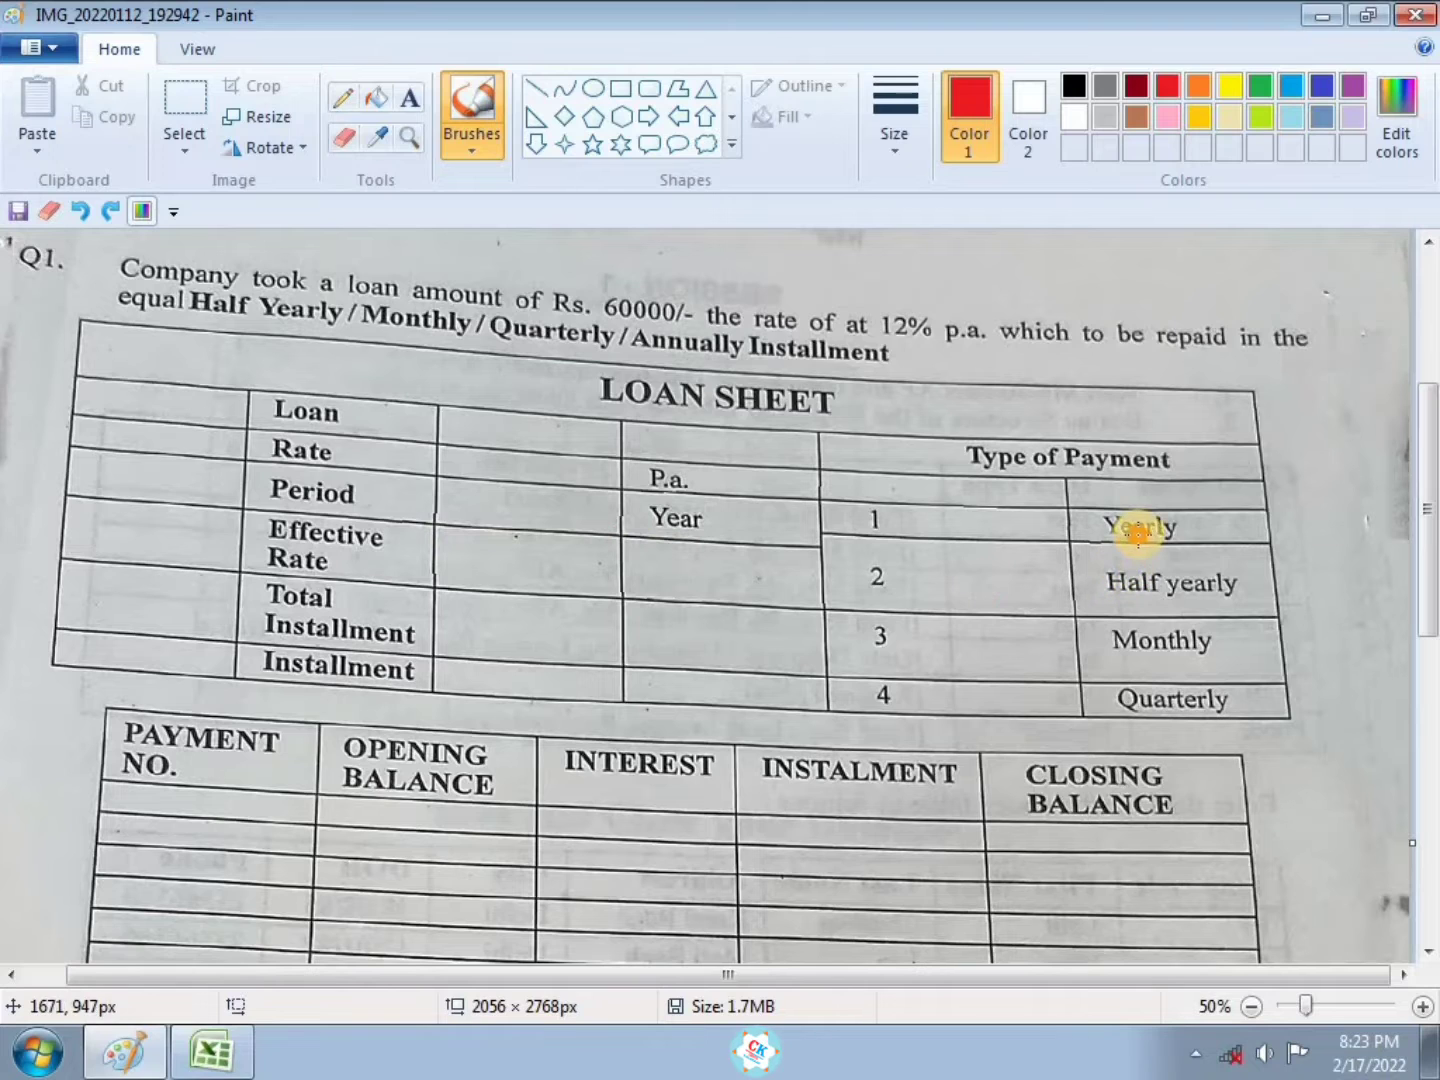
Read the Lesson 20 question and examine the layouts of its loan sheet and payment table
scroll(135, 601, down, 3)
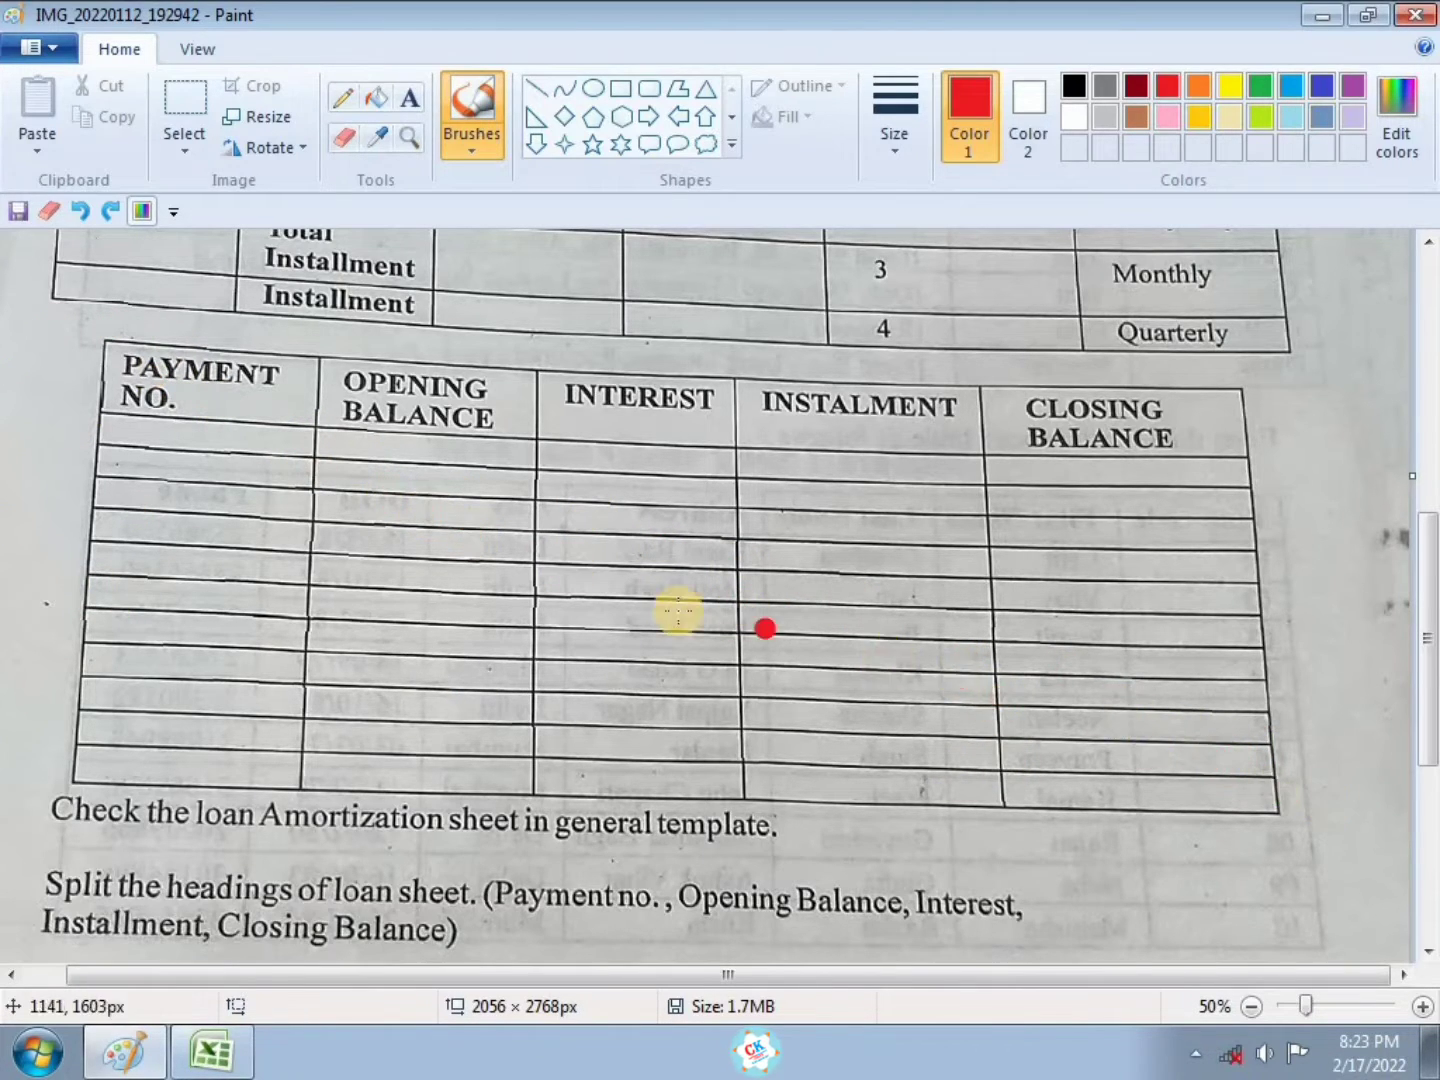
scroll(676, 610, up, 3)
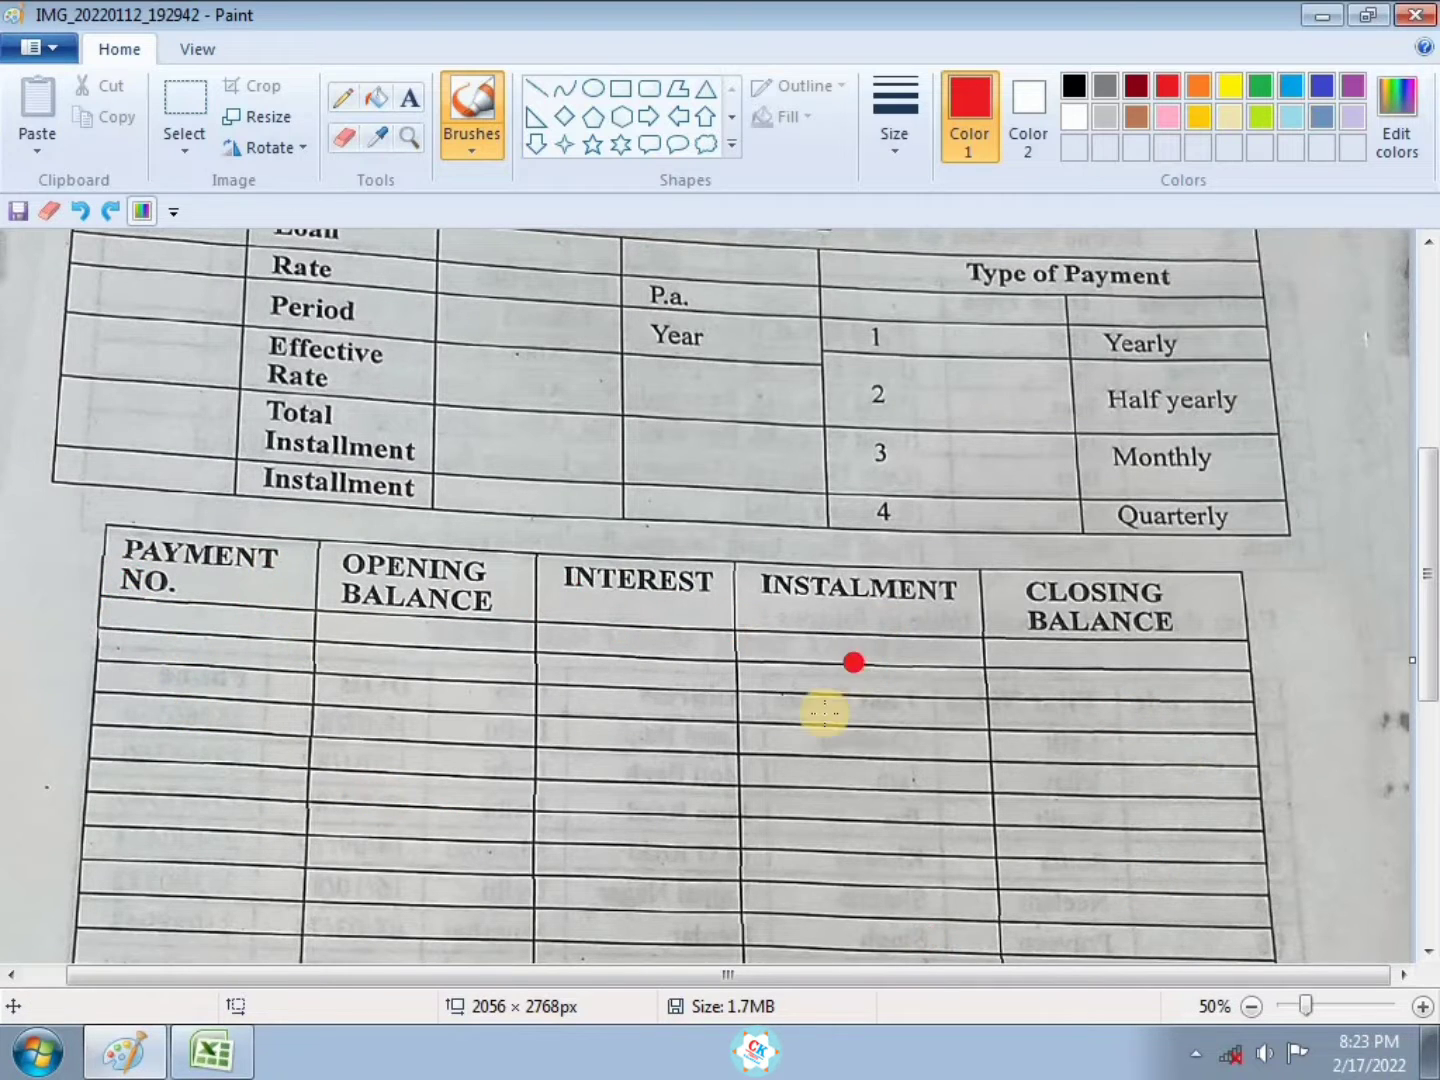
scroll(941, 525, up, 3)
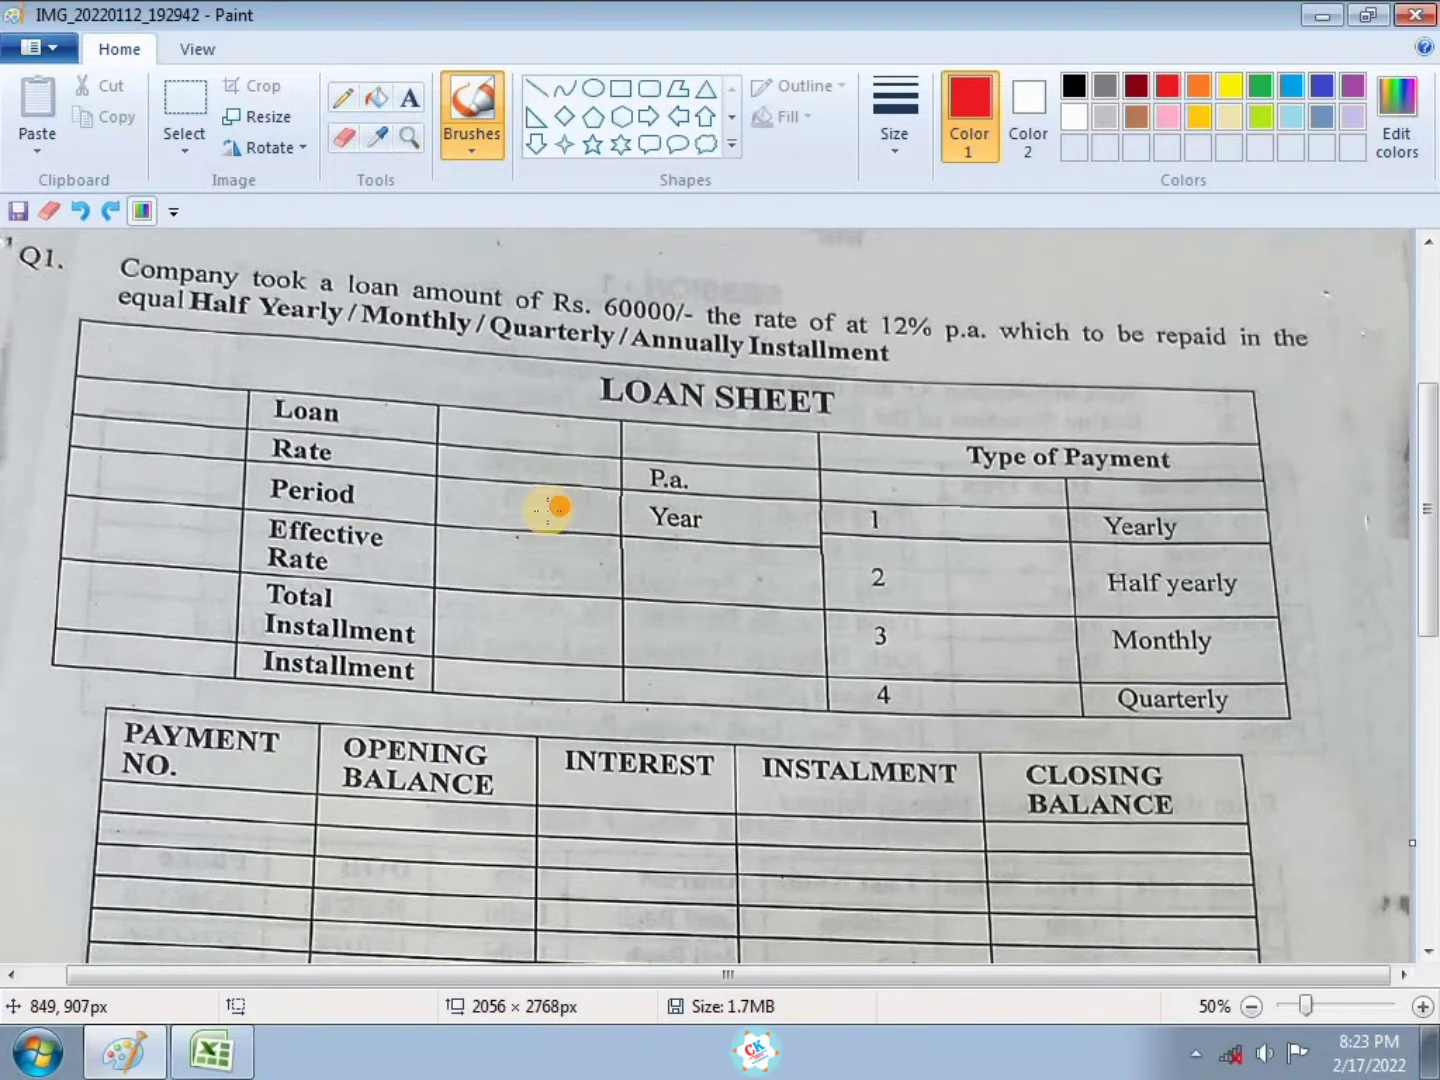
click(510, 483)
scroll(482, 419, up, 3)
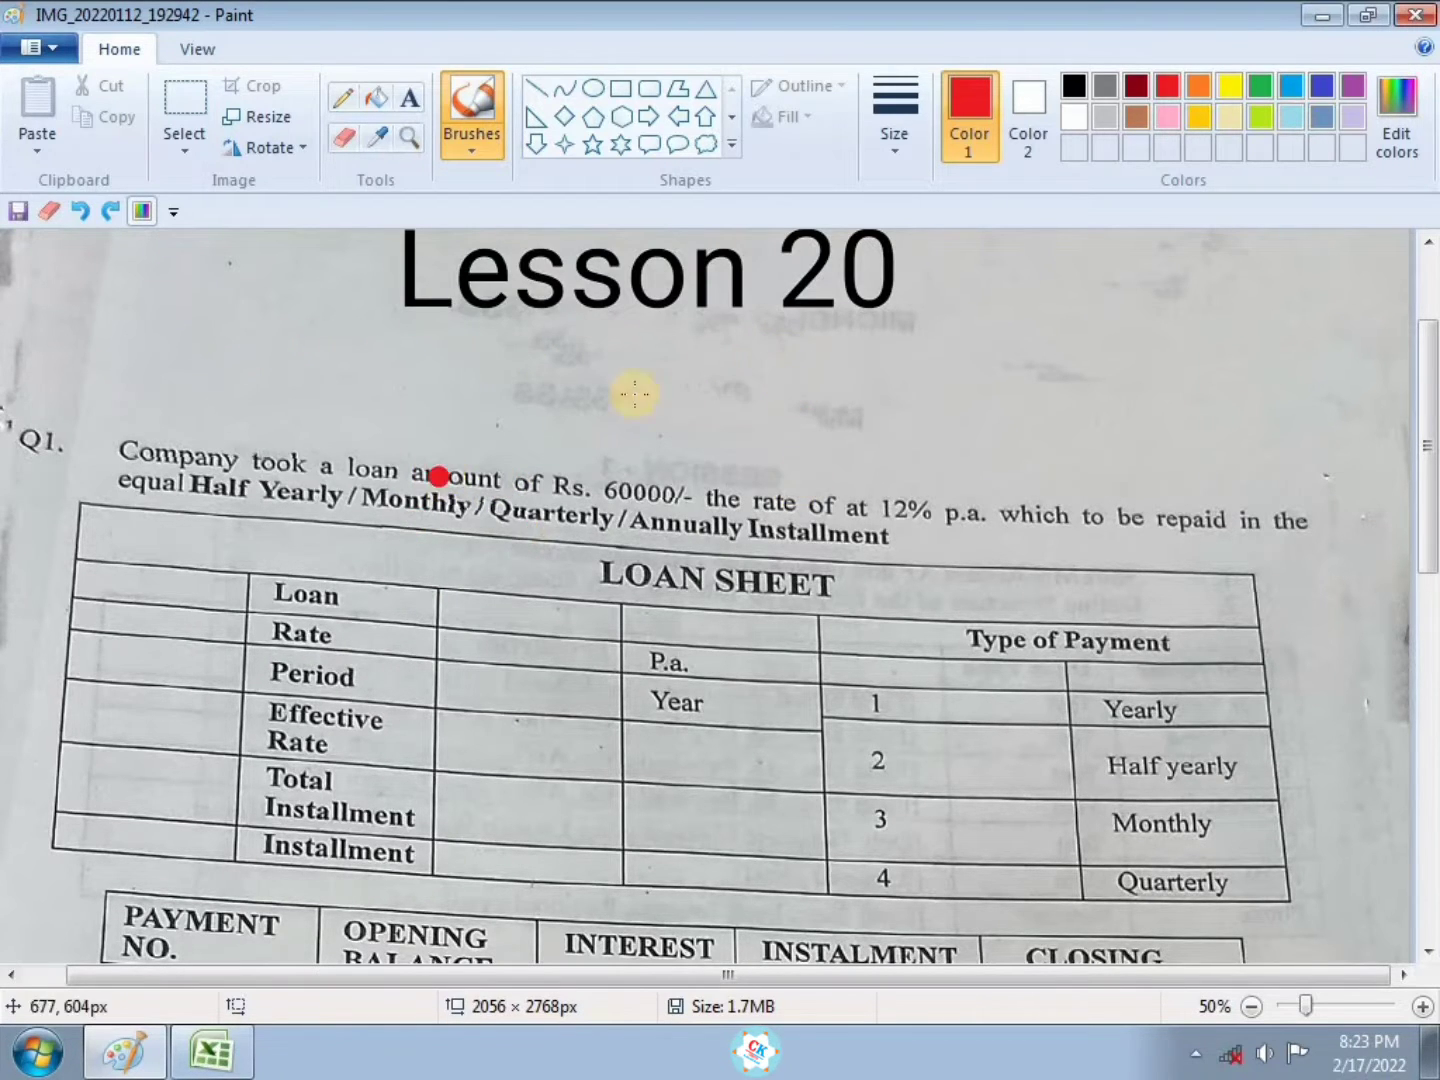
scroll(630, 387, down, 3)
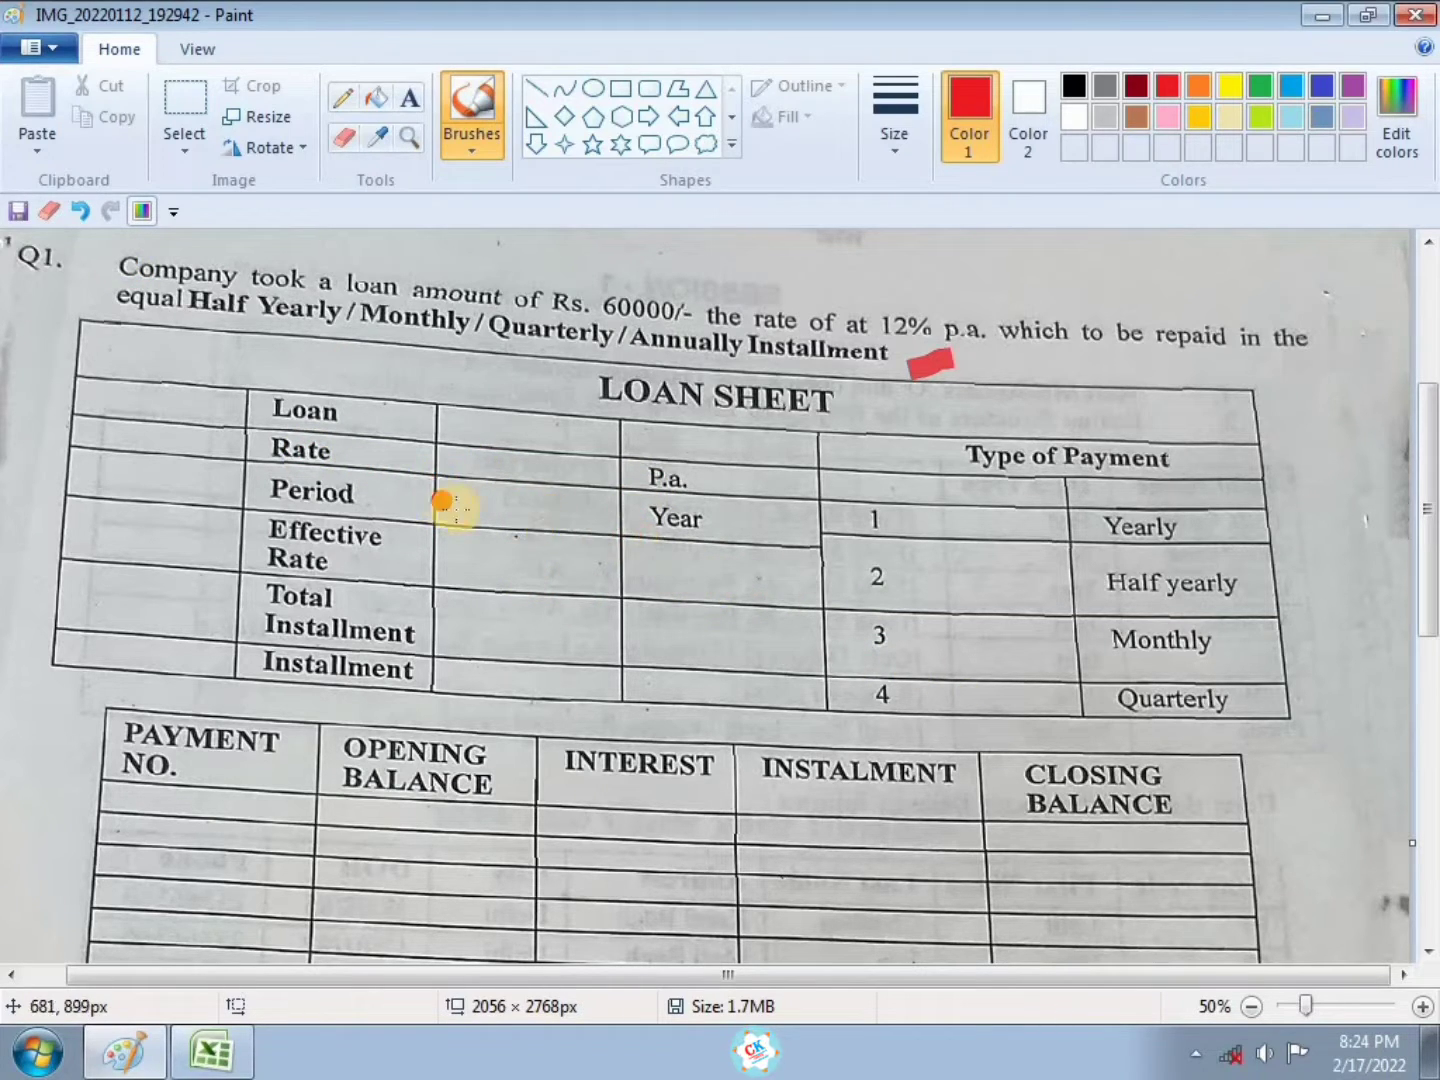
Switch to Excel, open the recent workbook EXCEL SESSION 14 and go to the beginning of Sheet1
click(222, 1051)
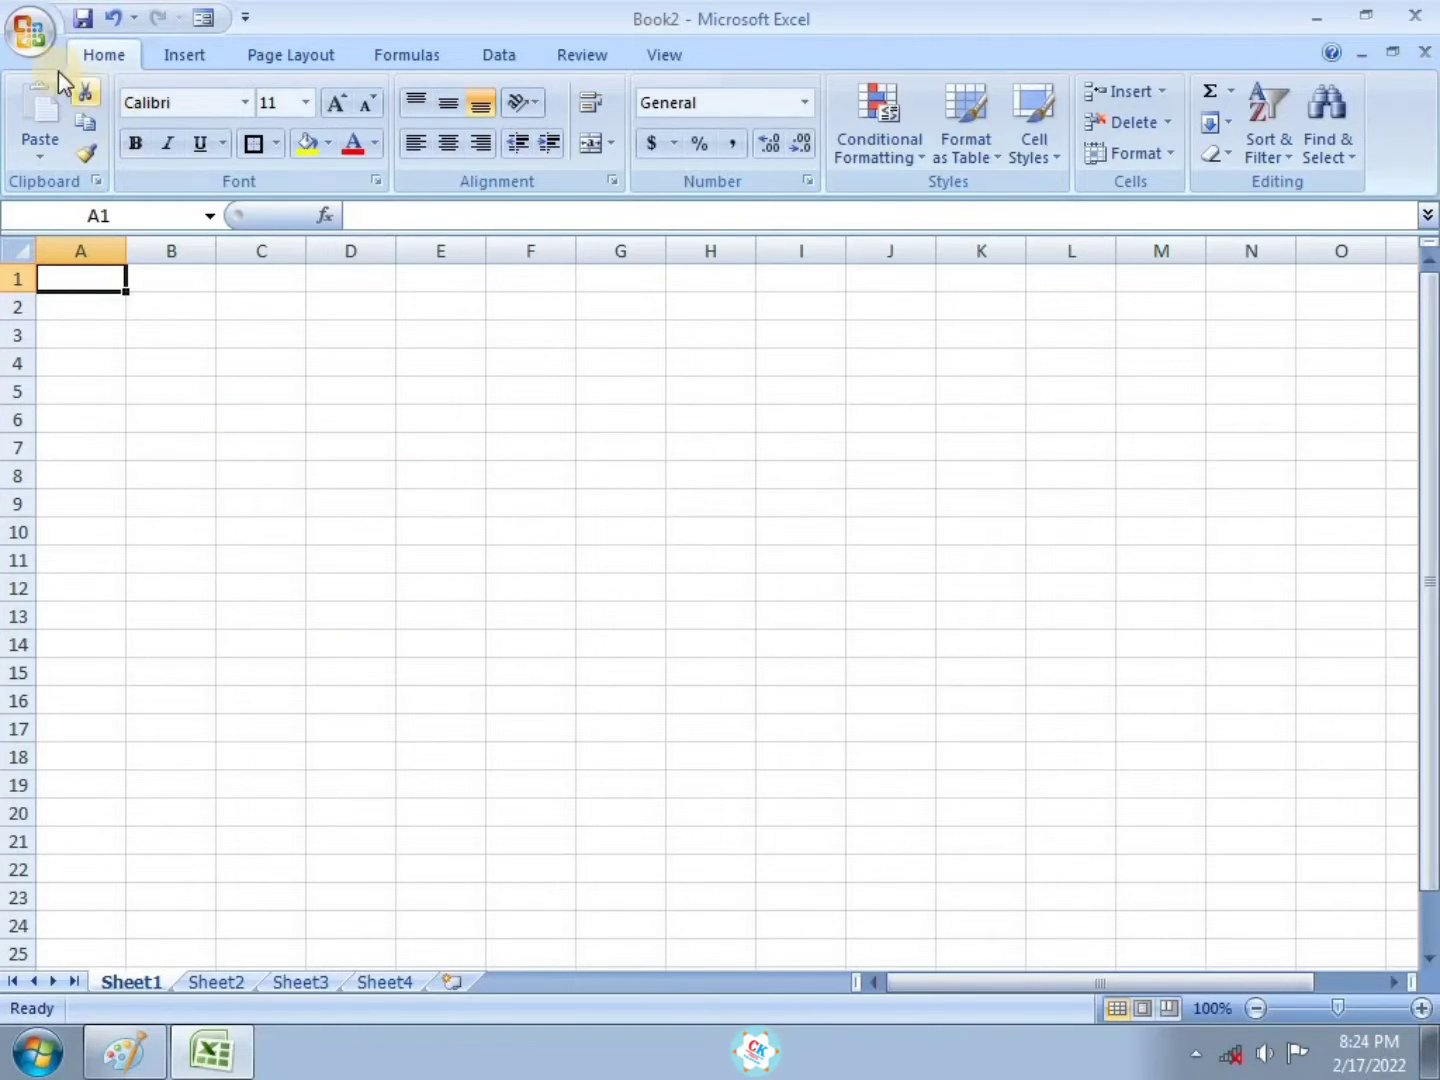
click(39, 40)
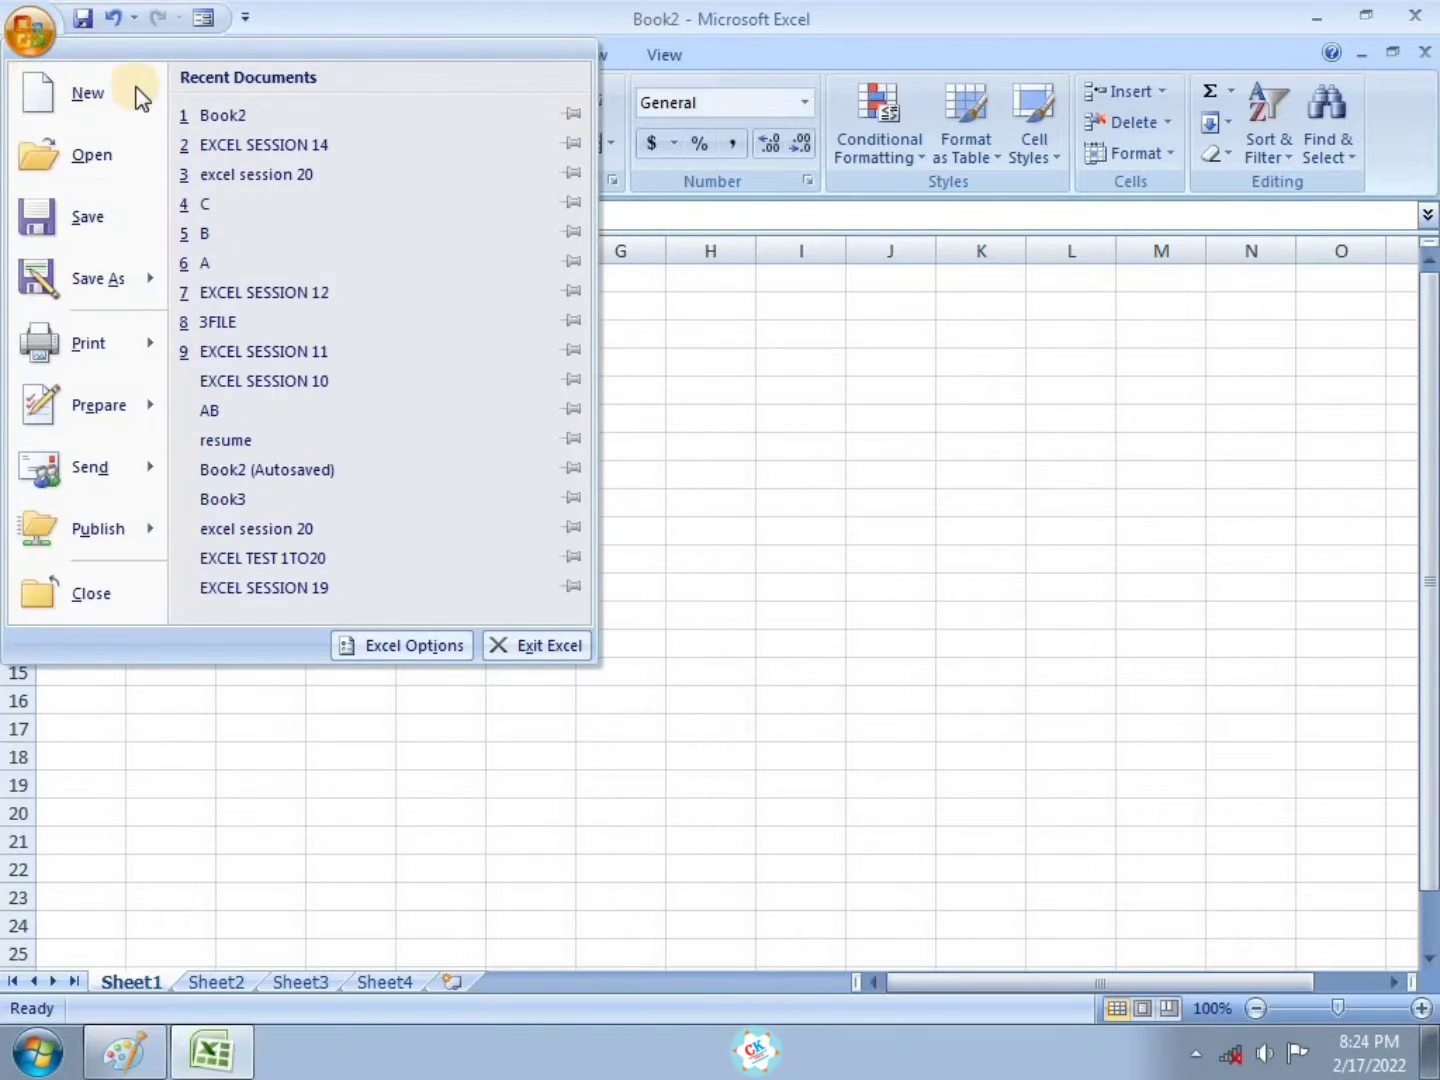
click(266, 147)
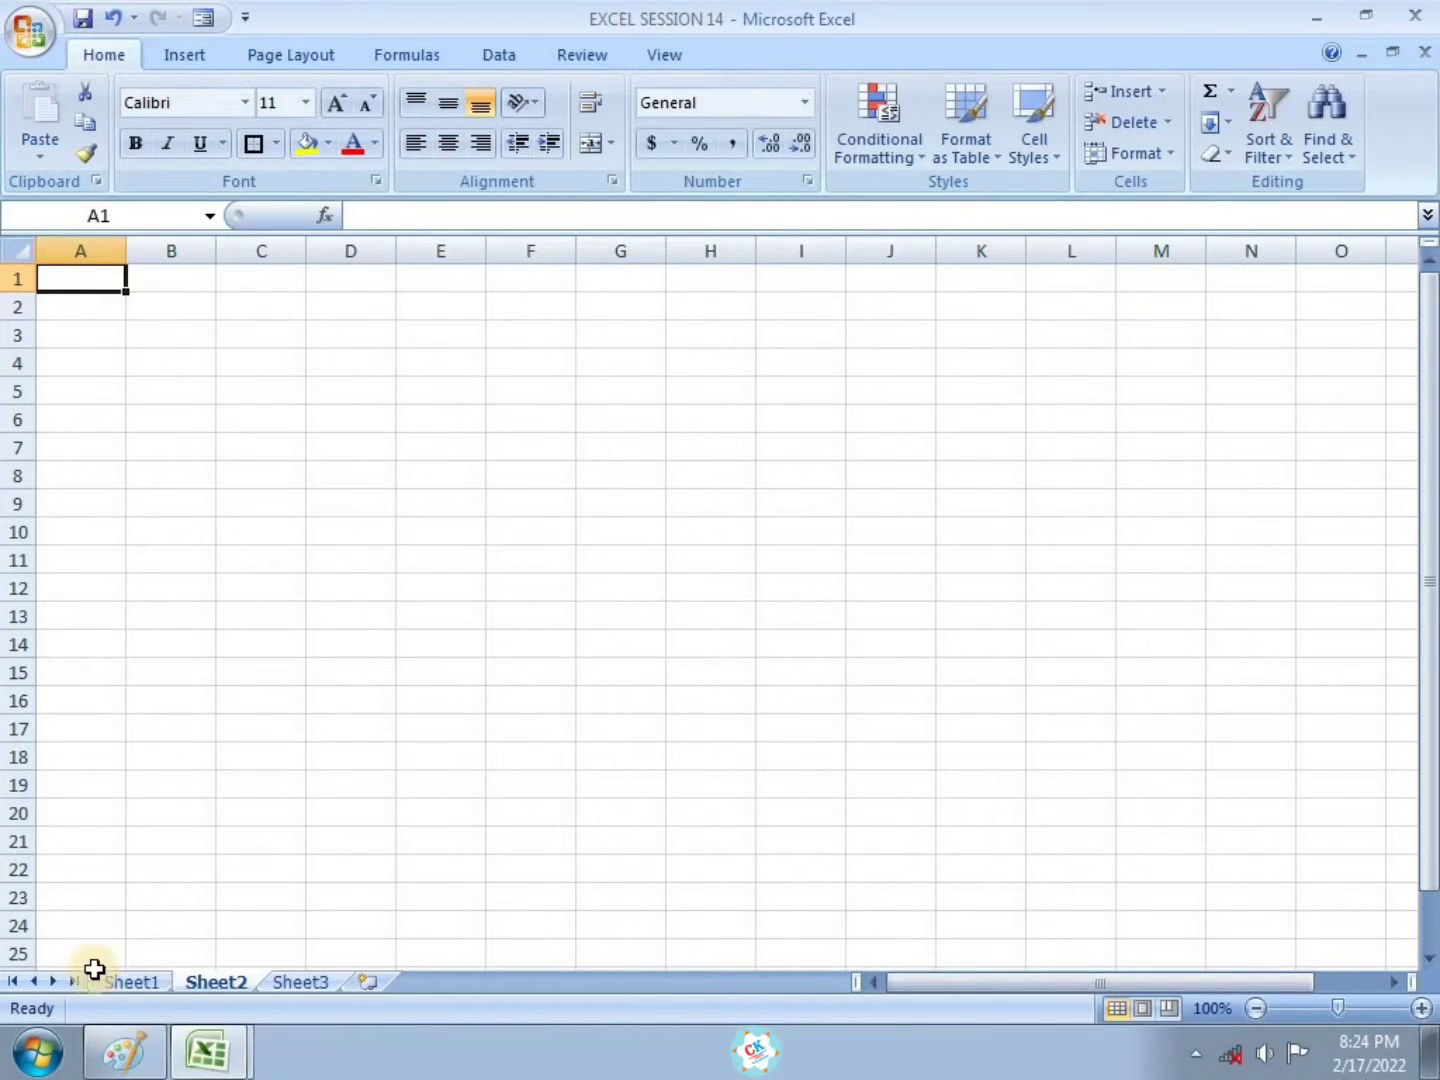
click(131, 982)
scroll(963, 450, up, 2)
scroll(963, 450, up, 19)
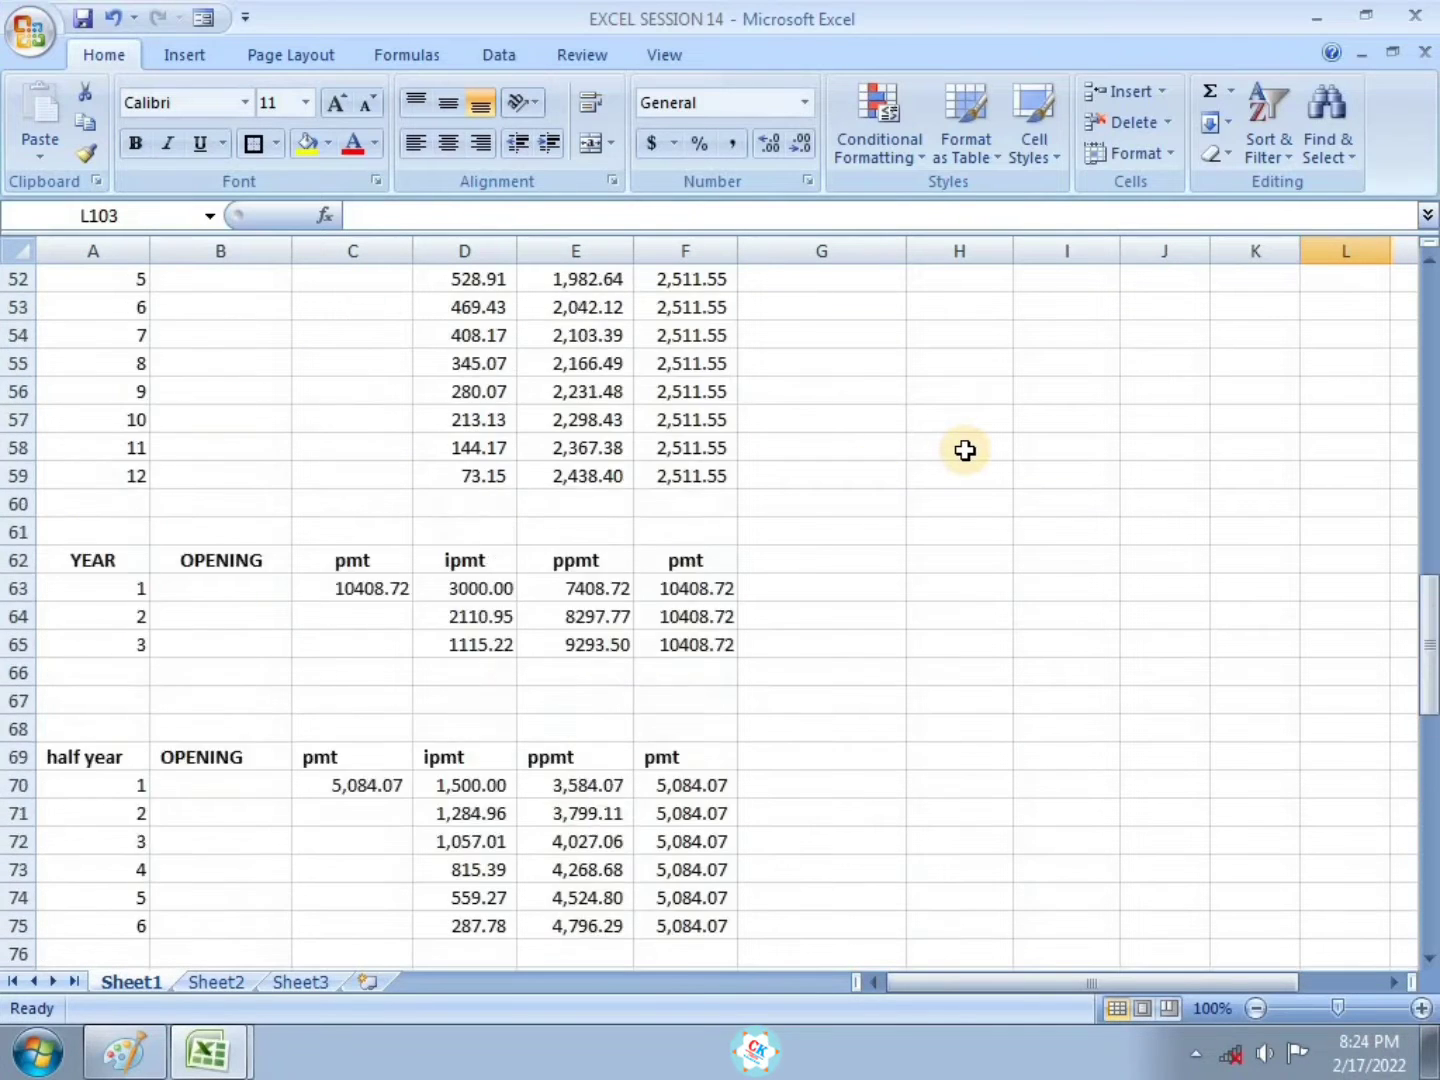
scroll(965, 449, up, 1)
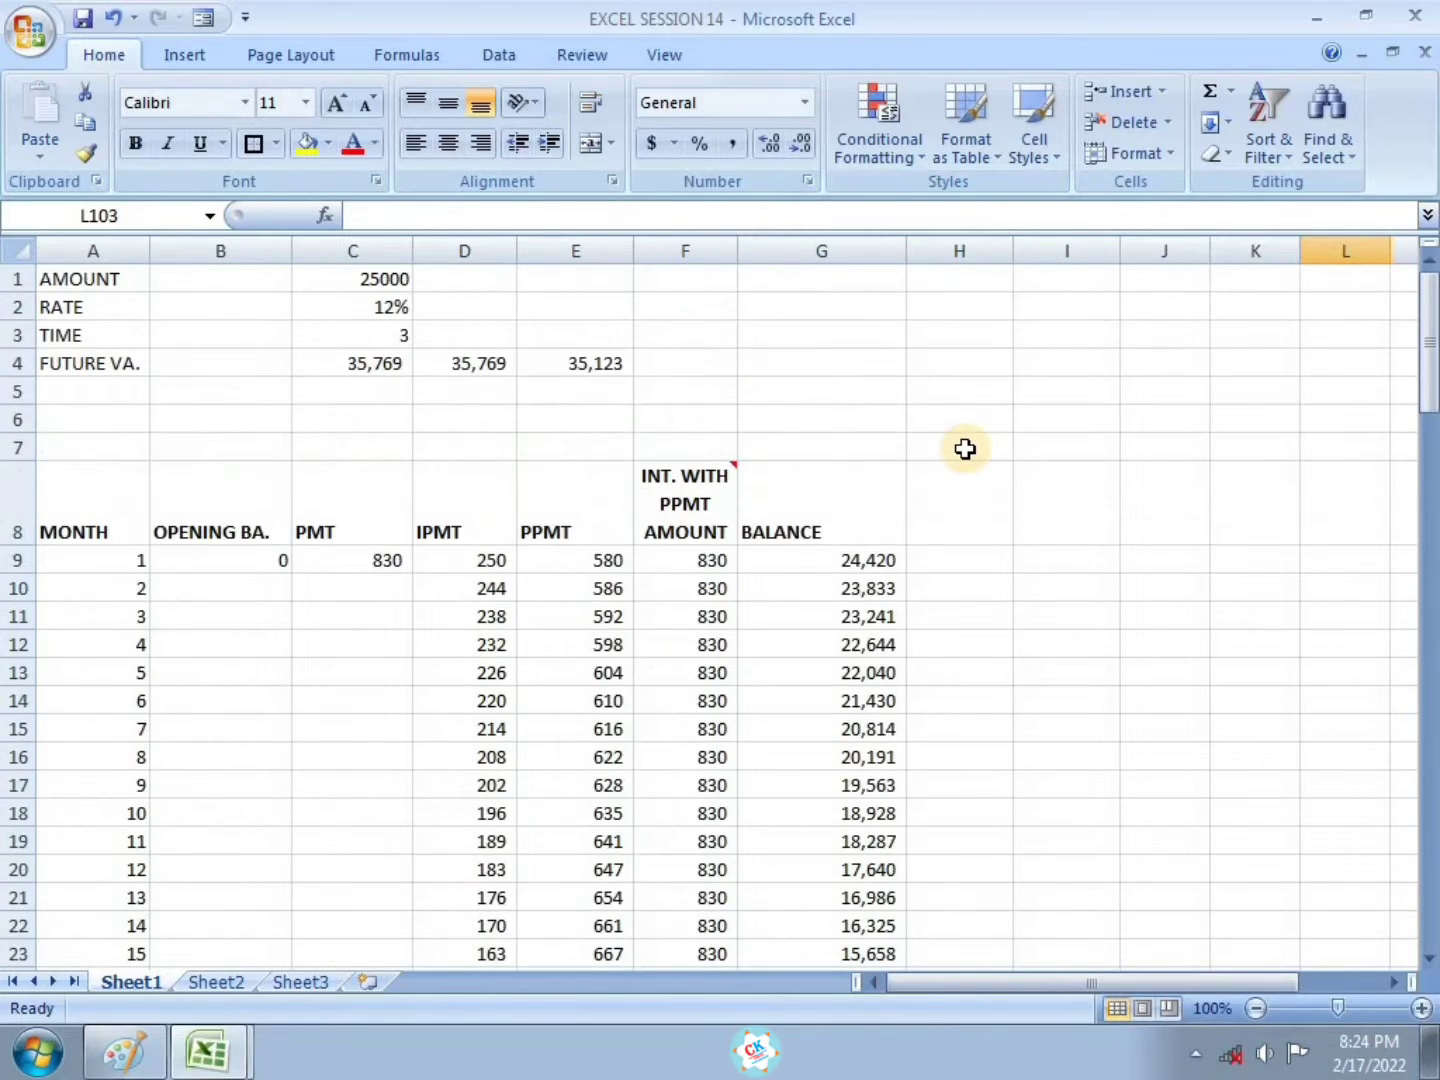
scroll(965, 449, down, 2)
scroll(966, 449, up, 2)
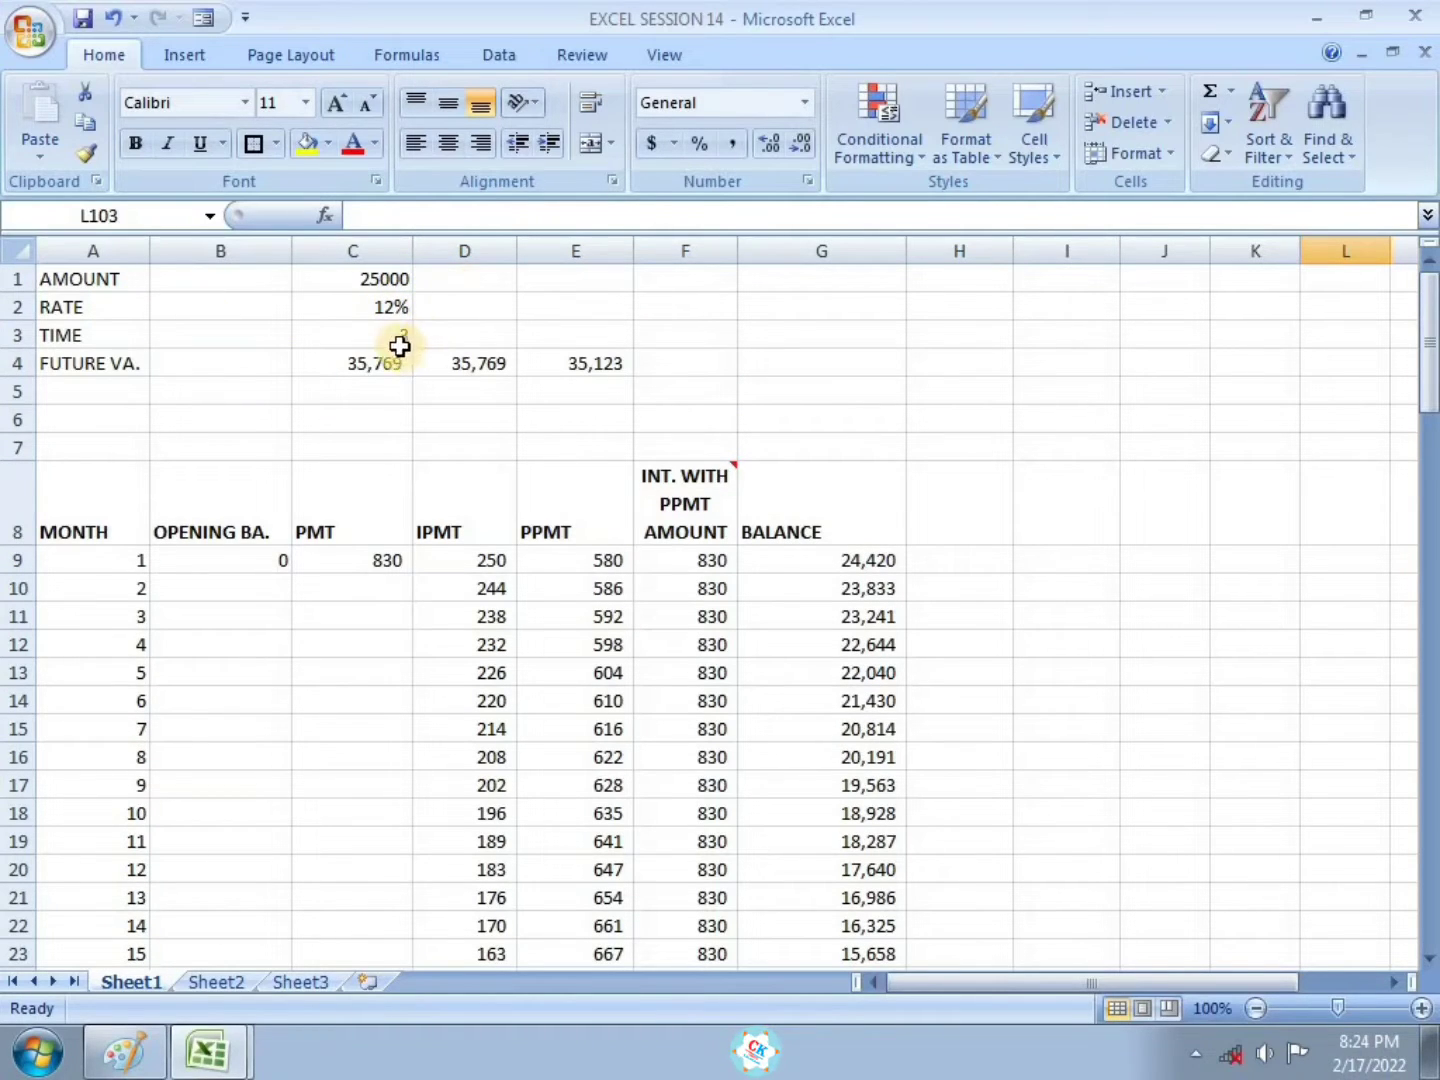
Examine the amount, rate and time in C1:C3 and the monthly table with its PMT, IPMT and PPMT columns
mouse_move(382, 282)
mouse_down()
mouse_move(383, 325)
mouse_move(392, 305)
mouse_up()
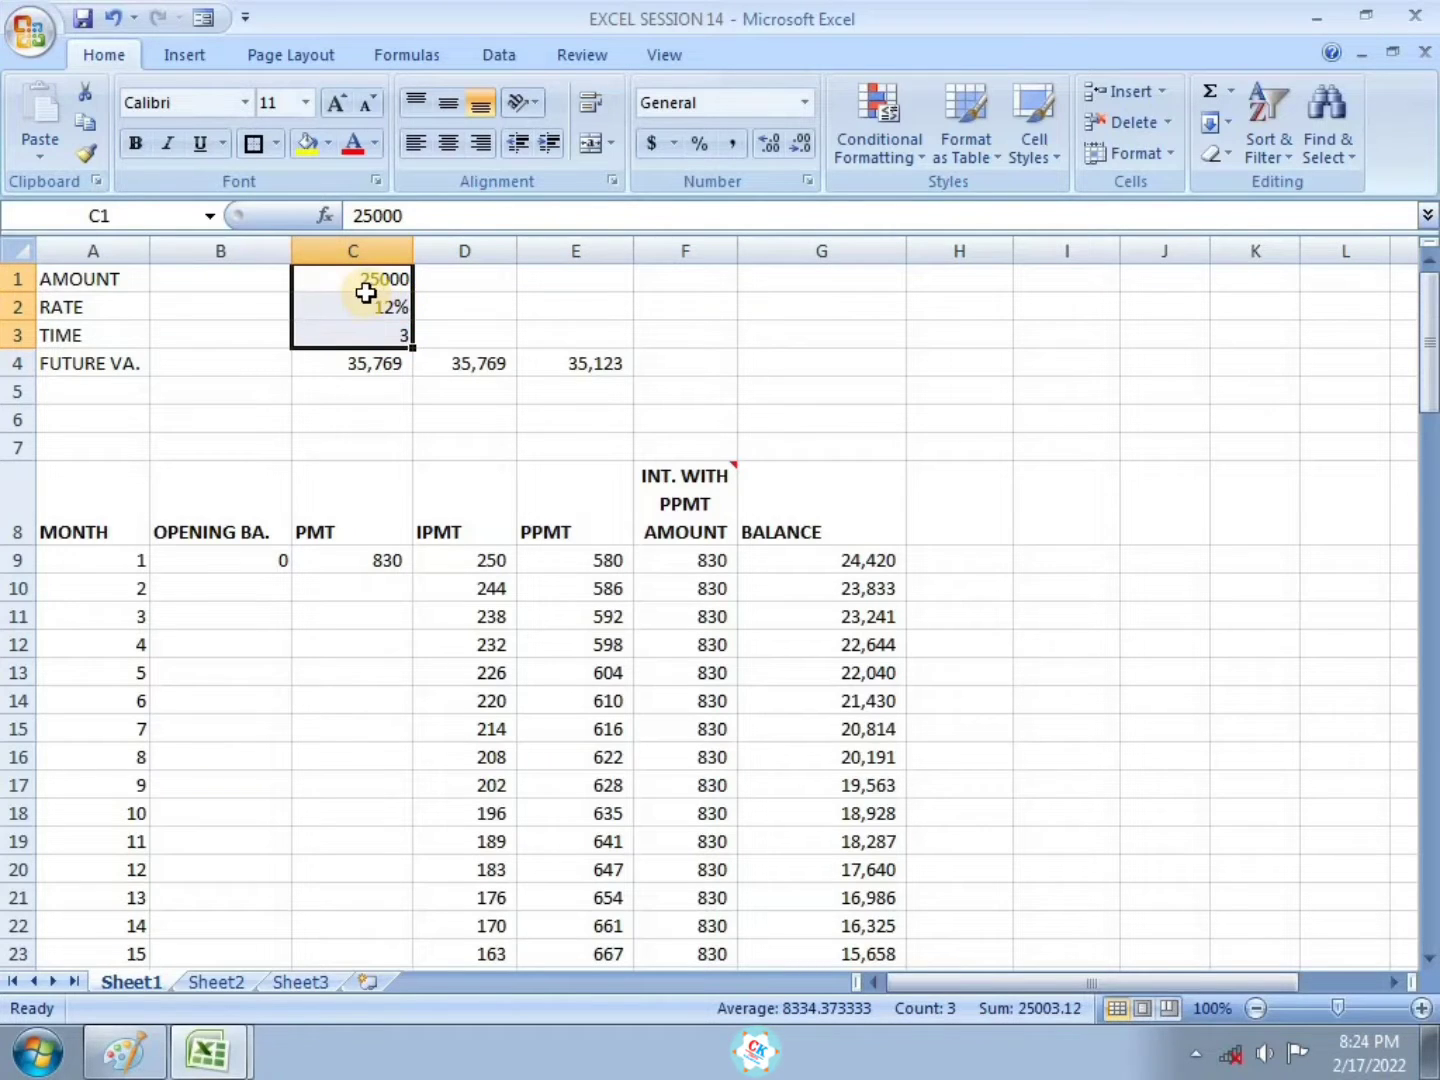
scroll(586, 476, down, 1)
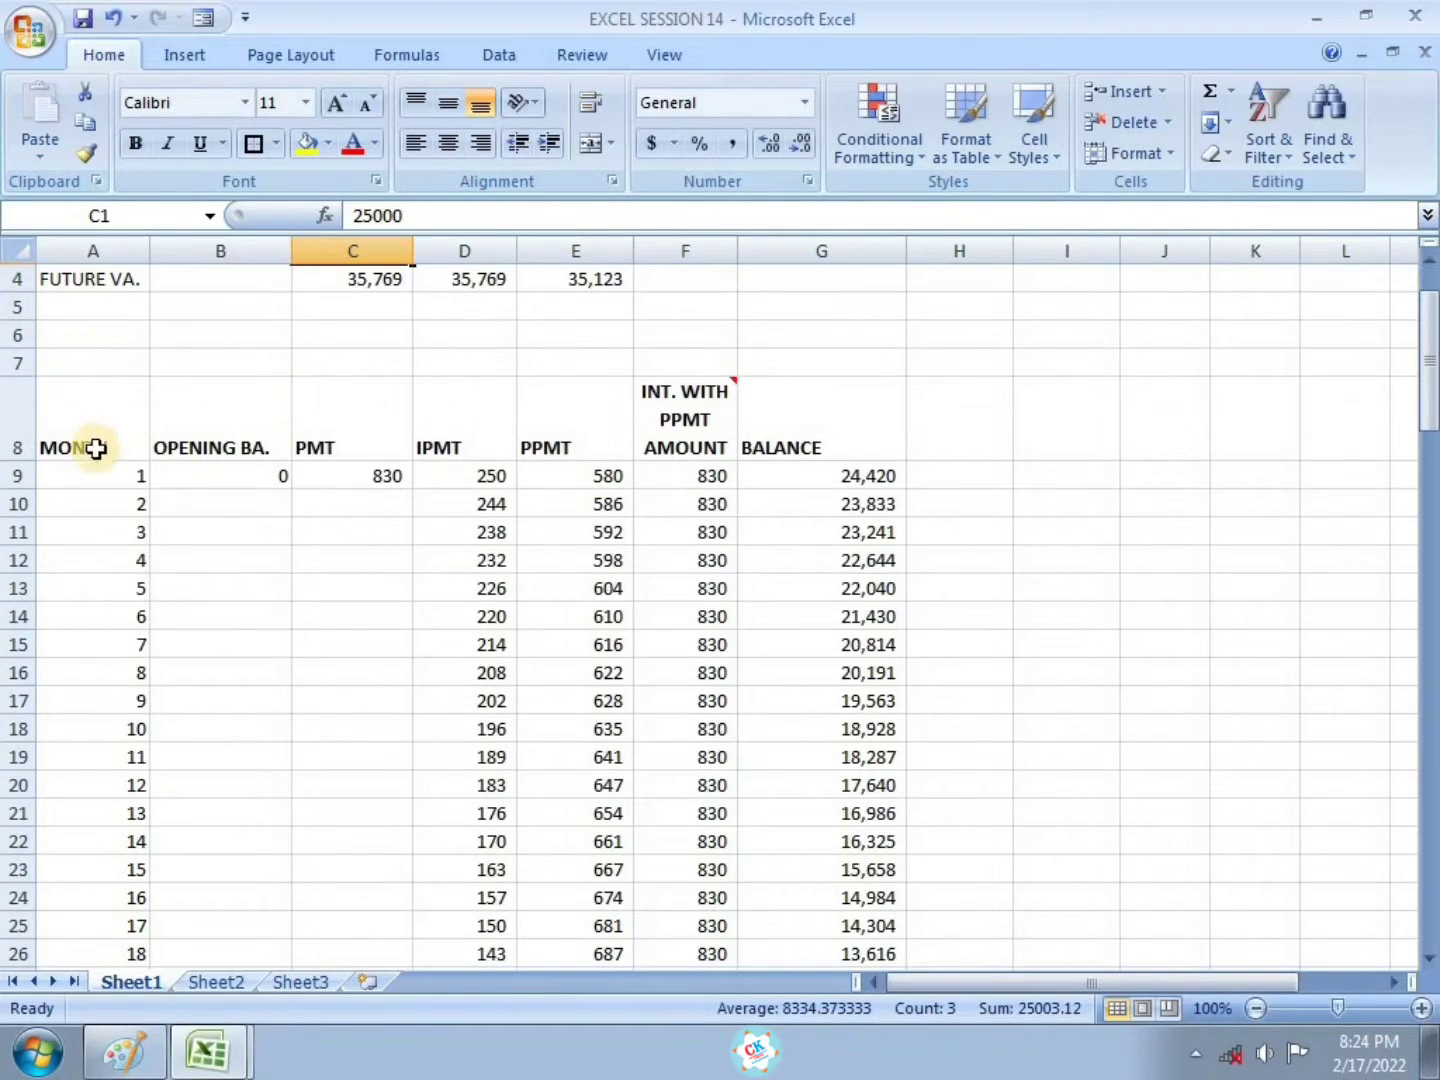
click(97, 447)
scroll(305, 400, down, 1)
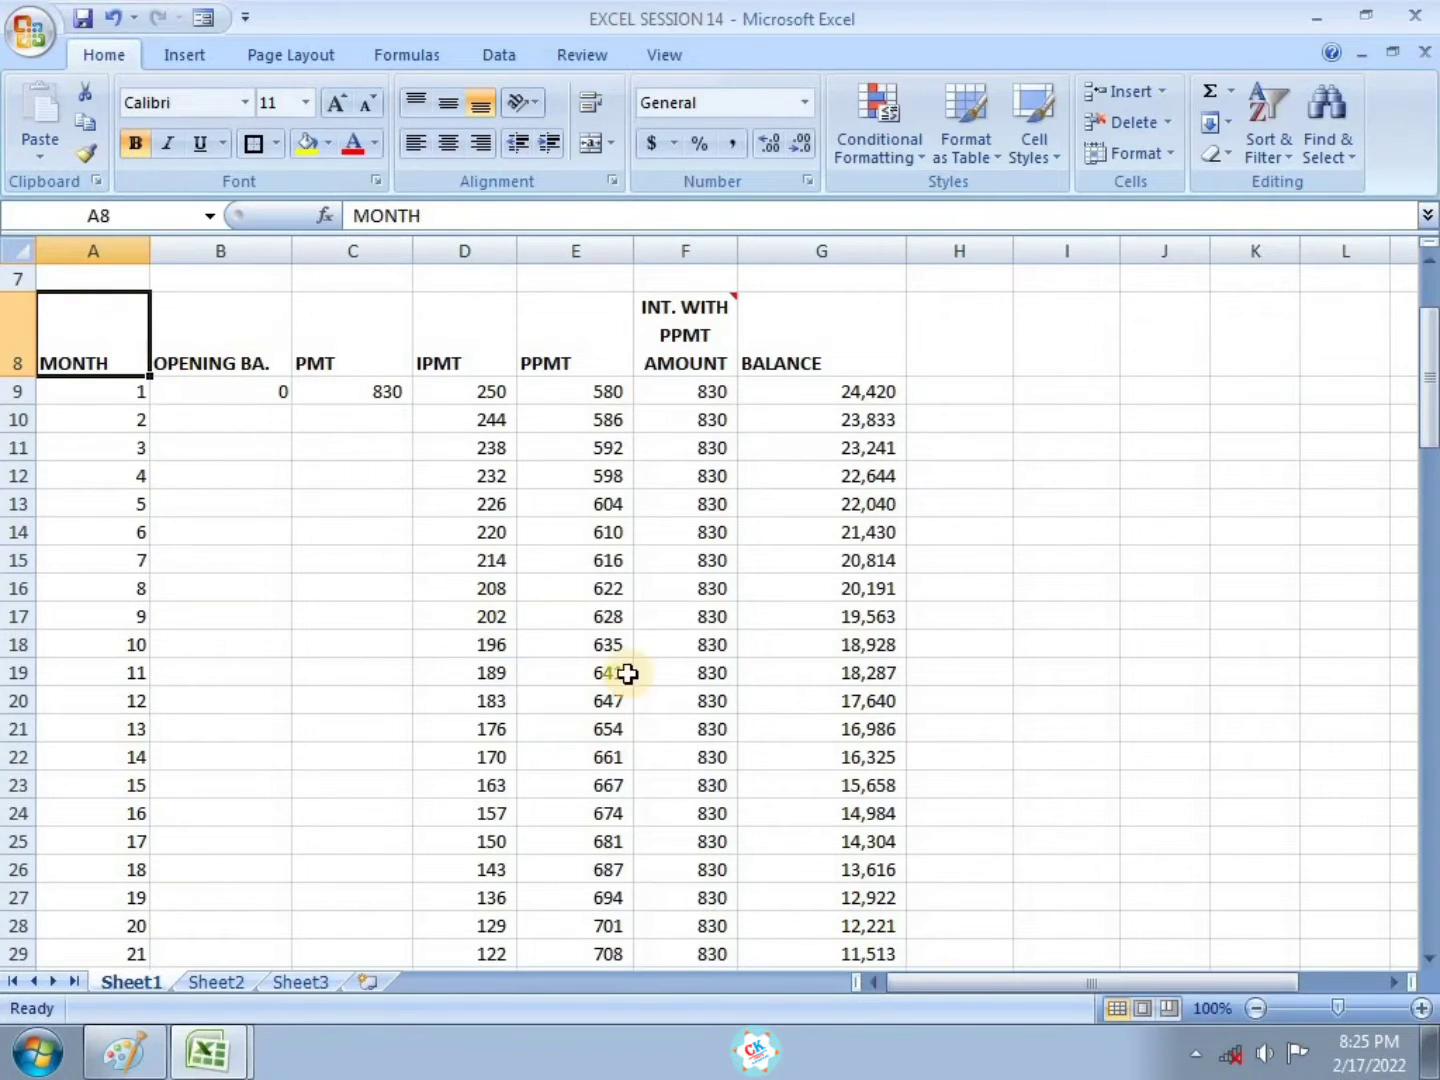
click(334, 357)
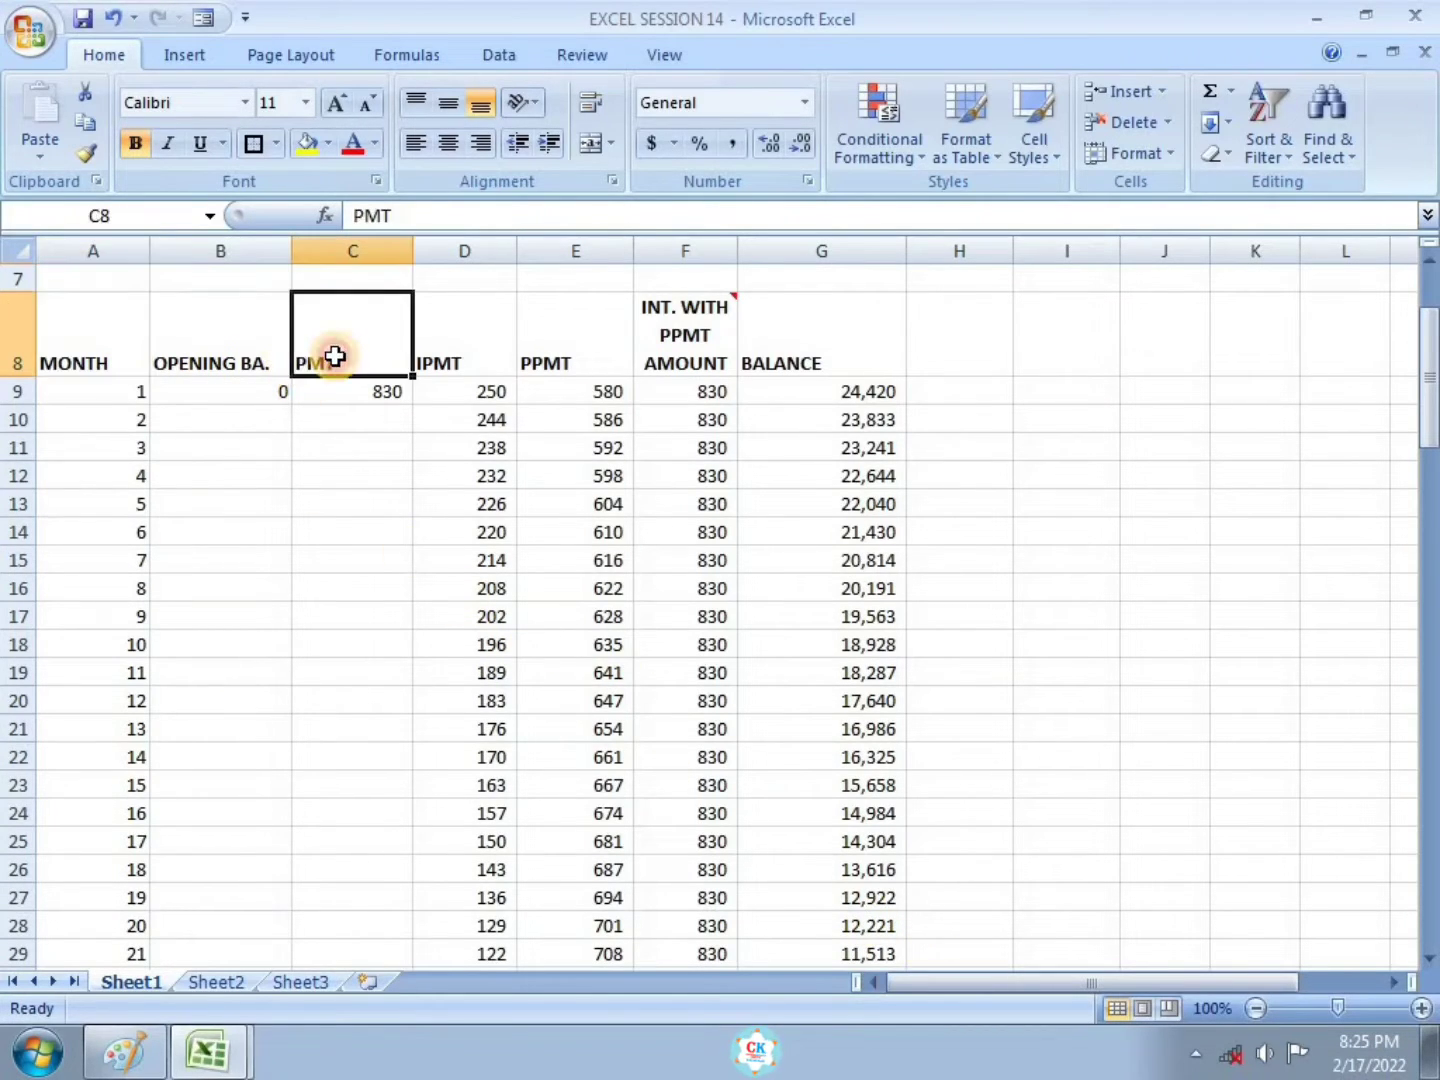
click(462, 360)
click(574, 350)
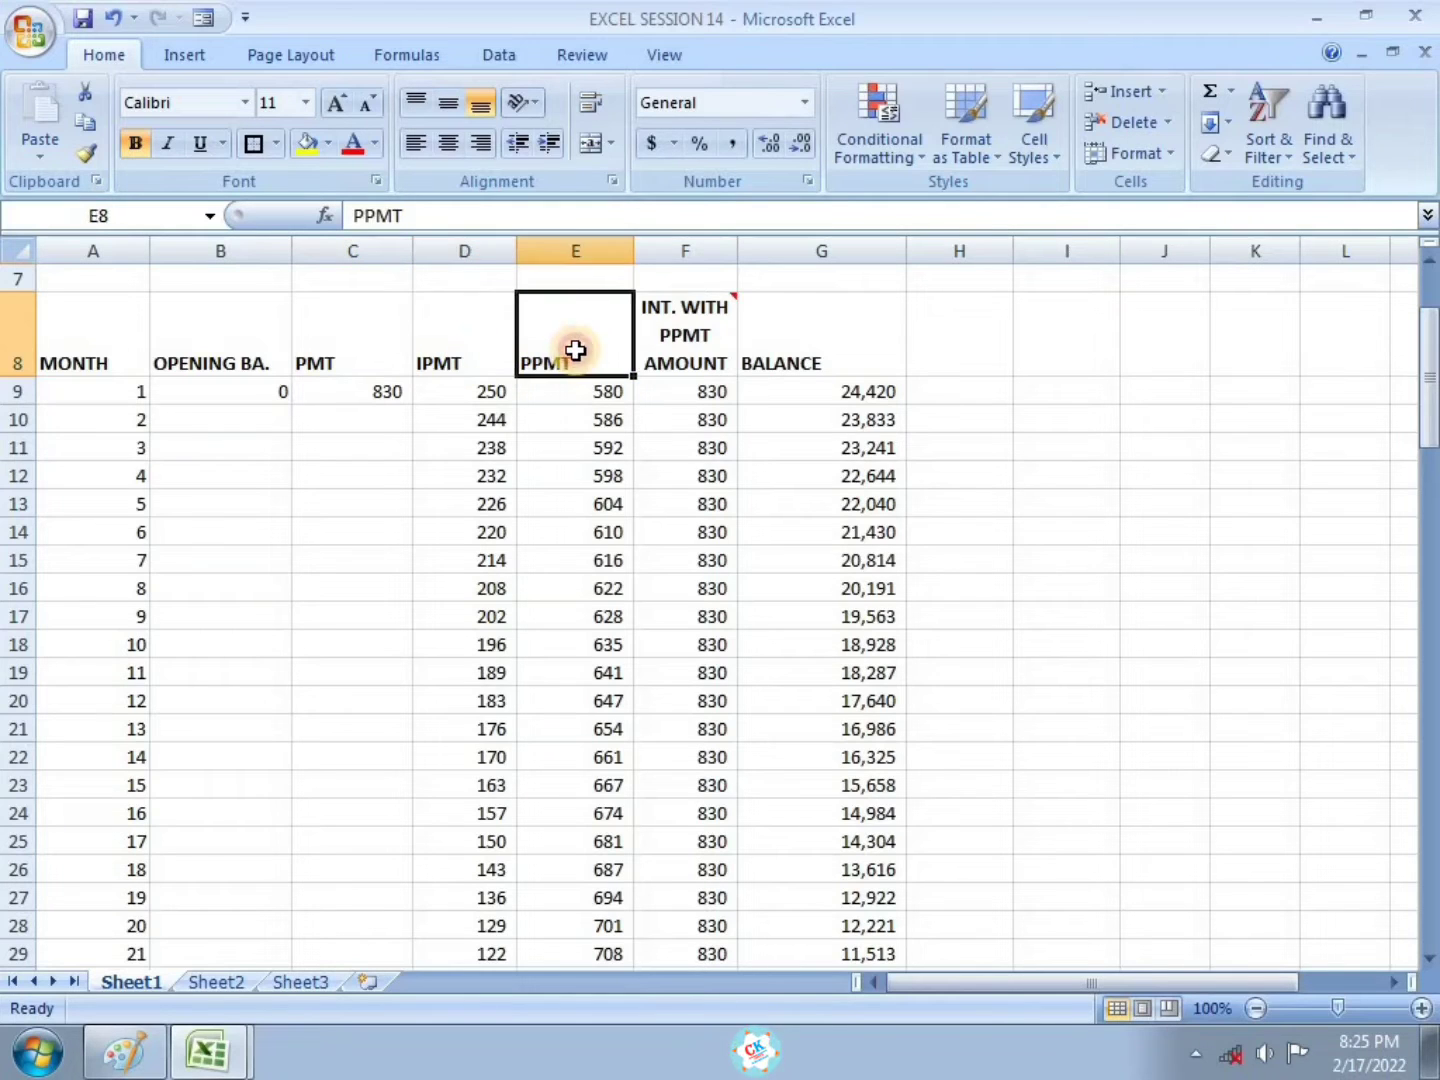
drag(341, 354, 524, 360)
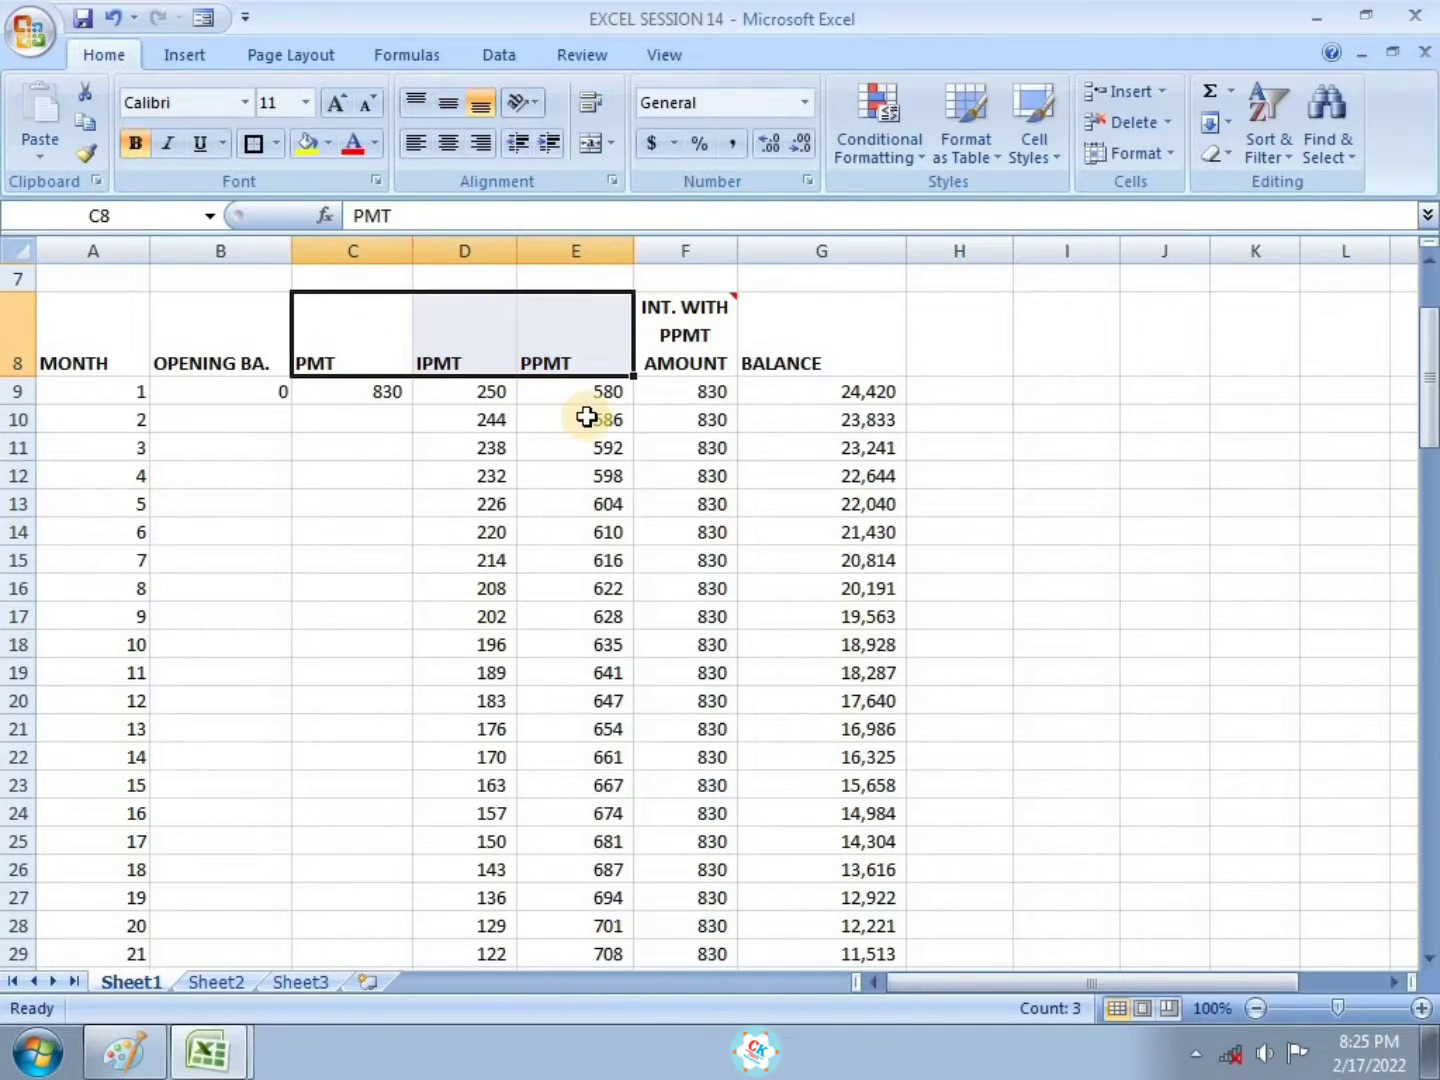
scroll(80, 424, up, 1)
drag(80, 425, 826, 841)
scroll(688, 677, up, 1)
scroll(137, 374, up, 1)
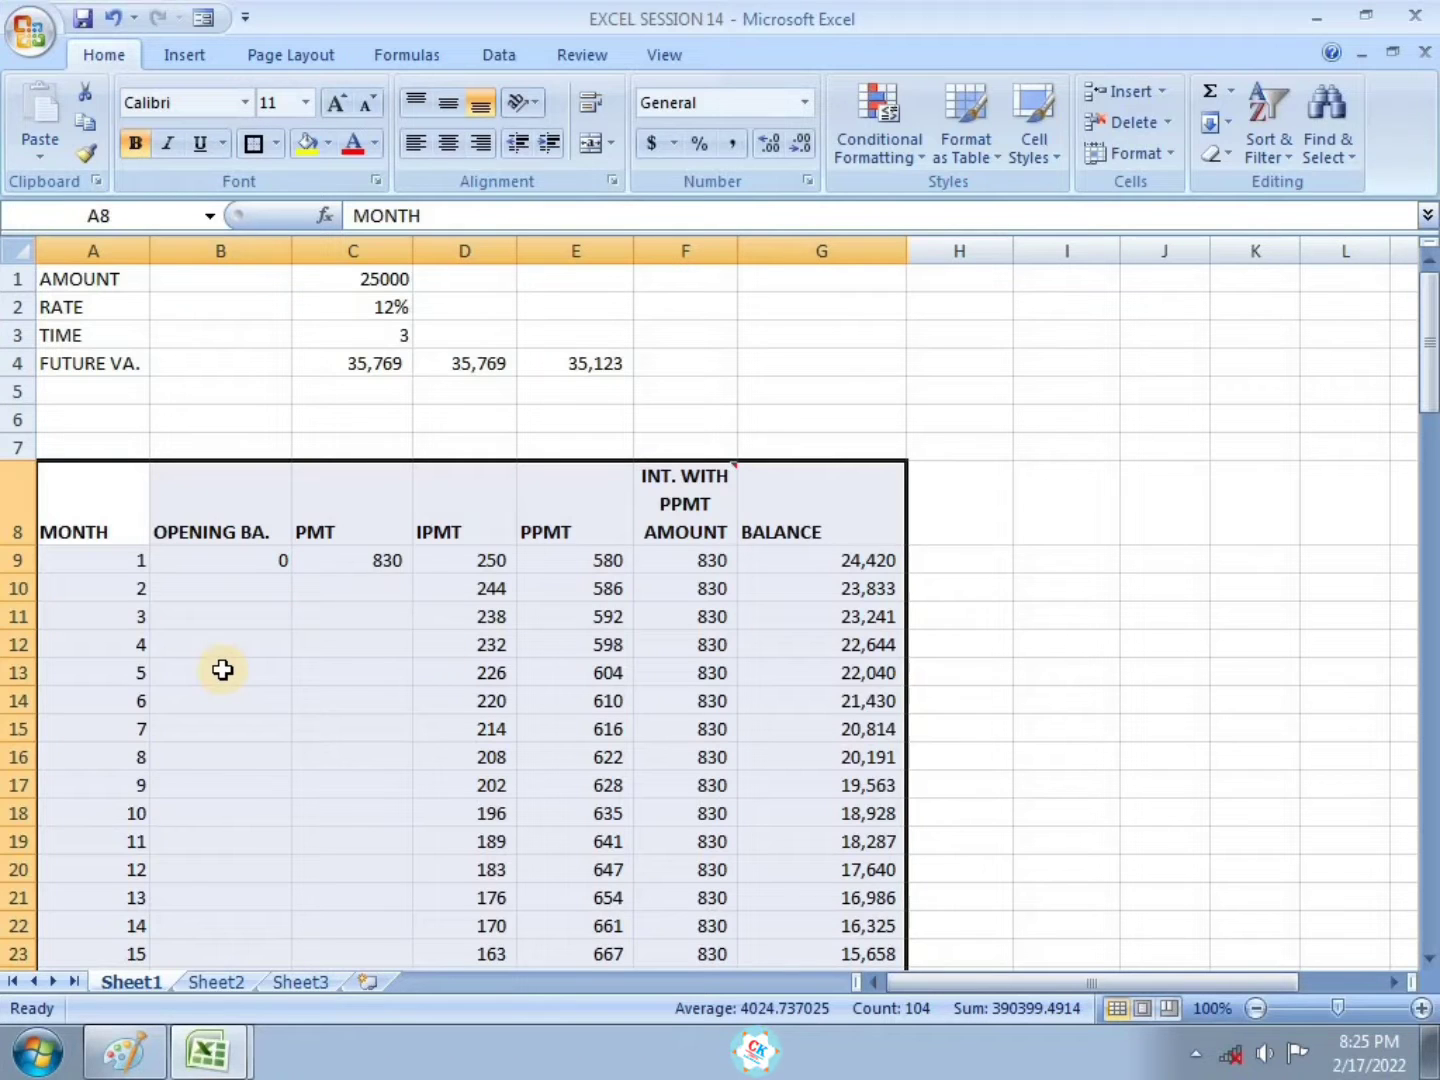
Examine the quarterly, yearly and half-yearly payment tables, including the half-yearly pmt, ipmt and ppmt headings
scroll(246, 657, down, 8)
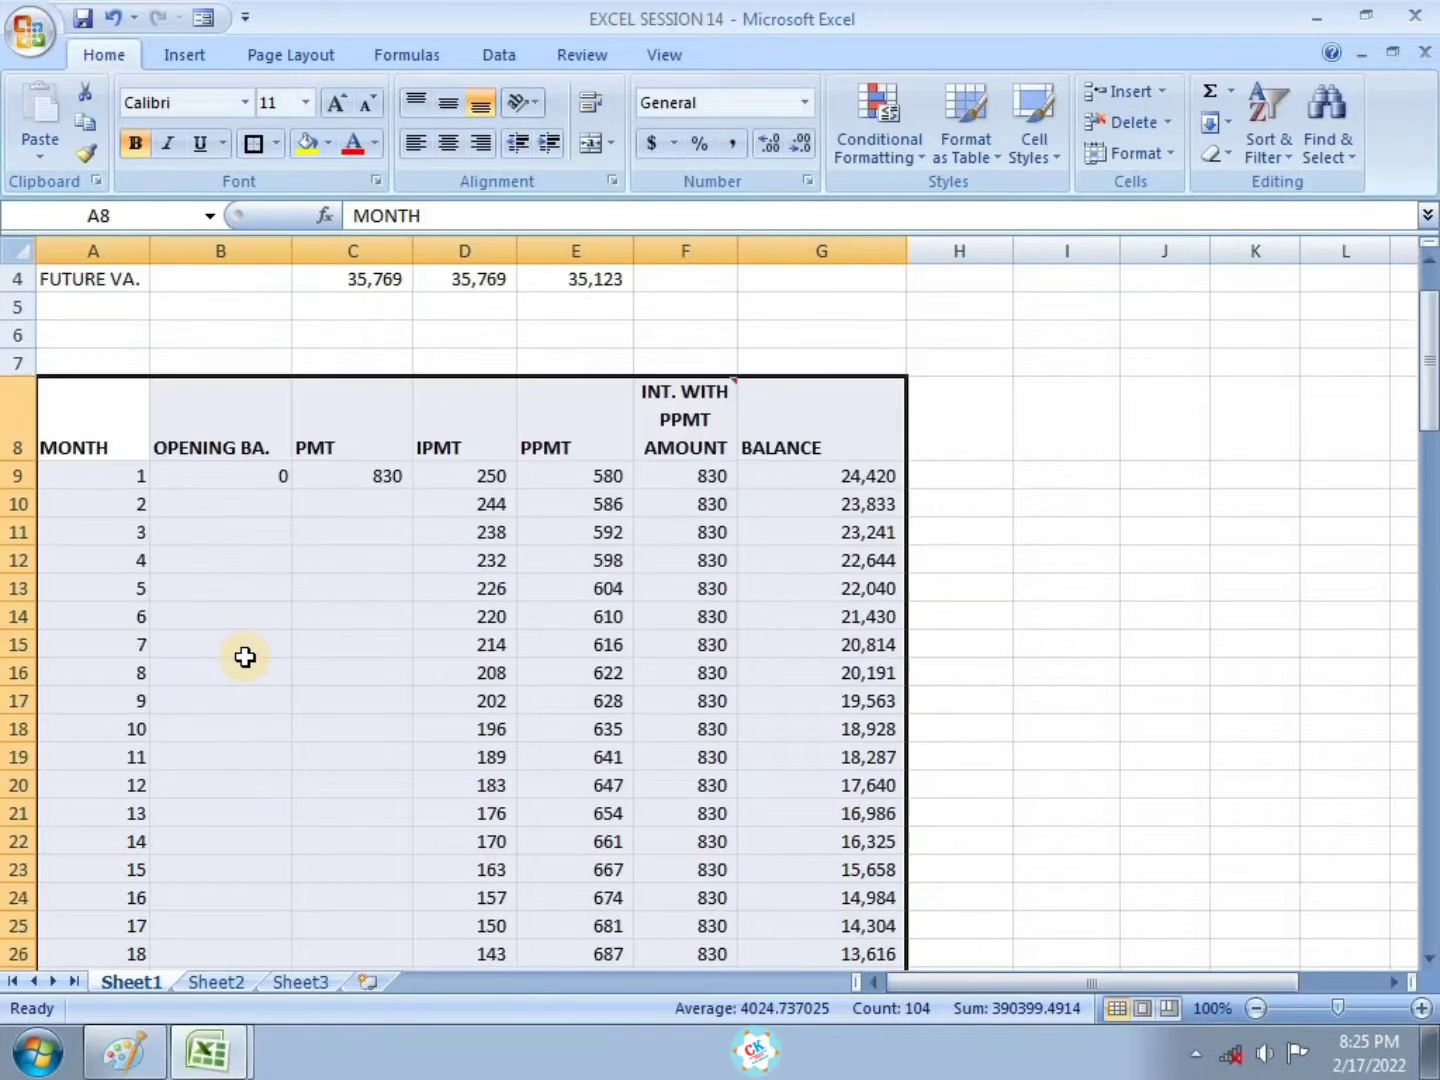
click(1035, 527)
scroll(680, 680, down, 3)
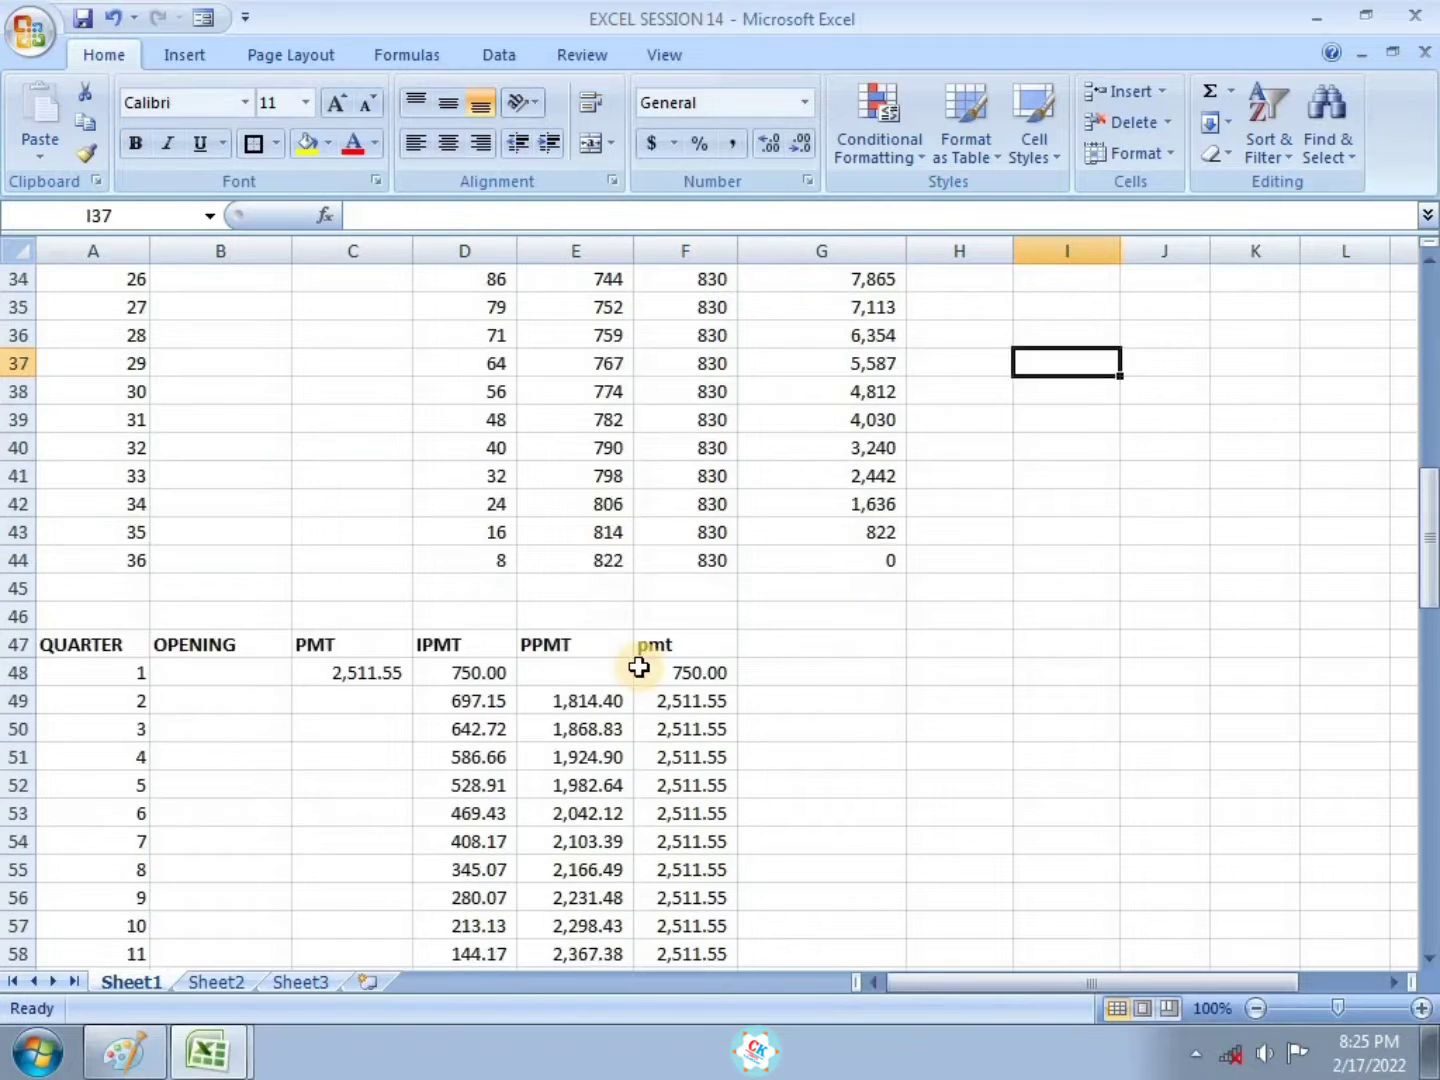
drag(75, 568, 710, 912)
scroll(410, 590, down, 4)
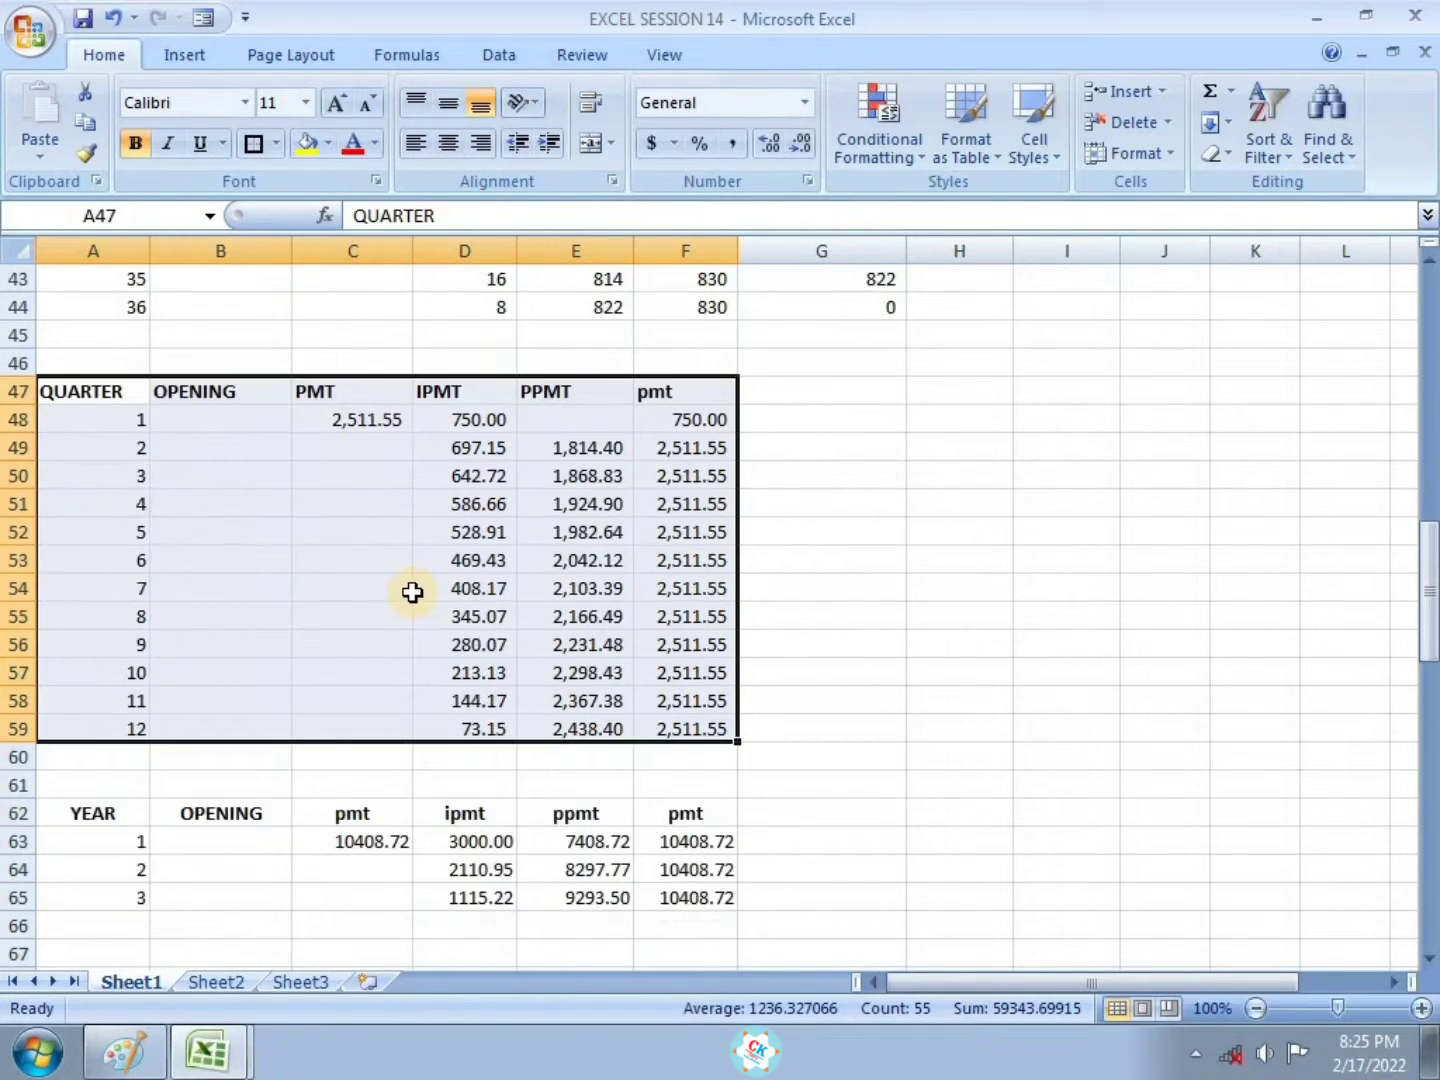
drag(100, 643, 677, 786)
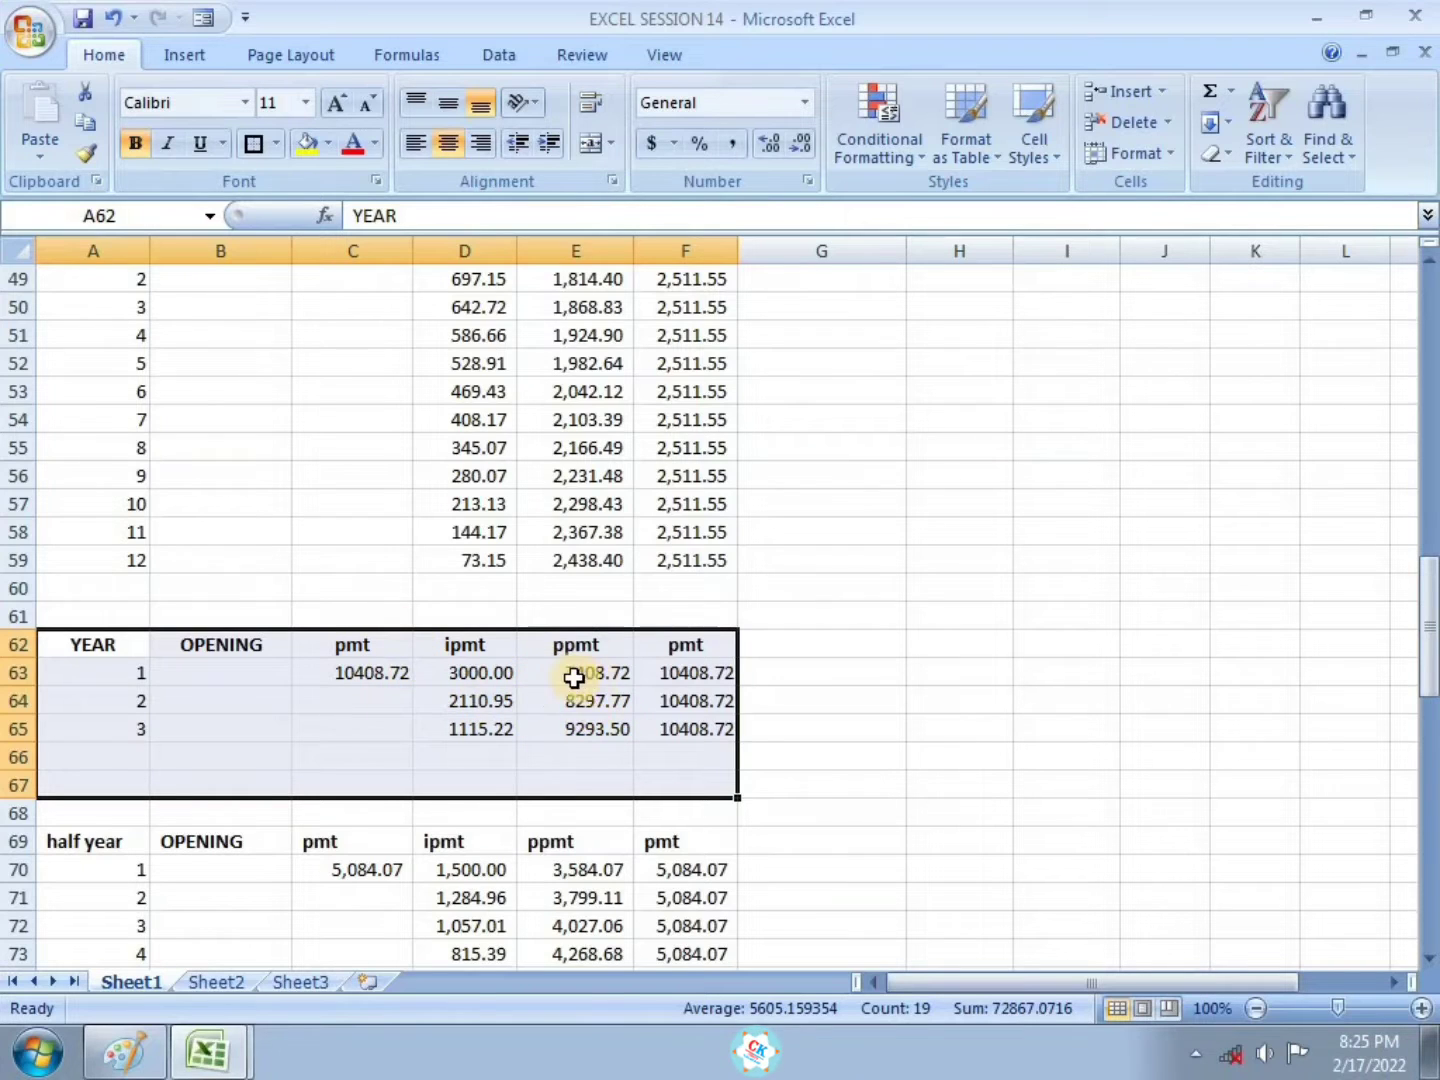
scroll(574, 679, down, 1)
scroll(526, 633, down, 2)
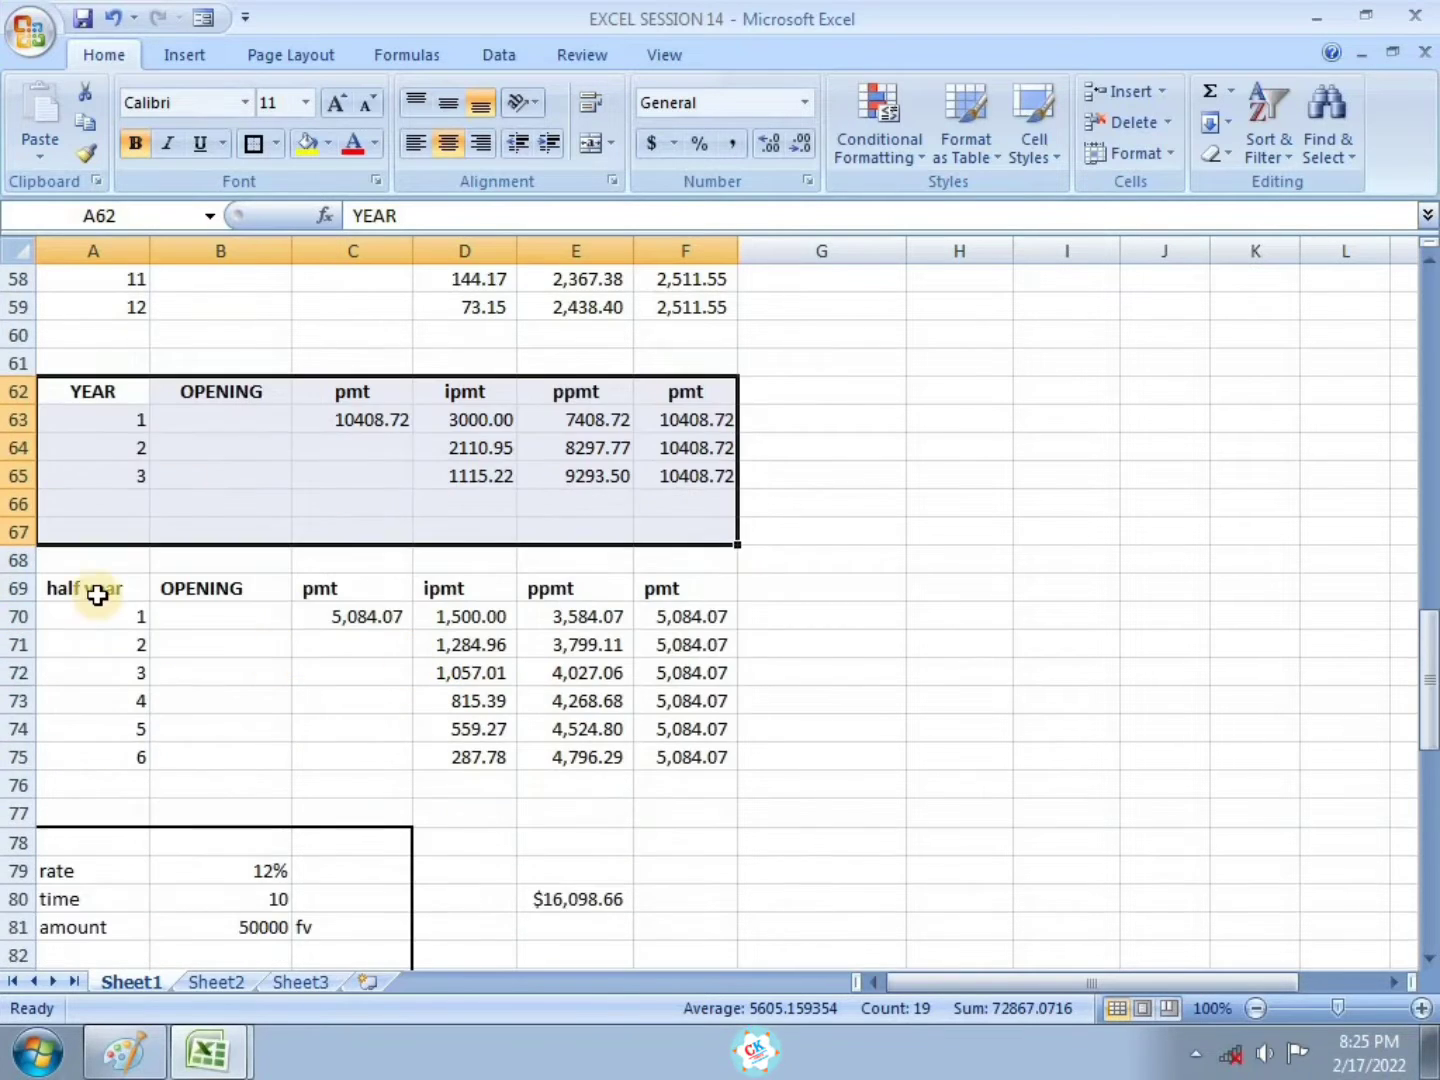
click(96, 590)
drag(131, 590, 647, 785)
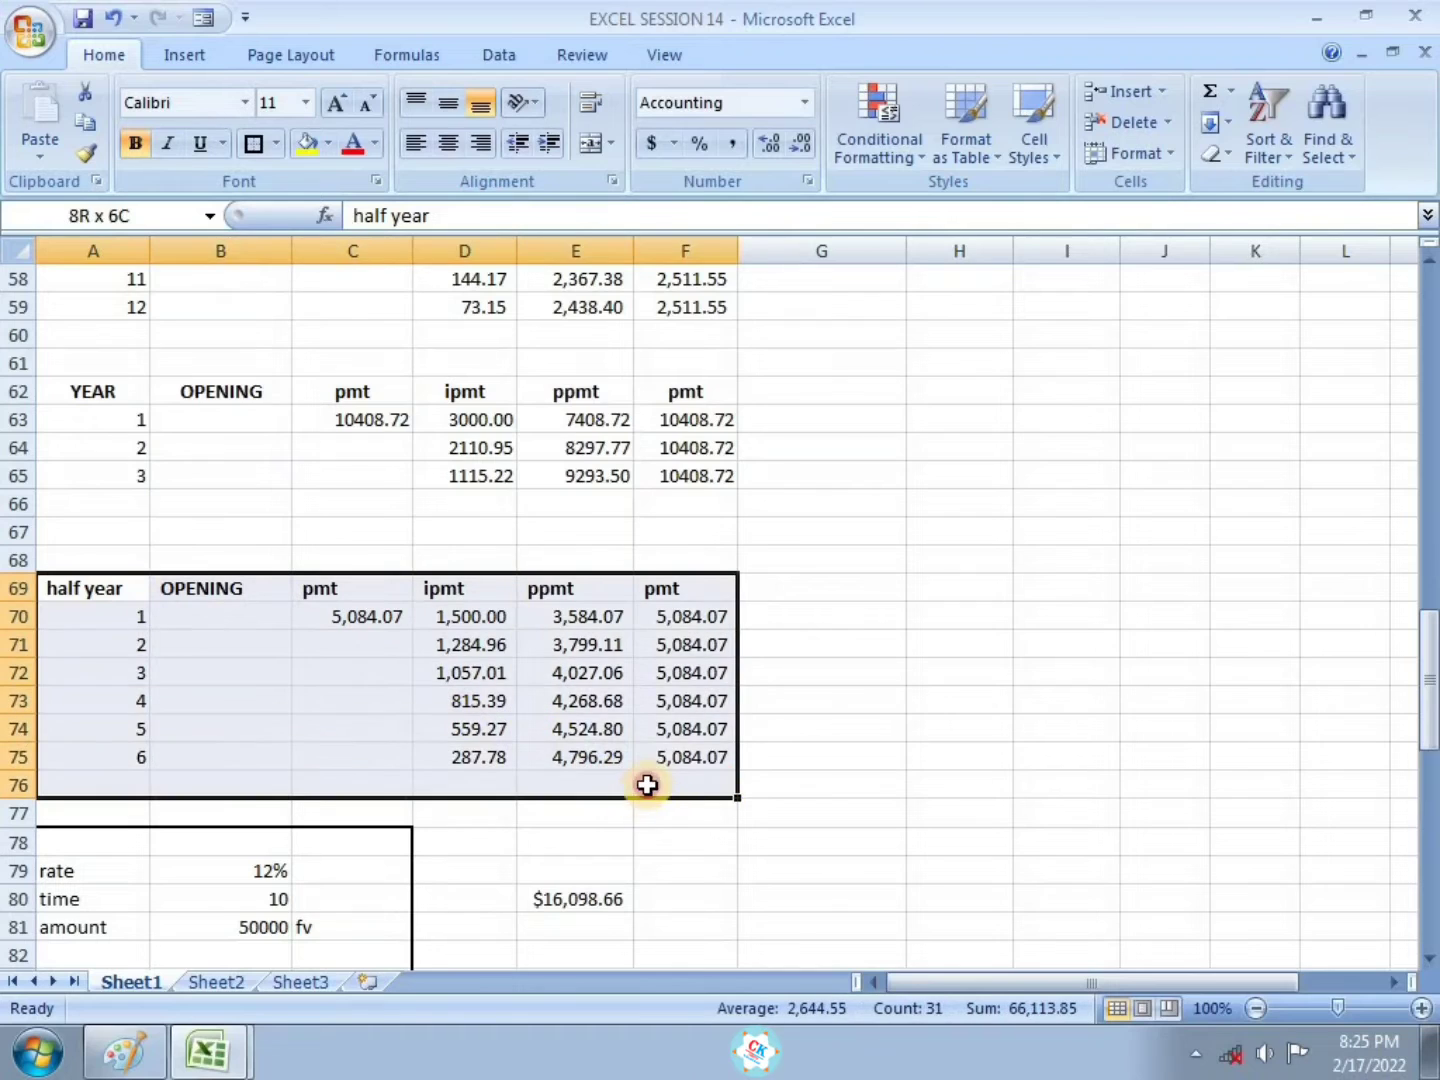
click(355, 588)
click(505, 593)
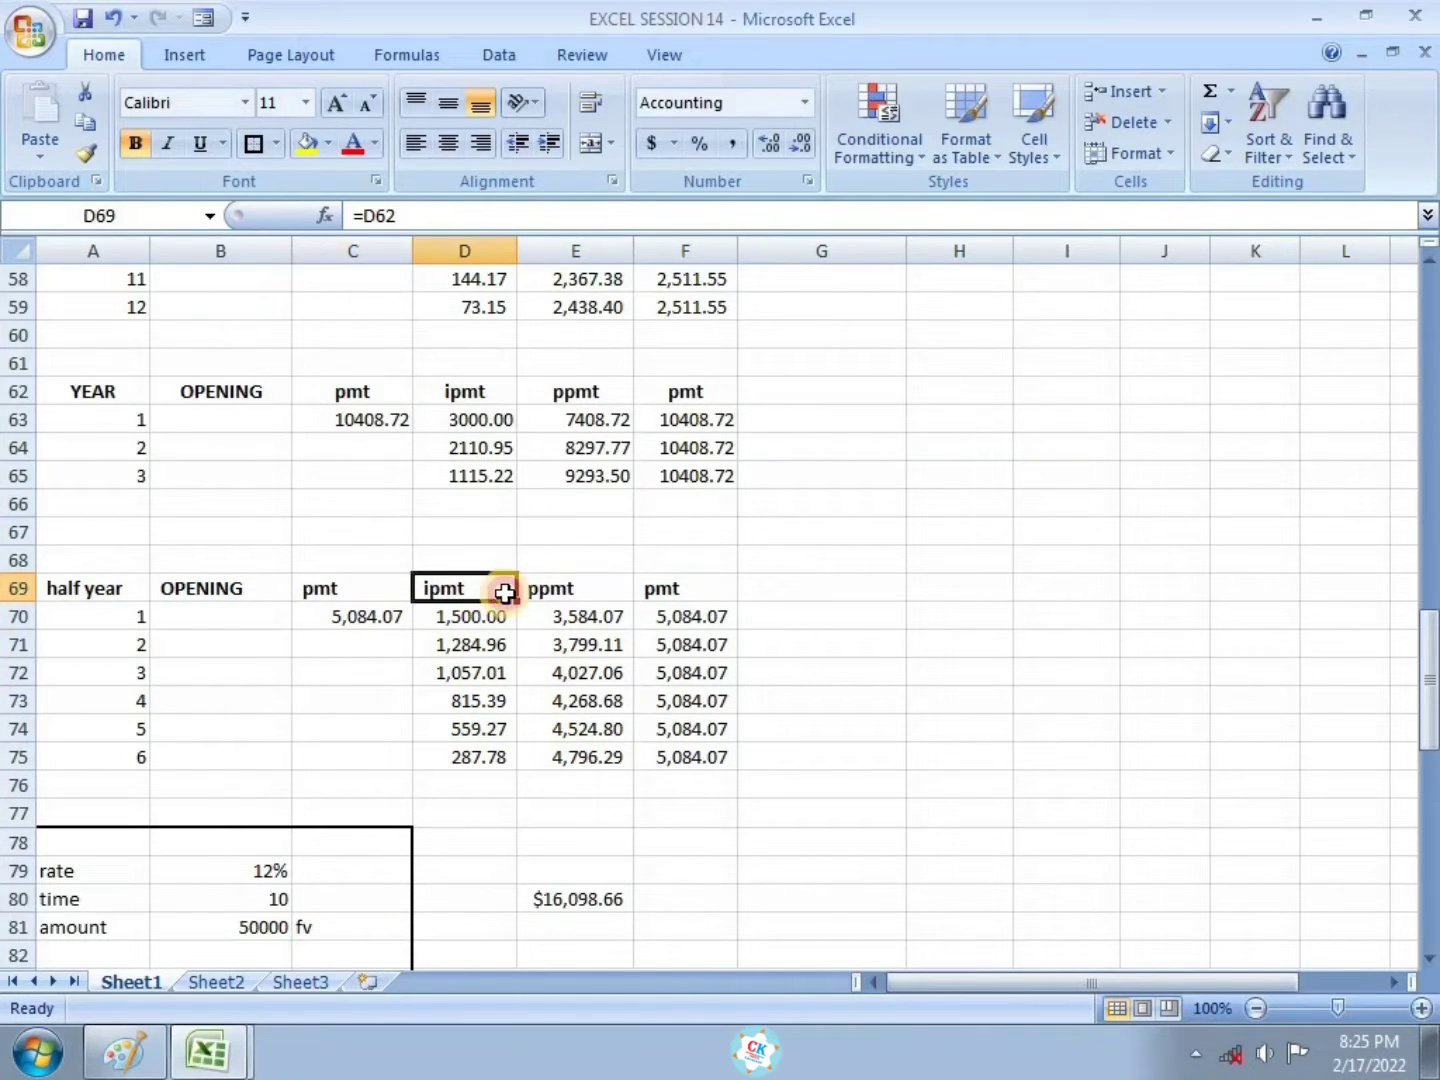
click(581, 594)
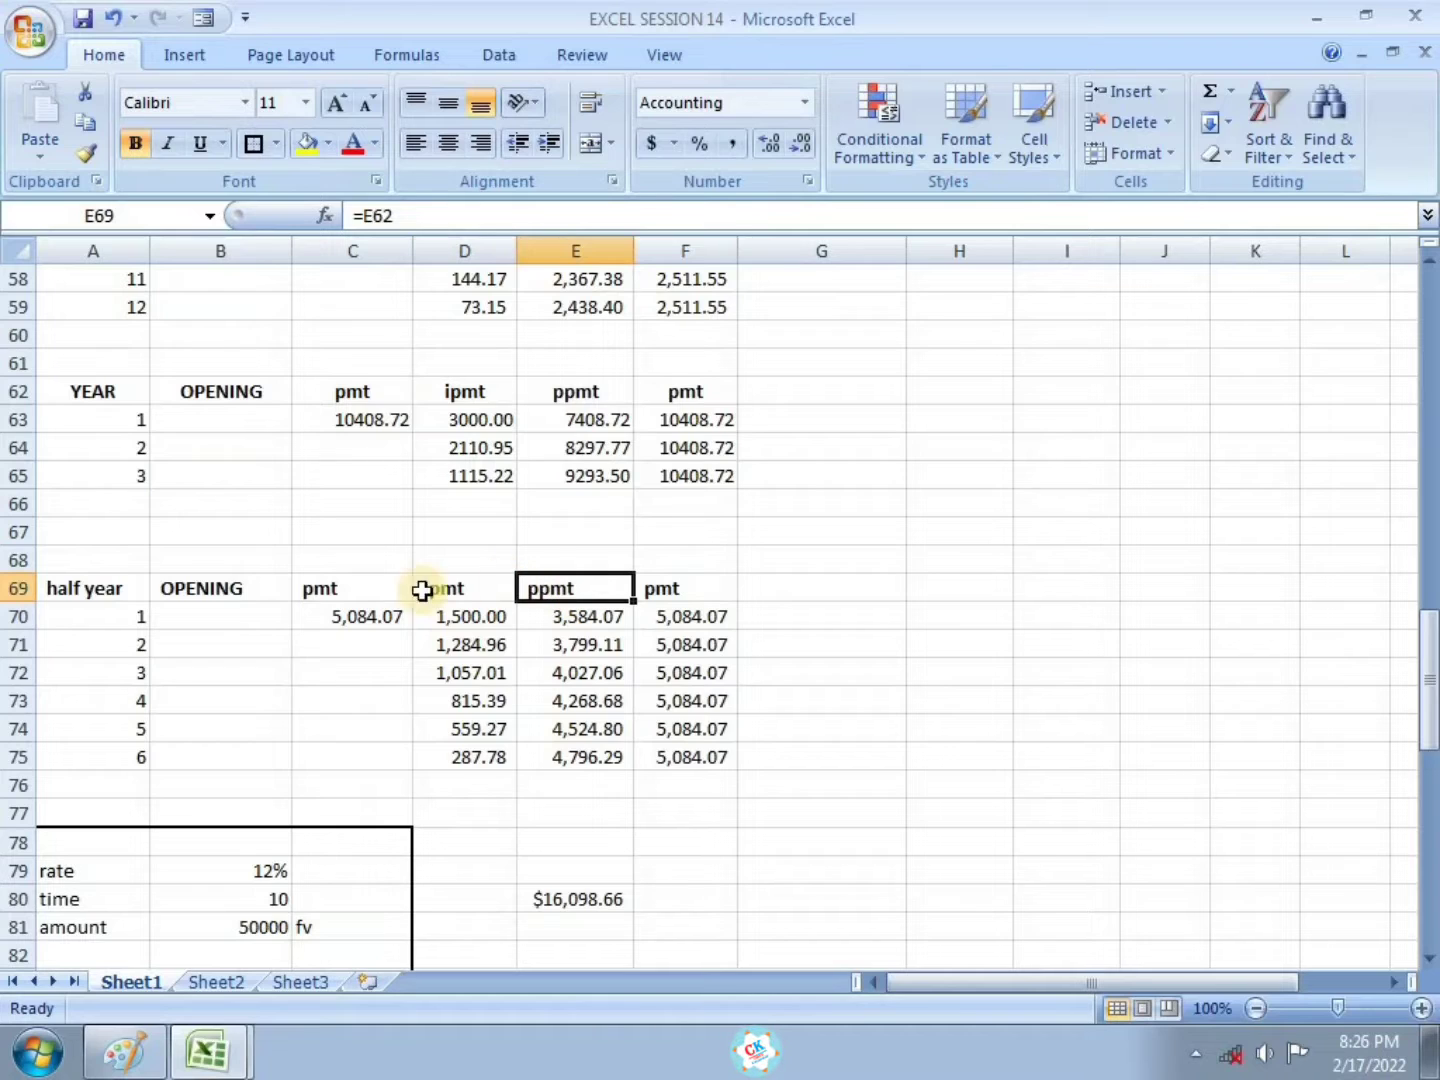
Compare the PMT formulas of the half-yearly, yearly, quarterly and monthly tables, then review the loan inputs in C1:C3
click(358, 614)
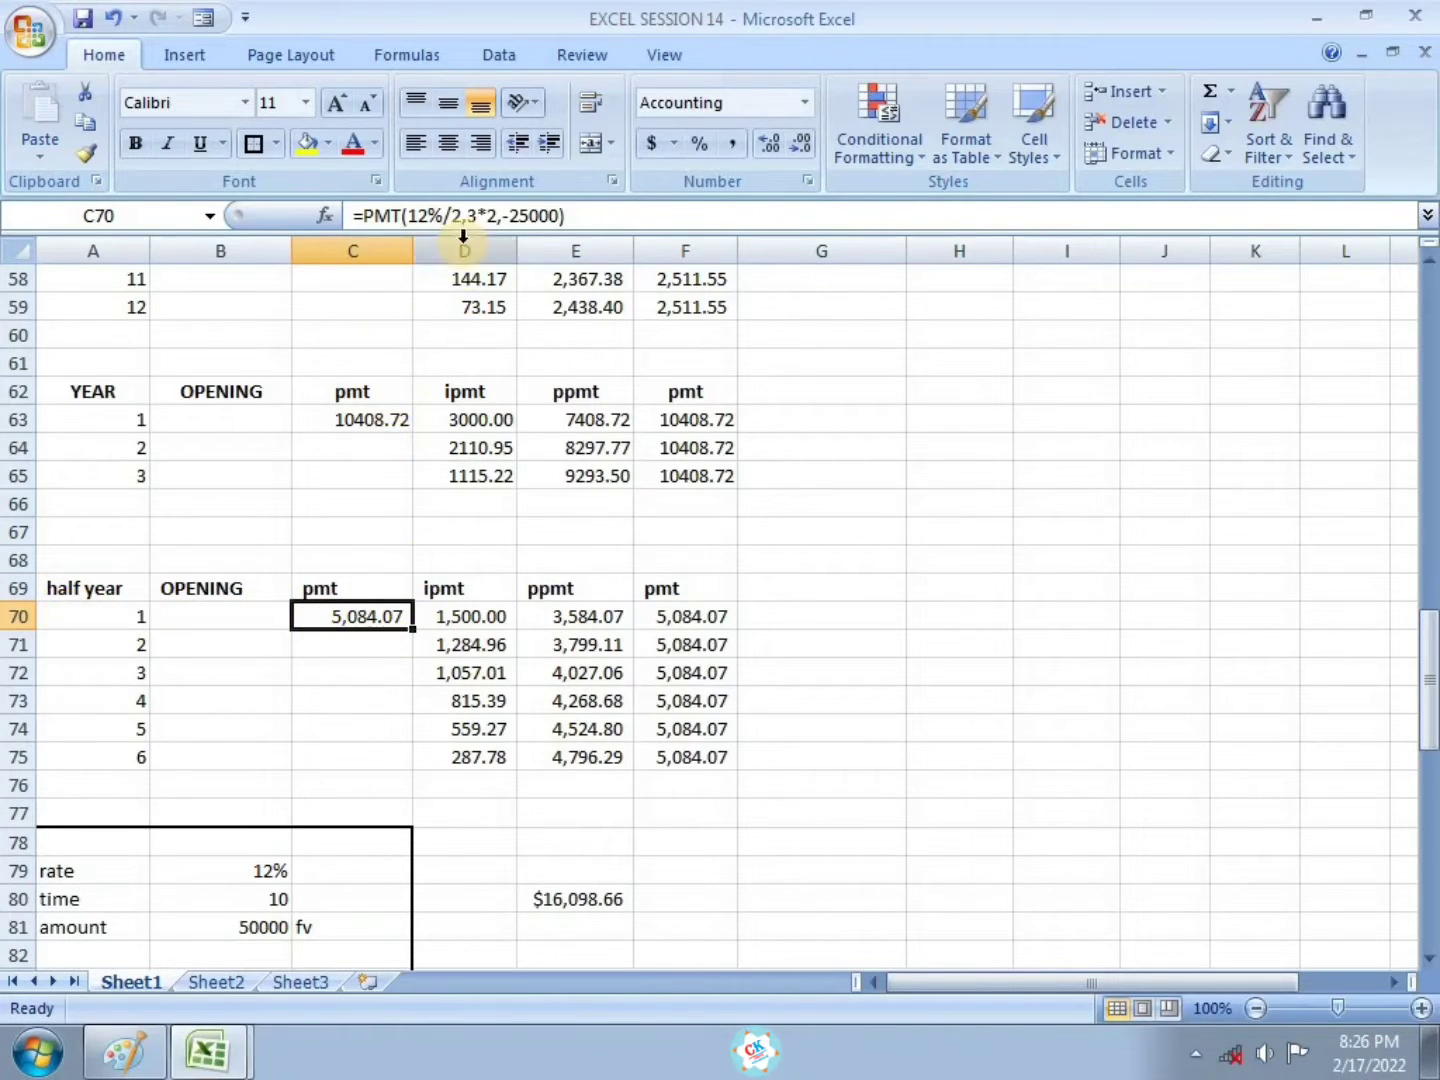
scroll(383, 447, up, 1)
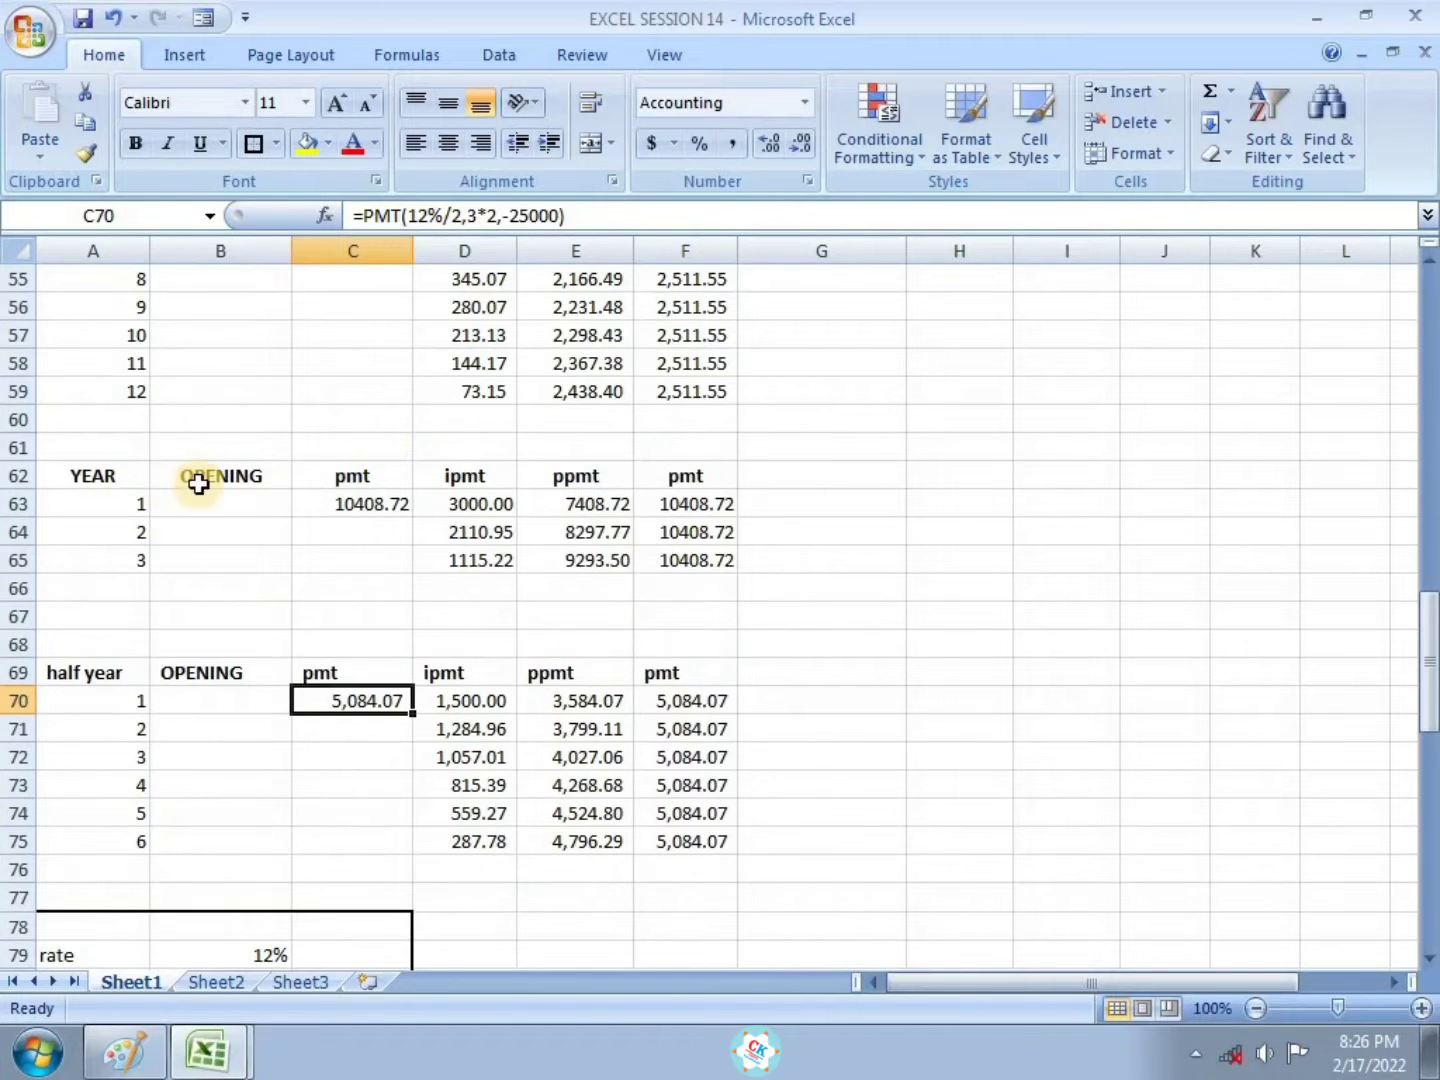
click(373, 500)
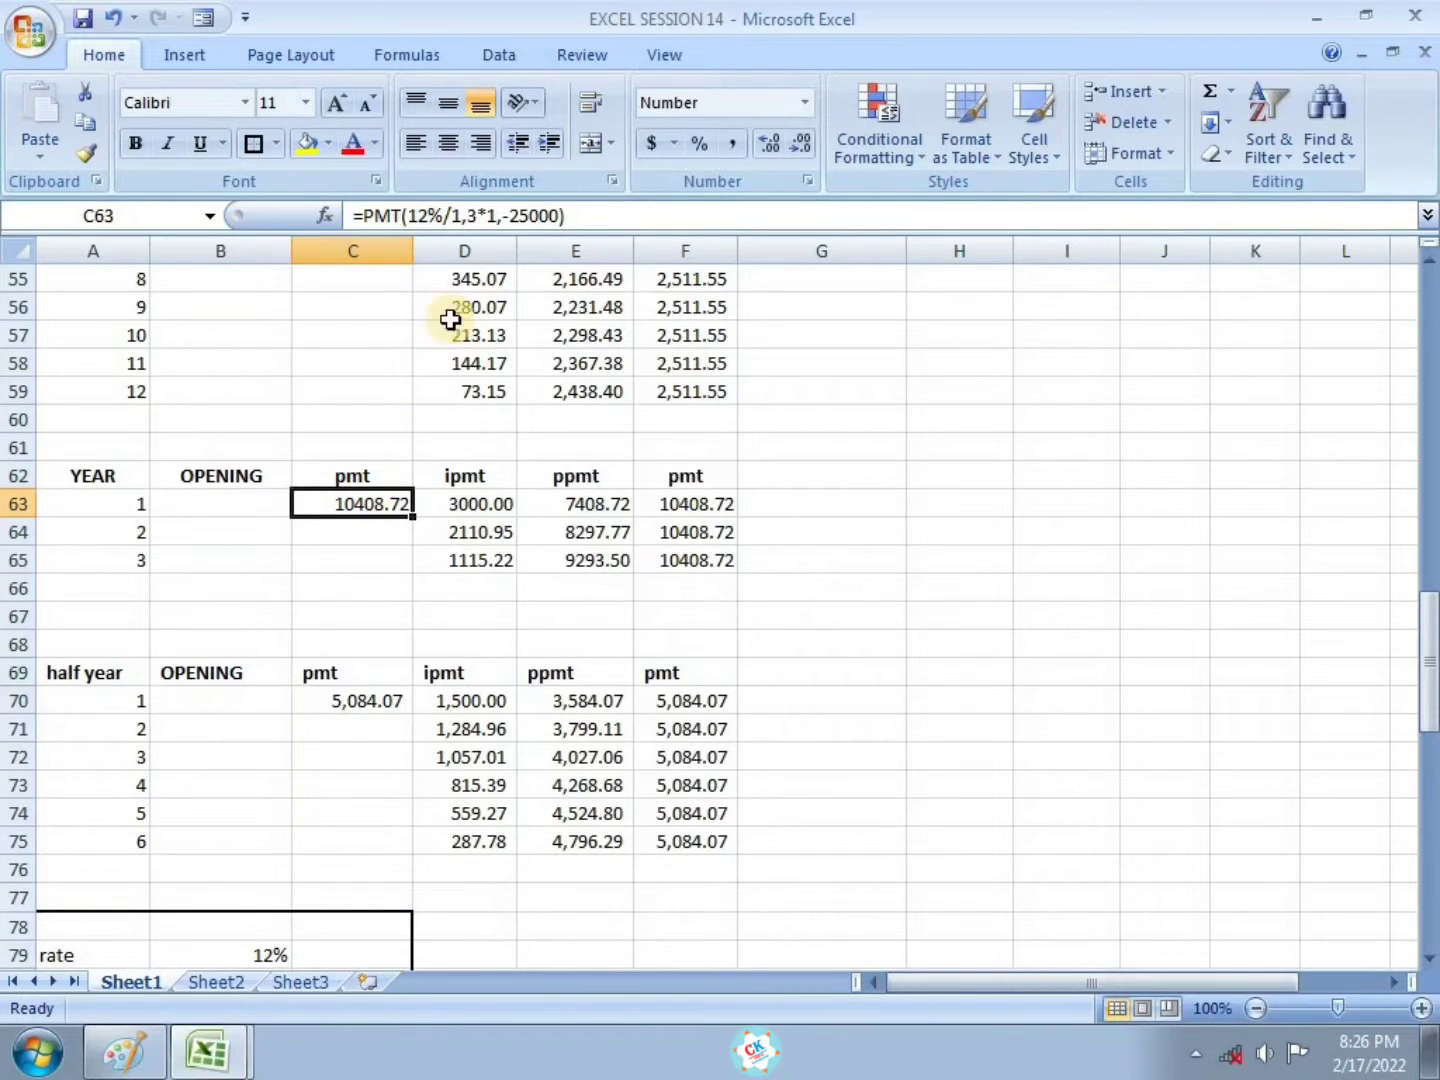
scroll(347, 505, up, 5)
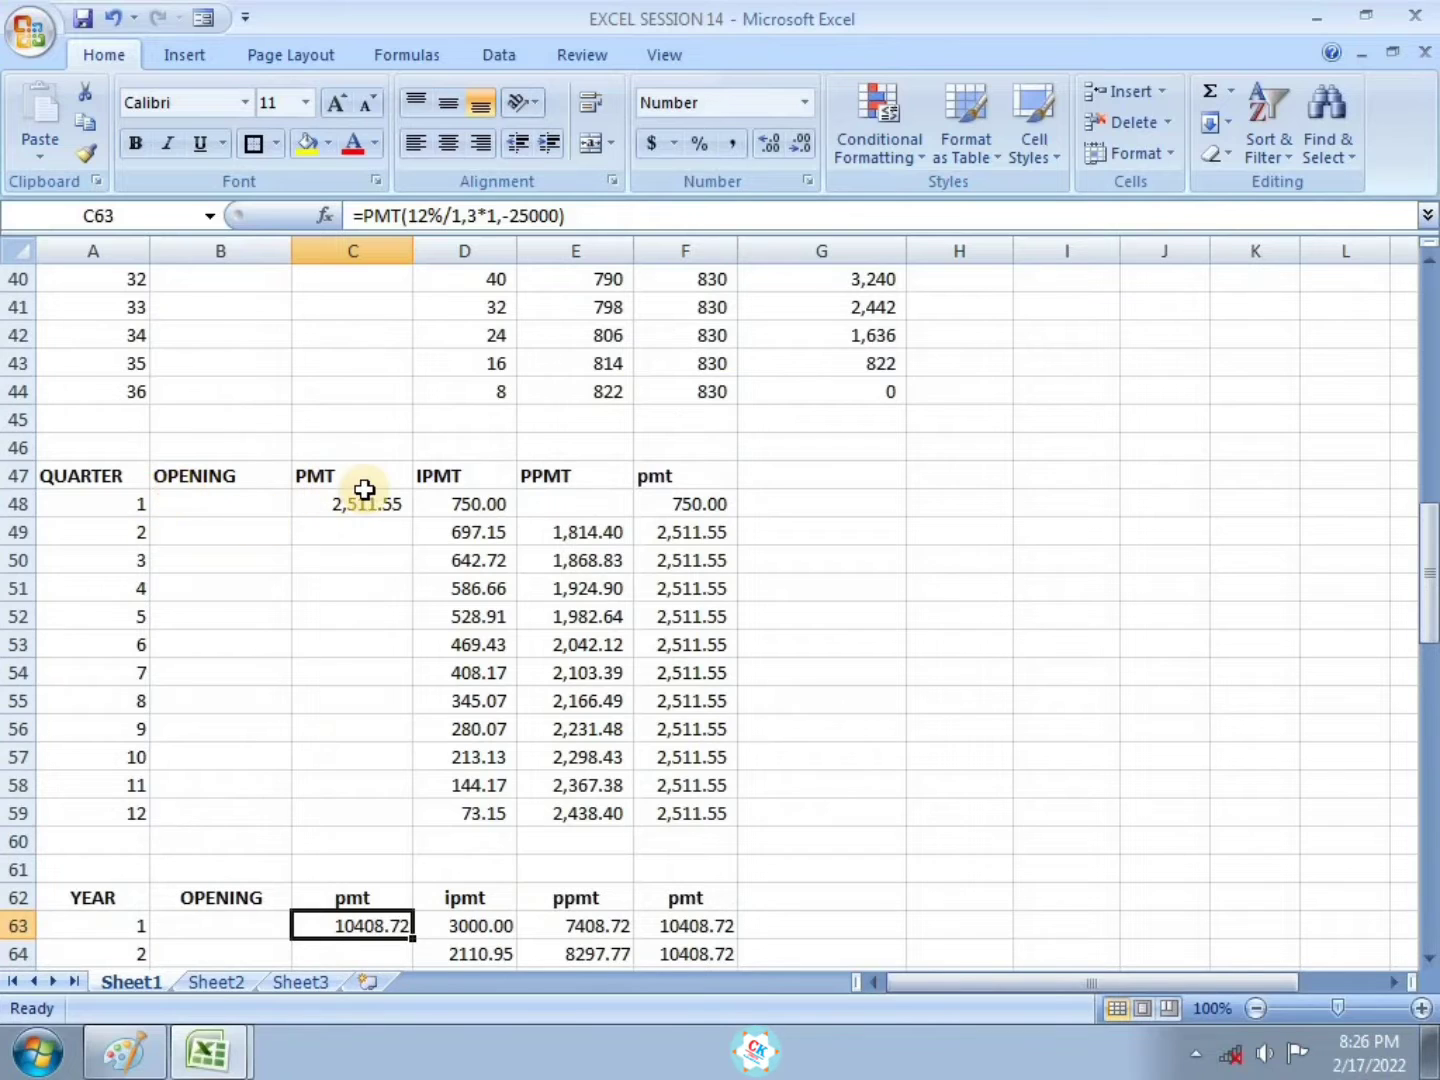
click(365, 490)
scroll(408, 419, up, 2)
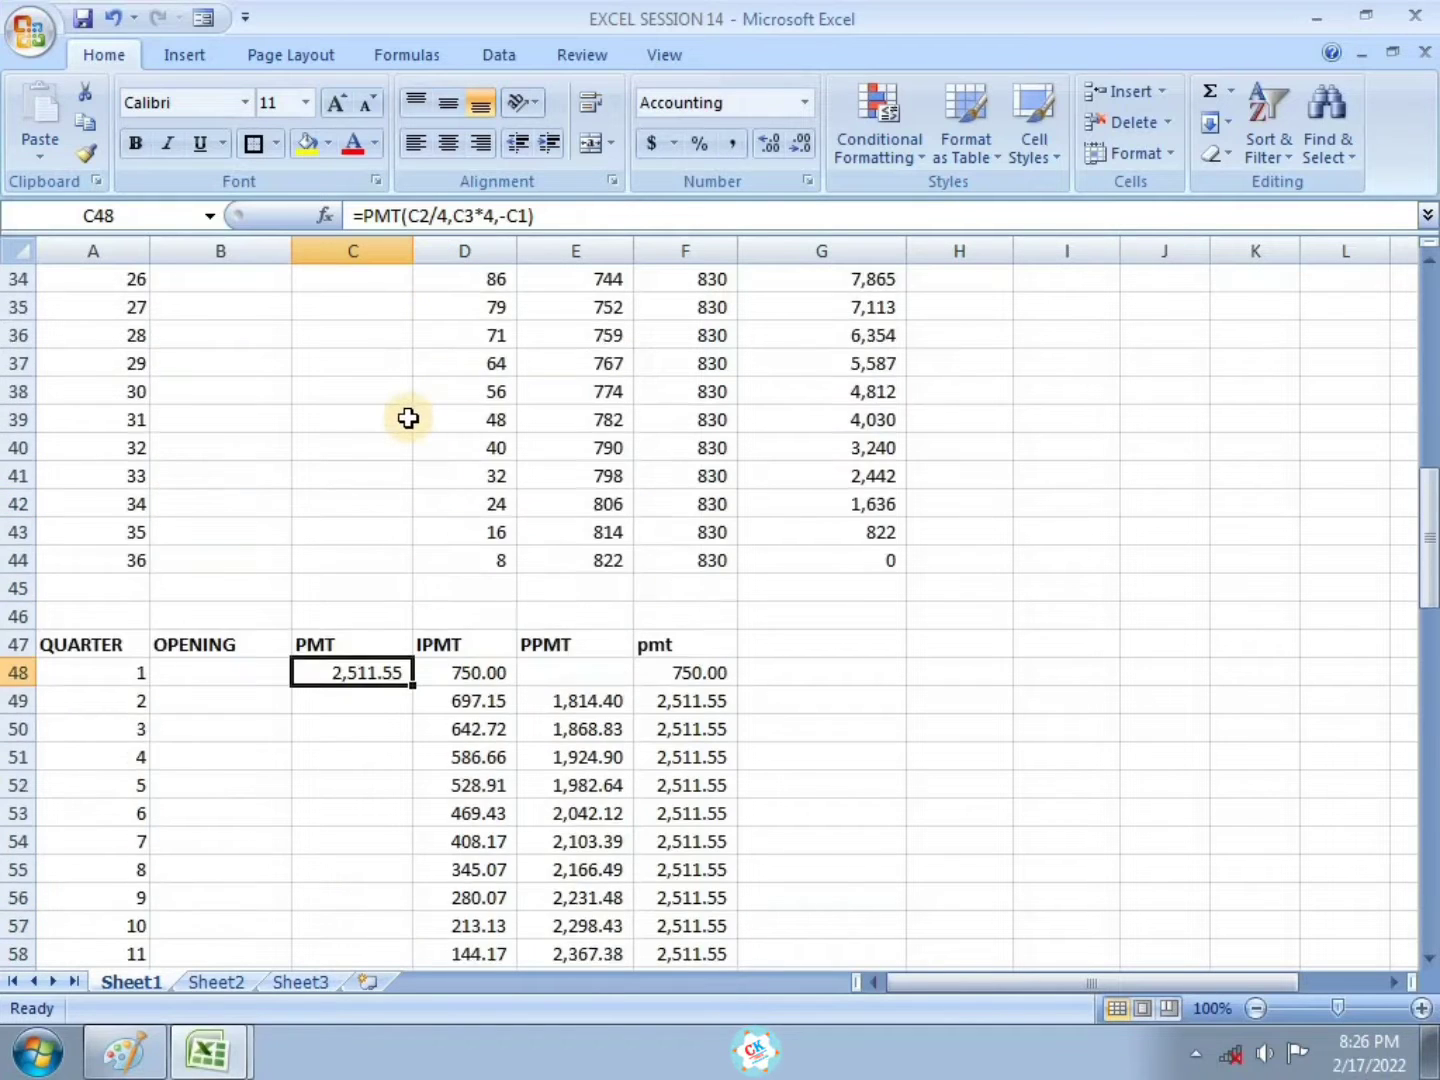
scroll(409, 419, up, 11)
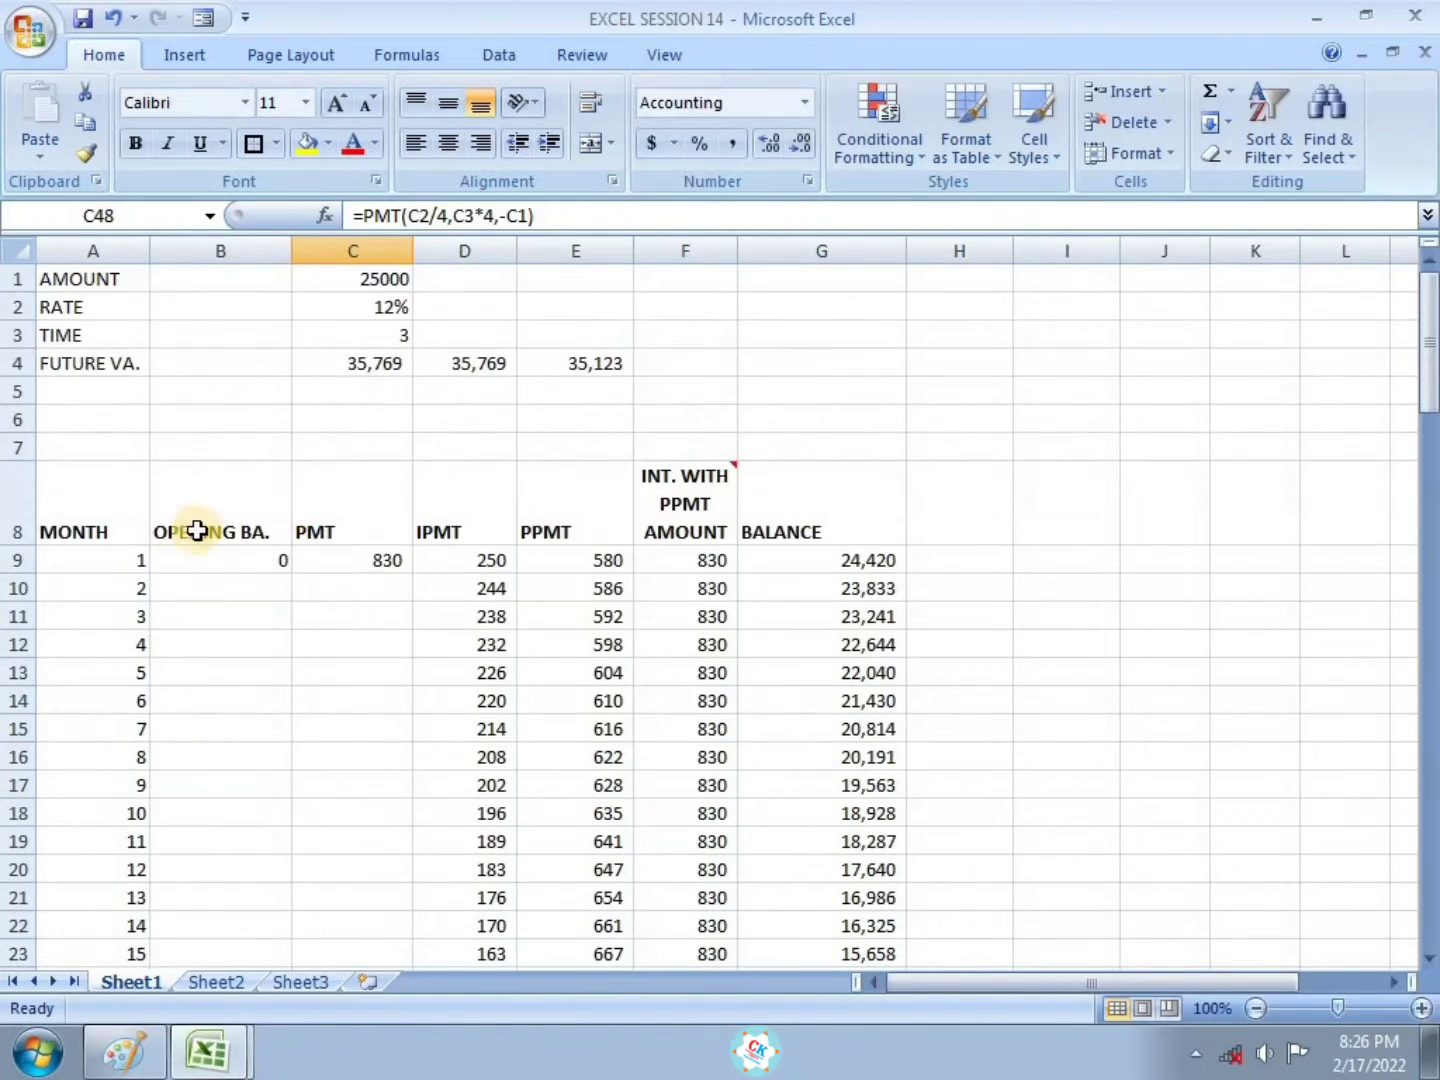
click(365, 560)
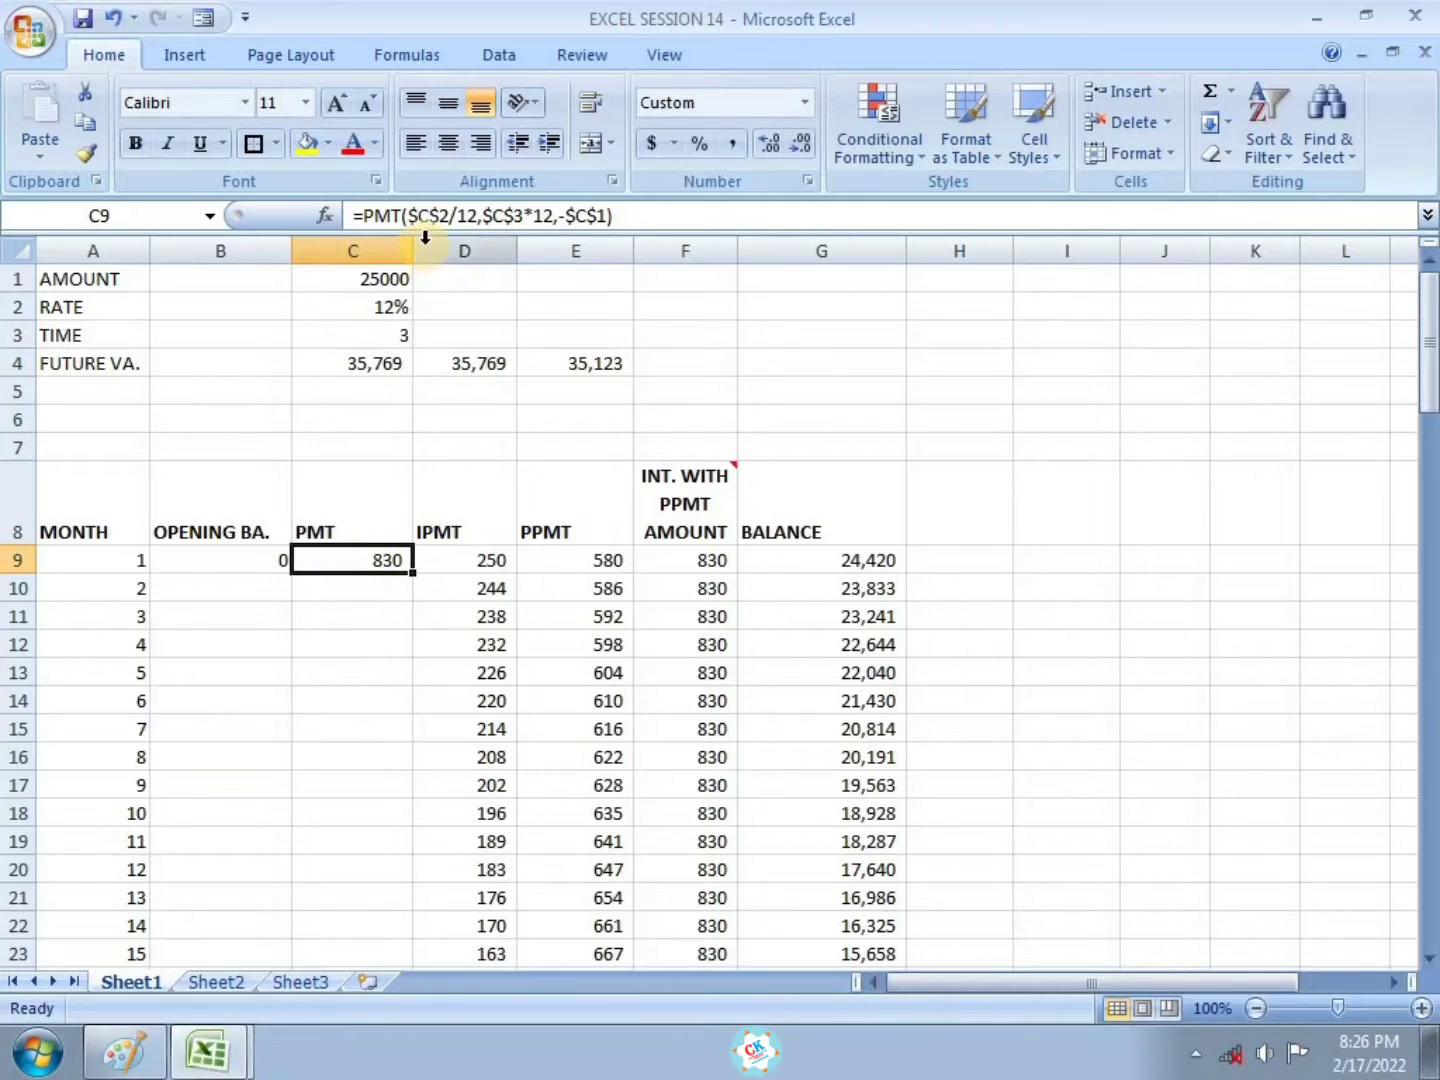
scroll(480, 652, down, 2)
scroll(421, 627, up, 2)
drag(380, 279, 405, 330)
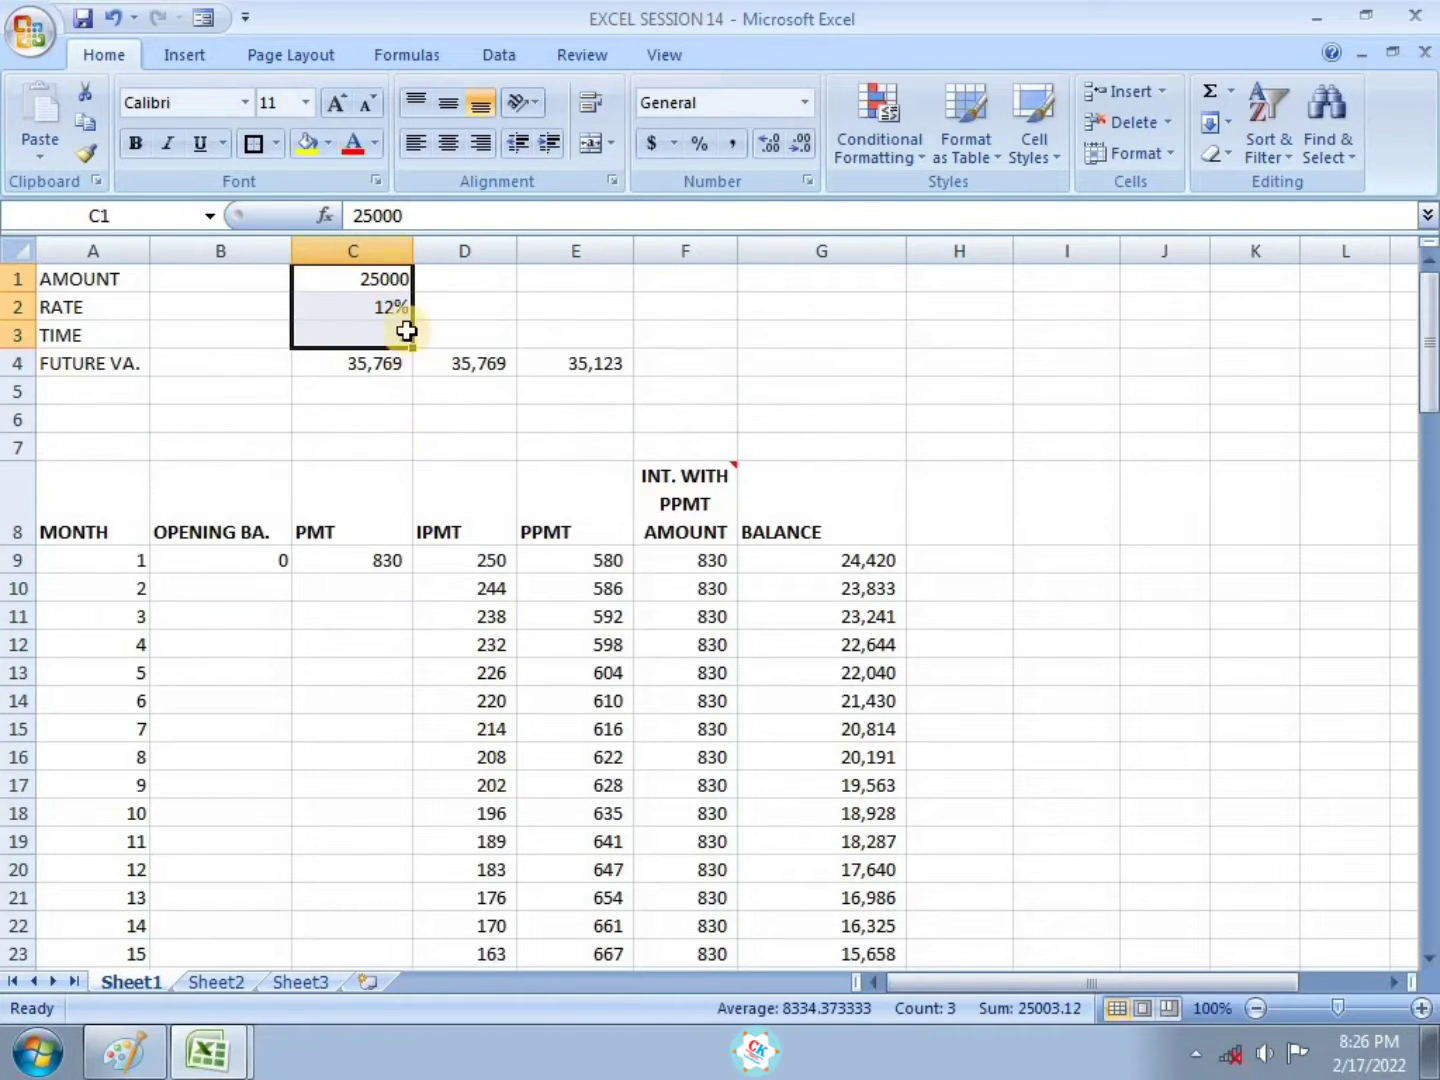
scroll(250, 581, down, 2)
scroll(330, 635, up, 2)
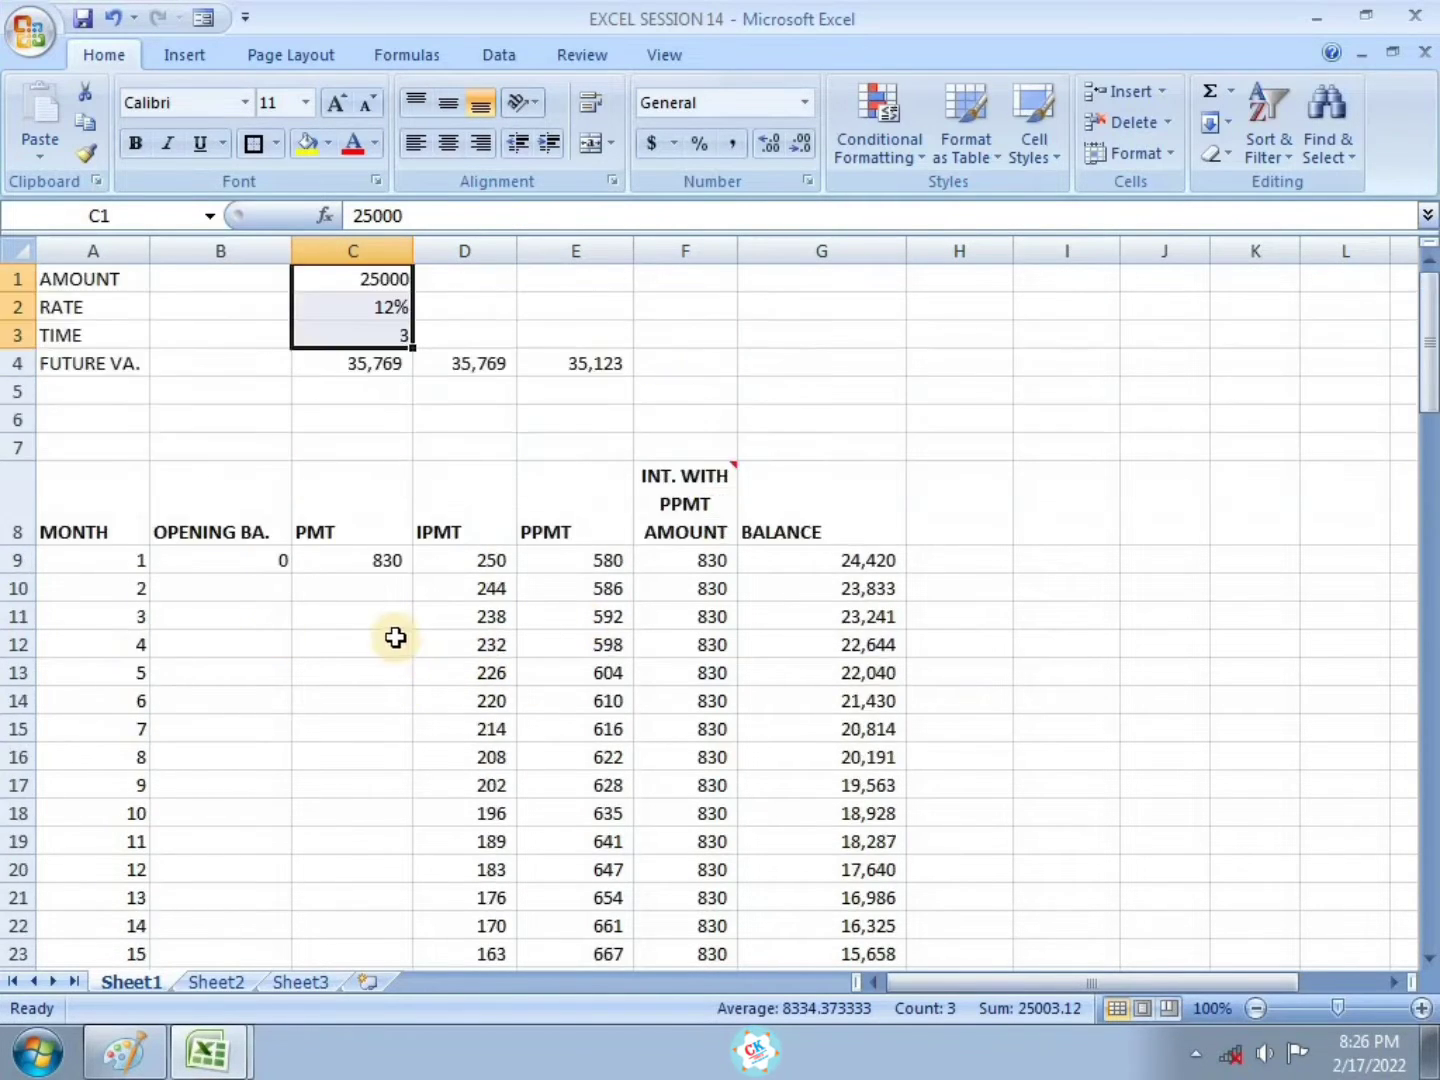
key(ctrl+Down)
key(ctrl+Down)
scroll(990, 421, down, 1)
scroll(1010, 418, up, 1)
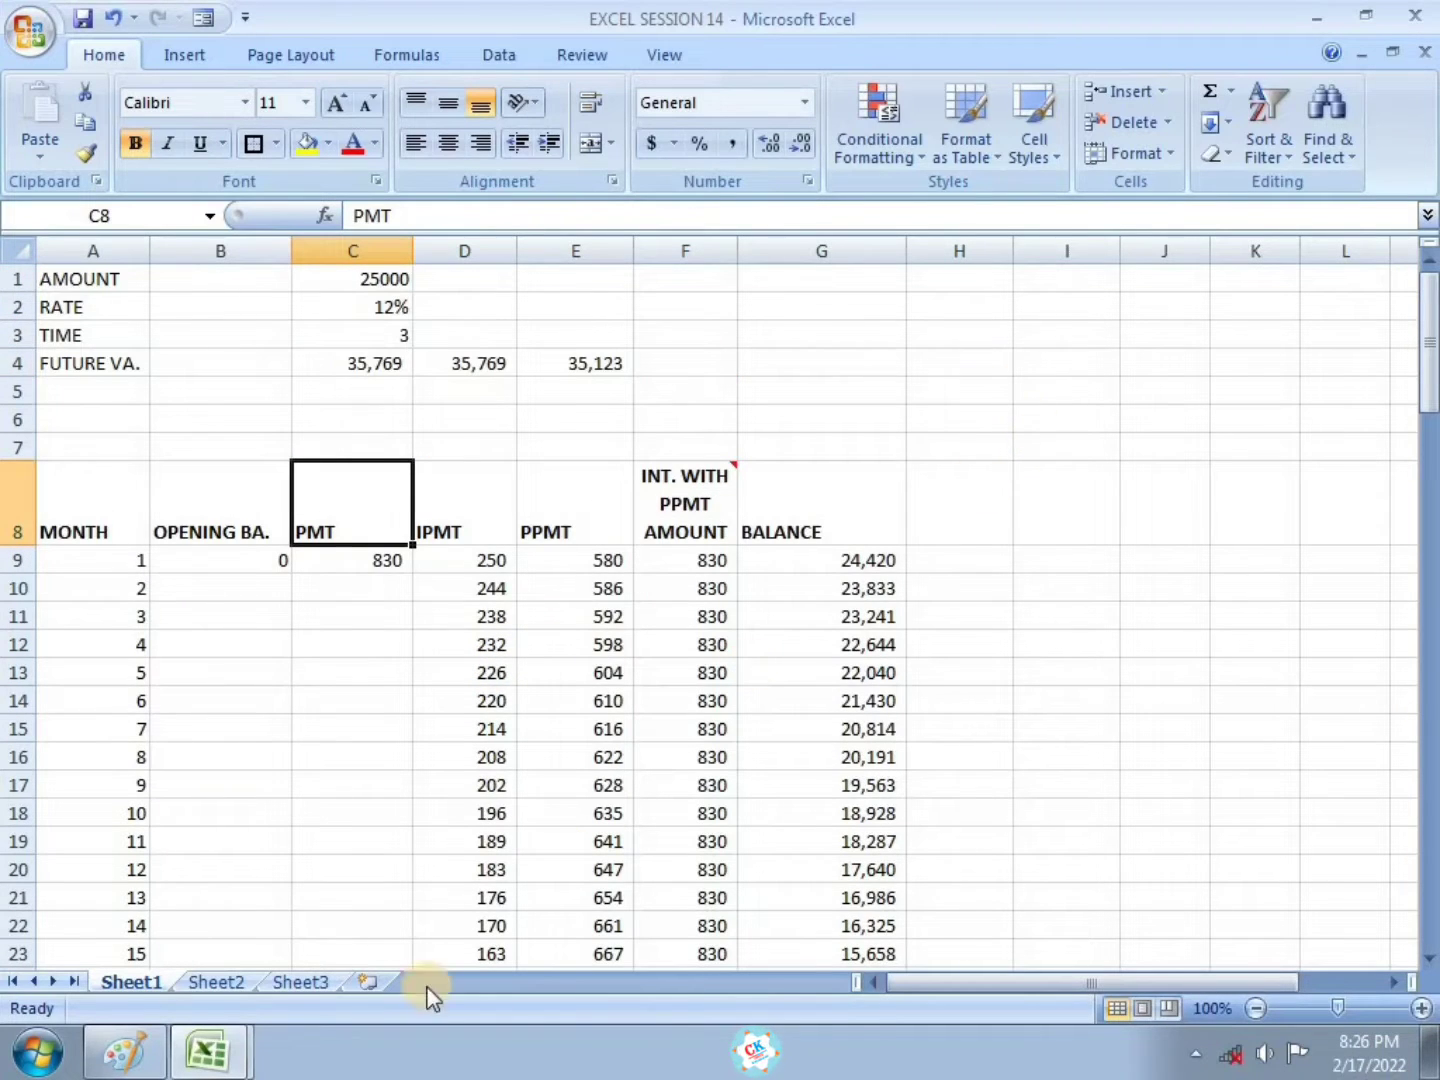
Switch to the assignment image in Paint and mark the 60000 loan amount and the payment types with red brush strokes
click(123, 1052)
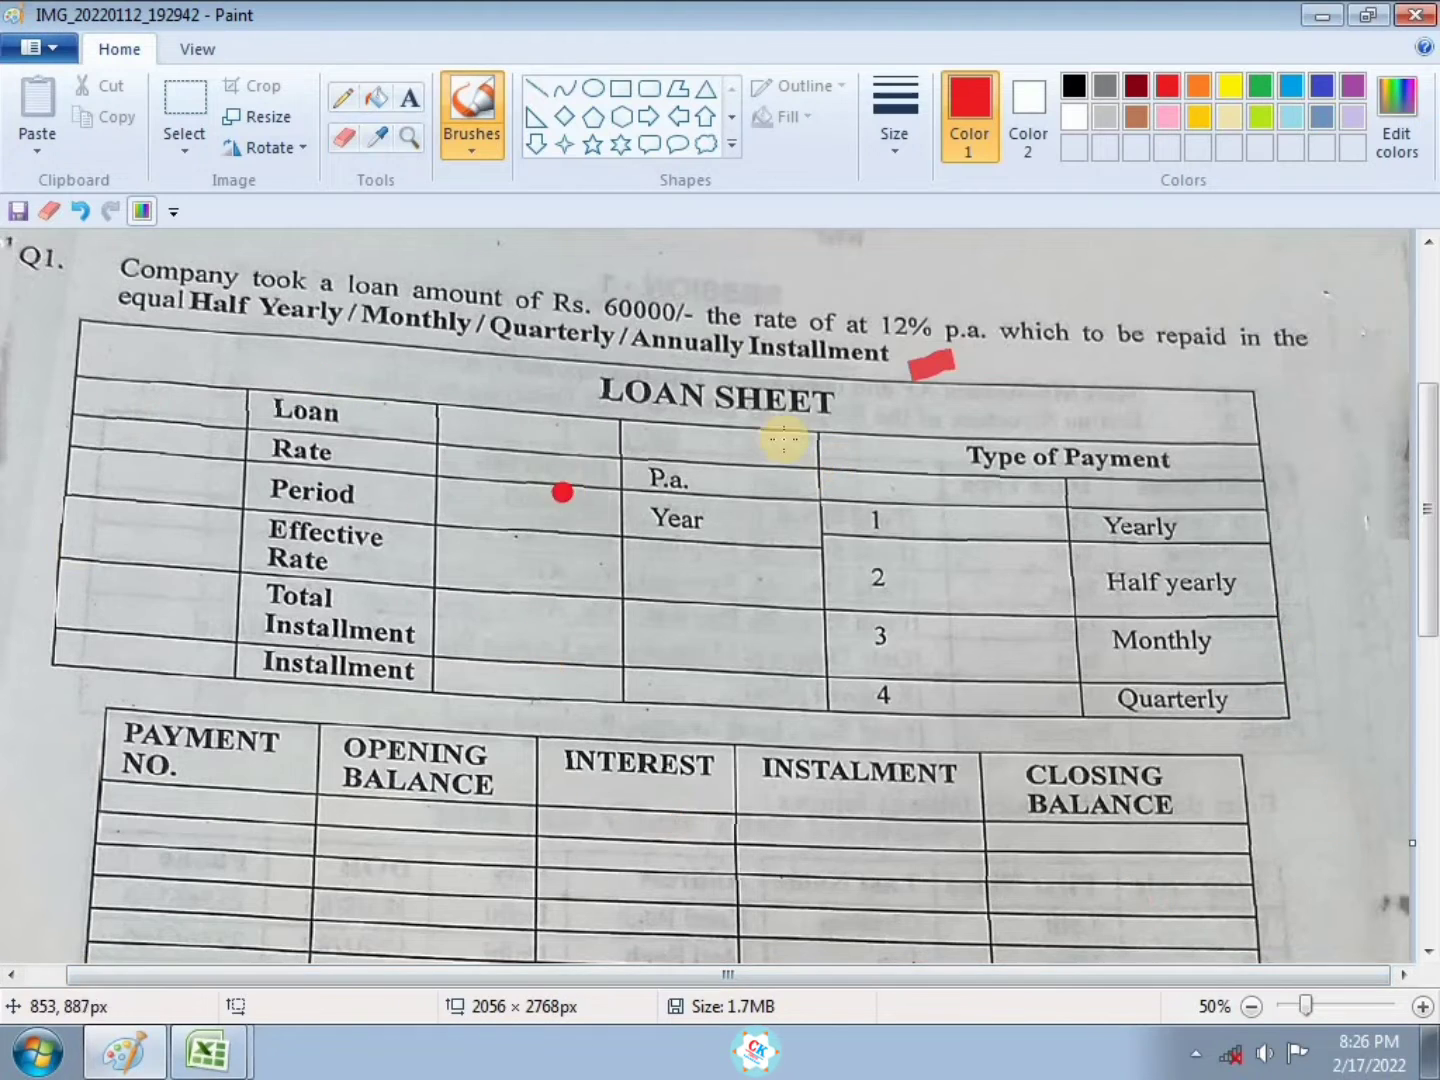
scroll(800, 563, up, 4)
scroll(833, 585, down, 2)
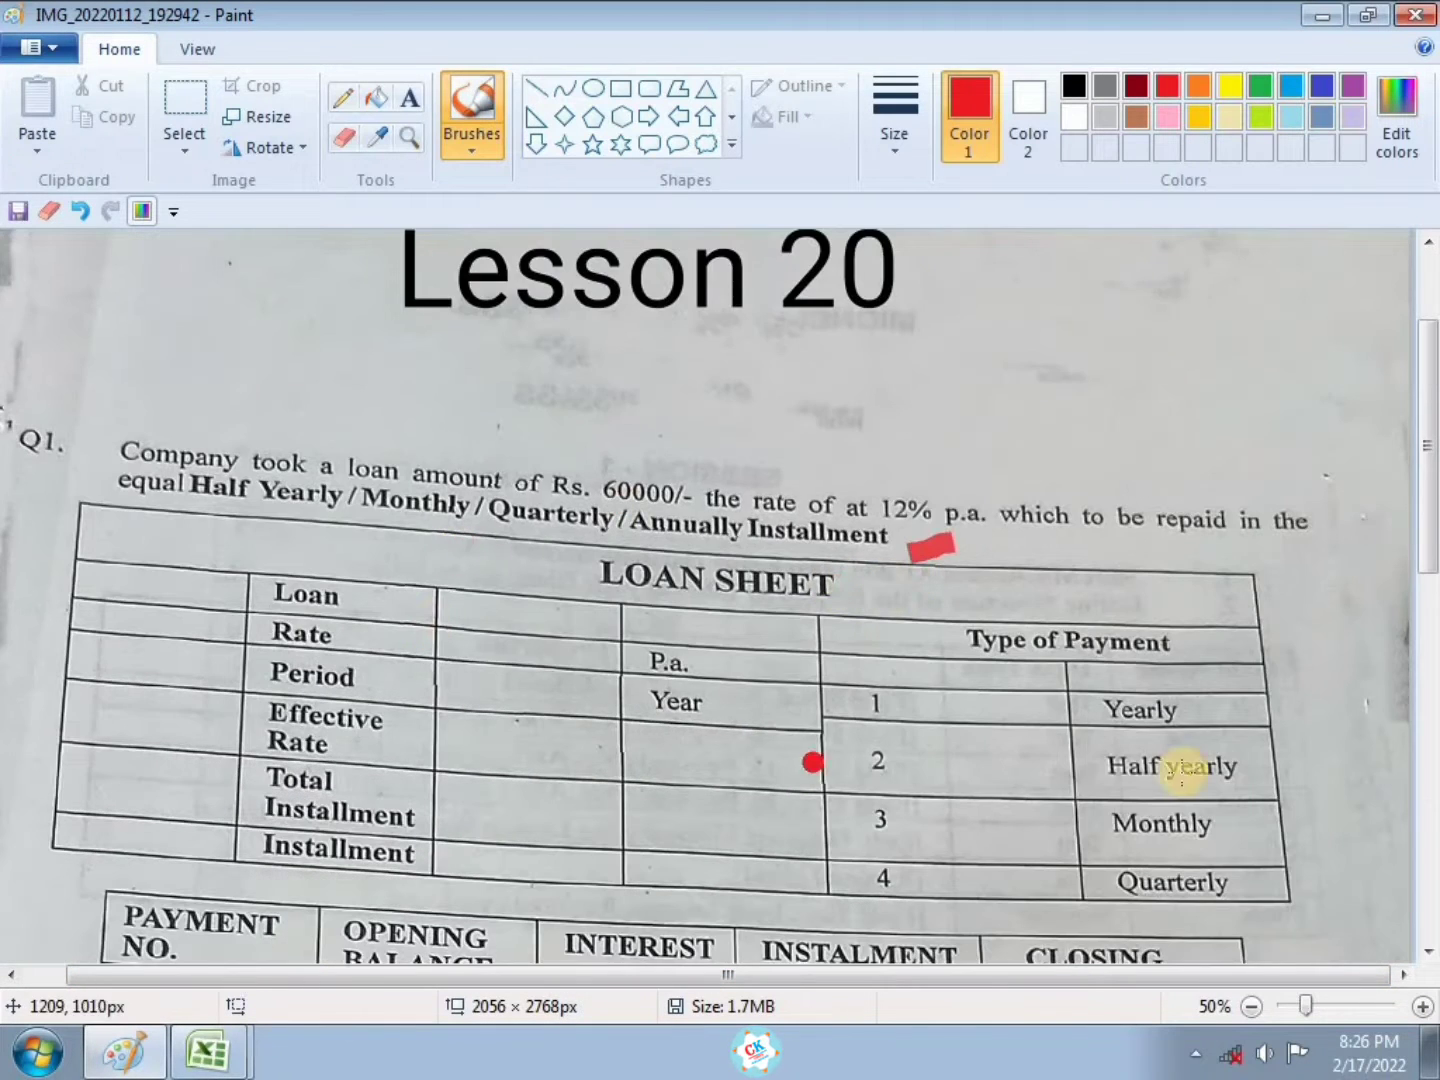
scroll(562, 739, down, 2)
drag(624, 325, 686, 328)
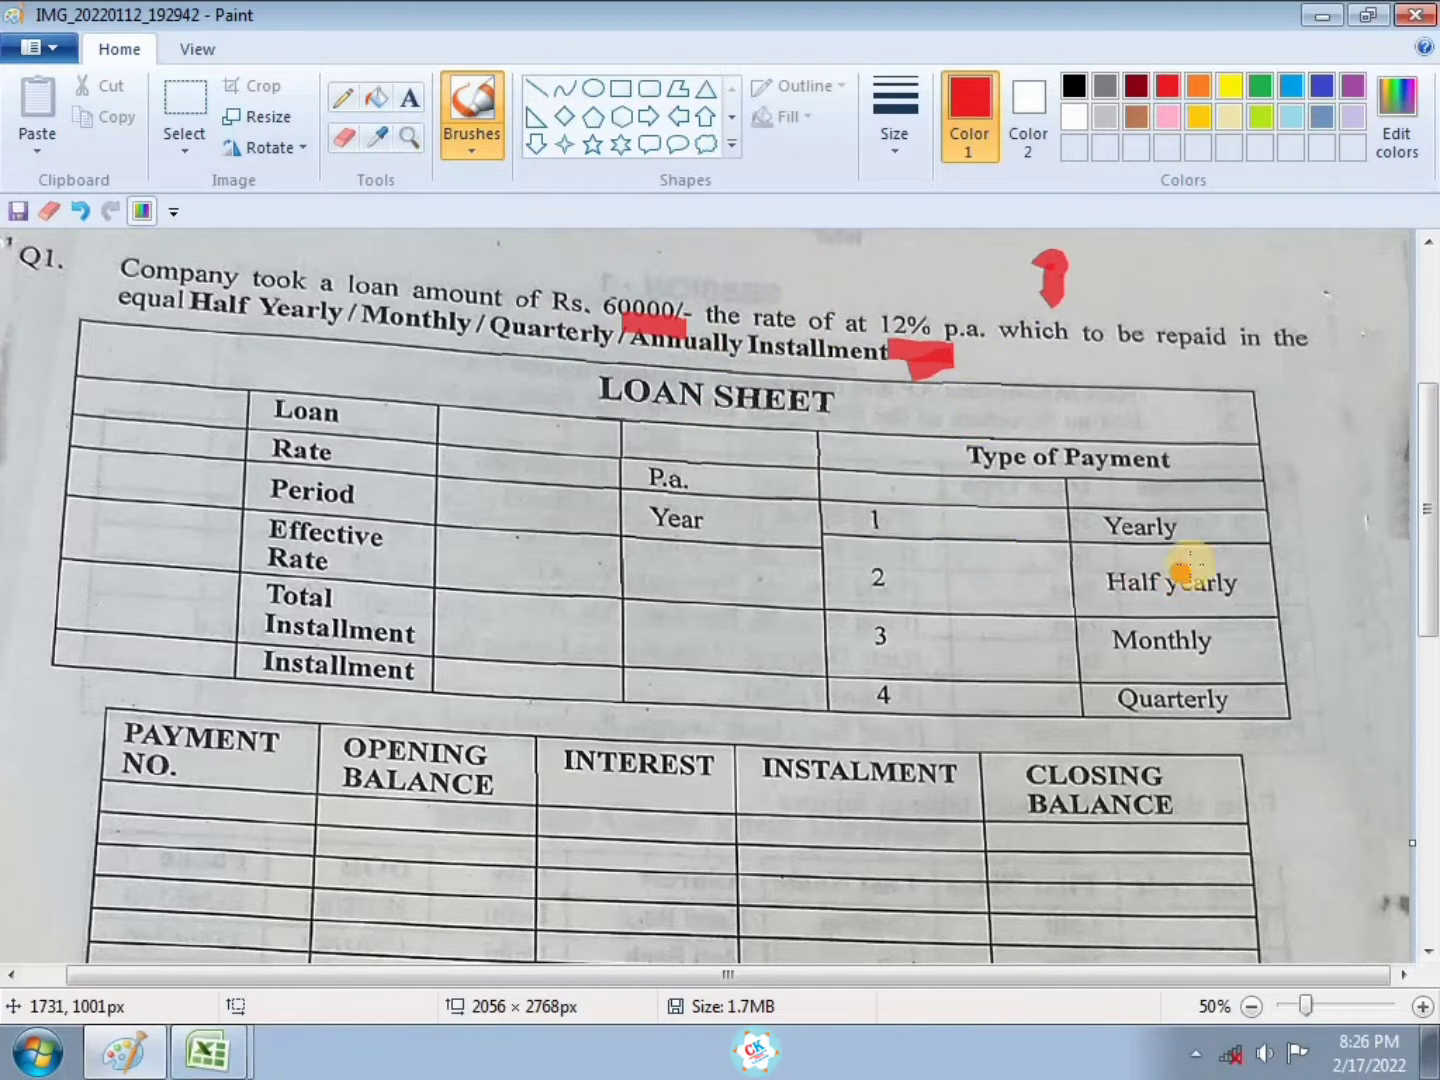
drag(1309, 570, 1322, 560)
mouse_move(1258, 650)
mouse_down()
mouse_move(1301, 625)
mouse_move(1343, 658)
mouse_up()
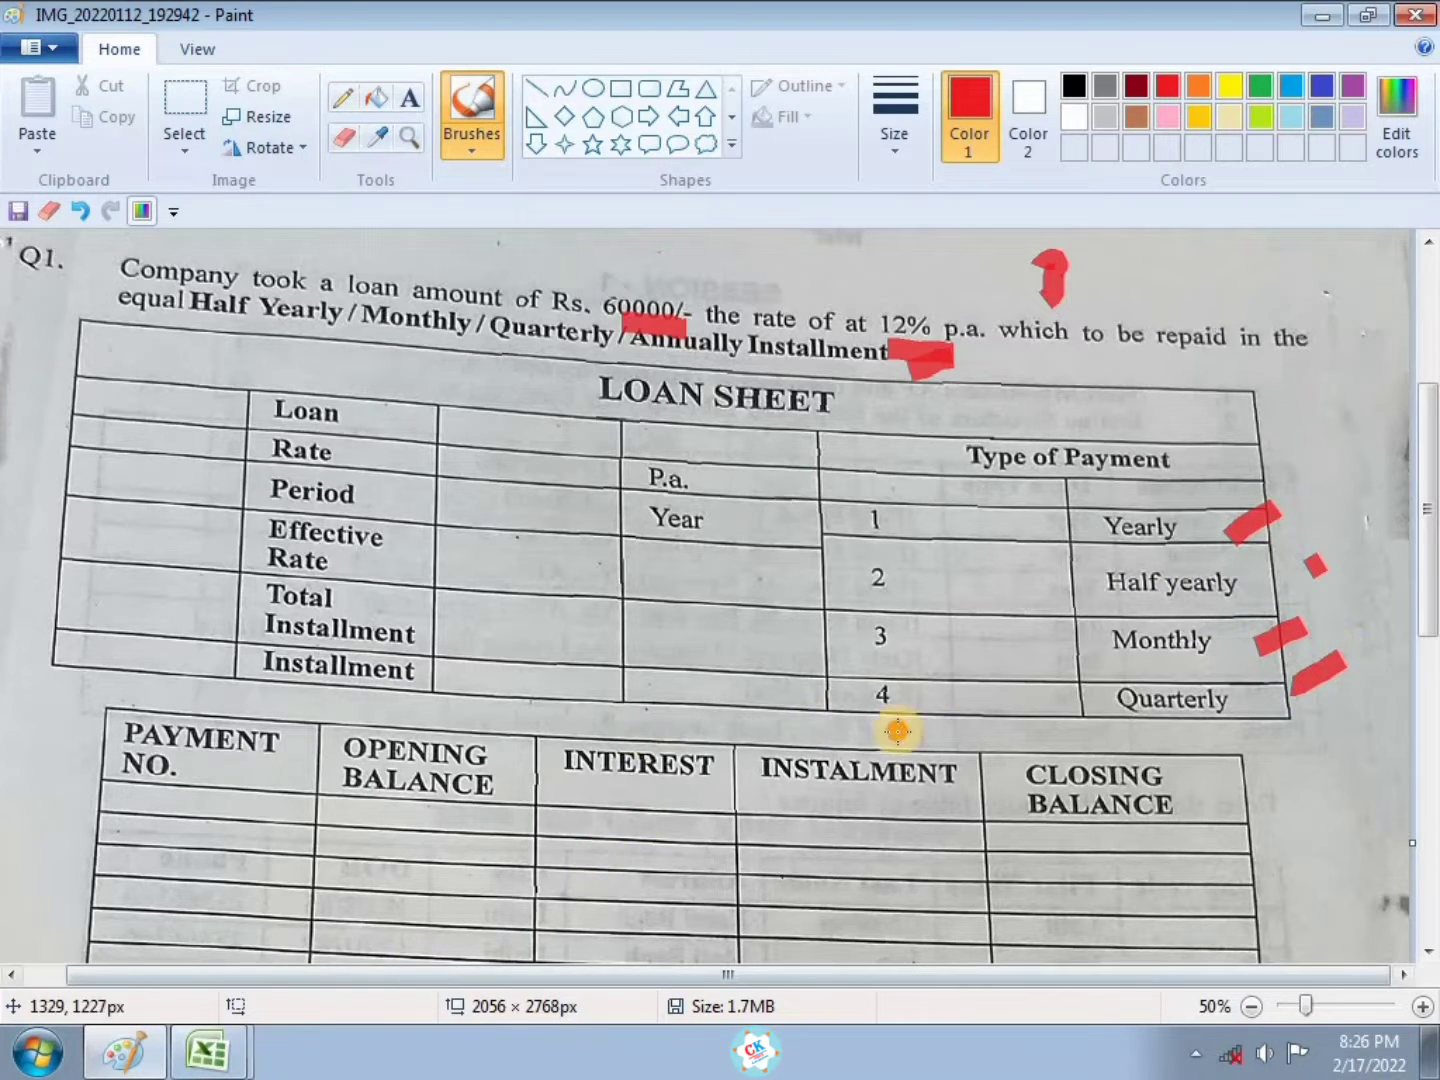
Switch to the EXCEL SESSION 14 workbook in Excel and examine its loan inputs and the monthly, quarterly, yearly and half-yearly payment tables
click(205, 1060)
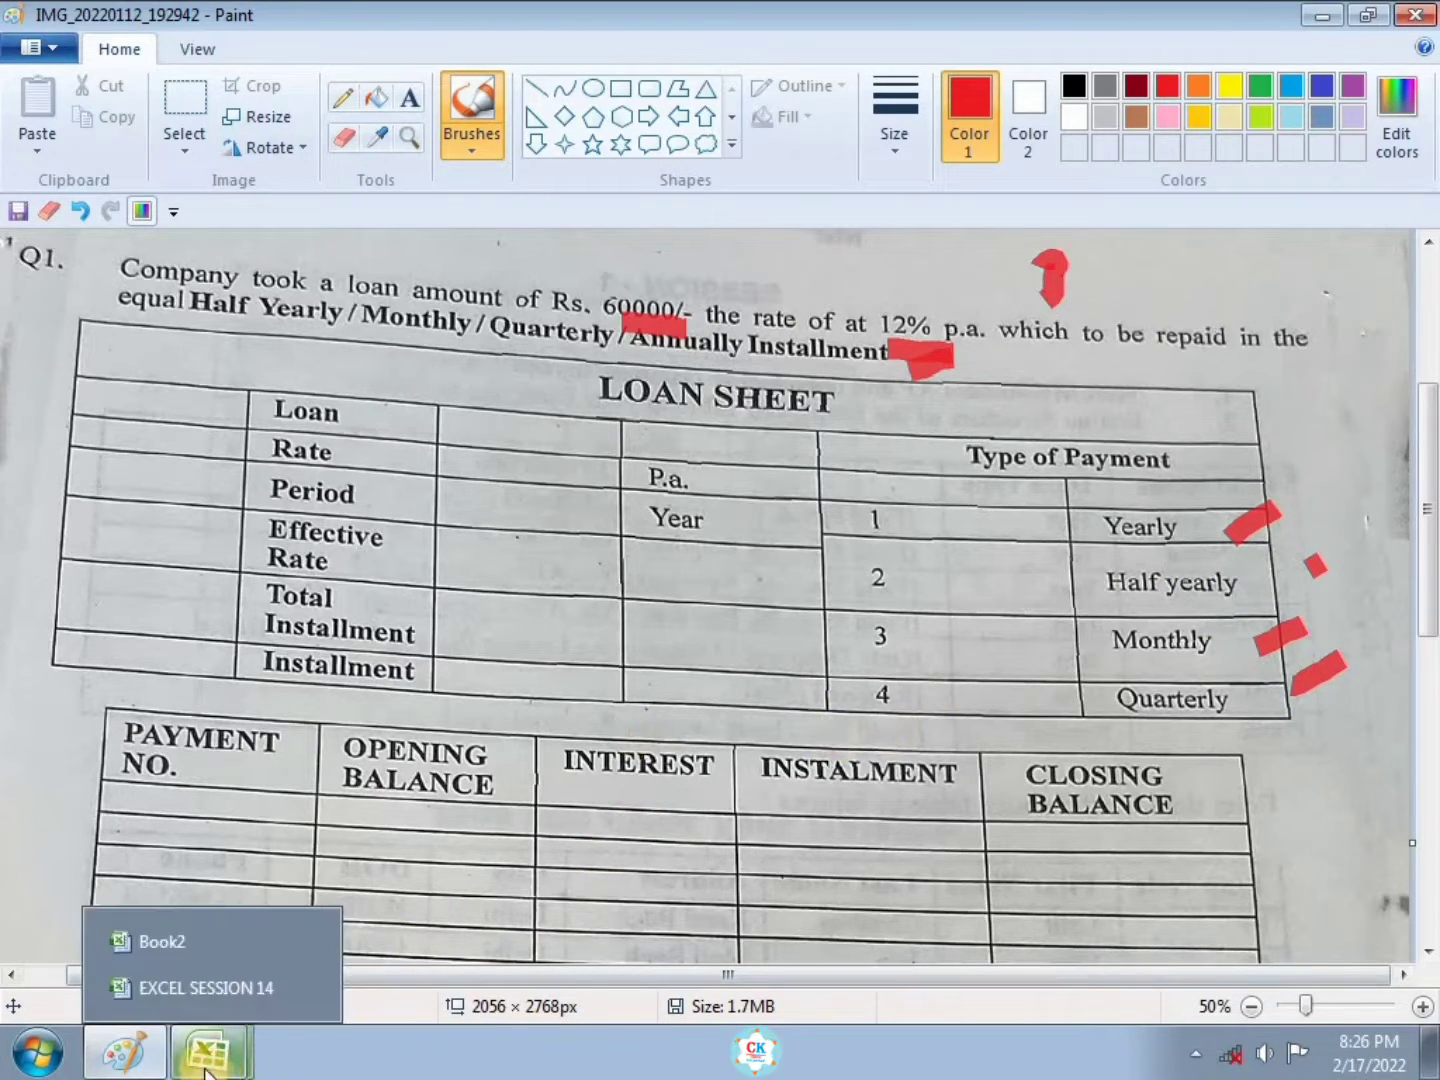
click(201, 988)
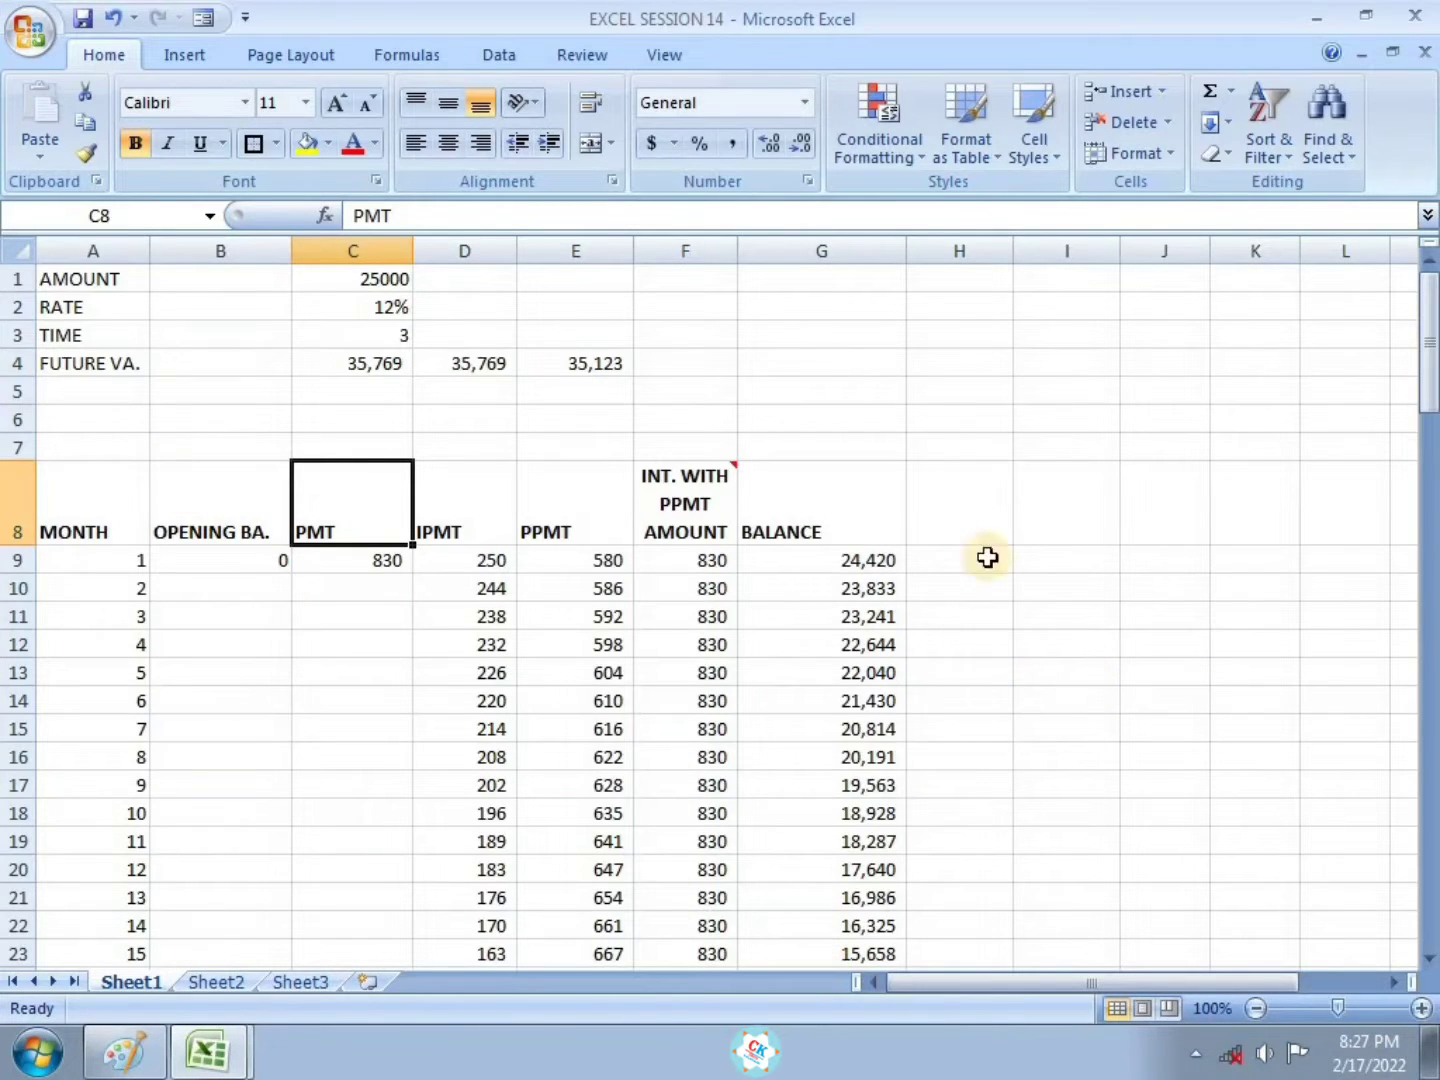
click(1019, 391)
click(935, 390)
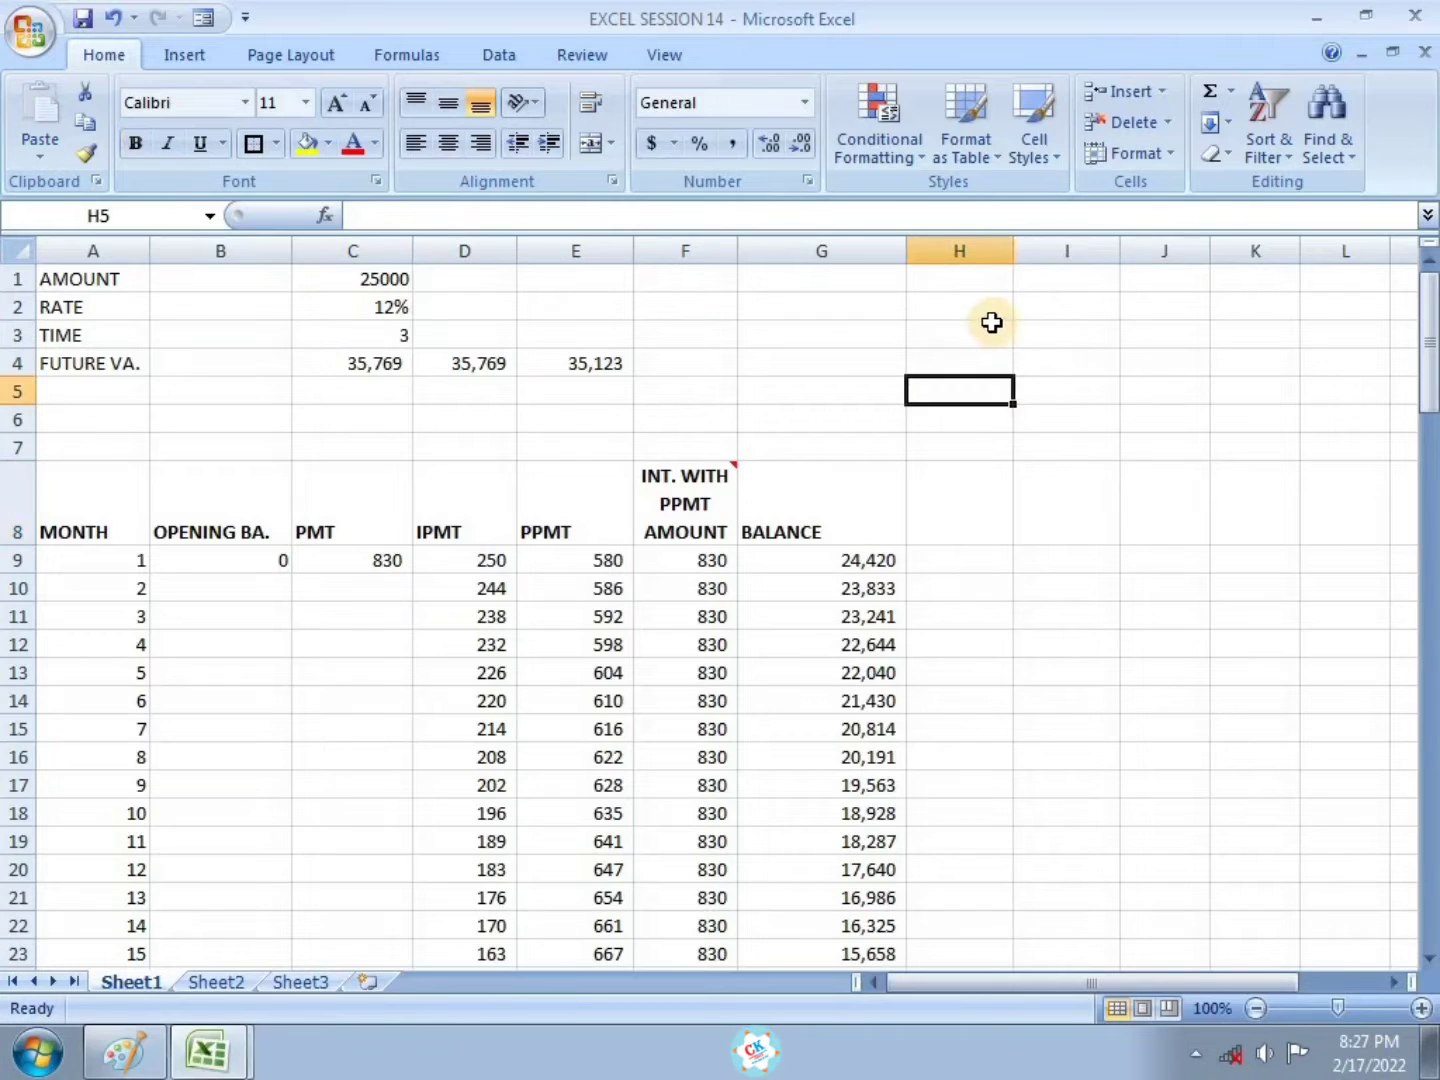
click(991, 333)
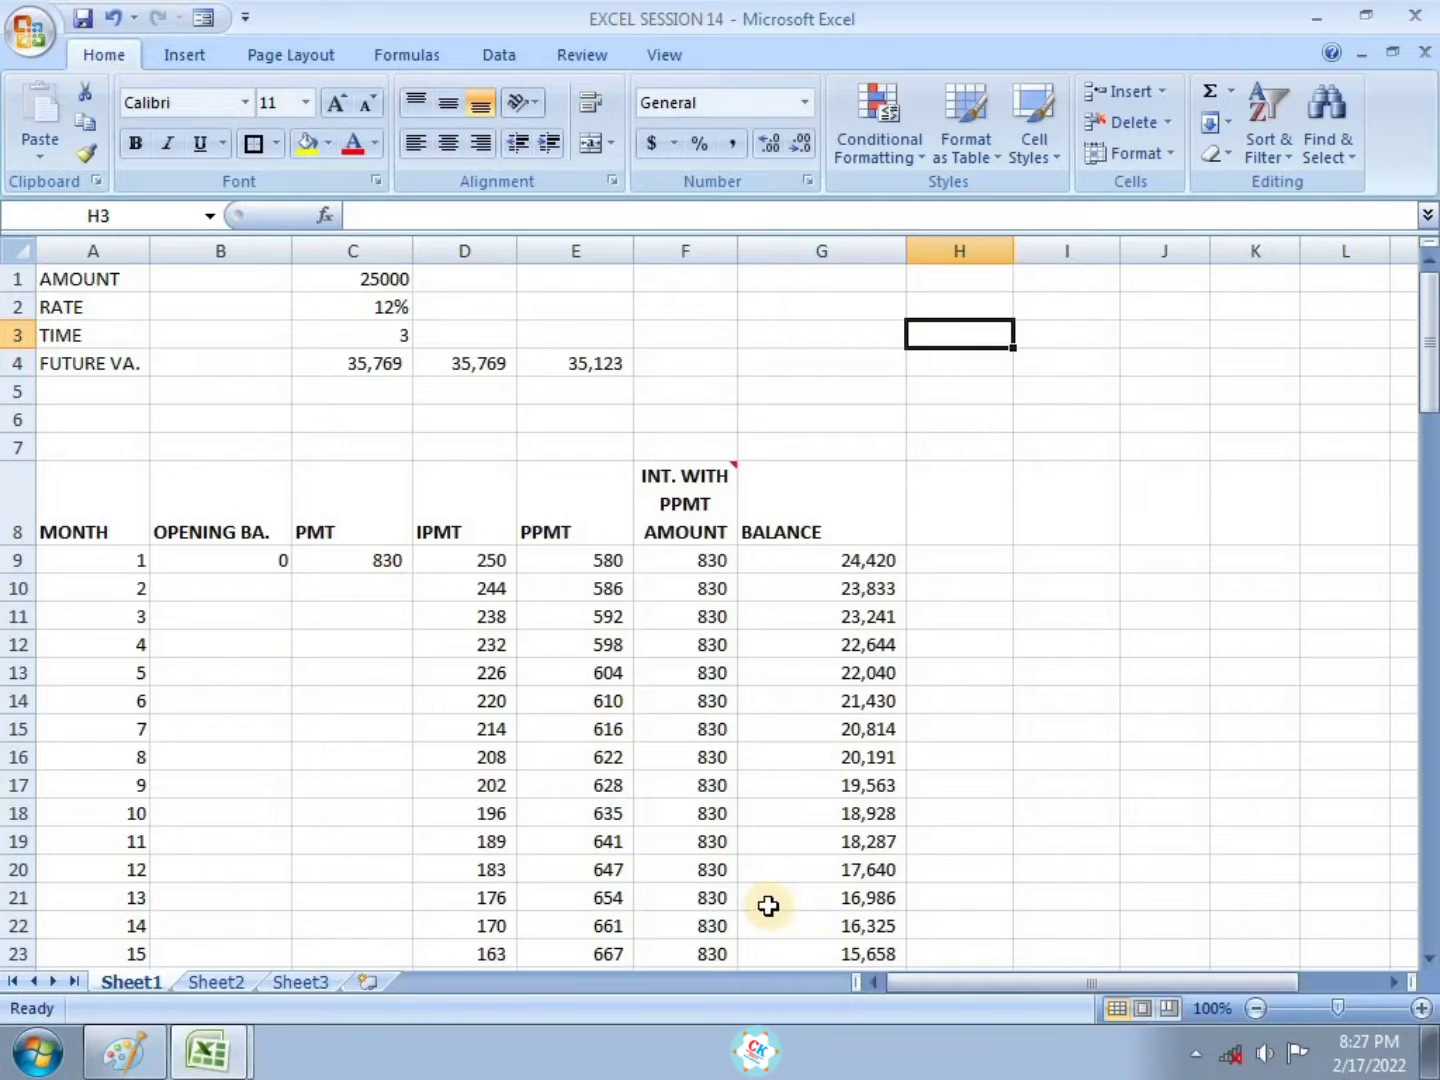
scroll(925, 880, down, 2)
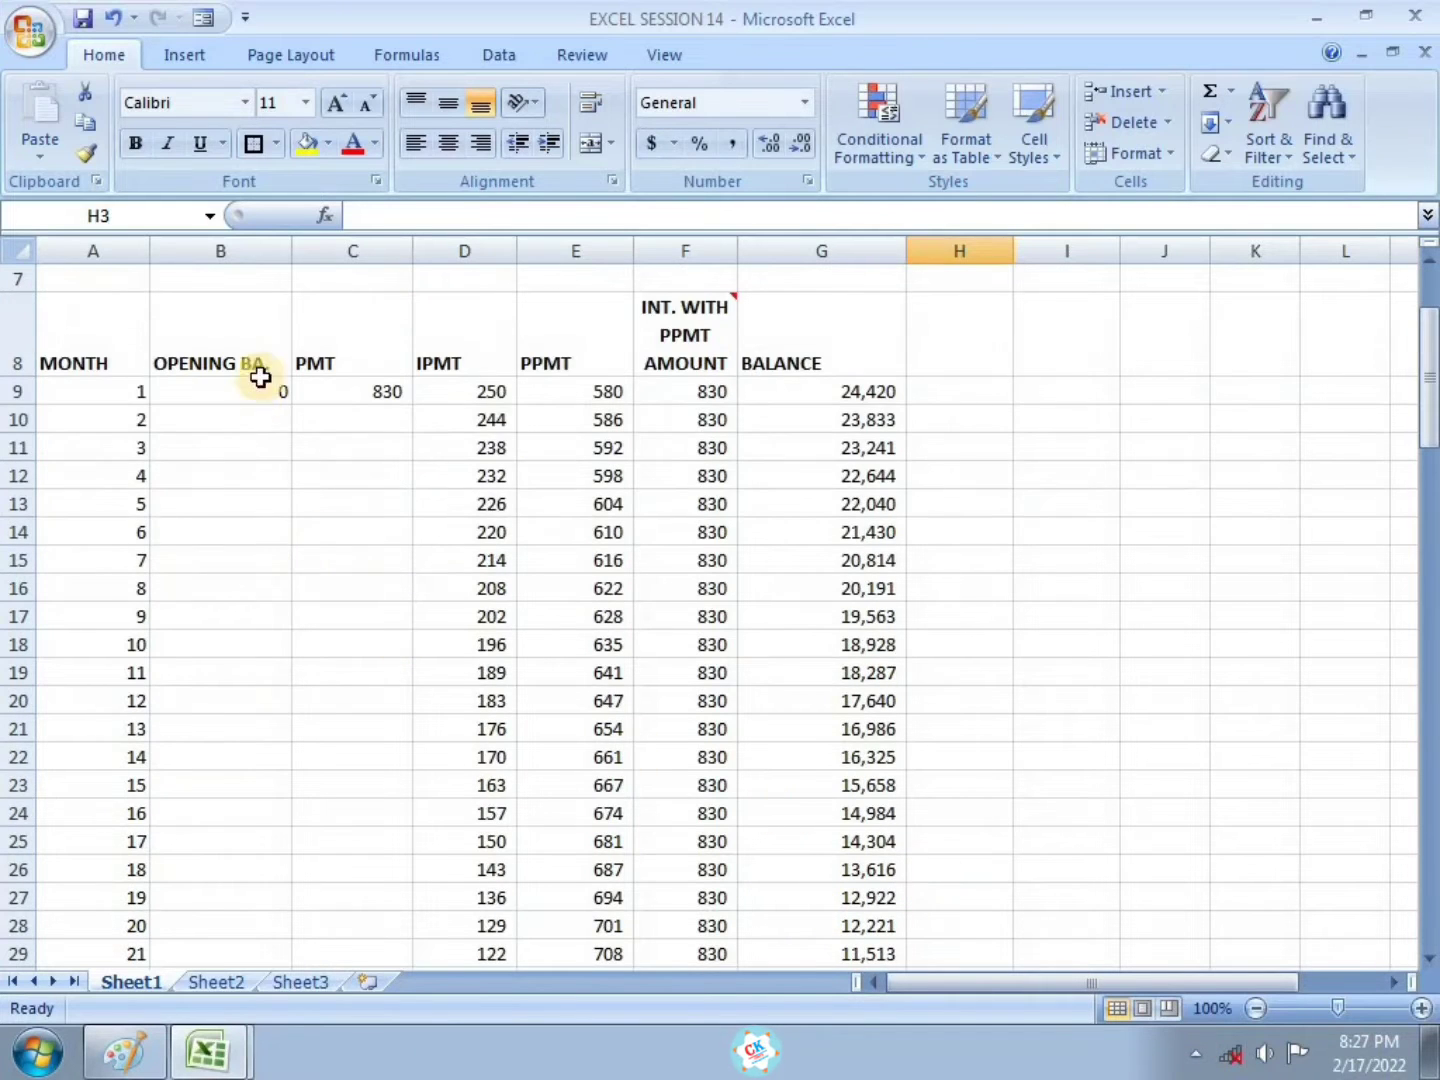
scroll(940, 986, down, 9)
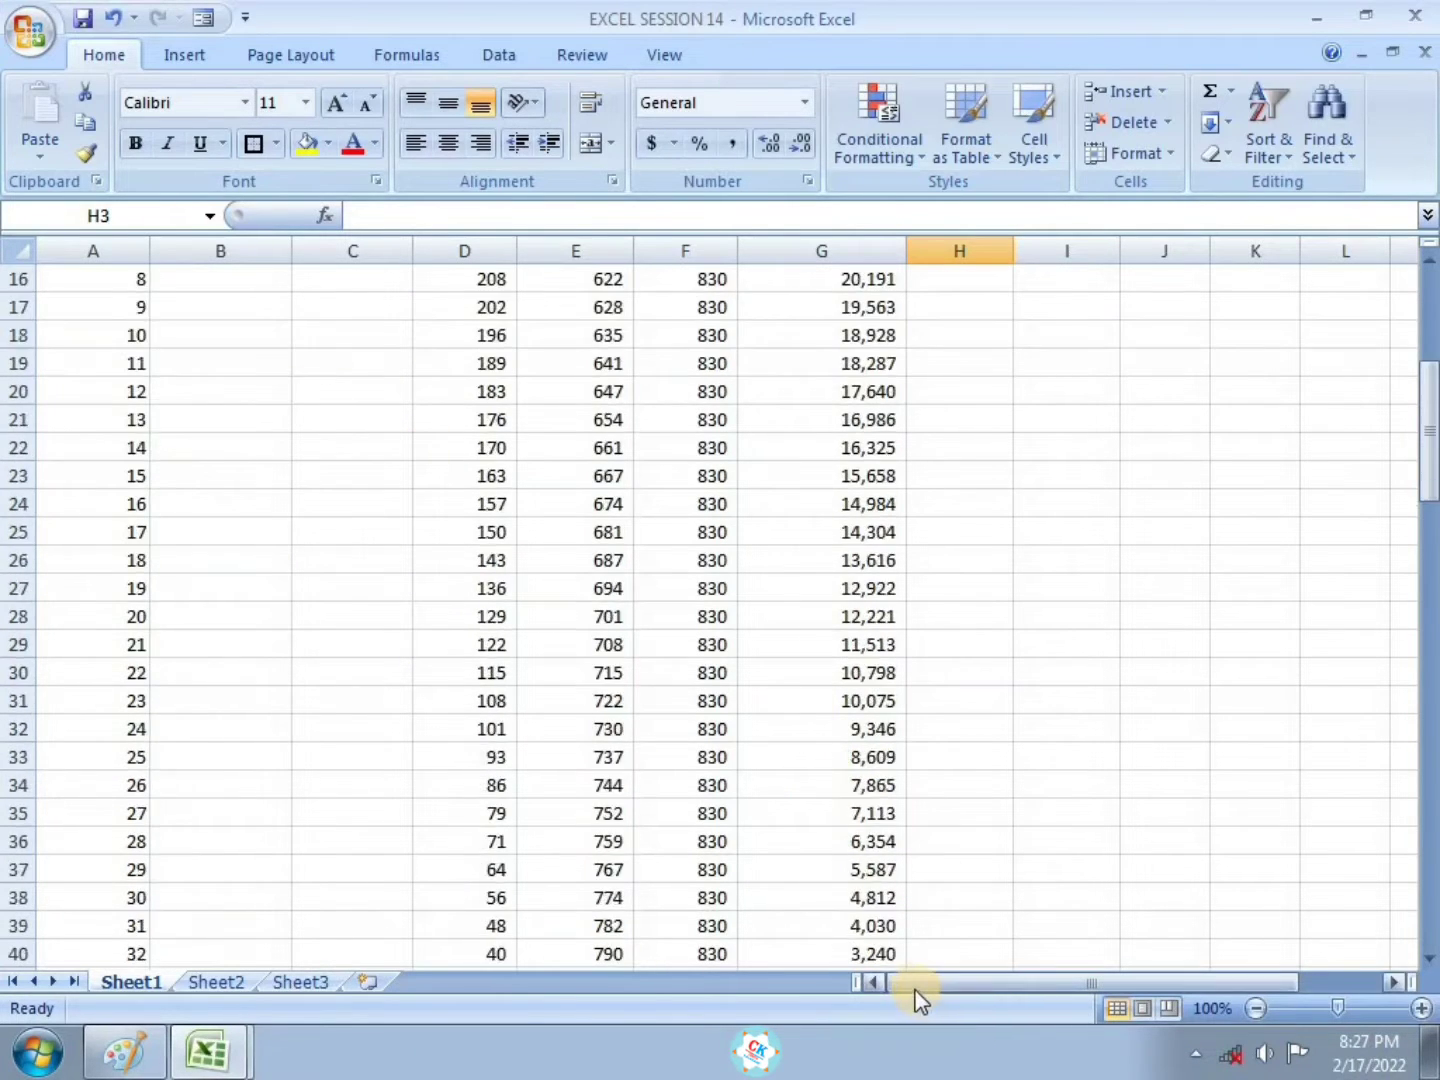
scroll(457, 790, down, 2)
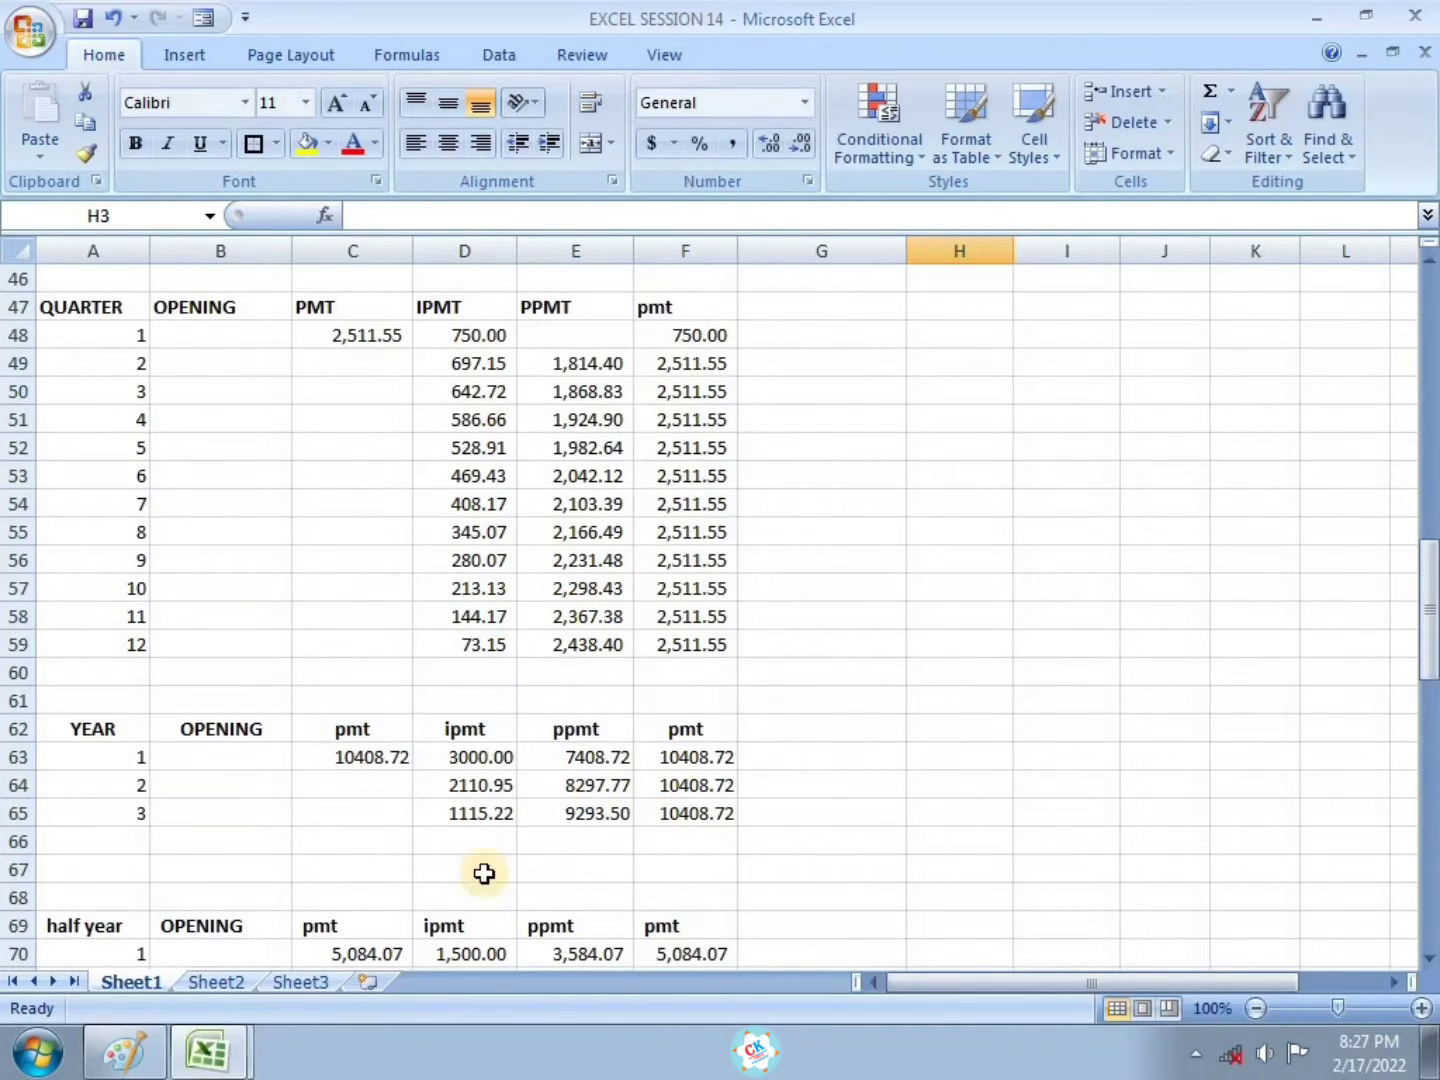
scroll(630, 649, up, 6)
scroll(625, 653, up, 9)
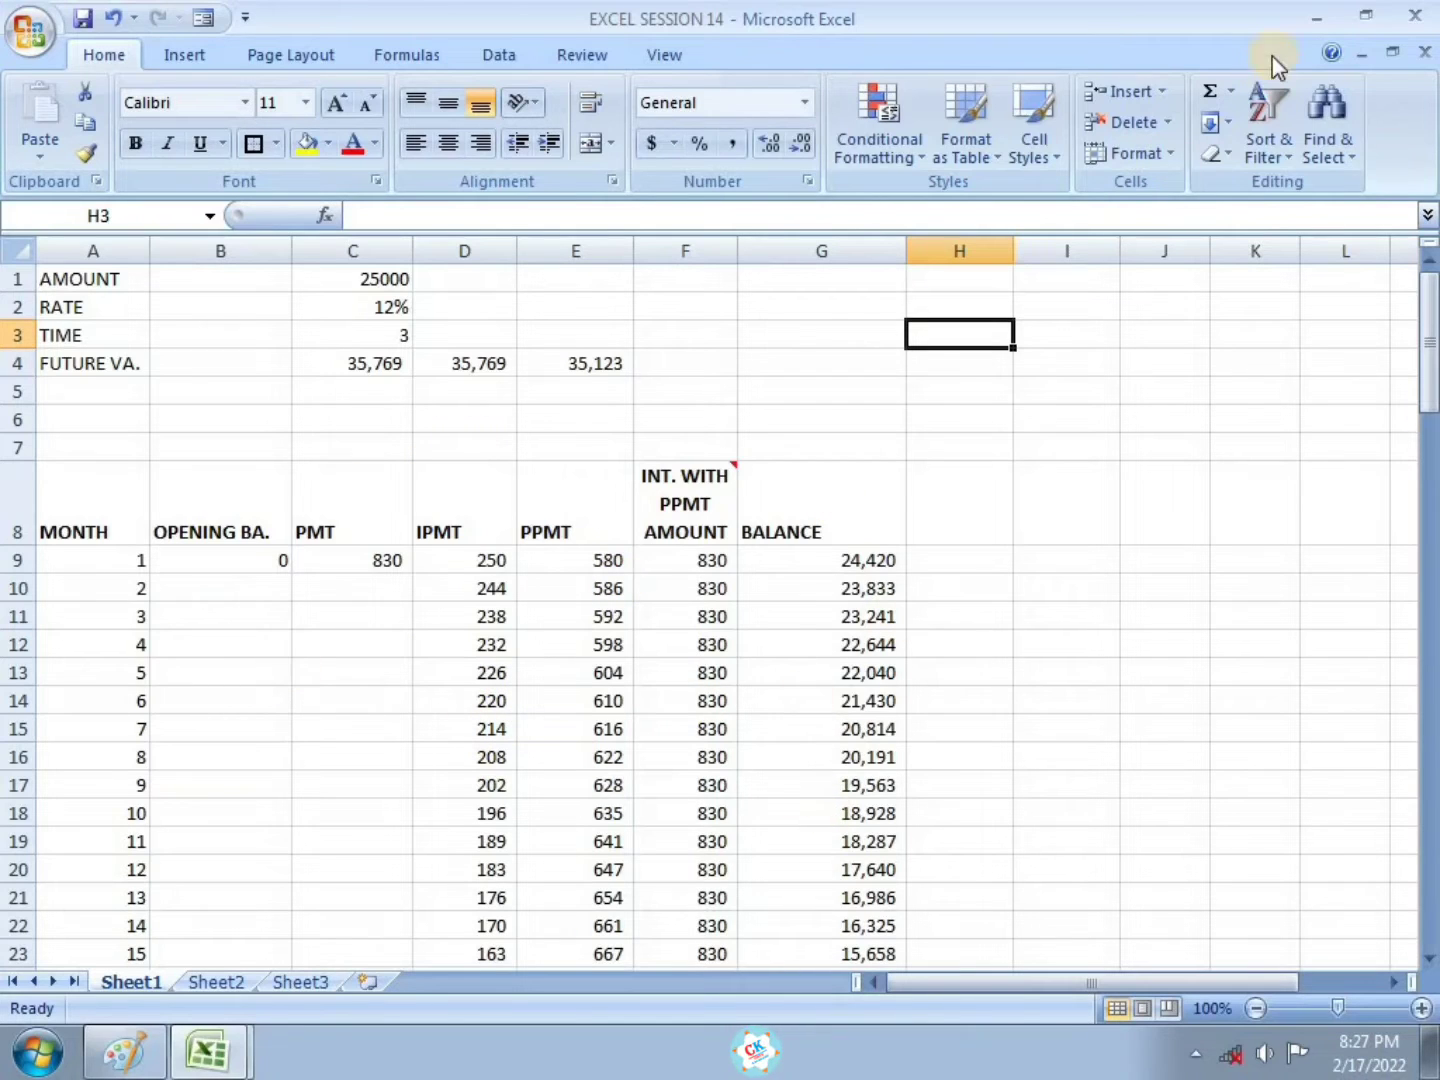
Close the EXCEL SESSION 14 workbook and switch to Paint to reread the Lesson 20 loan question and LOAN SHEET layout
click(1425, 53)
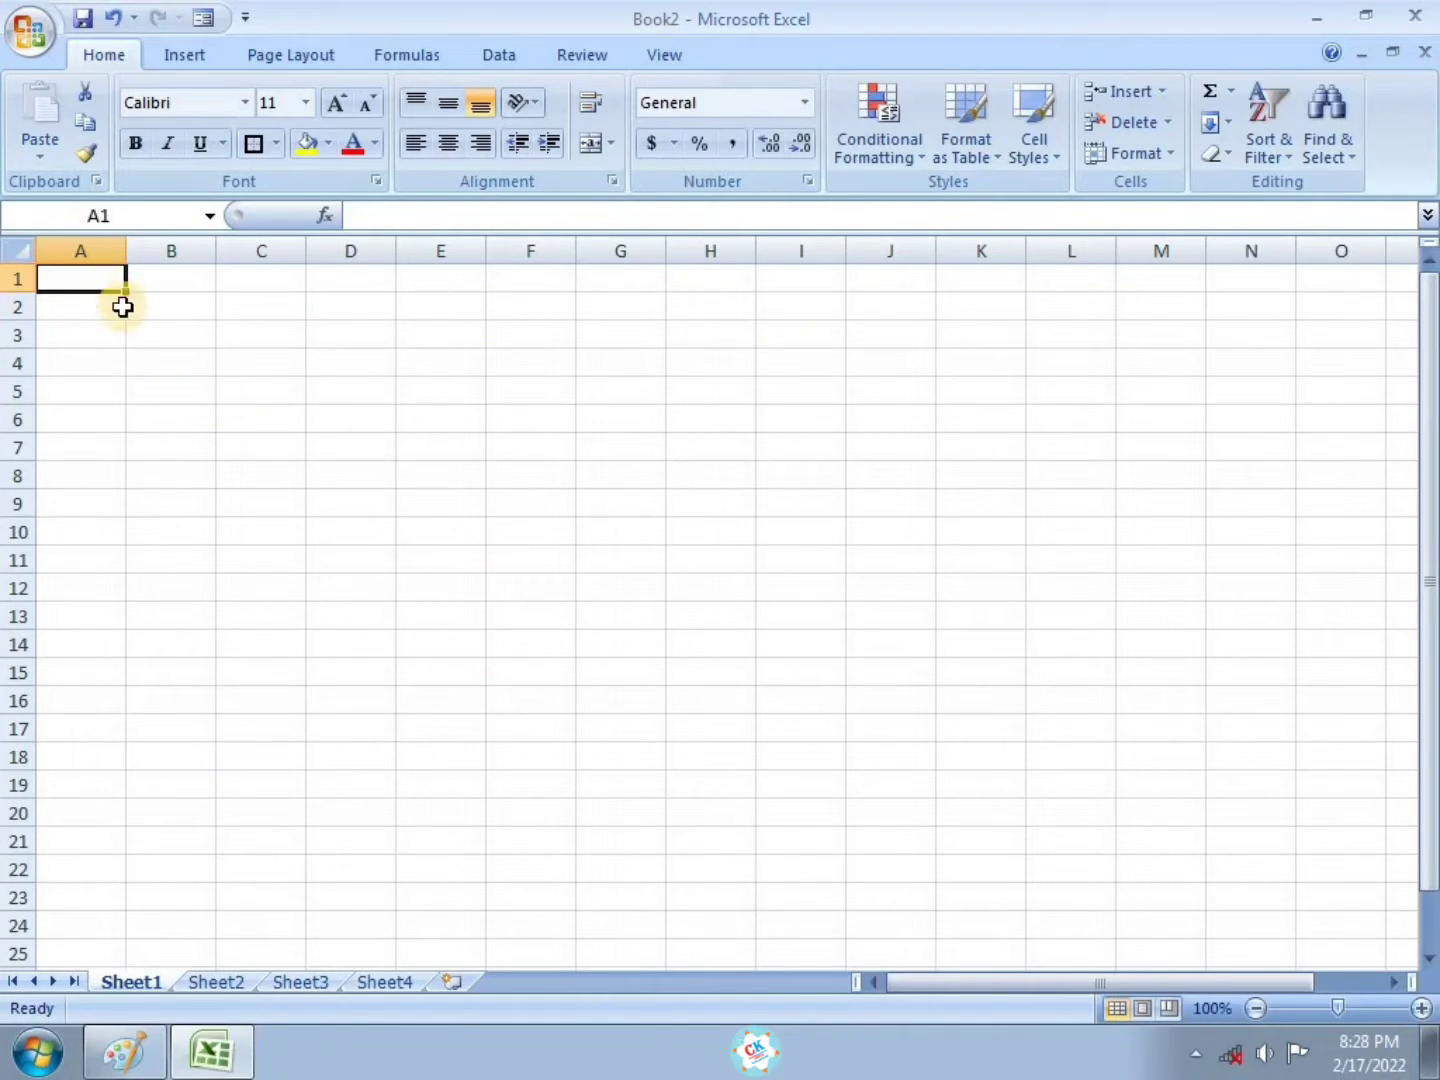
mouse_move(221, 1068)
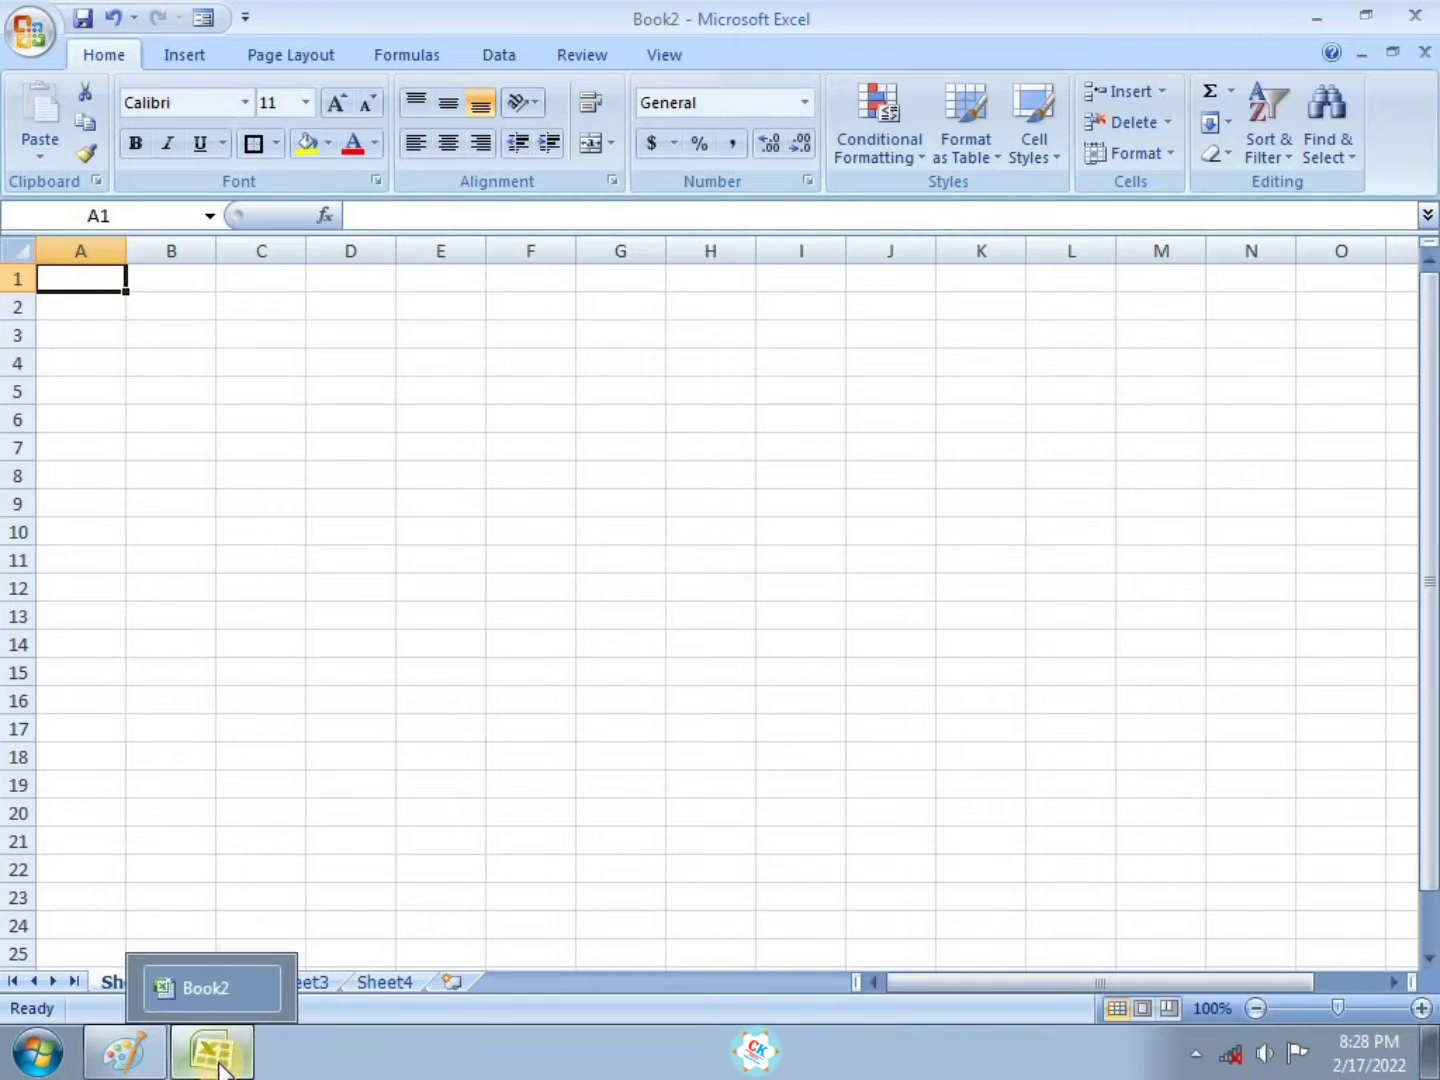
click(124, 1052)
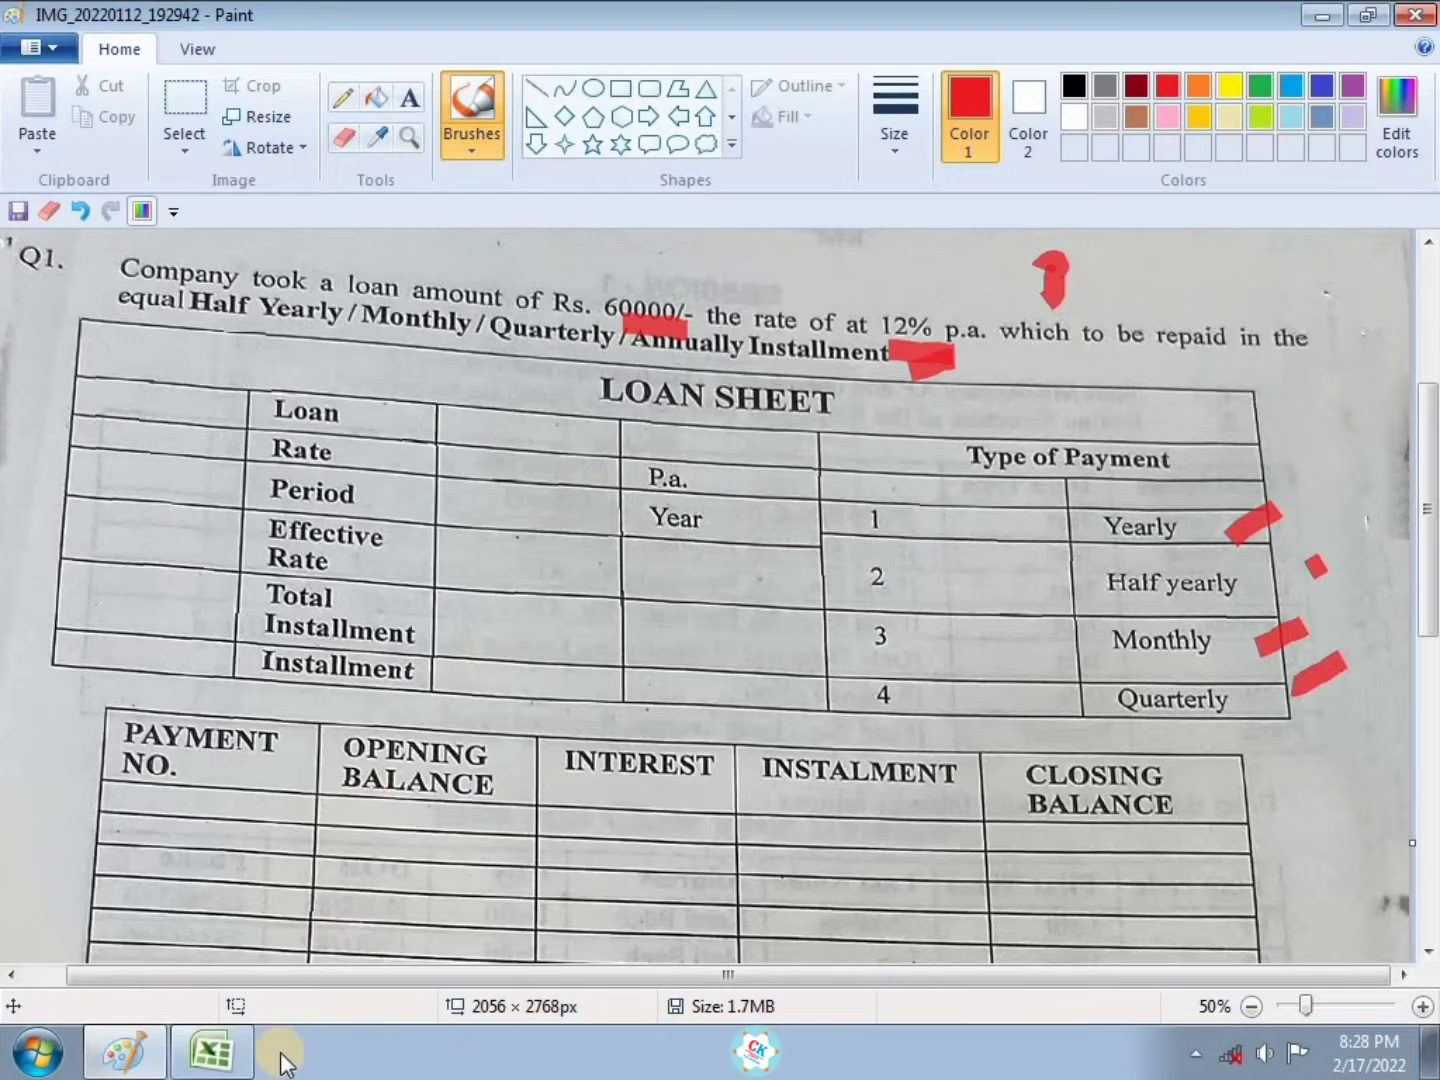
mouse_move(222, 1066)
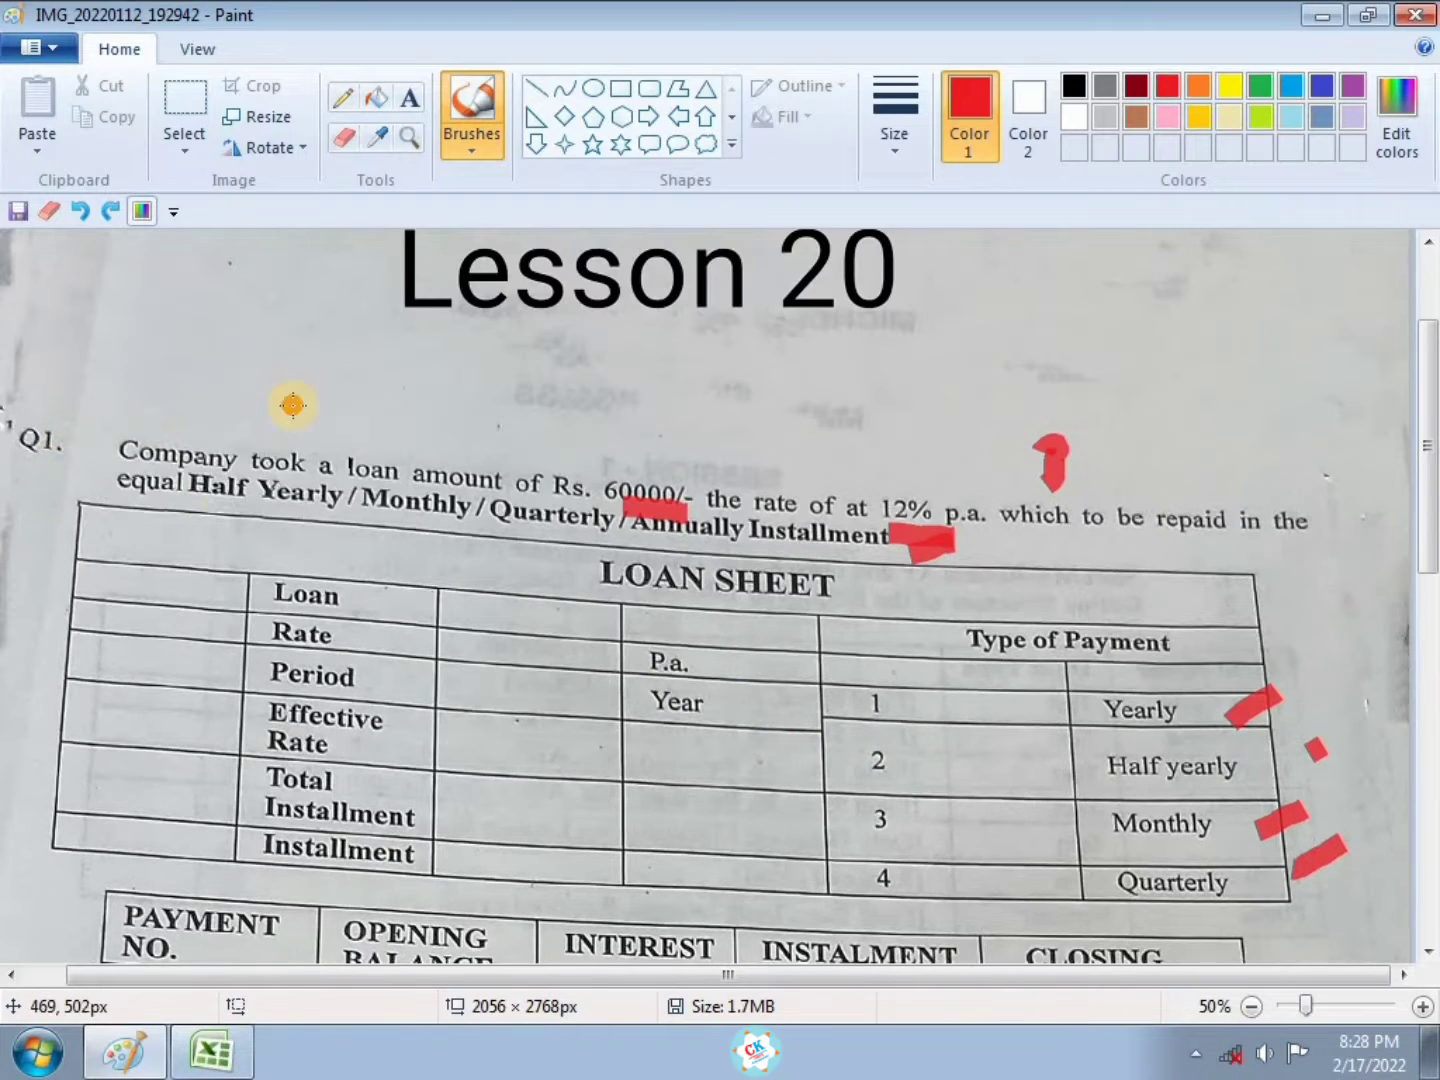
scroll(446, 671, down, 3)
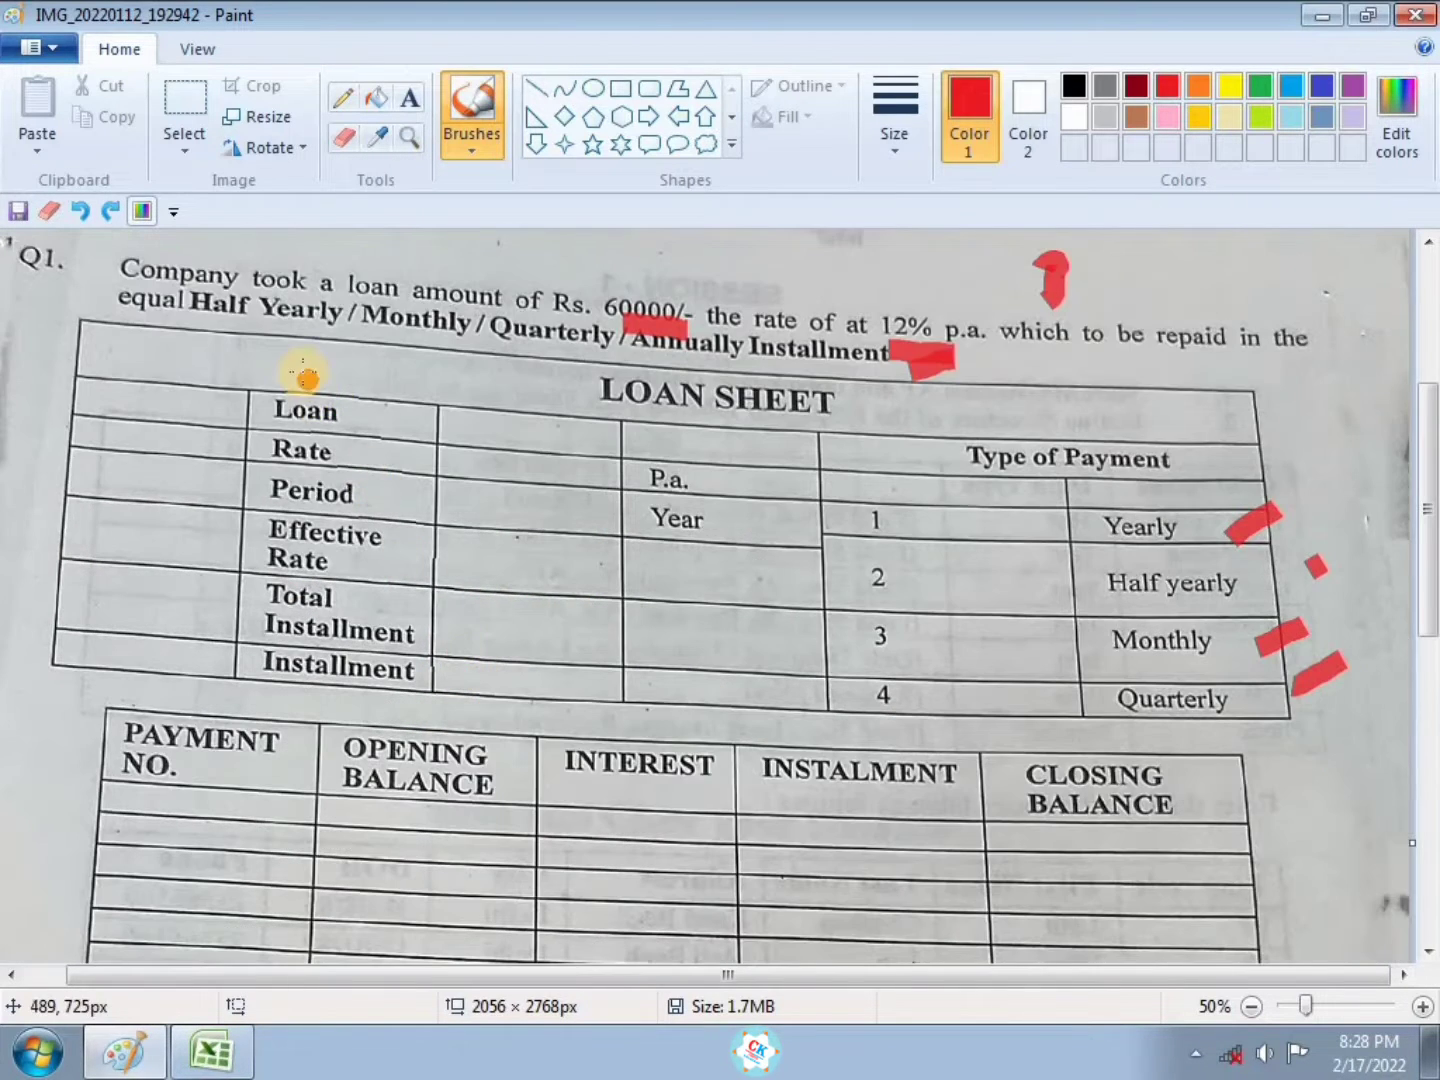
Switch to Book2 in Excel and compare its LOAN SHEET table with the assignment image in Paint, ending in Excel
click(208, 1050)
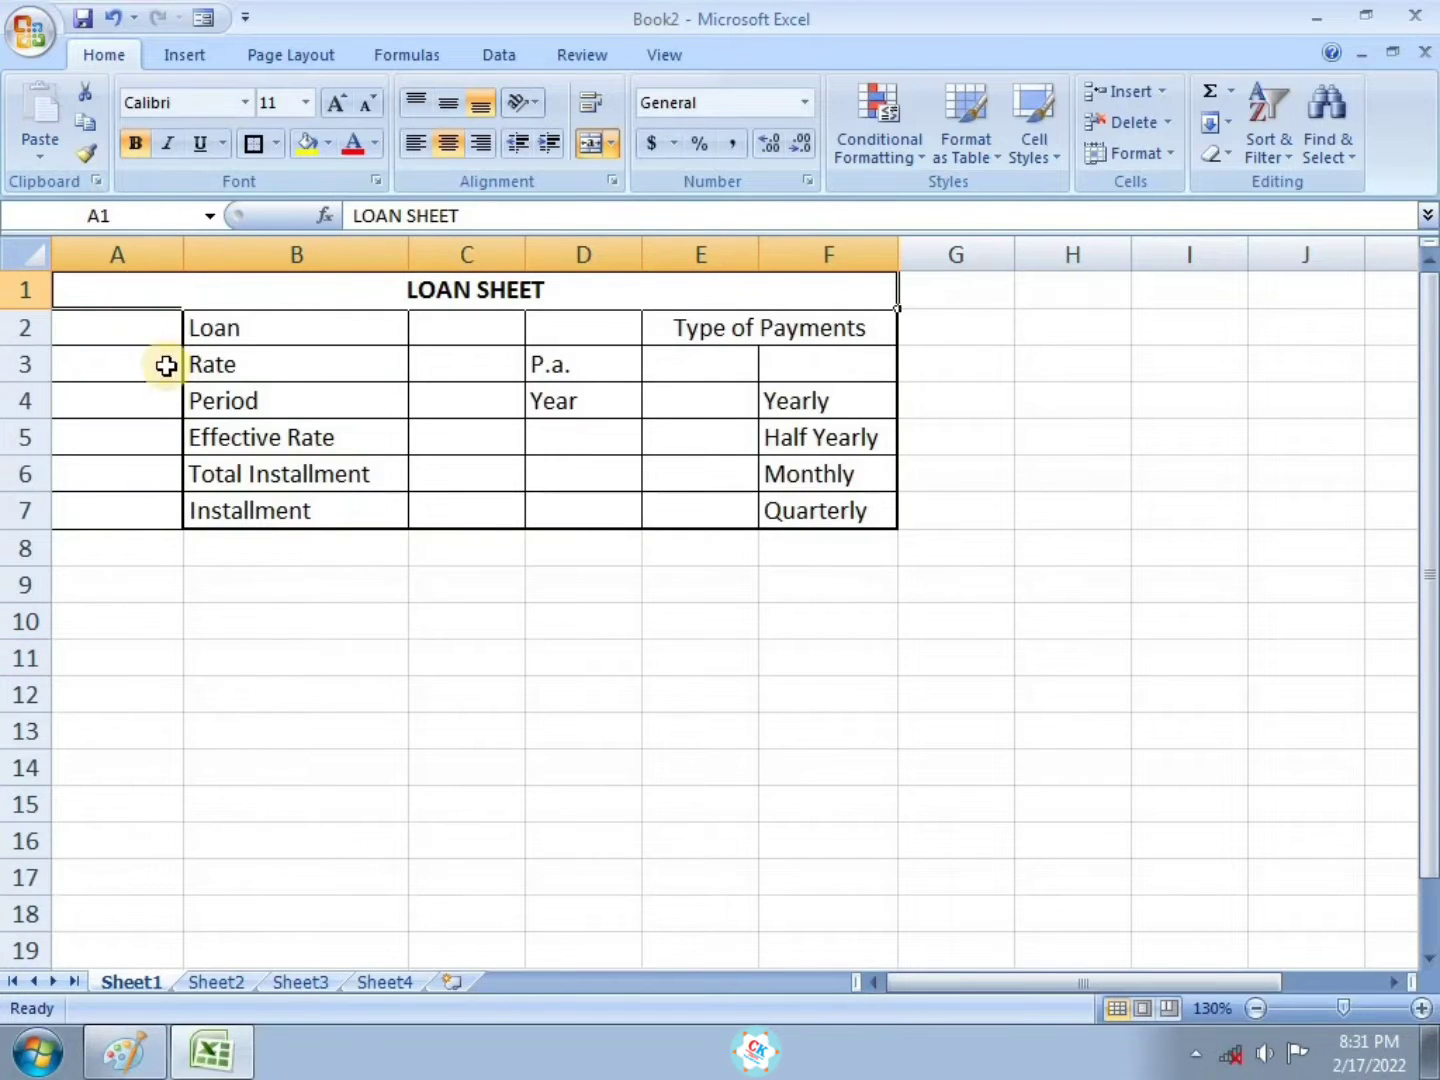
click(383, 561)
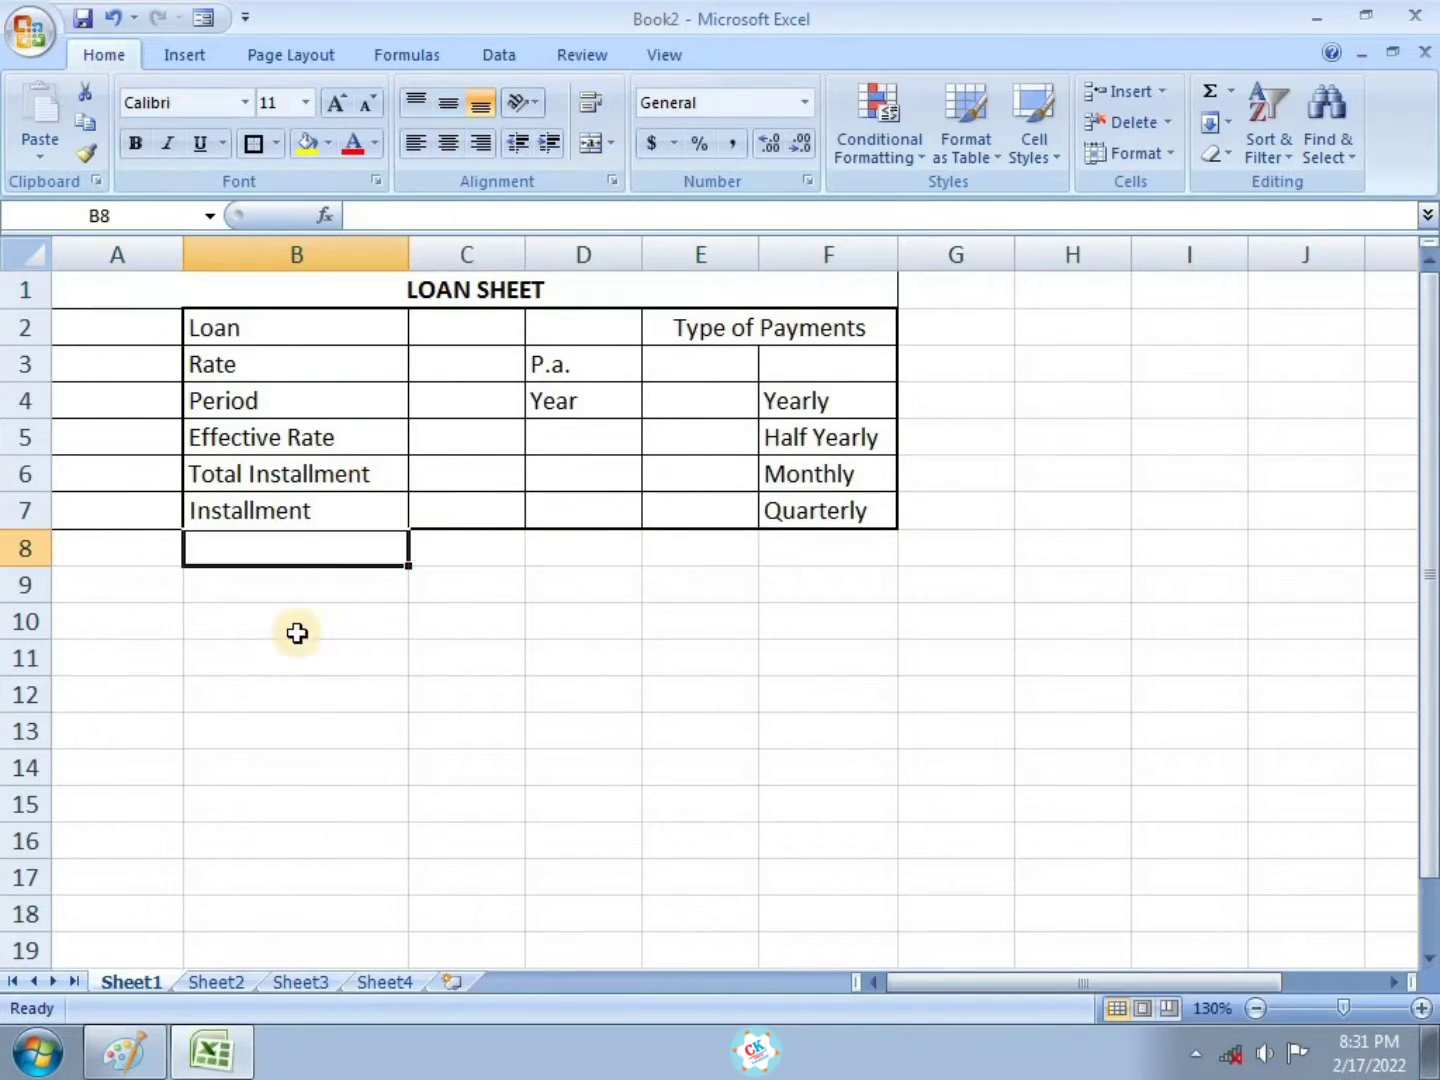
click(477, 742)
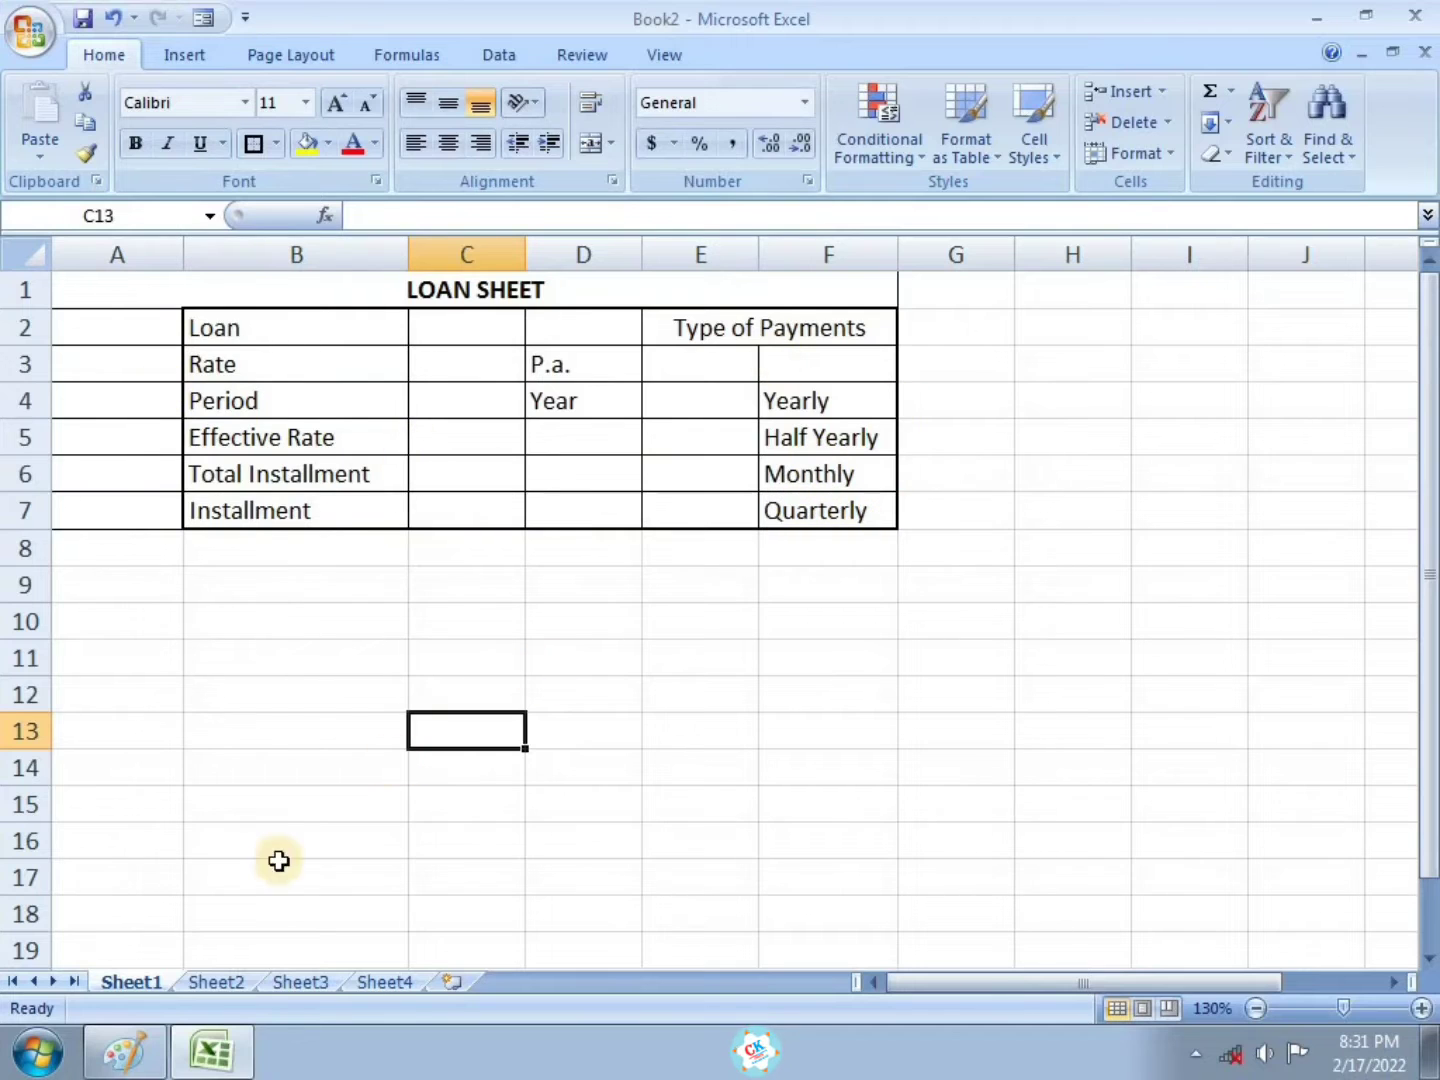
click(122, 1050)
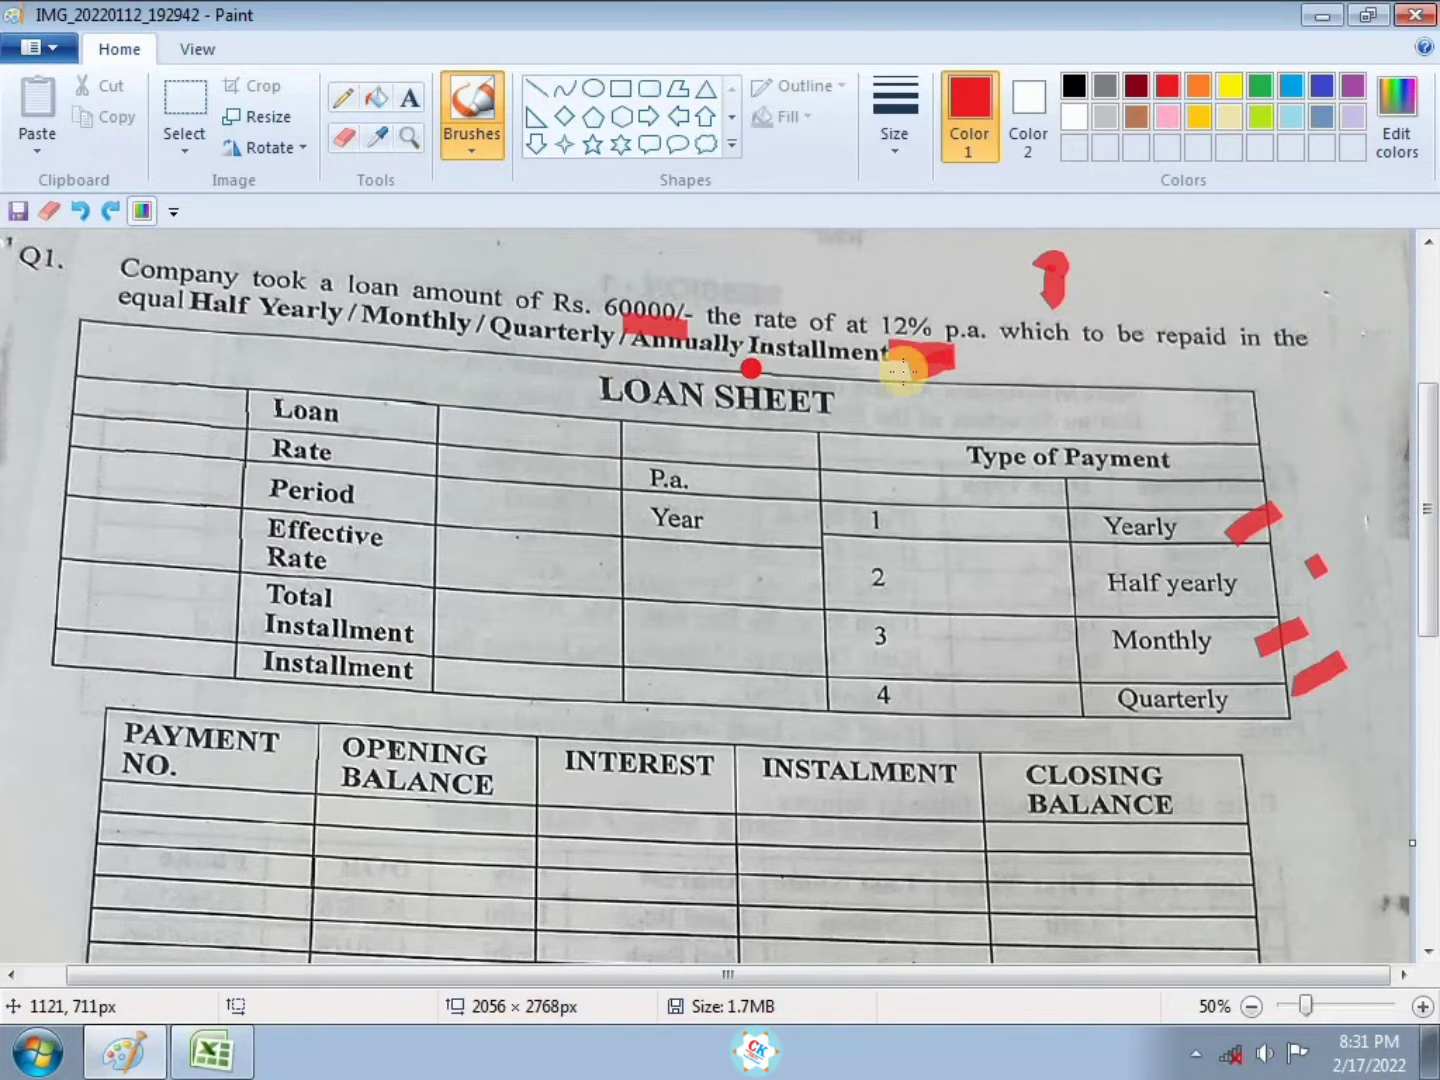
click(210, 1051)
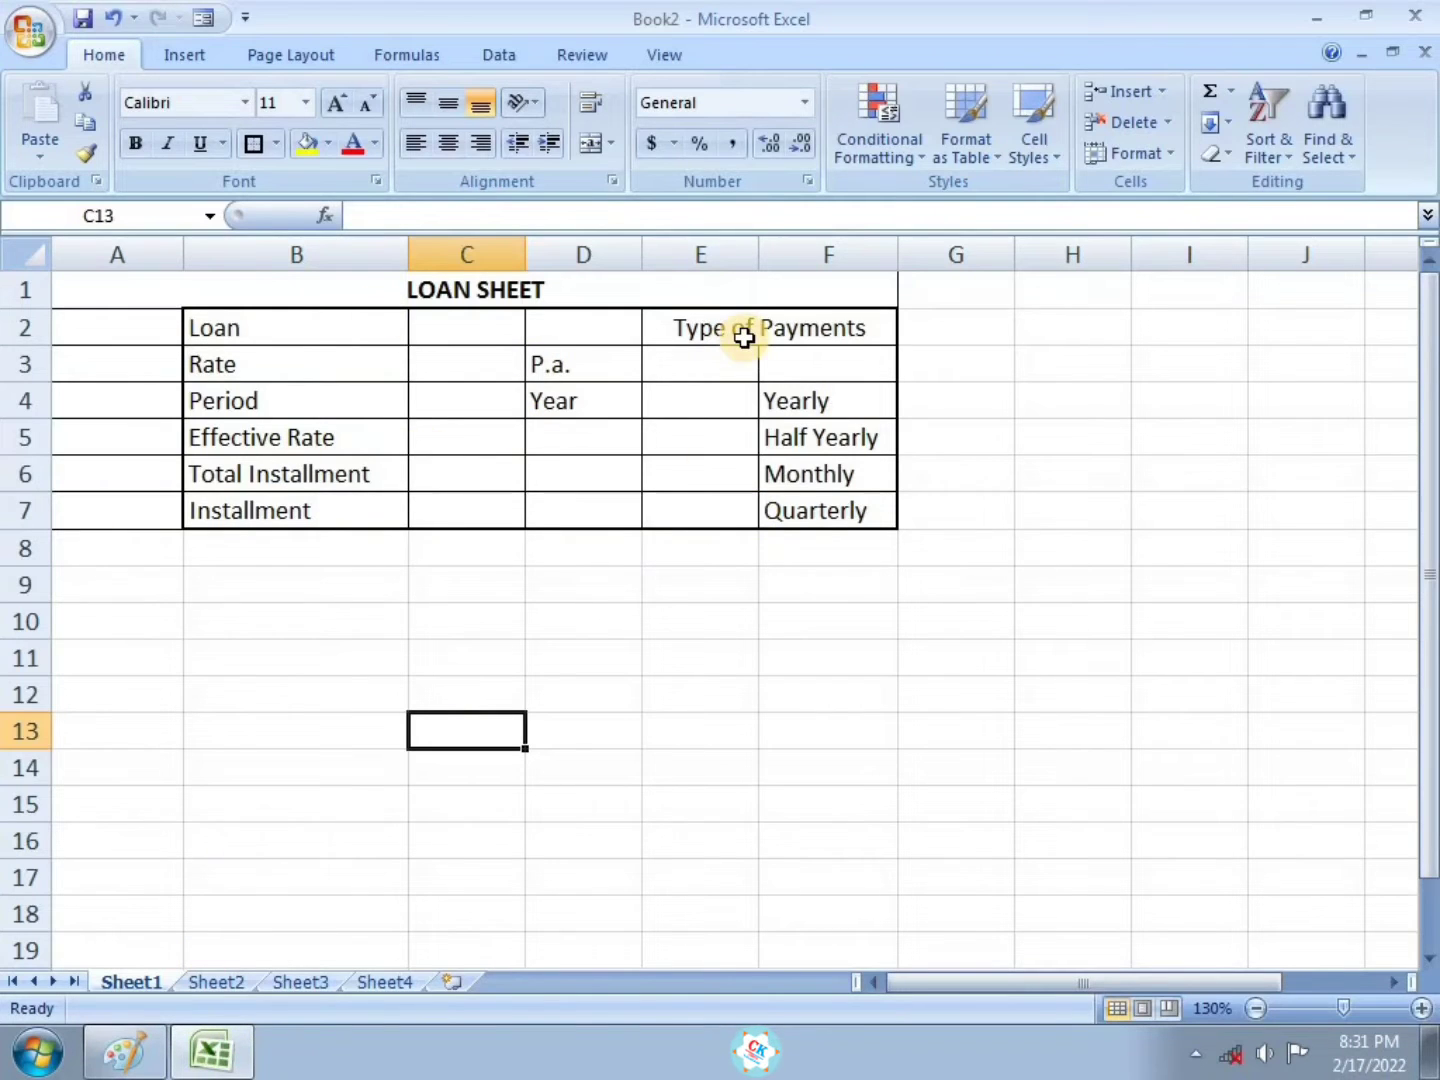
Enter 60000 as the loan in C2, 12% as the rate in C3 and 3 as the period in C4
click(466, 326)
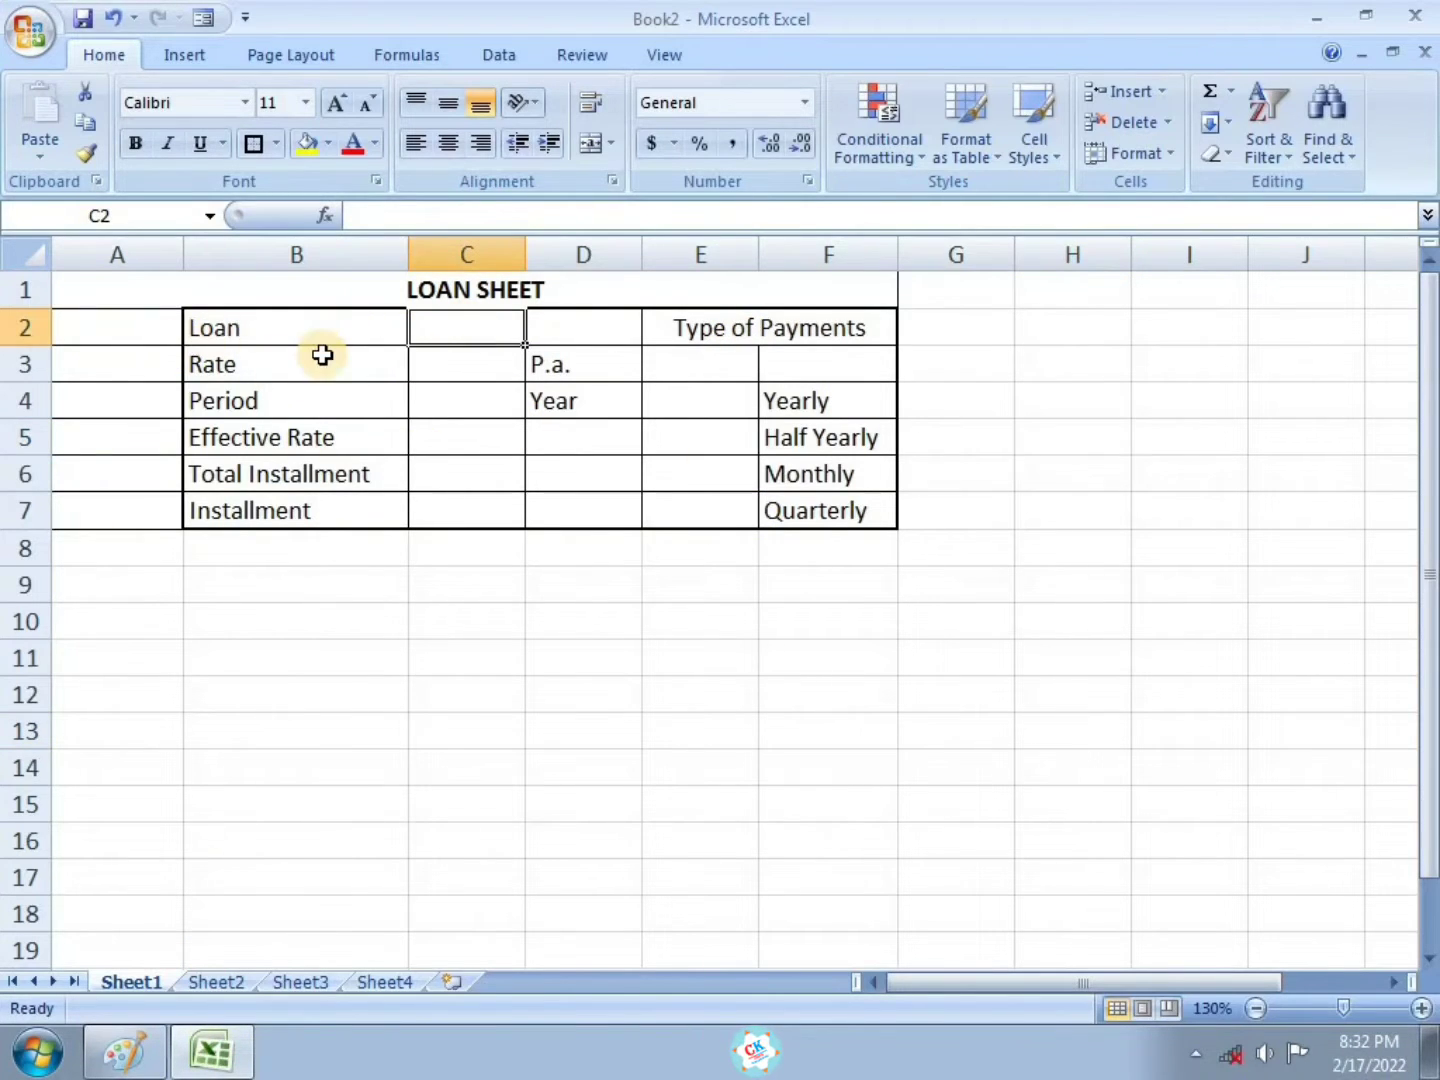
text(60000)
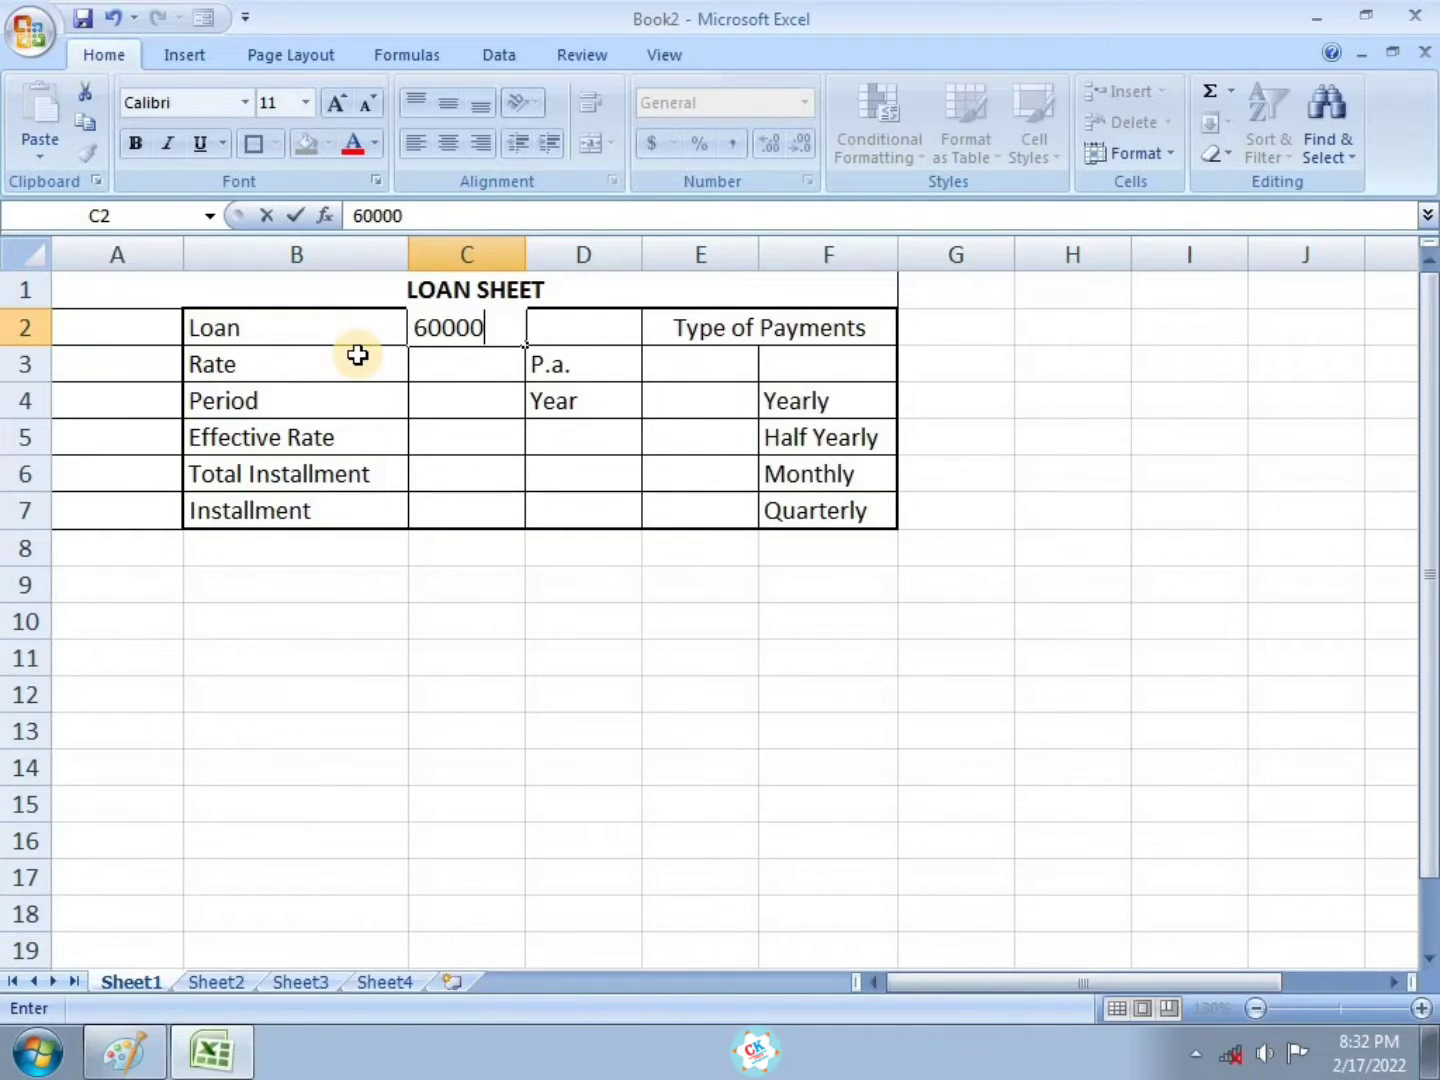
click(446, 369)
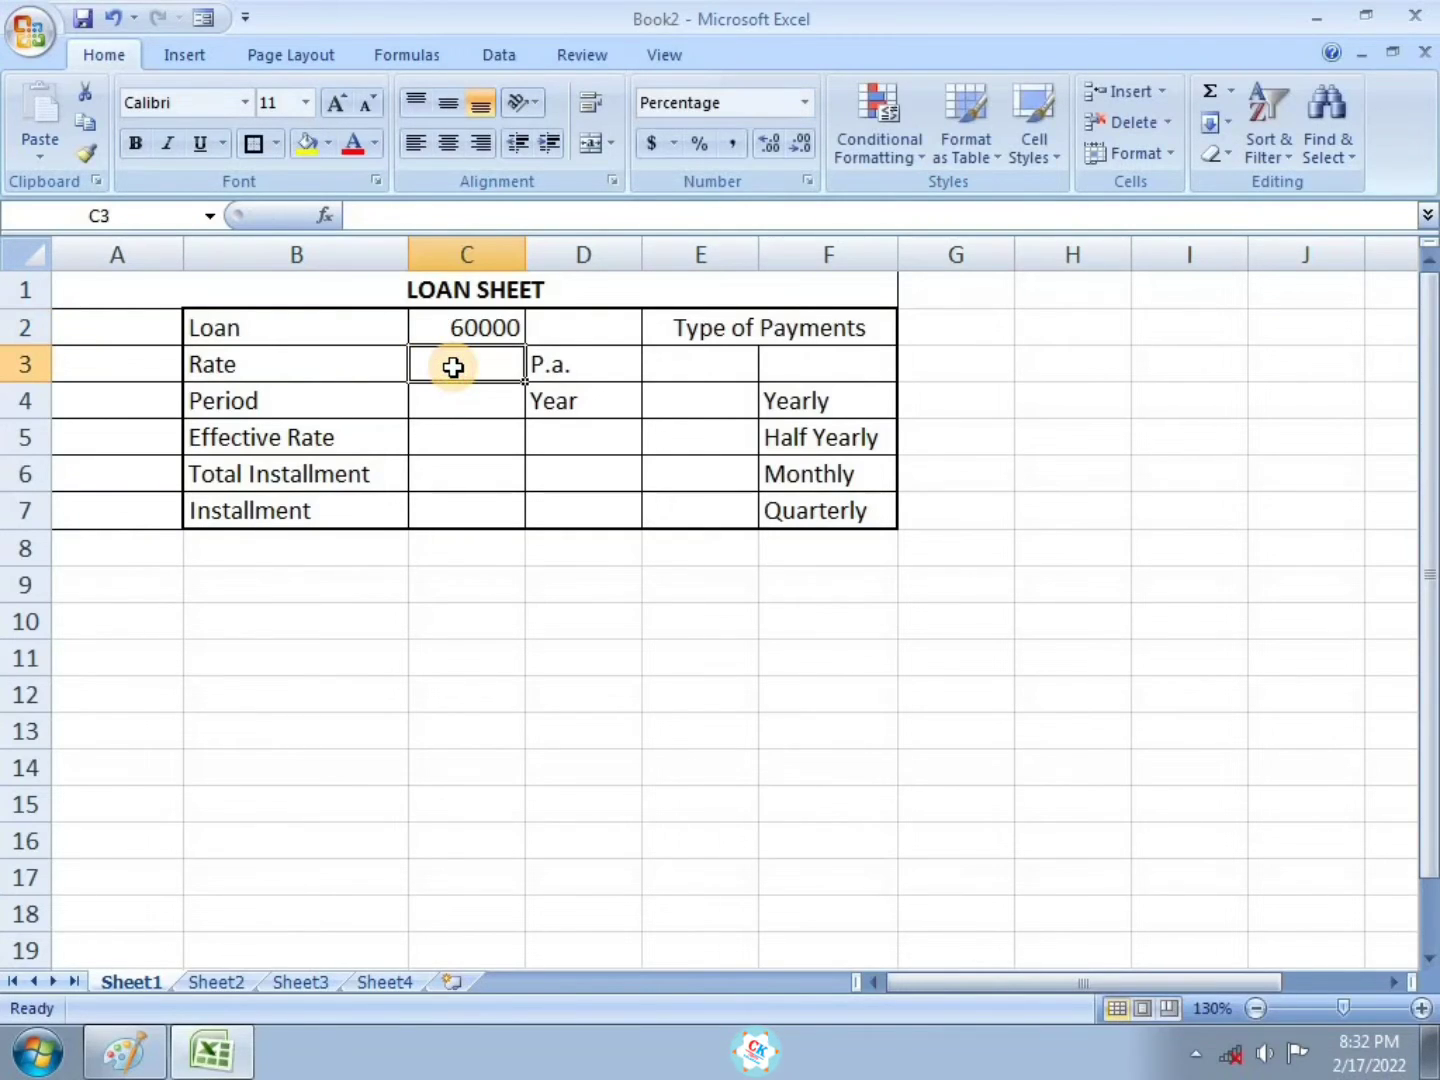
text(12)
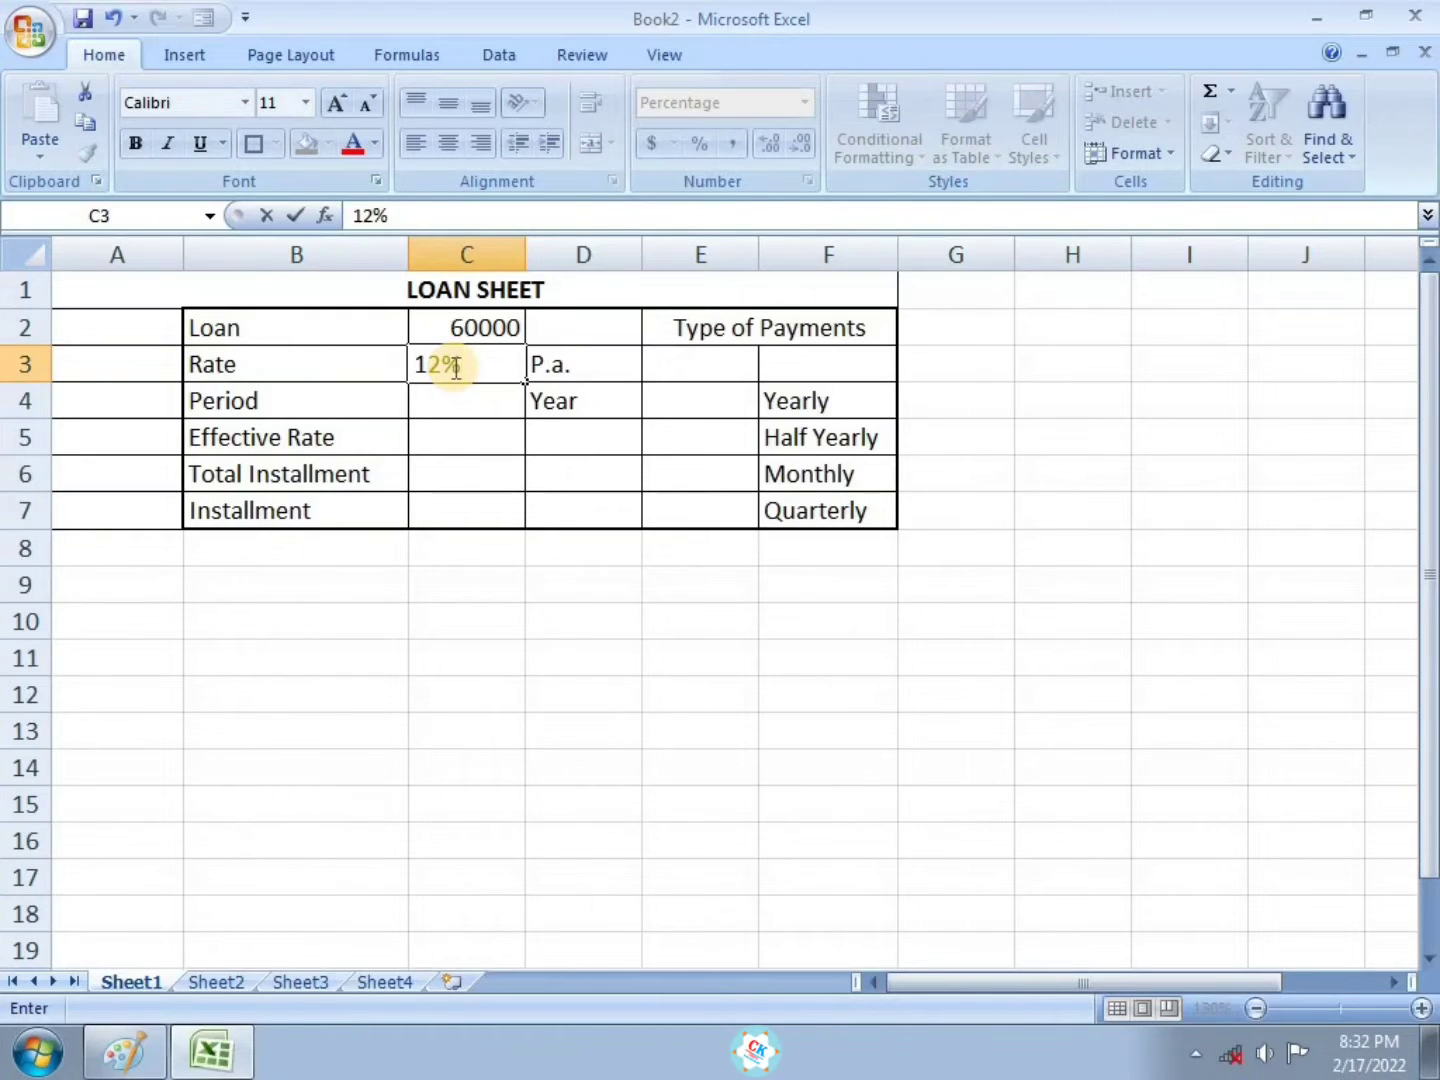
click(454, 399)
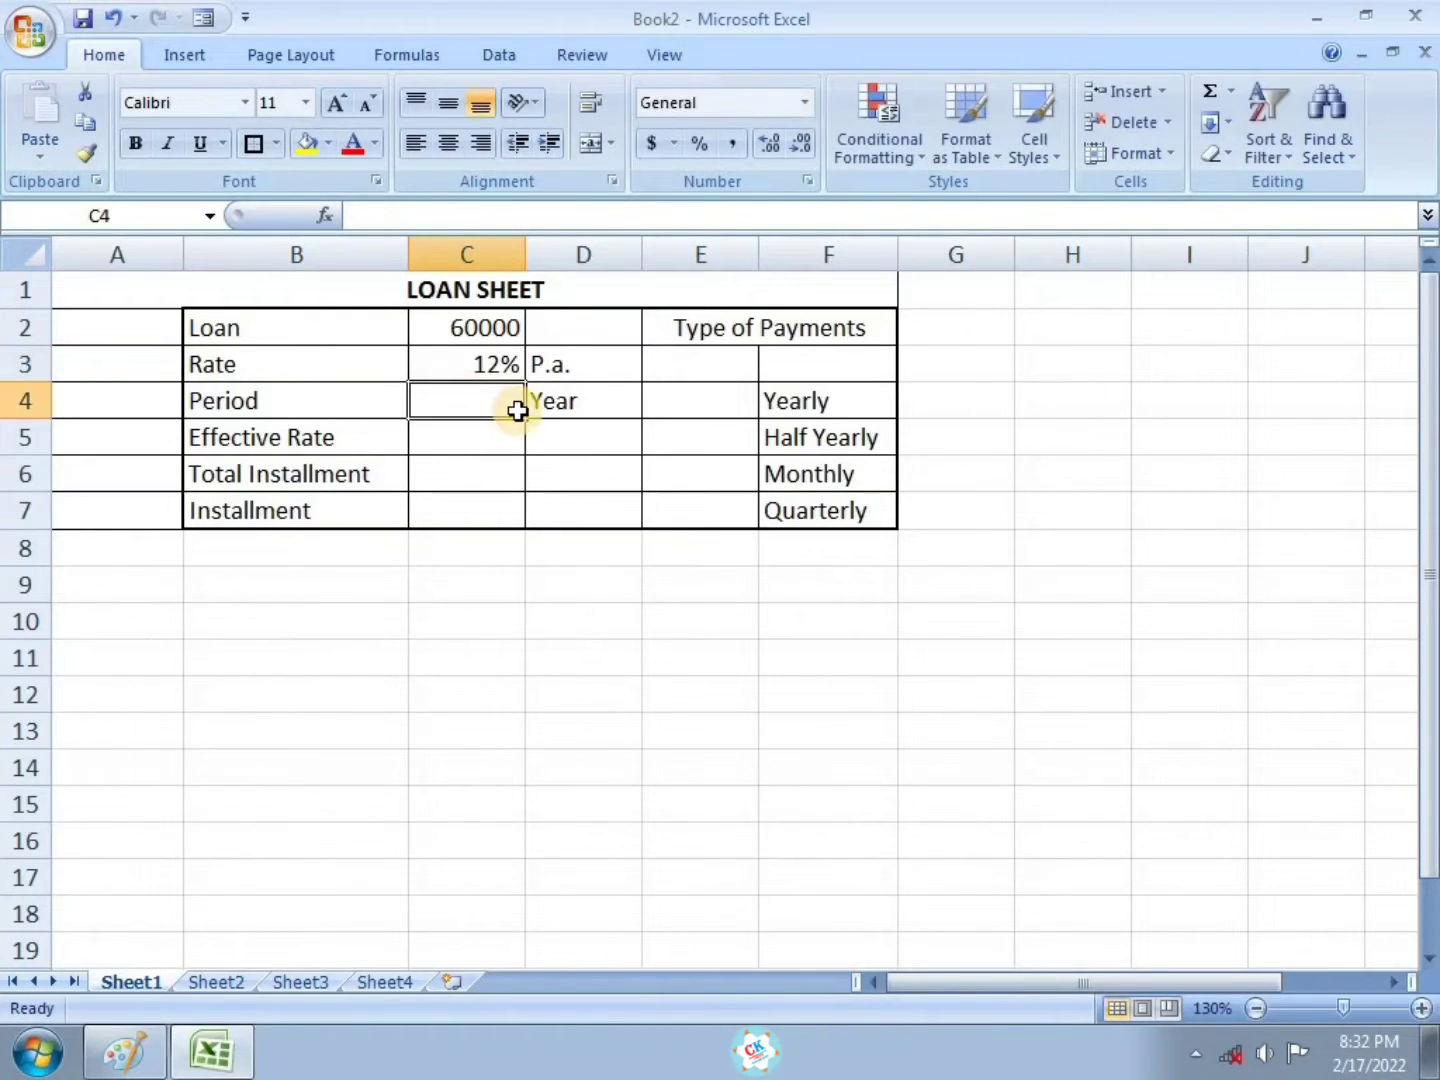
text(3)
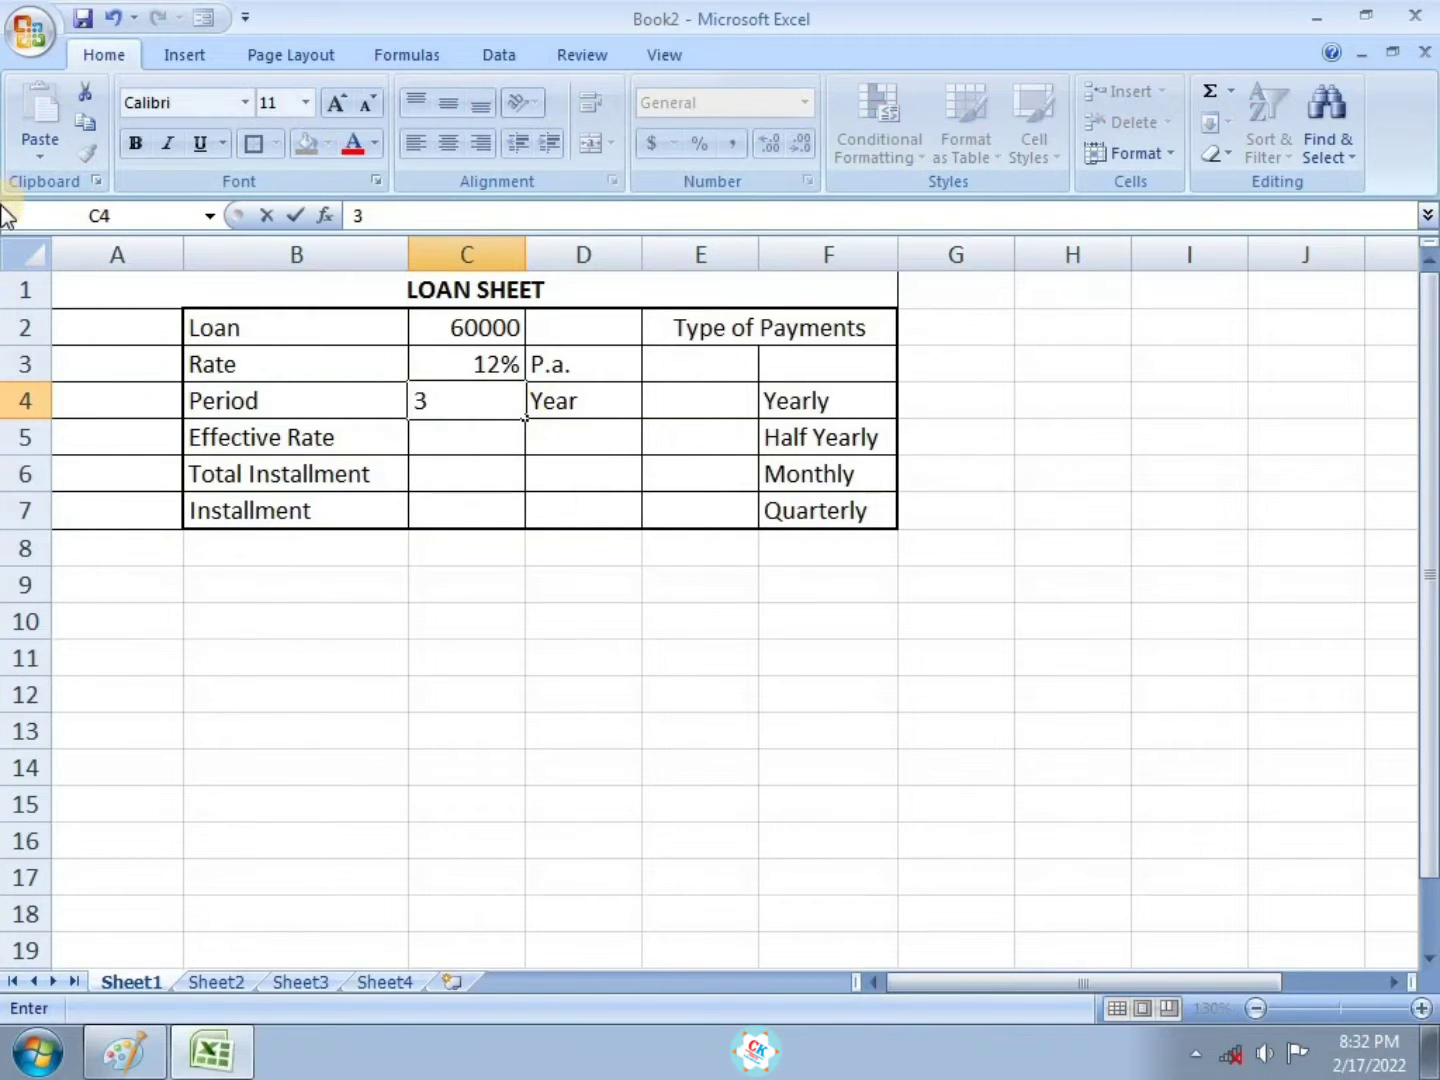
click(492, 659)
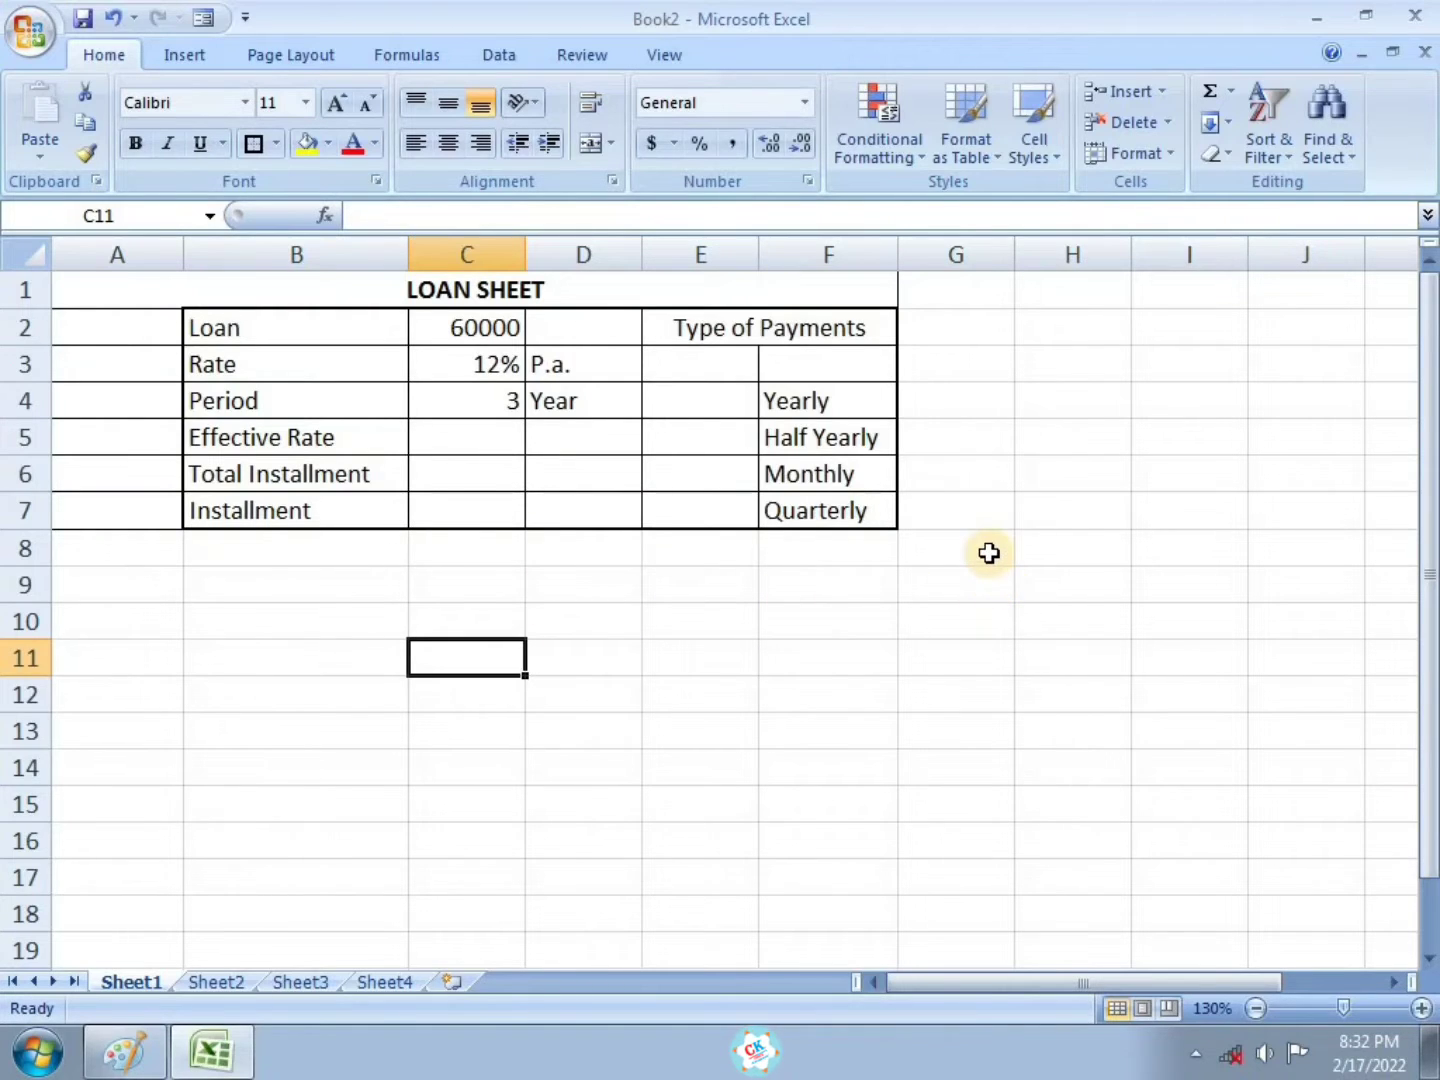
click(1082, 536)
drag(170, 591, 1001, 931)
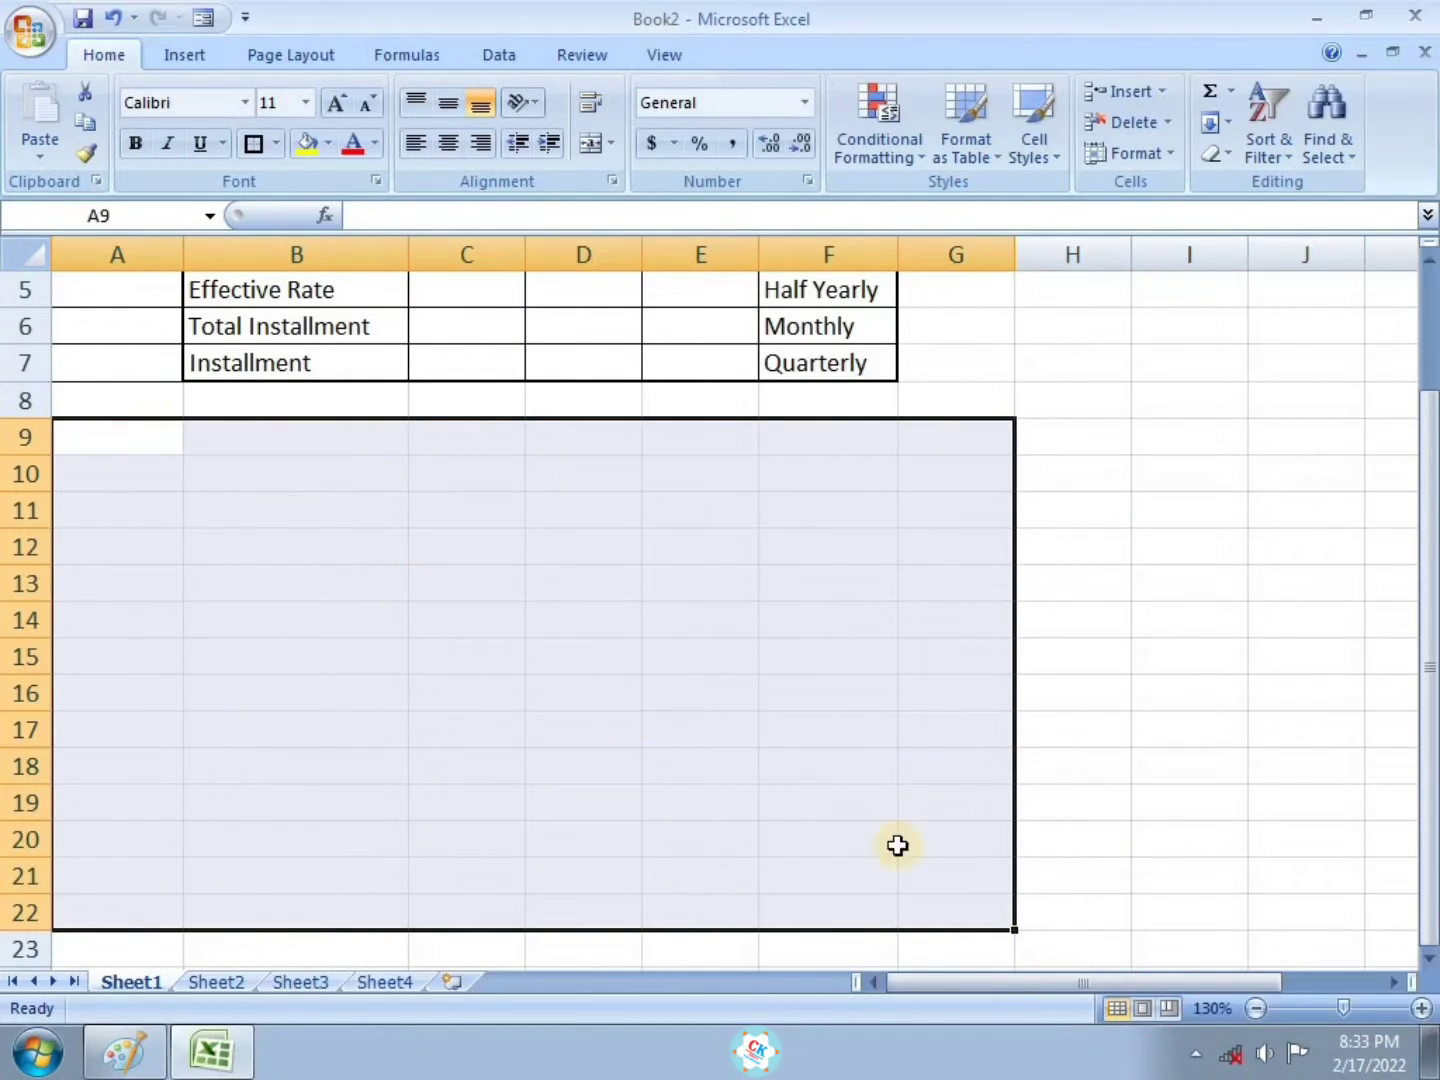
click(1089, 410)
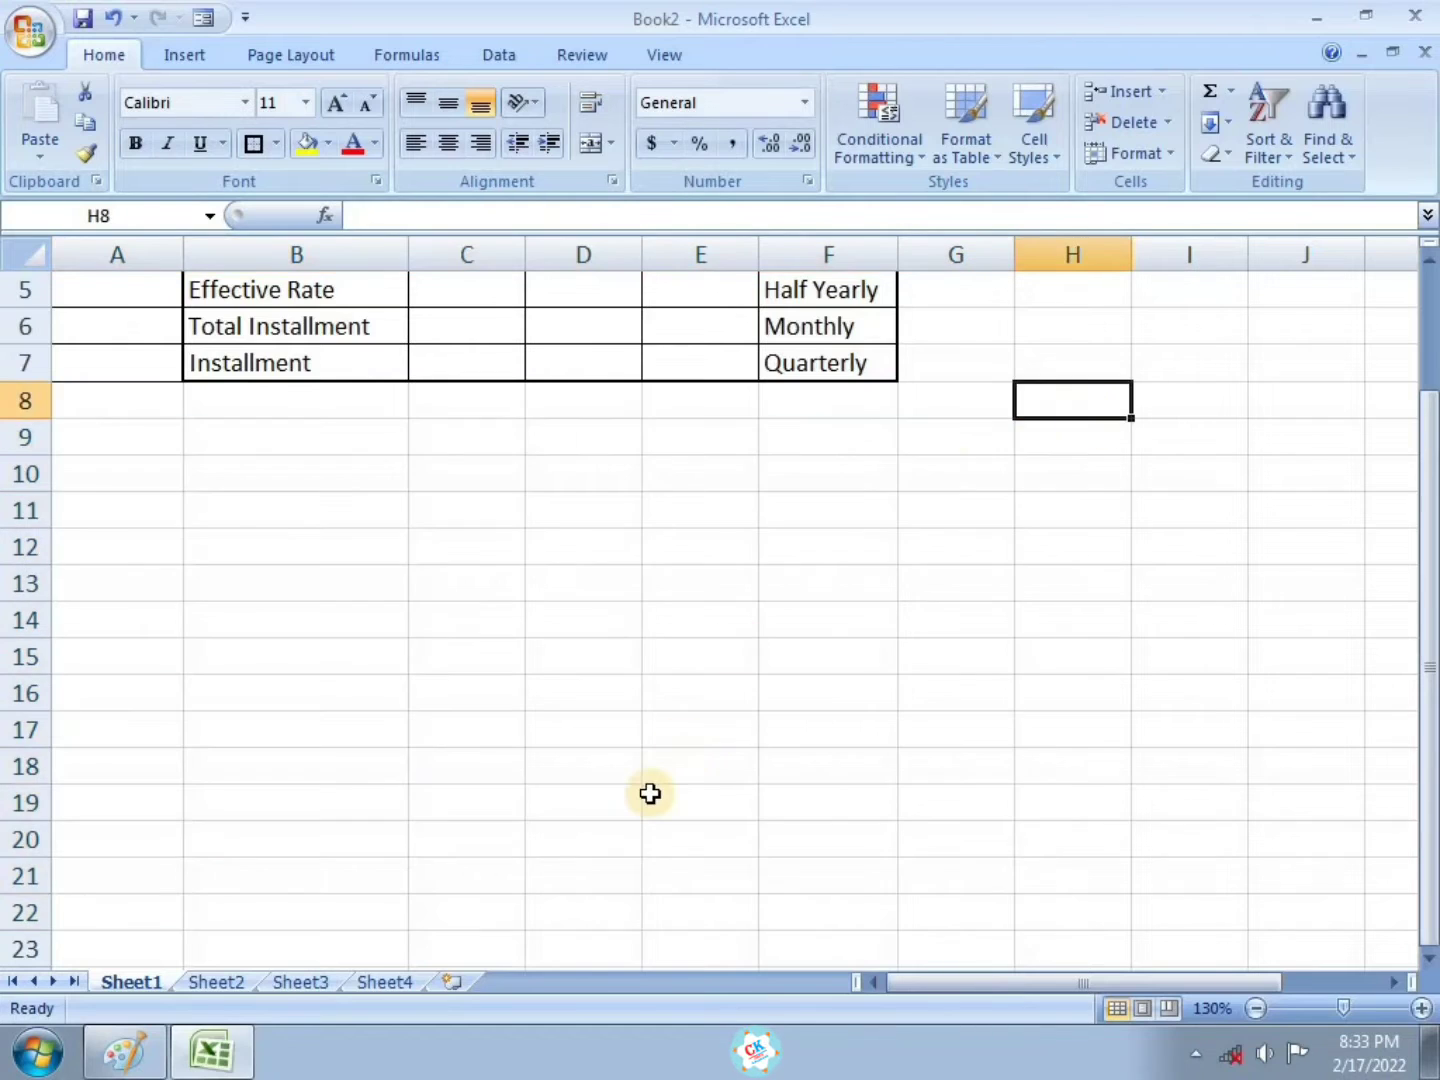
scroll(650, 791, up, 2)
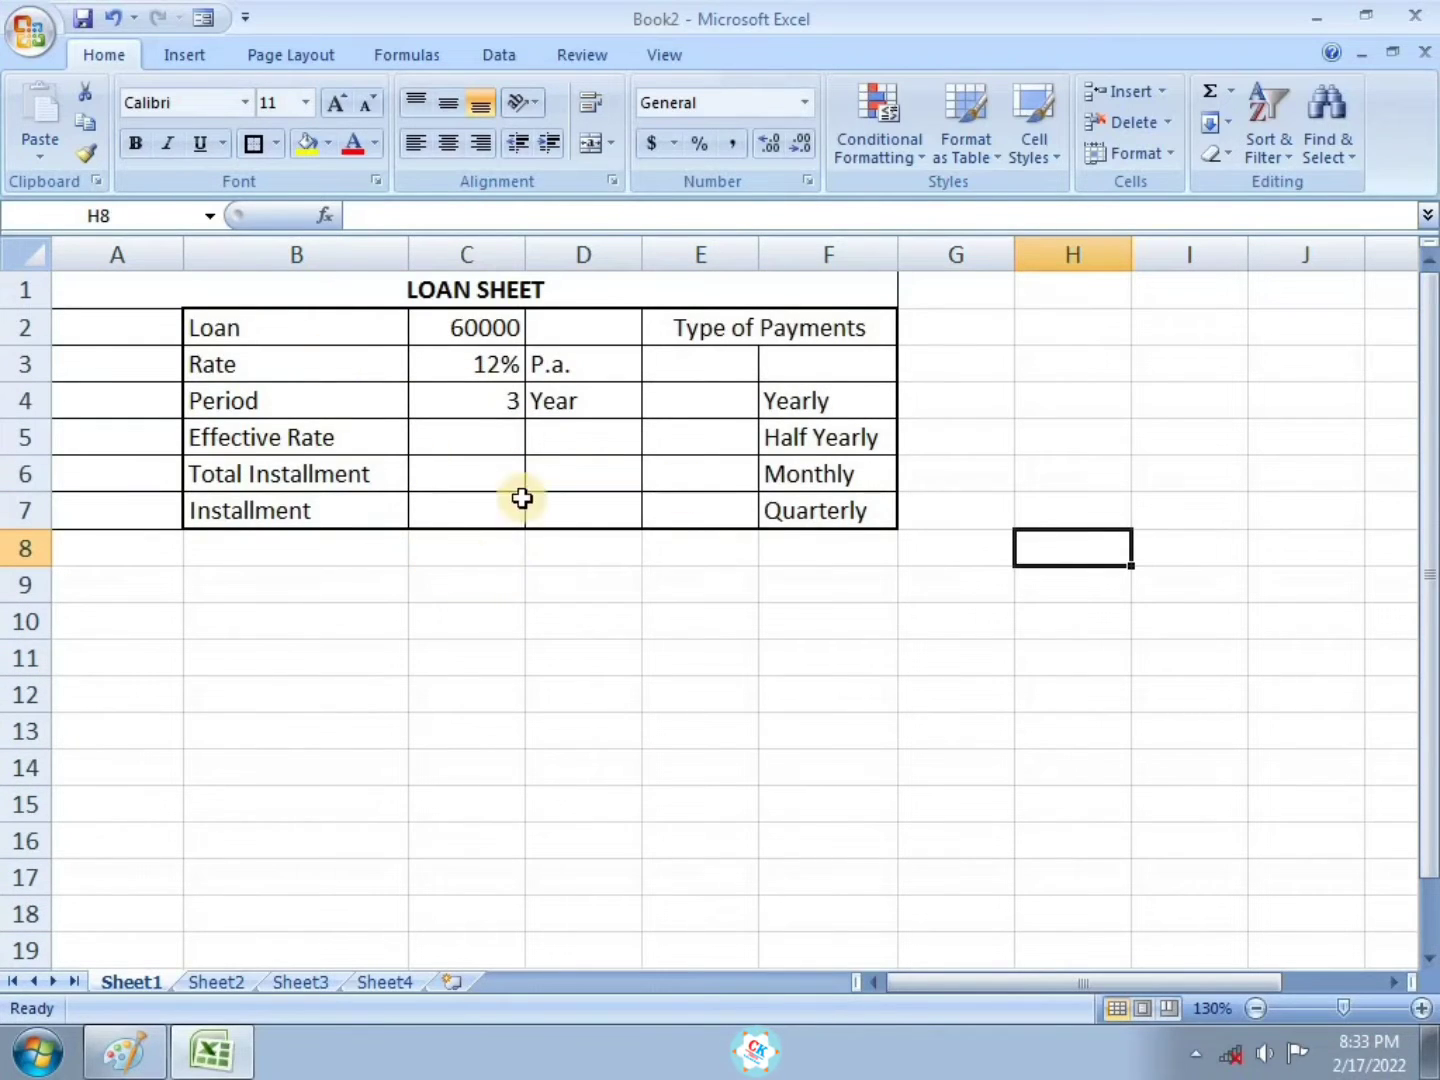
Enter the payments per year in E4:E7: 1 for Yearly, 2 for Half Yearly, 12 for Monthly and 4 for Quarterly
click(716, 401)
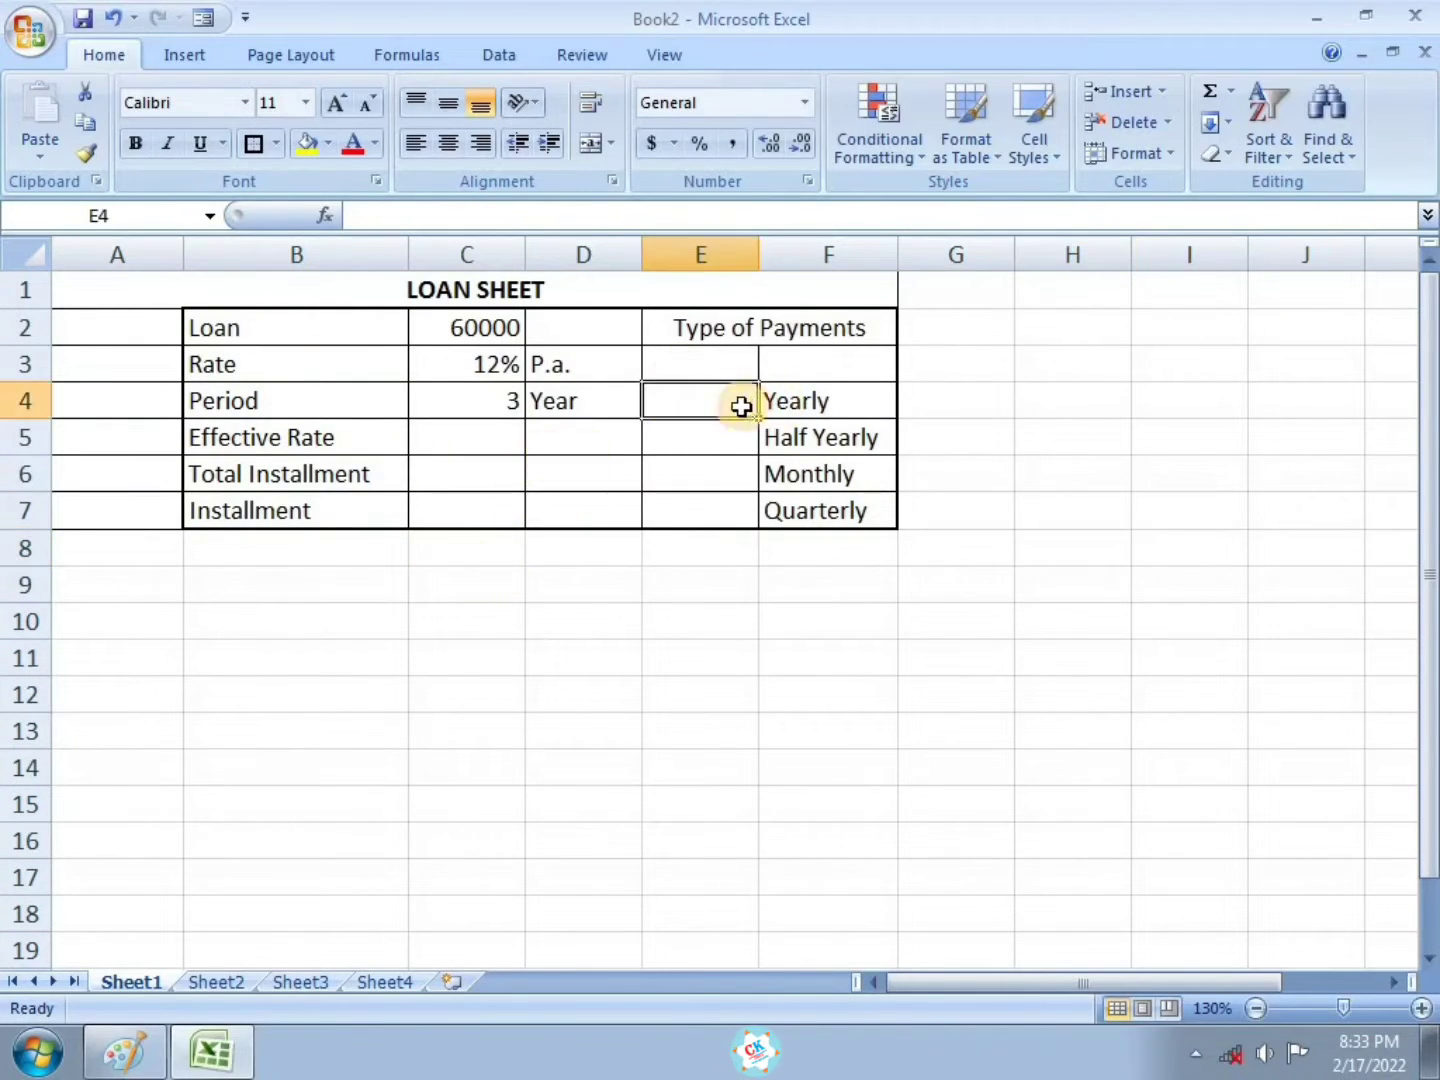
text(1)
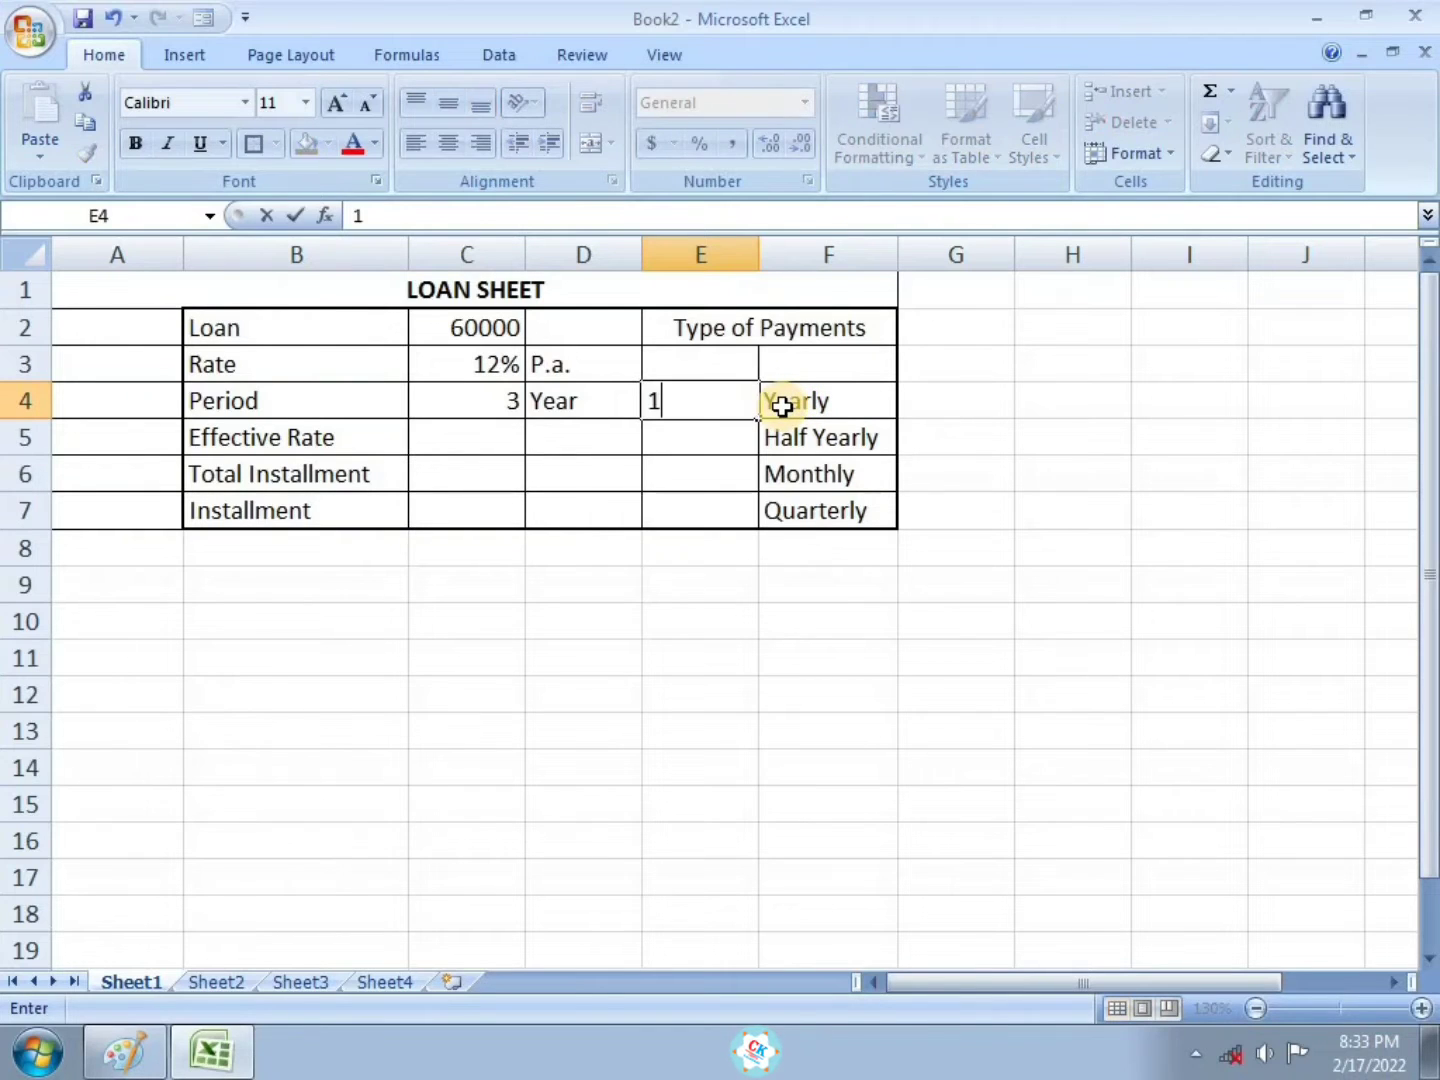
click(725, 447)
text(2)
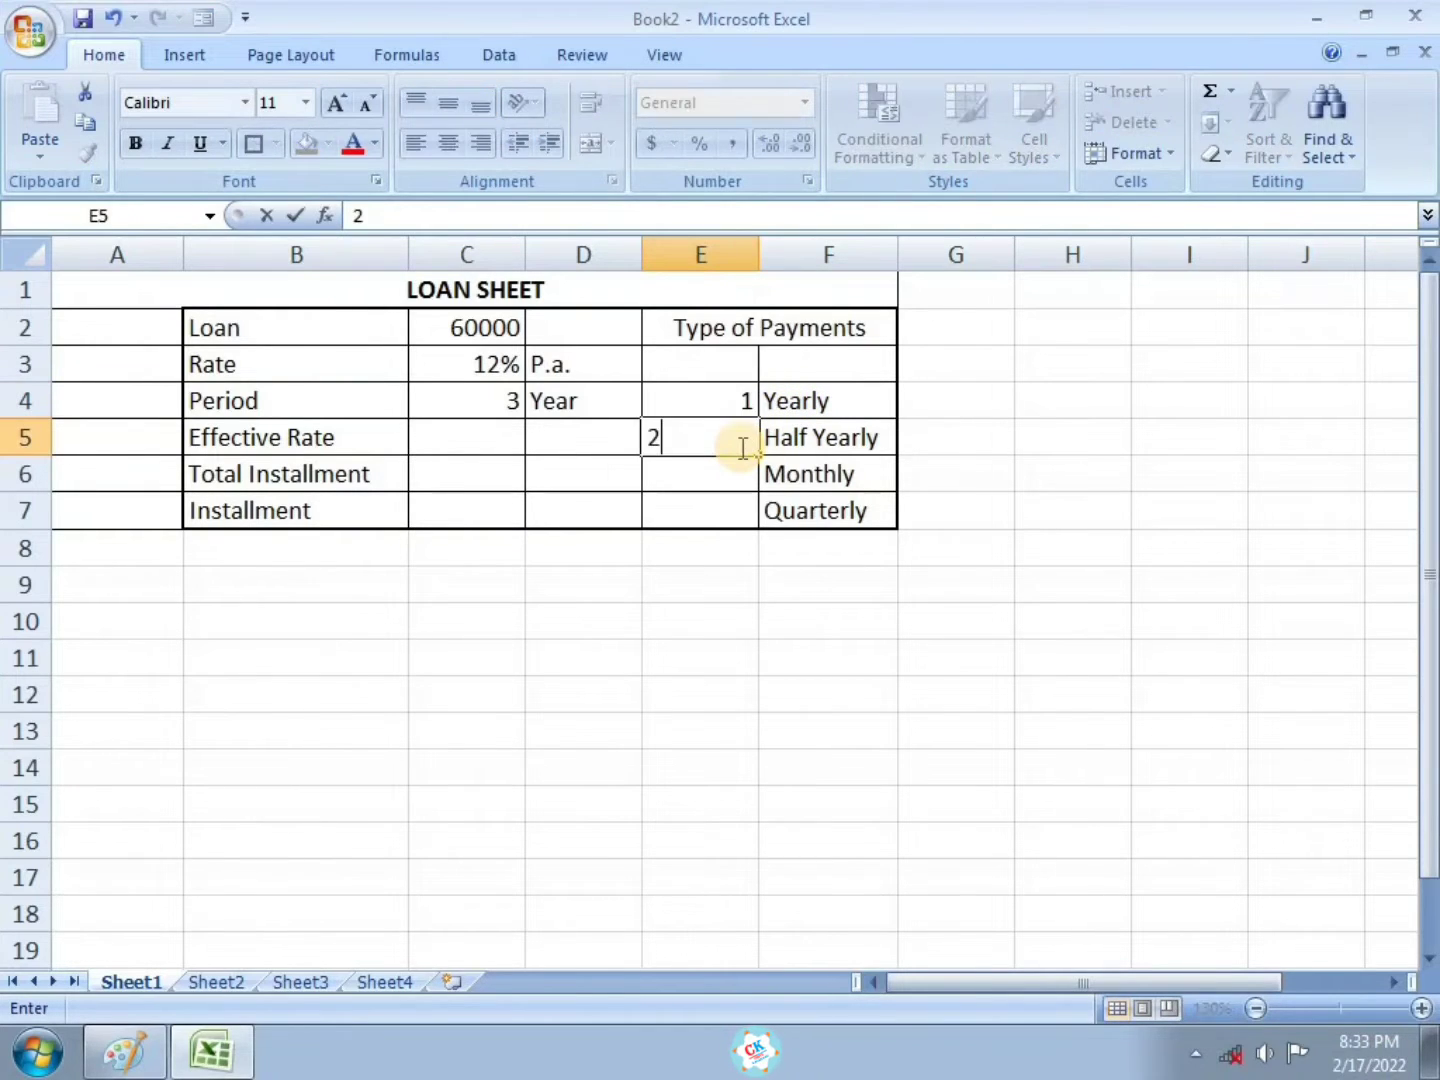
click(735, 473)
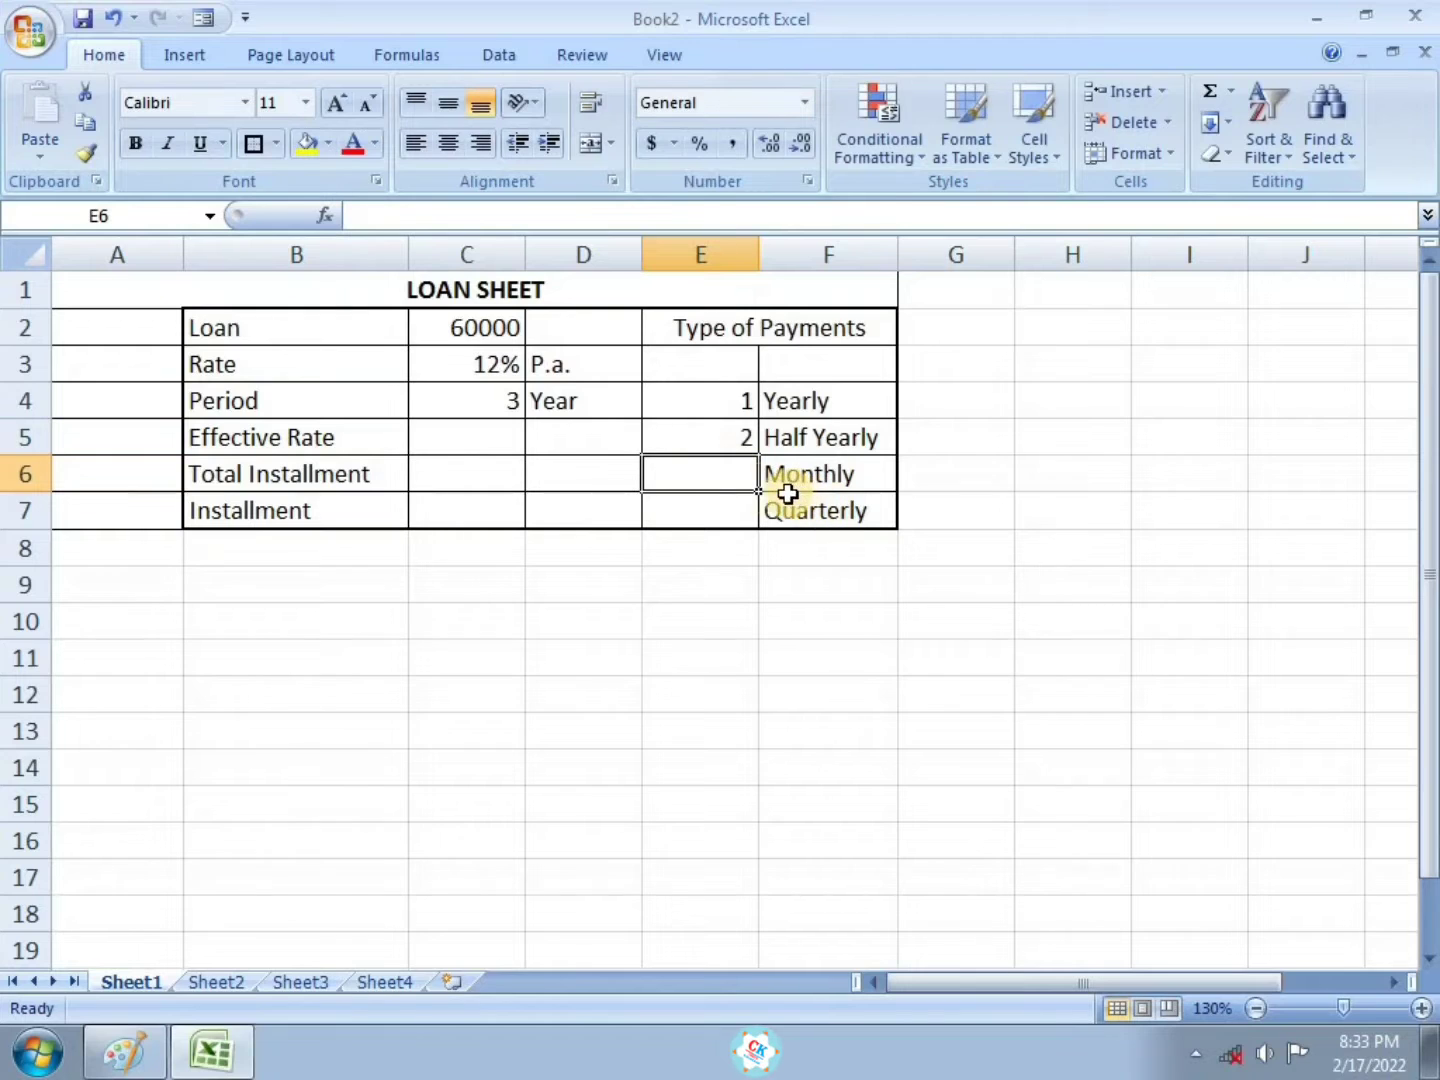
text(12)
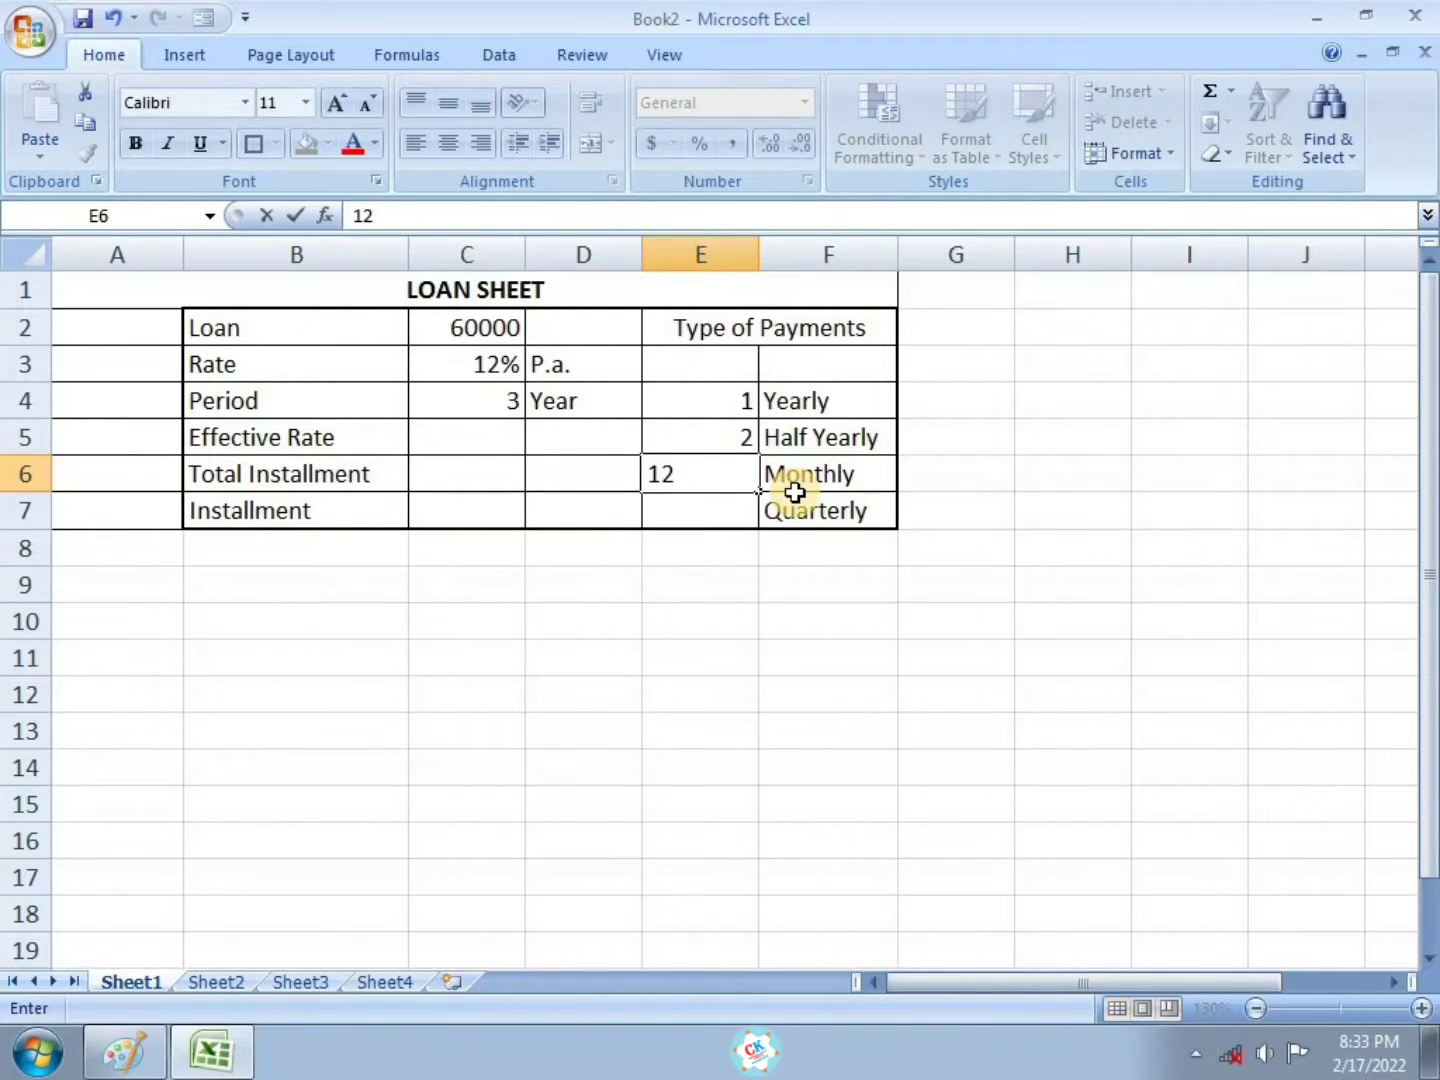
click(713, 505)
text(4)
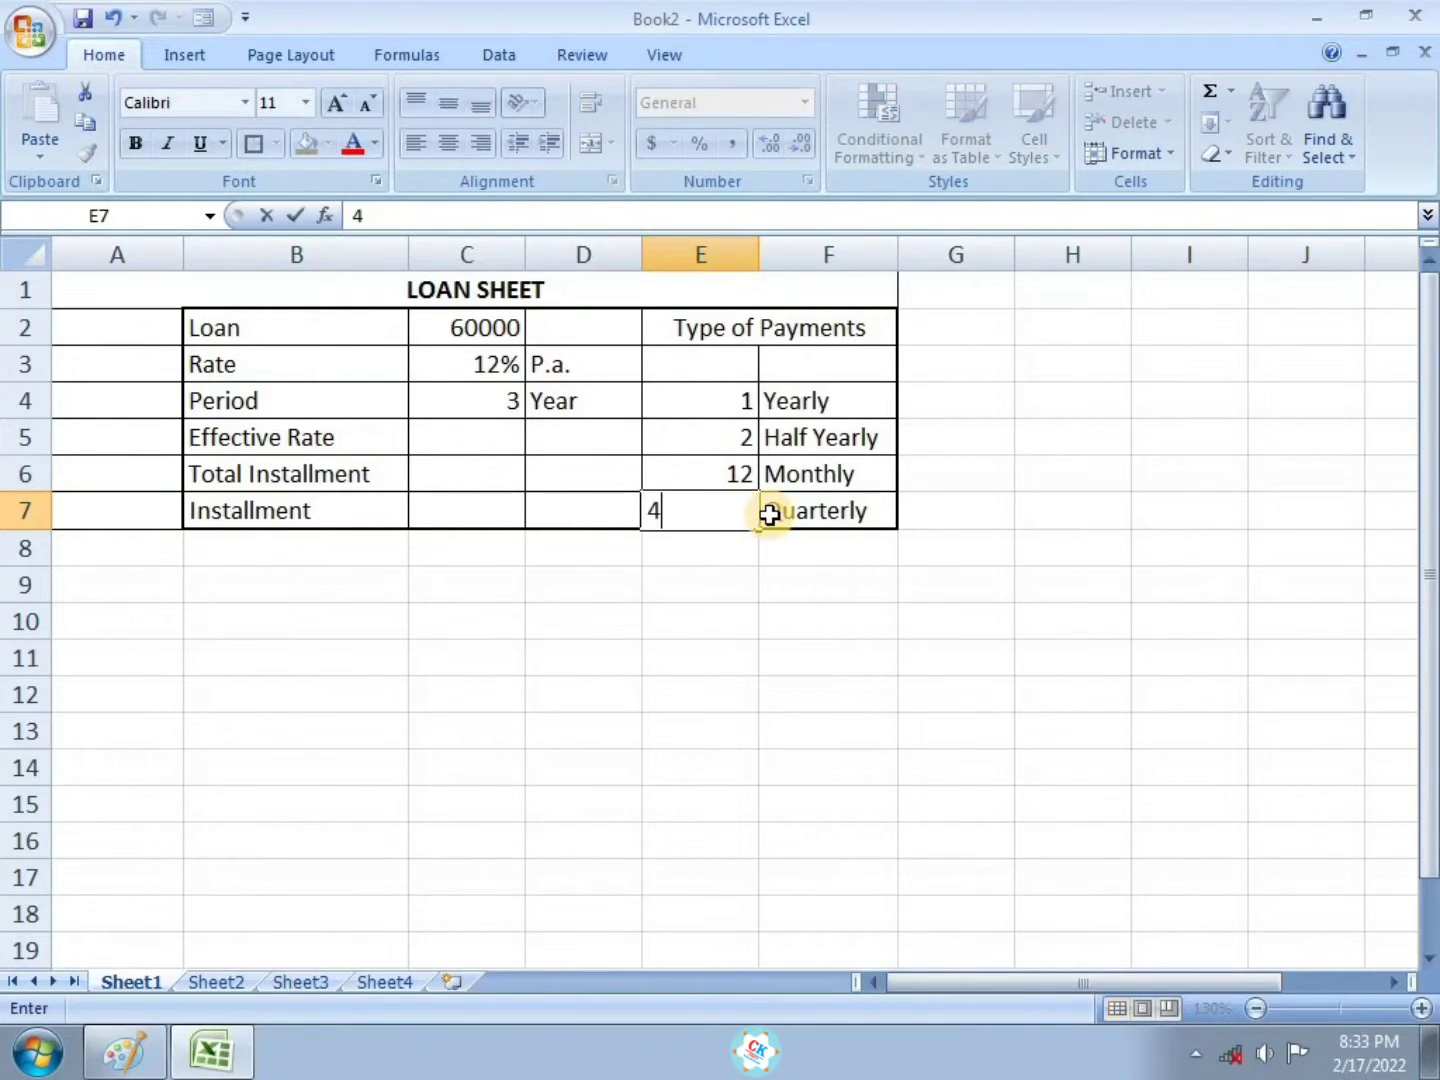
click(813, 635)
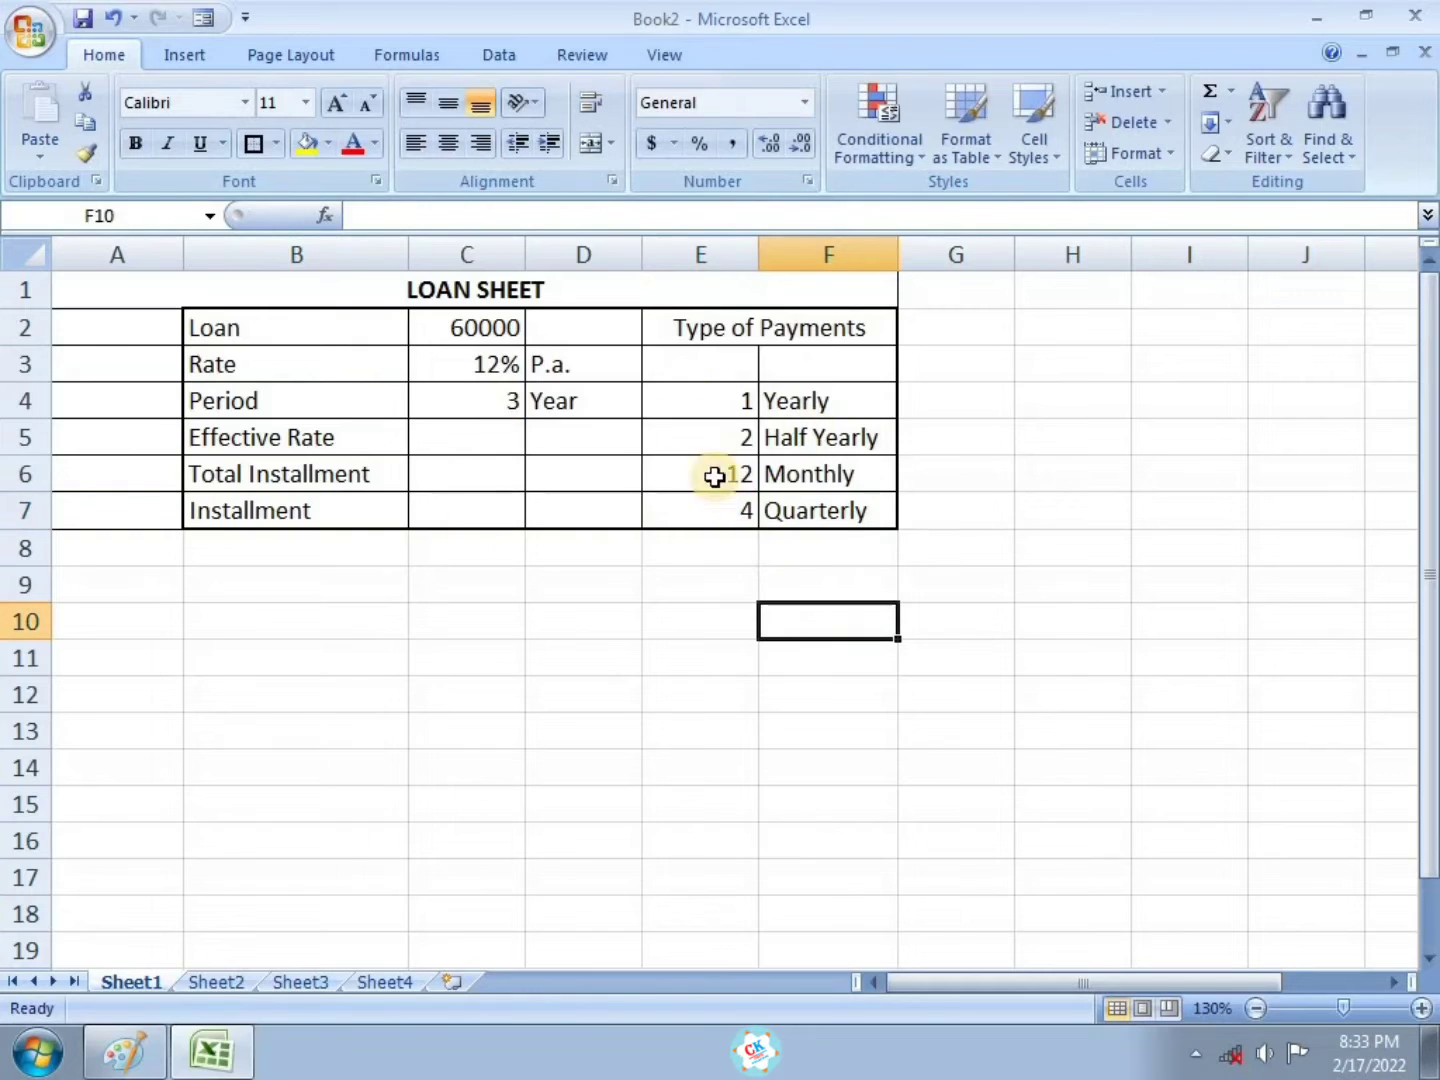
Add list data validation to cell E3 with the source =$E$4:$E$7, keeping the in-cell dropdown
click(718, 362)
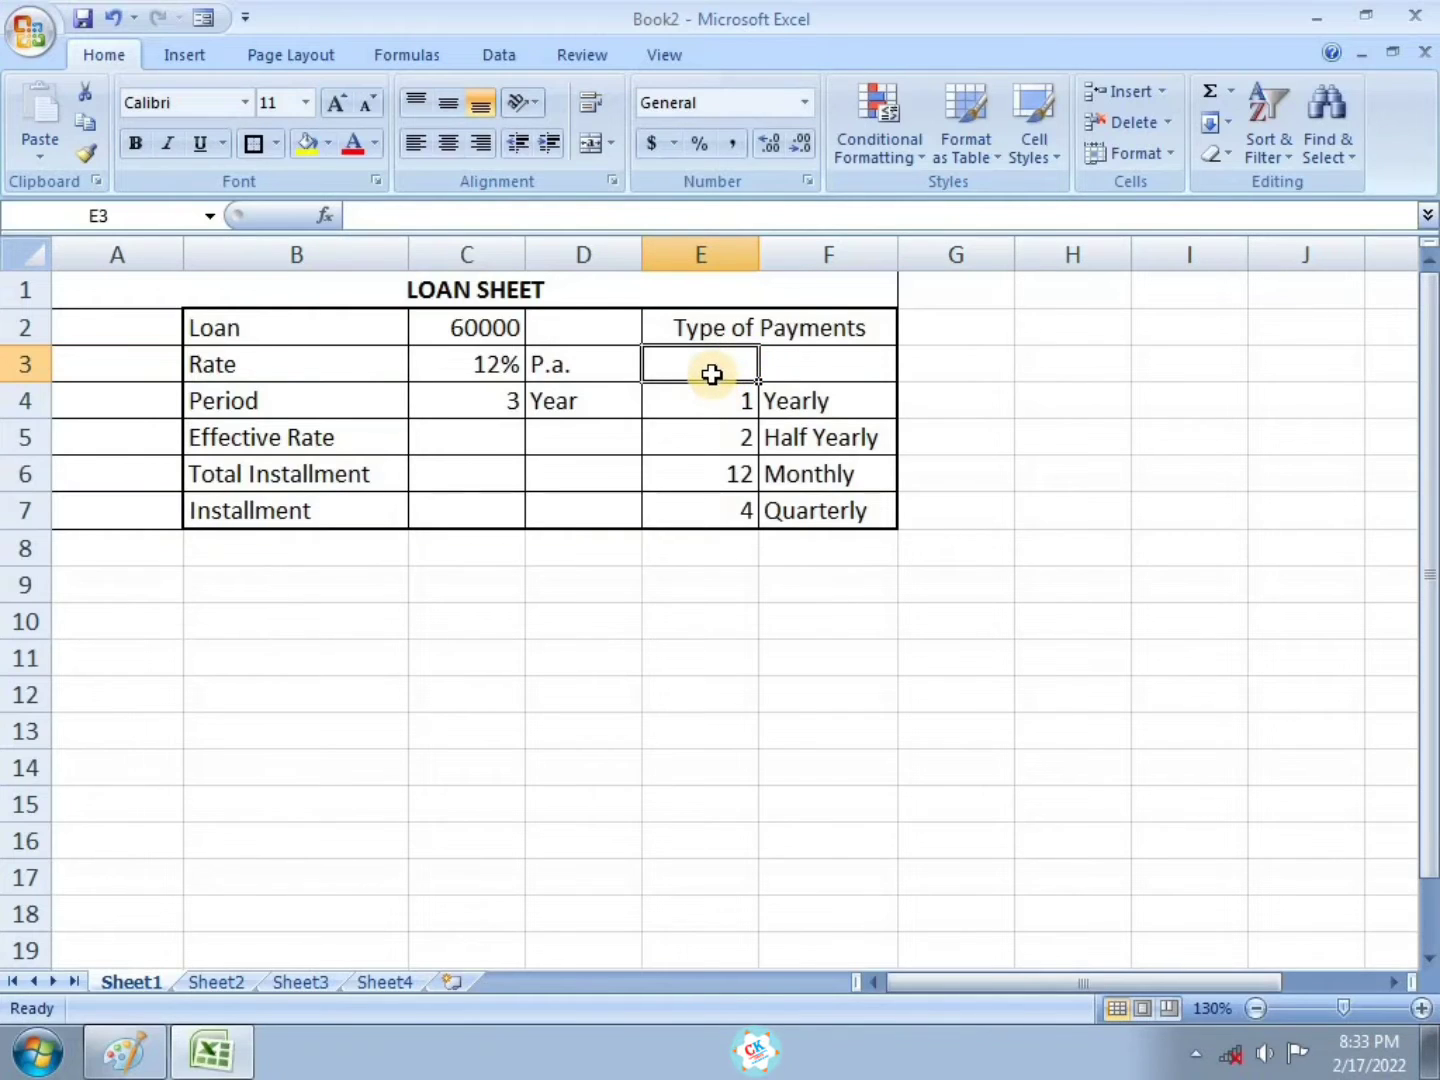
click(499, 56)
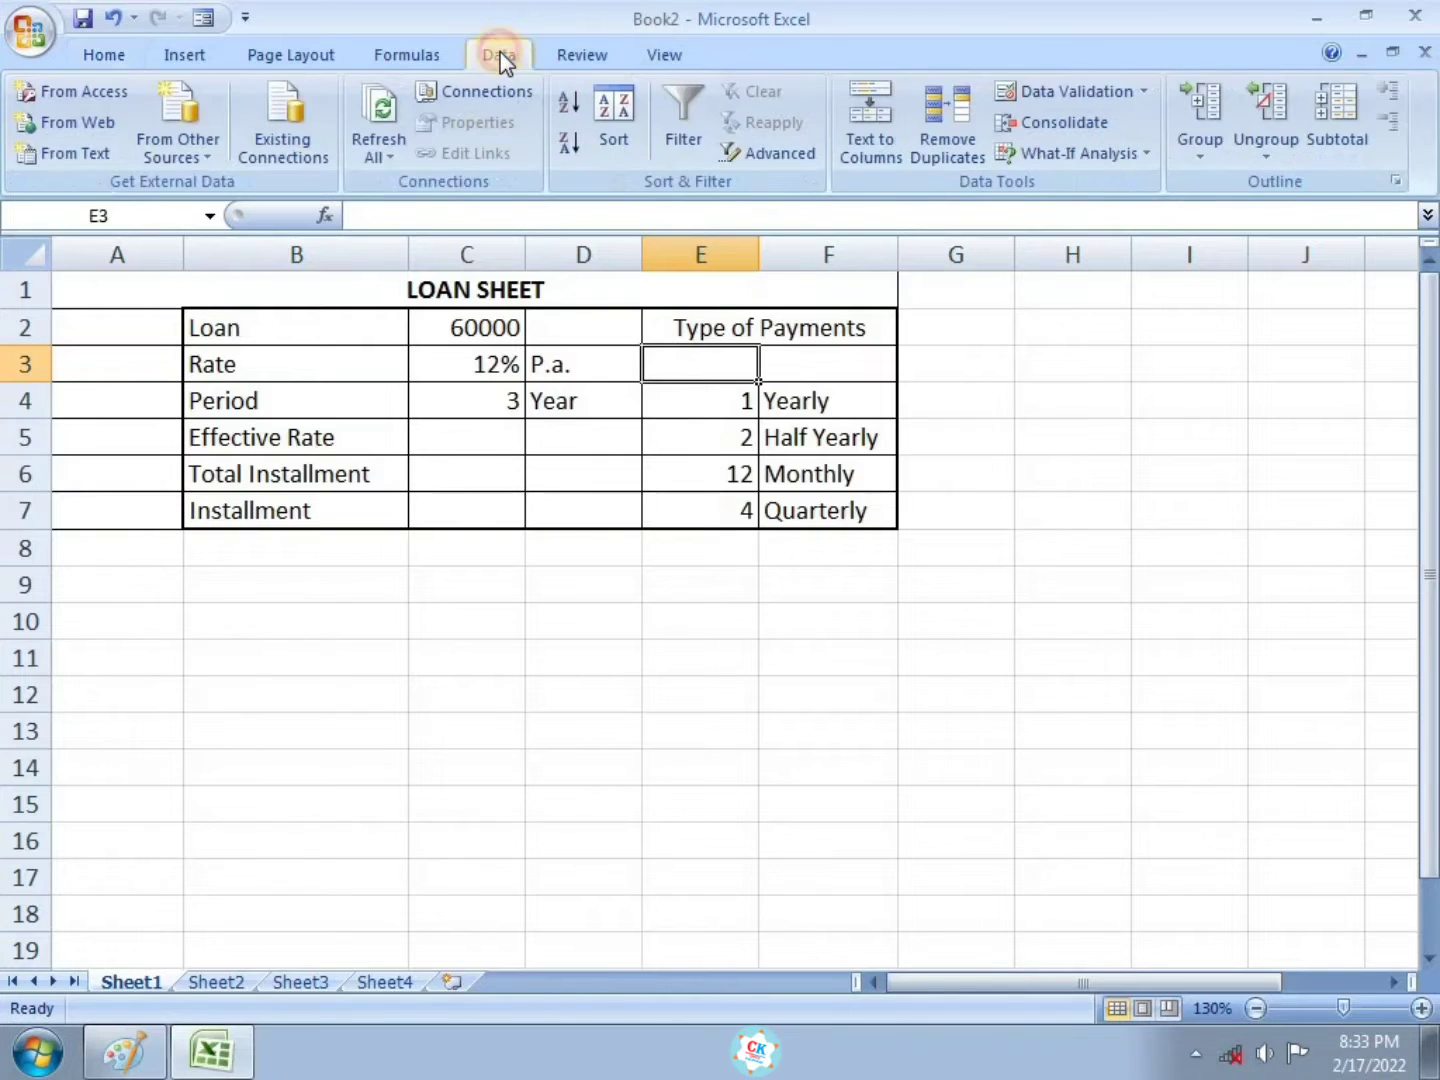
click(1075, 94)
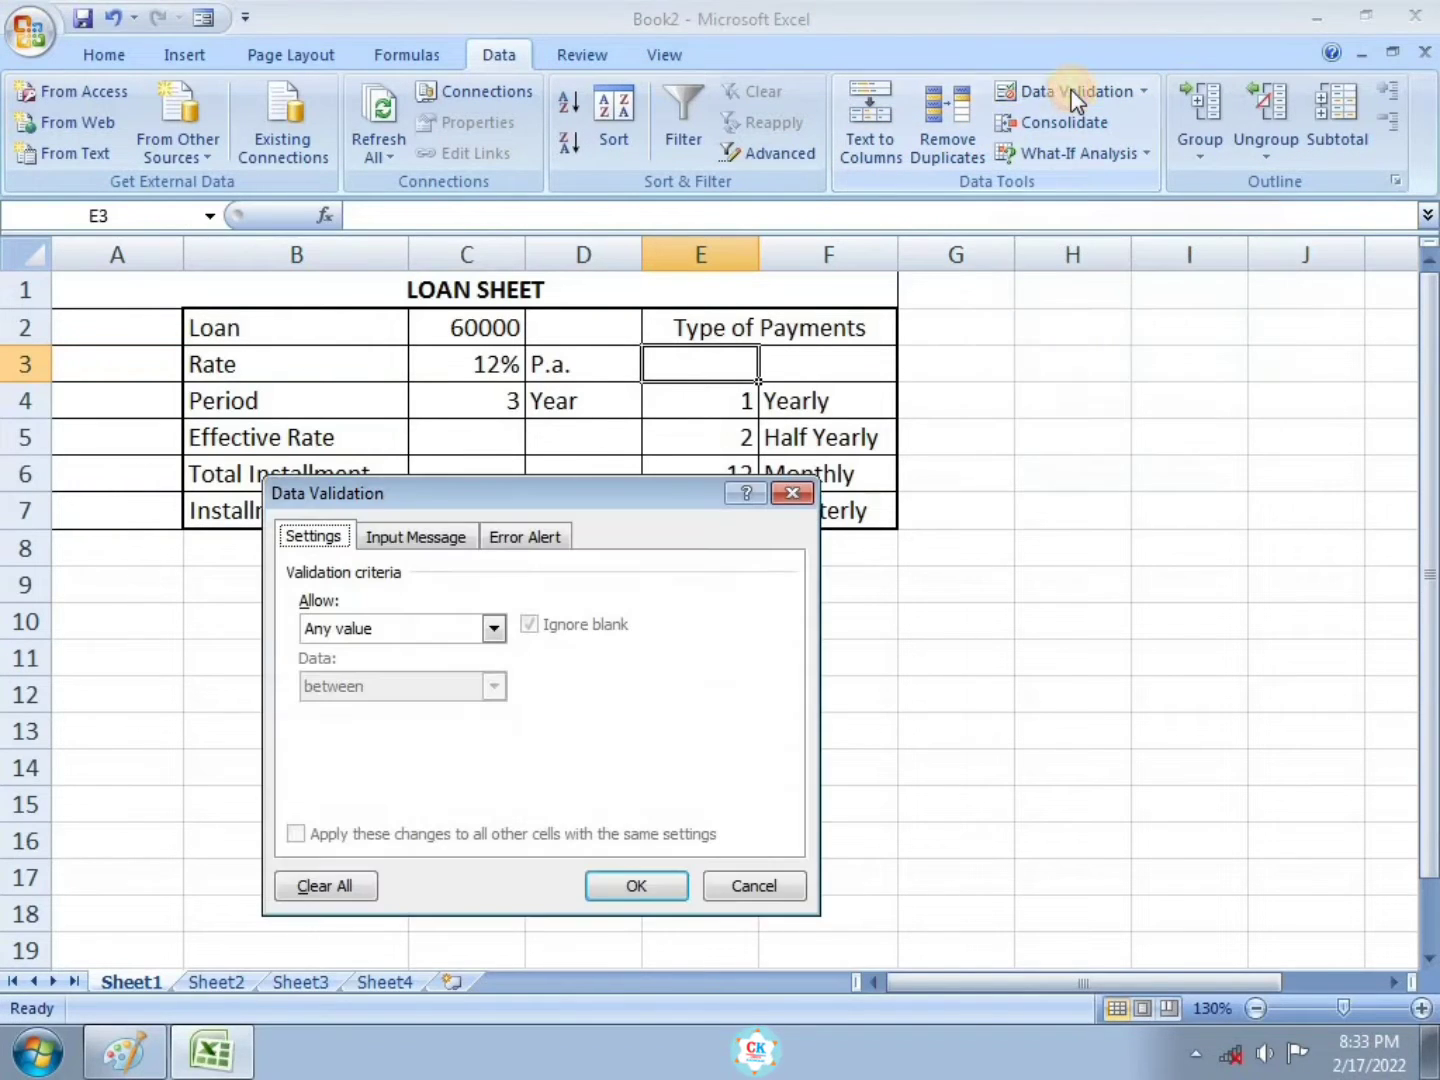
click(493, 630)
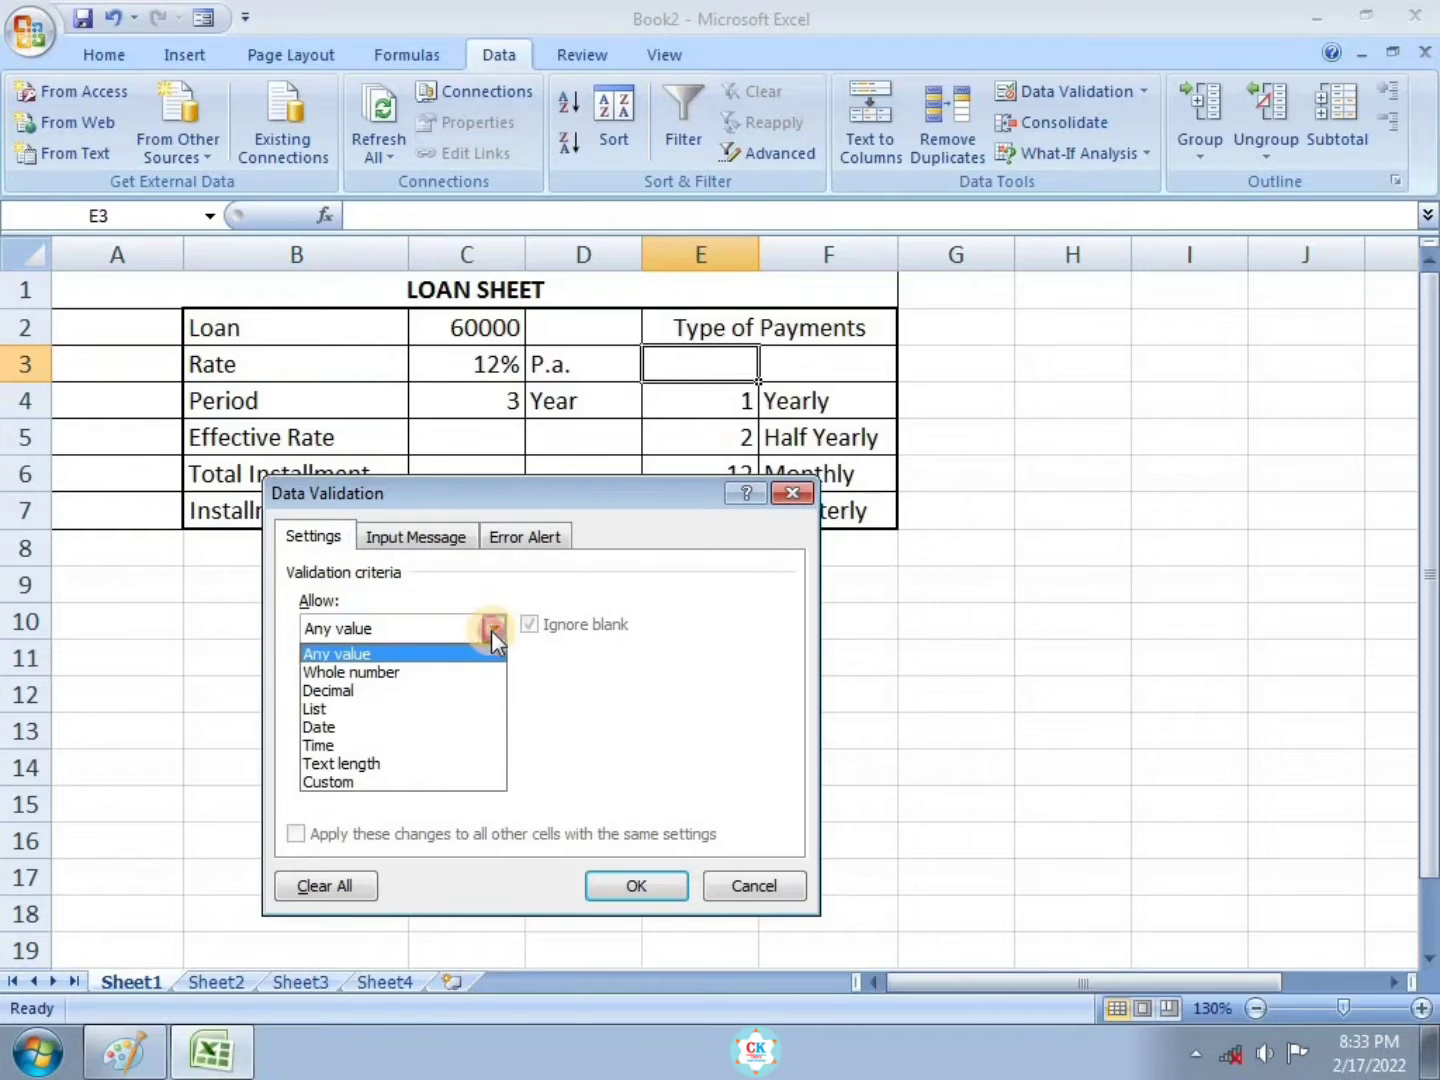
click(331, 707)
click(363, 740)
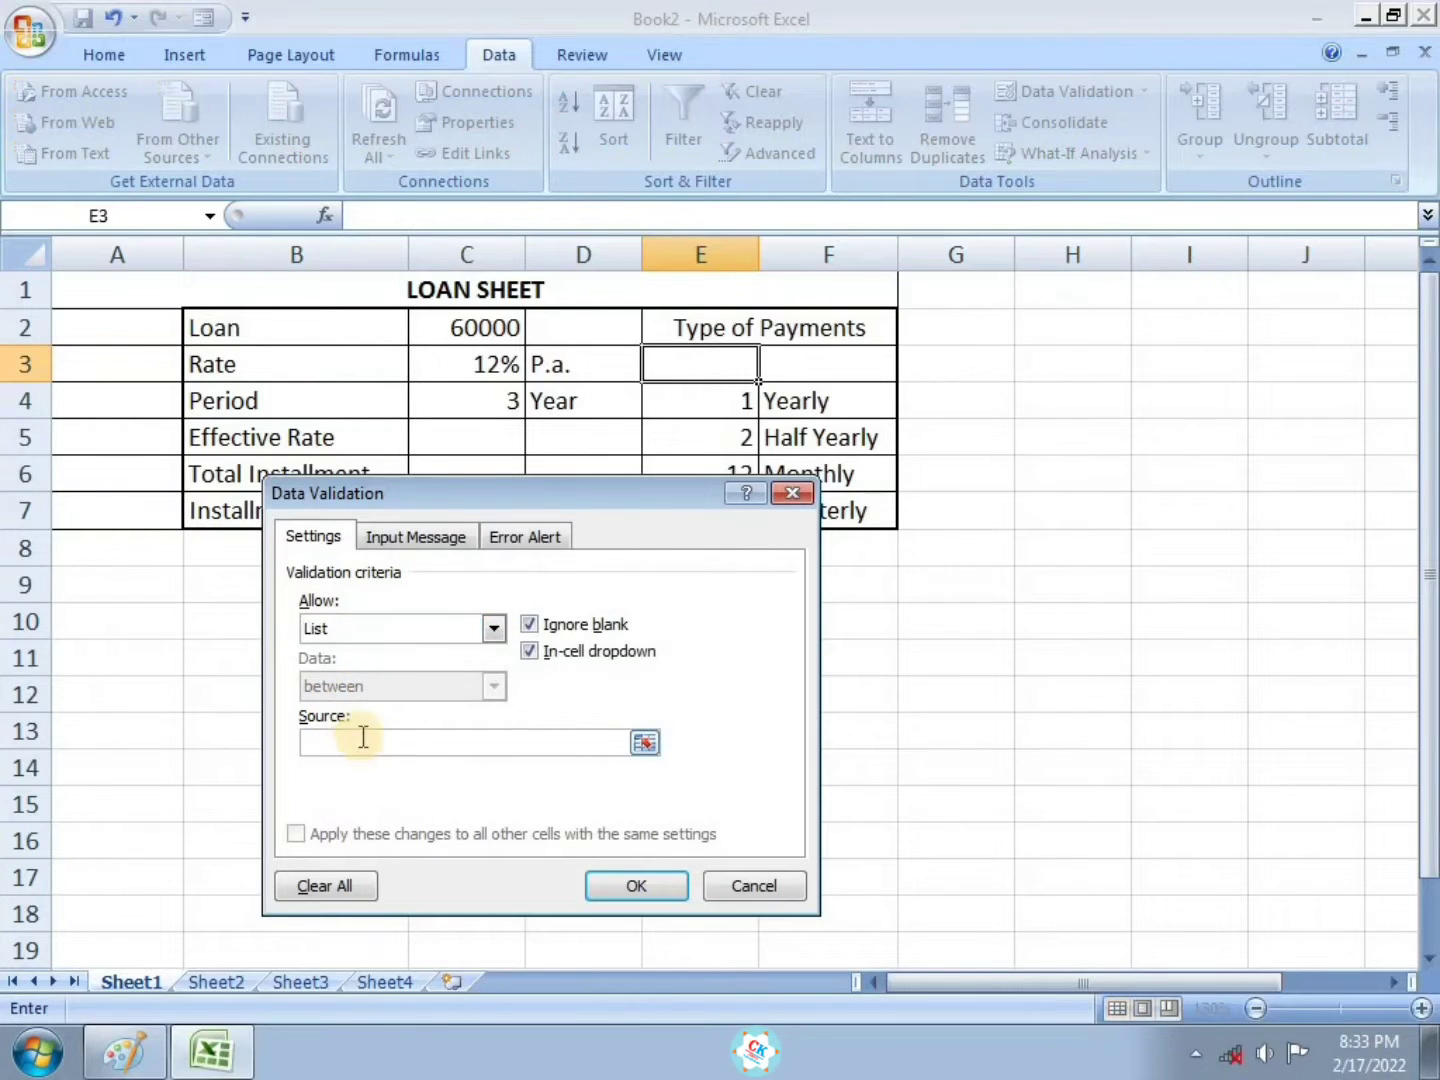
drag(618, 486, 452, 526)
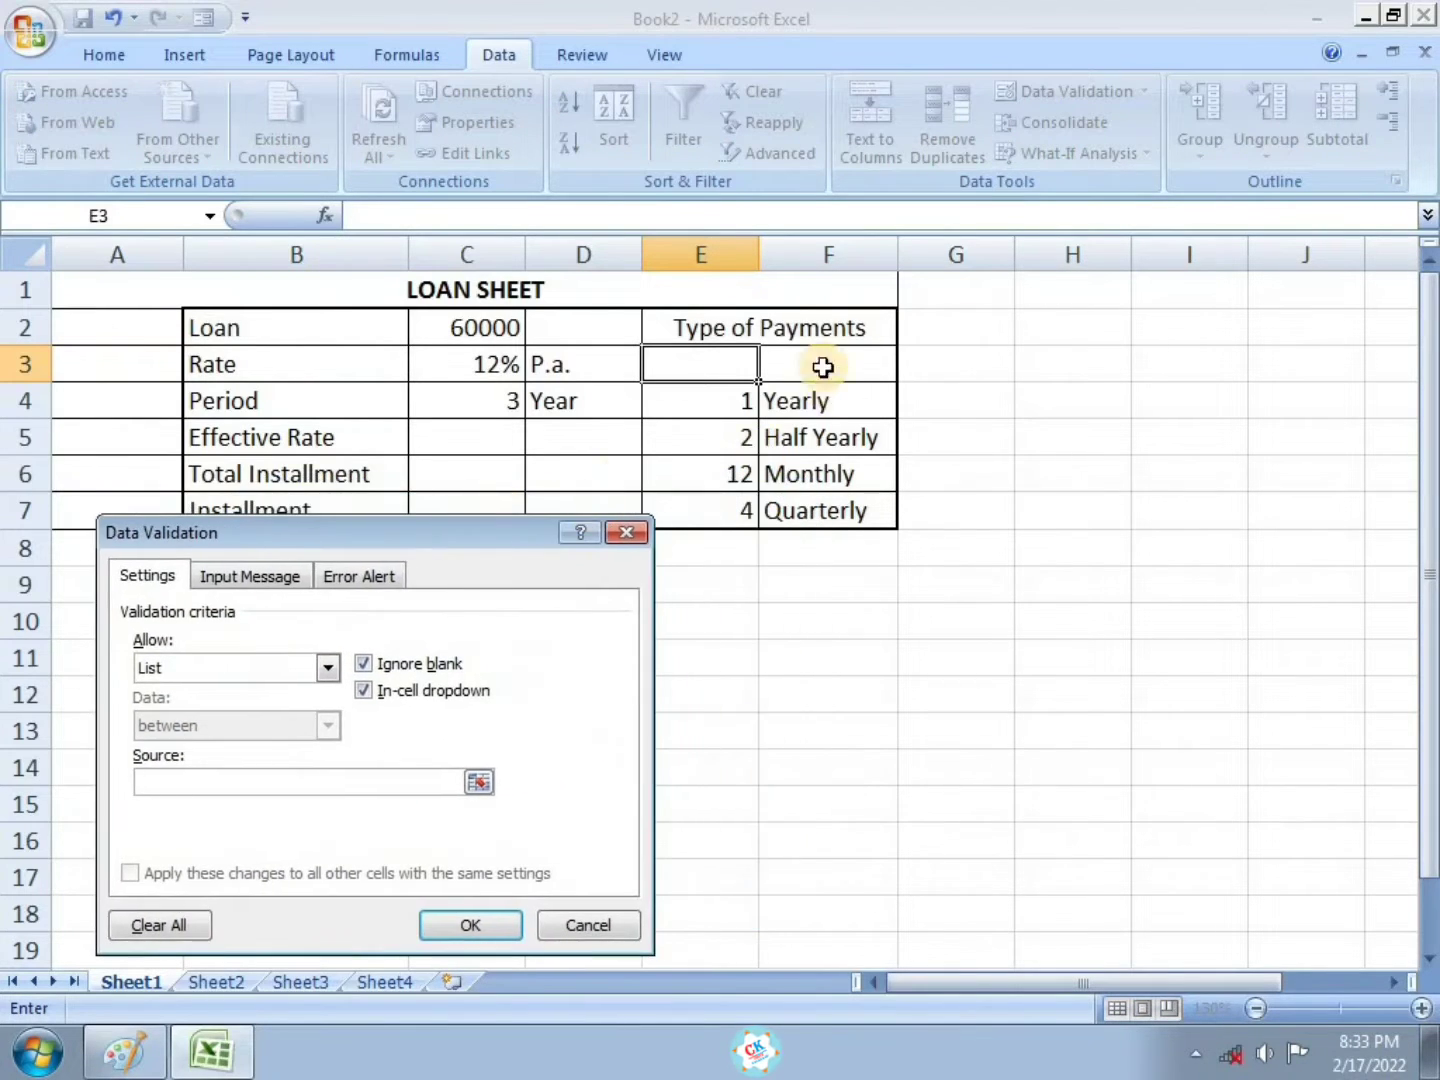
drag(734, 397, 733, 506)
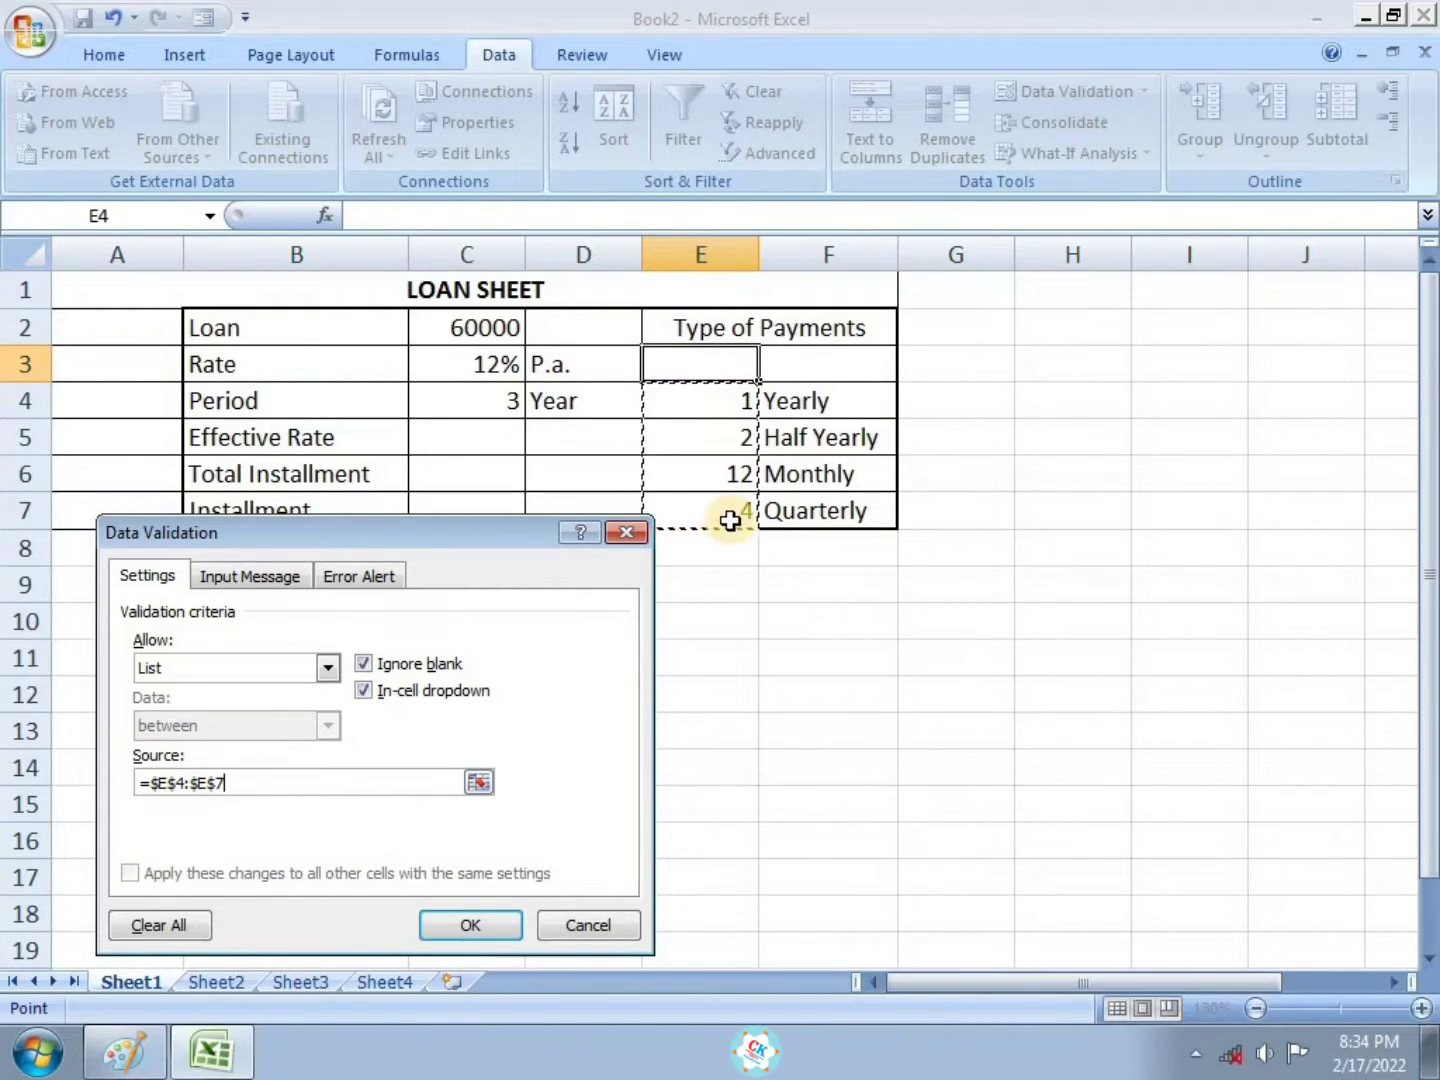
click(473, 923)
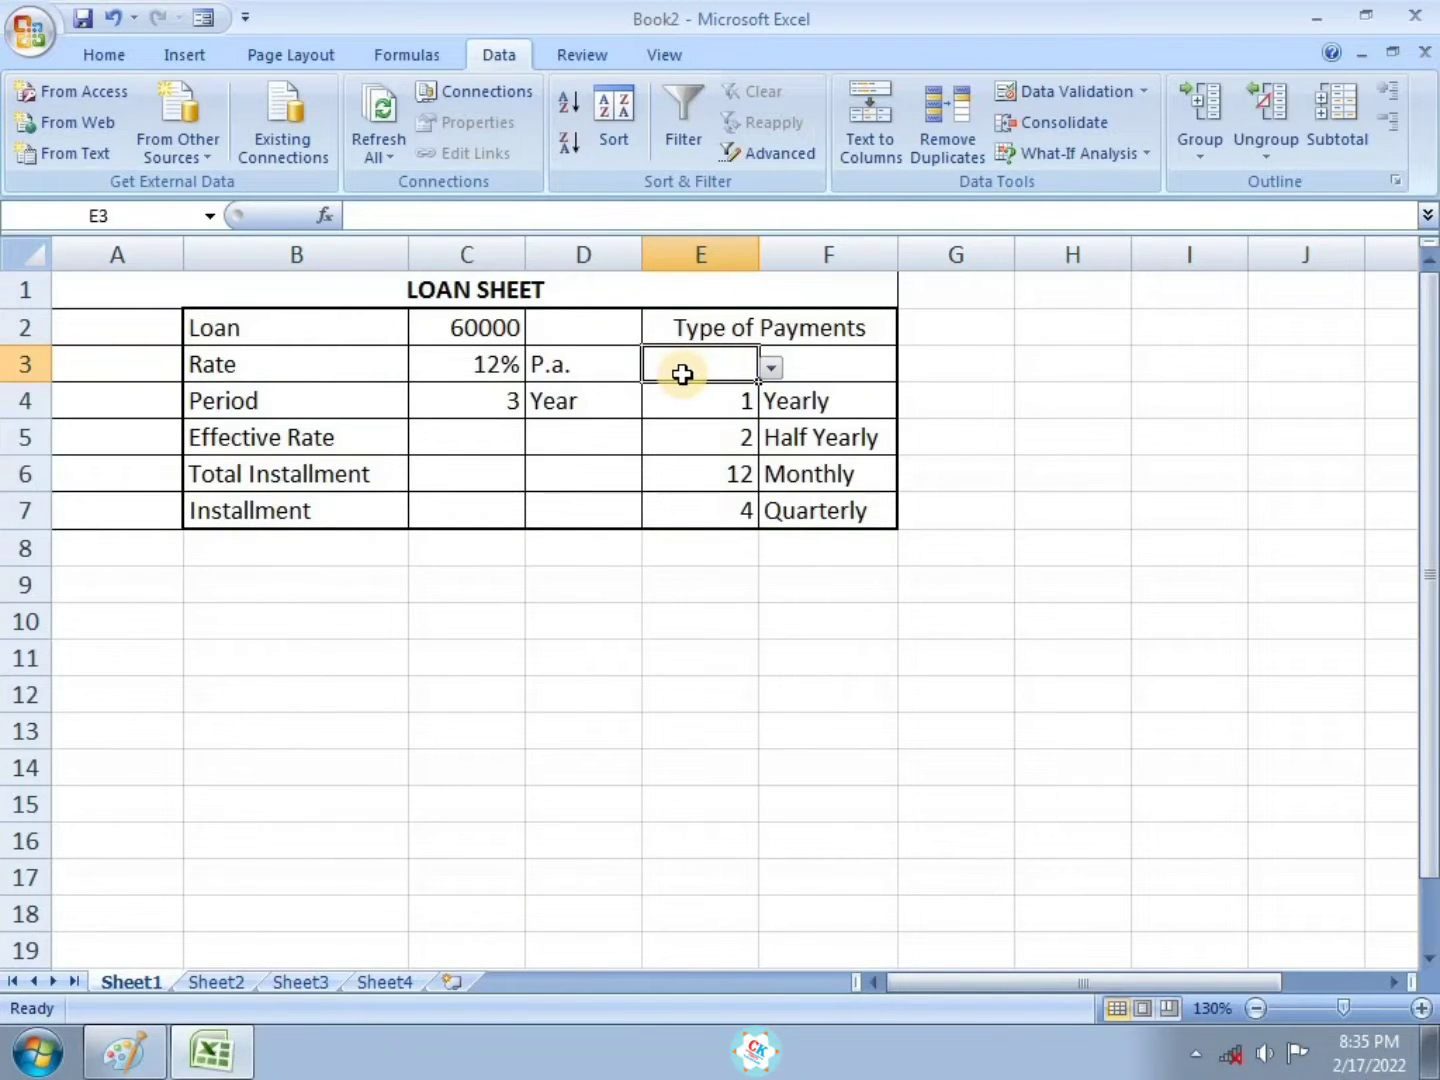
Test the validation list in E3 by choosing 2, and set the payment type to 12
click(770, 366)
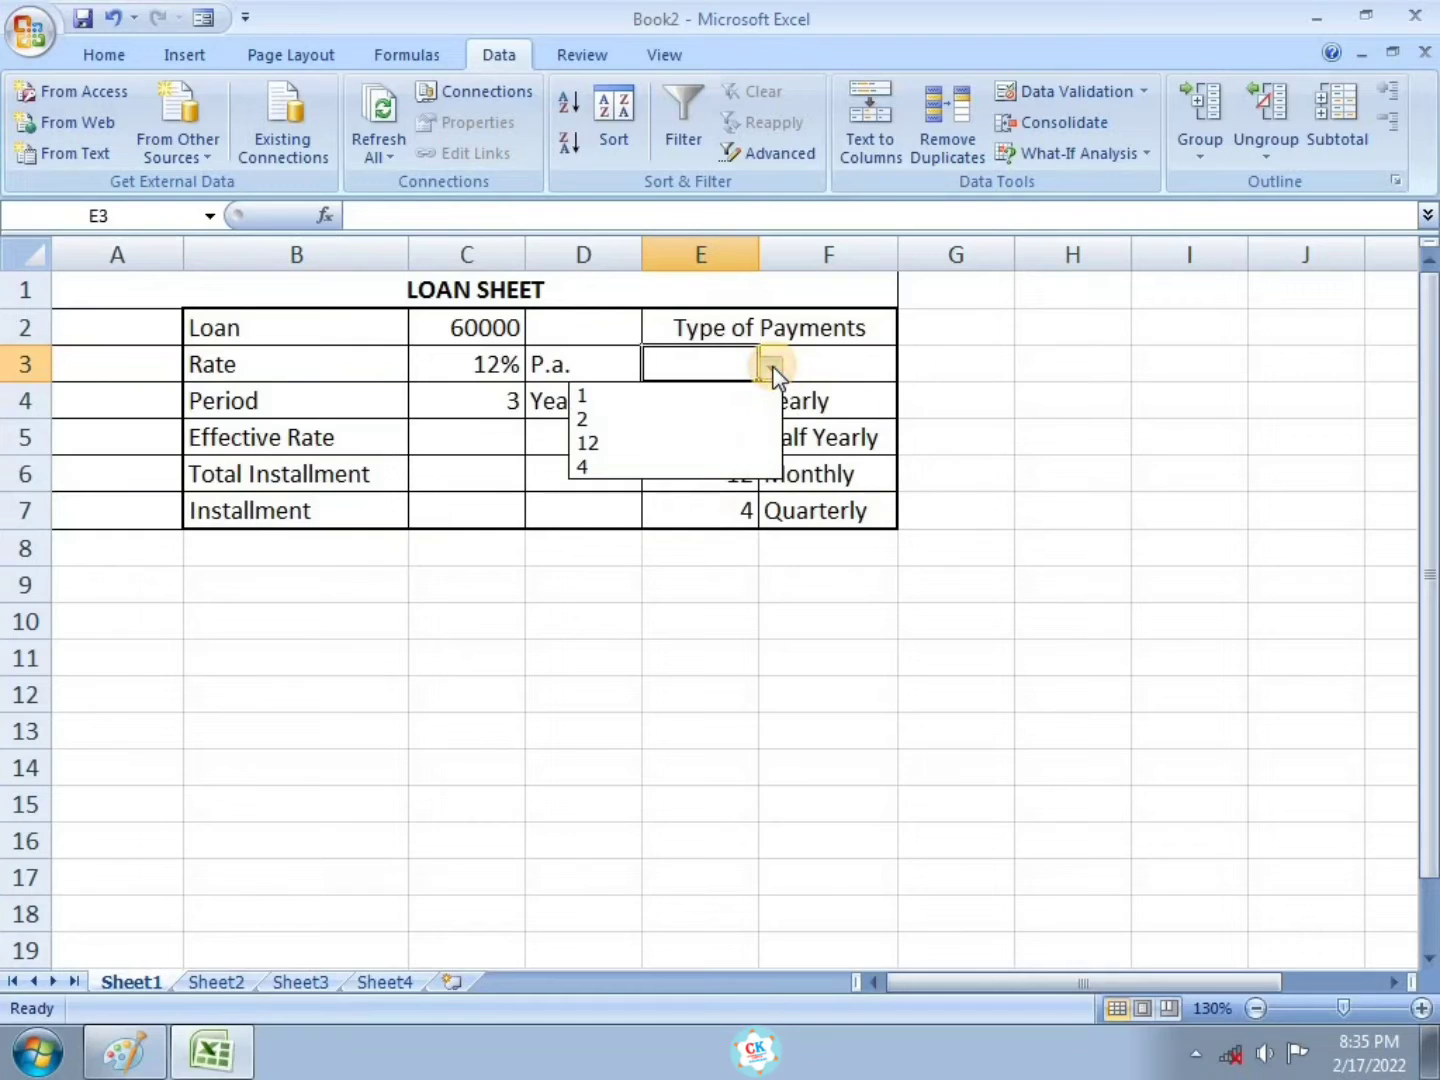
click(608, 420)
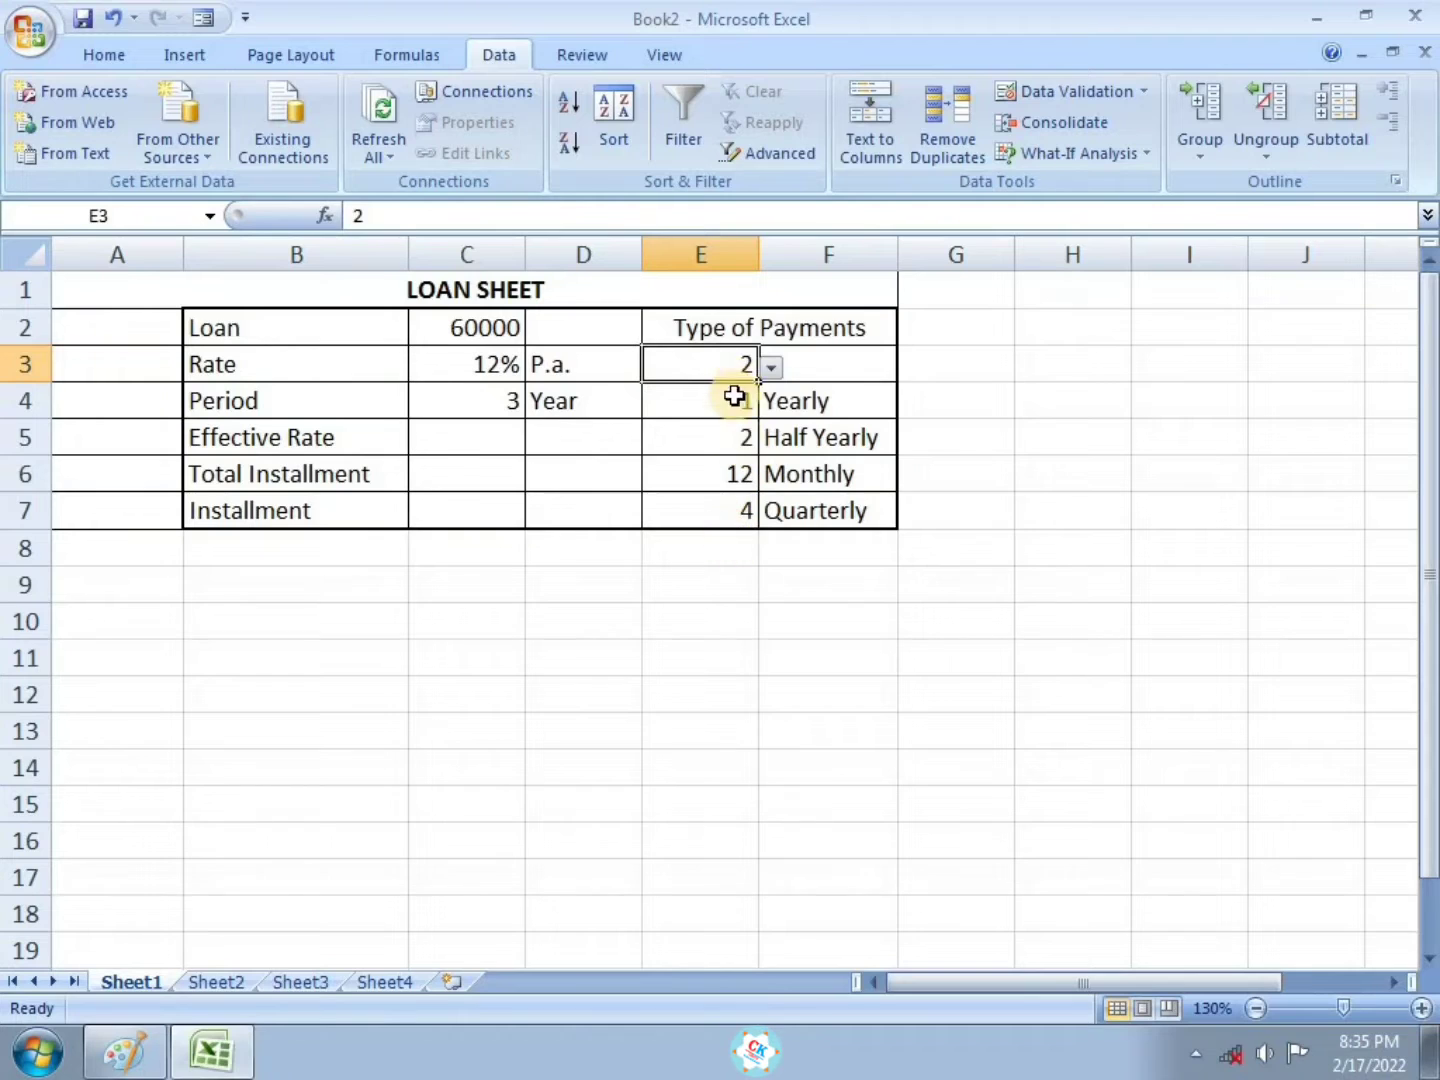
click(768, 368)
click(665, 442)
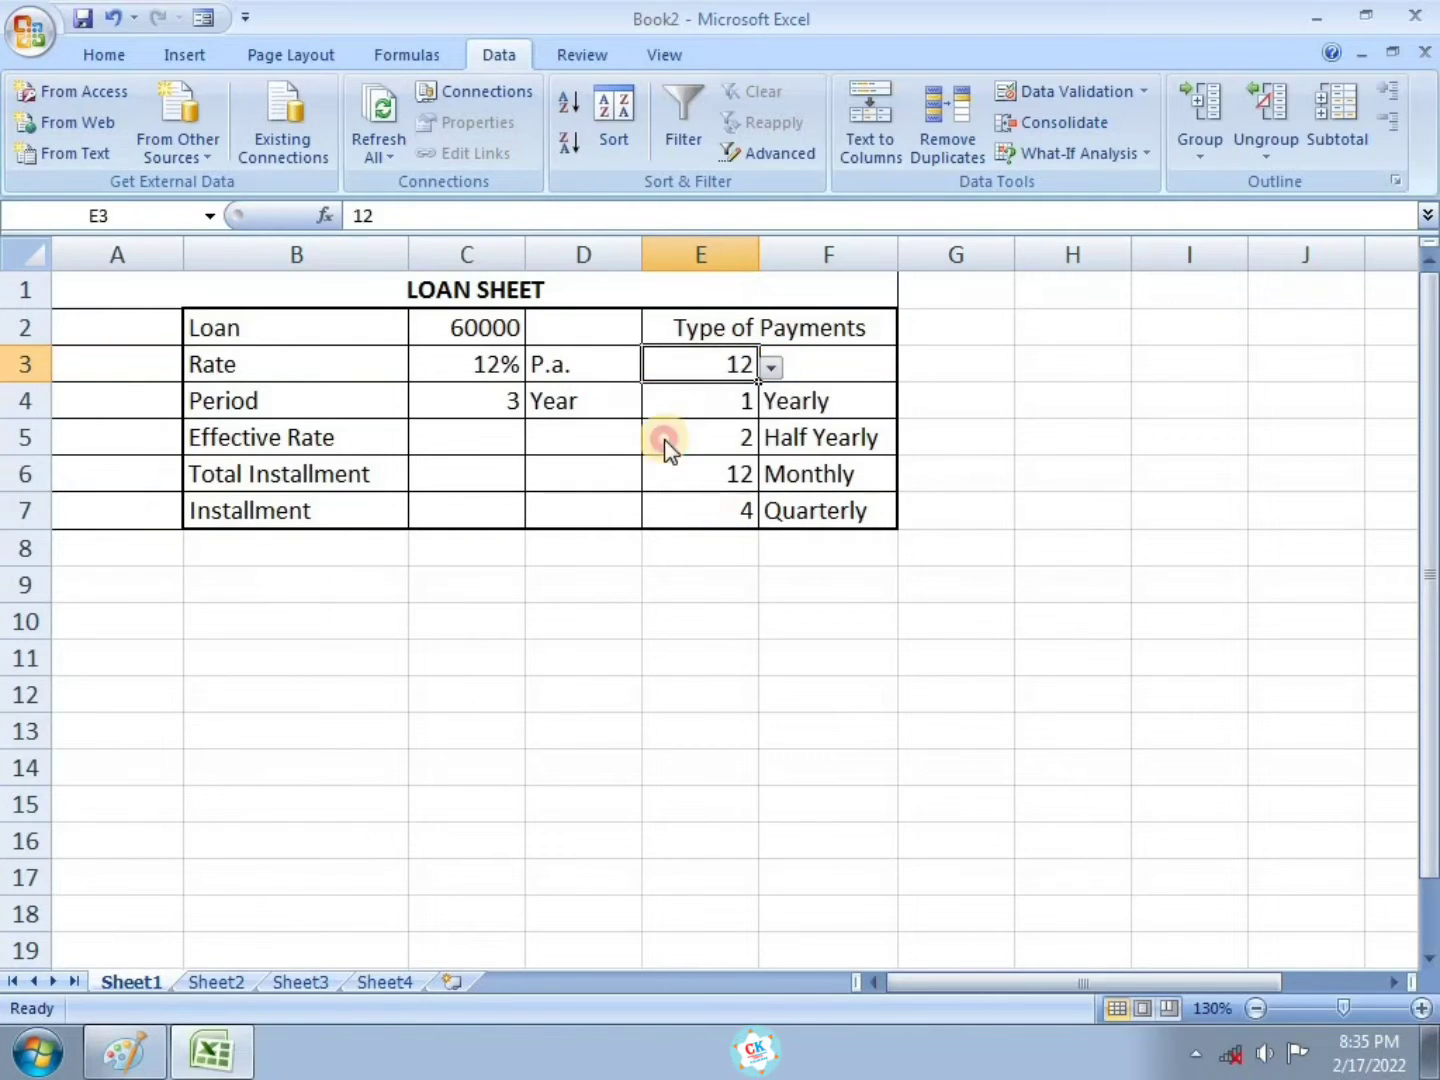
click(769, 368)
click(728, 446)
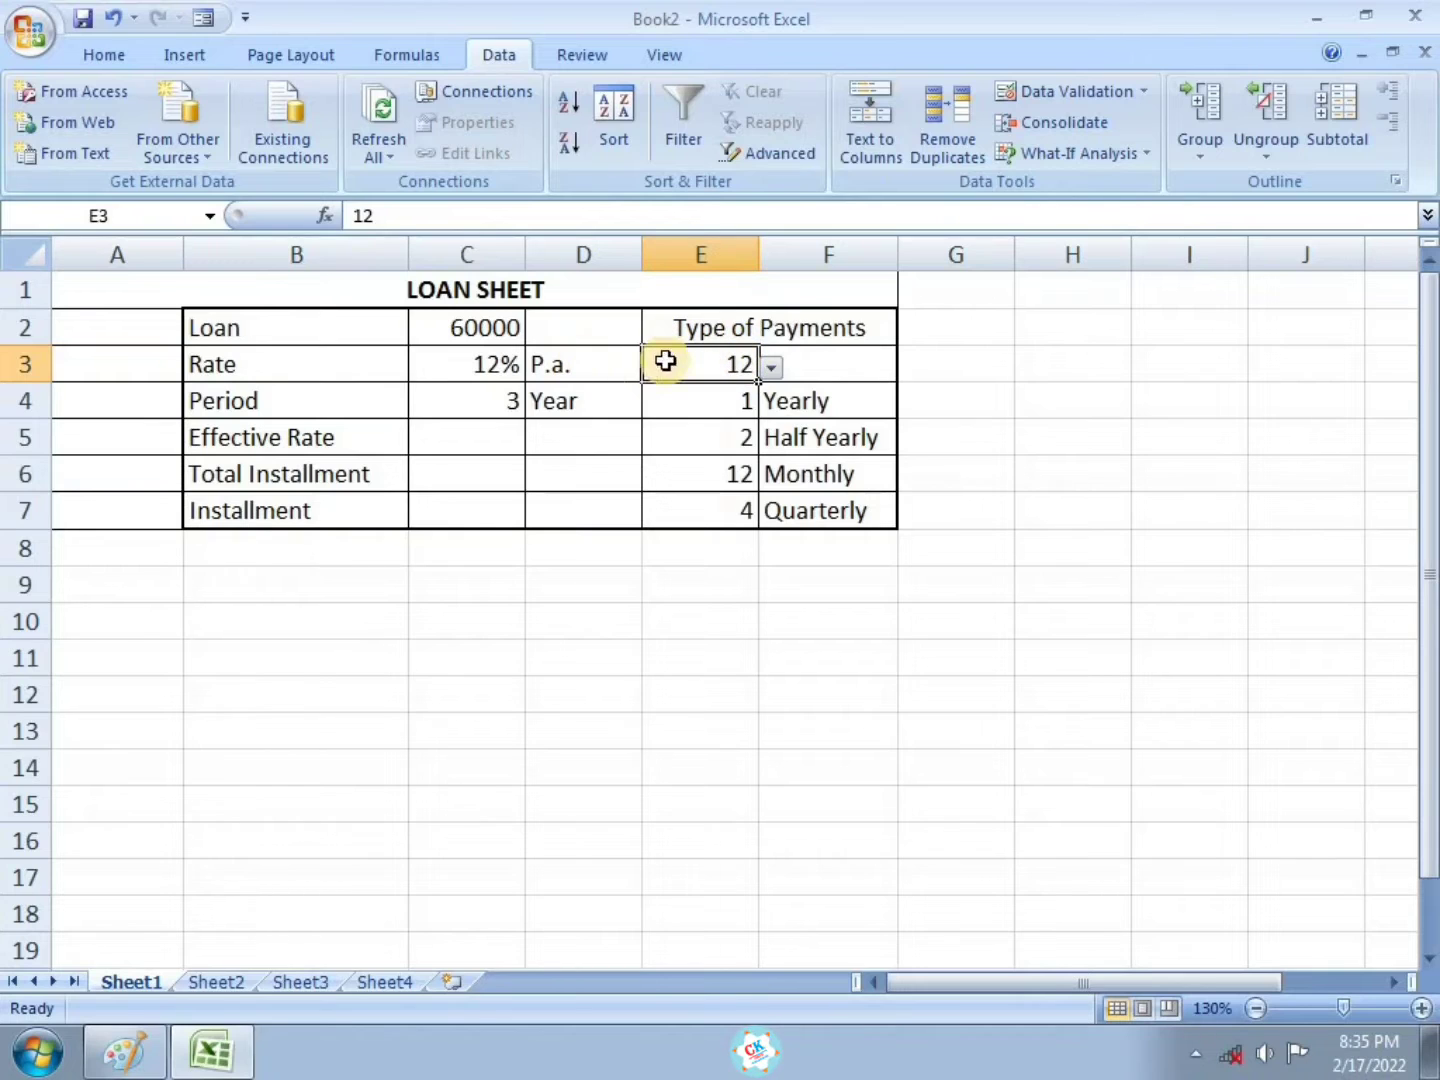
Calculate the Effective Rate in C5 with the formula =C3/E3
click(446, 446)
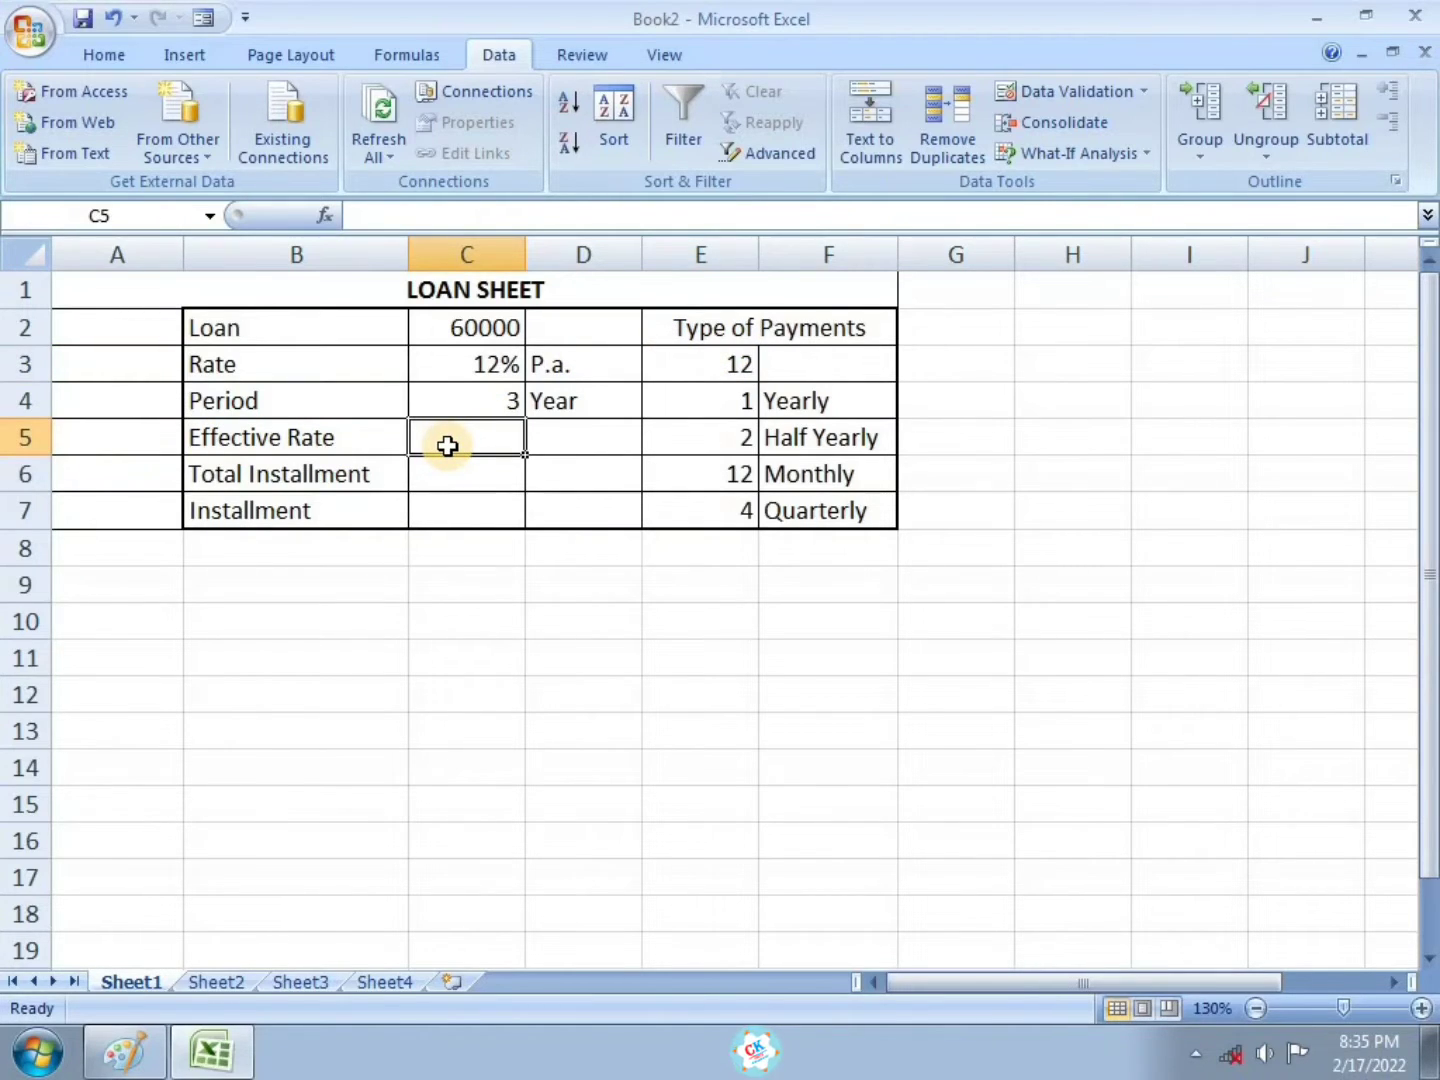
text(=)
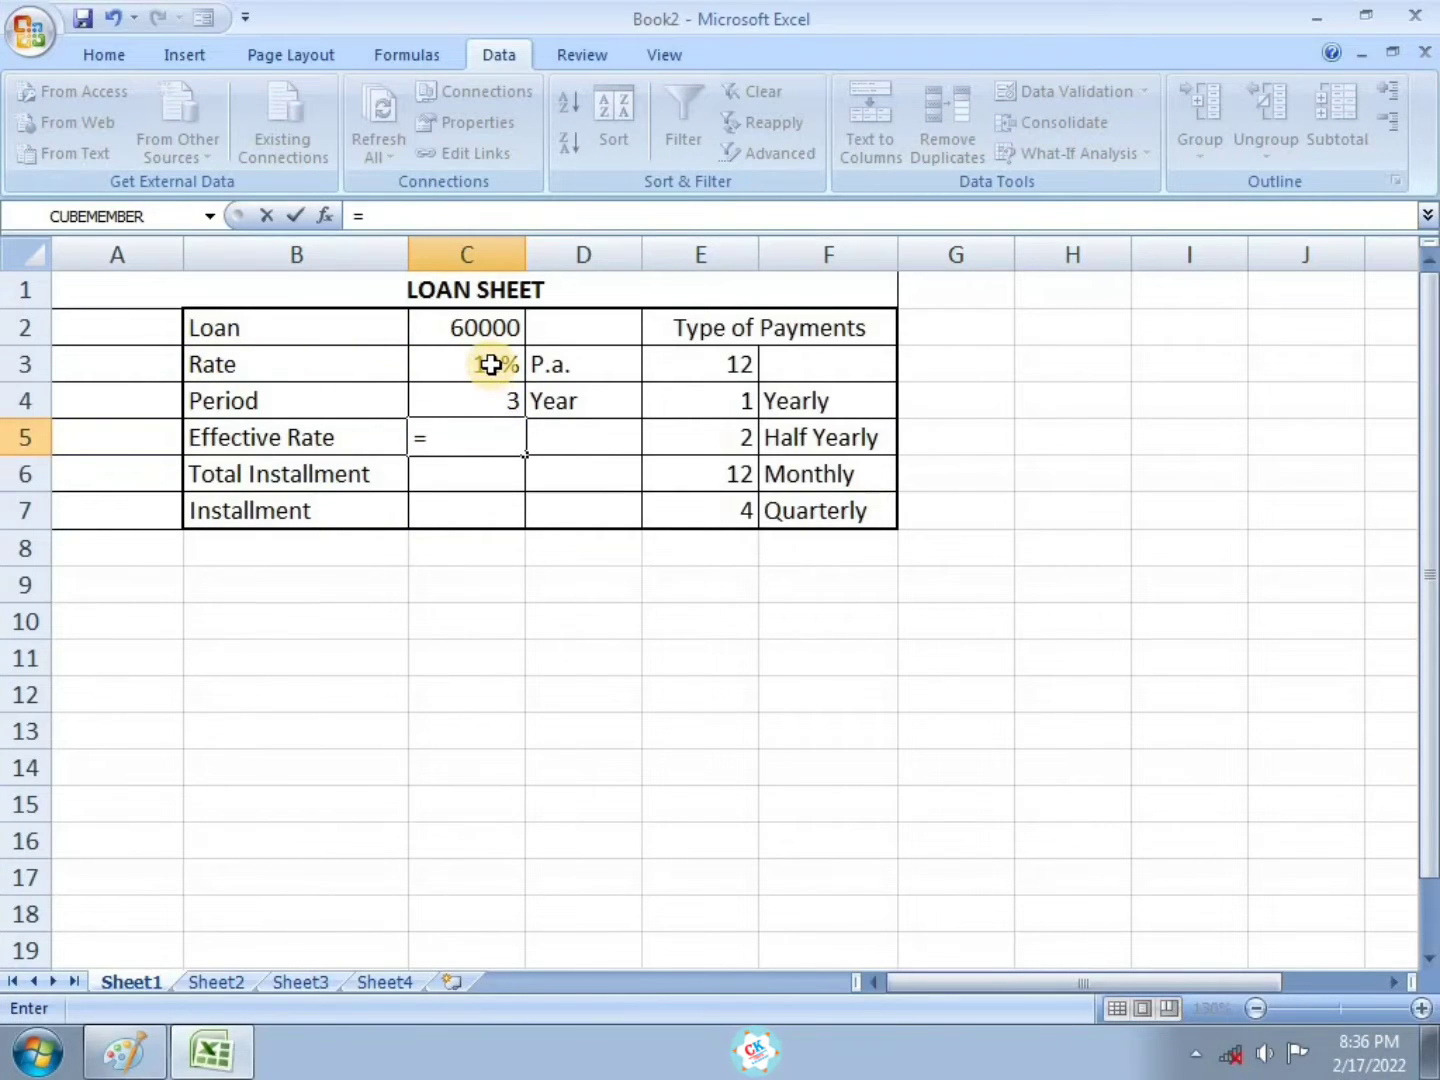
click(491, 364)
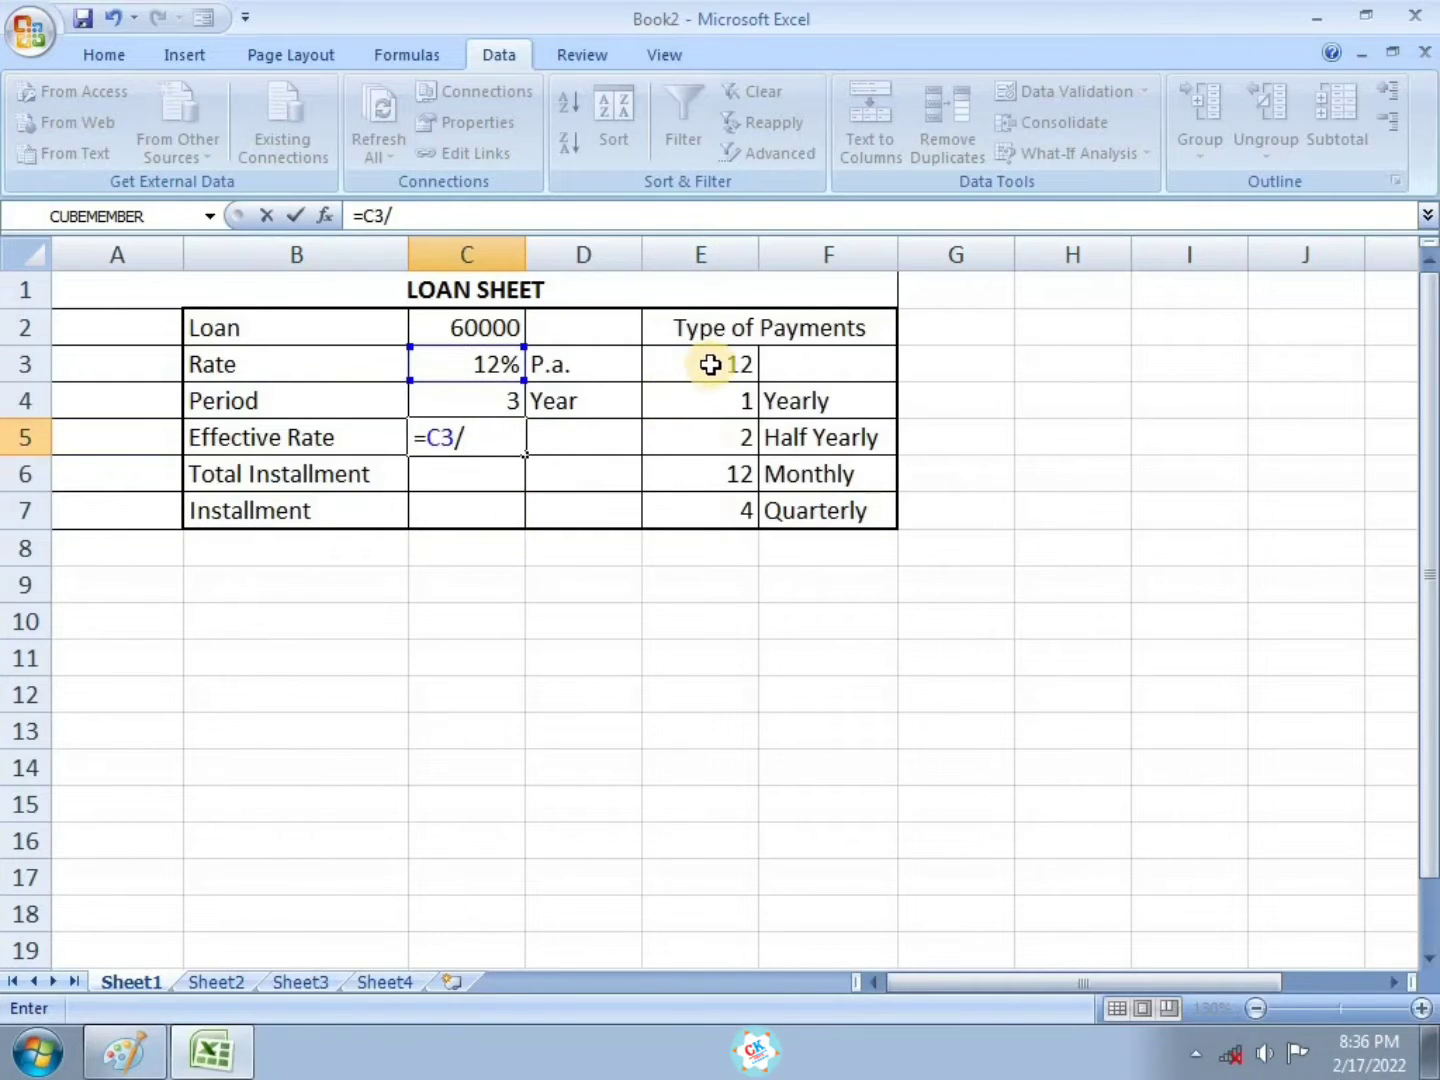
click(709, 367)
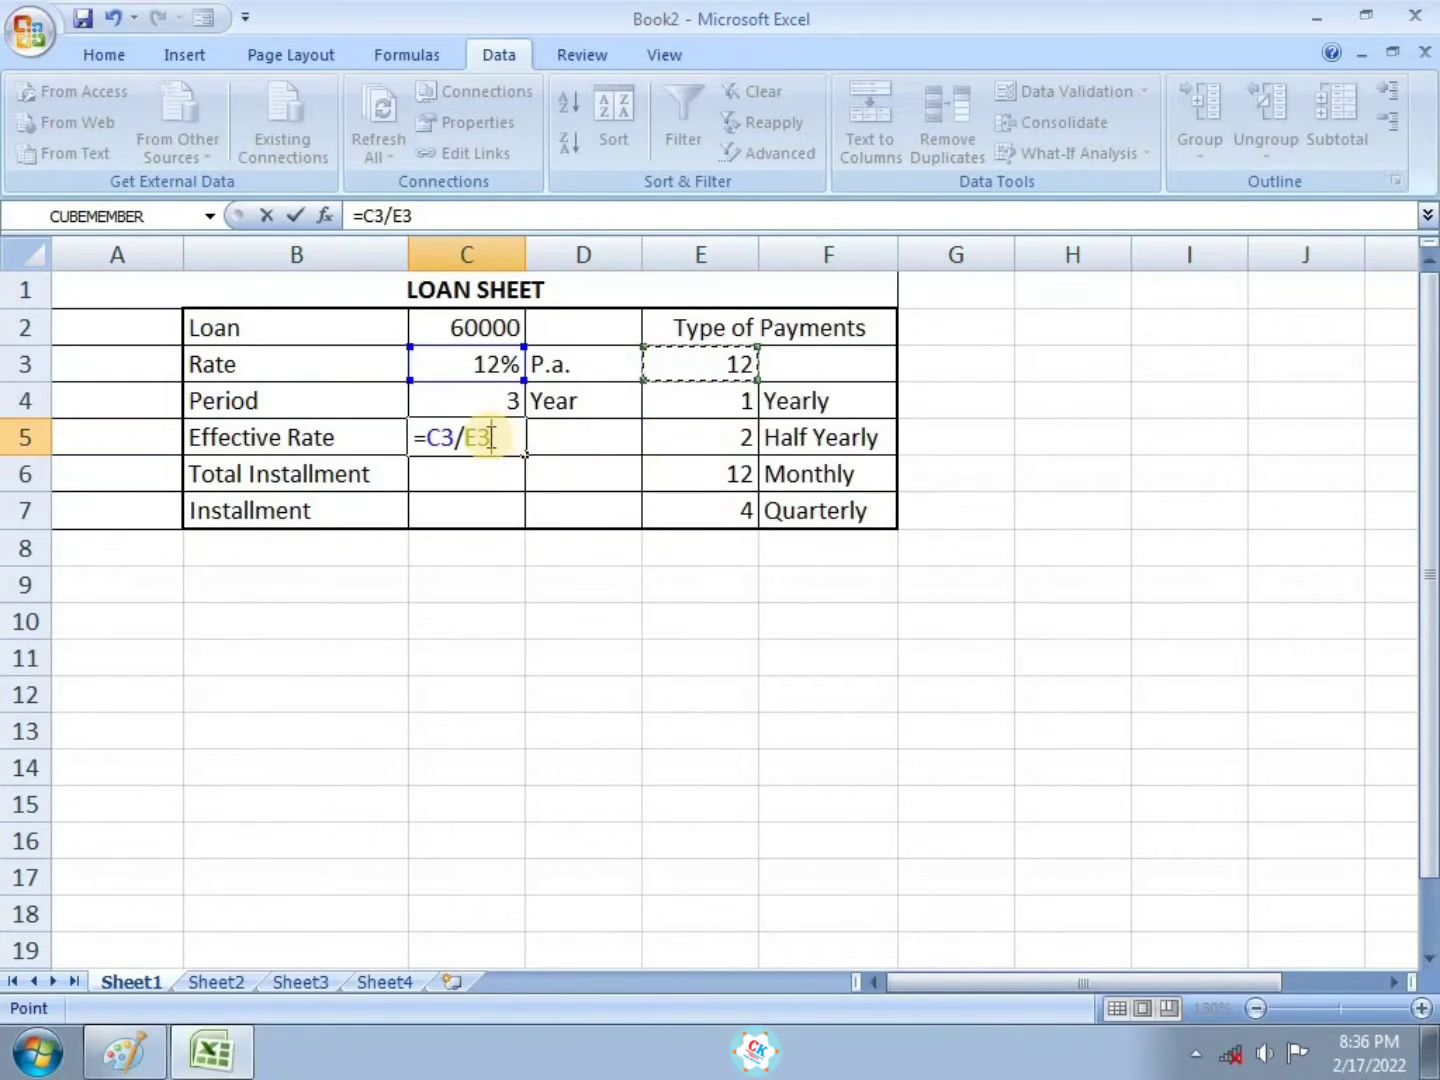
key(Return)
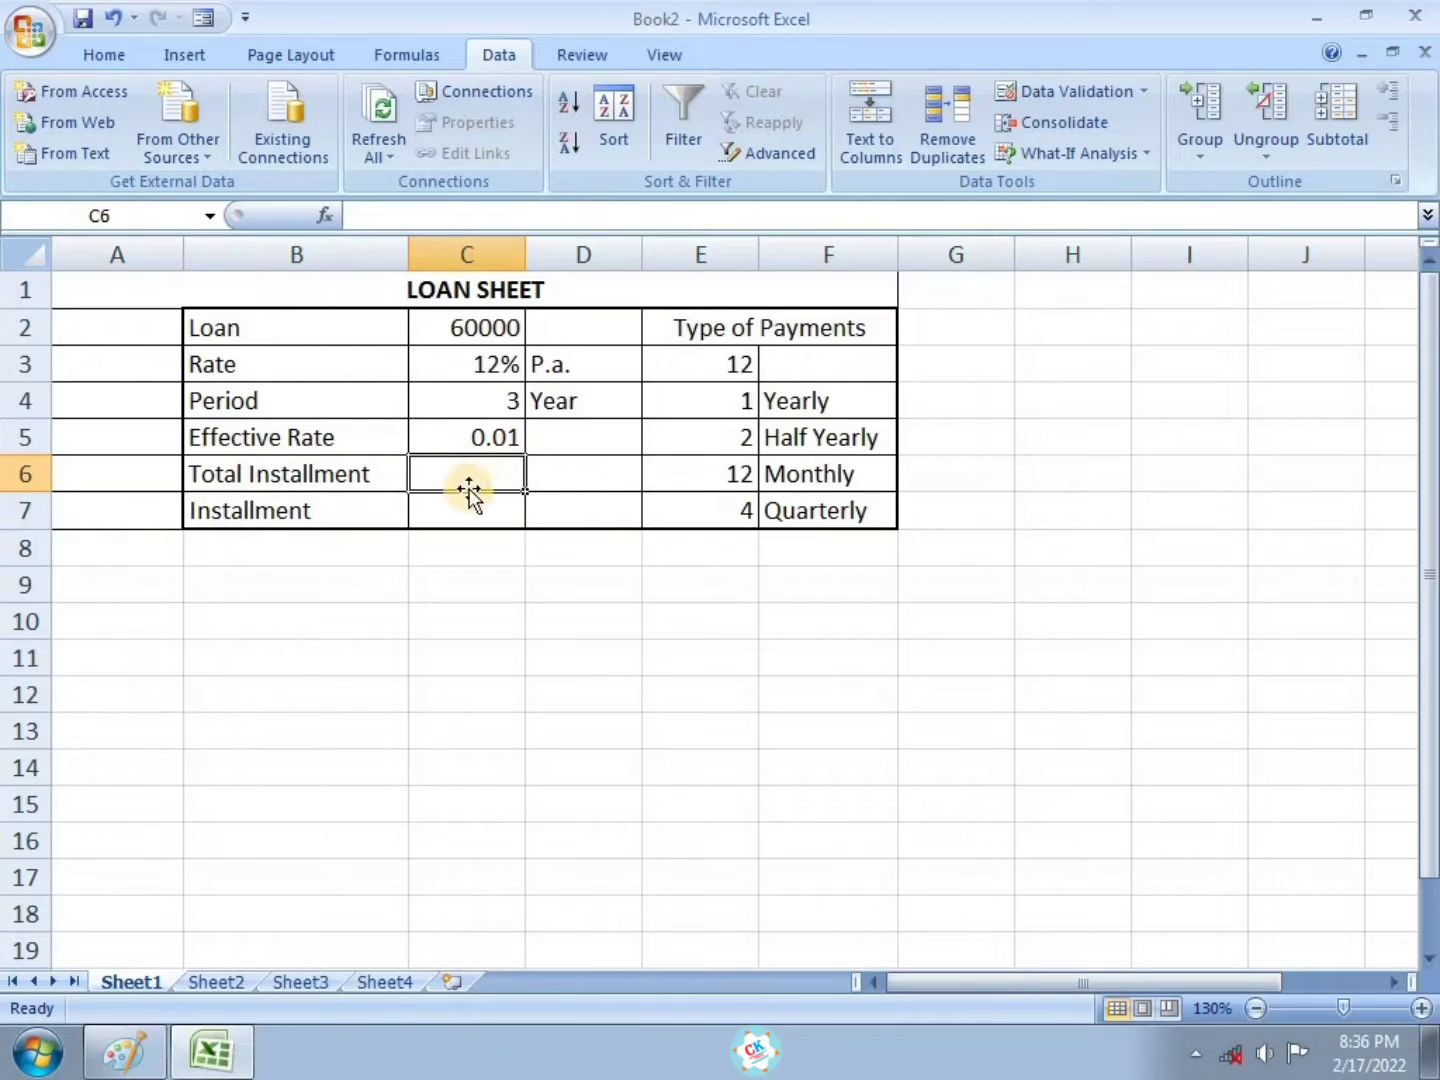
Calculate the Total Installment in C6 with the formula =C4*E3
text(=)
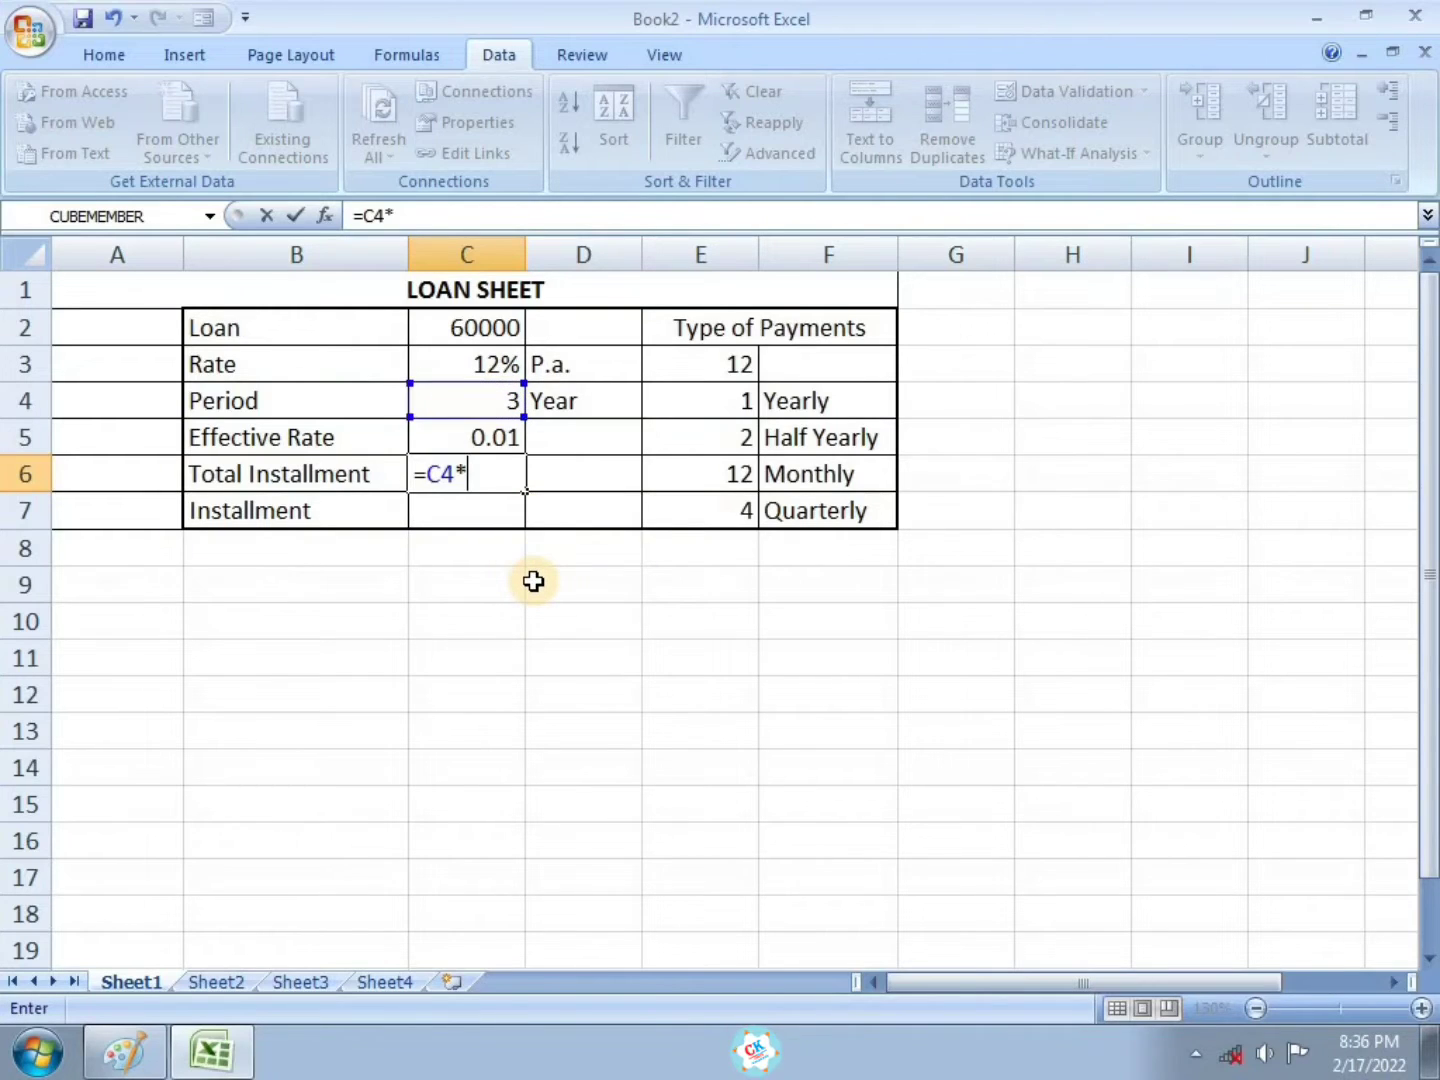
click(715, 368)
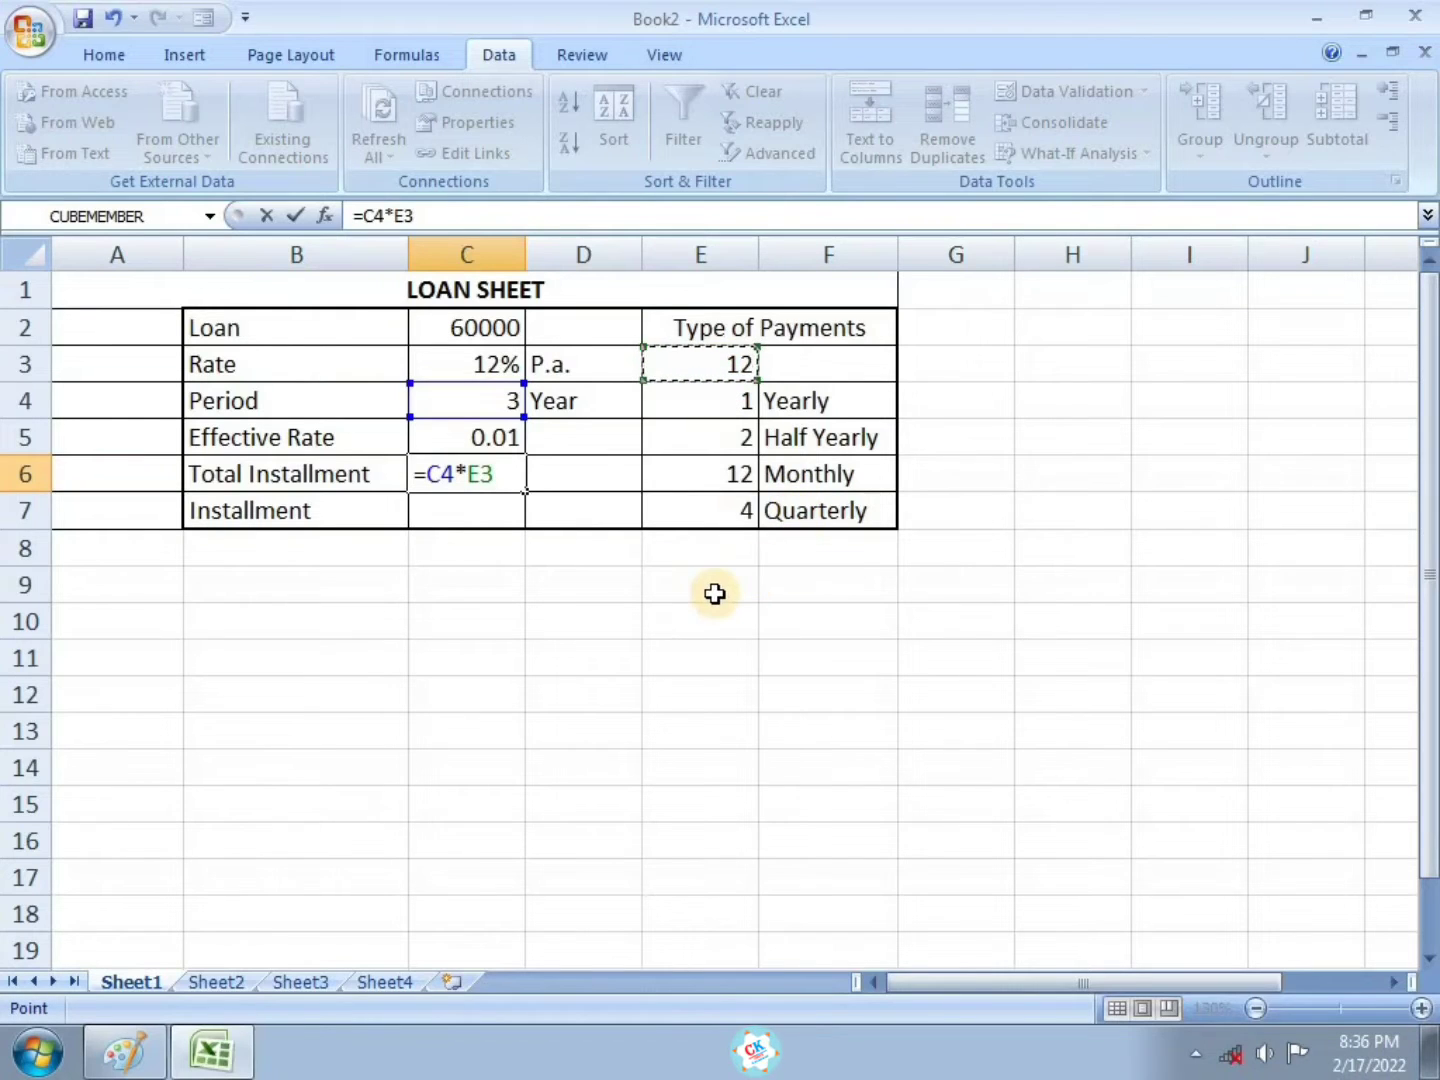
key(Return)
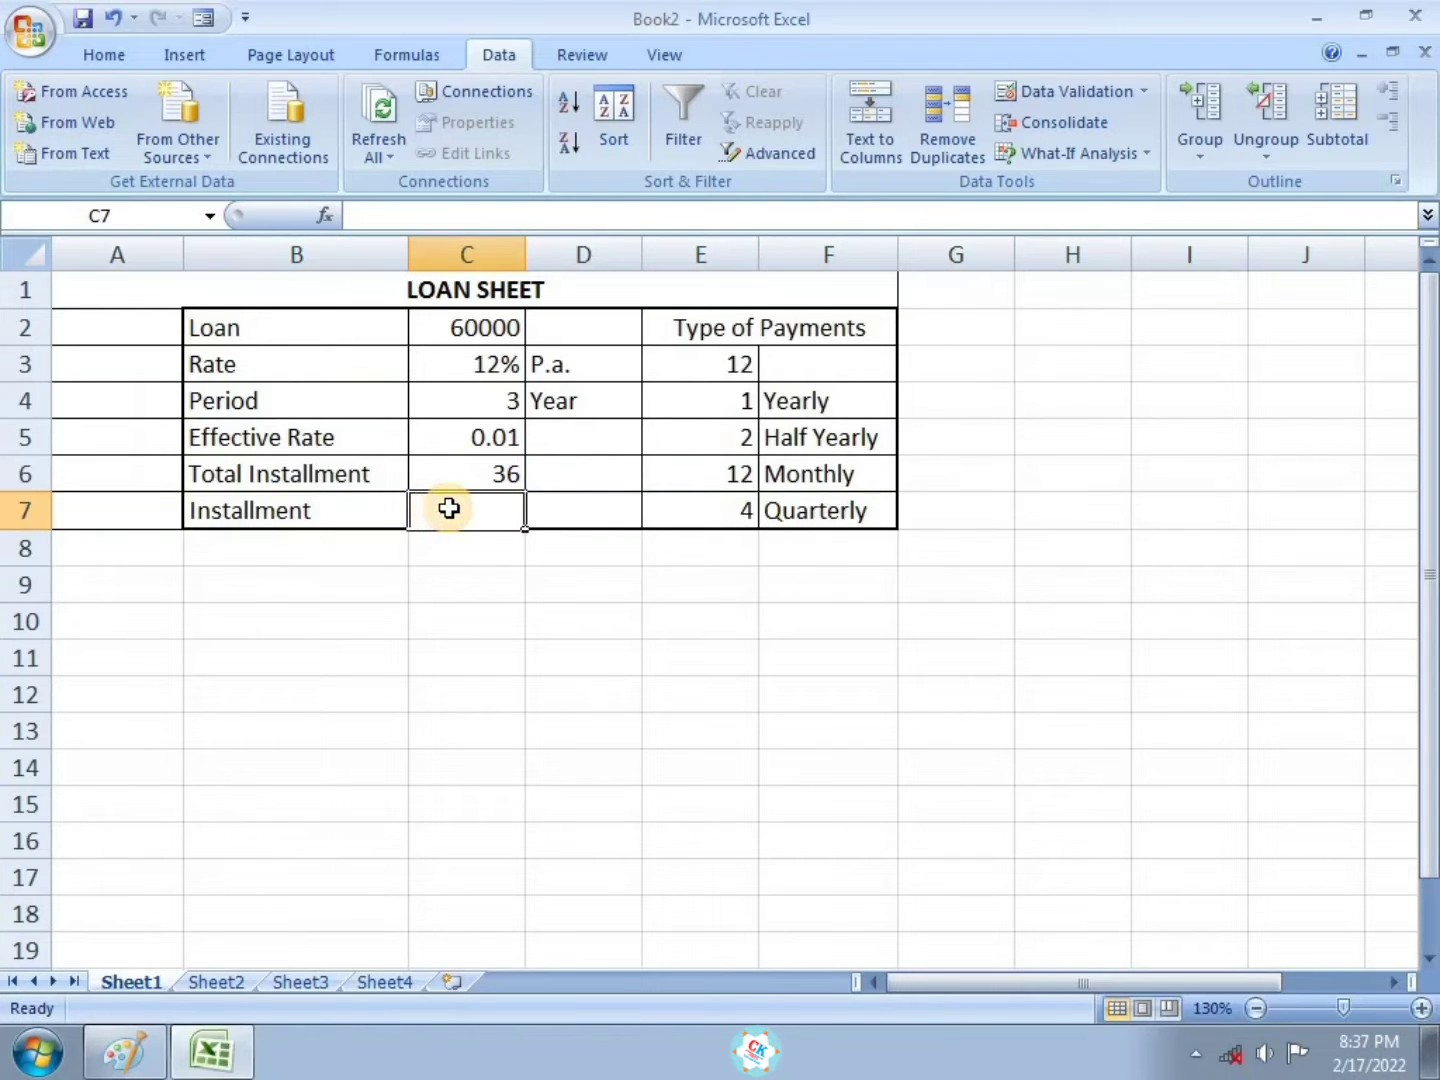
Calculate the Installment in C7 with the formula =PMT(C5,C6,-C2)
text(=)
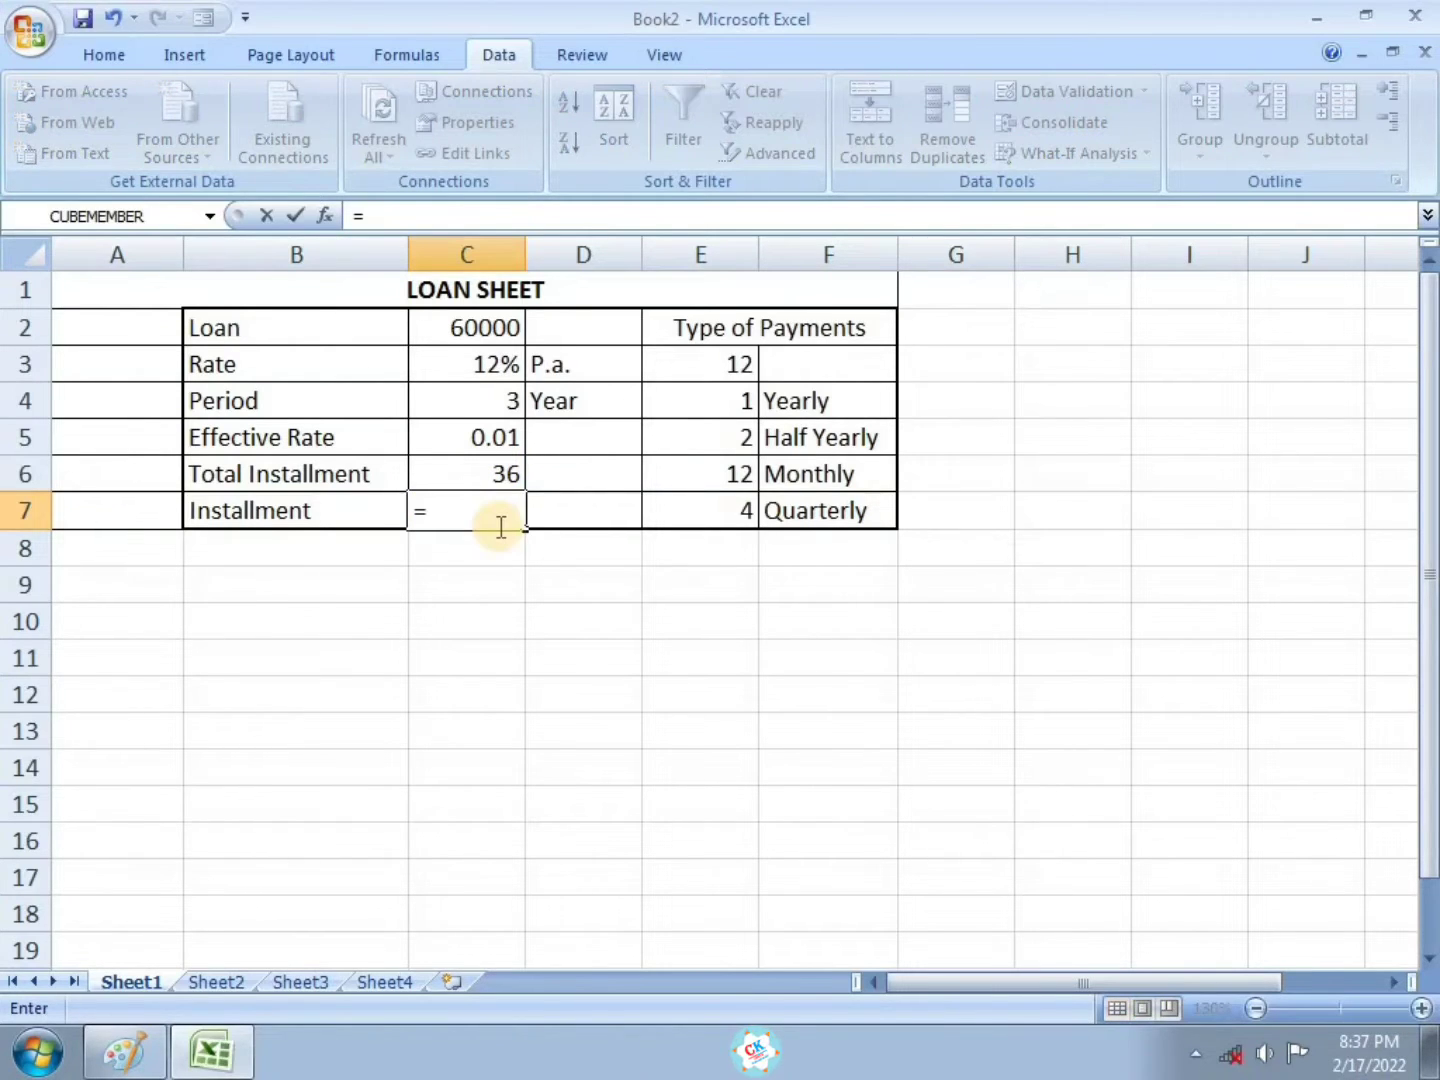
text(PM)
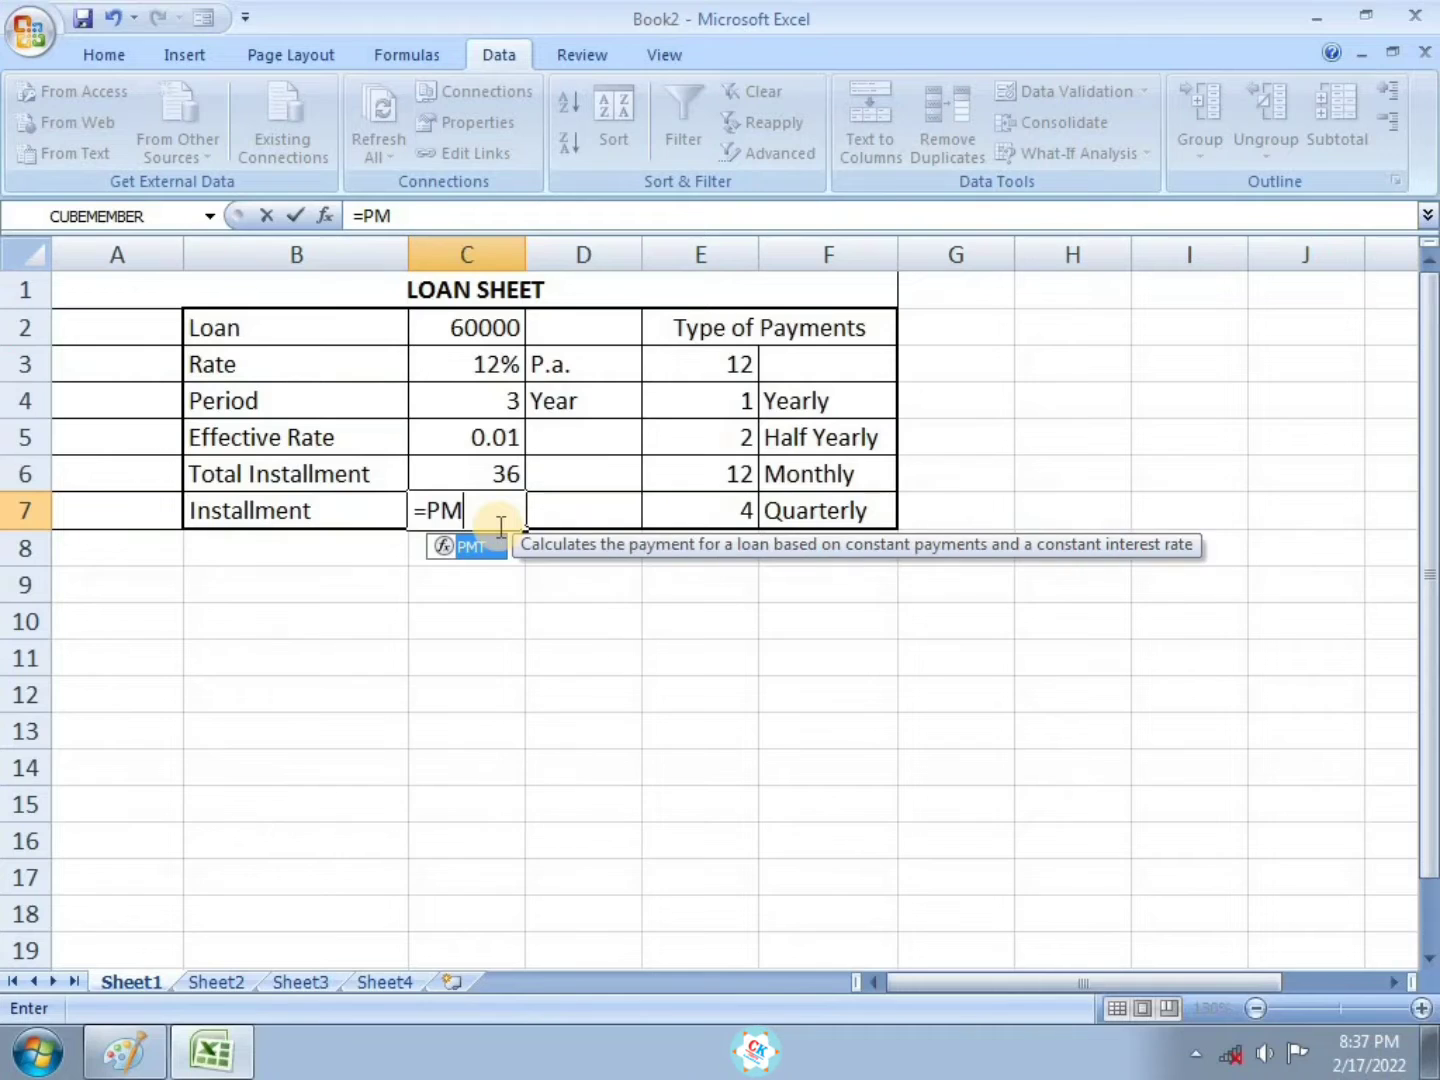
text(T)
double_click(470, 547)
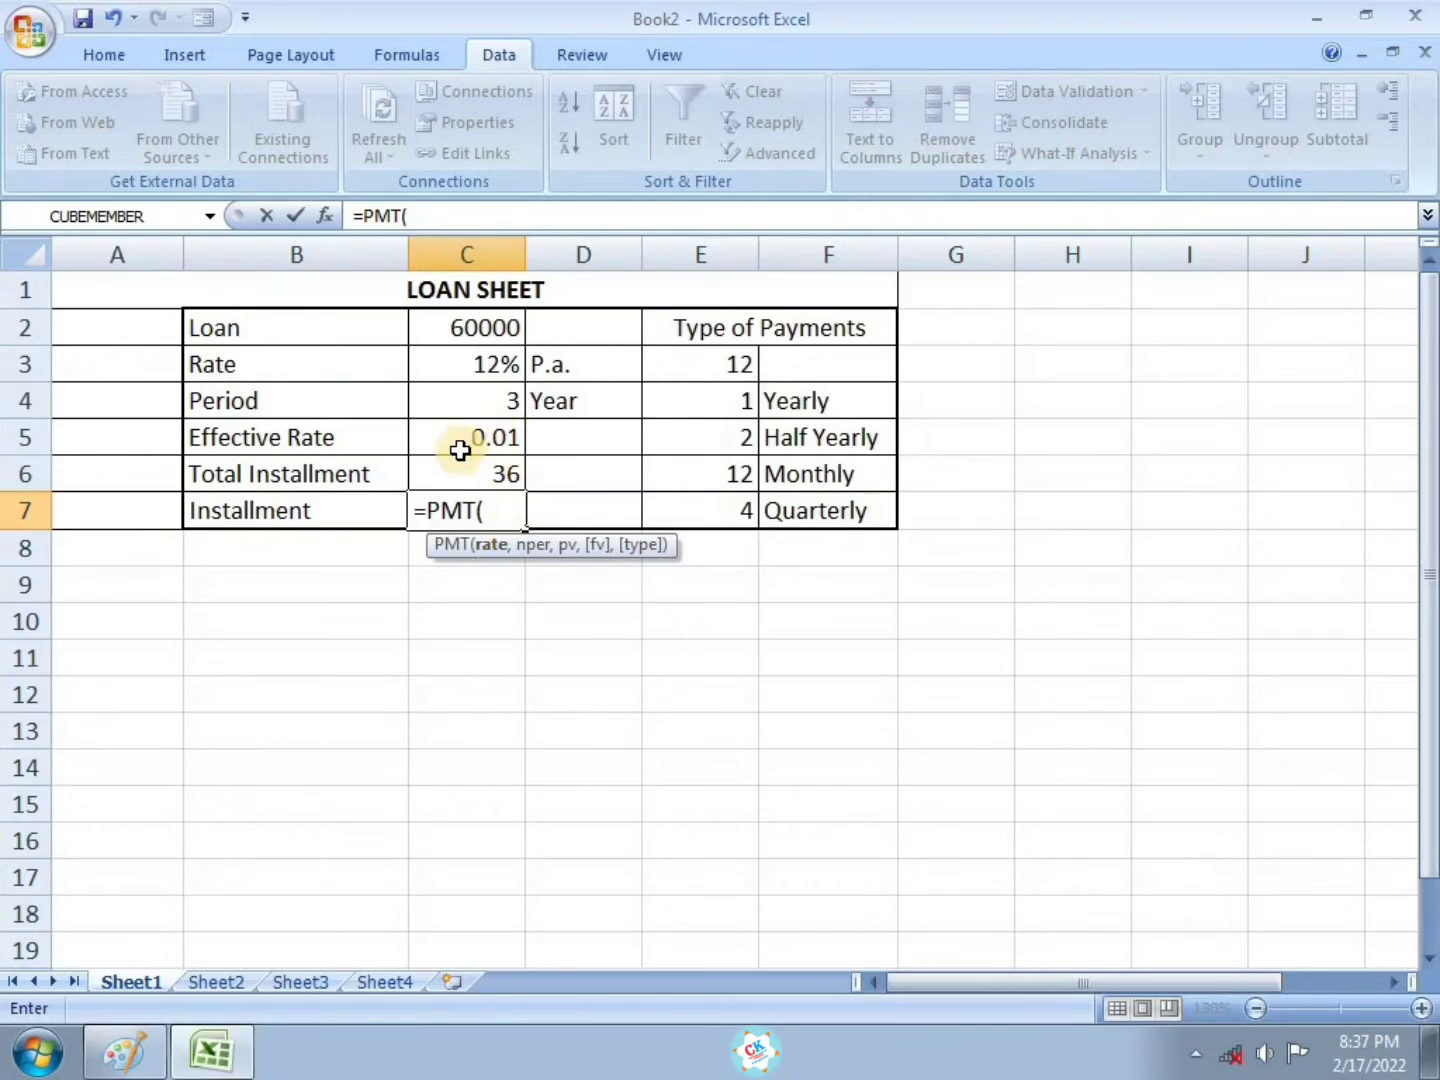
click(495, 441)
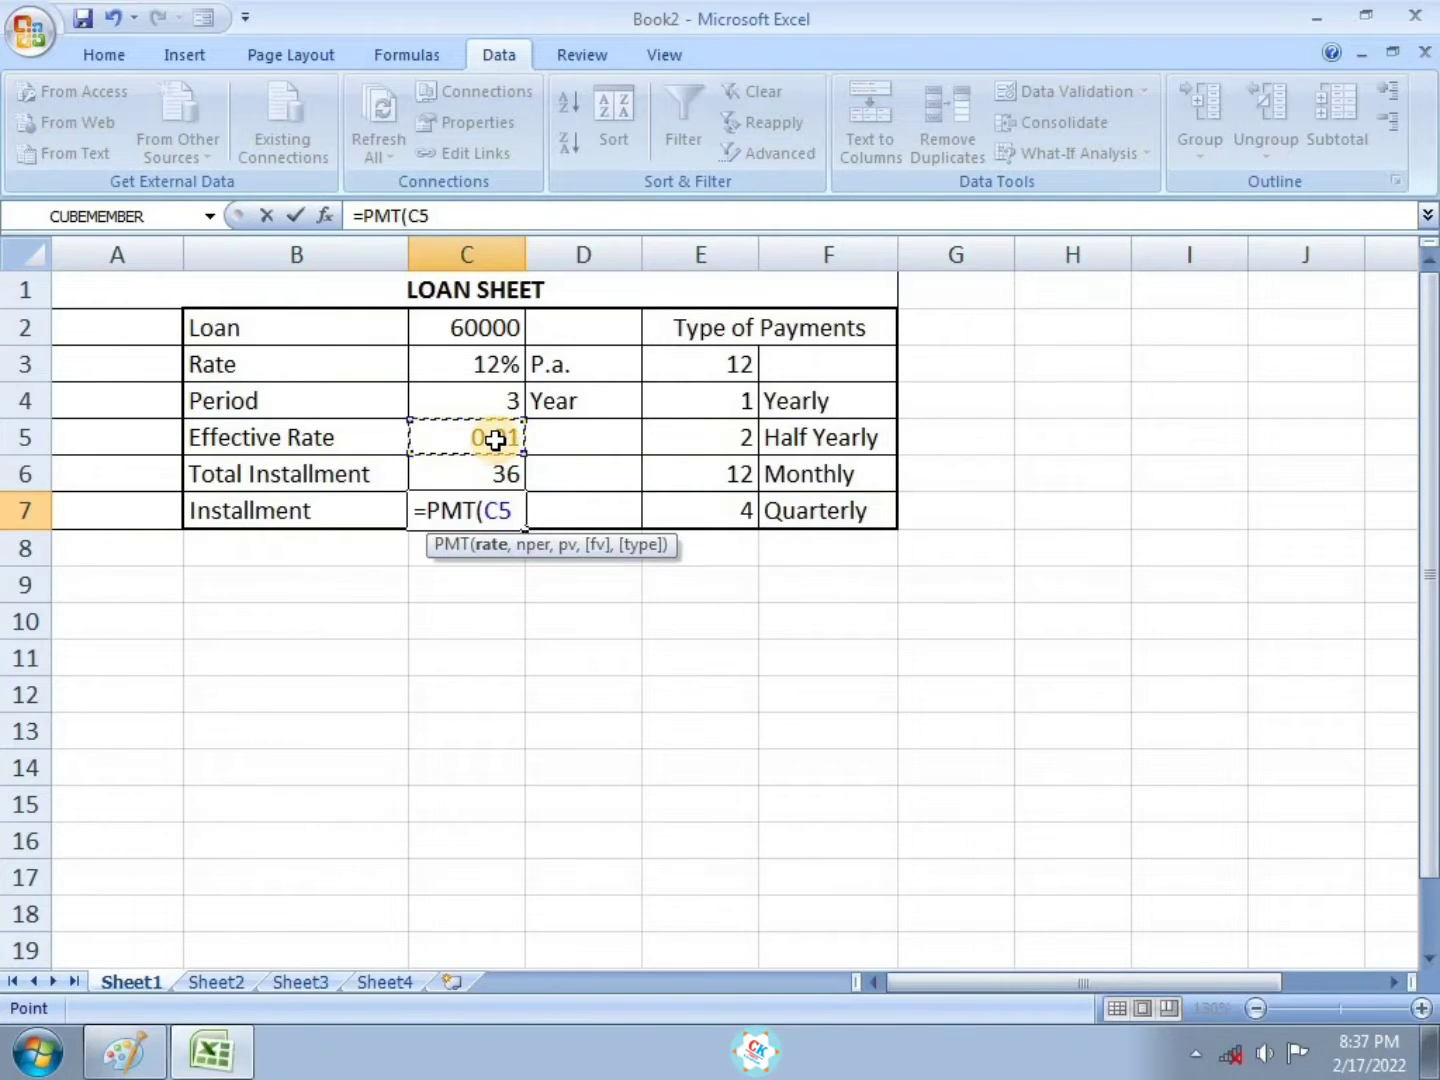
text(,)
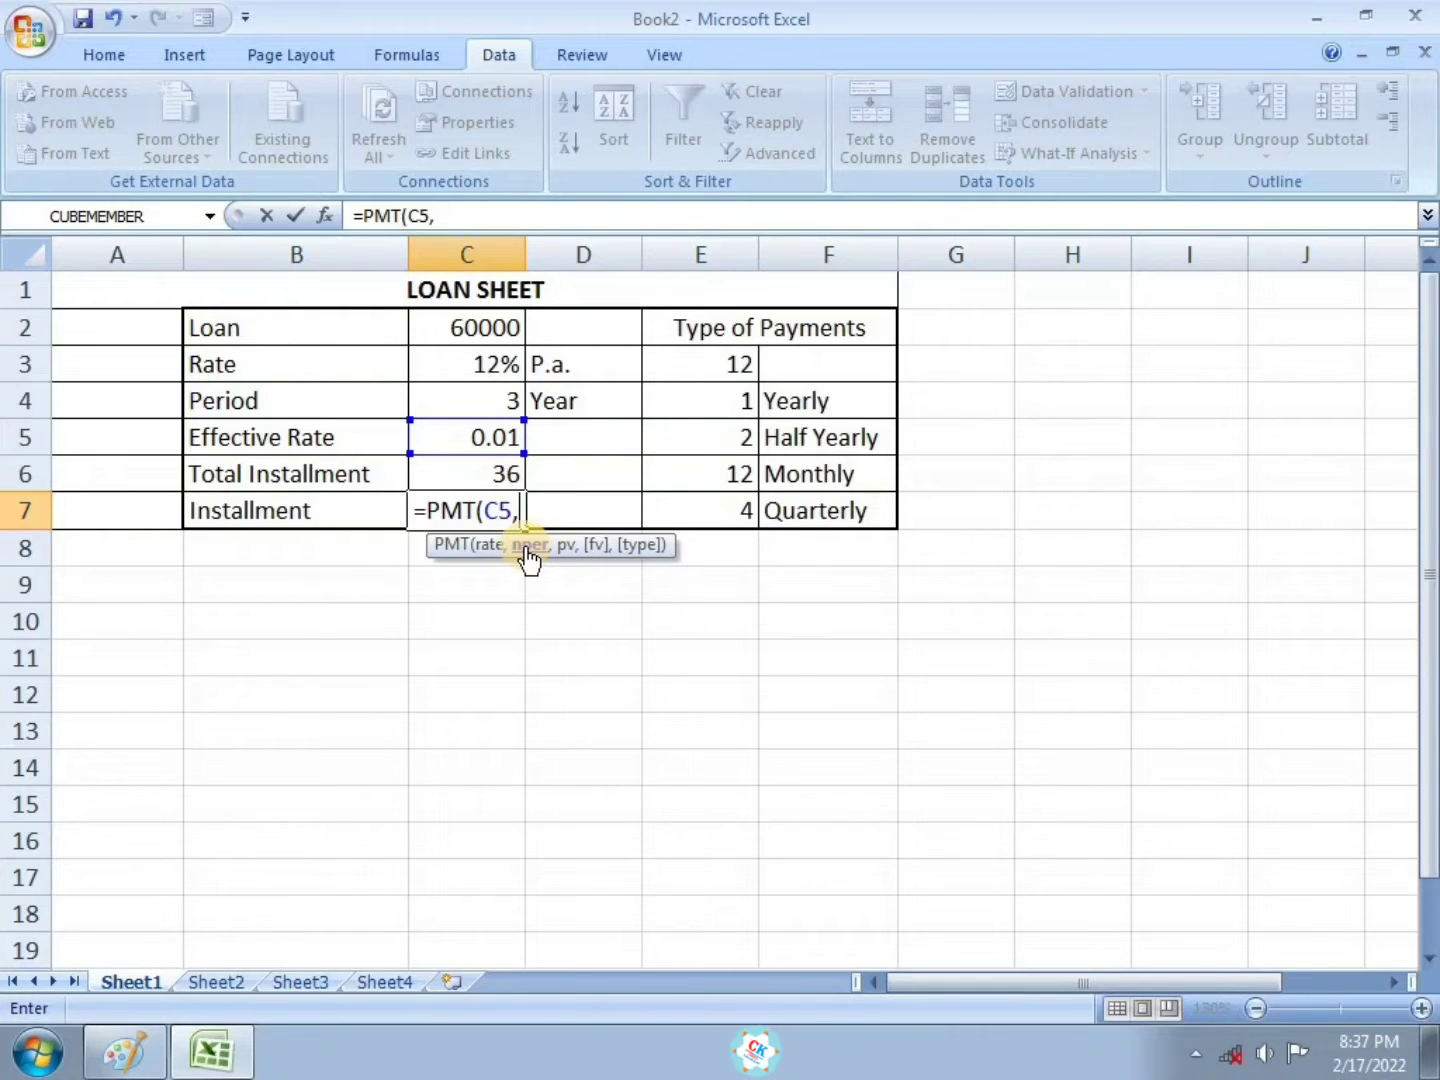
click(478, 473)
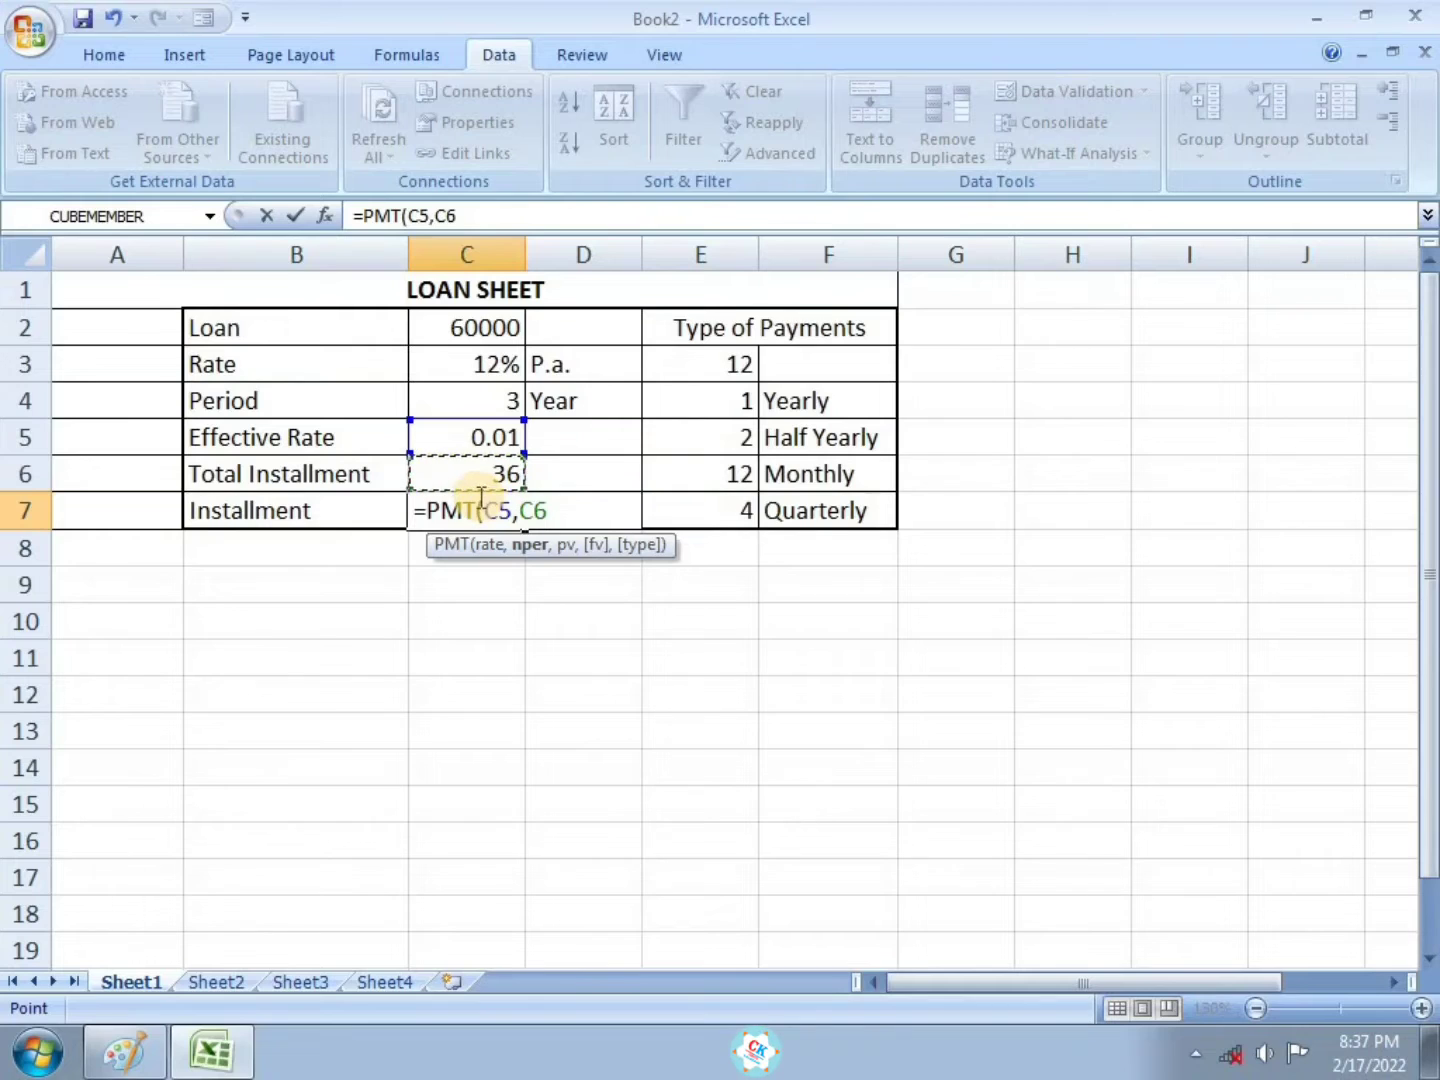
text(,)
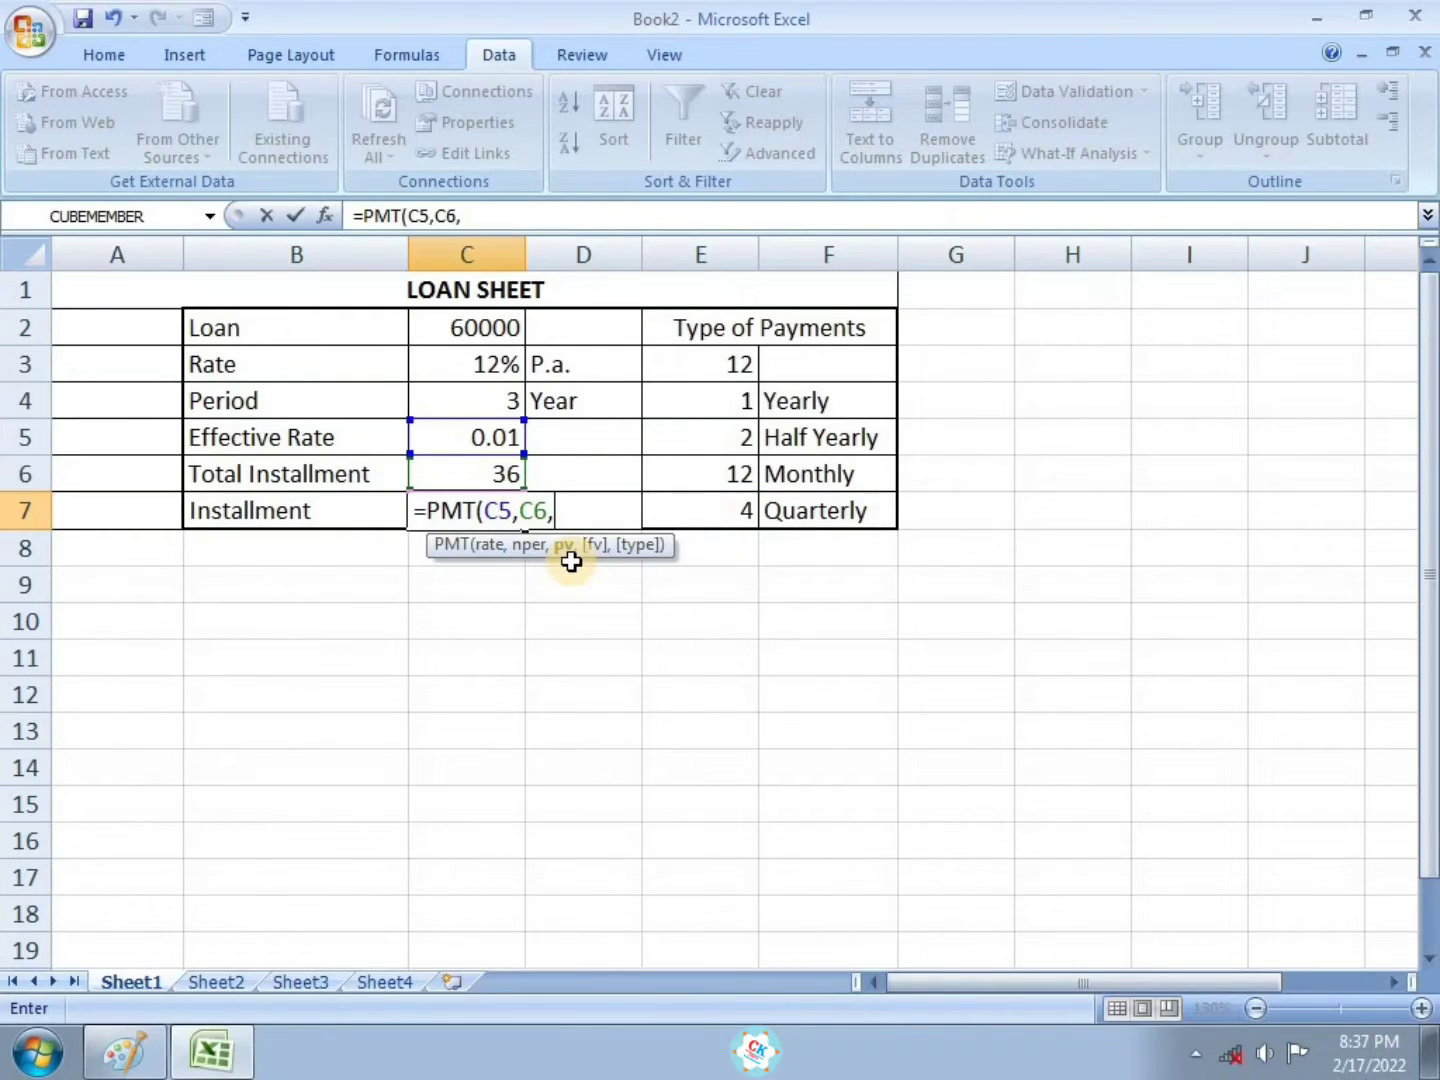
text(-)
click(487, 329)
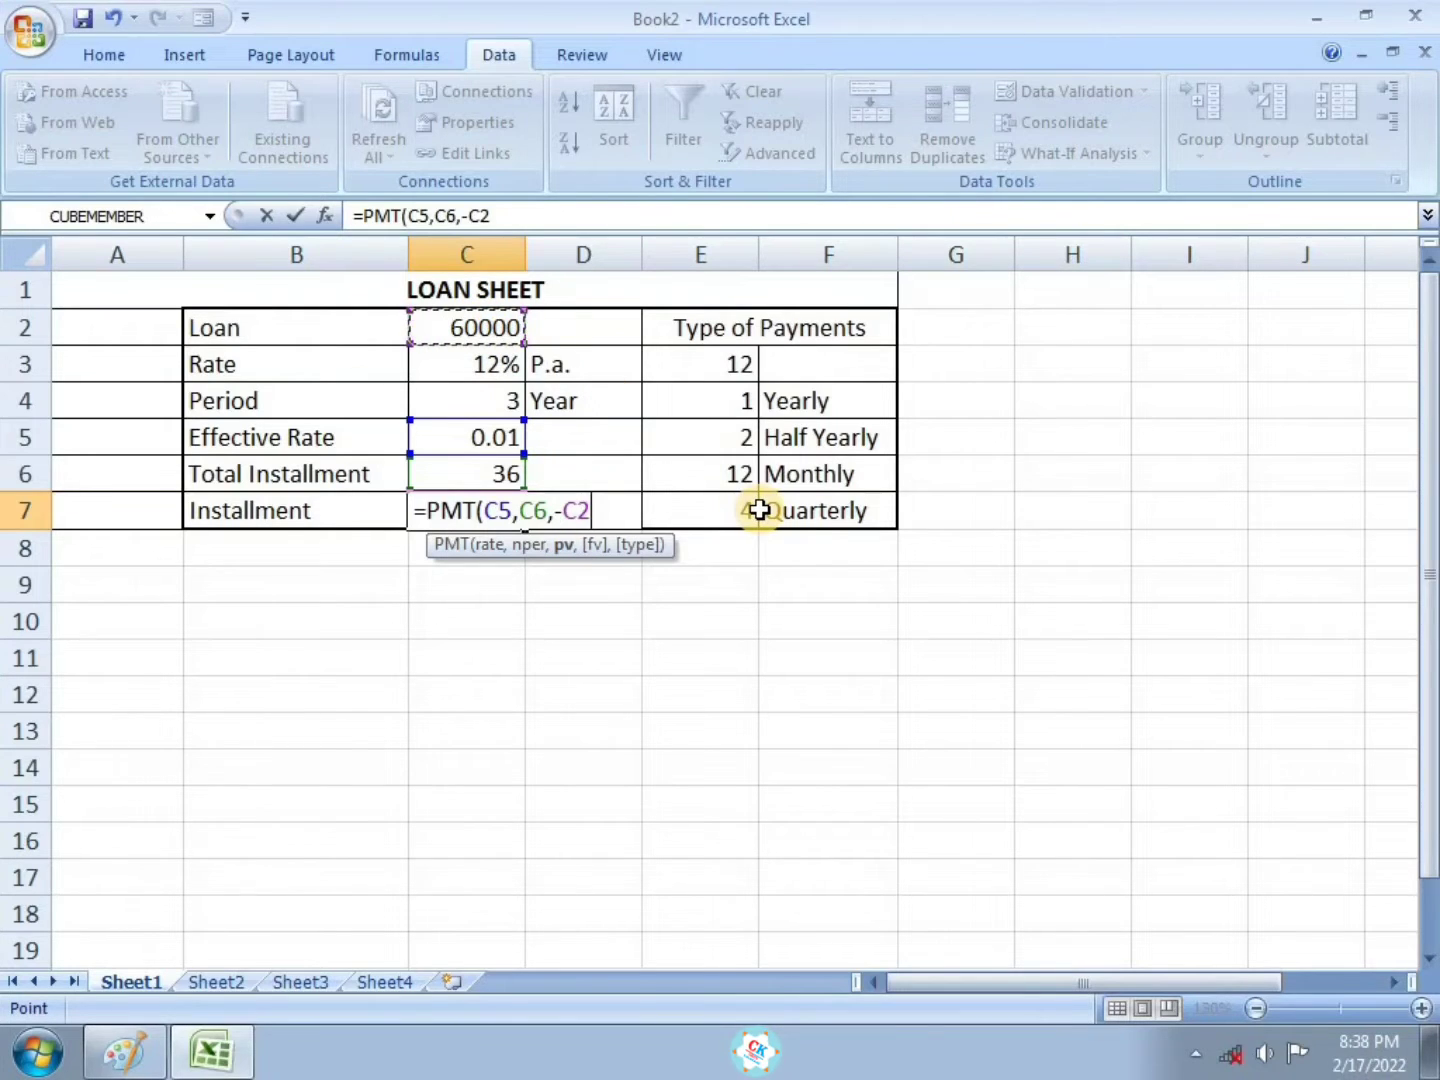
text())
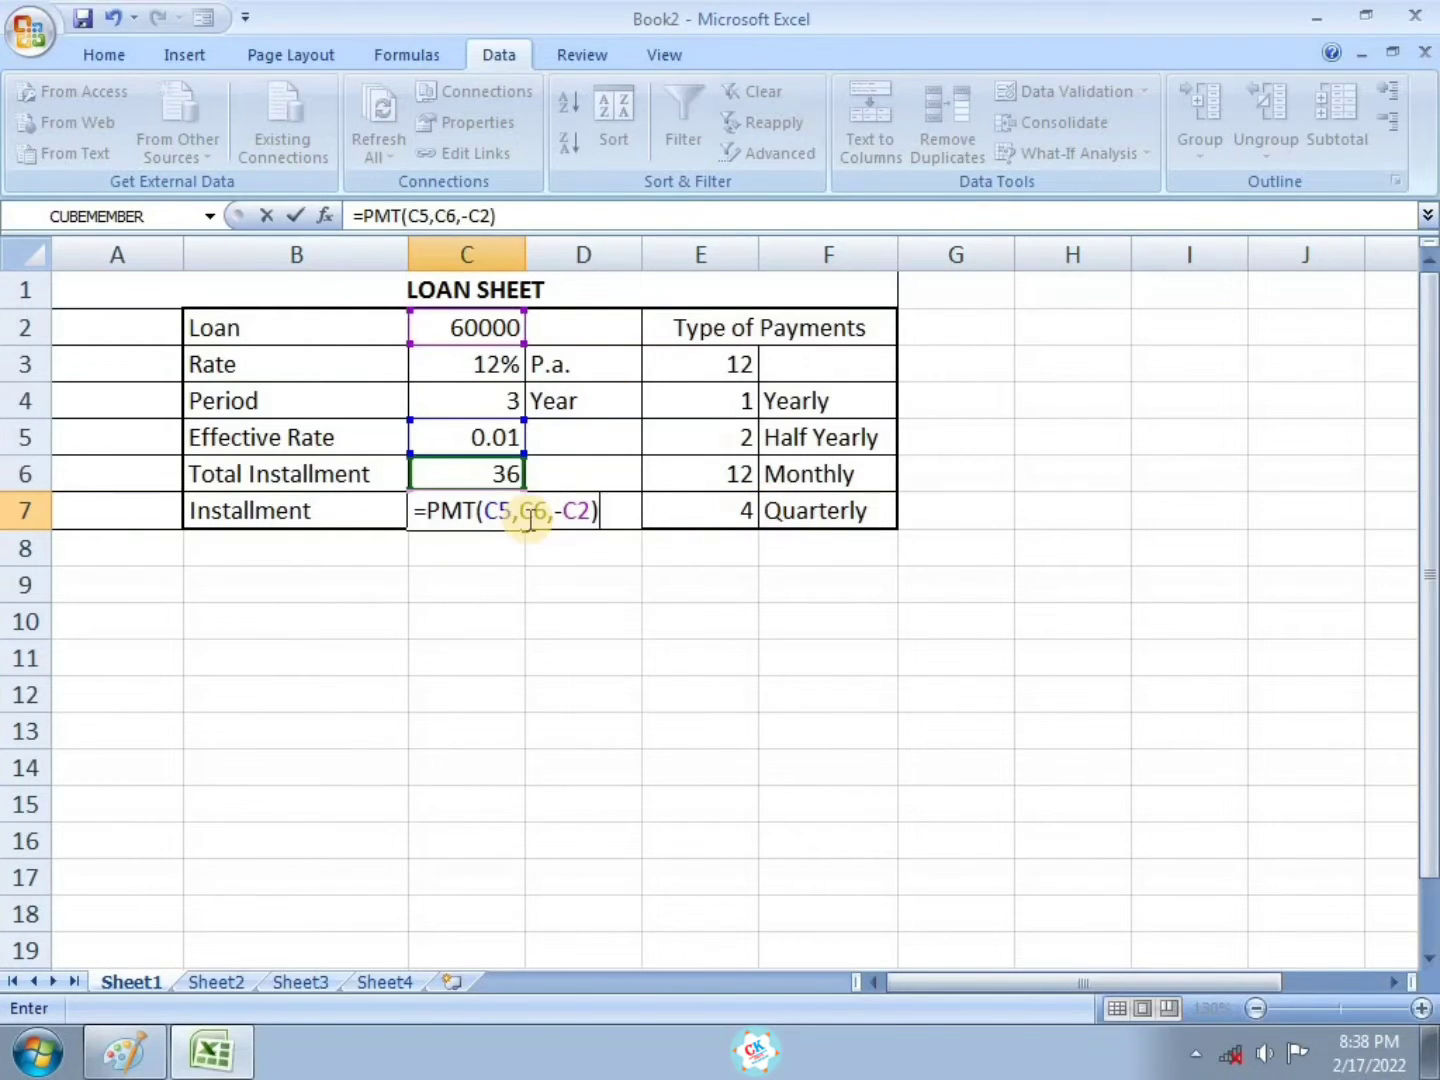
key(Return)
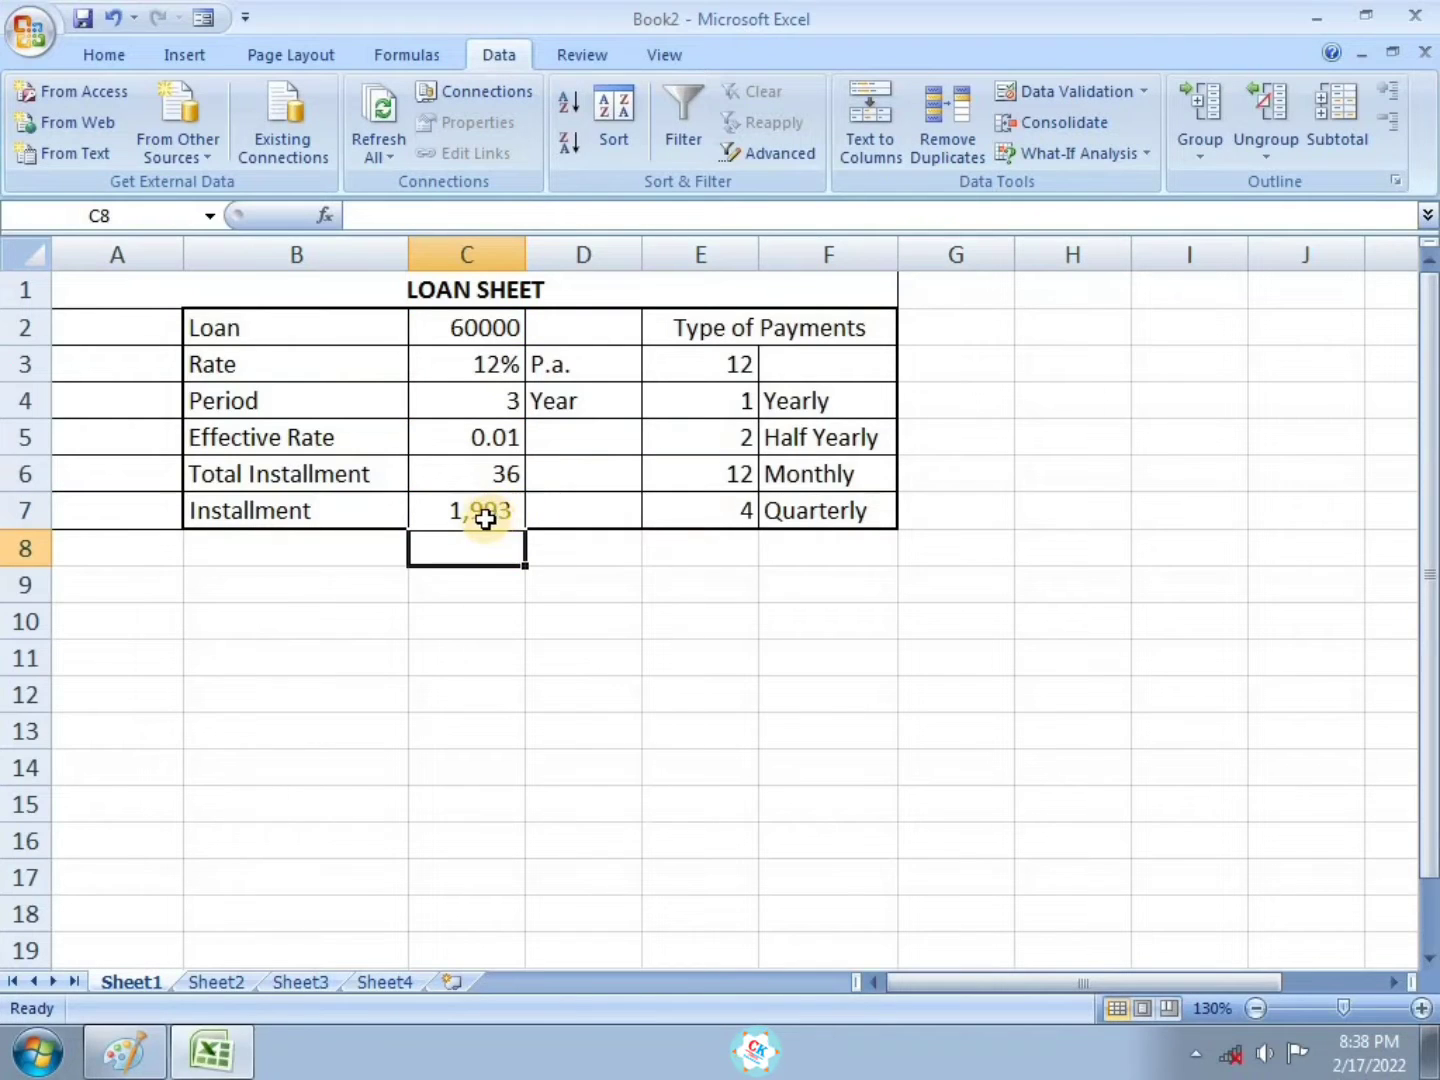
Review the Effective Rate, Total Installment and Installment formulas in C5 to C7
click(486, 518)
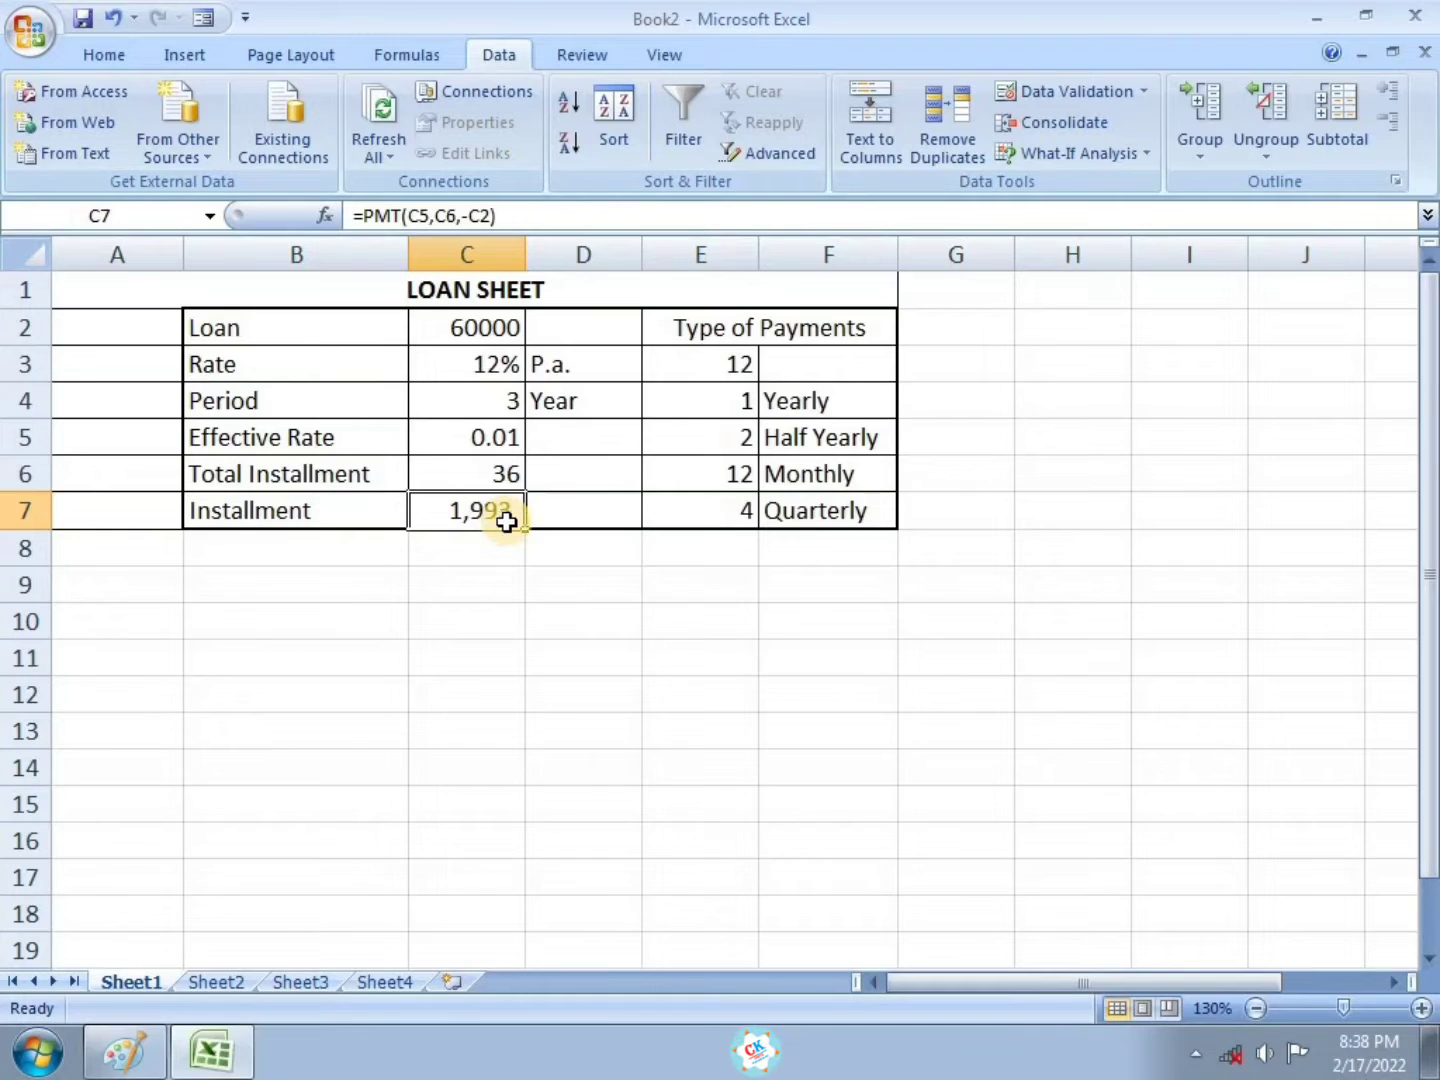
click(1420, 1008)
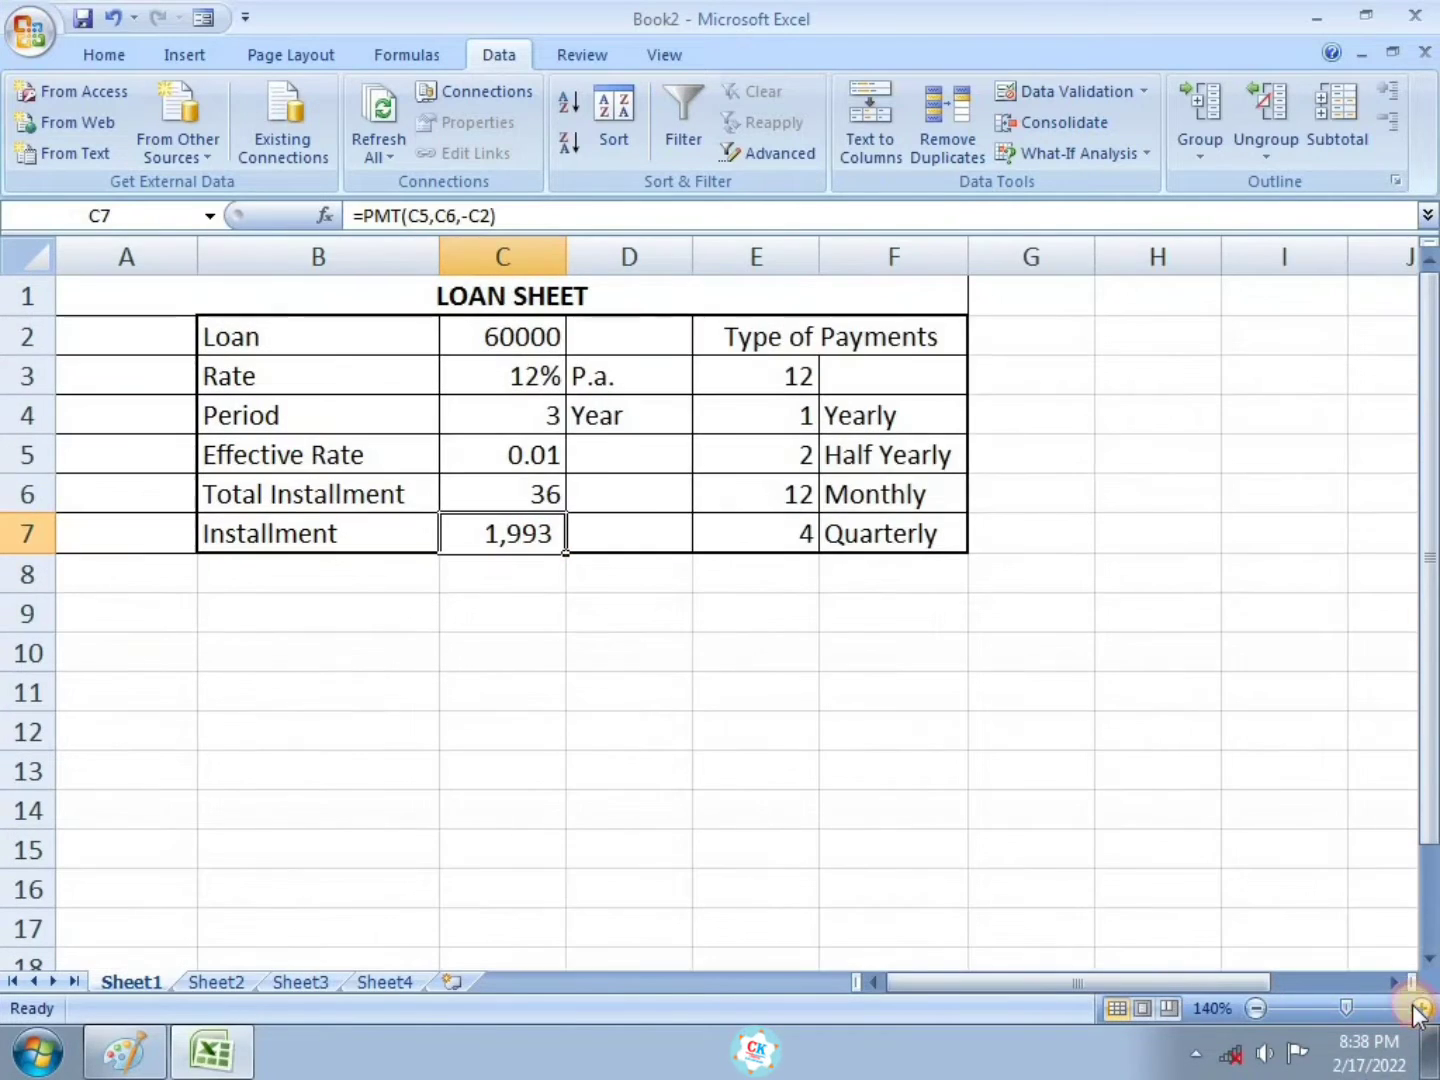
click(530, 457)
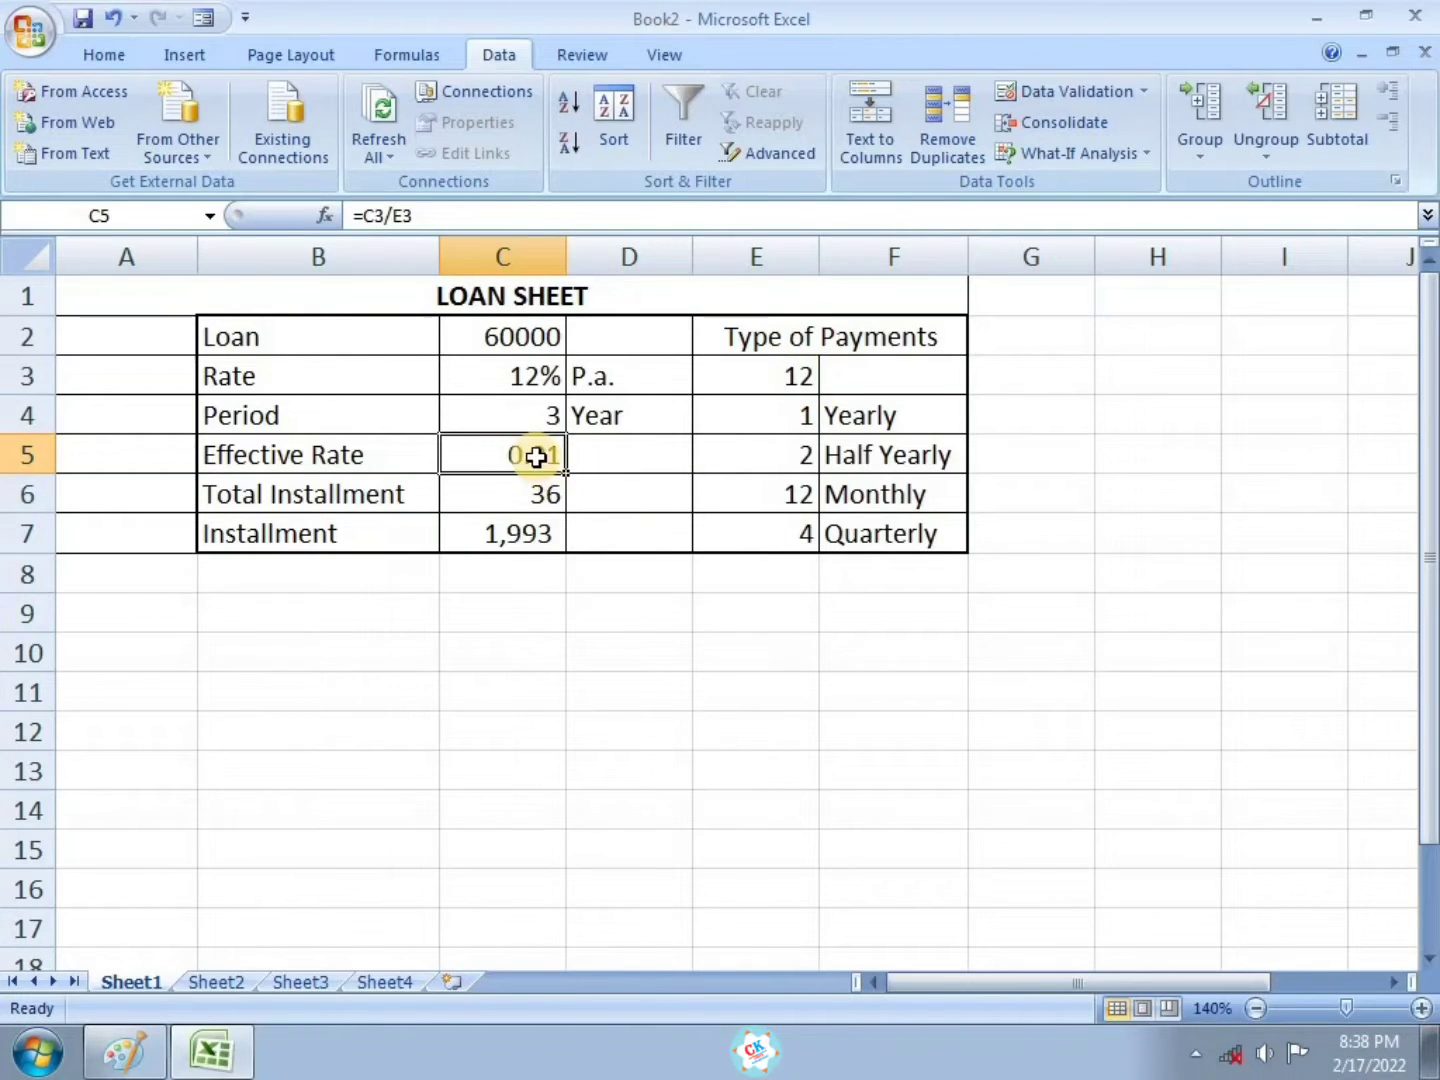
click(515, 499)
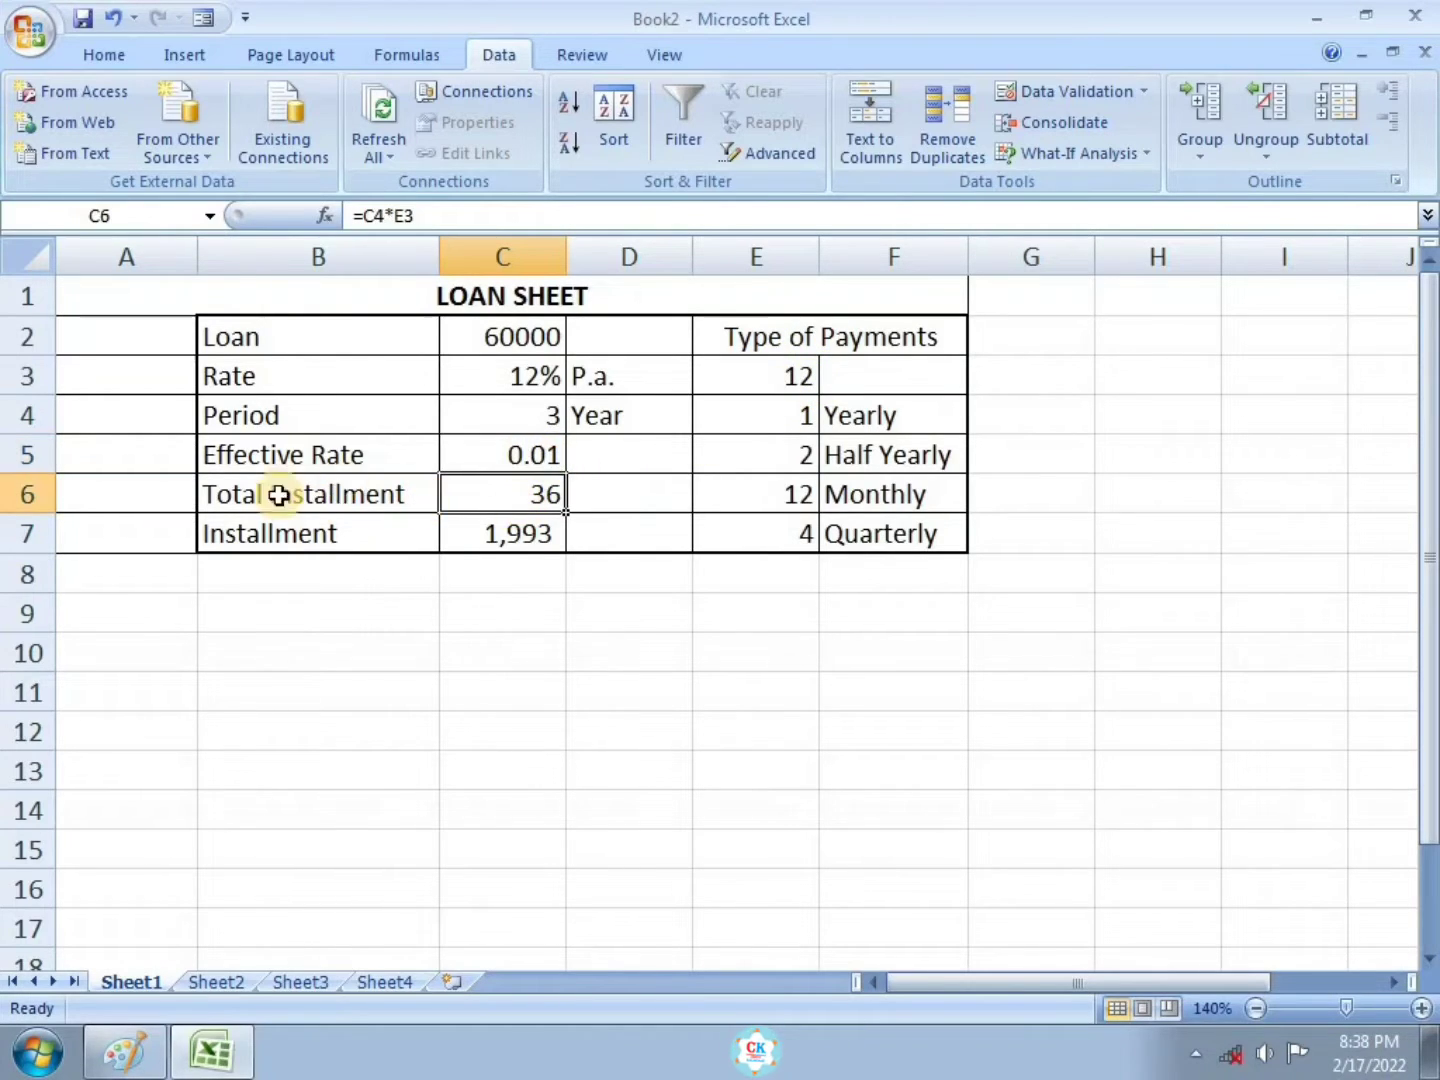
click(517, 535)
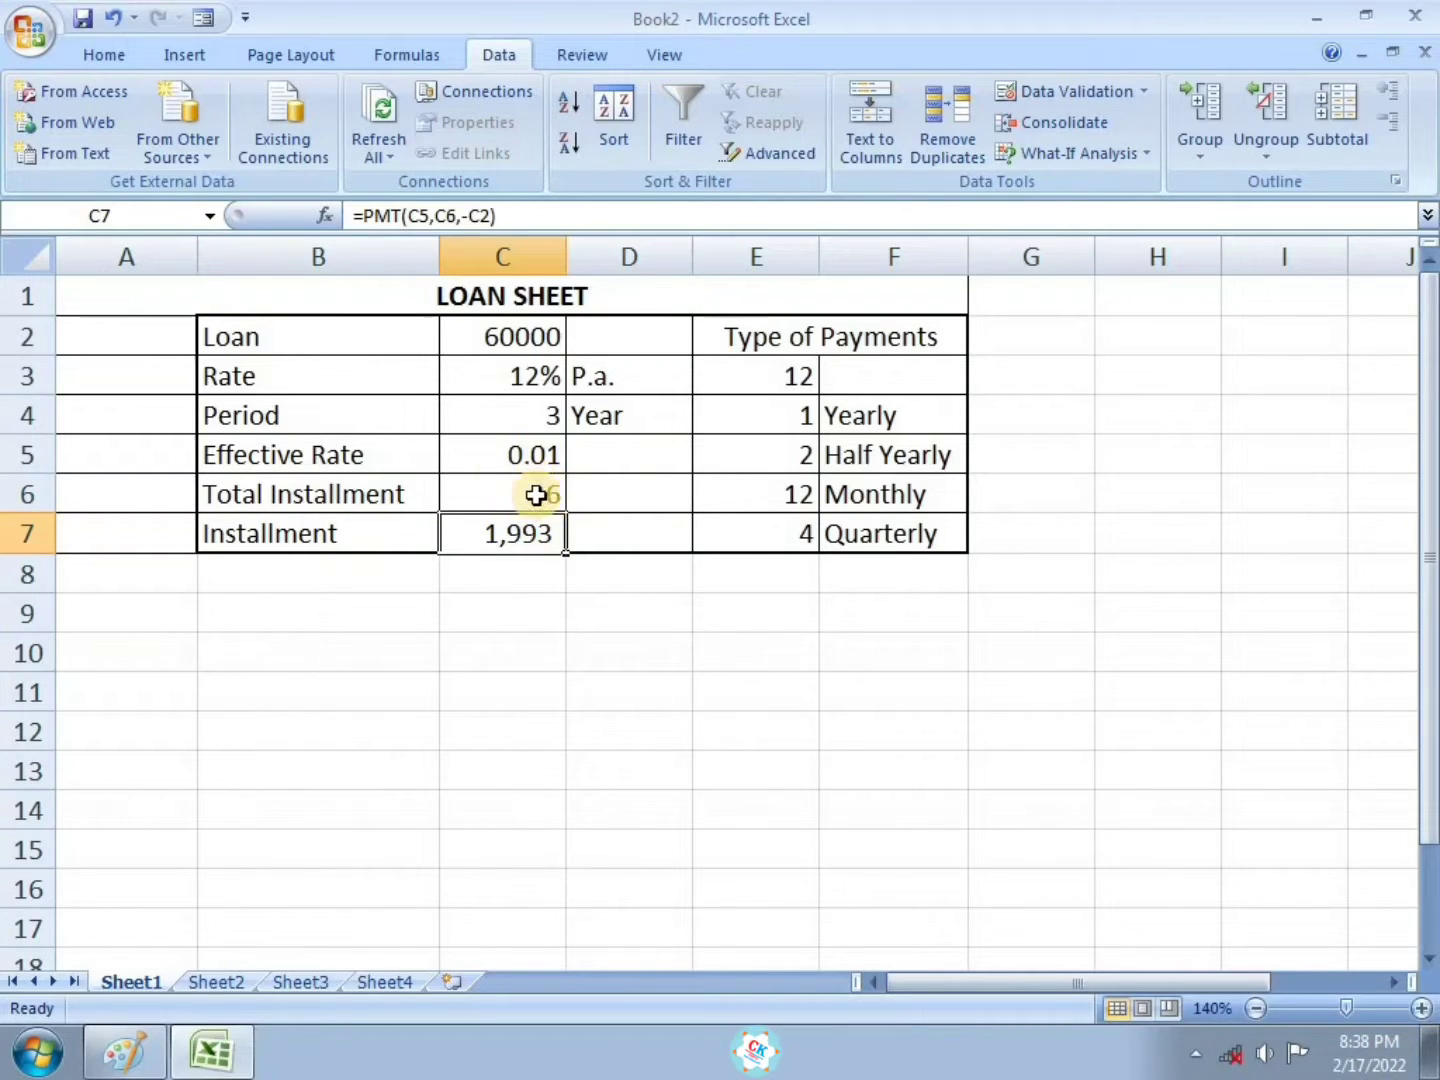
Try payment types 12 and 4 from the validation list in E3
click(790, 376)
click(837, 379)
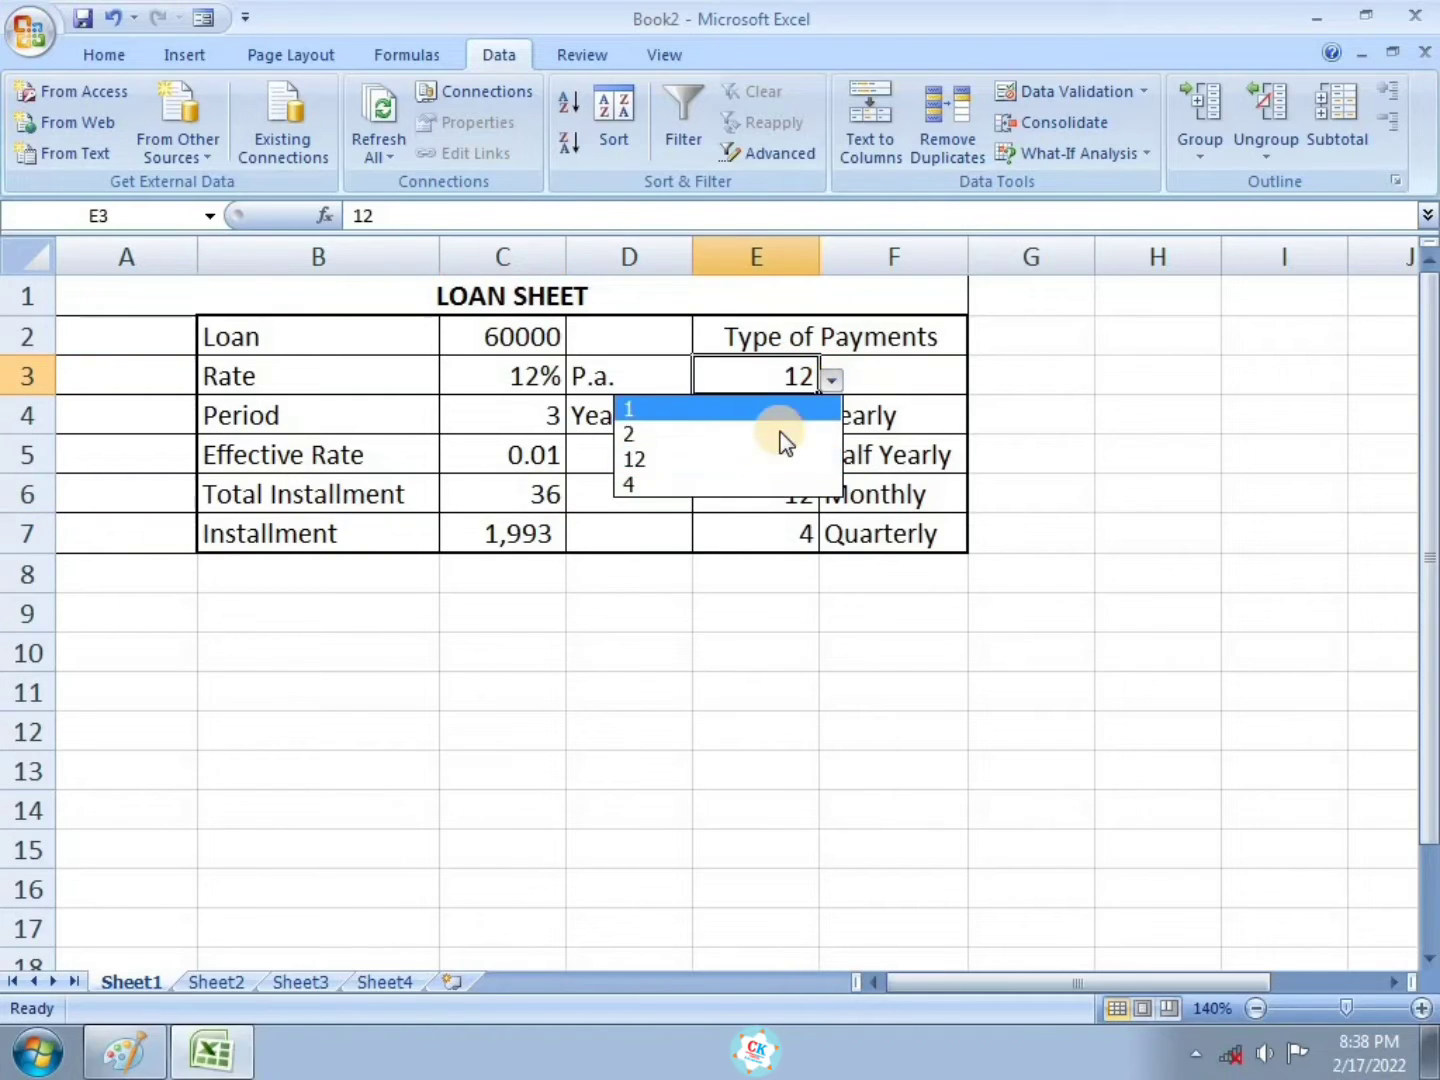
click(734, 462)
click(831, 380)
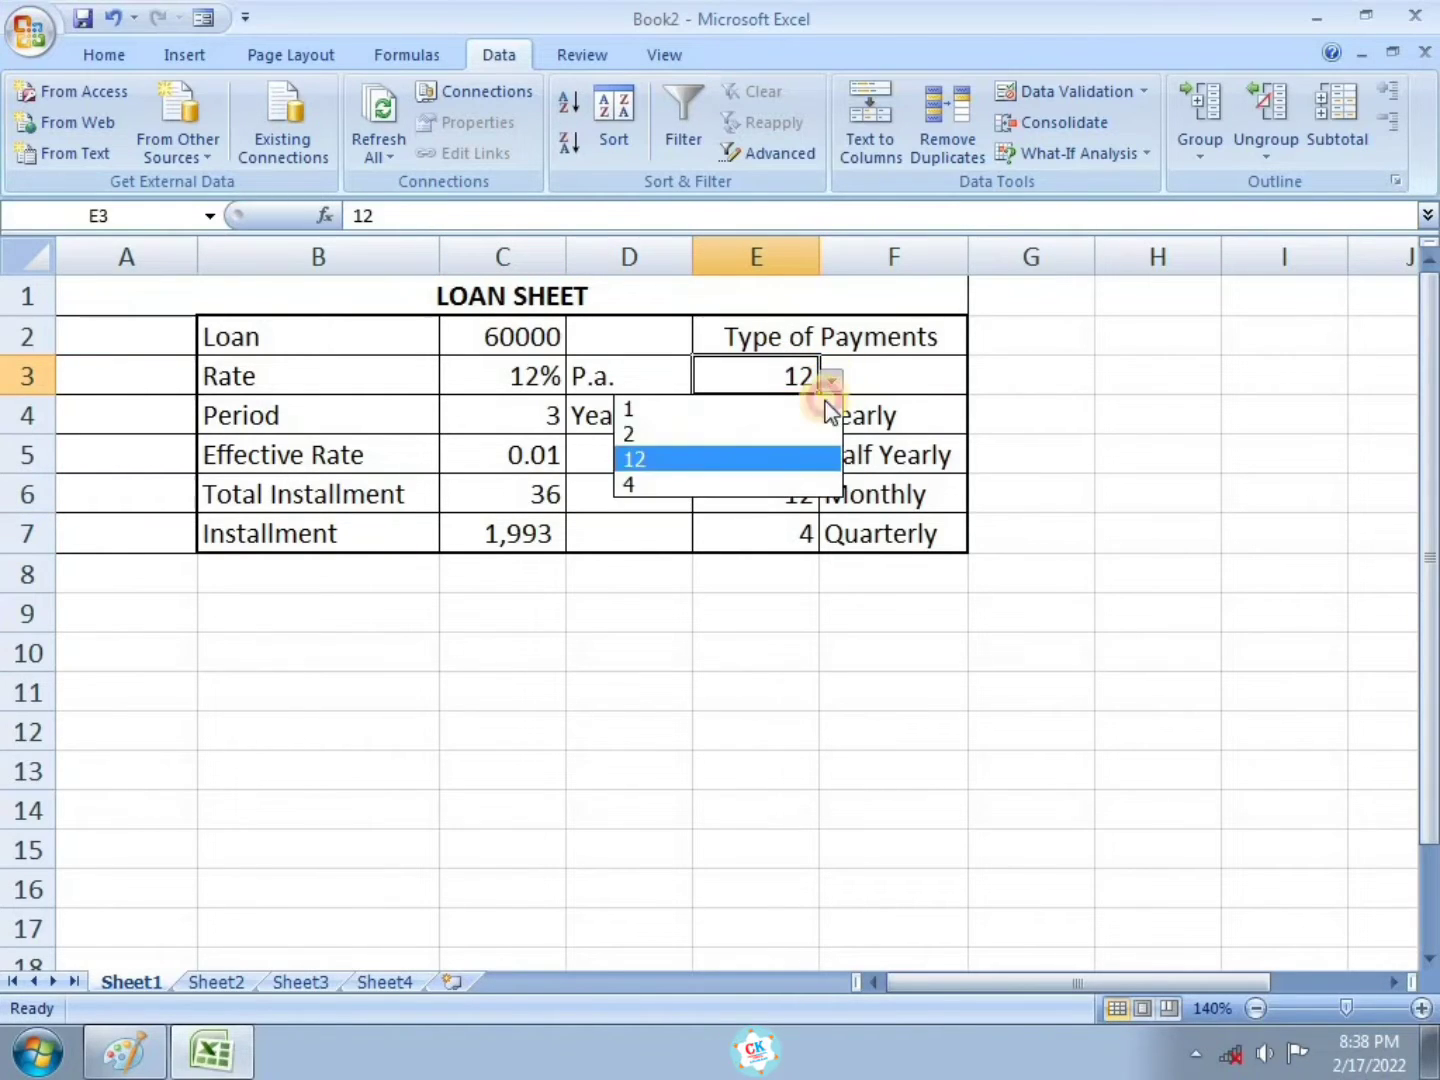
click(729, 481)
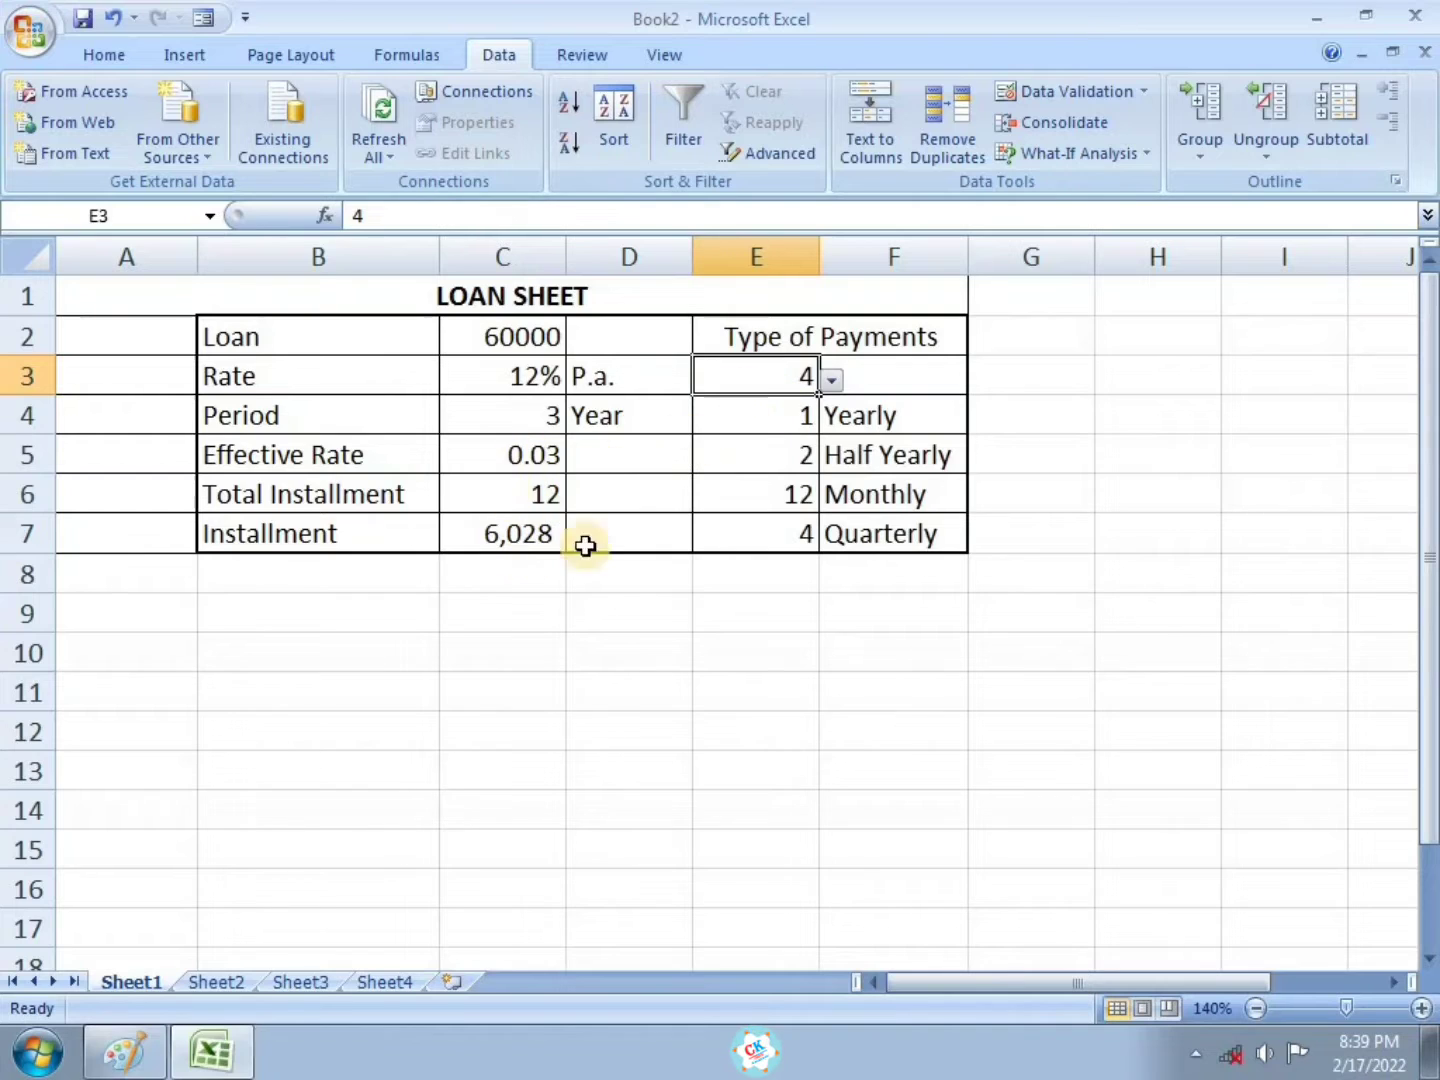
Test payment types 1, 2 and 12 in E3, and set the payment type to 4
click(837, 383)
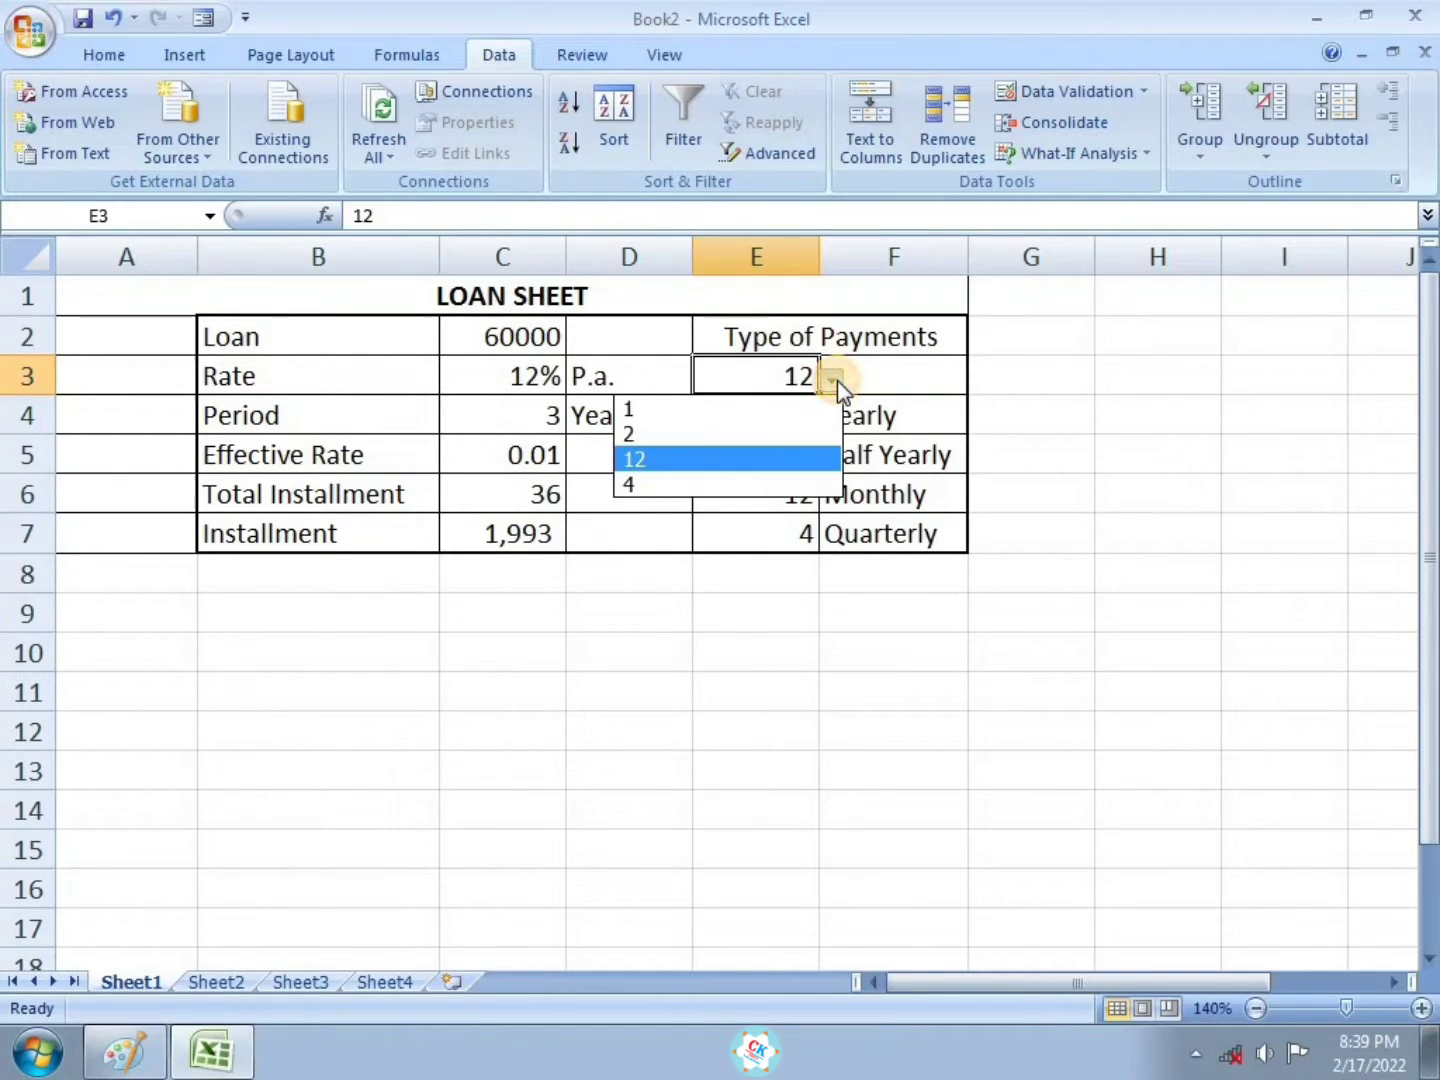
click(662, 408)
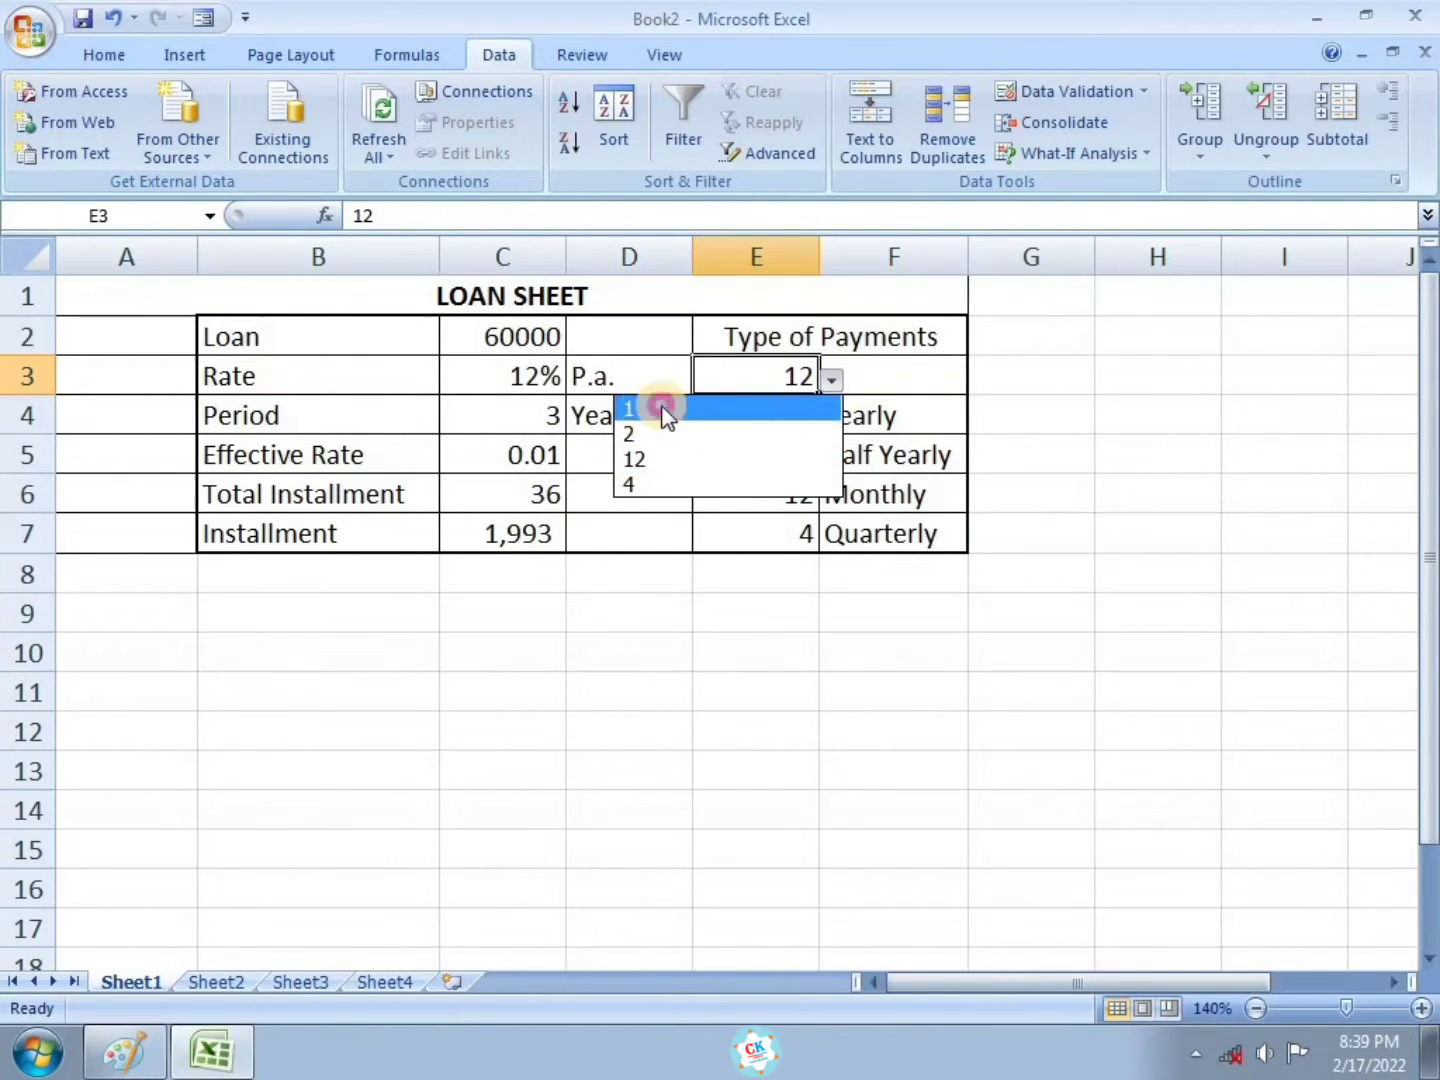
click(832, 381)
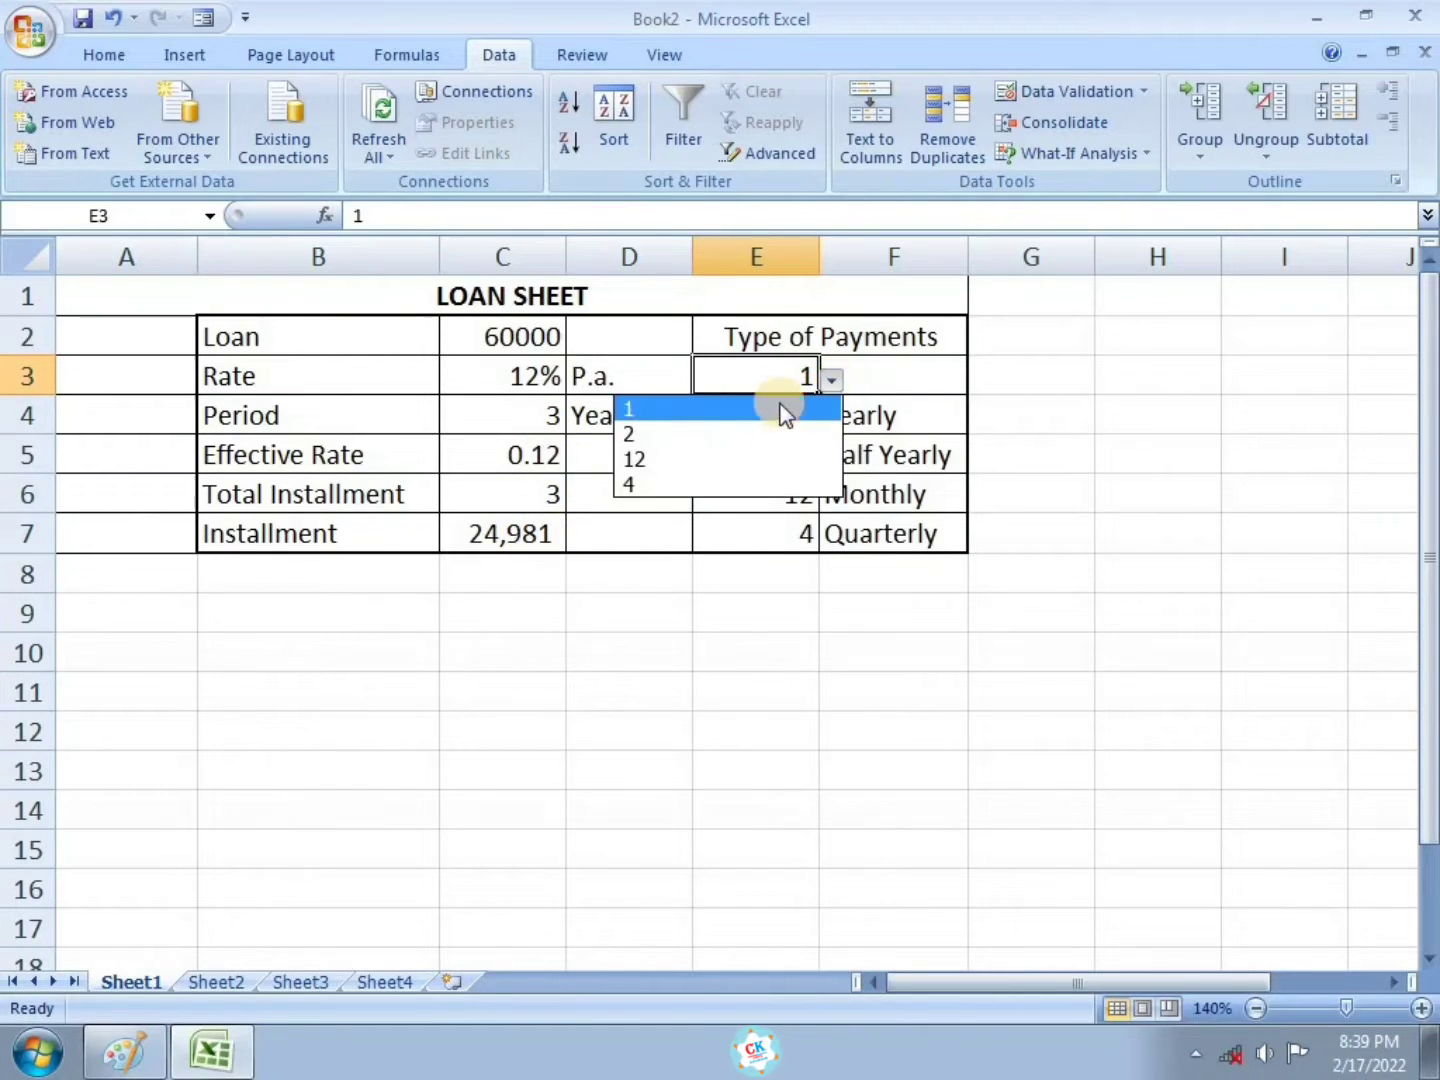
click(689, 431)
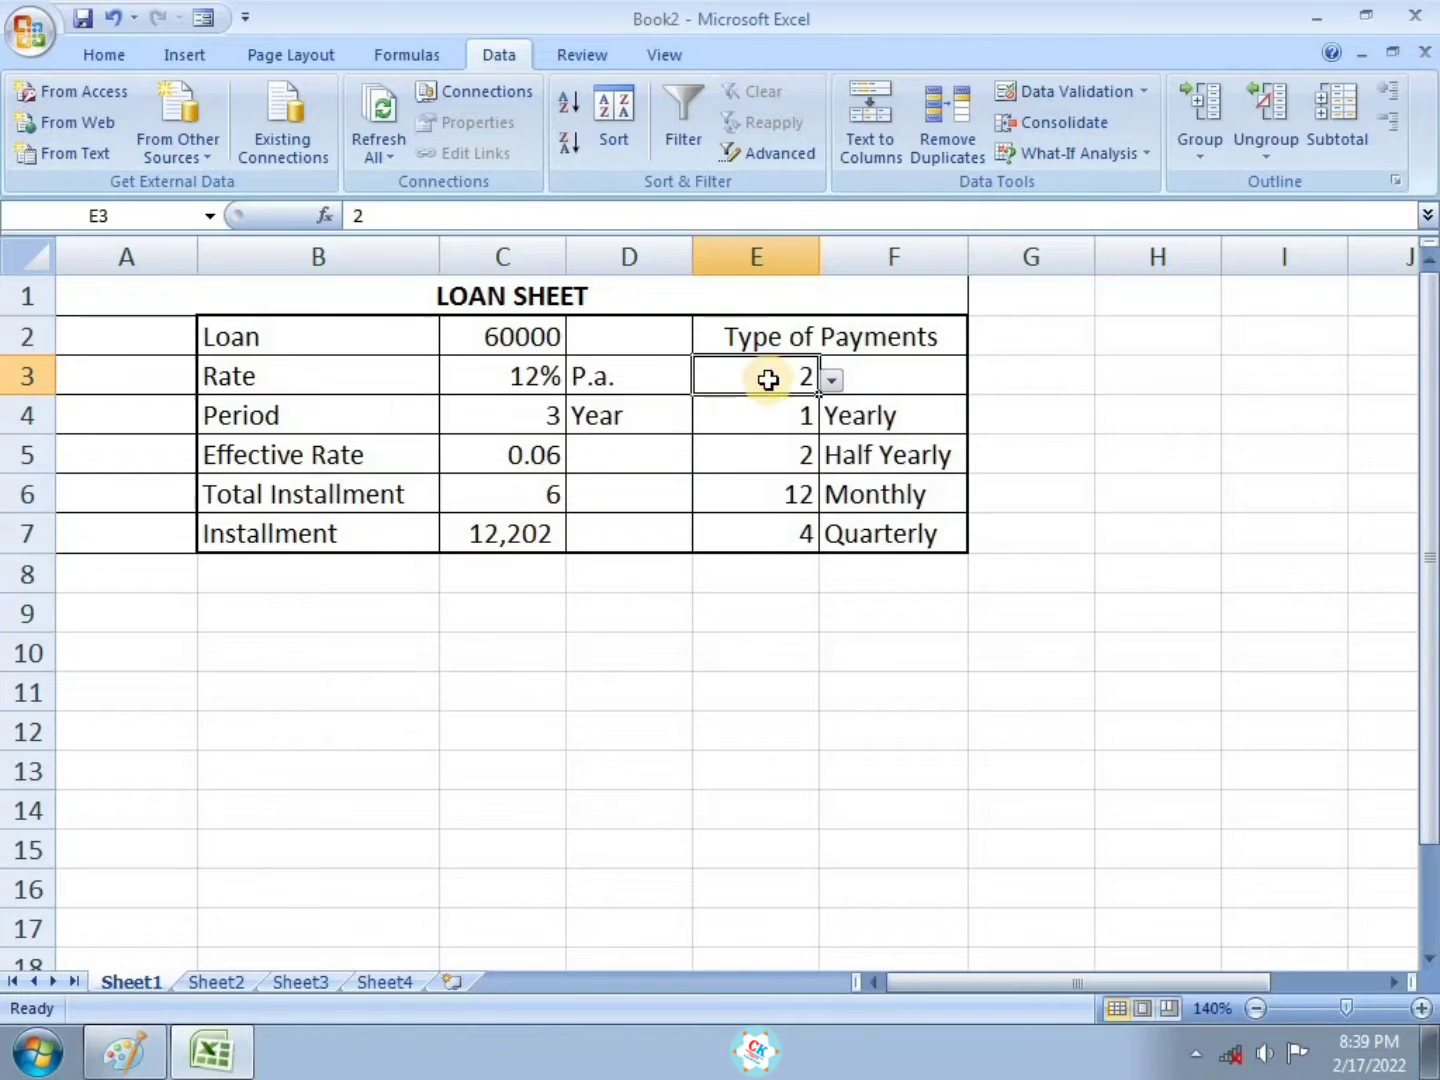
click(833, 381)
click(662, 460)
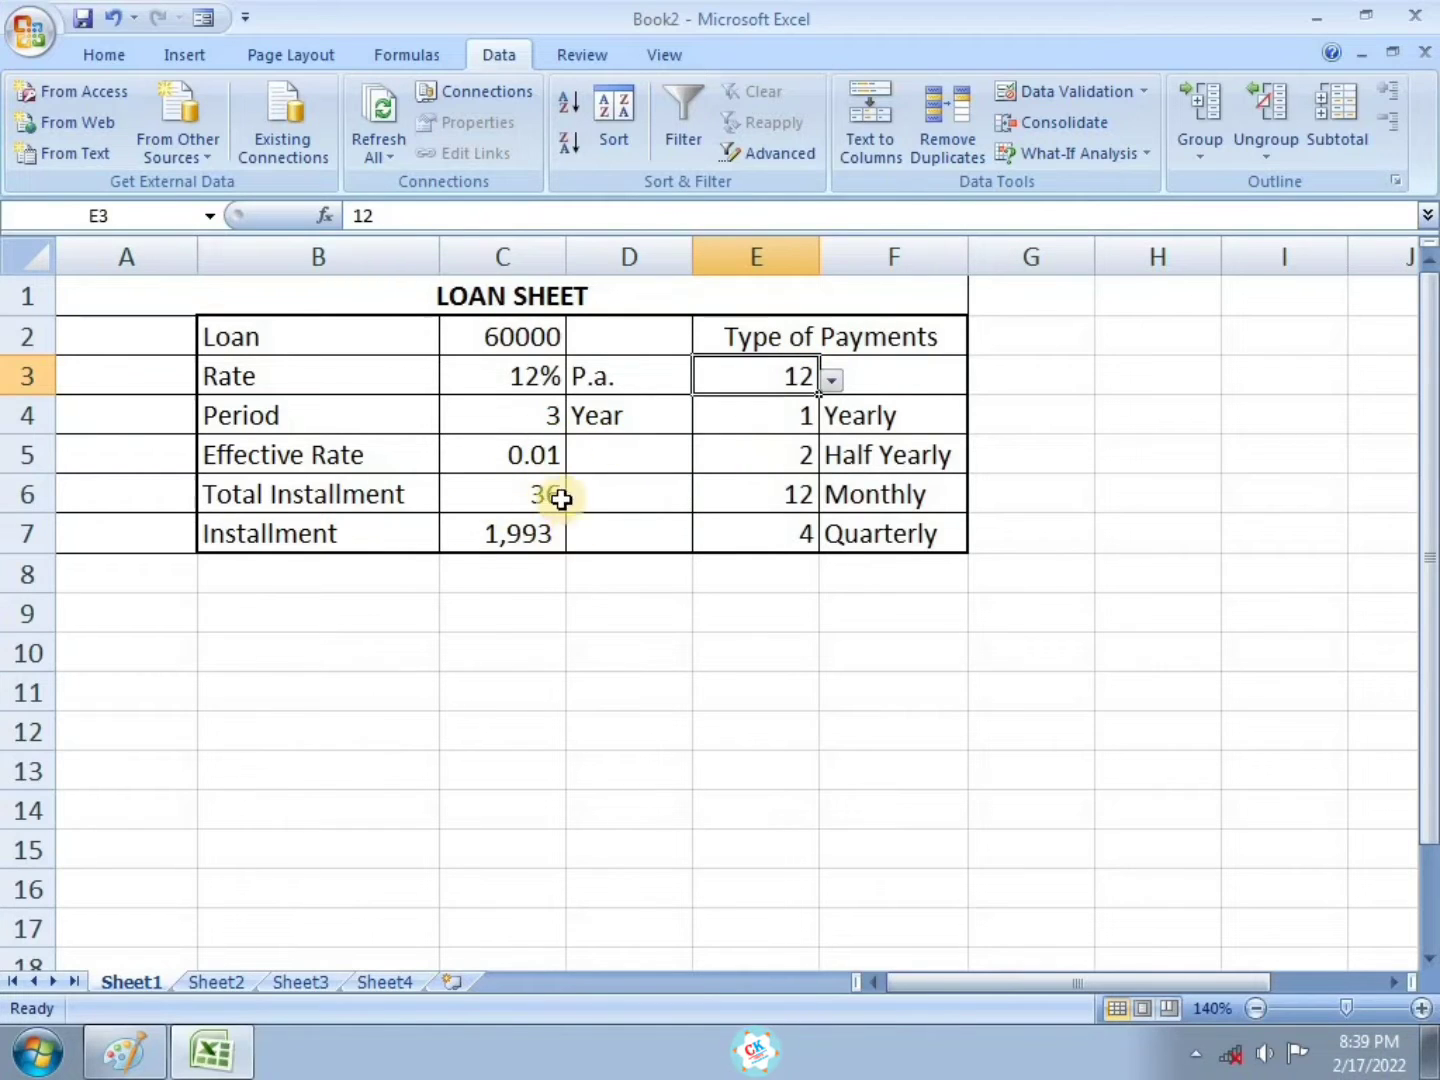
click(835, 381)
click(630, 488)
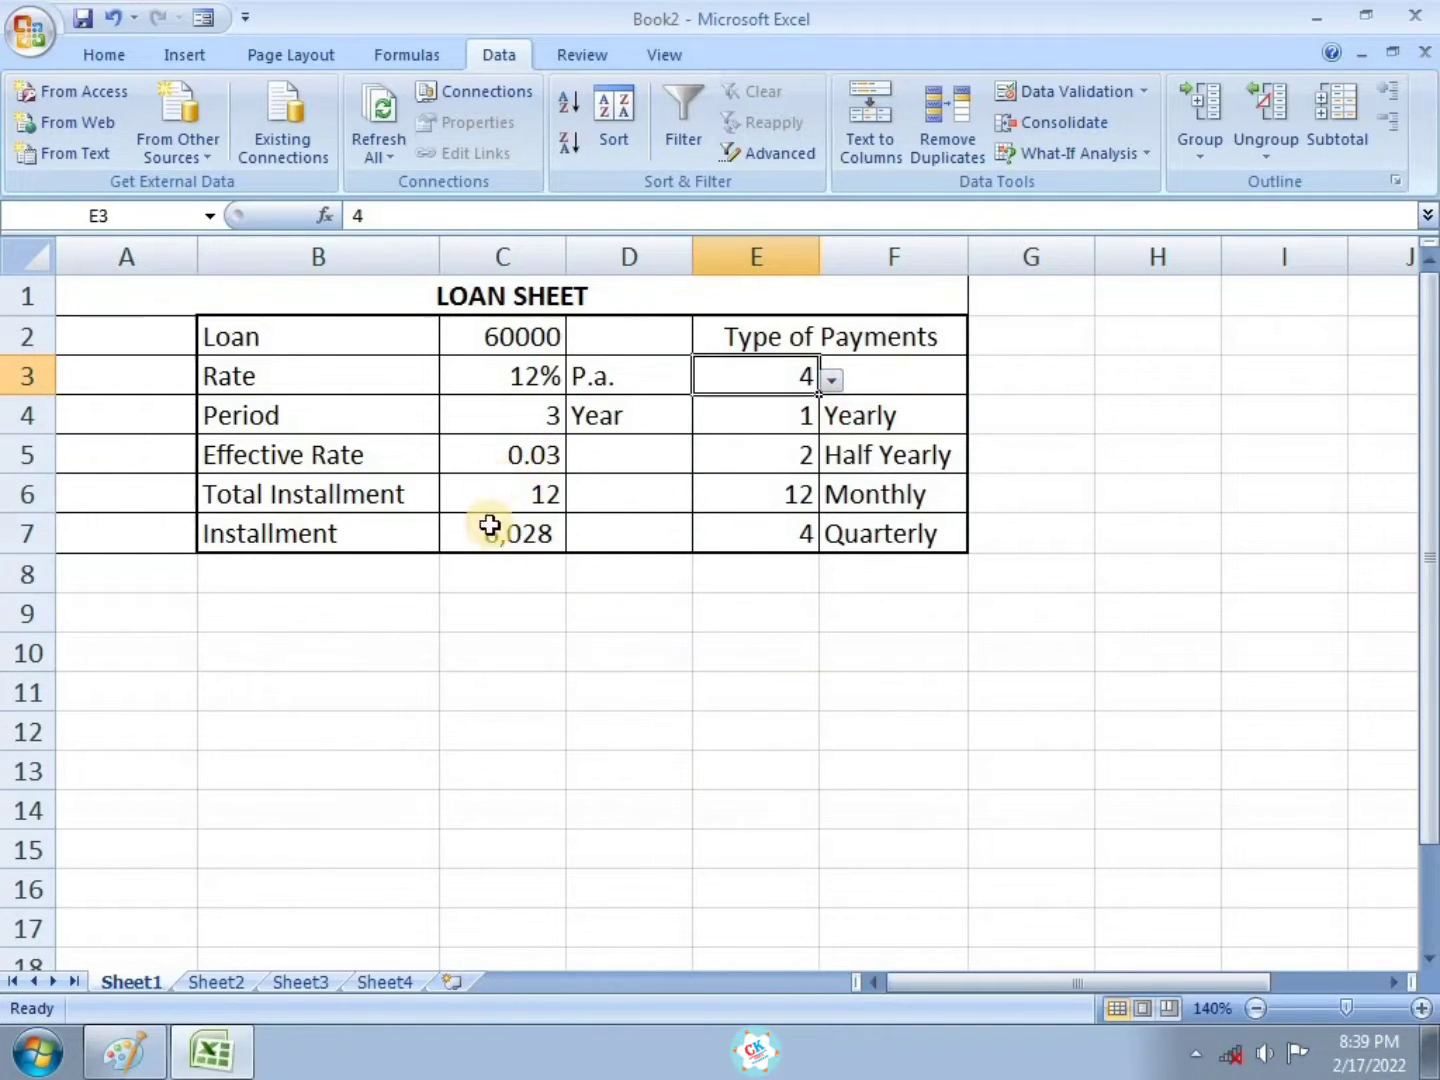
Switch to the exercise image in Paint and examine the column headings and layout of the payment table below the loan sheet
scroll(517, 599, down, 1)
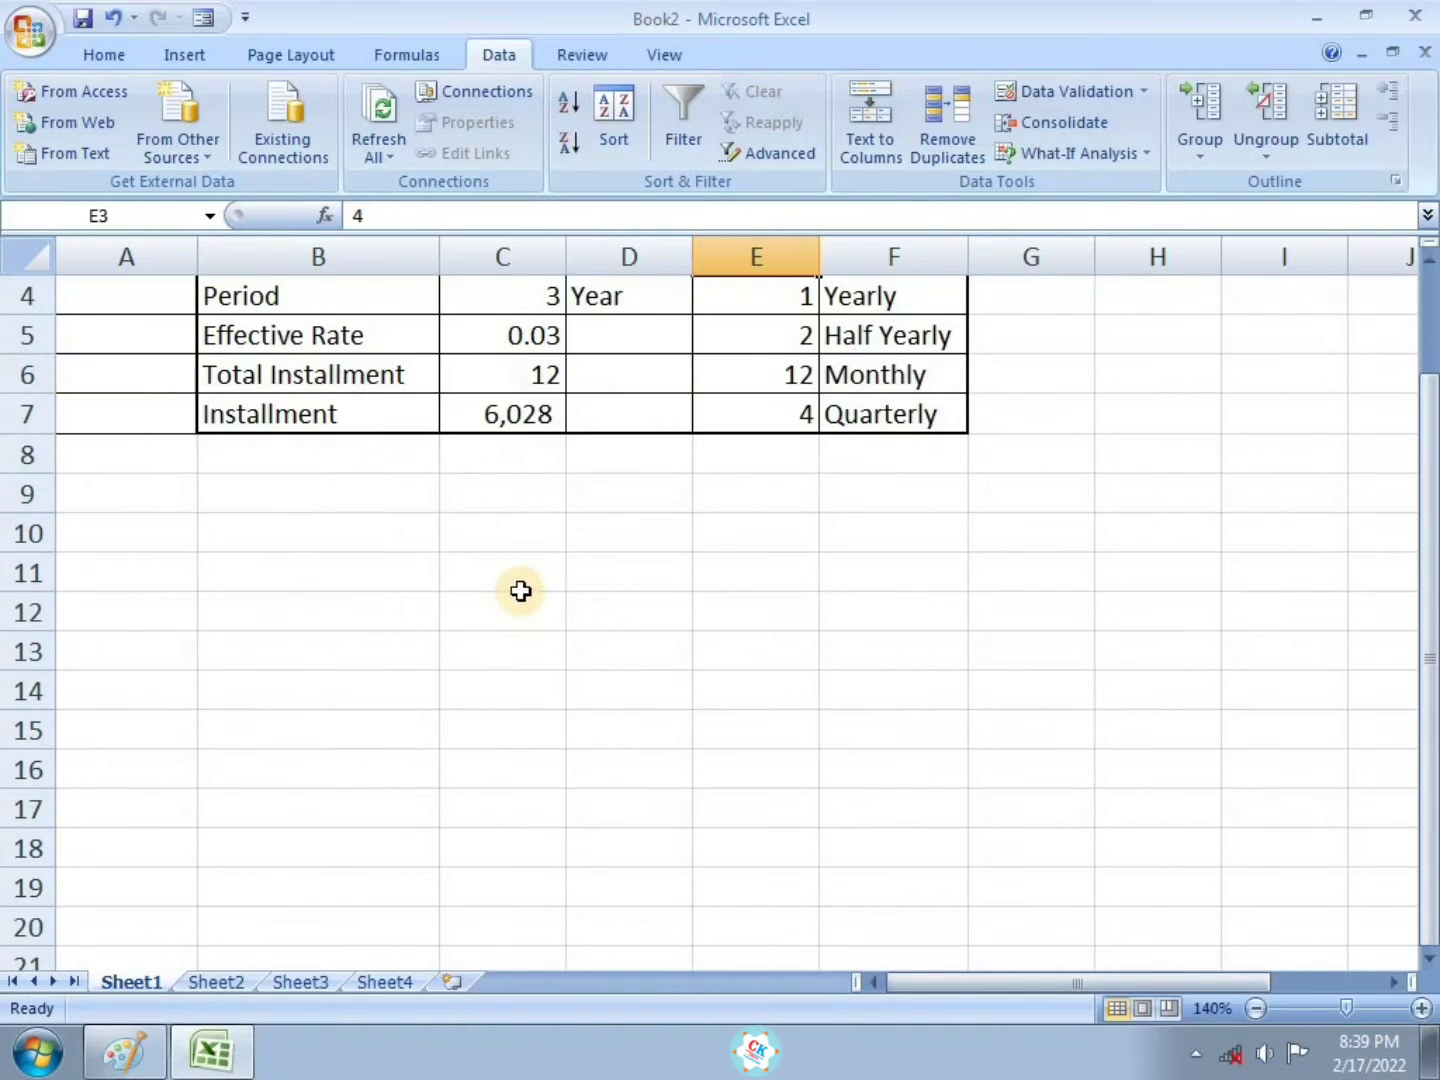
click(124, 1051)
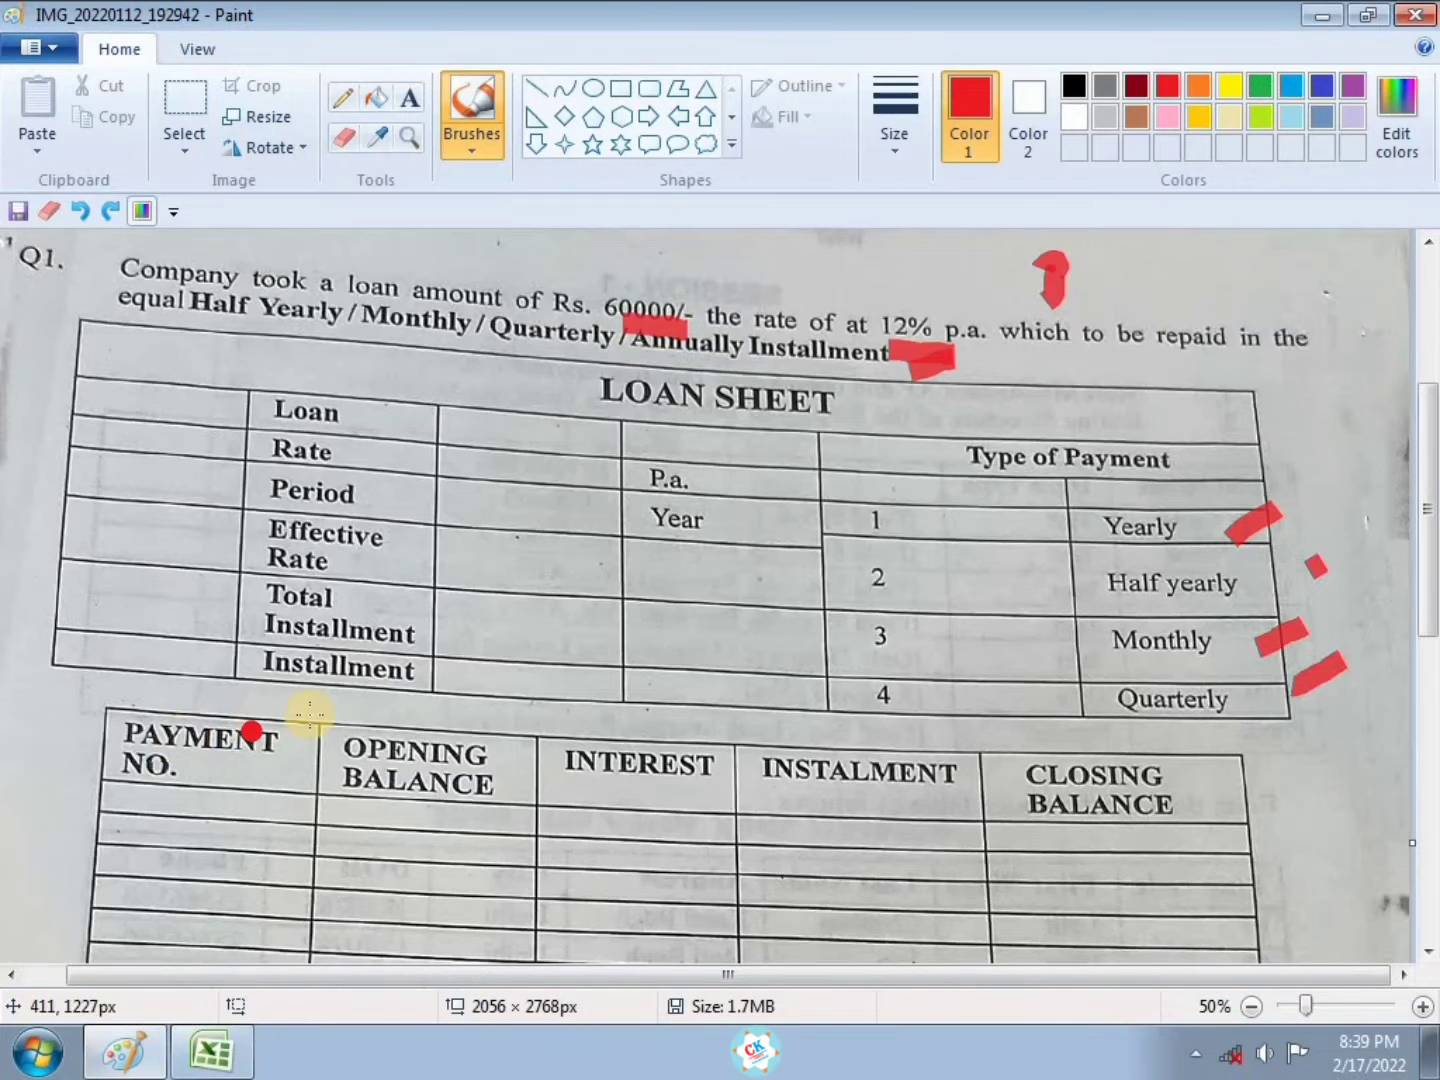
scroll(312, 707, down, 3)
scroll(311, 647, up, 2)
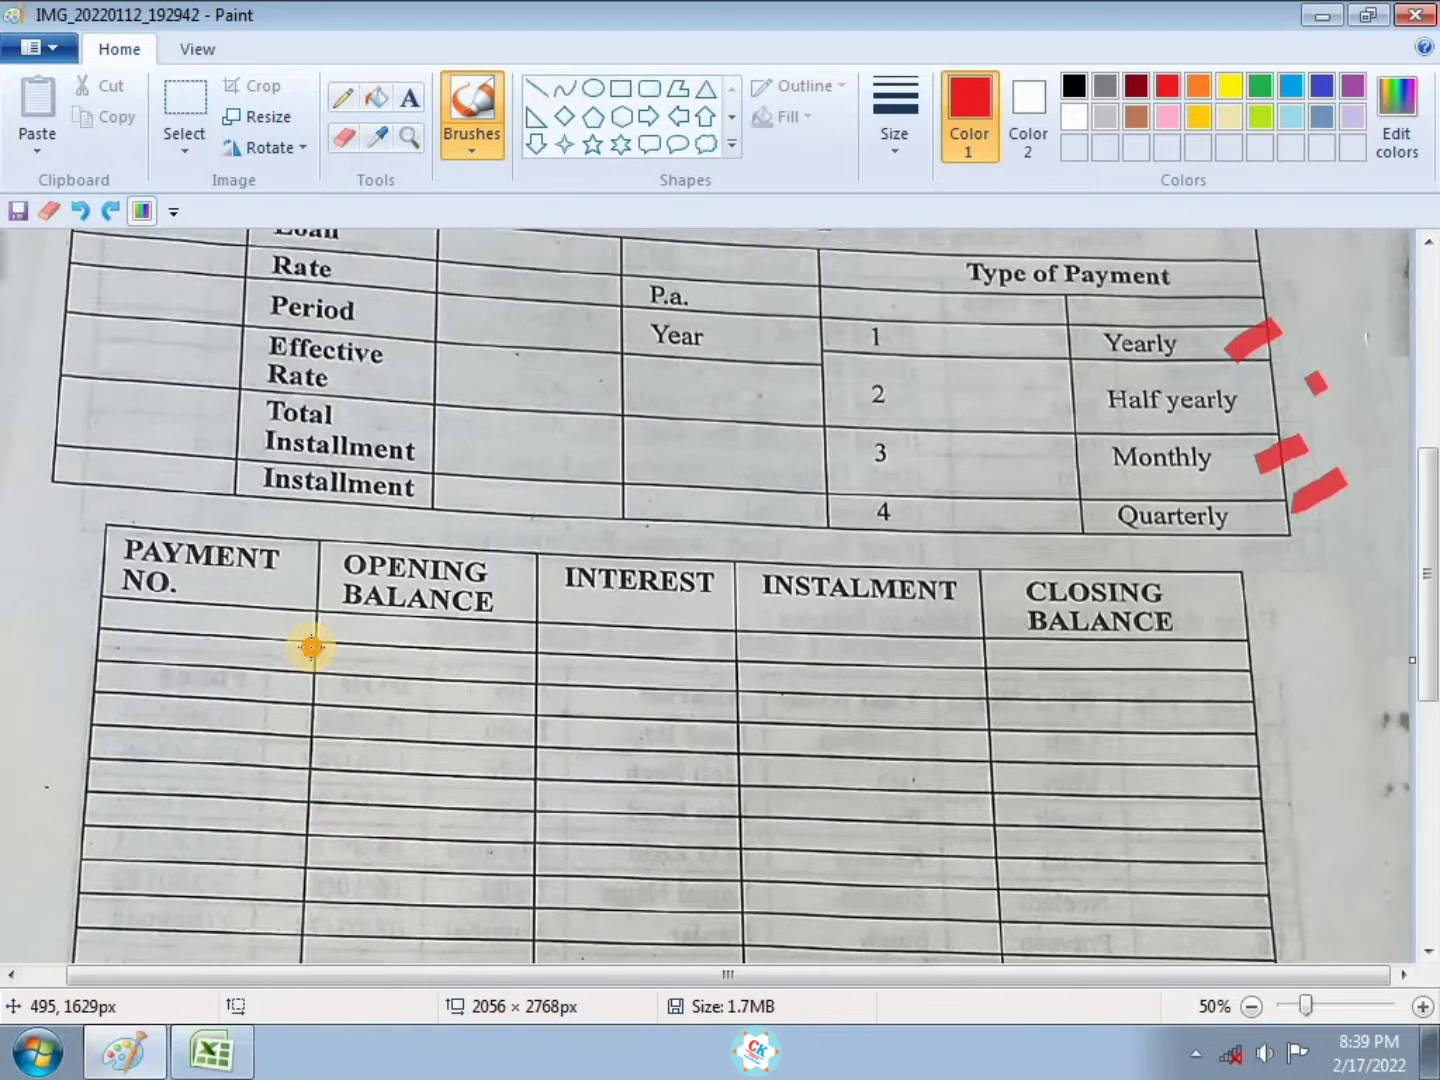
scroll(231, 630, down, 1)
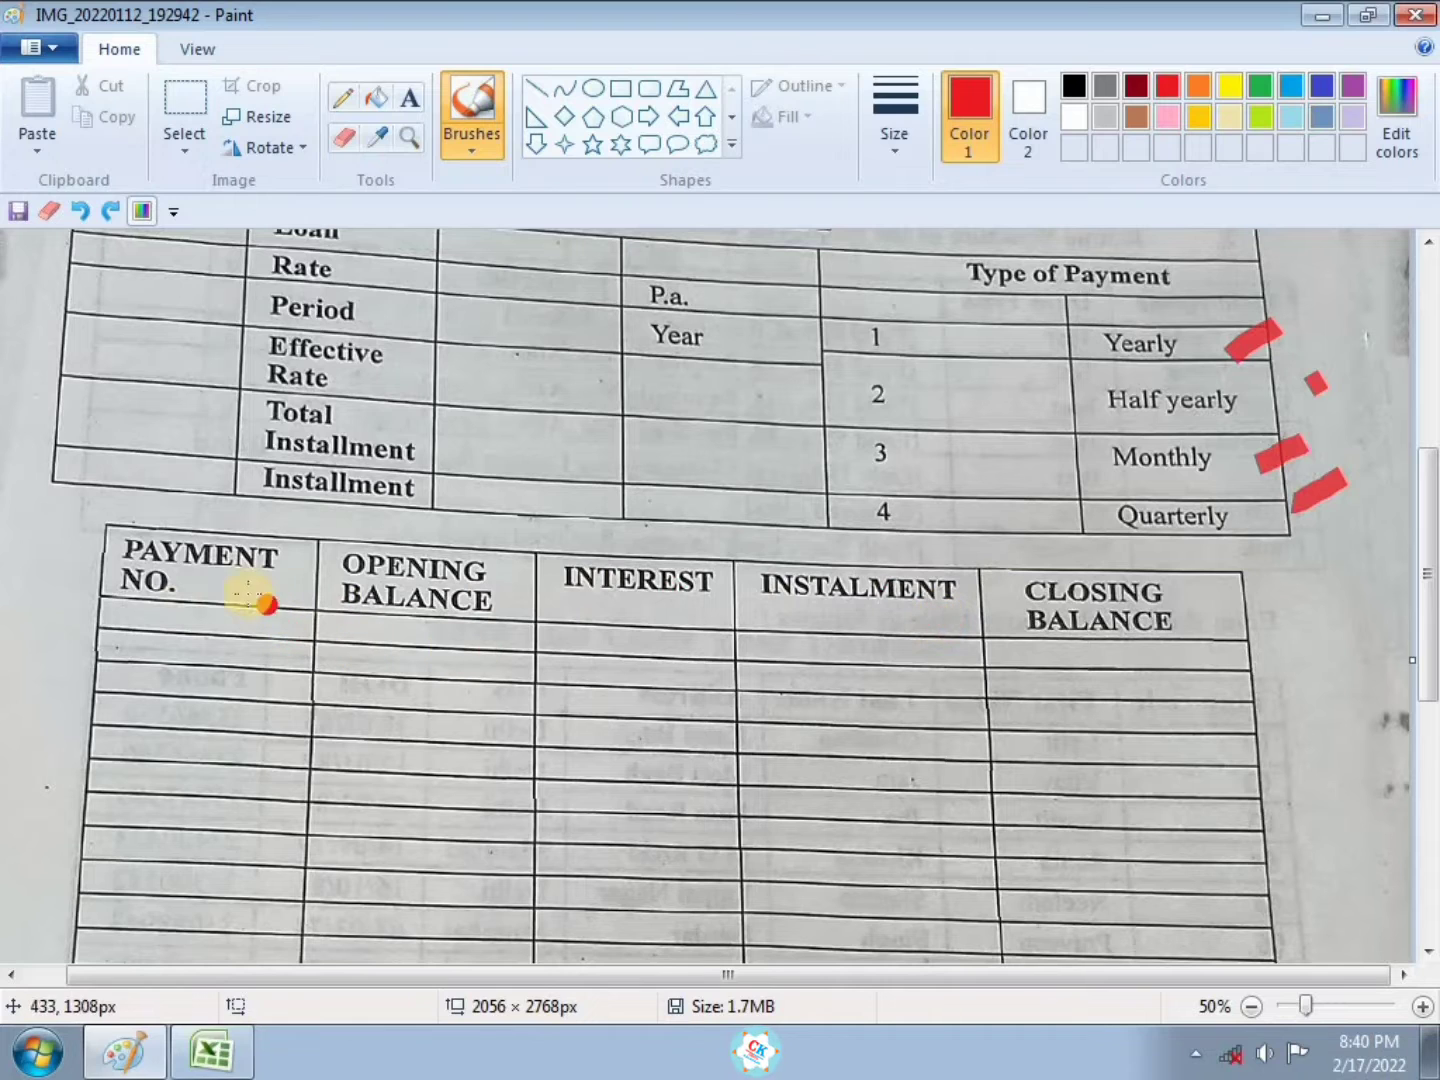
scroll(400, 665, down, 3)
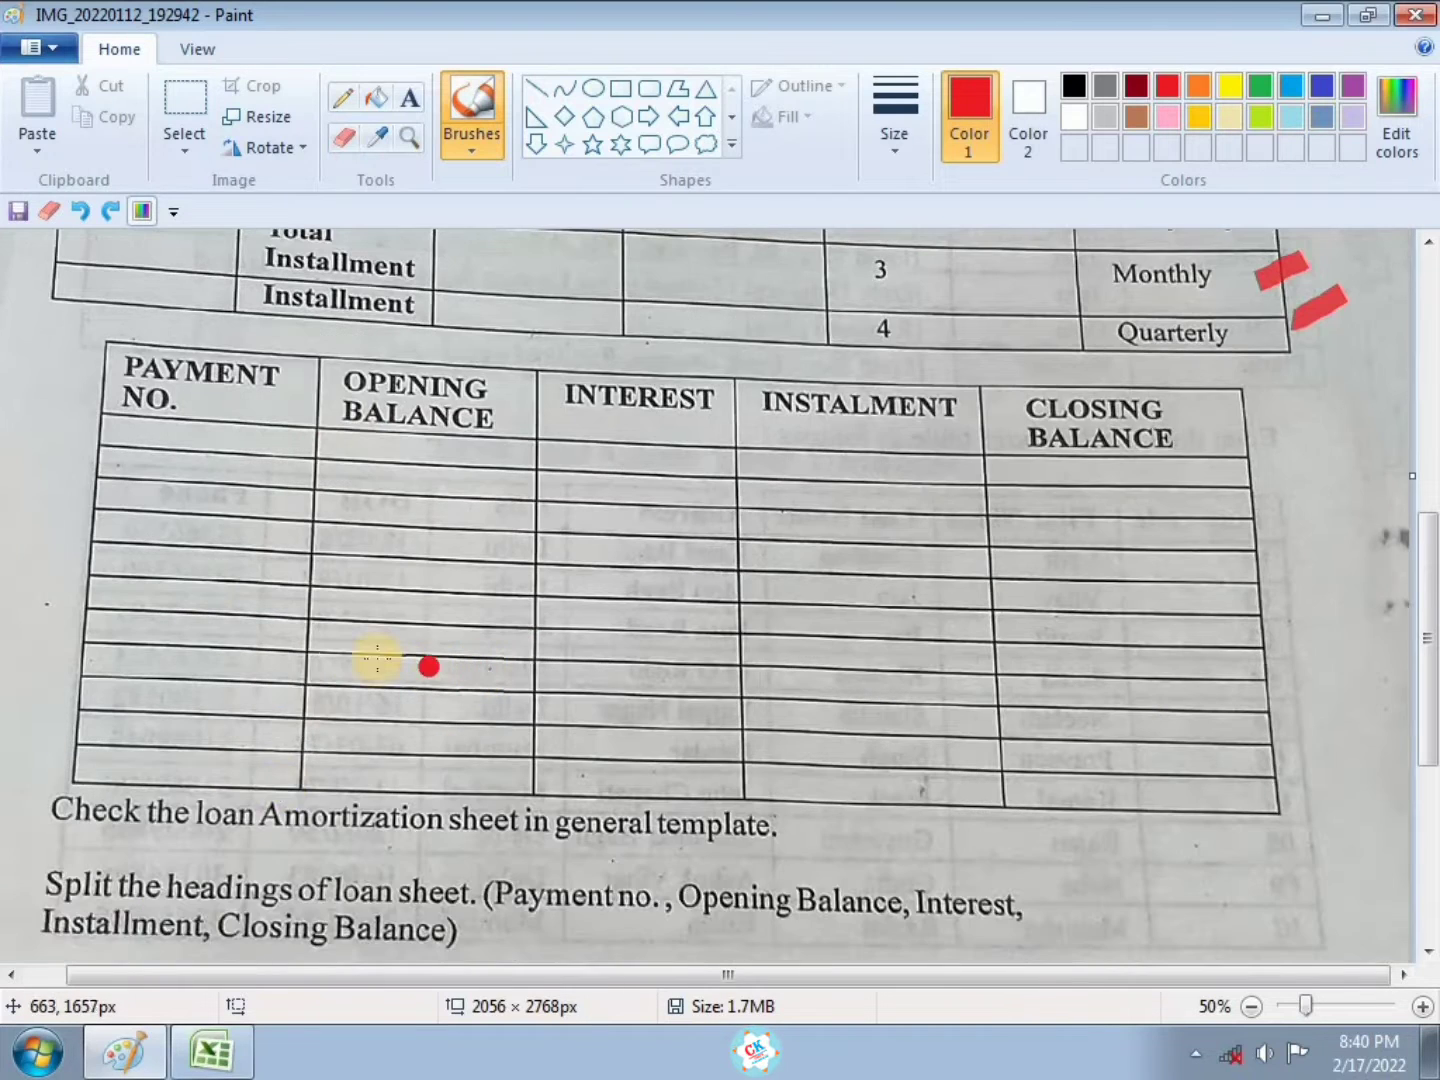
Return to Excel and enter the bold headings PAYMENY NO., OPRNING BAL., INTEREST, INSTALMENT and CLOSING BALANCE in A10:E10, with columns widened to fit
click(211, 1051)
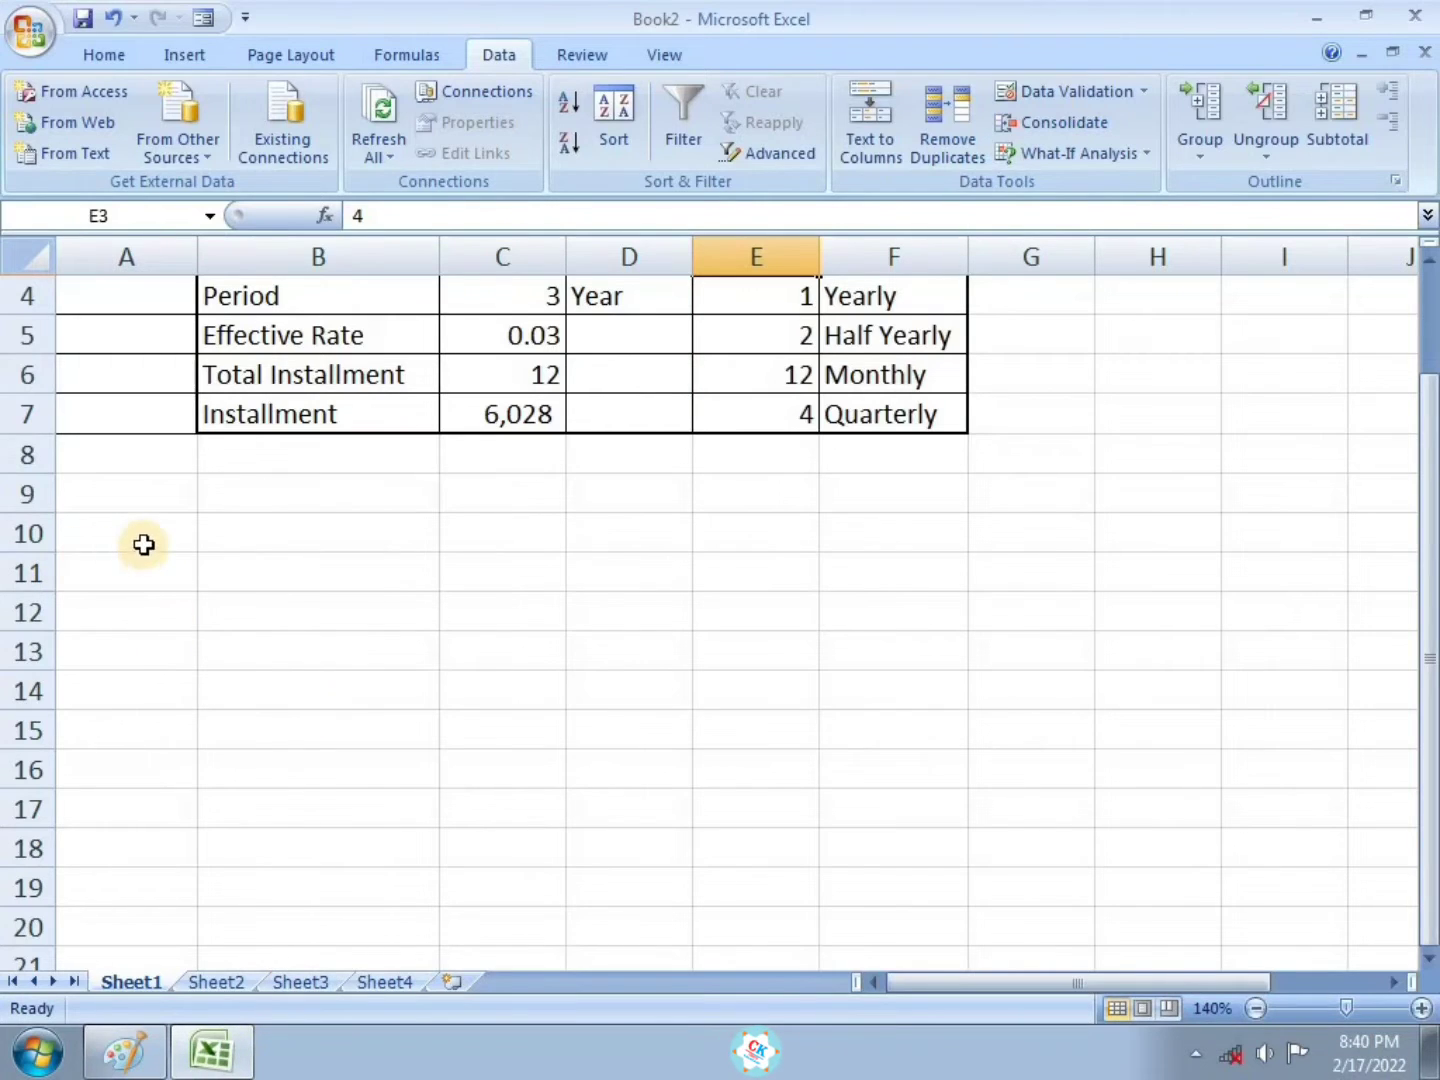
click(165, 538)
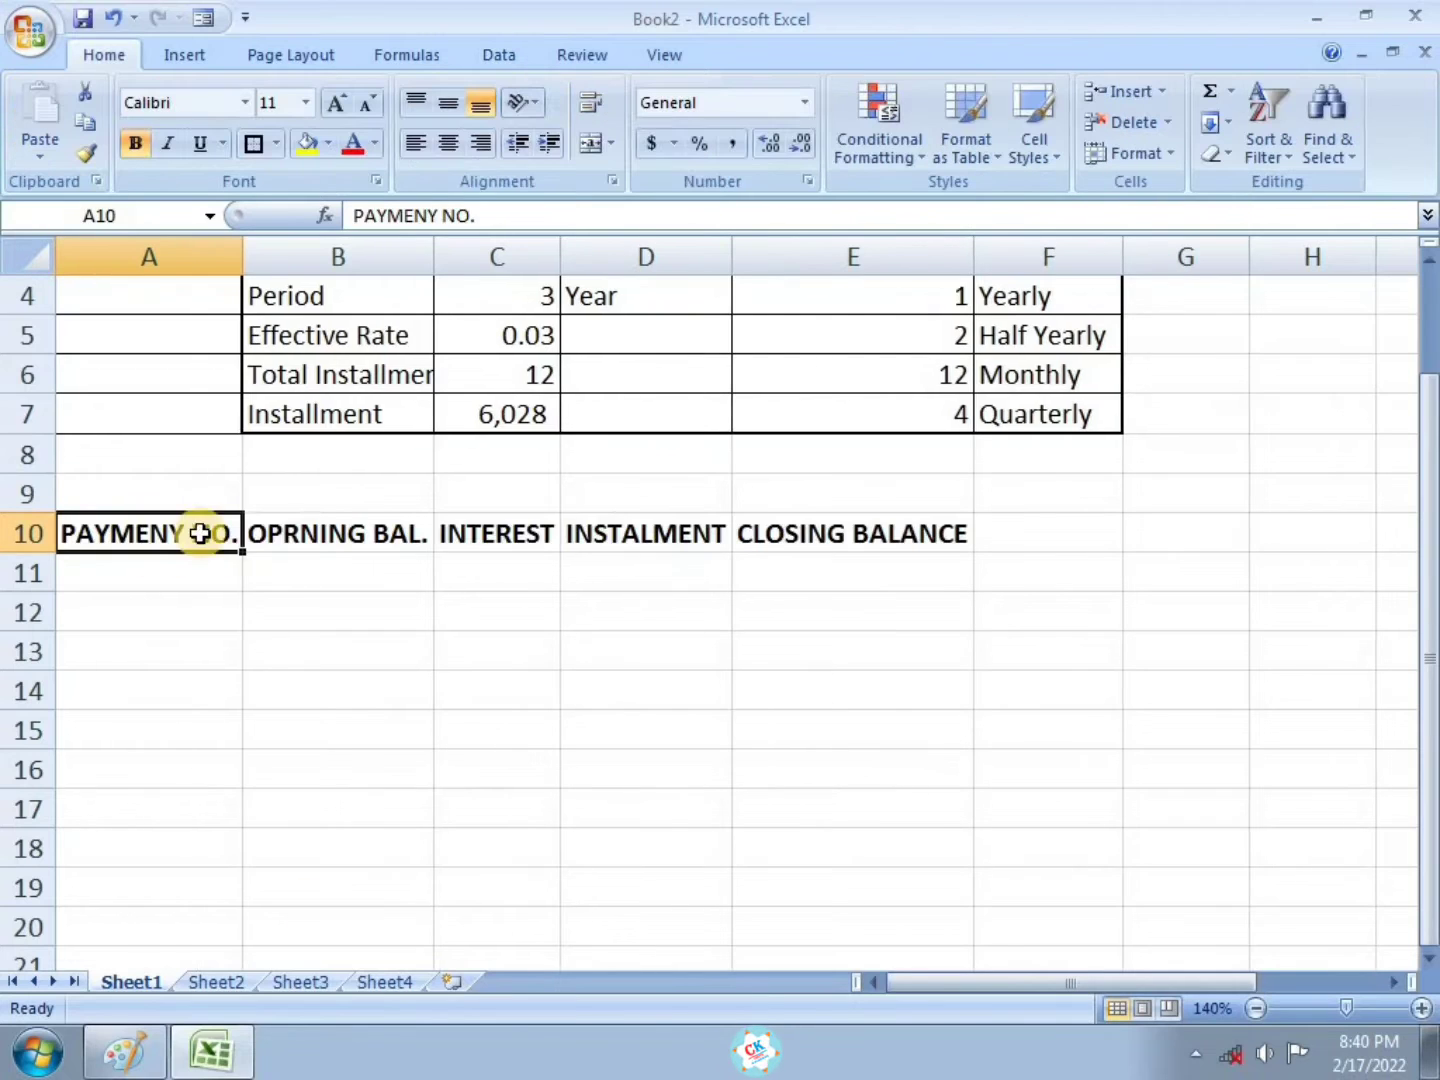
click(225, 611)
drag(143, 538, 941, 538)
click(1031, 572)
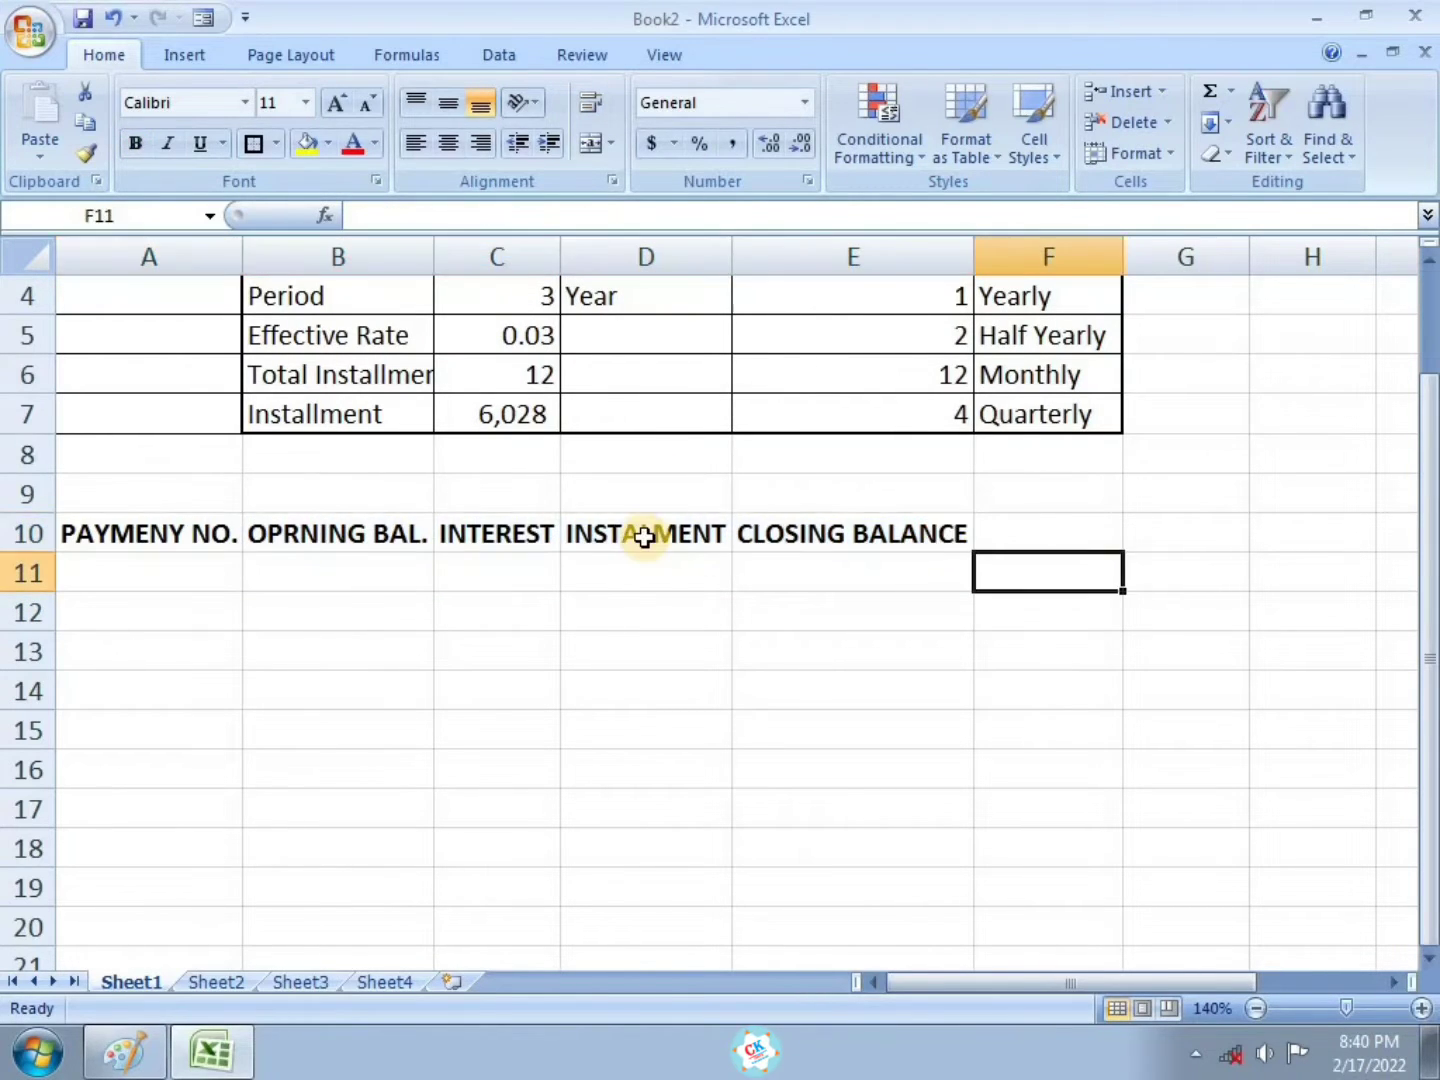
Enter 1 as the first payment number in A11
scroll(644, 536, up, 1)
click(1256, 1008)
click(152, 652)
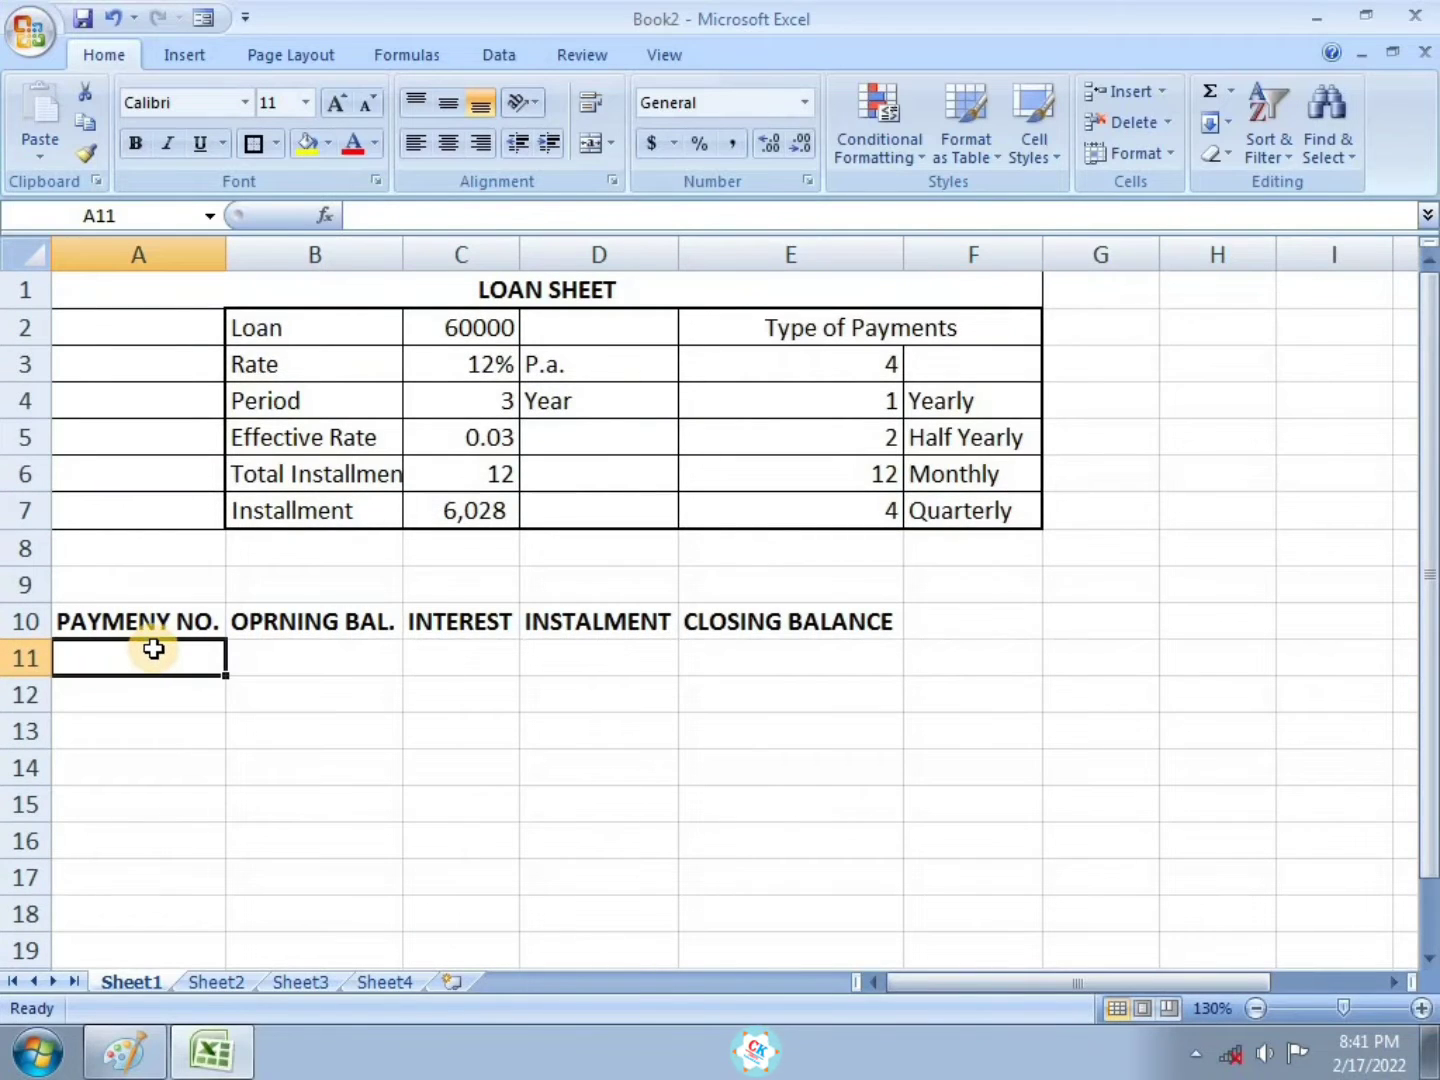
text(1)
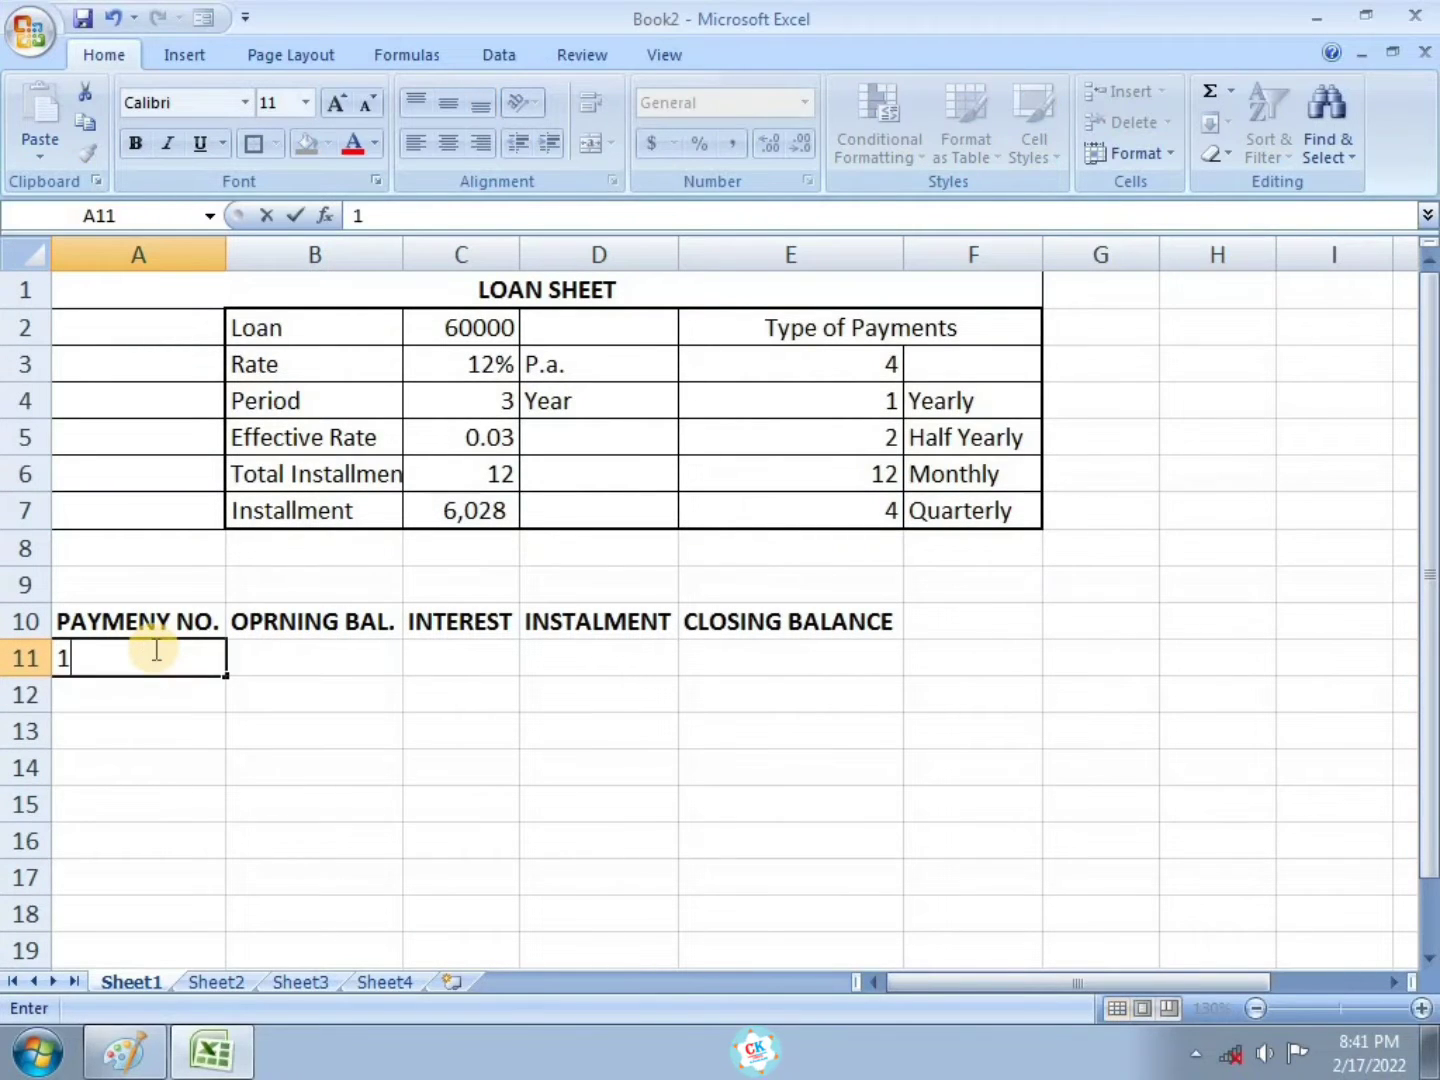
click(241, 661)
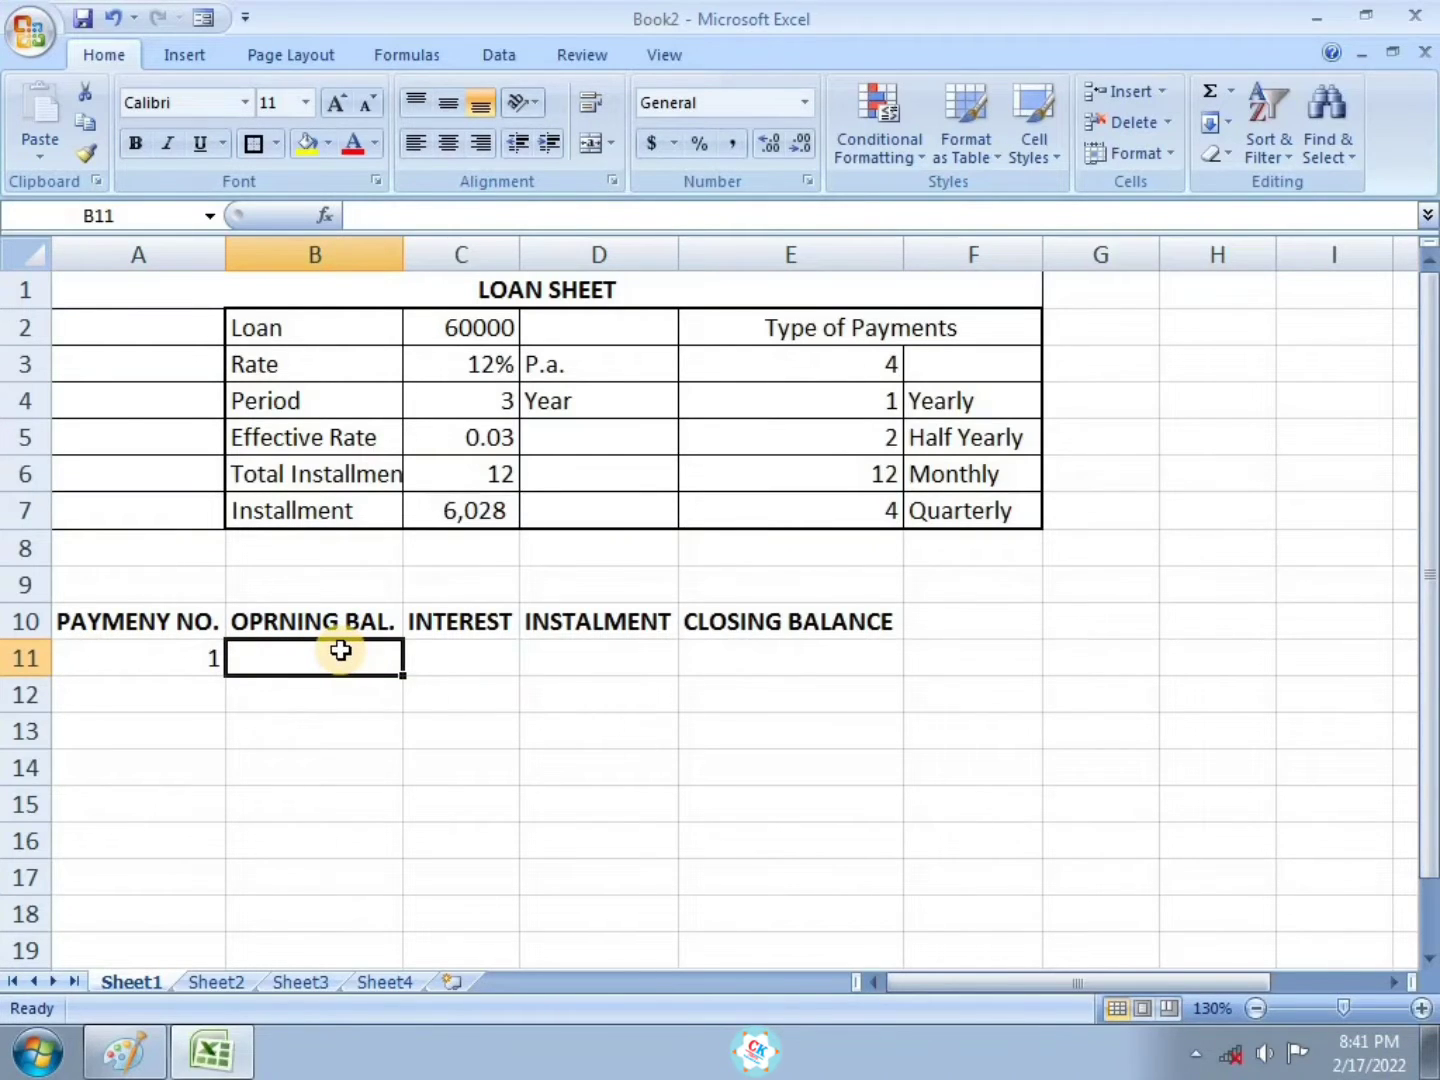
Link the first opening balance in B11 to the loan amount in C2
text(=)
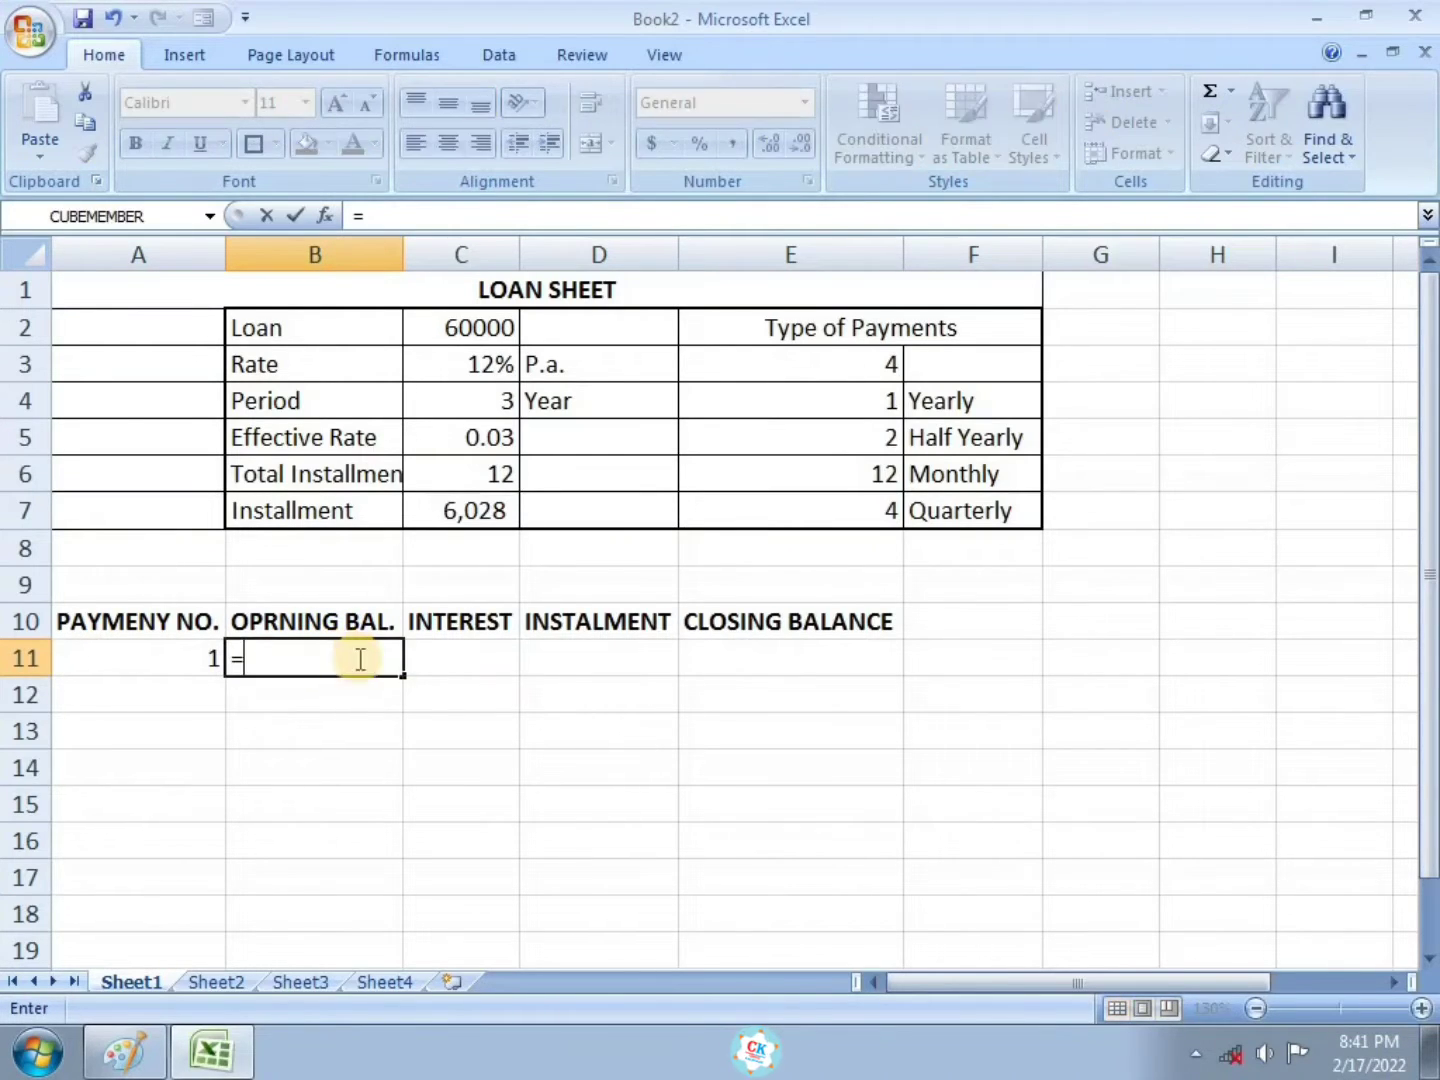
click(470, 330)
key(Return)
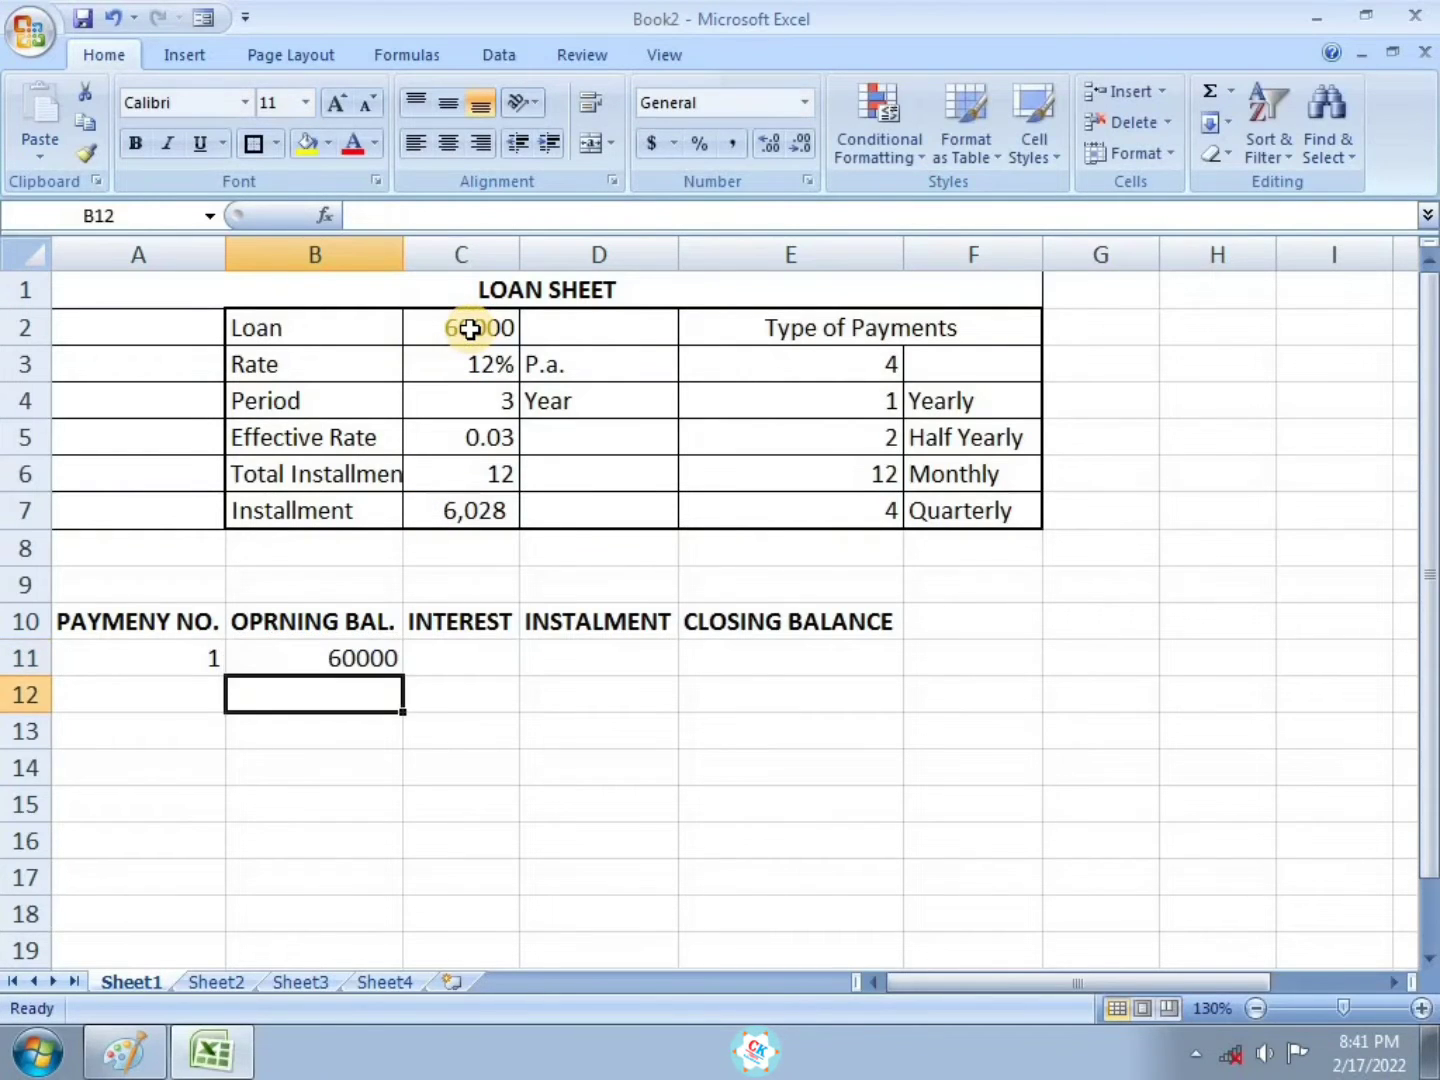
Enter the first interest formula =B11*$C$5 in C11, with the effective rate as an absolute reference
click(447, 654)
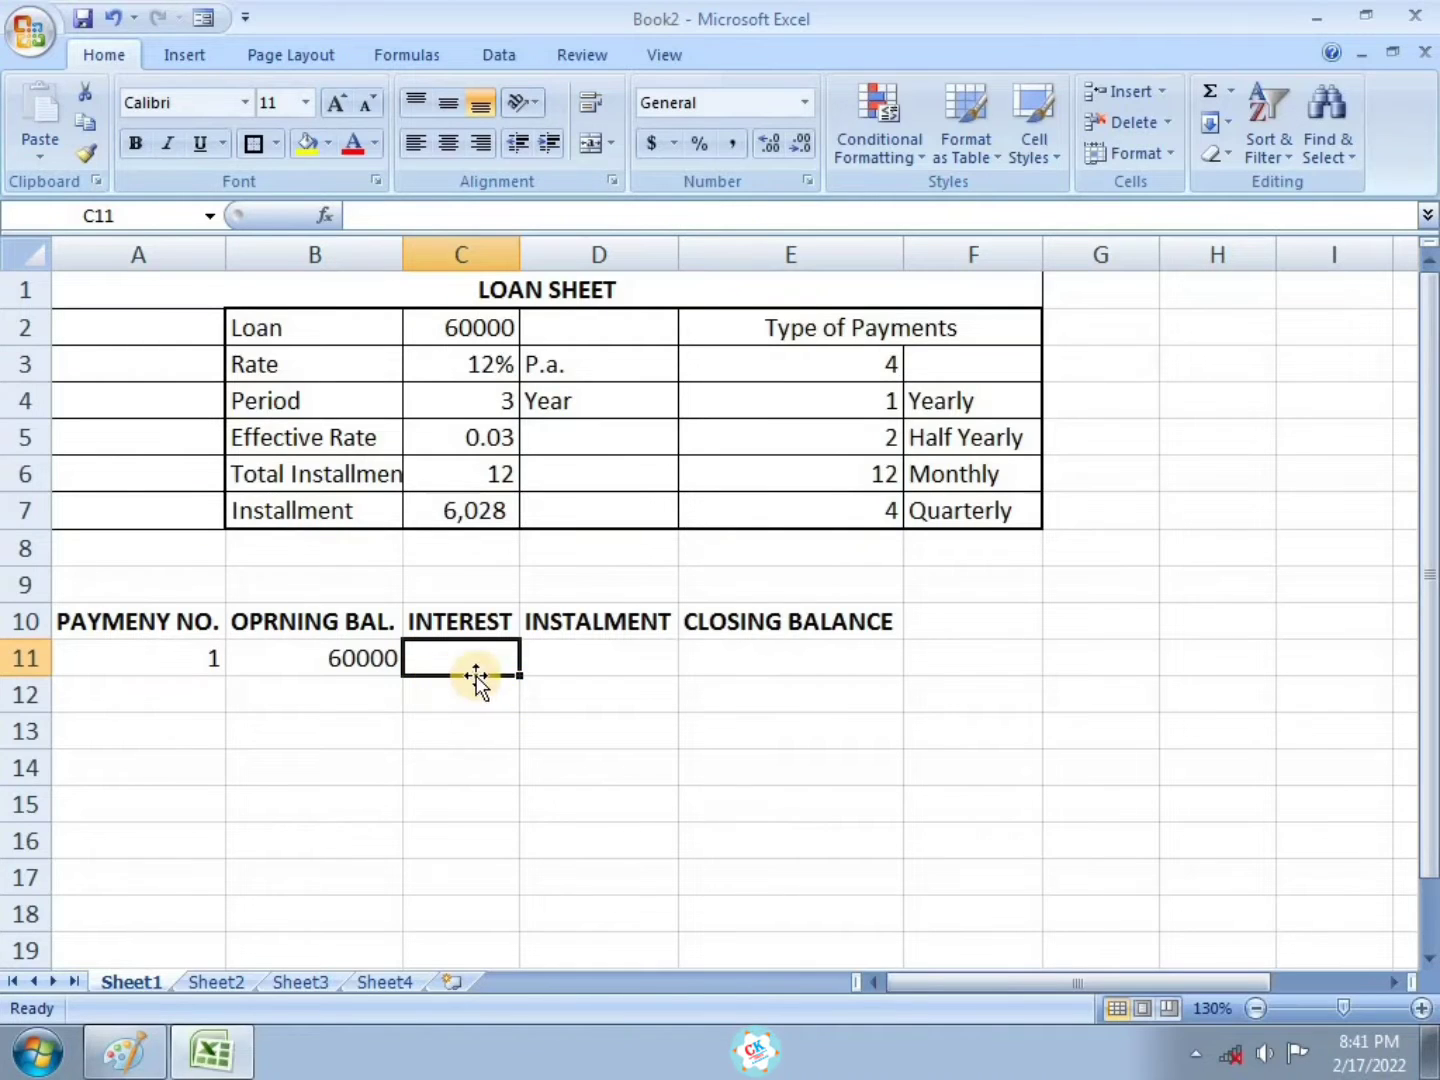
text(=)
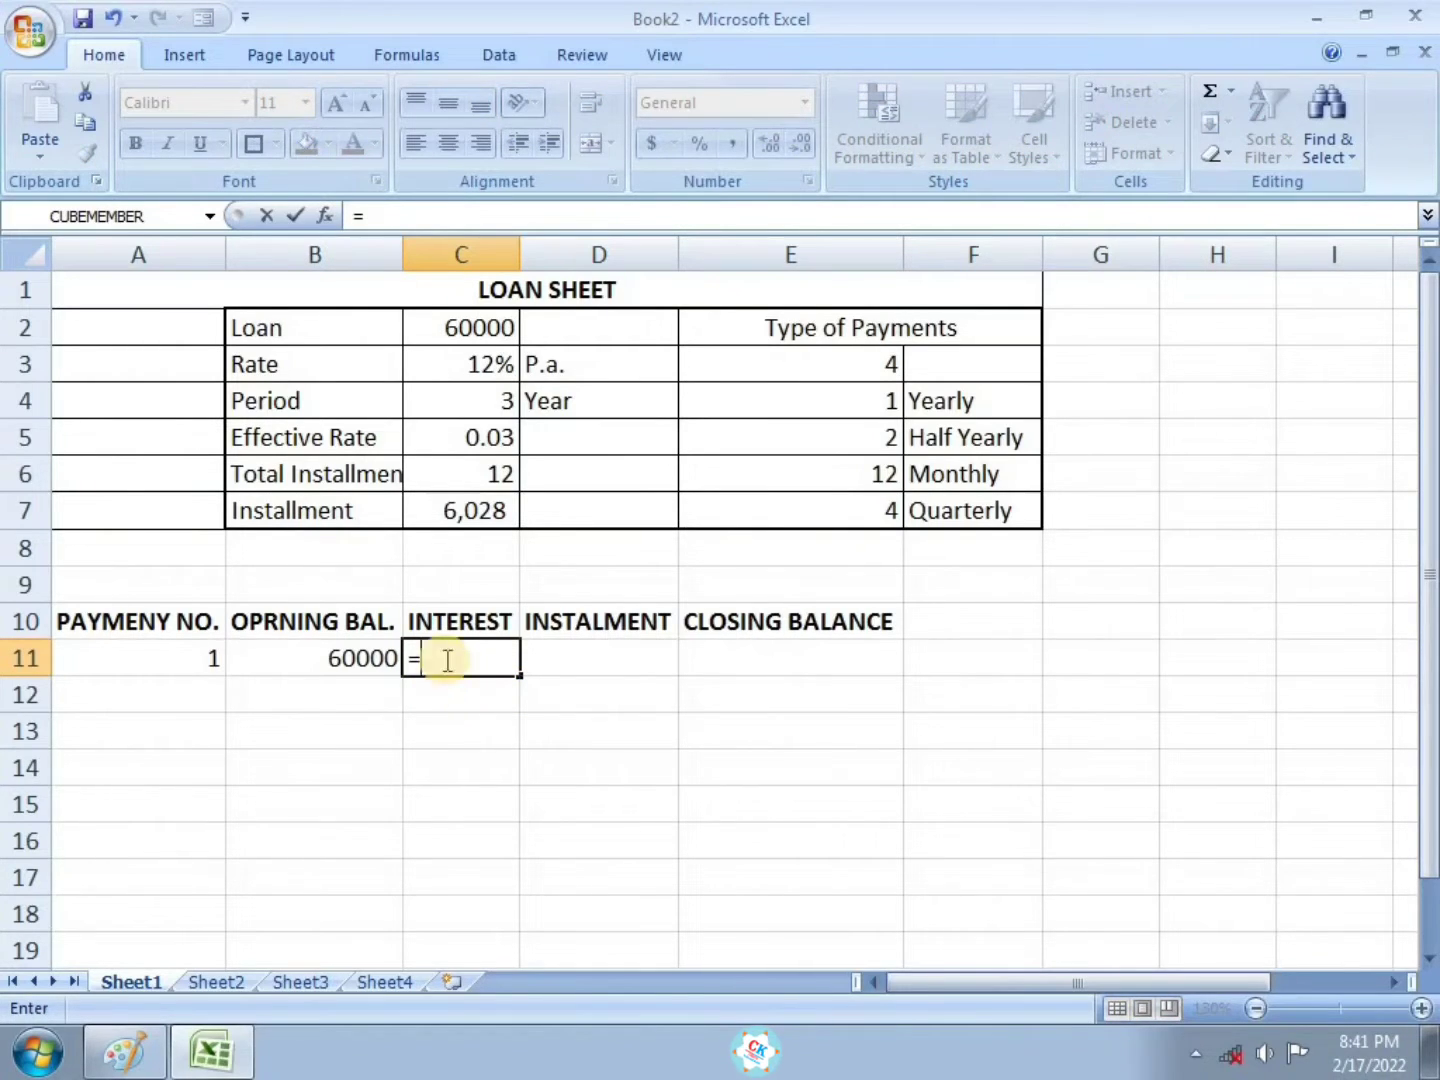
click(347, 656)
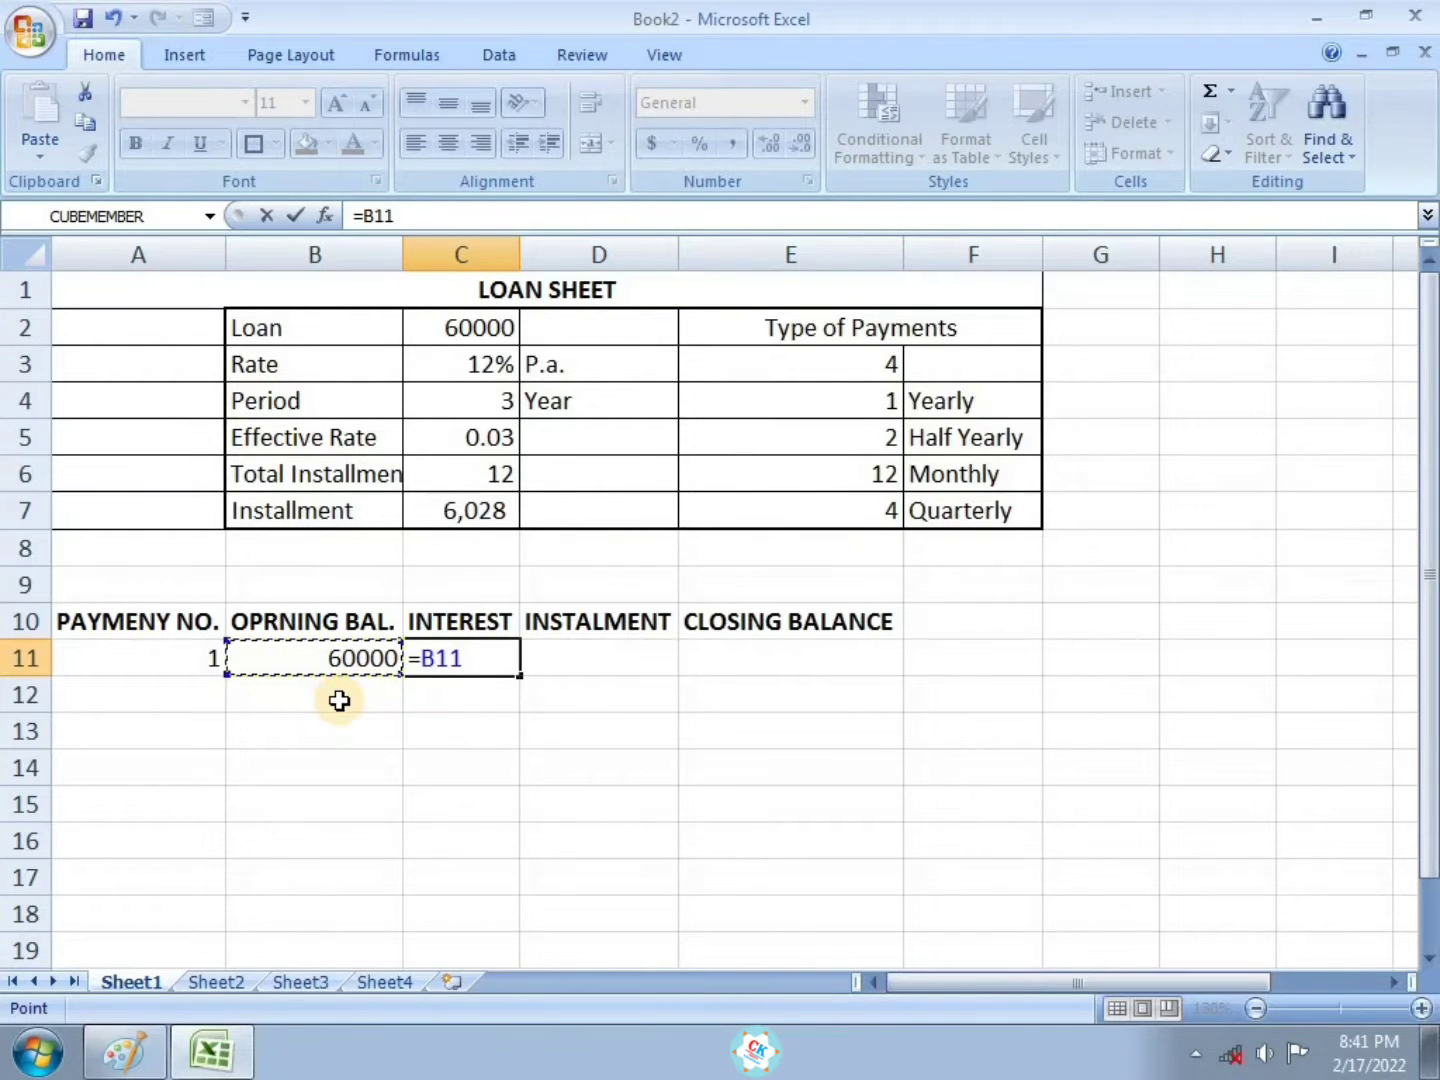
text(*)
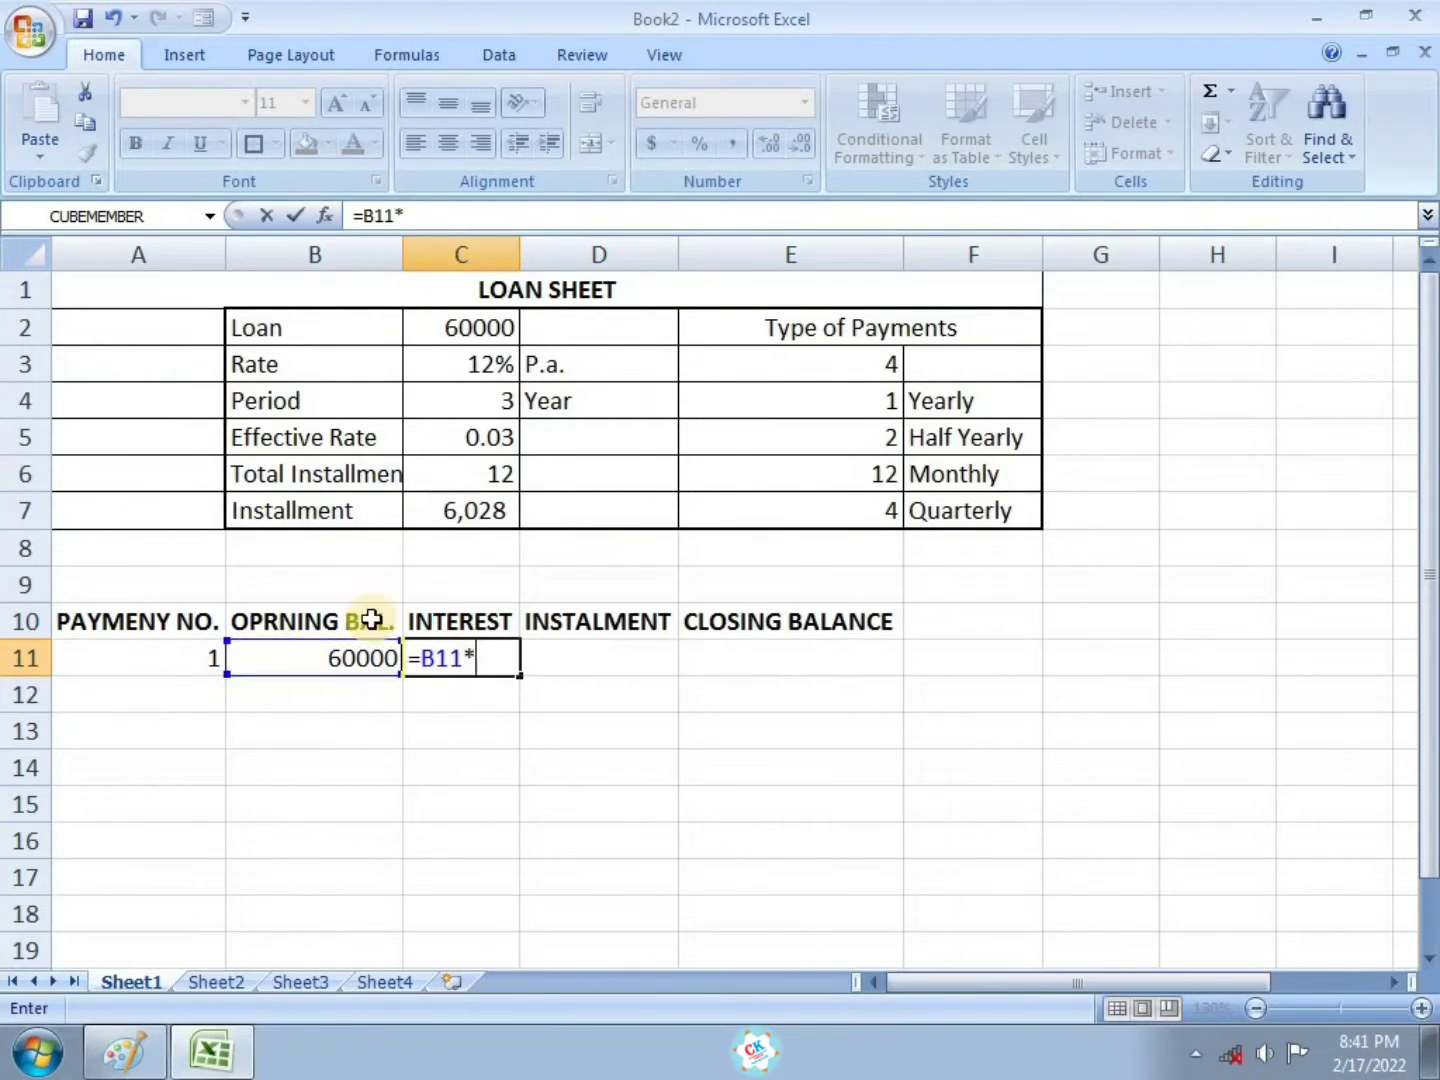
click(490, 445)
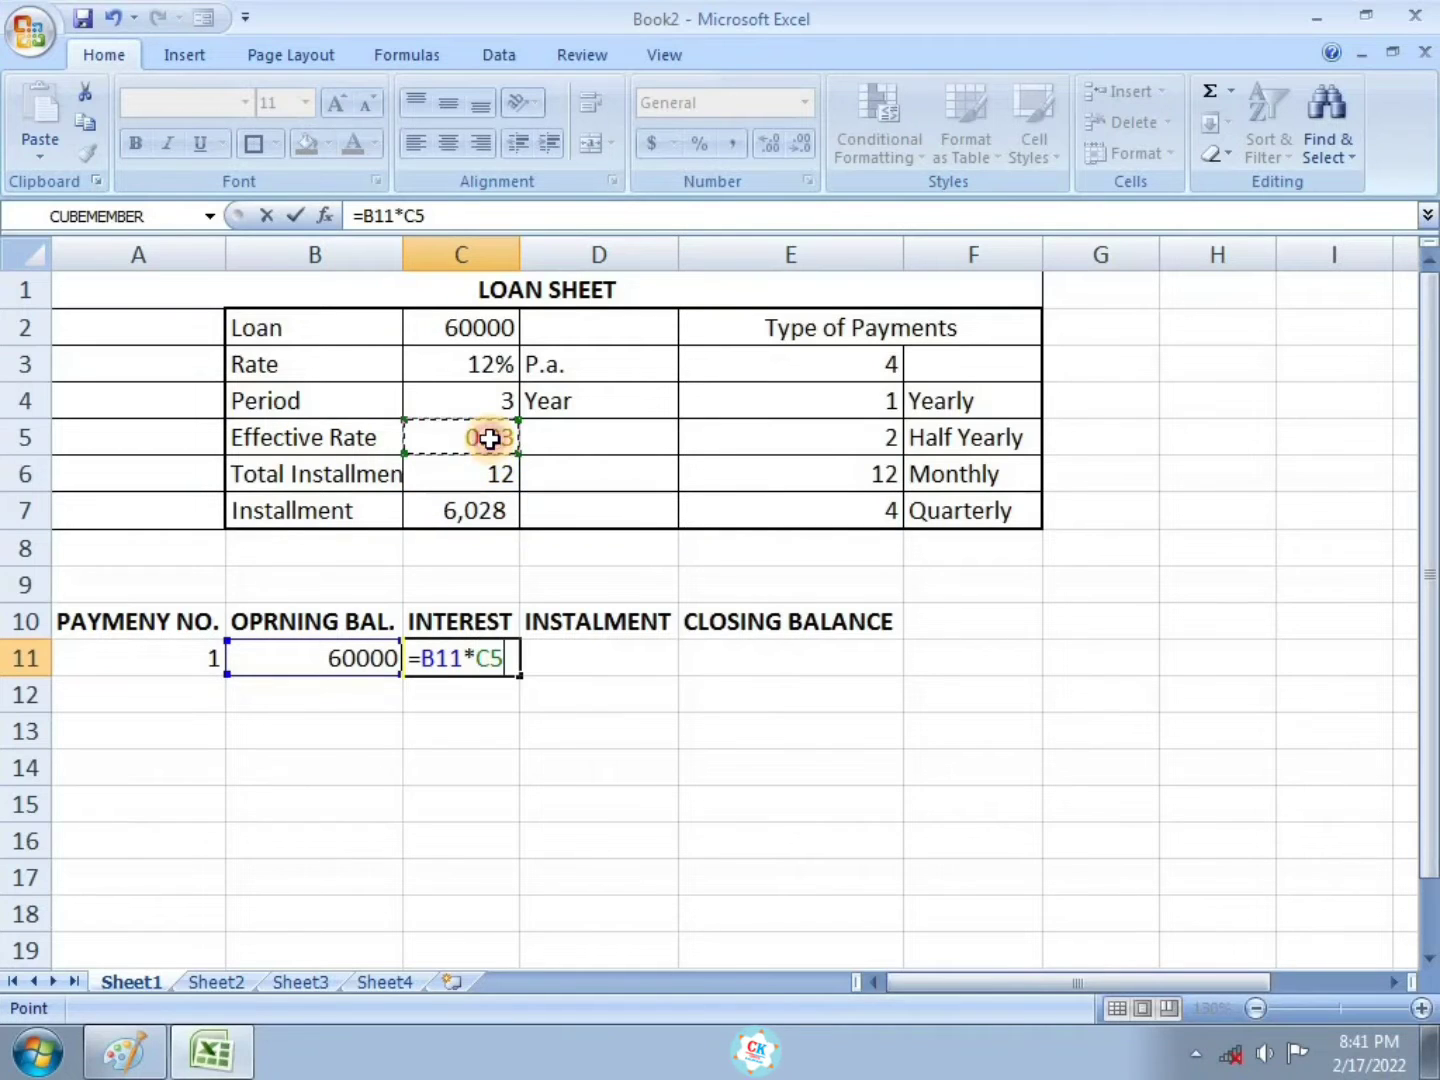
click(500, 657)
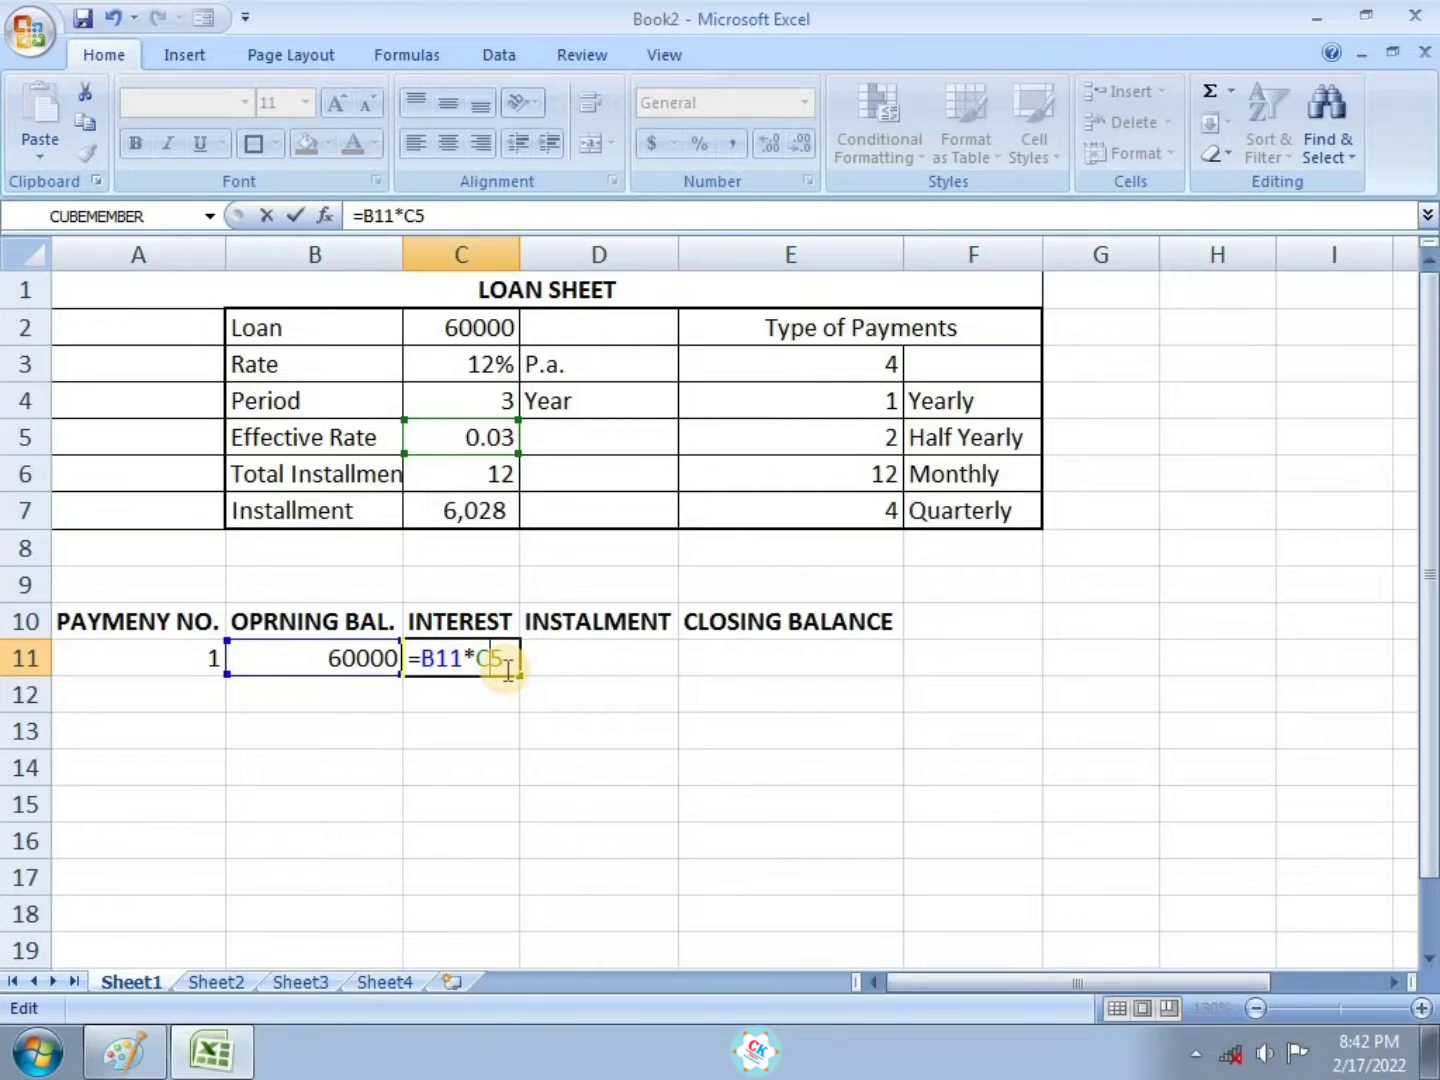
key(F4)
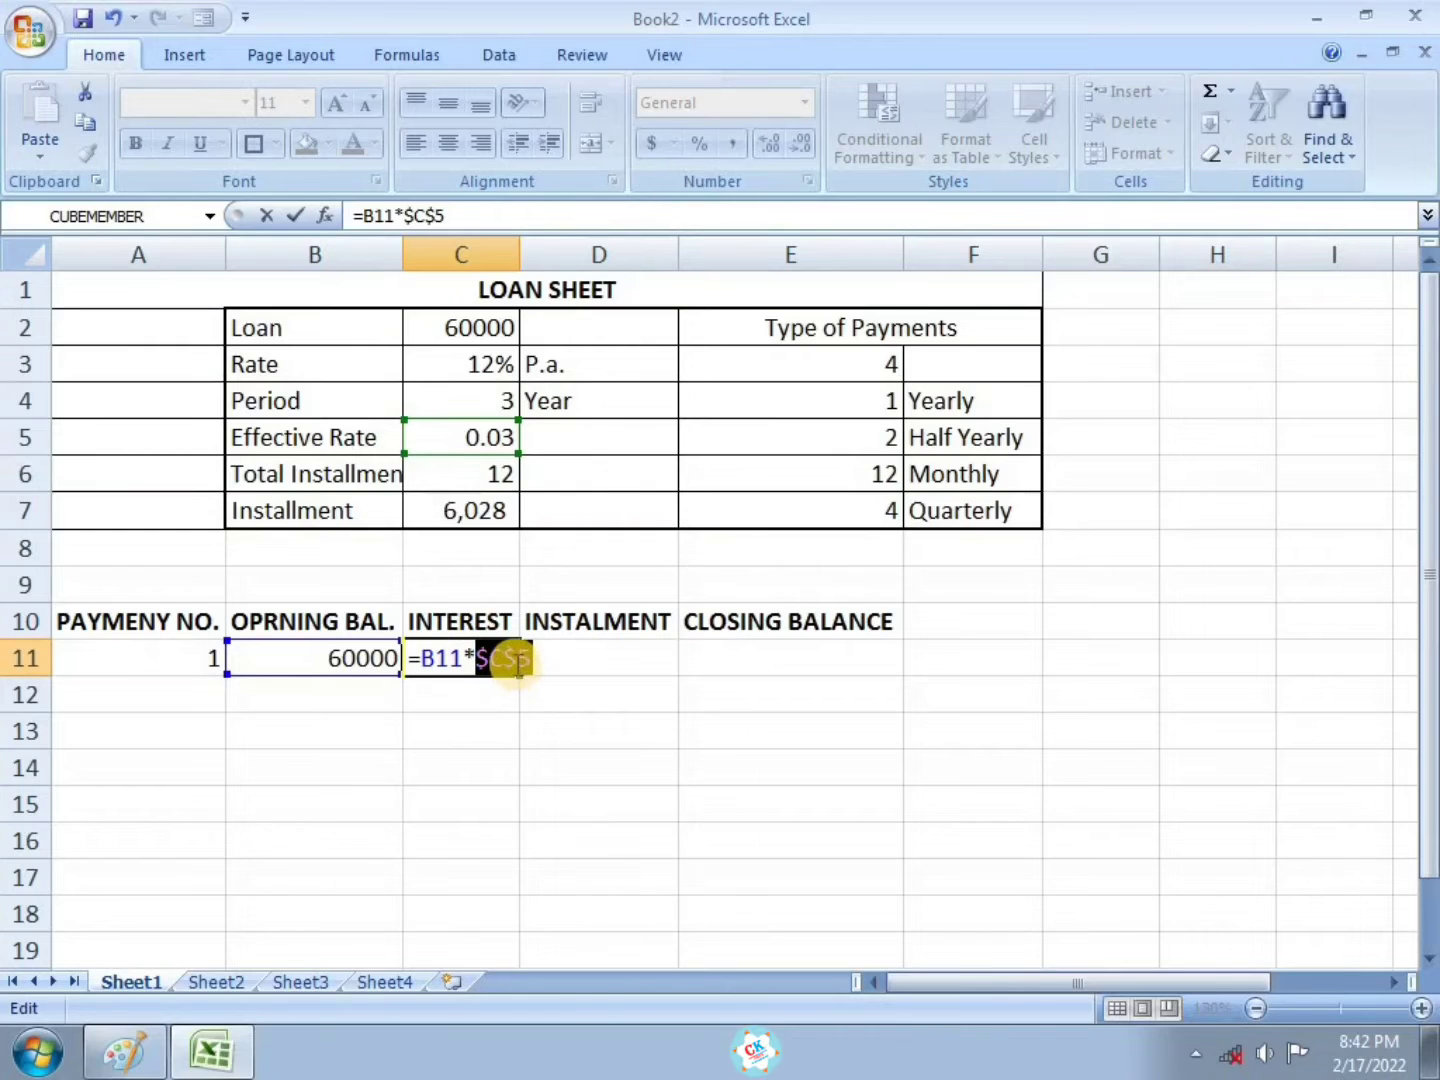
key(Return)
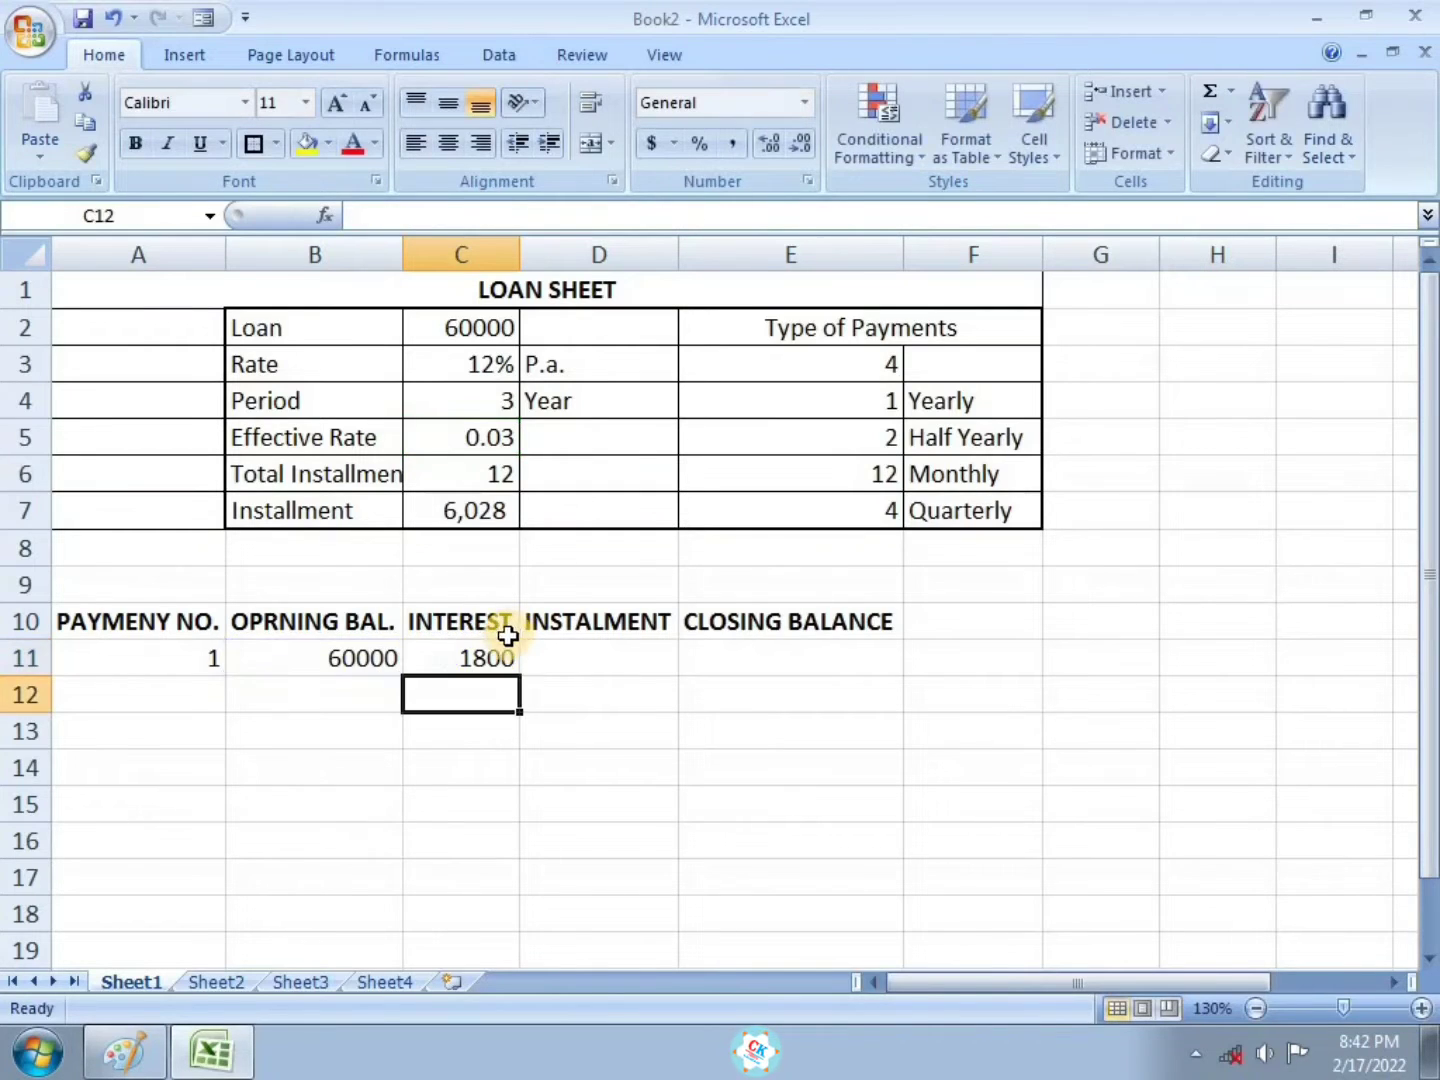
Enter =$C$7 in D11 as the first instalment, using an absolute reference to the calculated installment
click(593, 654)
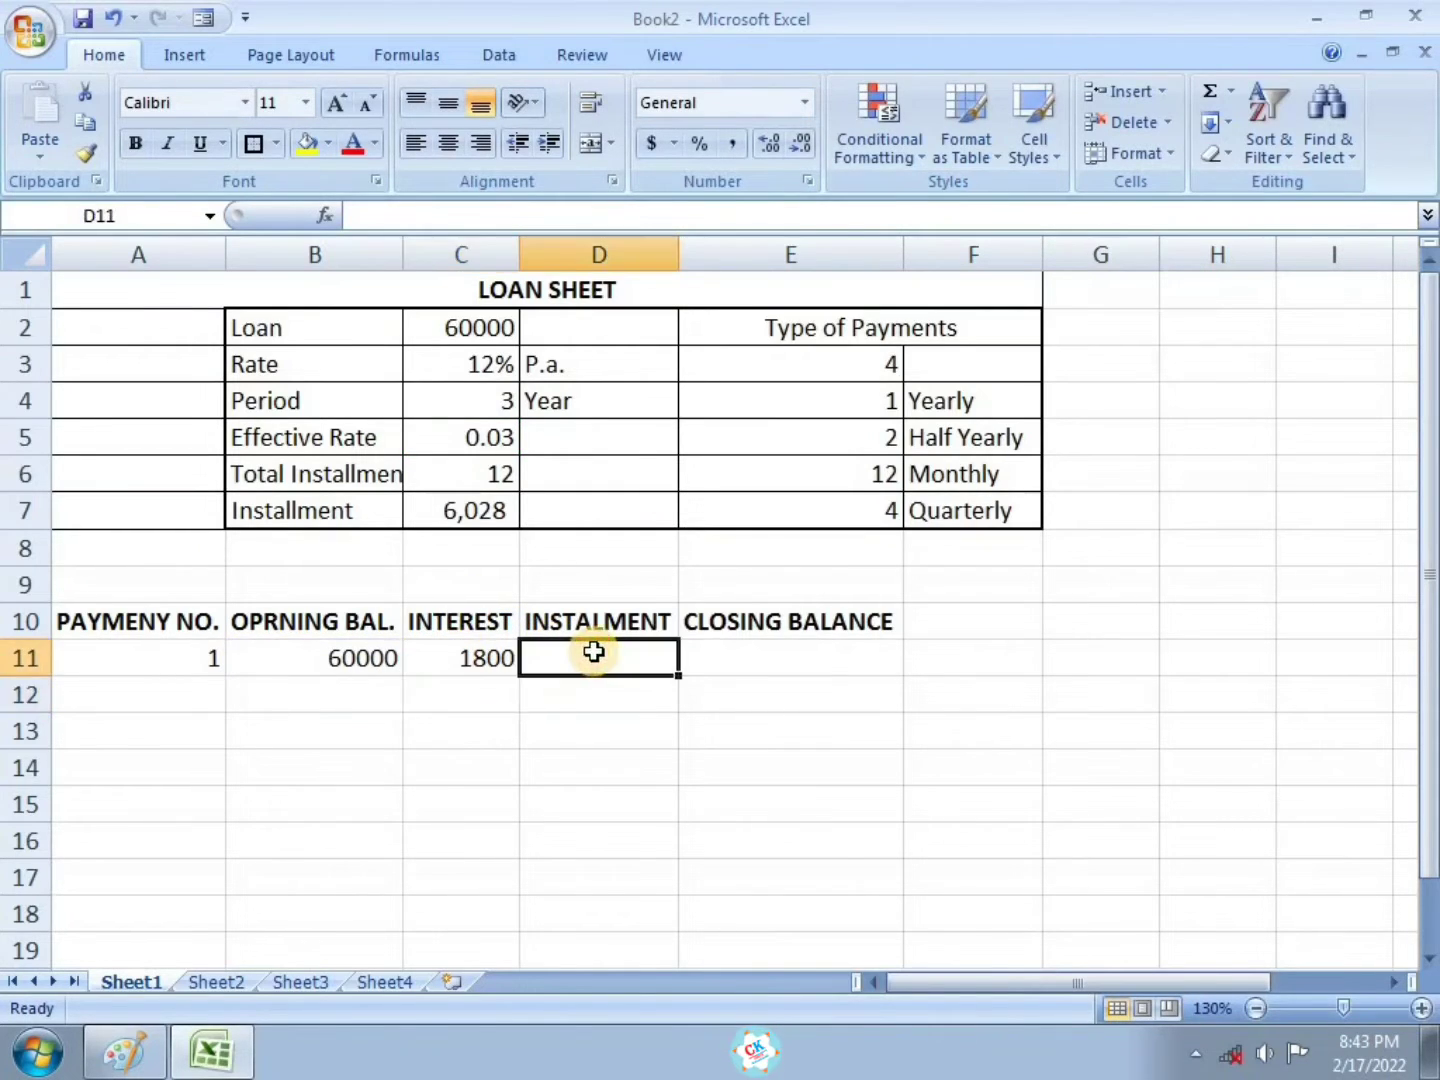
text(=)
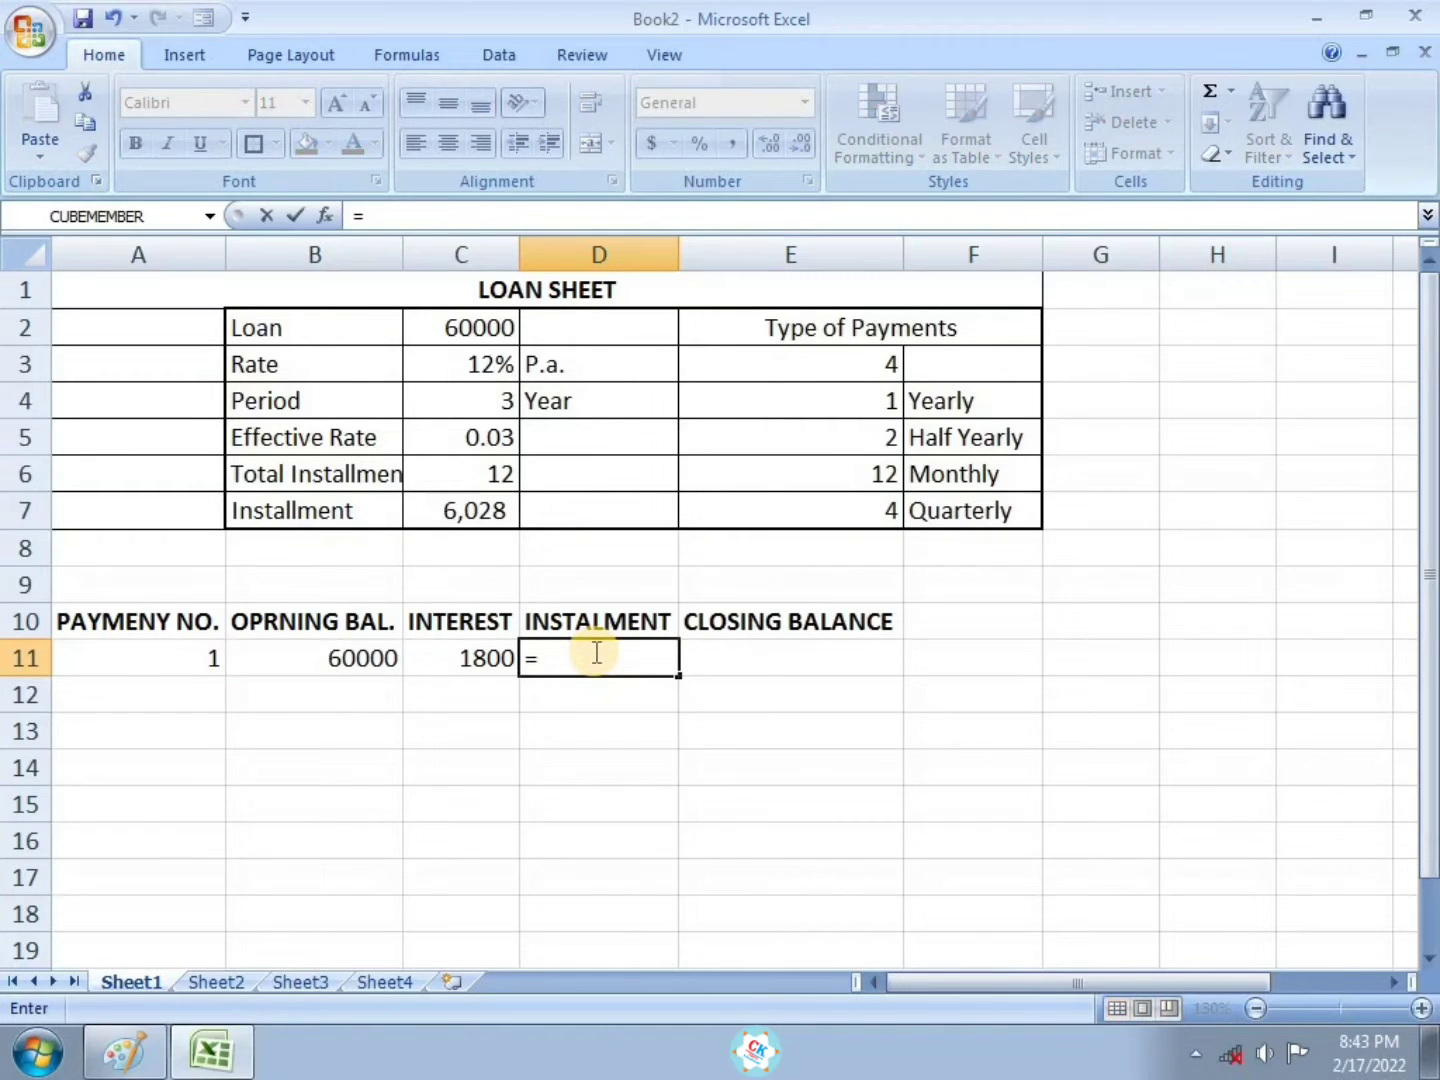
click(469, 501)
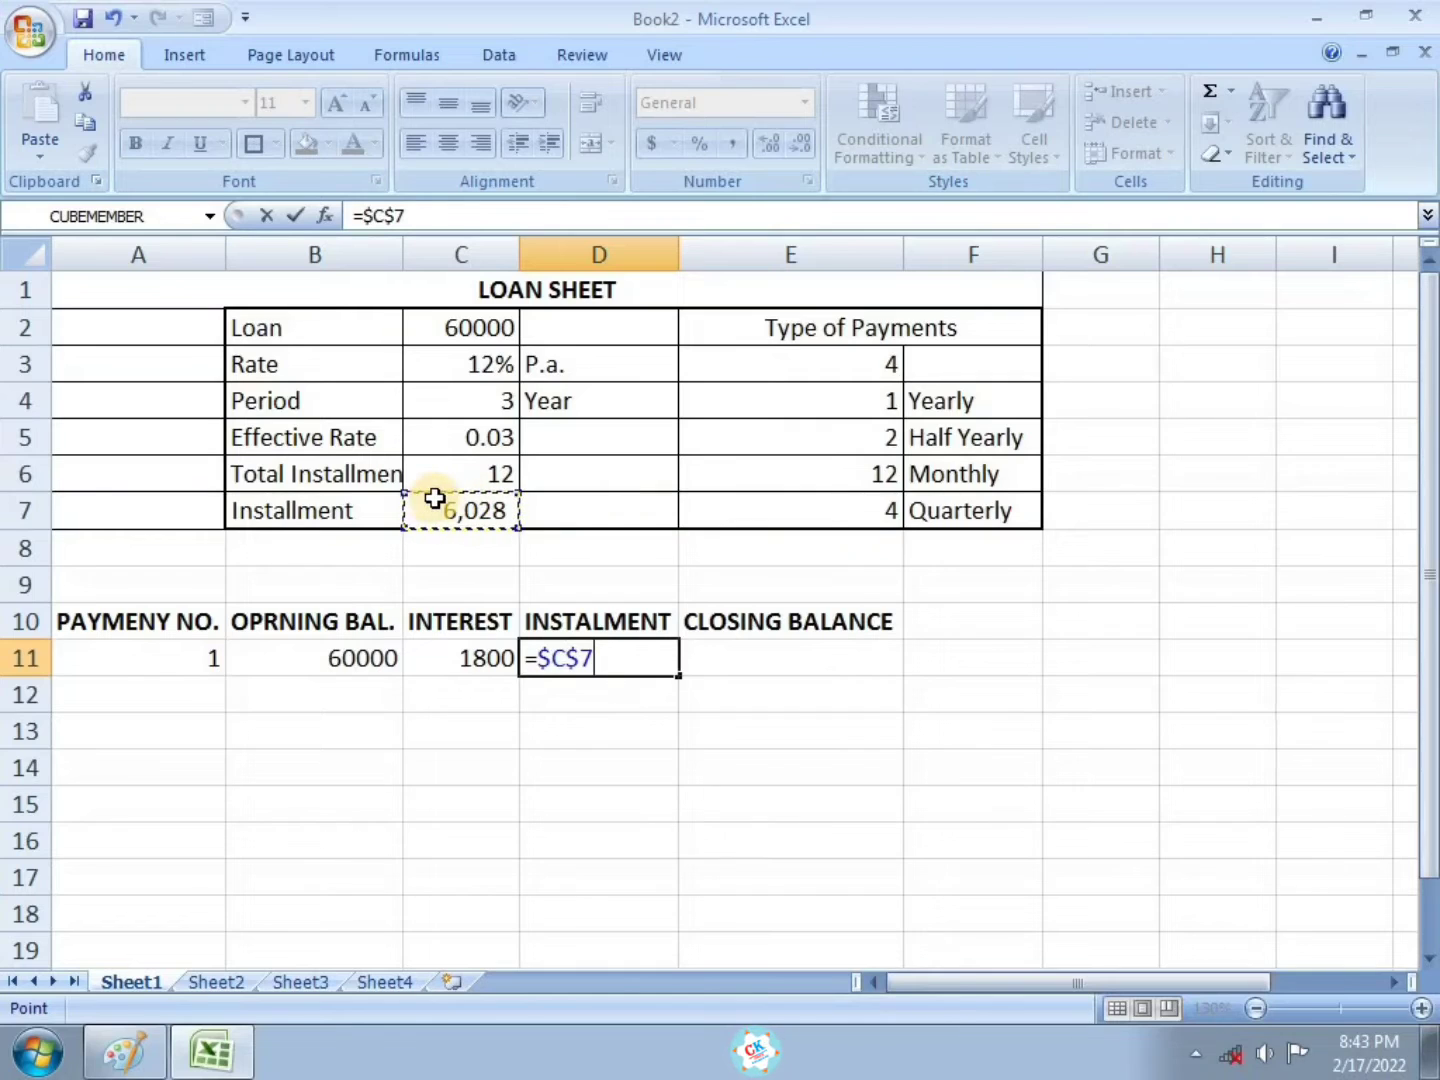
key(Return)
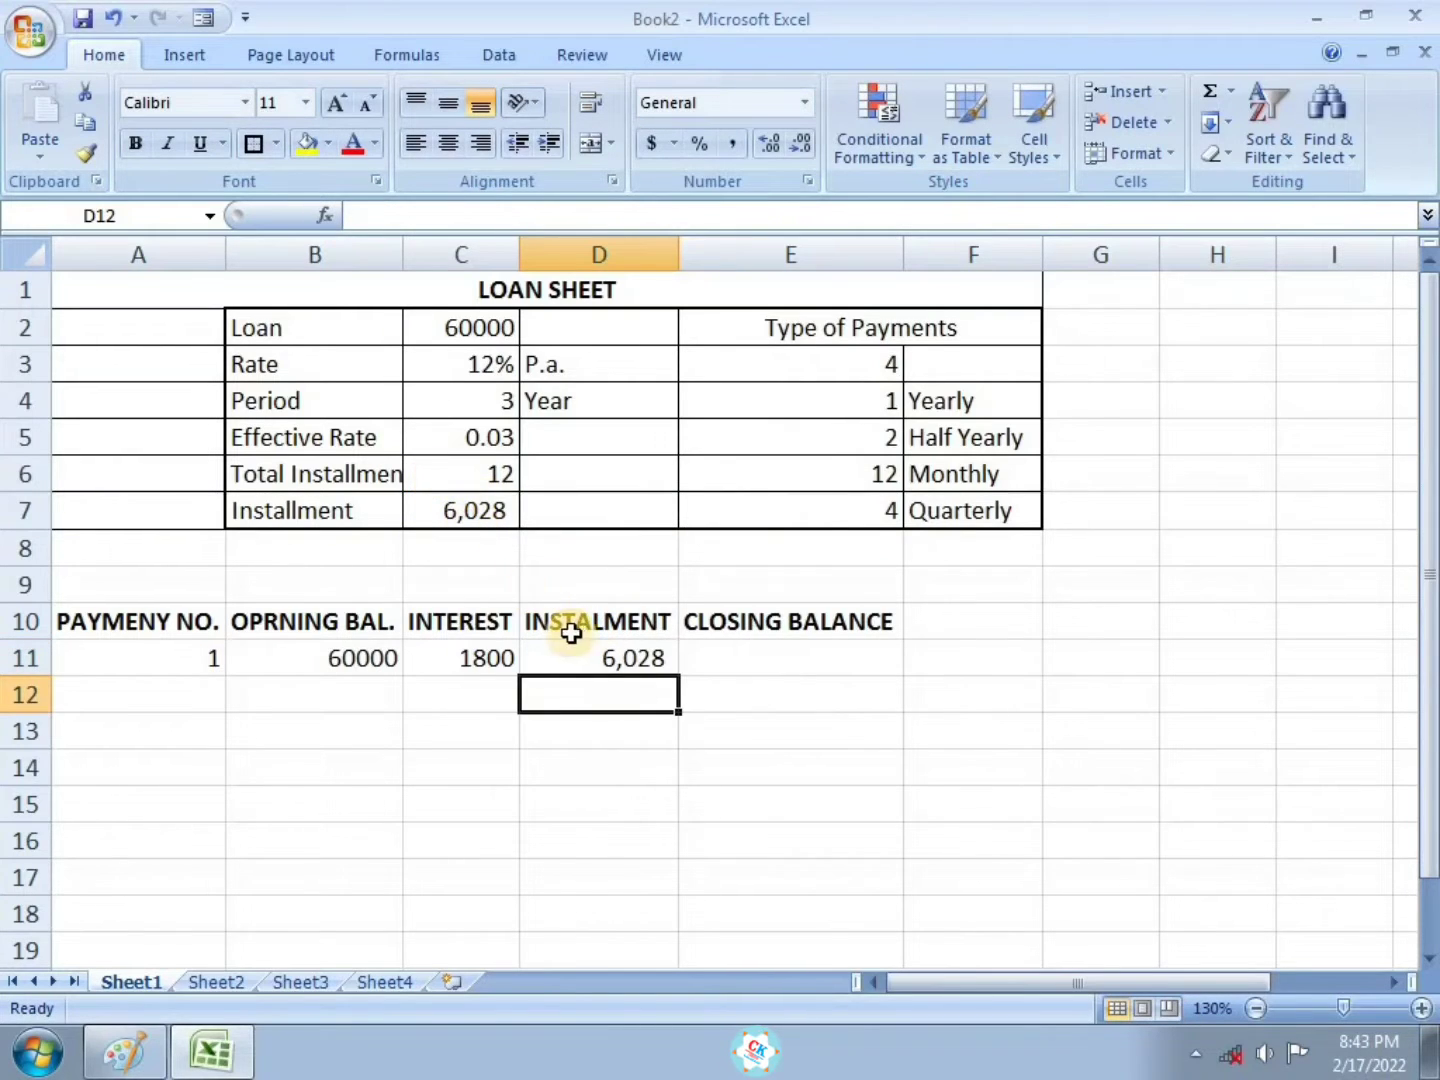
Calculate the first closing balance in E11 with the formula =B11+C11-D11
click(760, 654)
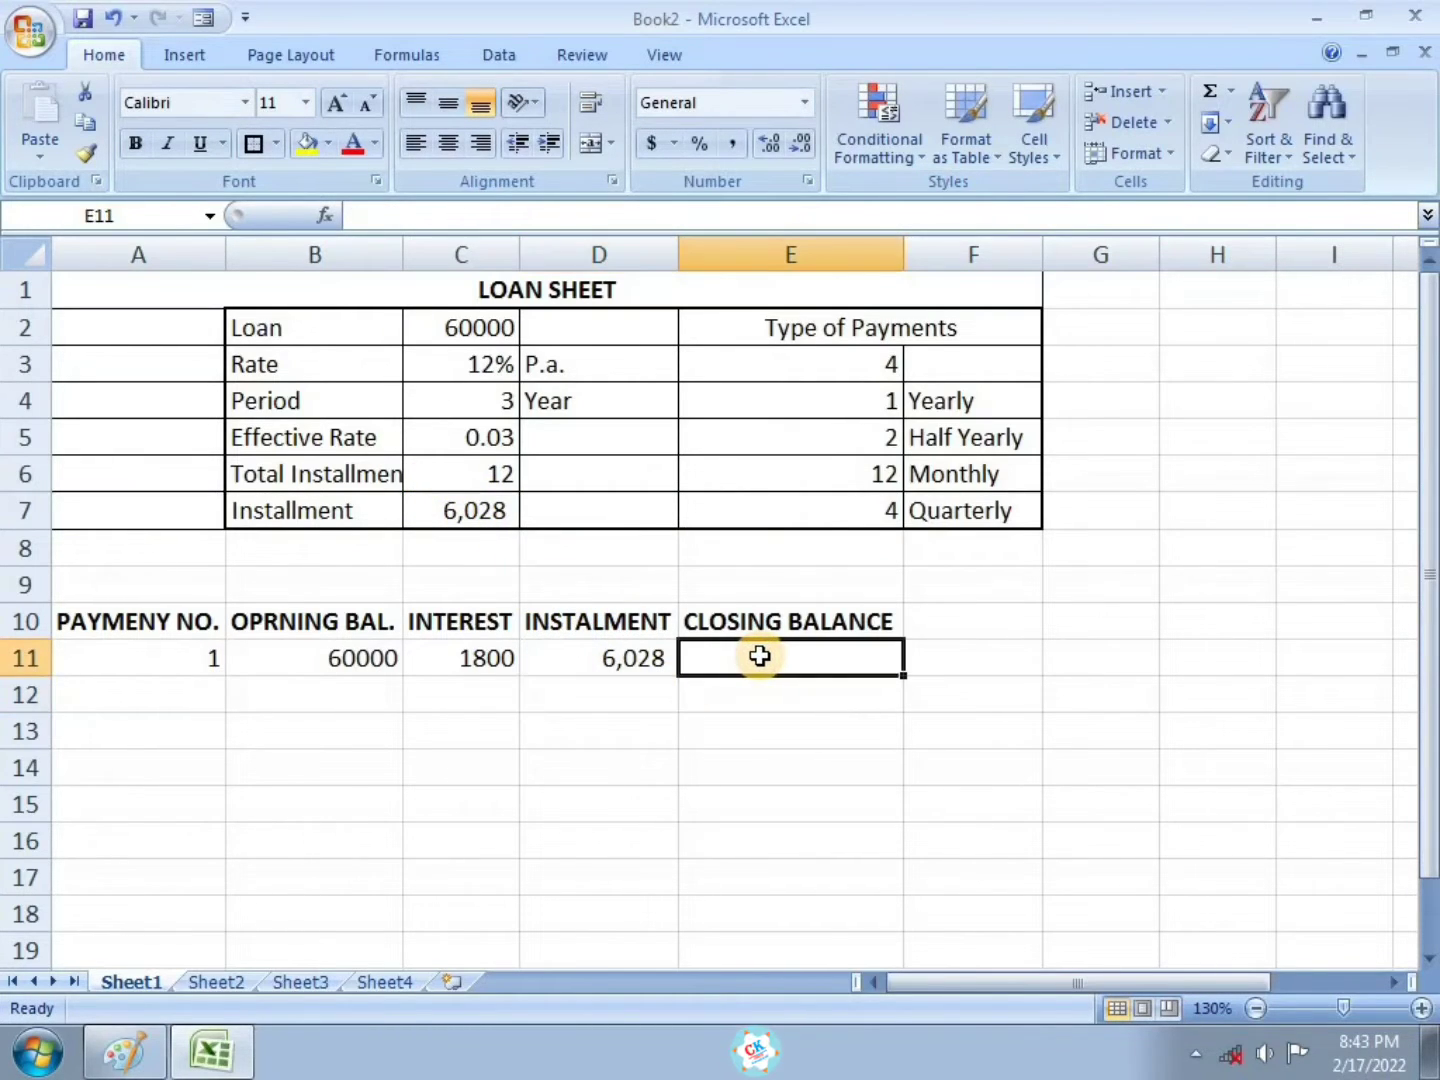
text(=)
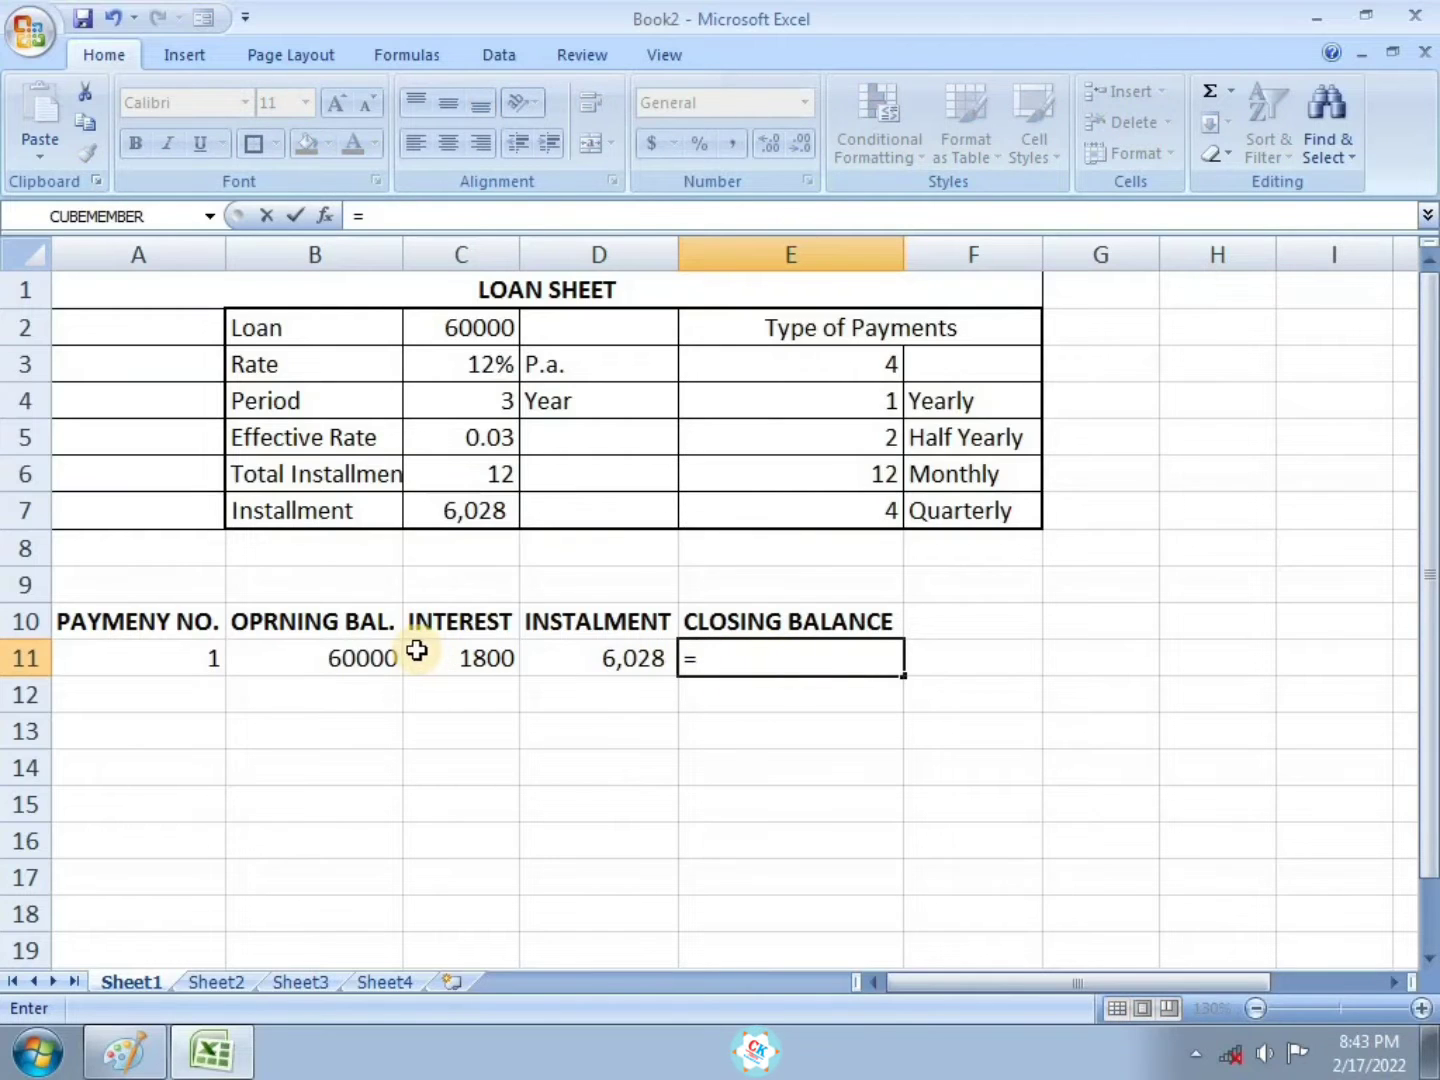
click(337, 667)
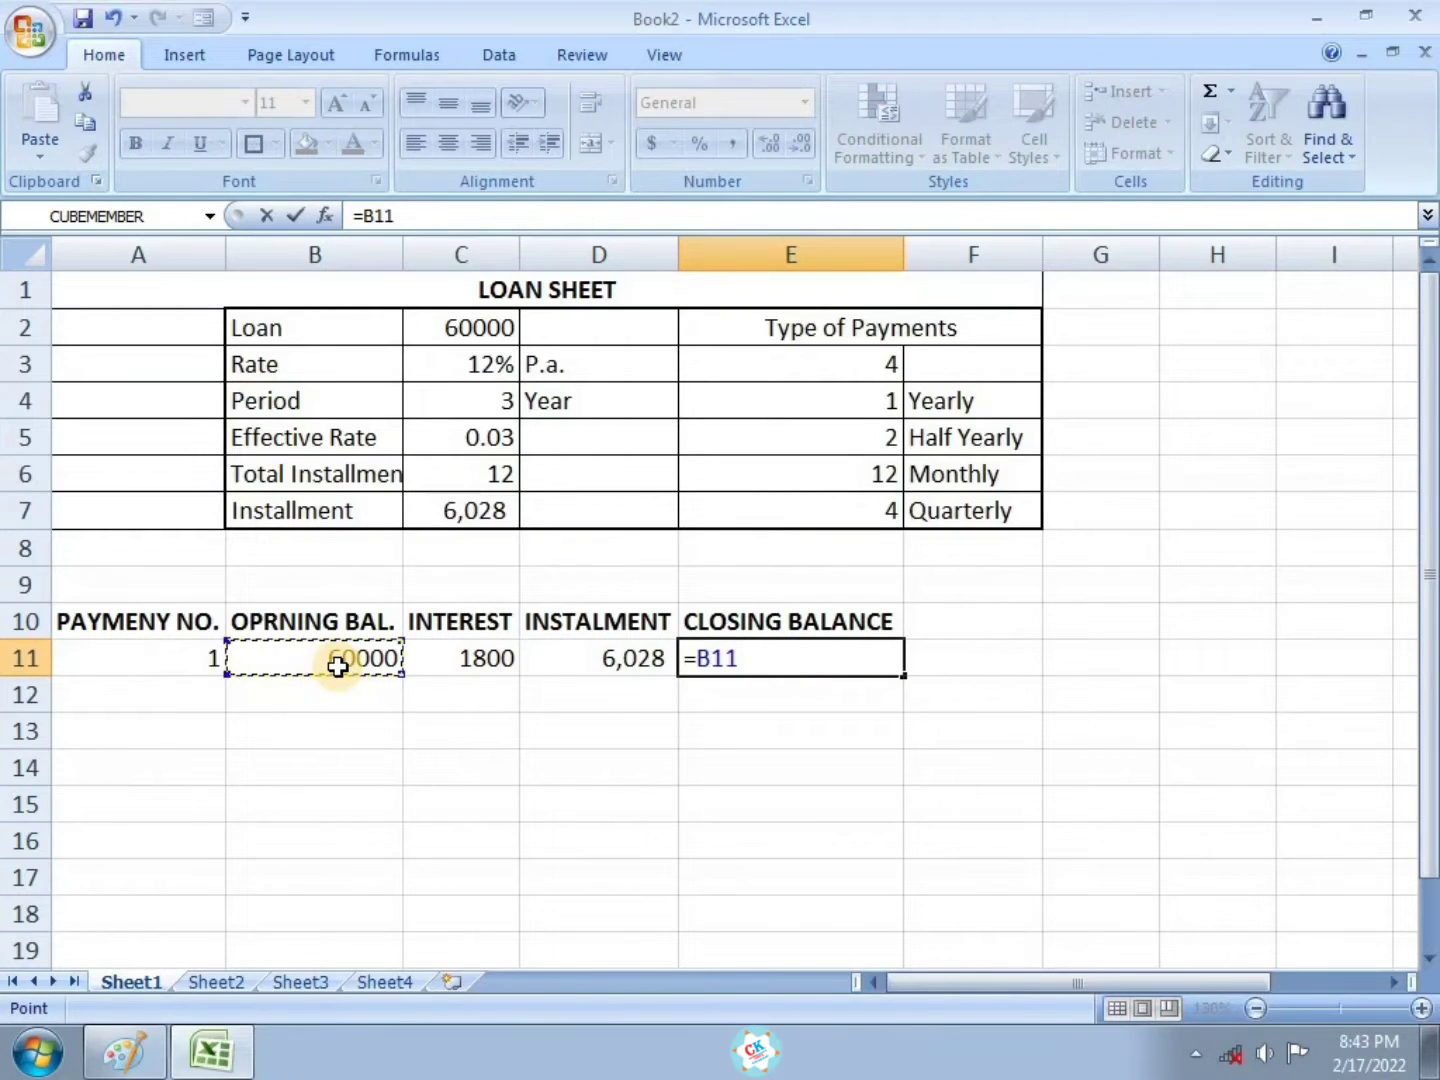
text(+)
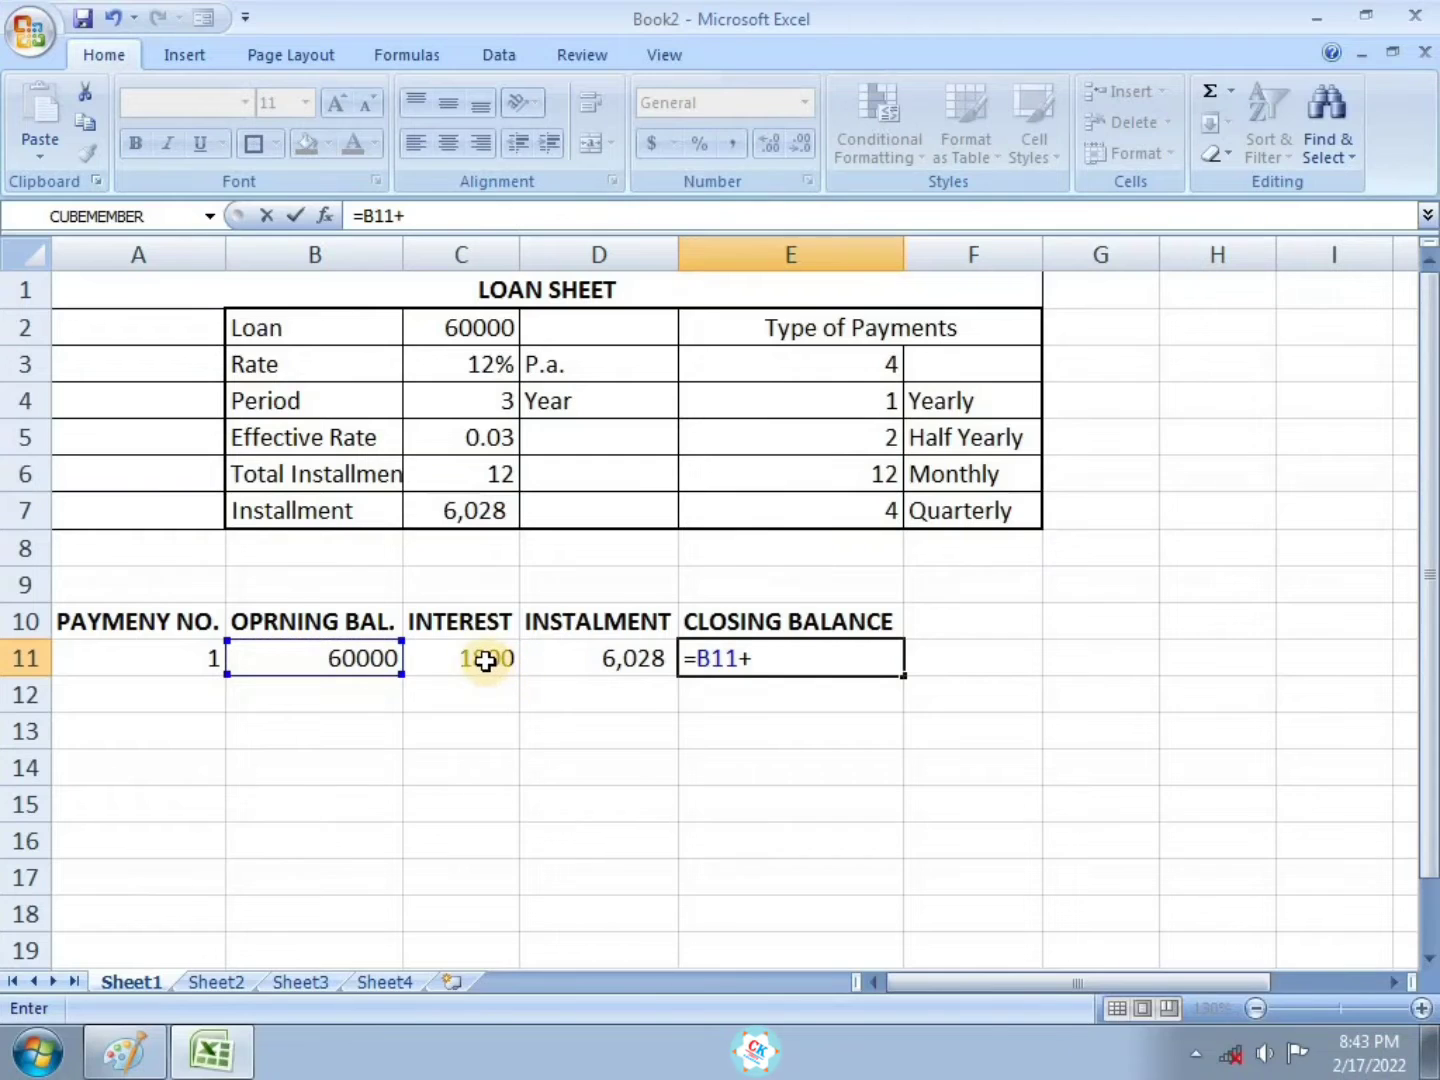
click(485, 661)
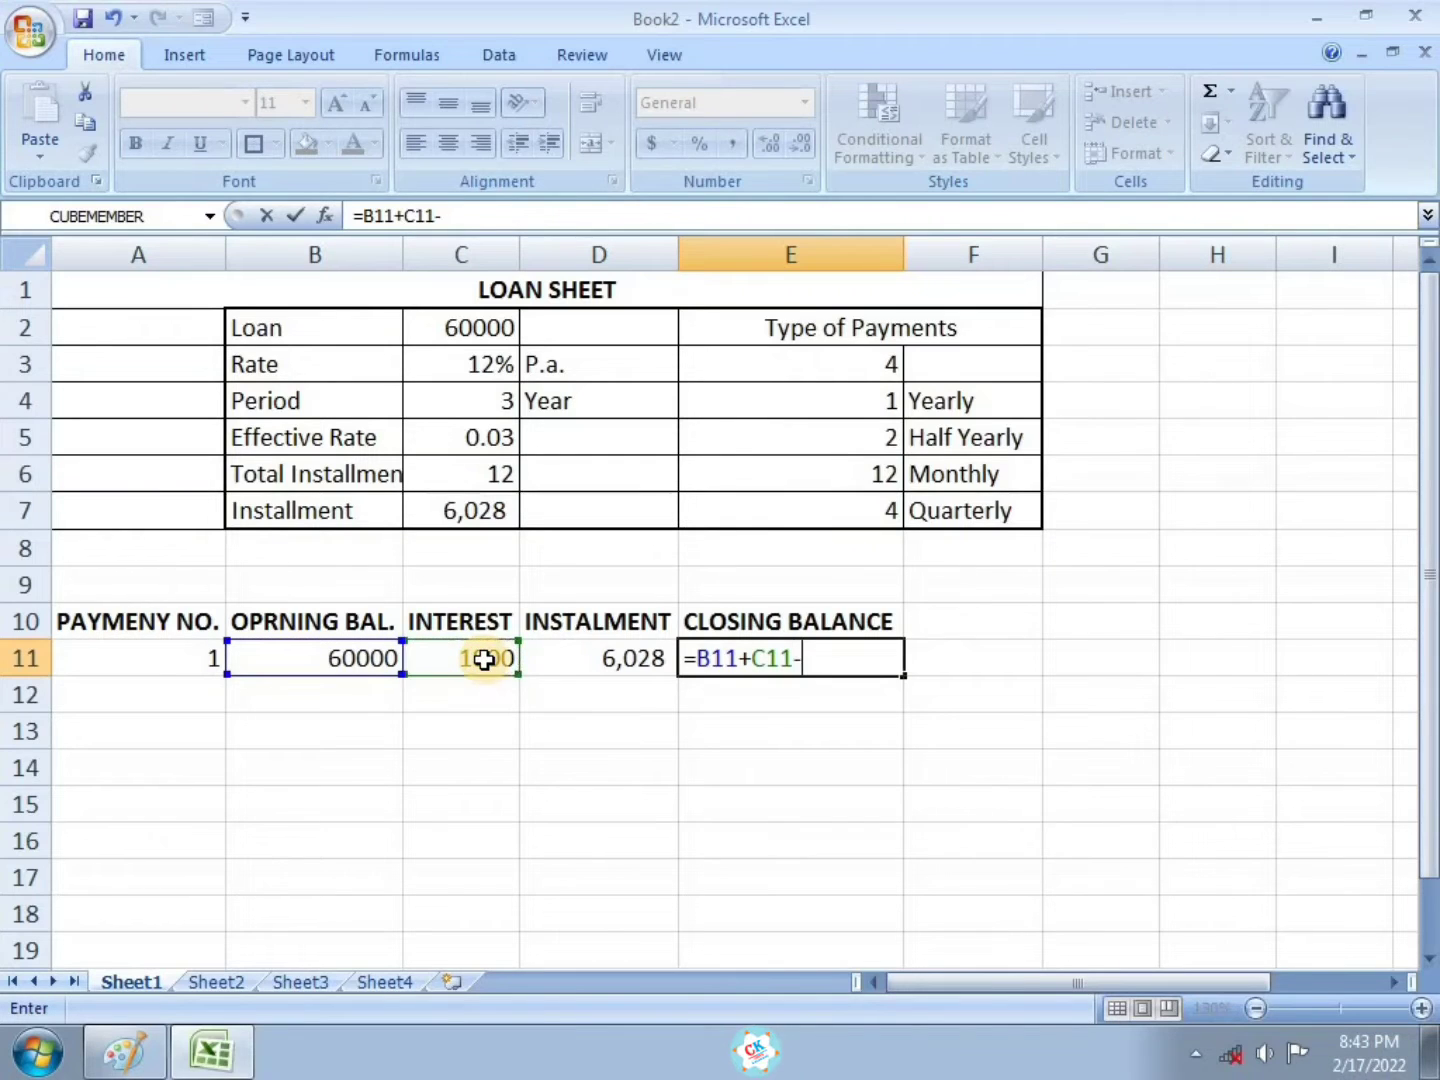
text(-)
click(595, 660)
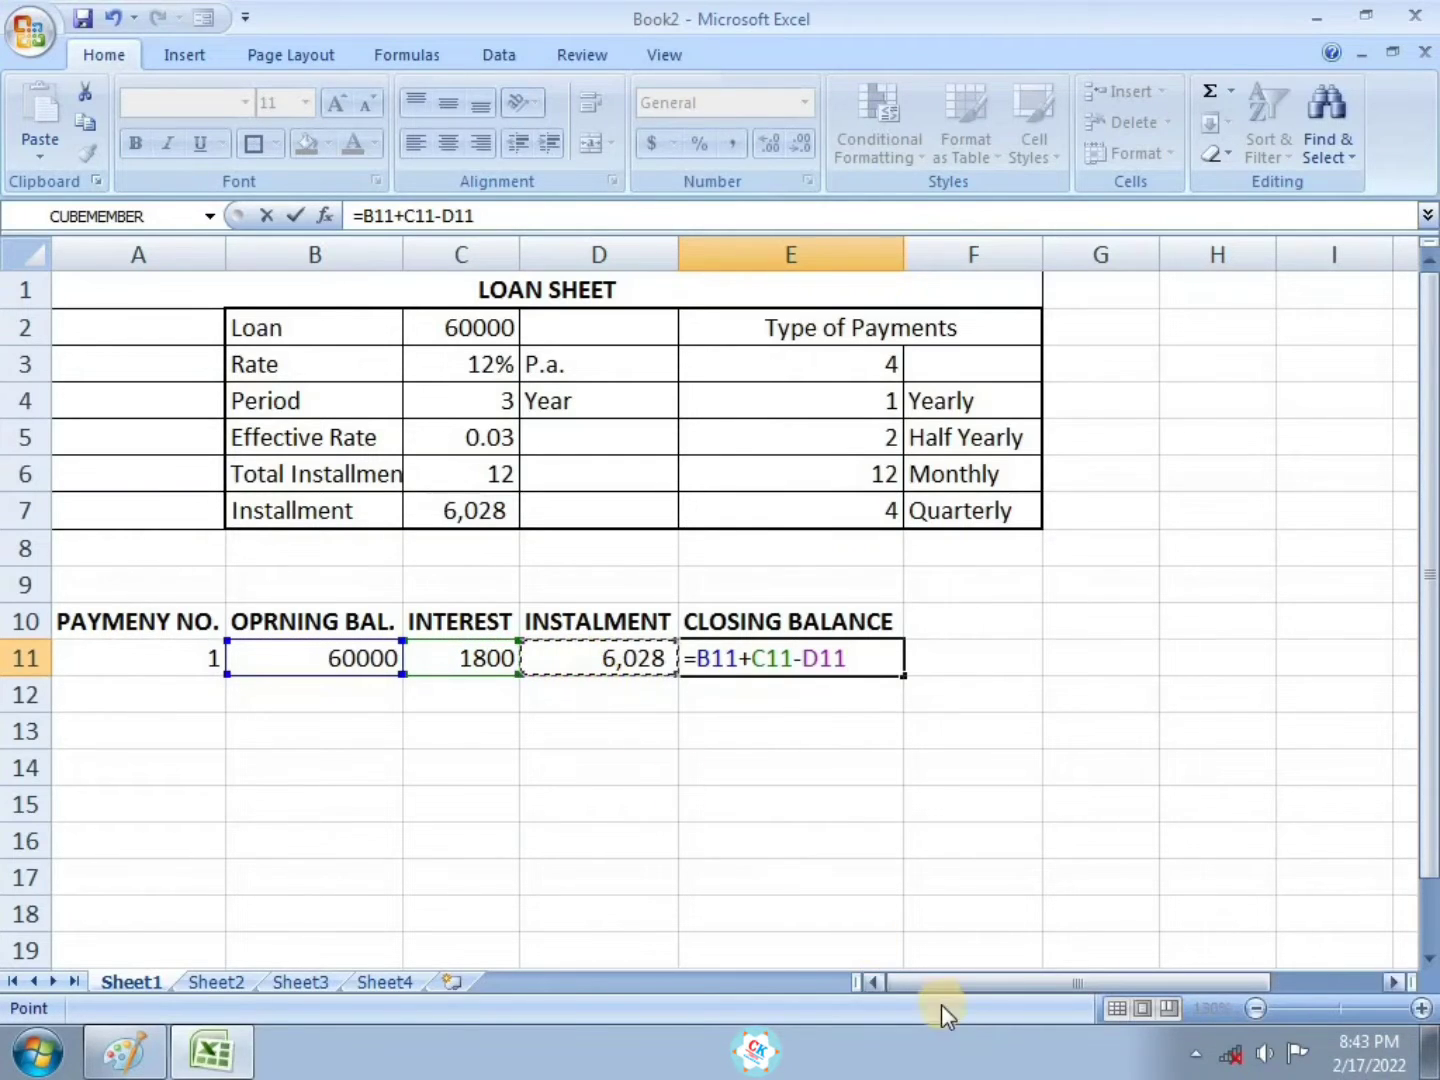
key(Return)
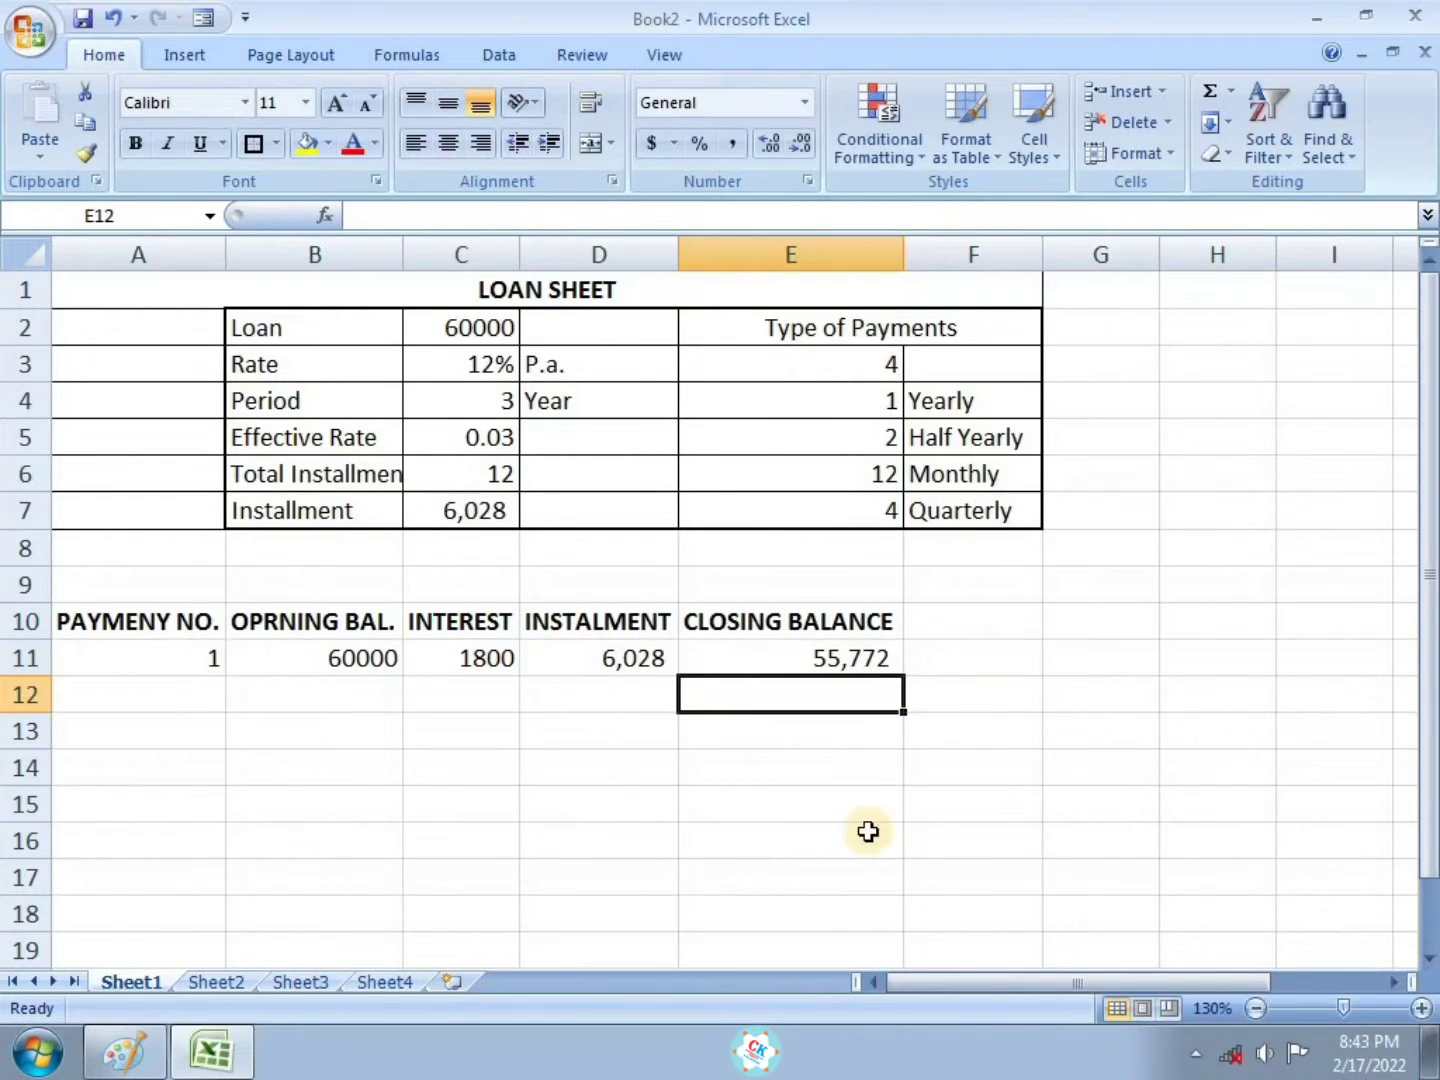
Enter the formula =A11+1 in A12 for the second payment number
click(194, 699)
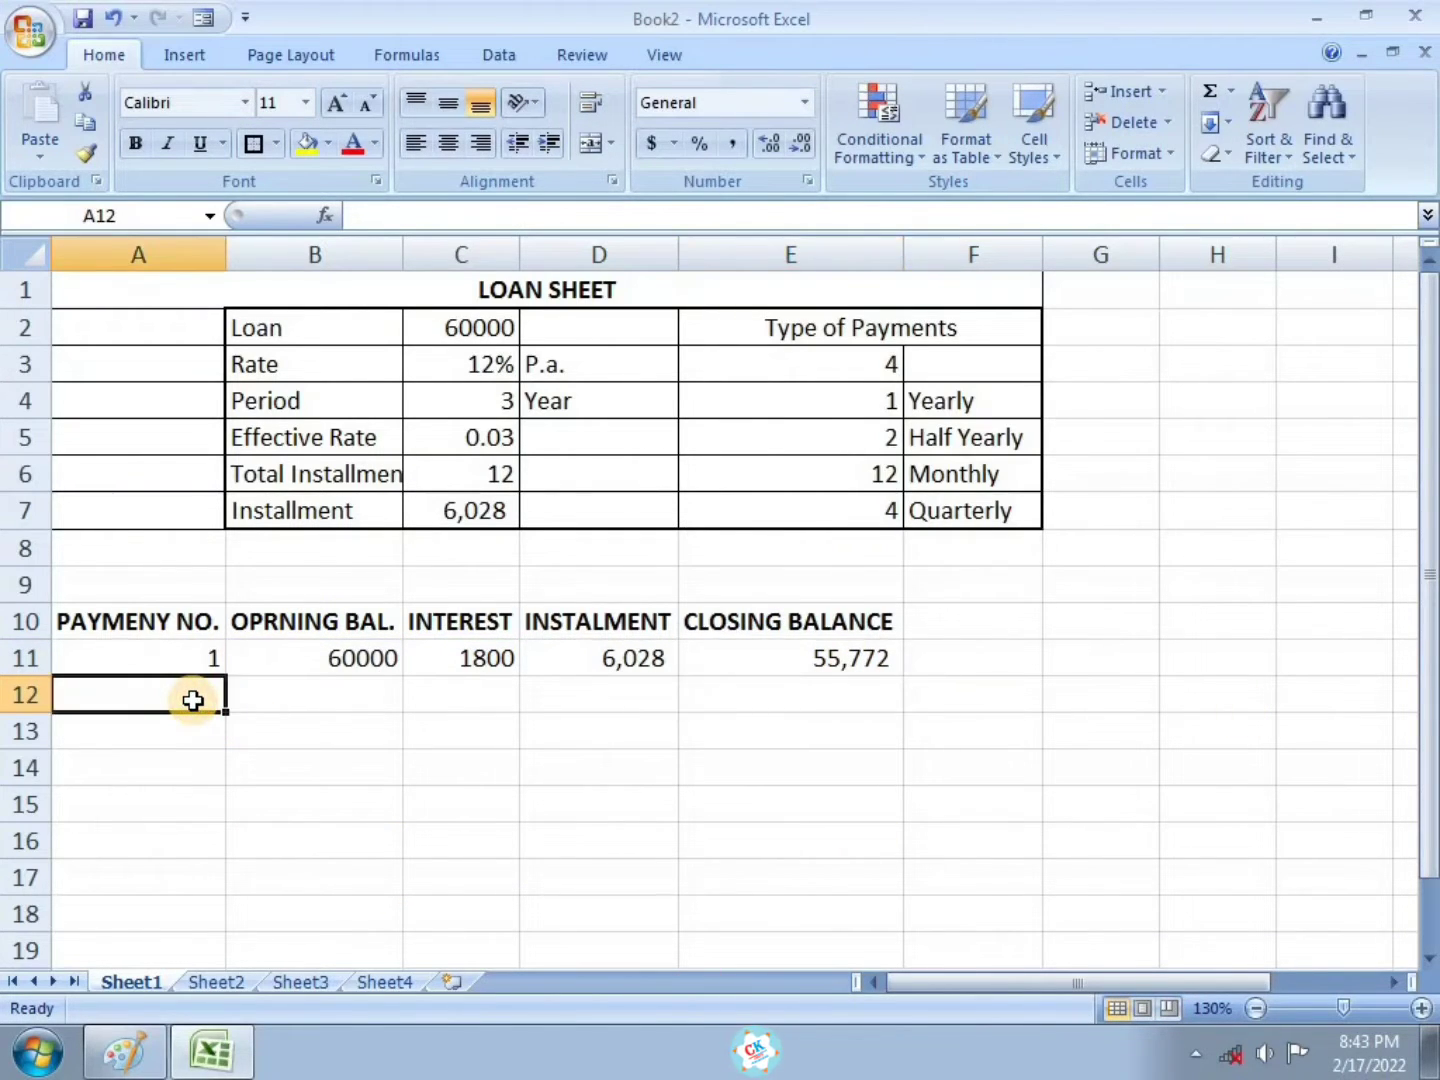
text(=)
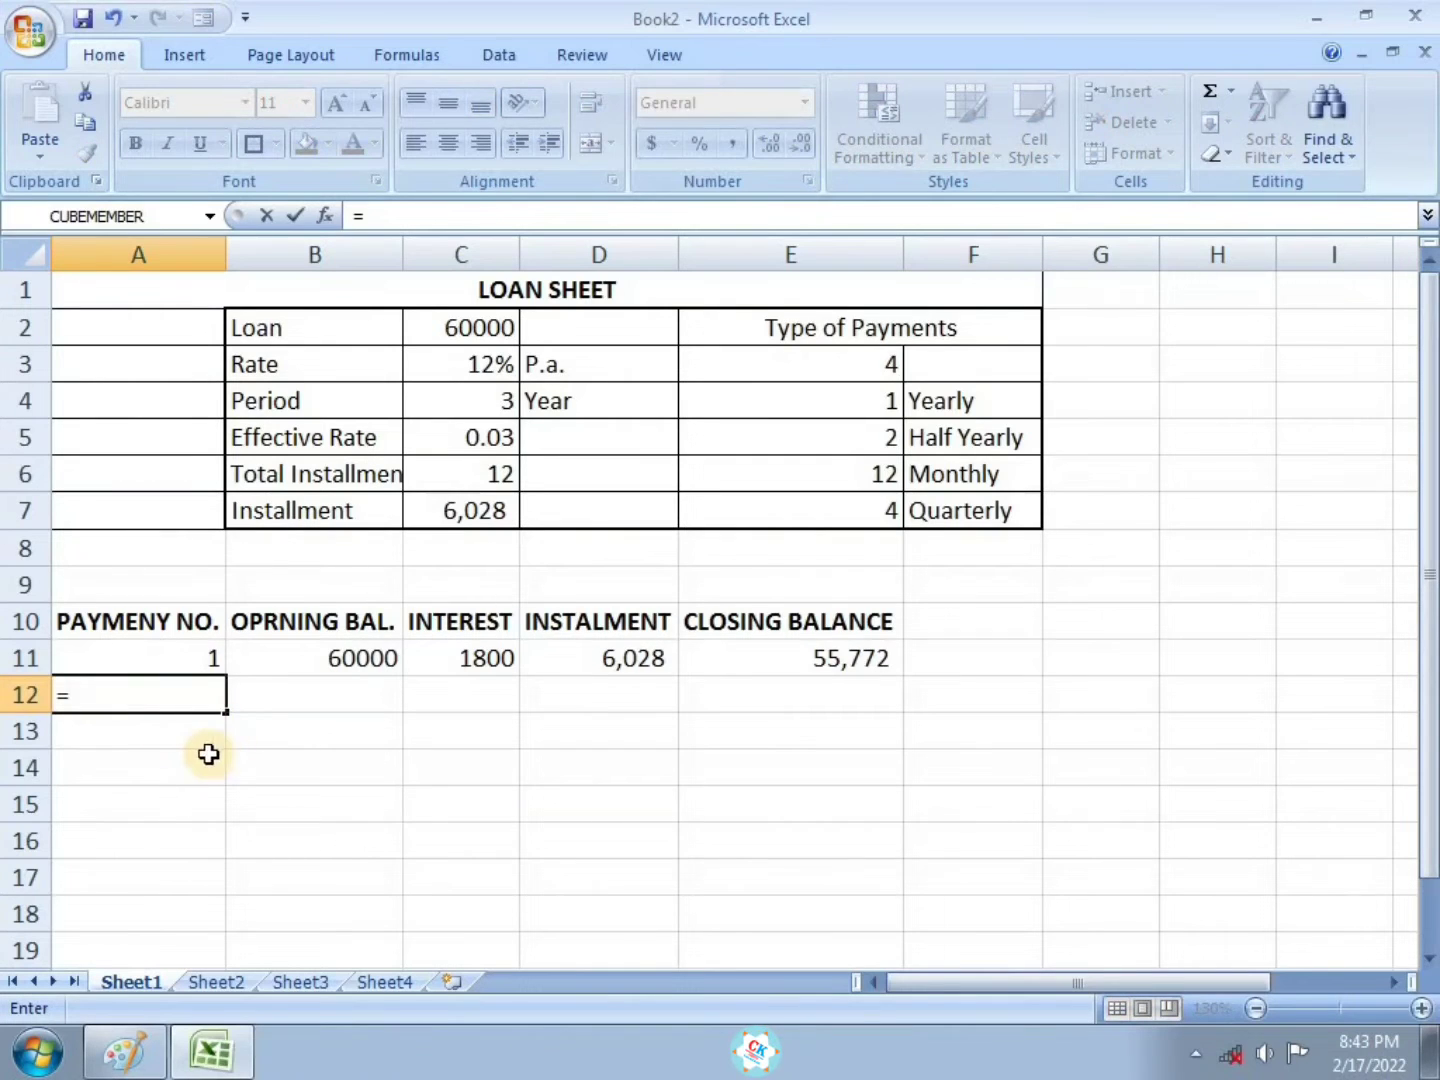
click(184, 656)
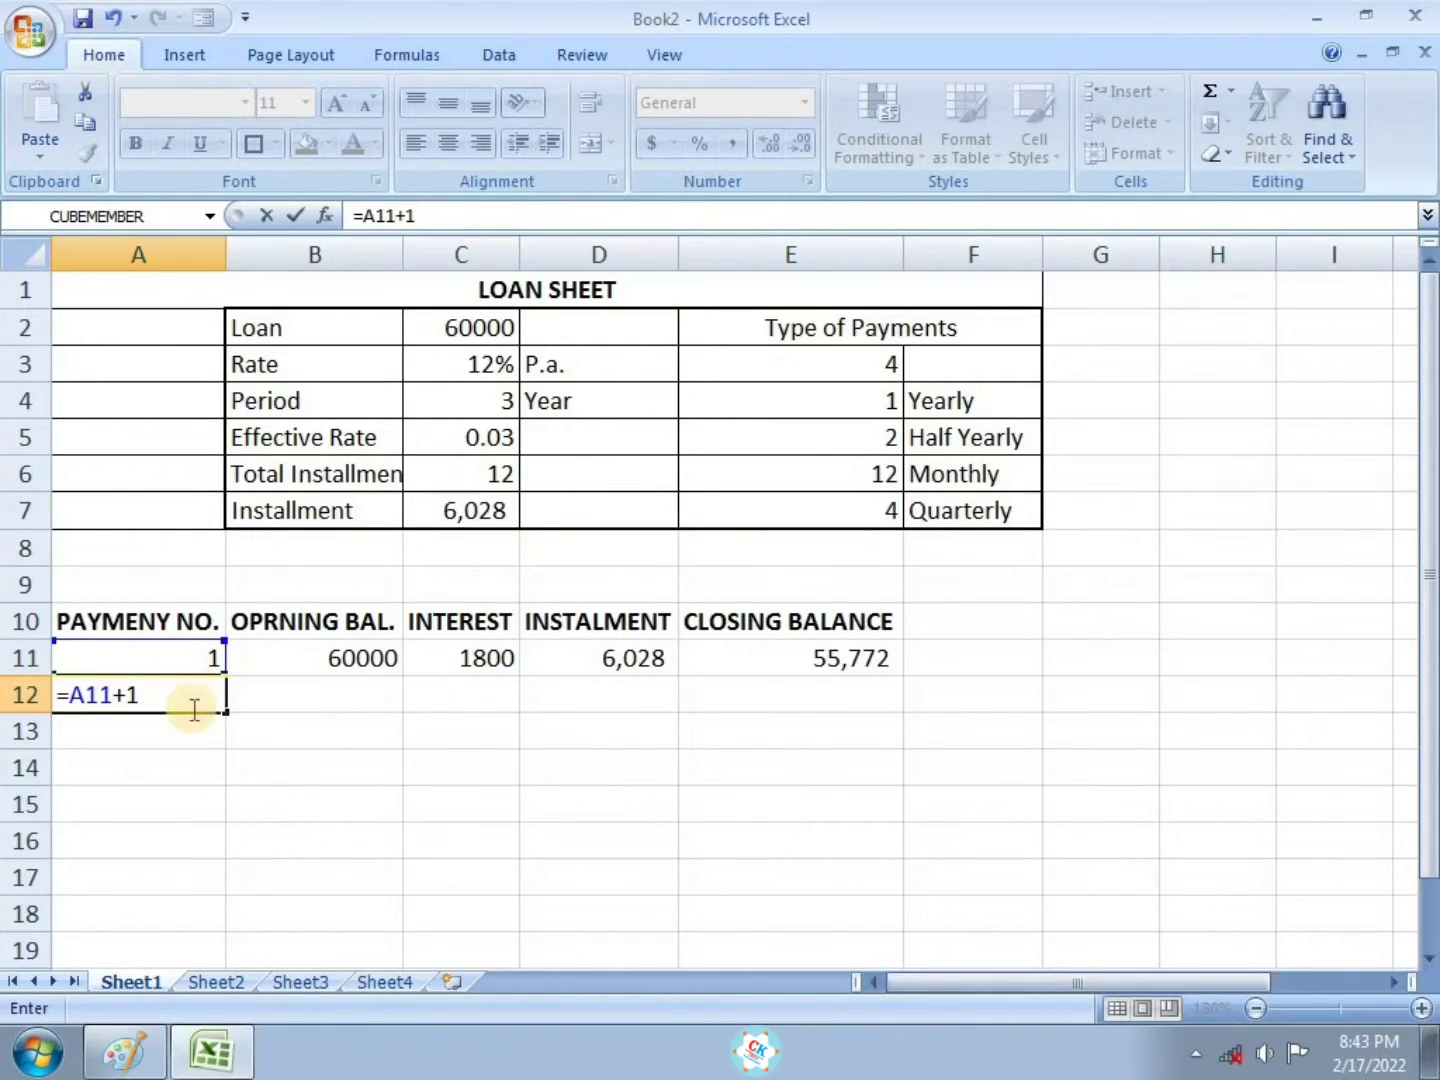
key(Return)
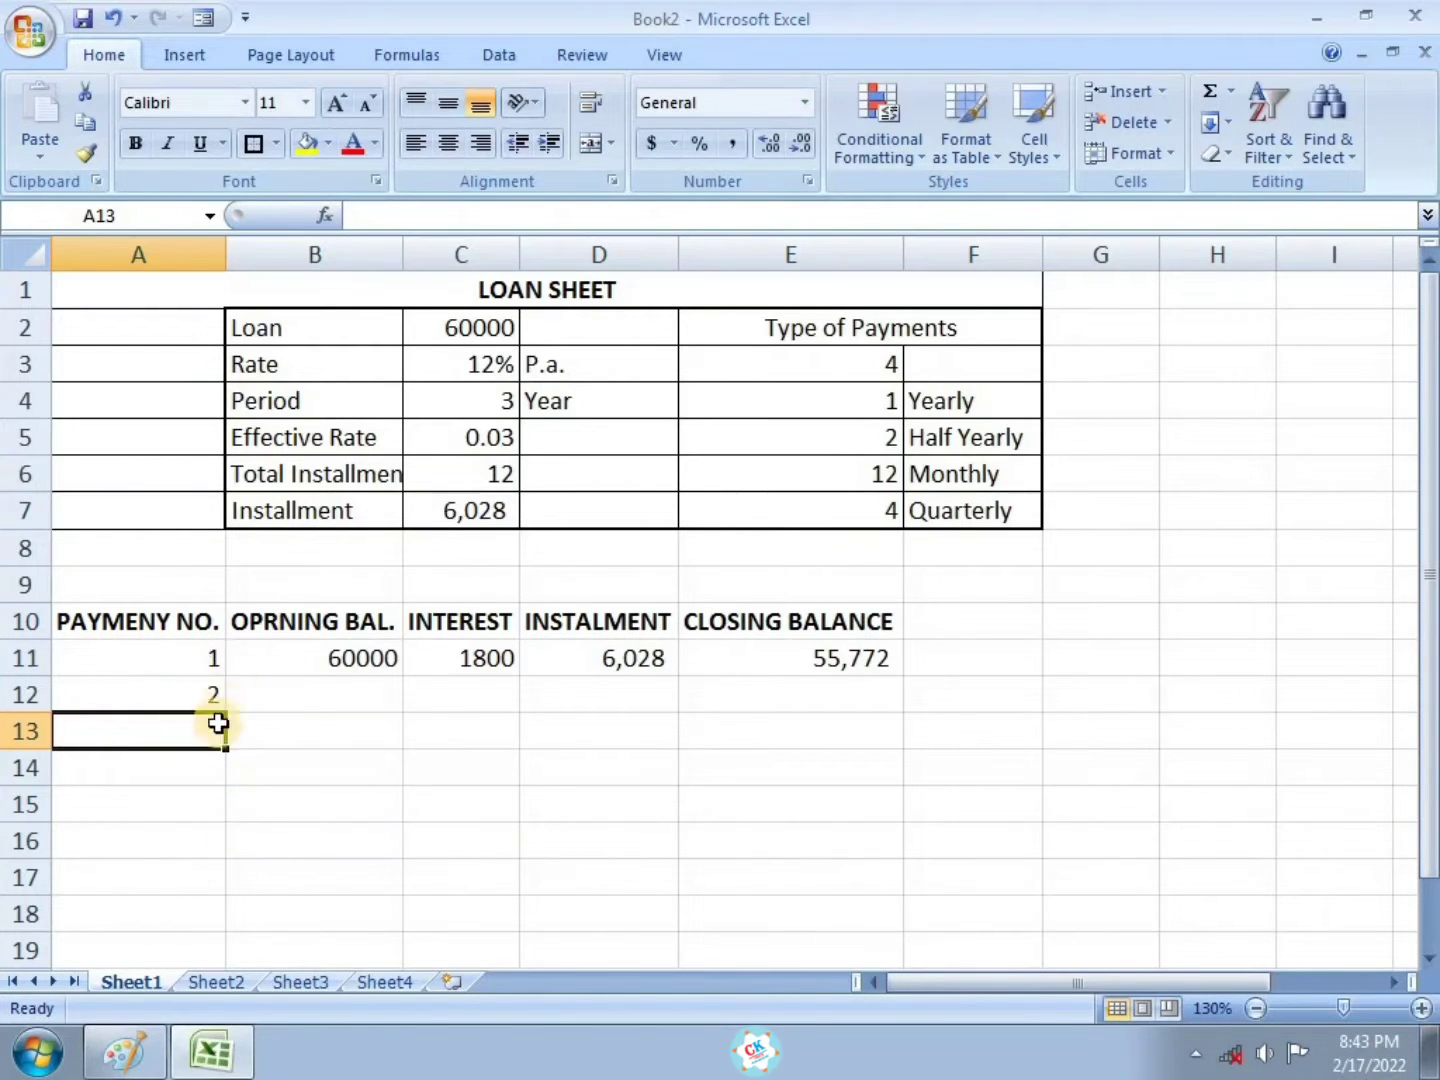
Set the second opening balance in B12 to the previous closing balance with =E11
click(373, 700)
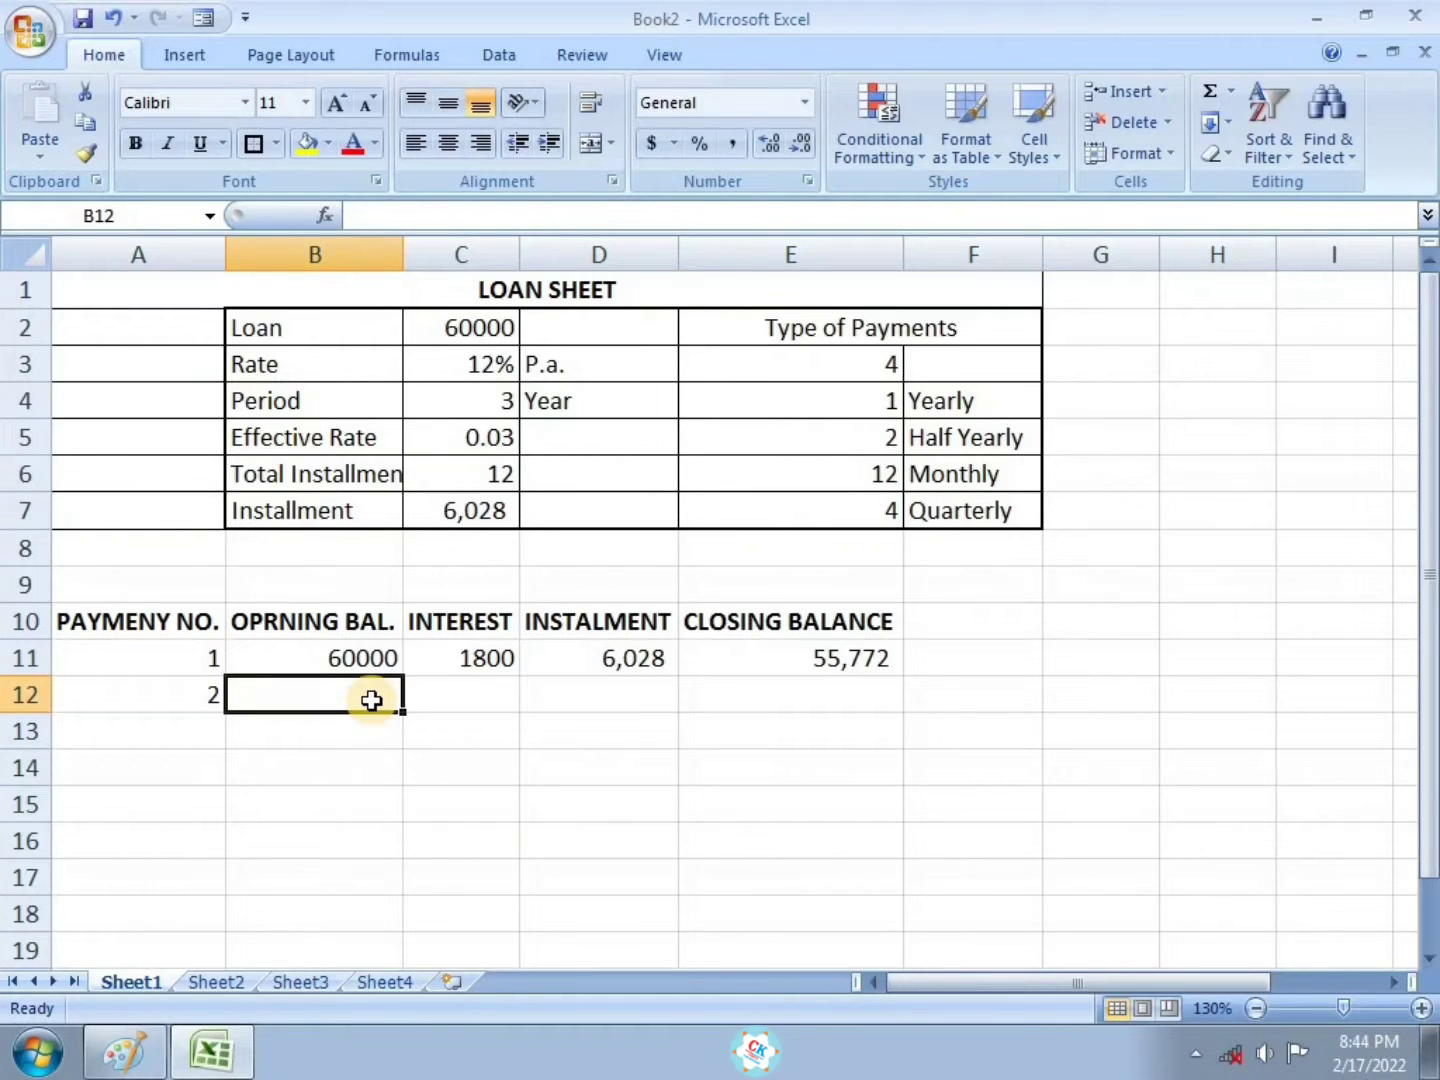
text(=)
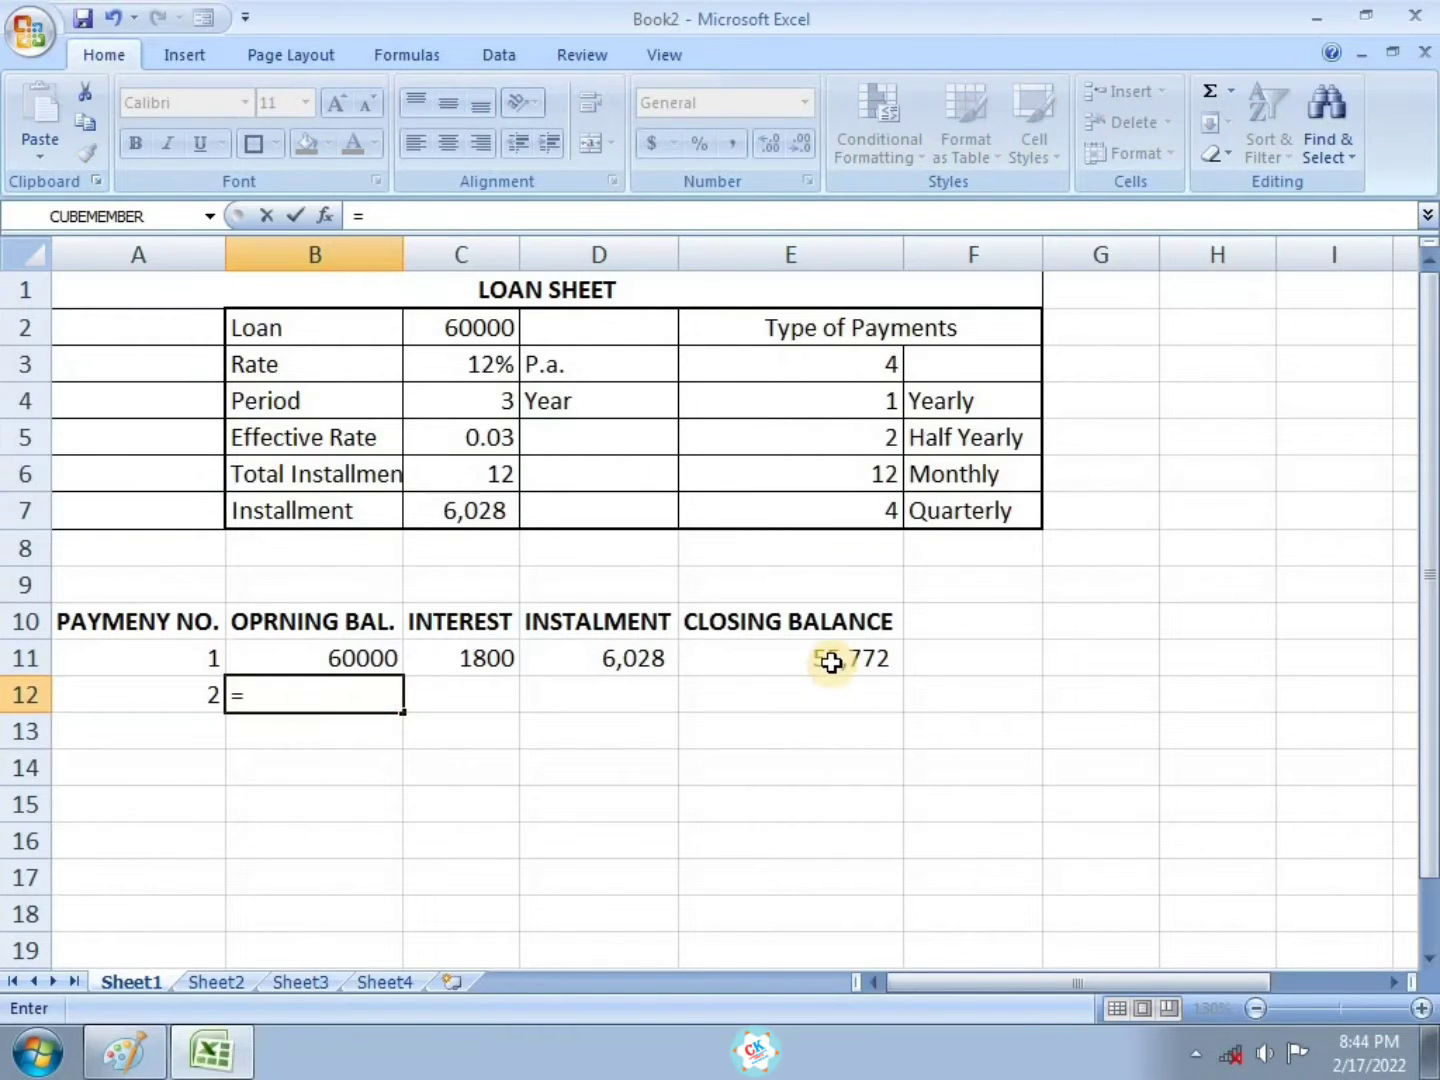
click(832, 663)
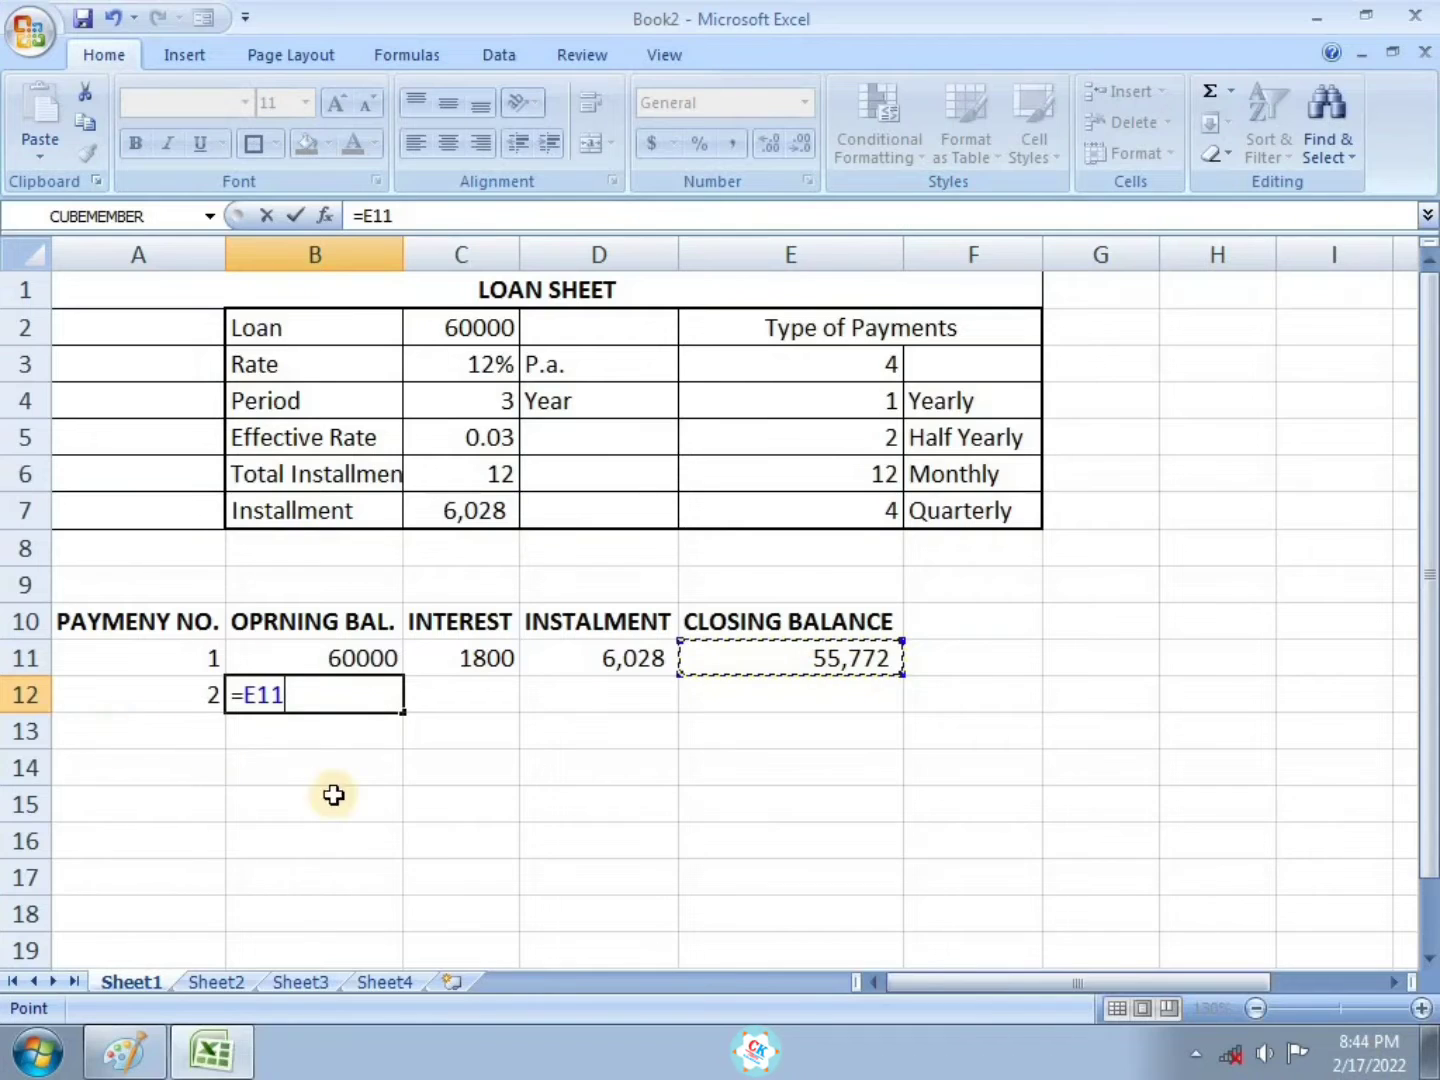
key(Return)
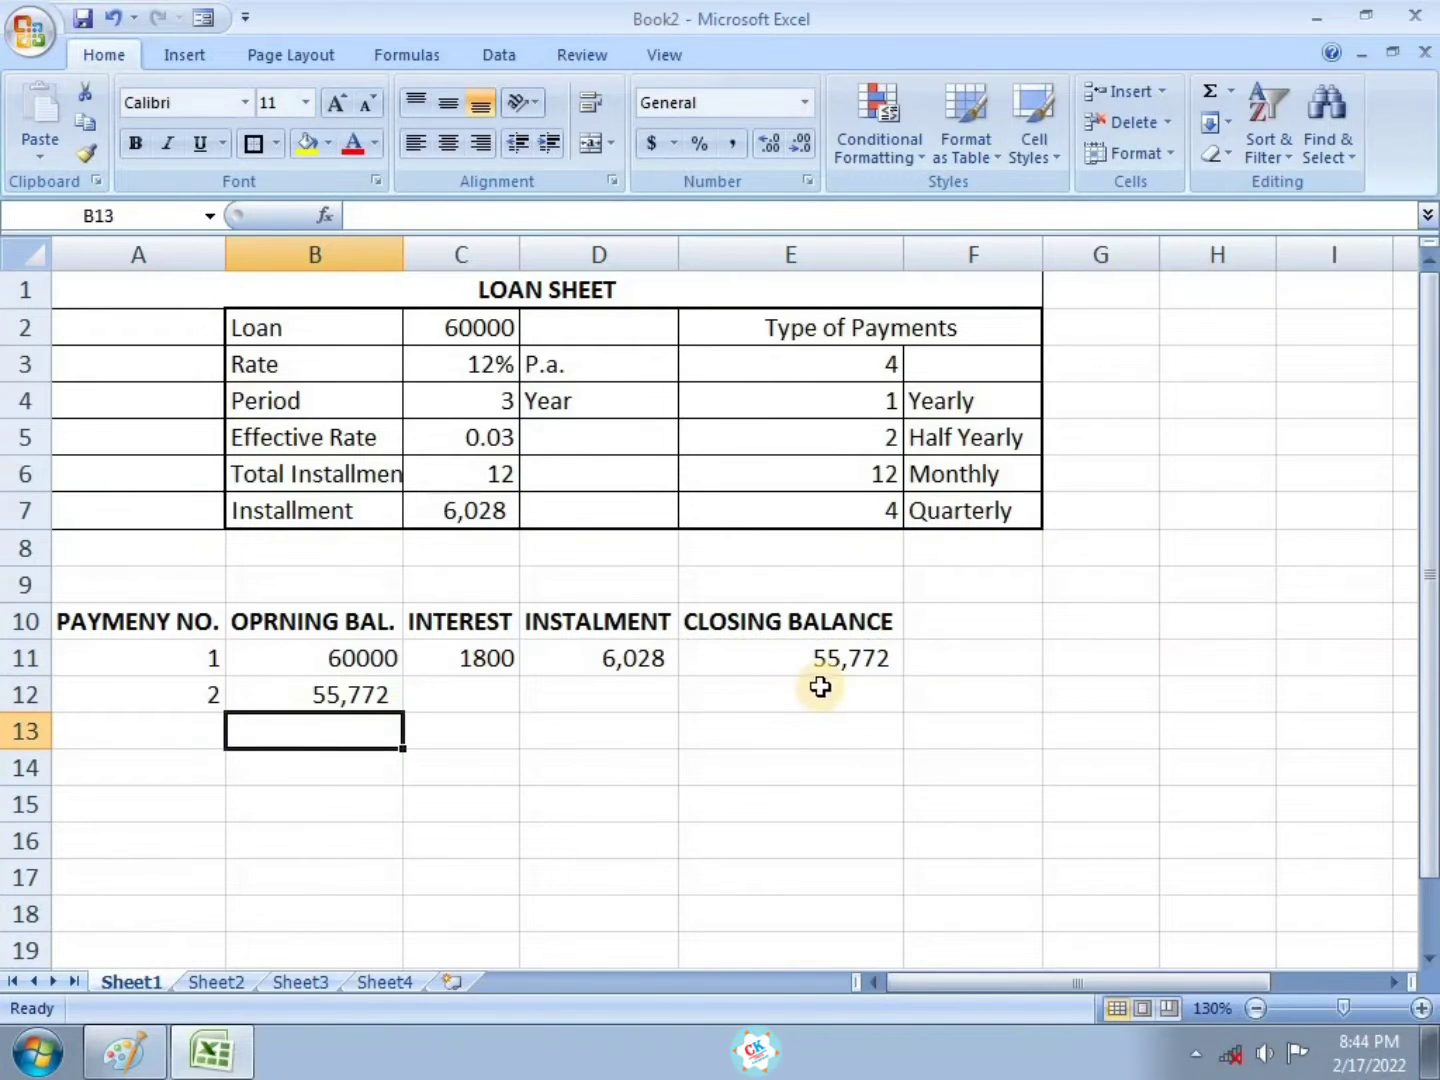
Fill the payment number formula from A12 down to A46 so the numbering runs to 36
click(476, 700)
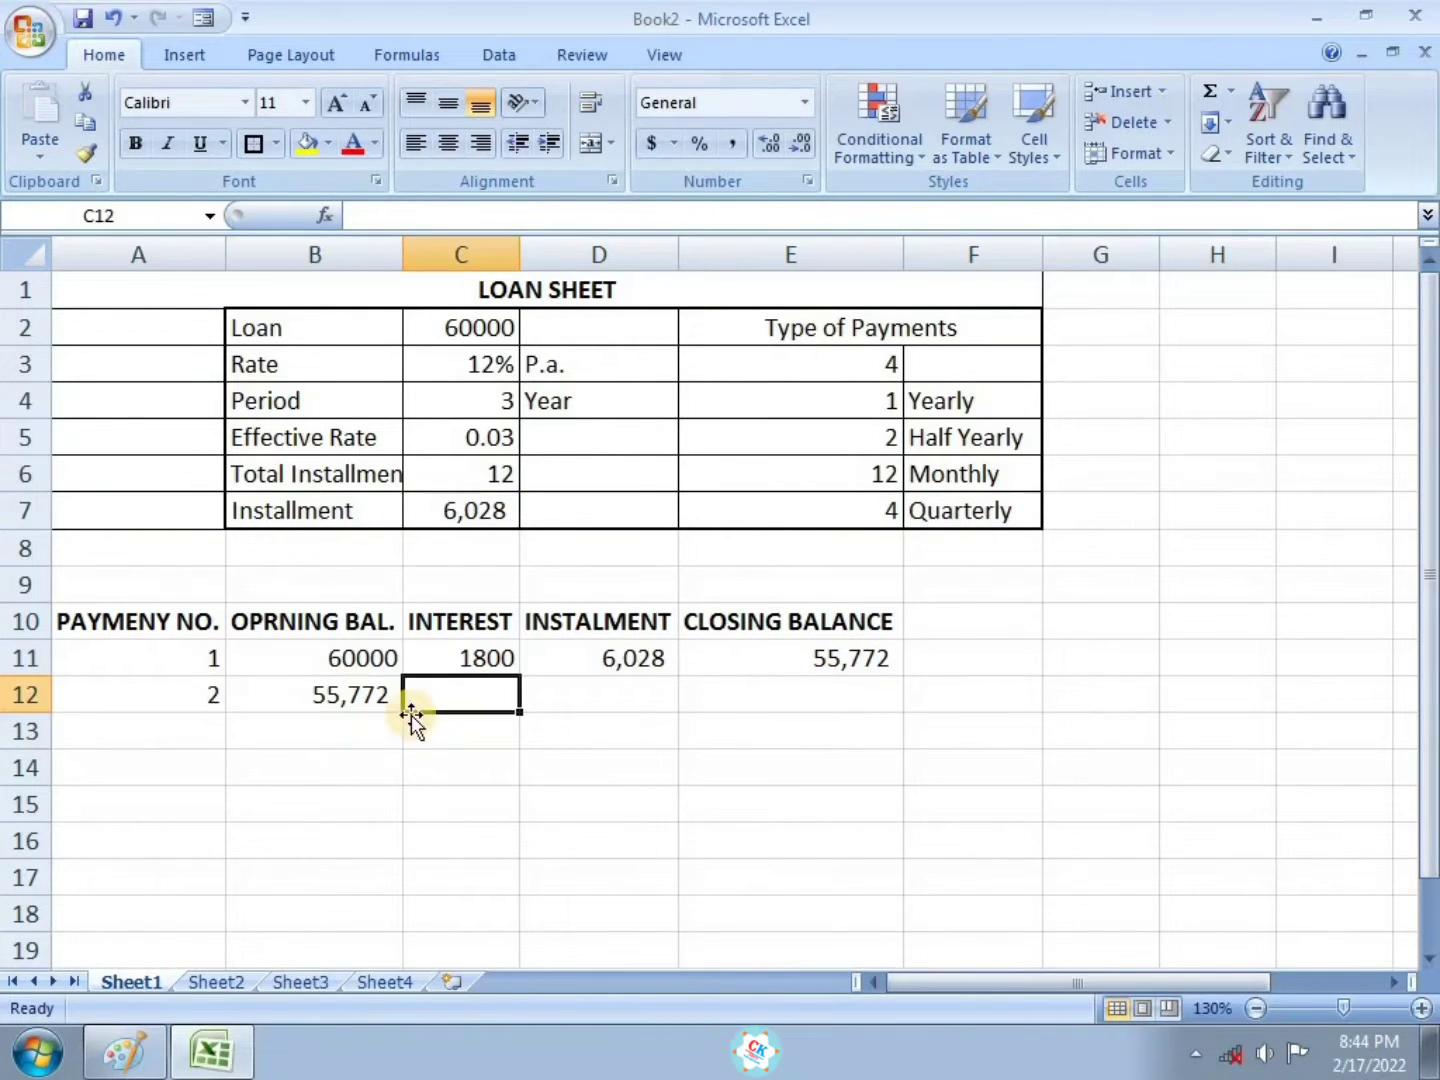
scroll(589, 731, down, 1)
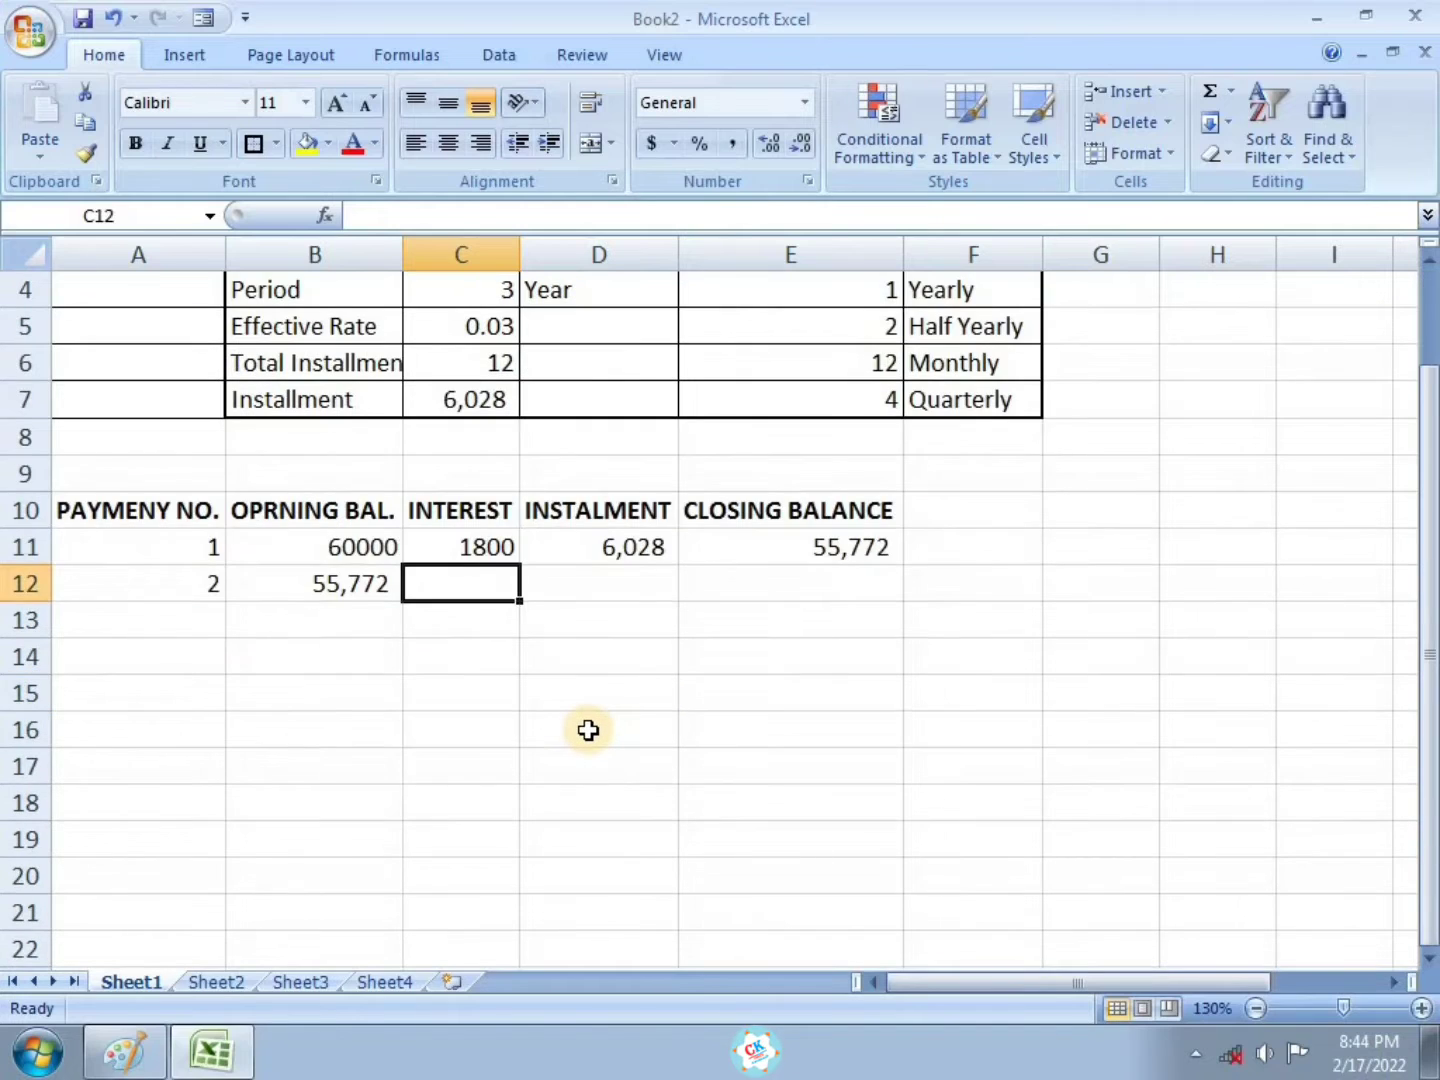
scroll(588, 733, down, 1)
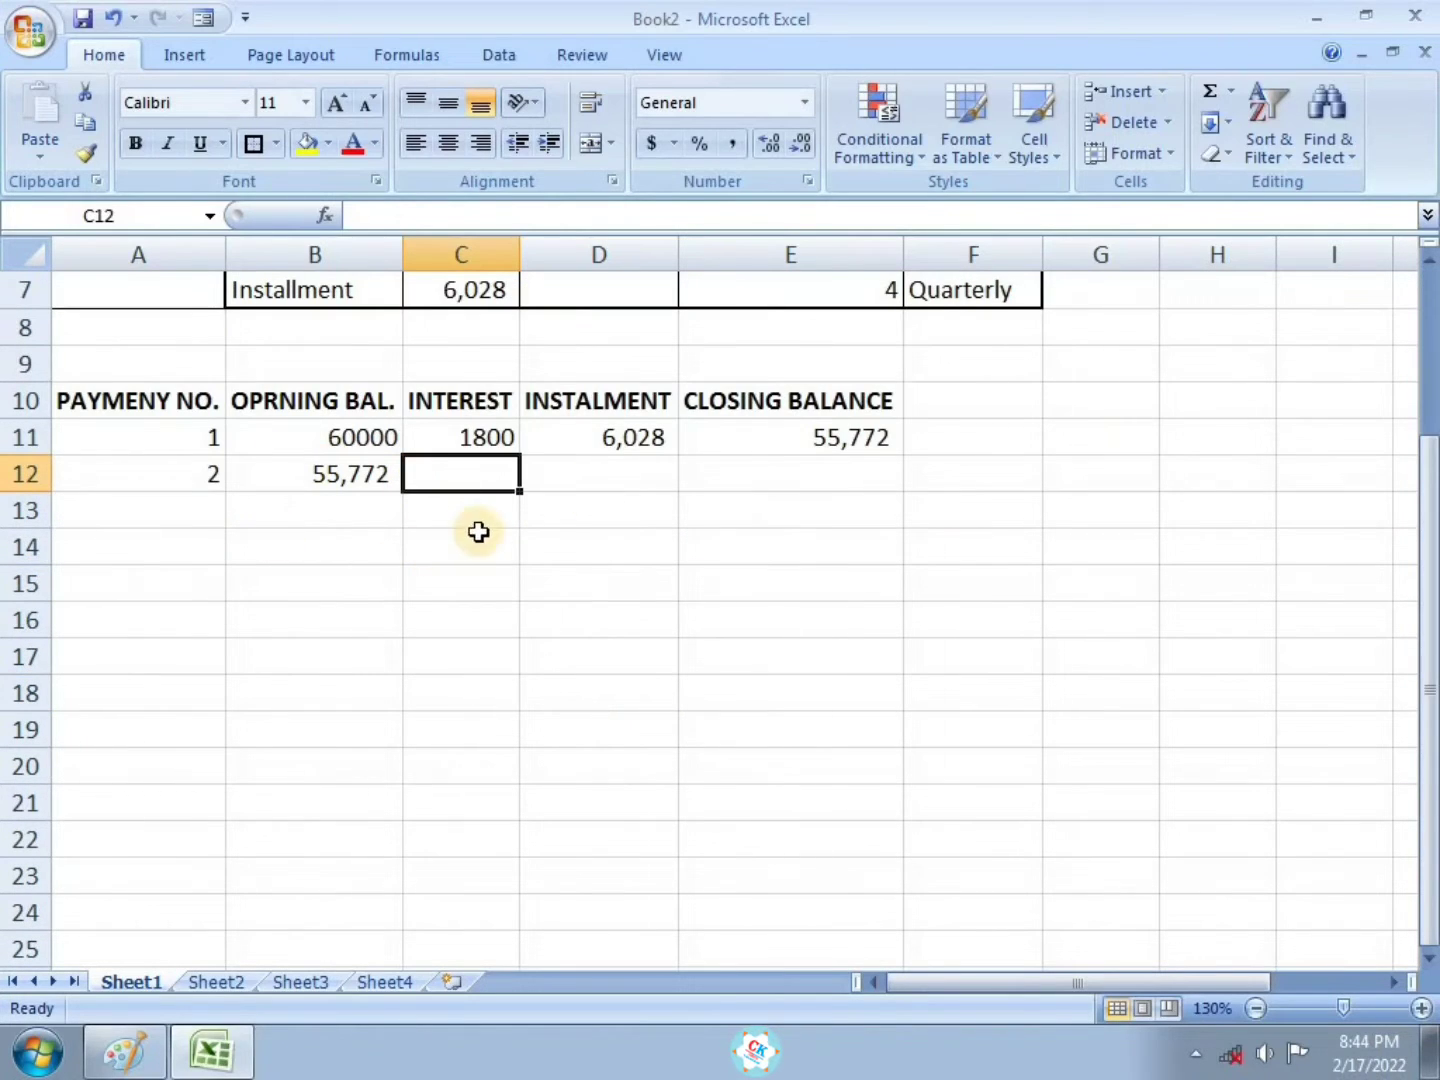
click(207, 471)
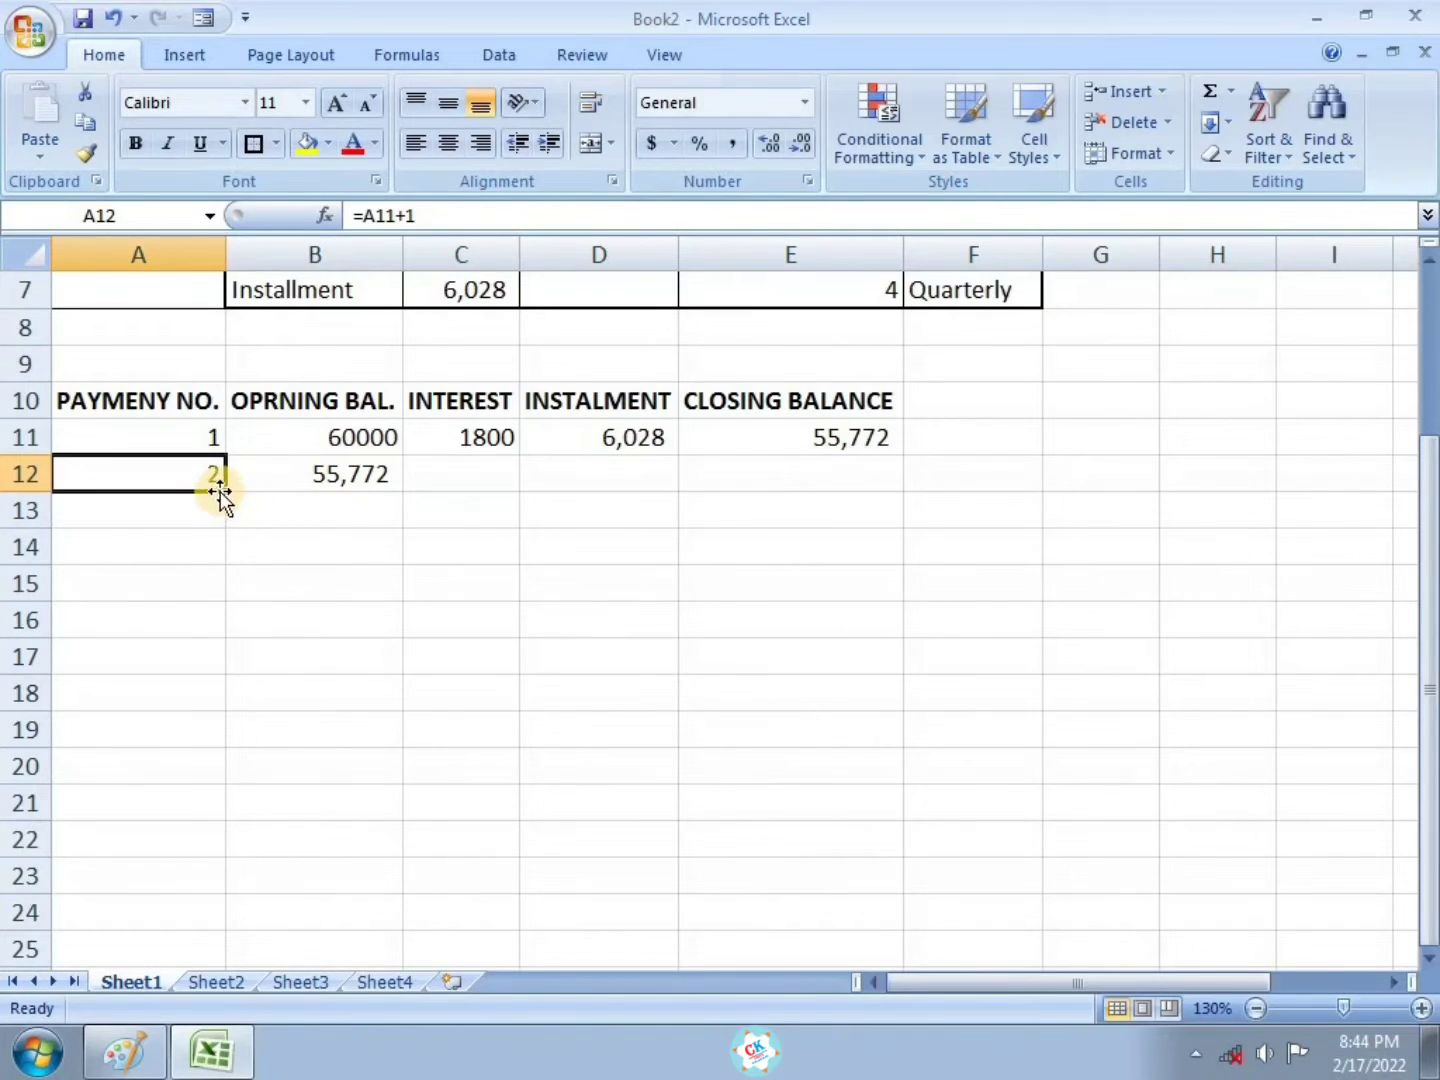
drag(224, 493, 230, 949)
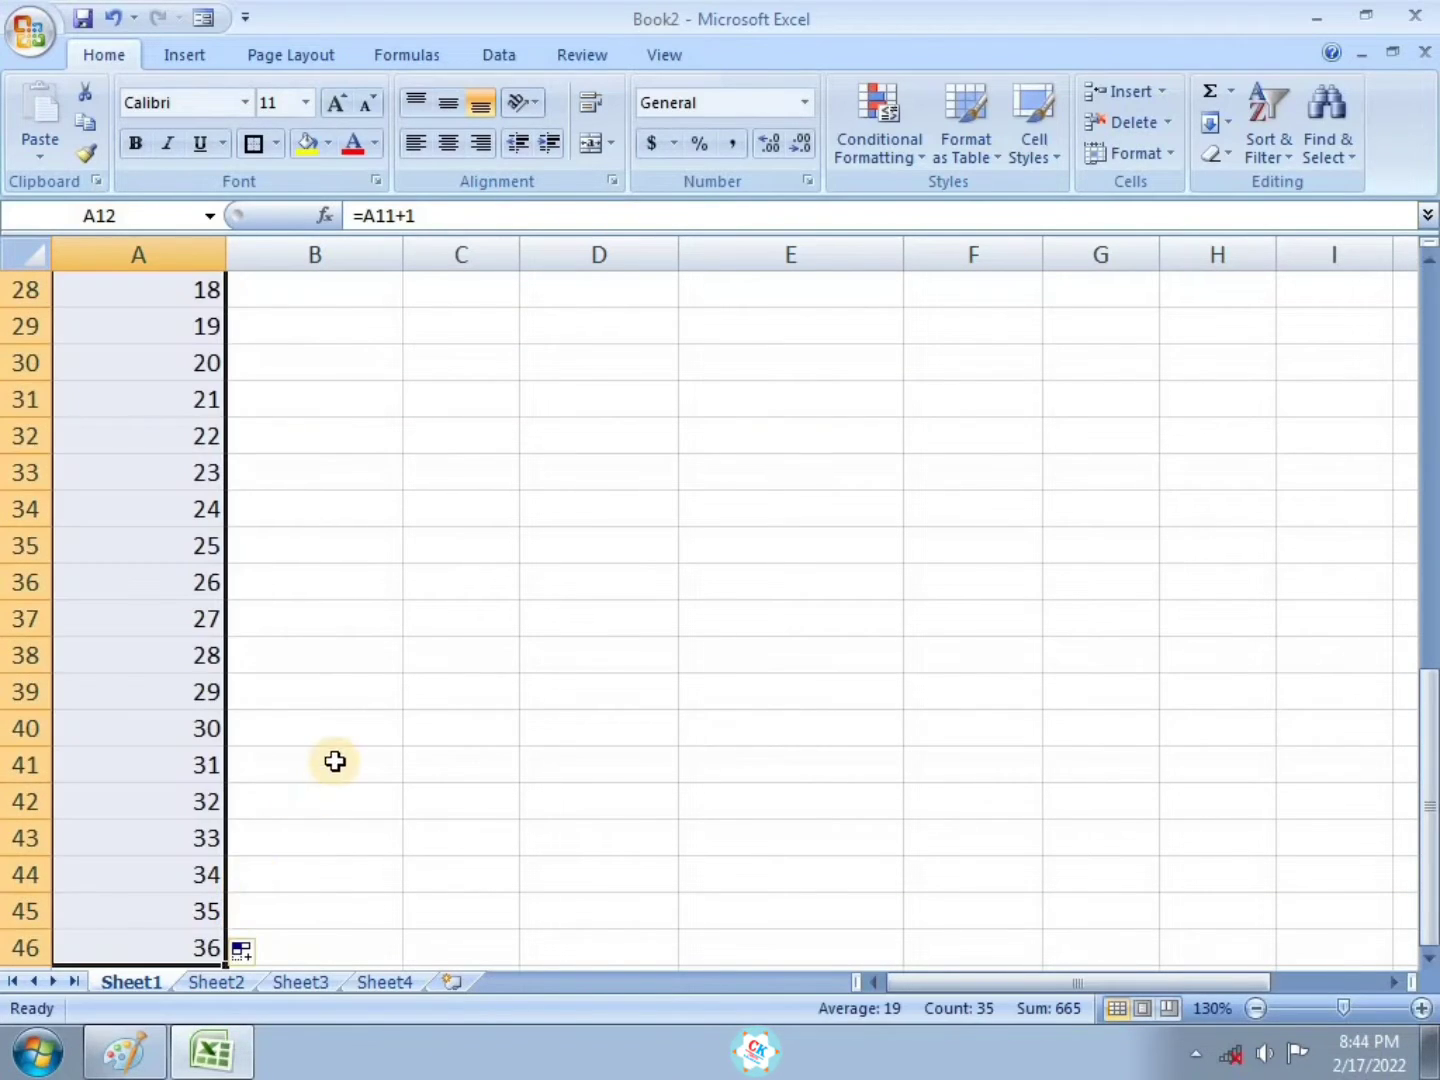
scroll(320, 742, down, 2)
scroll(315, 735, up, 10)
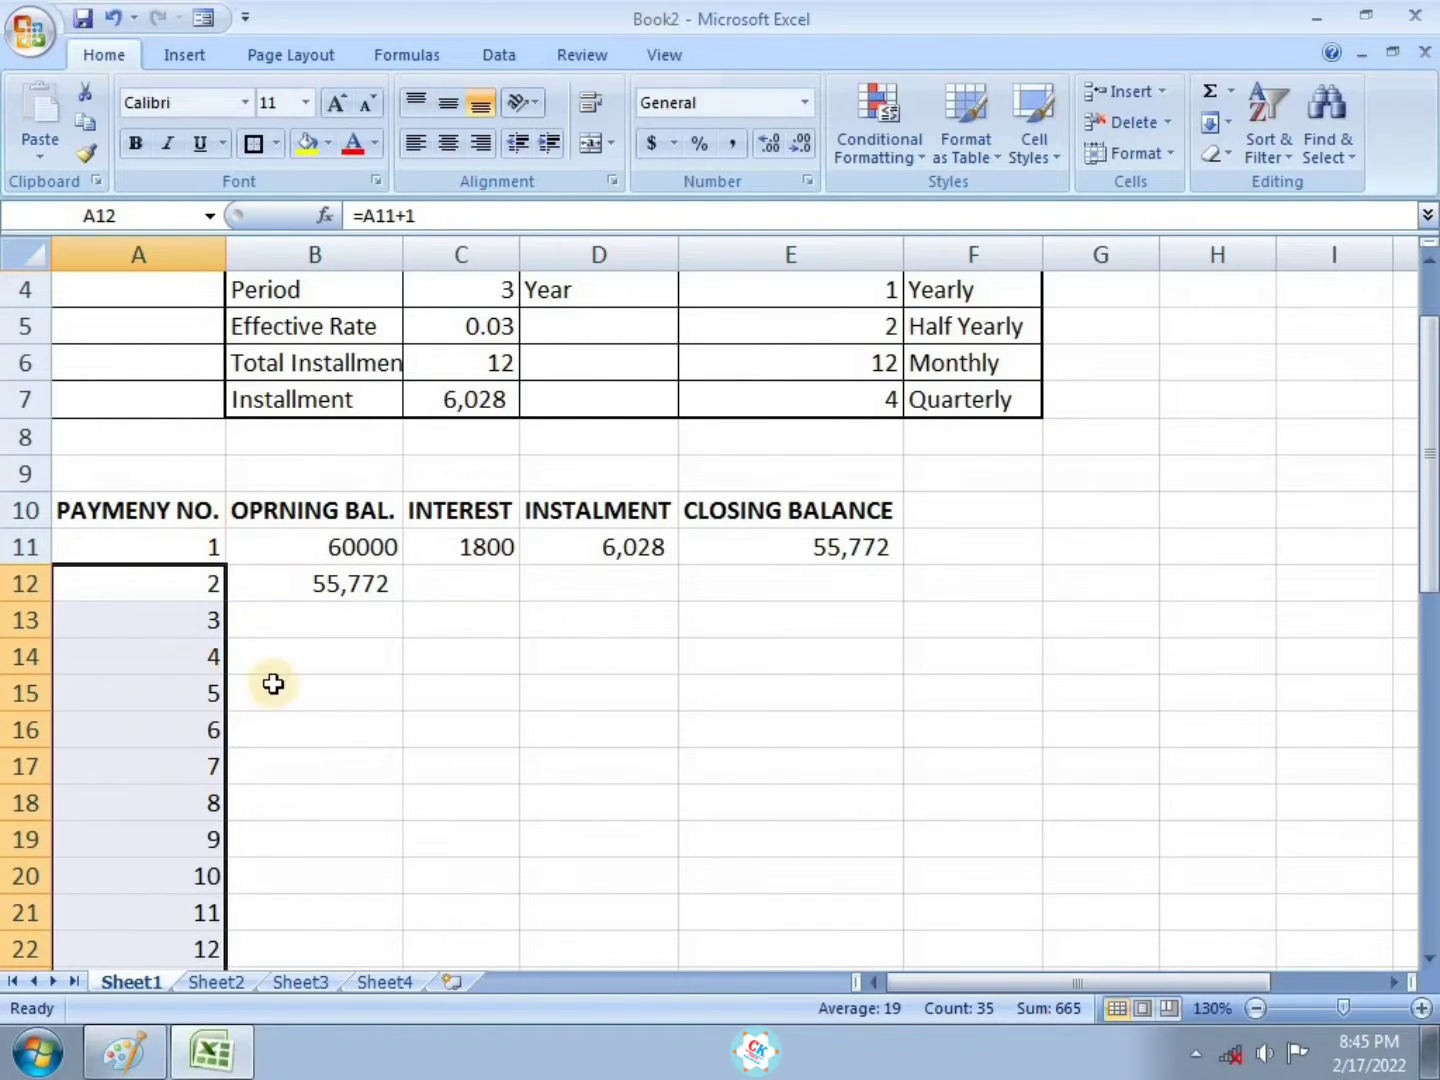
Fill the opening balance formula from B12 and the interest formula from C11 down through payment 36
click(355, 585)
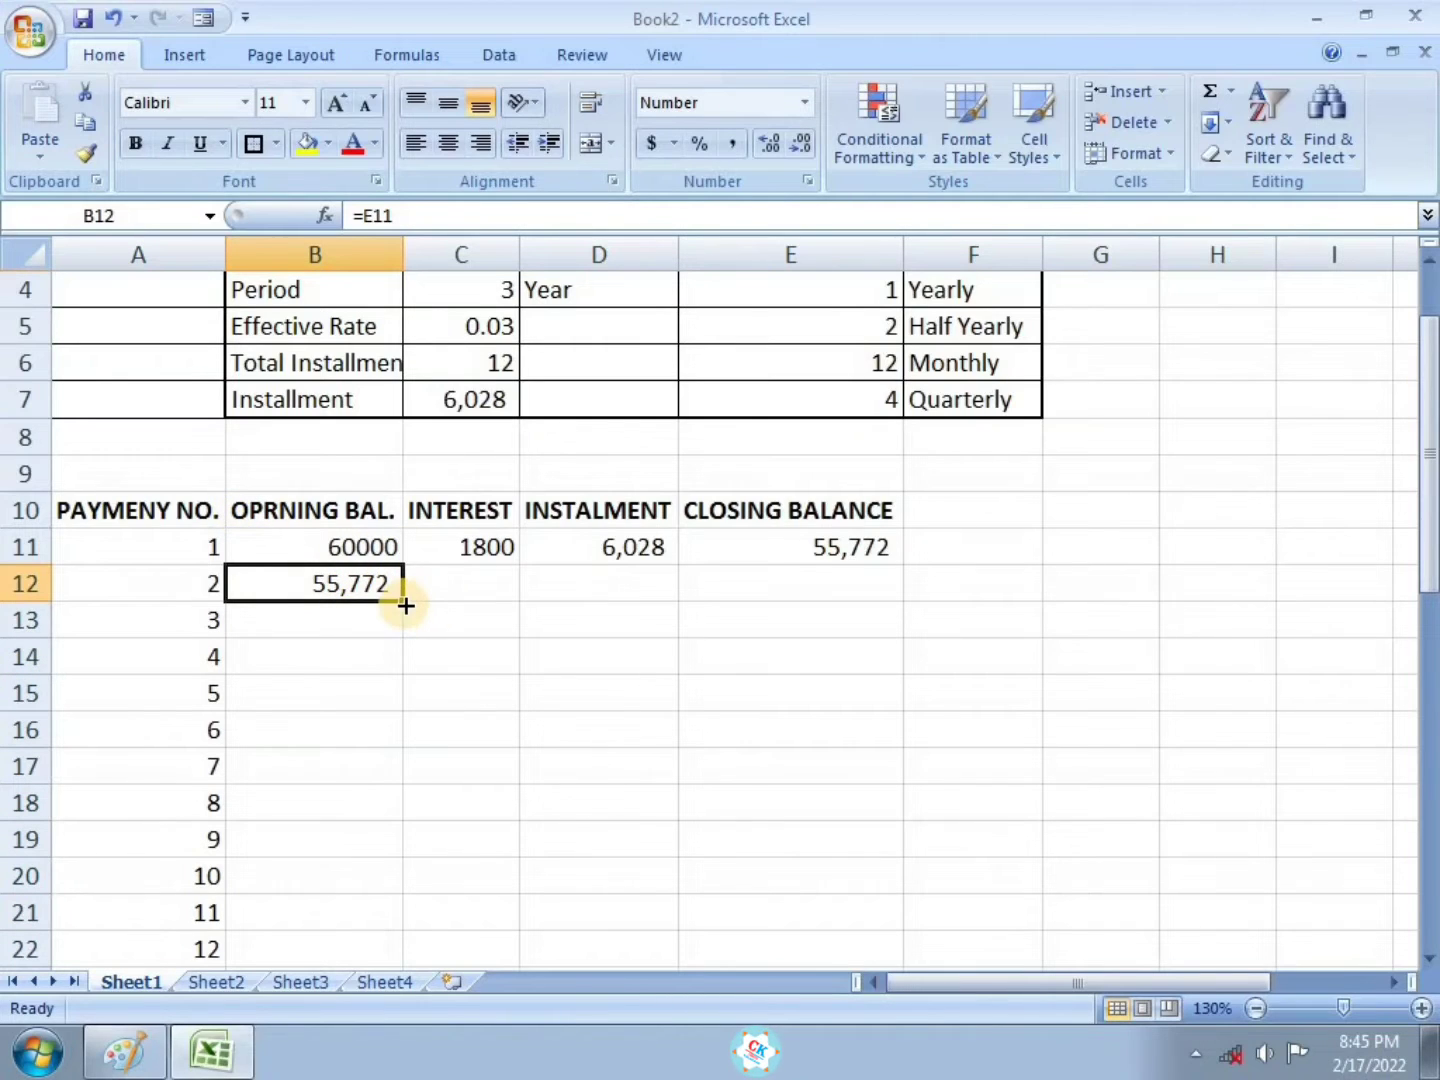
double_click(403, 602)
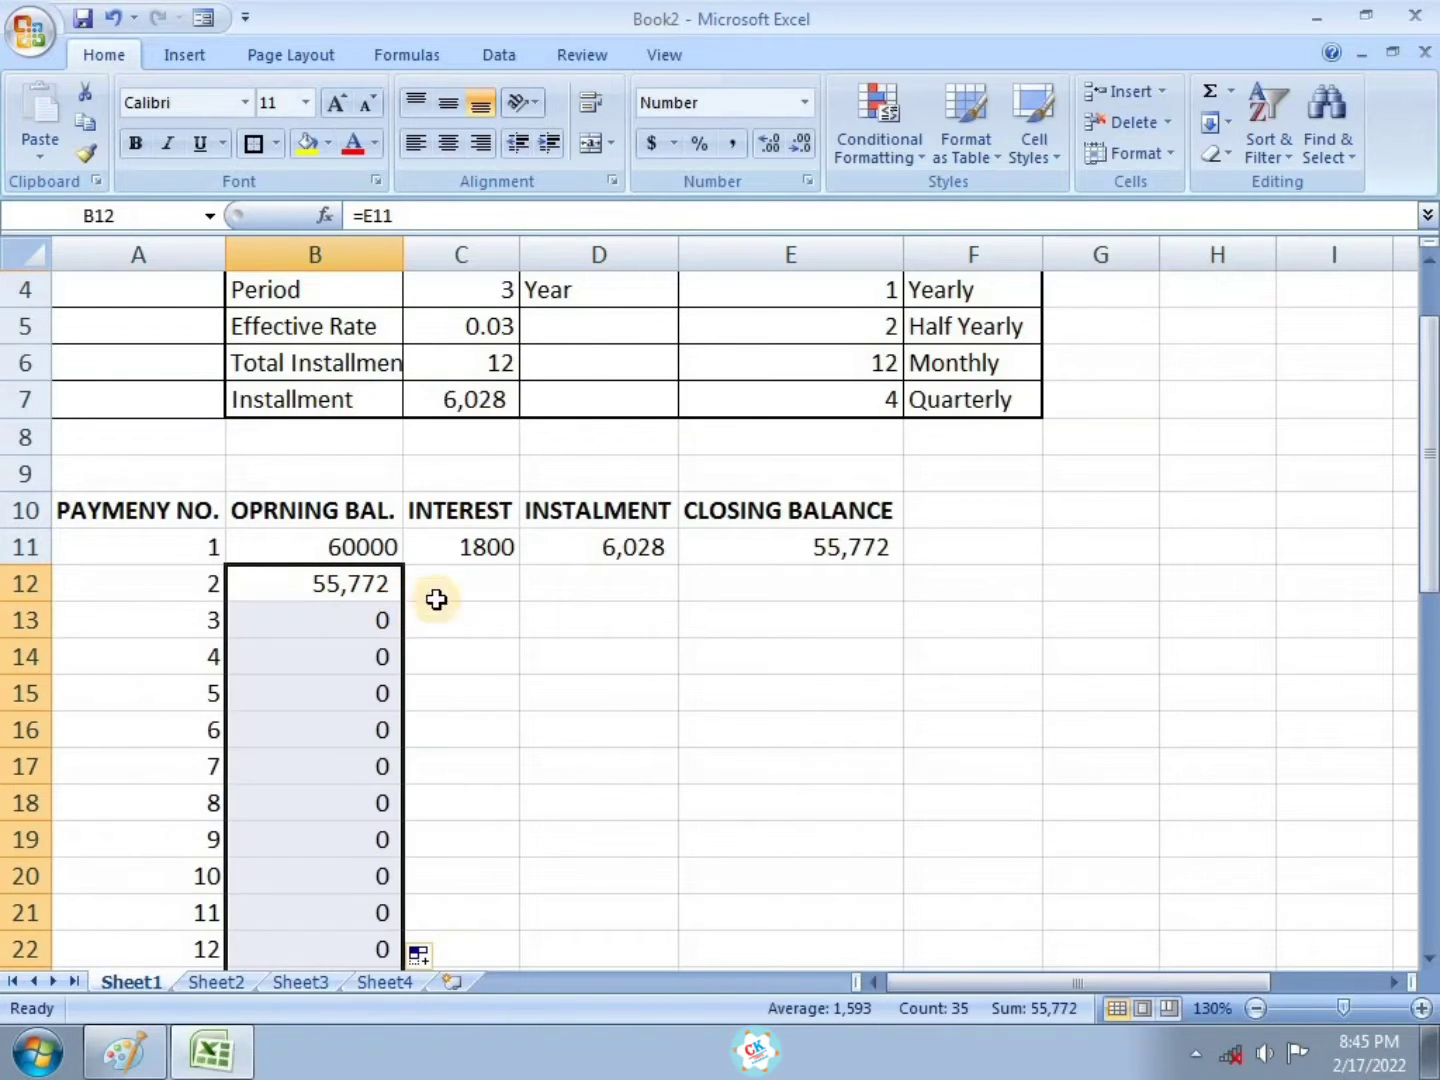
click(490, 555)
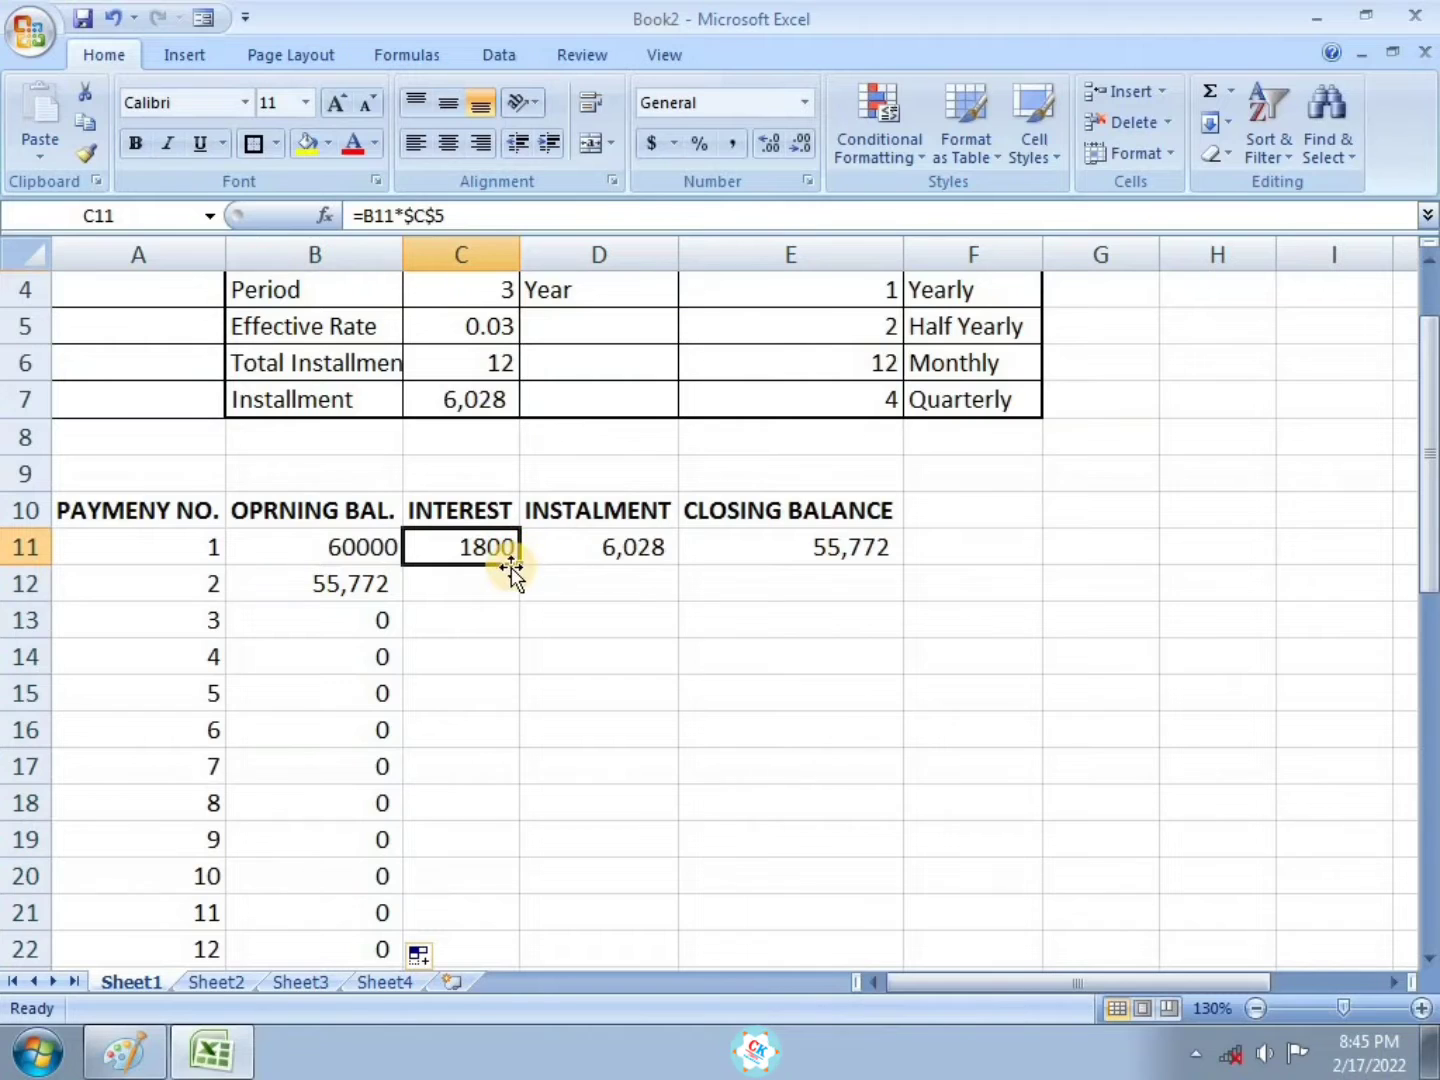
double_click(519, 570)
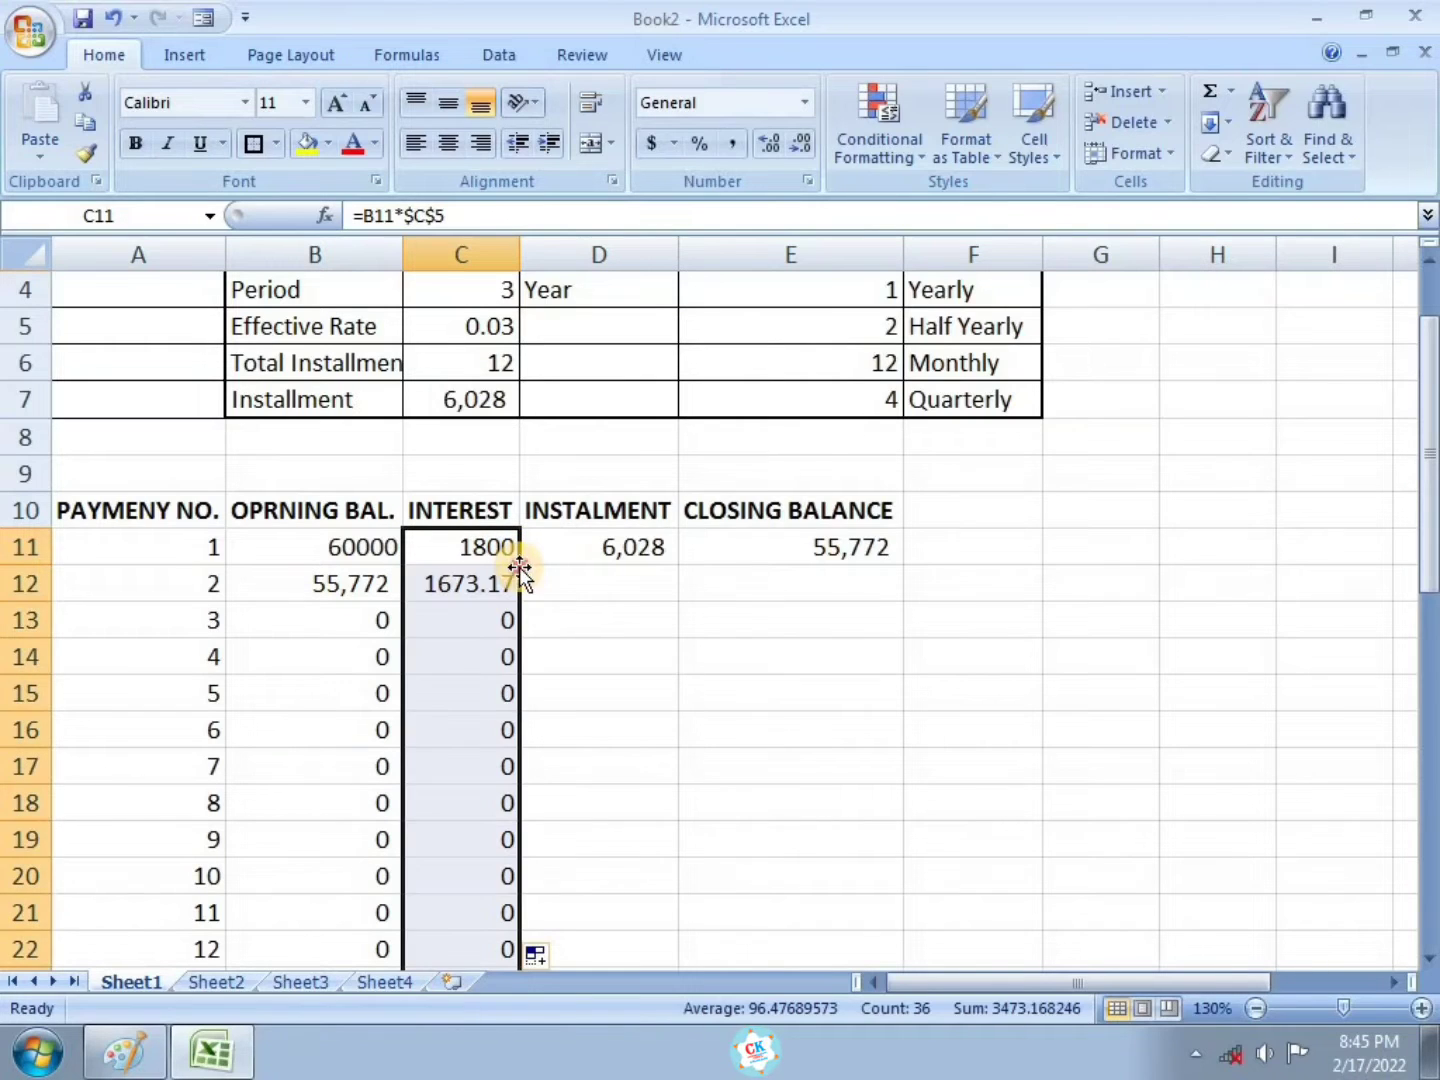
Fill the instalment formula from D11 and the closing balance formula from E11 down through payment 36
click(643, 548)
double_click(676, 564)
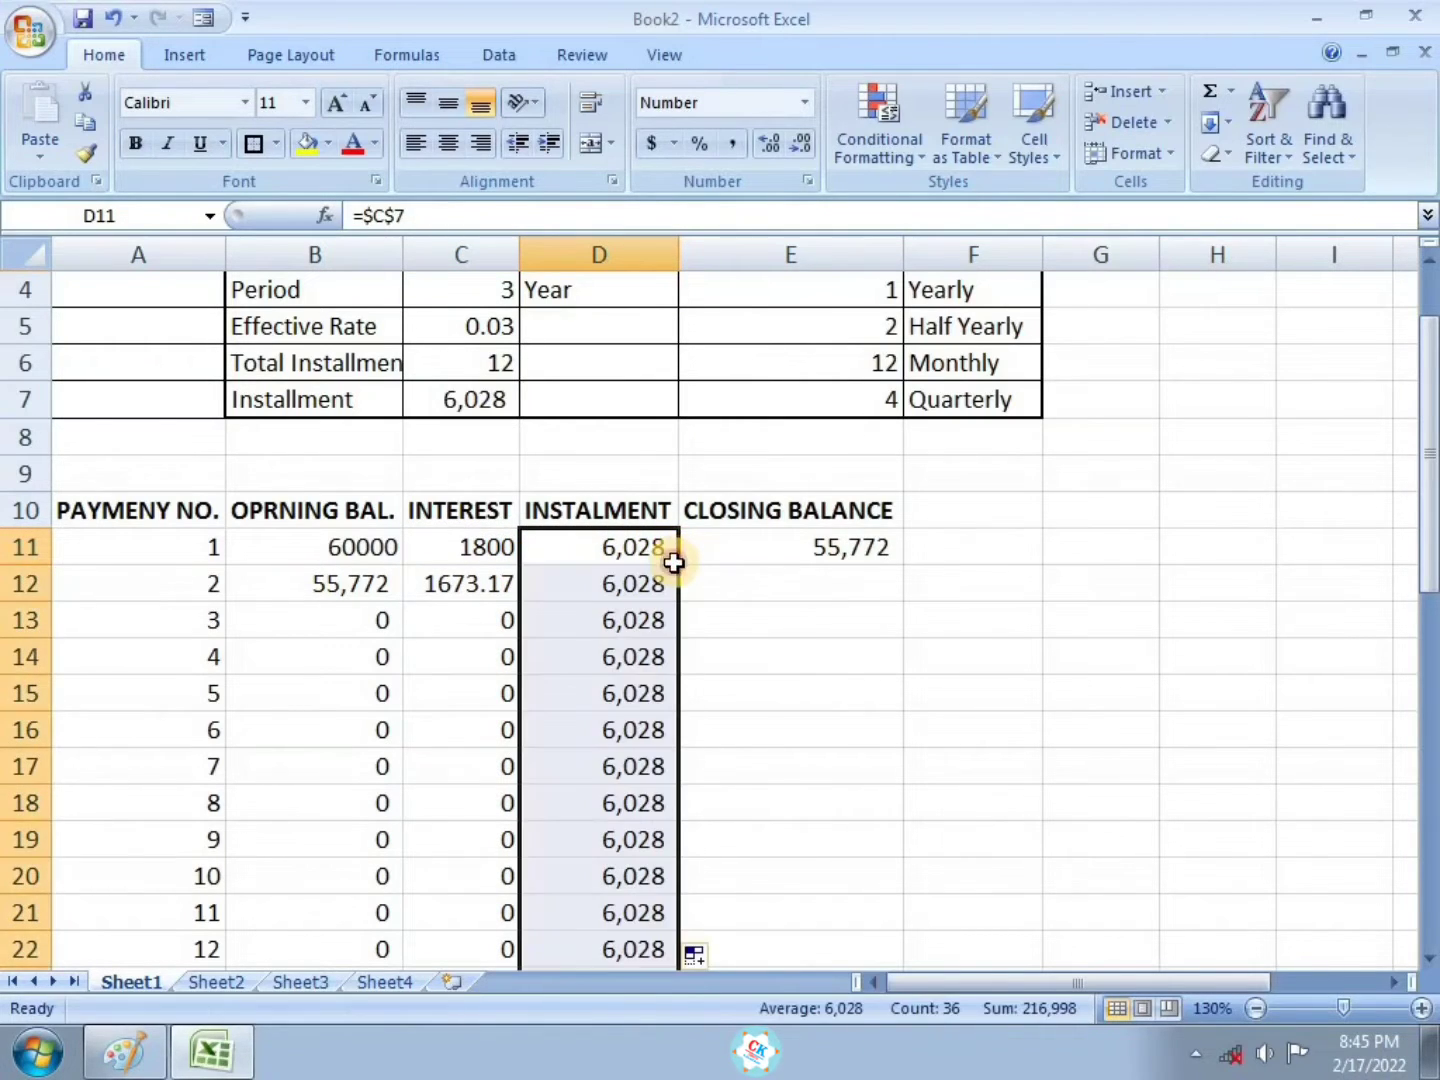
click(869, 552)
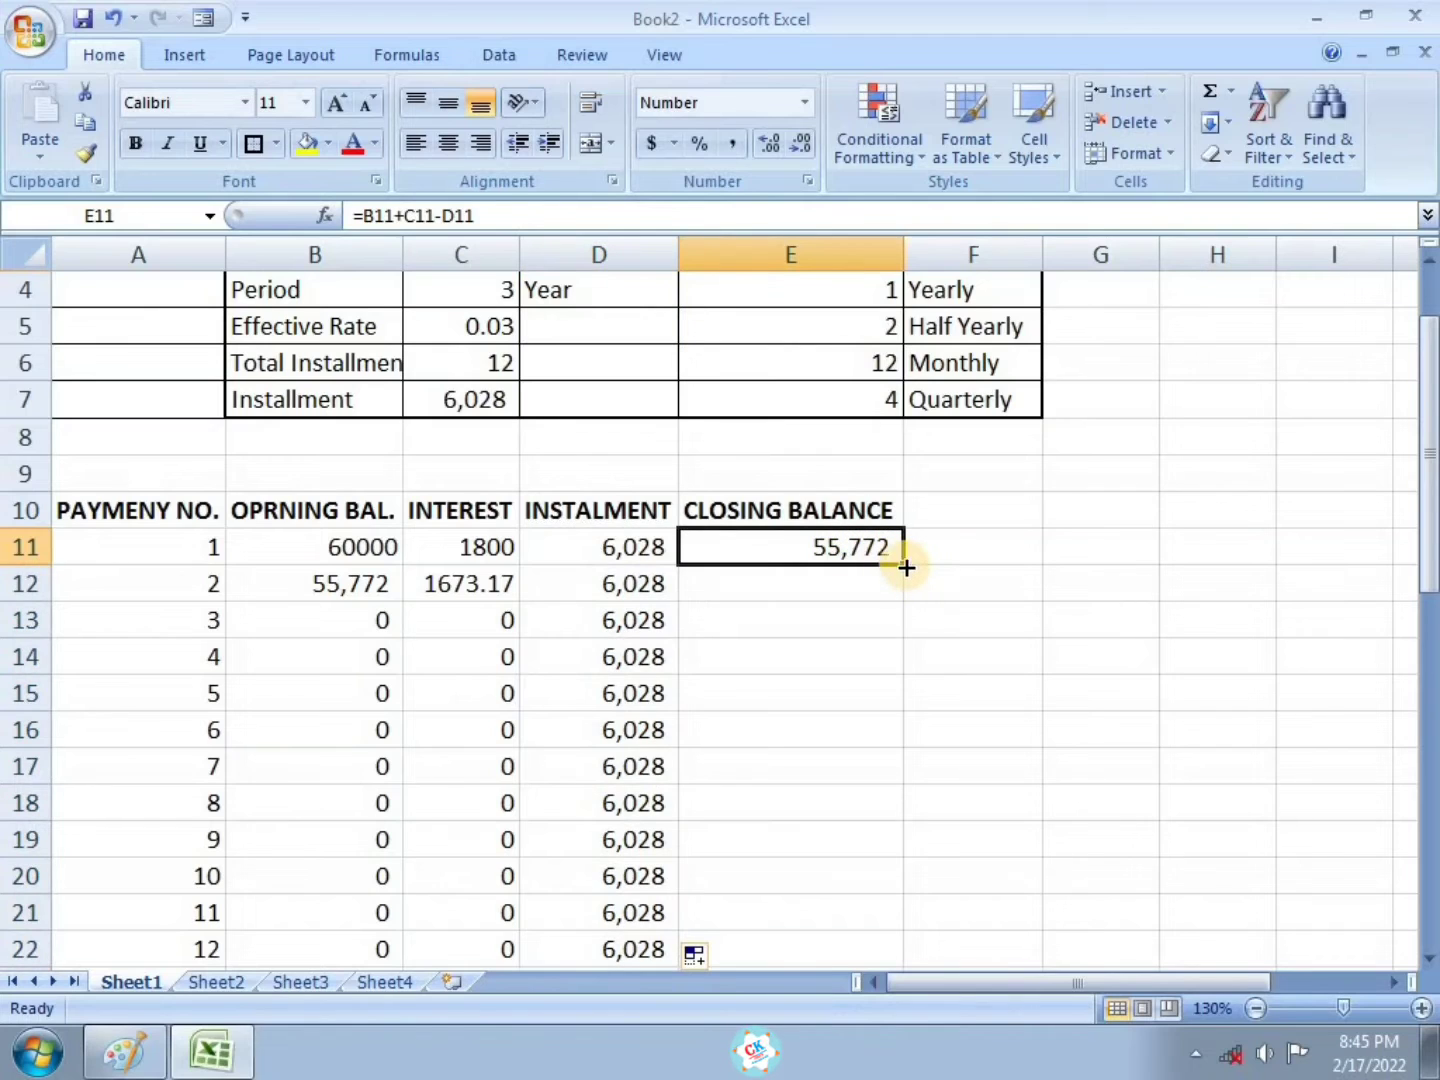
double_click(903, 565)
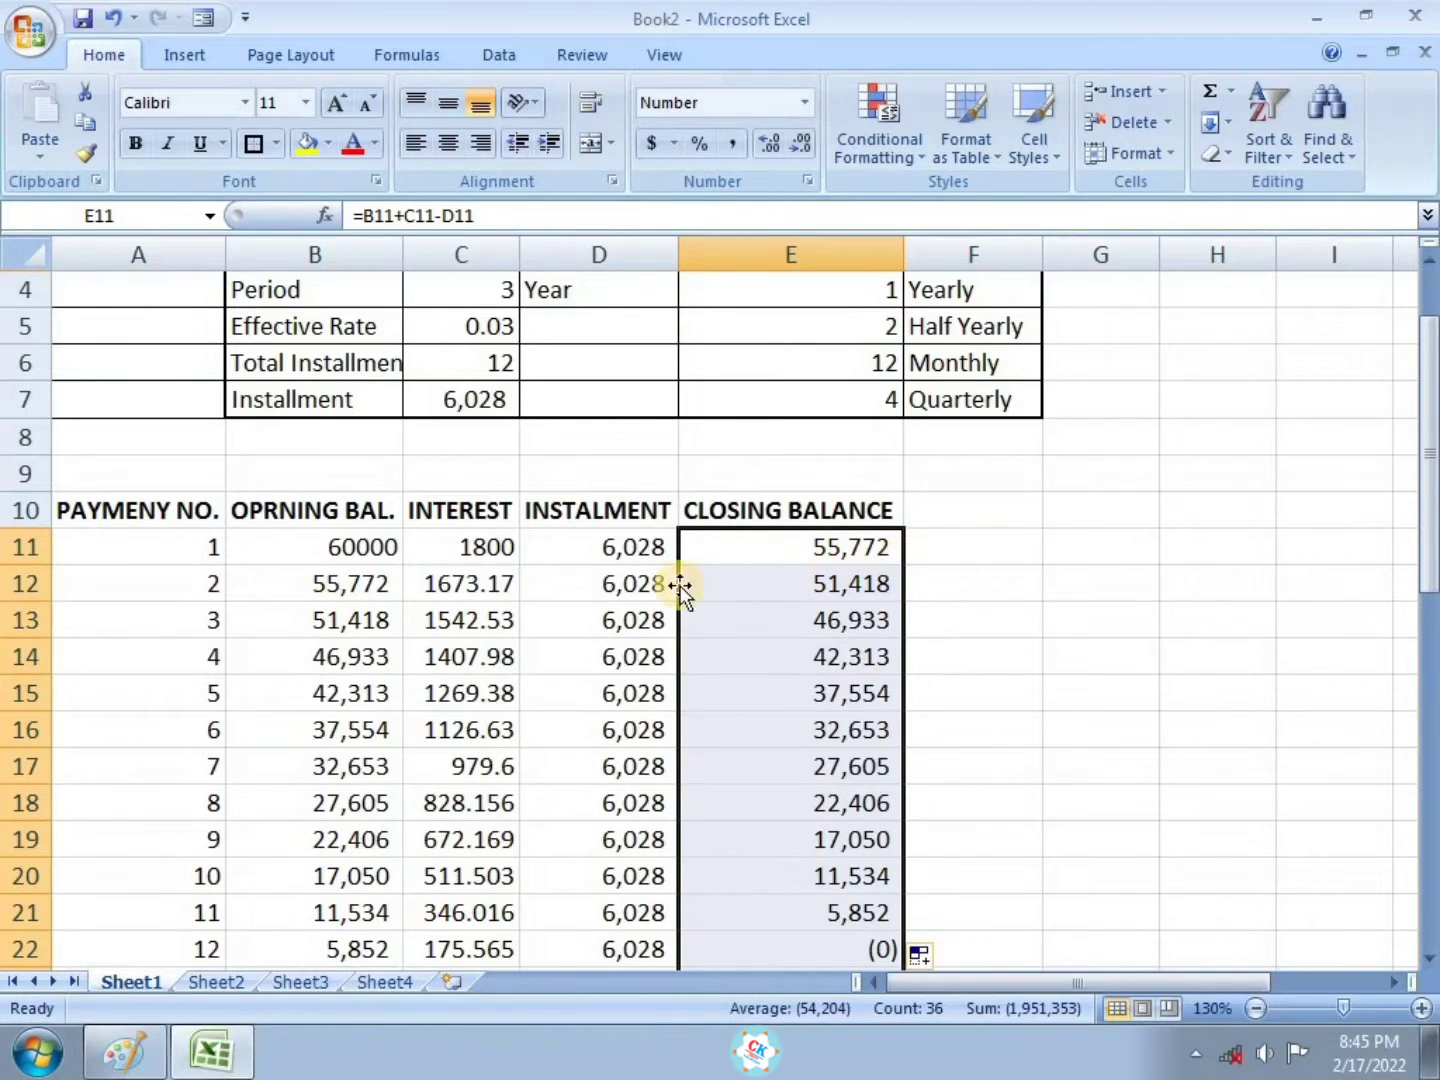
Choose payment type 1 (yearly) in E3 and select the three yearly payment rows A11:E13
scroll(653, 581, down, 1)
scroll(707, 582, down, 4)
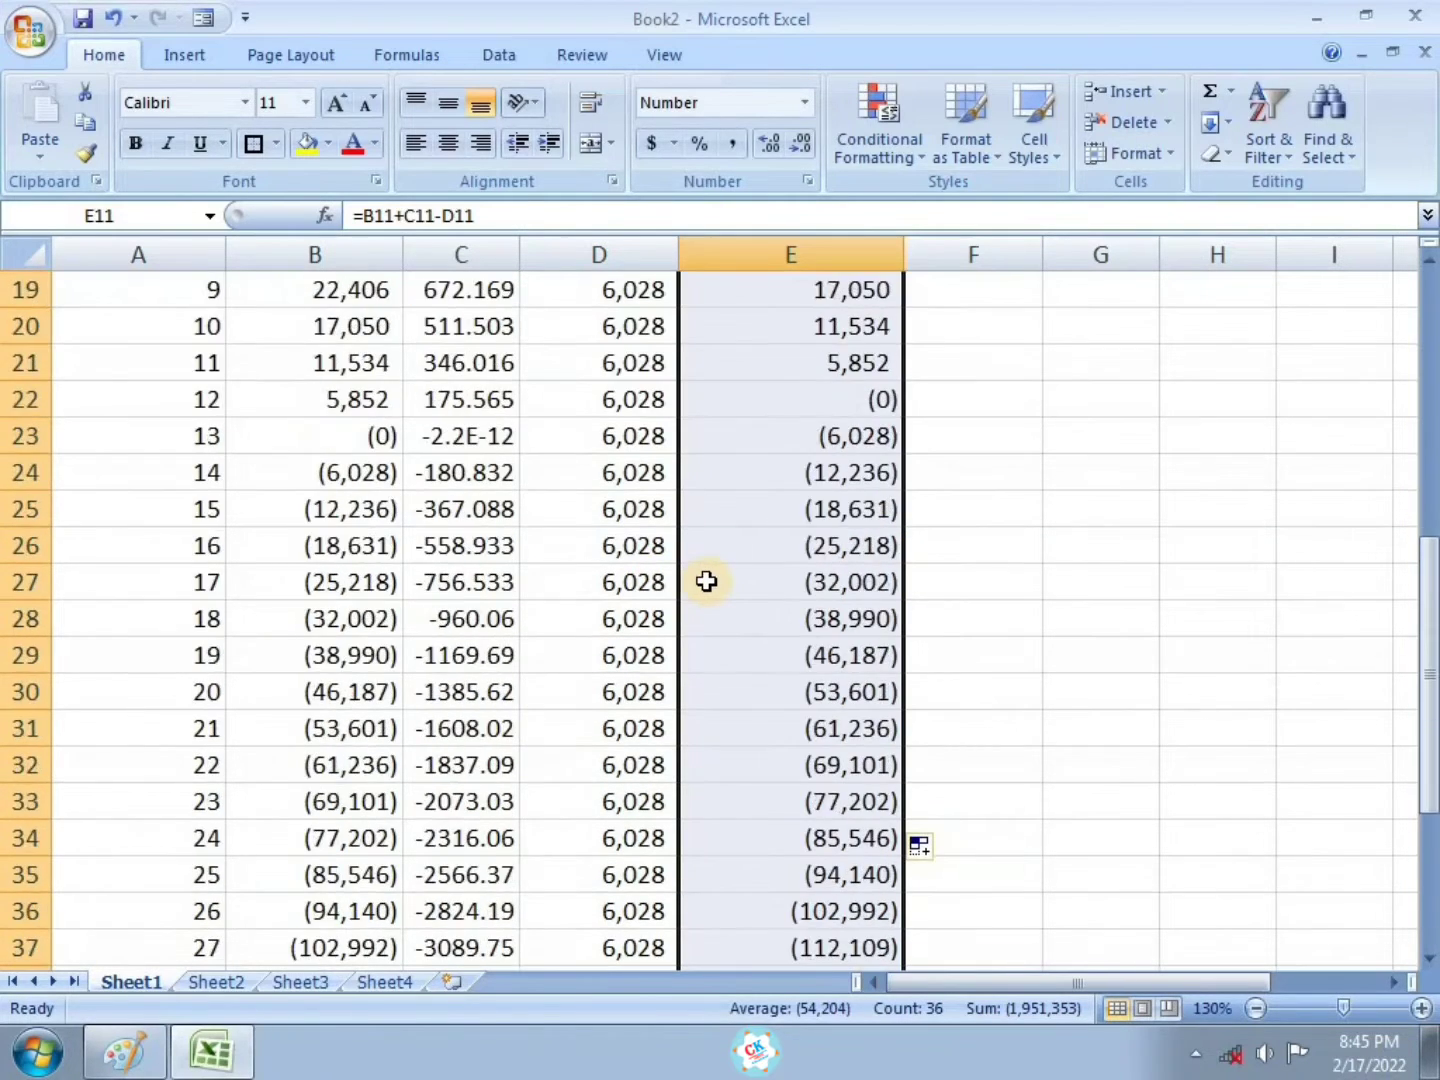
scroll(704, 582, up, 2)
scroll(700, 581, down, 4)
scroll(695, 578, up, 8)
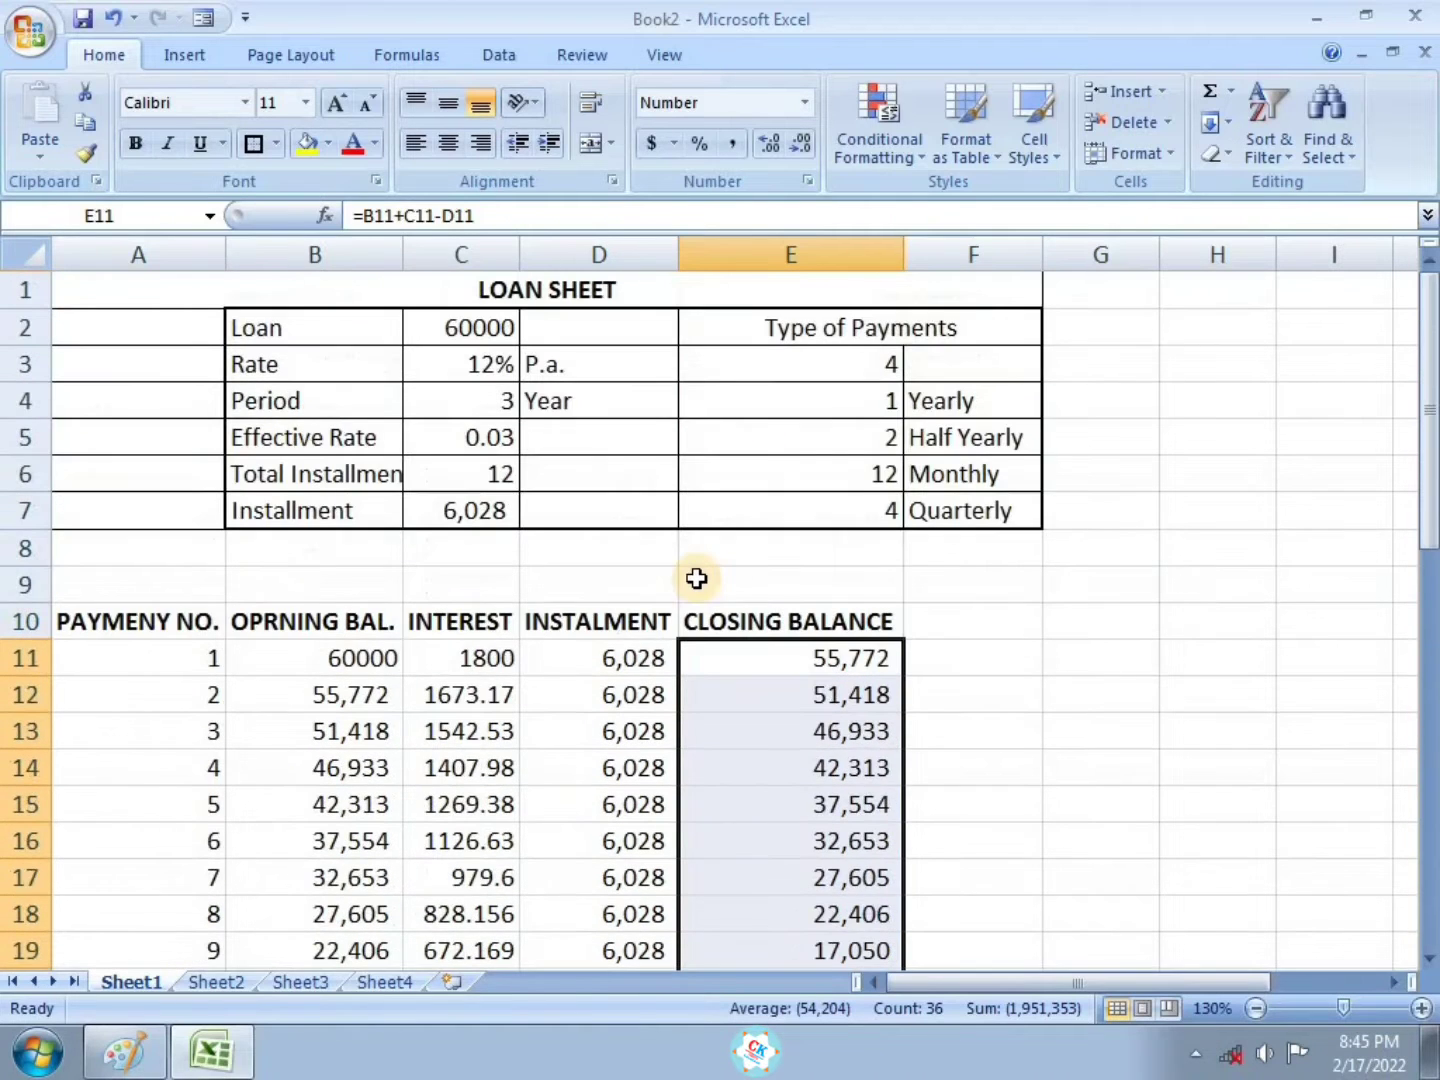
click(845, 365)
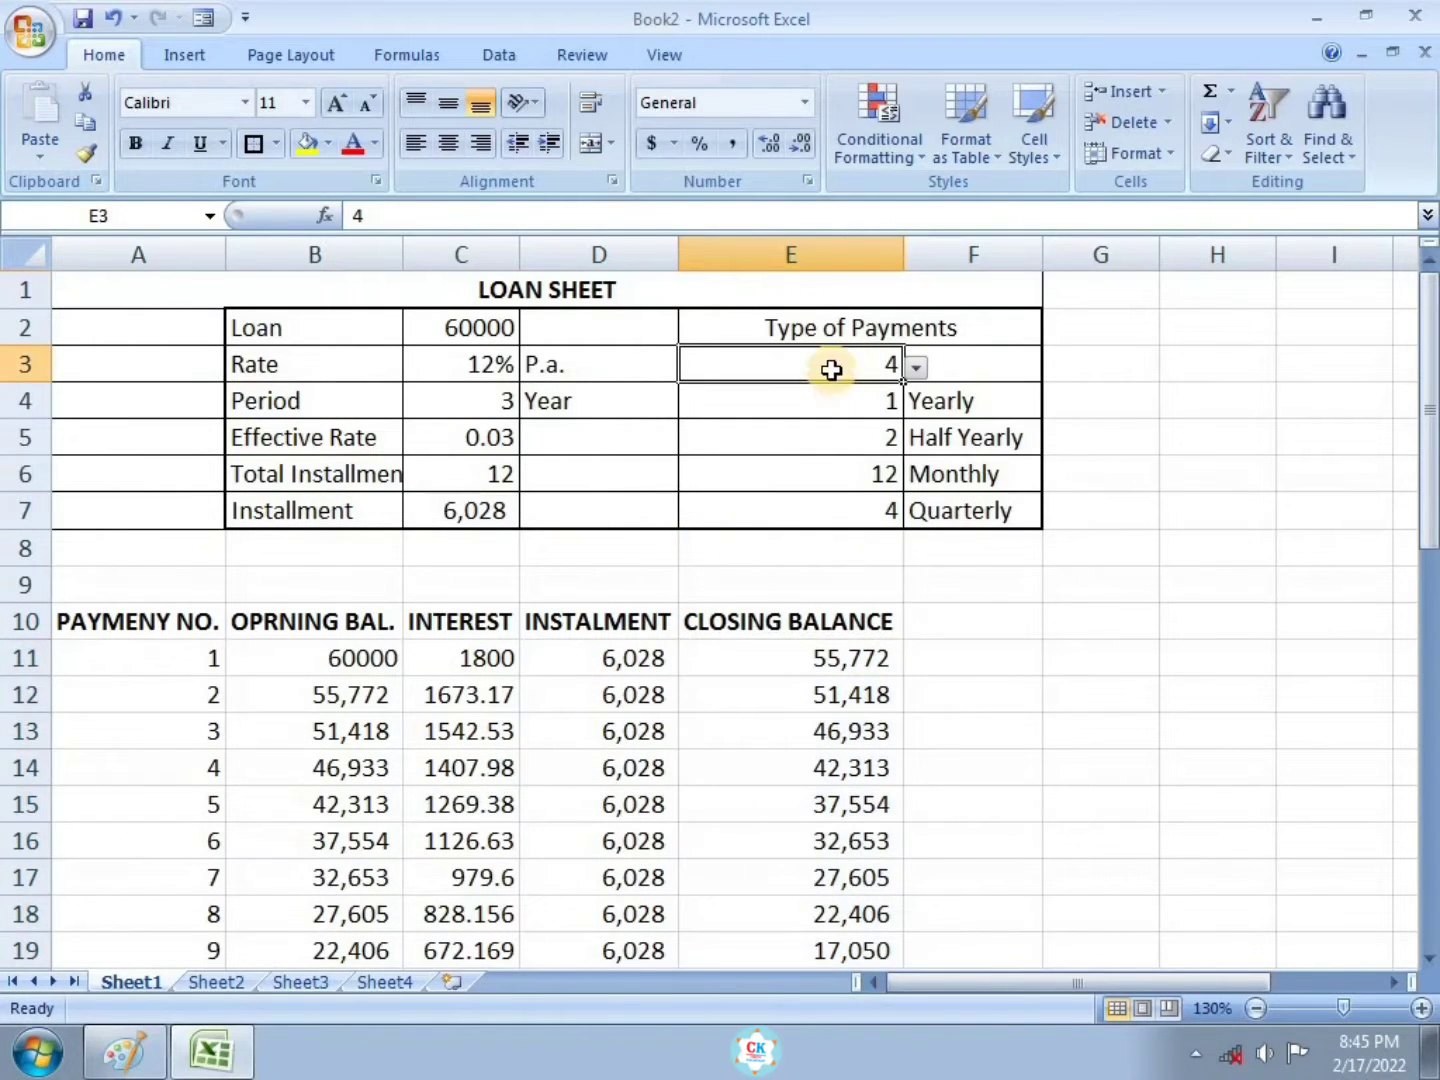
click(914, 368)
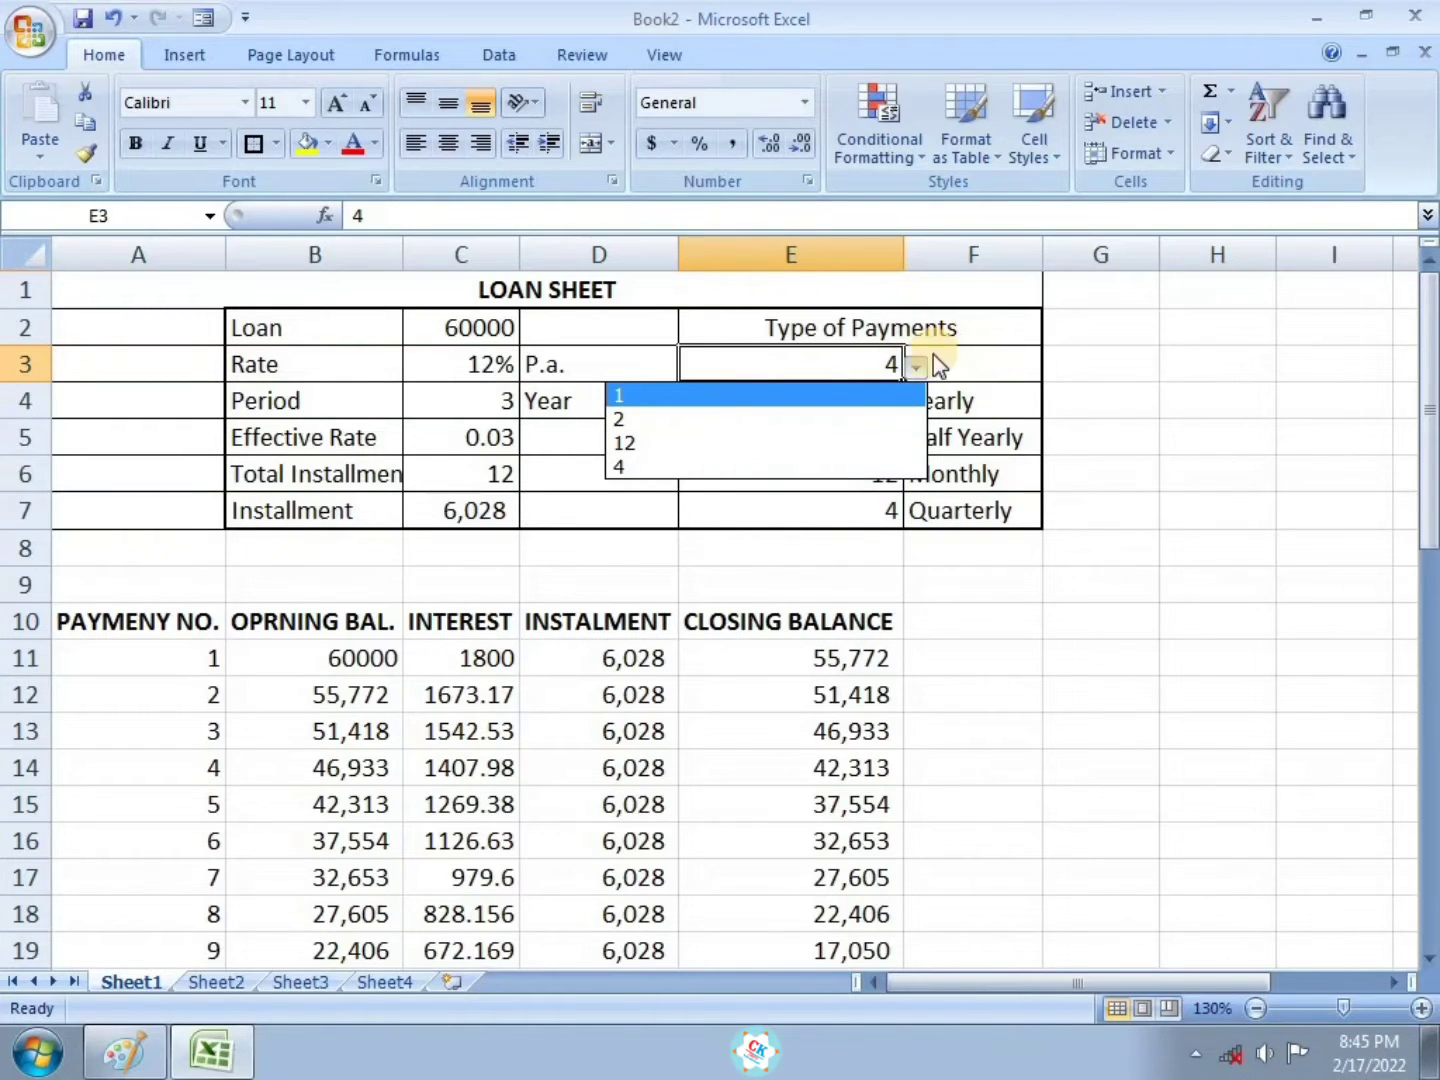
key(Escape)
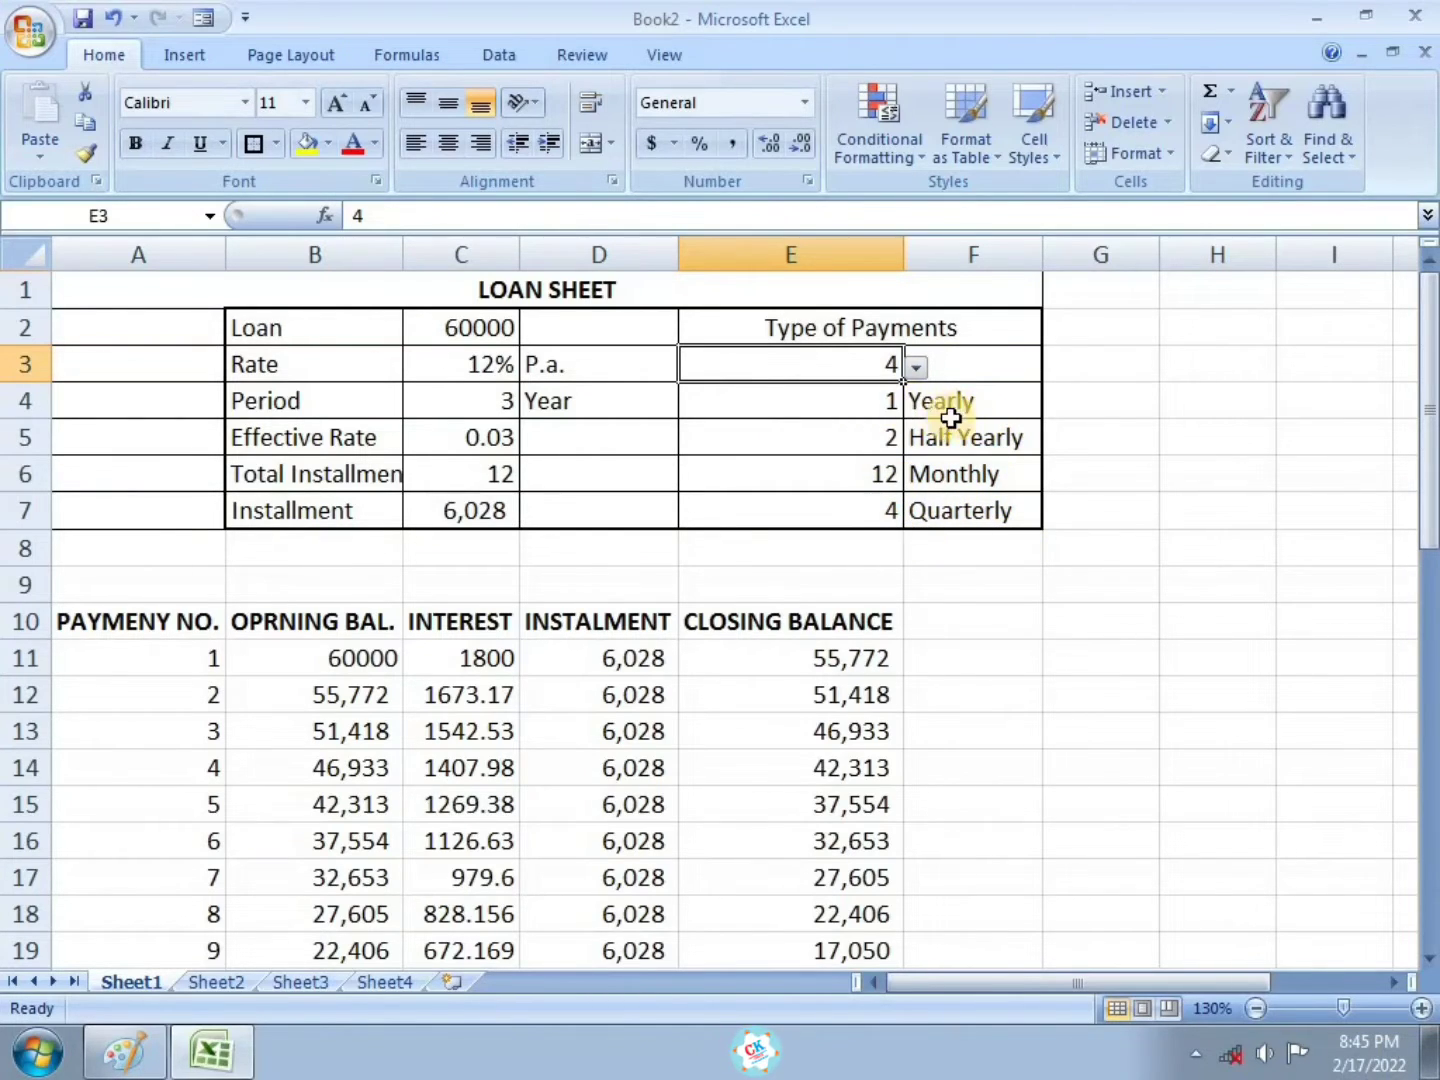
click(916, 368)
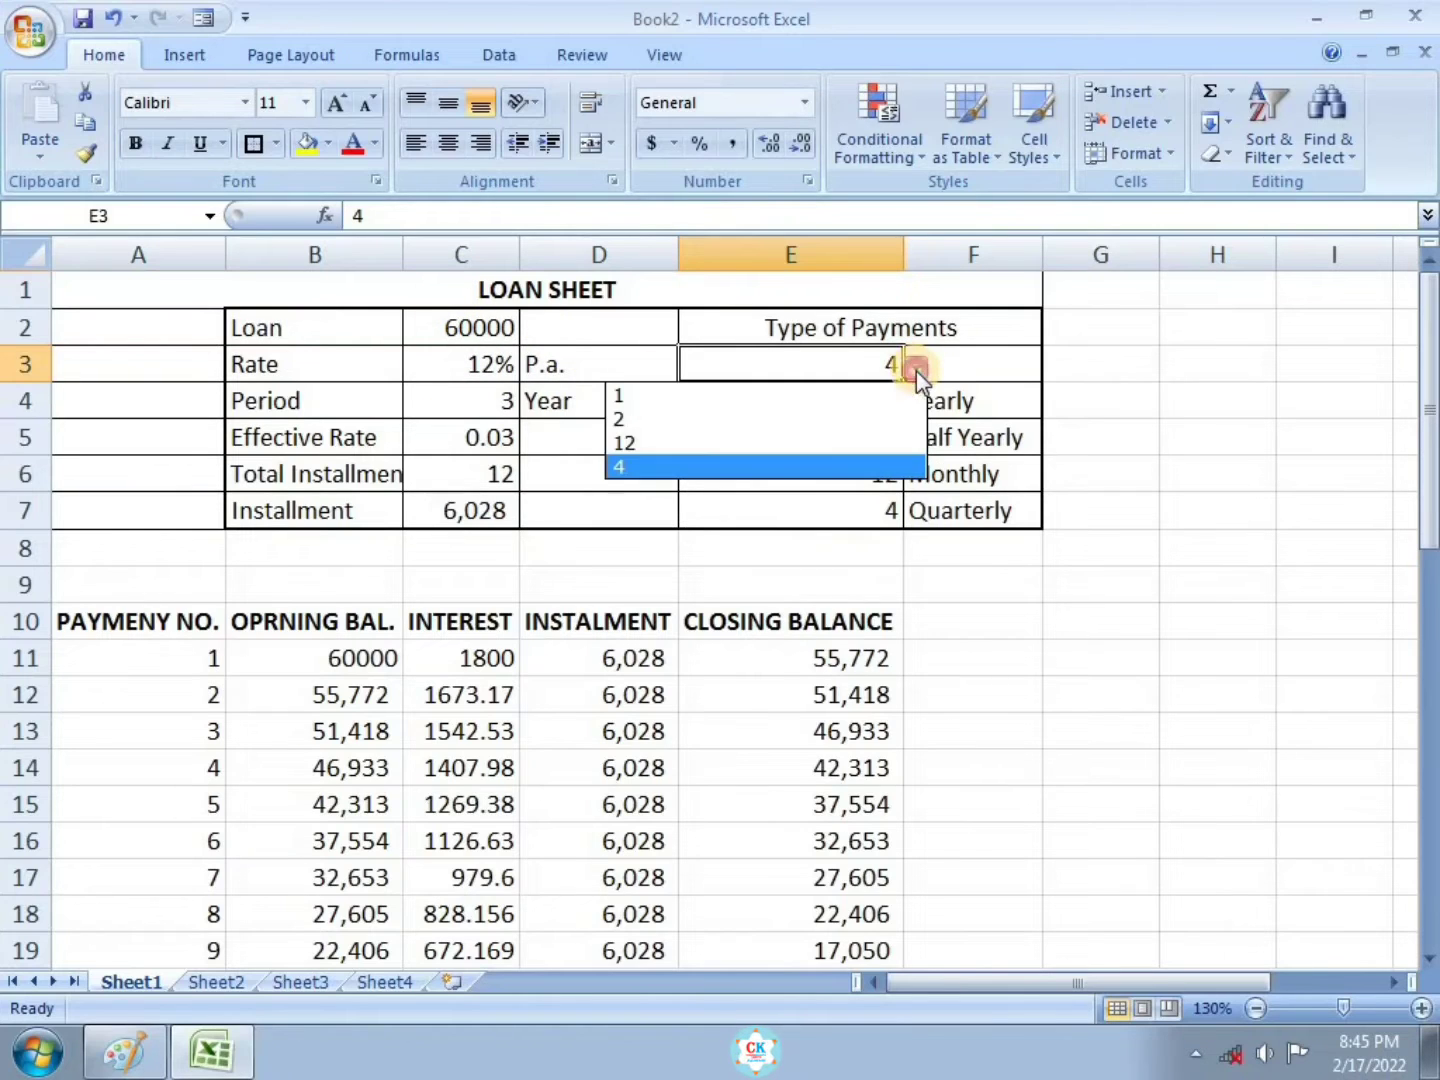
click(635, 397)
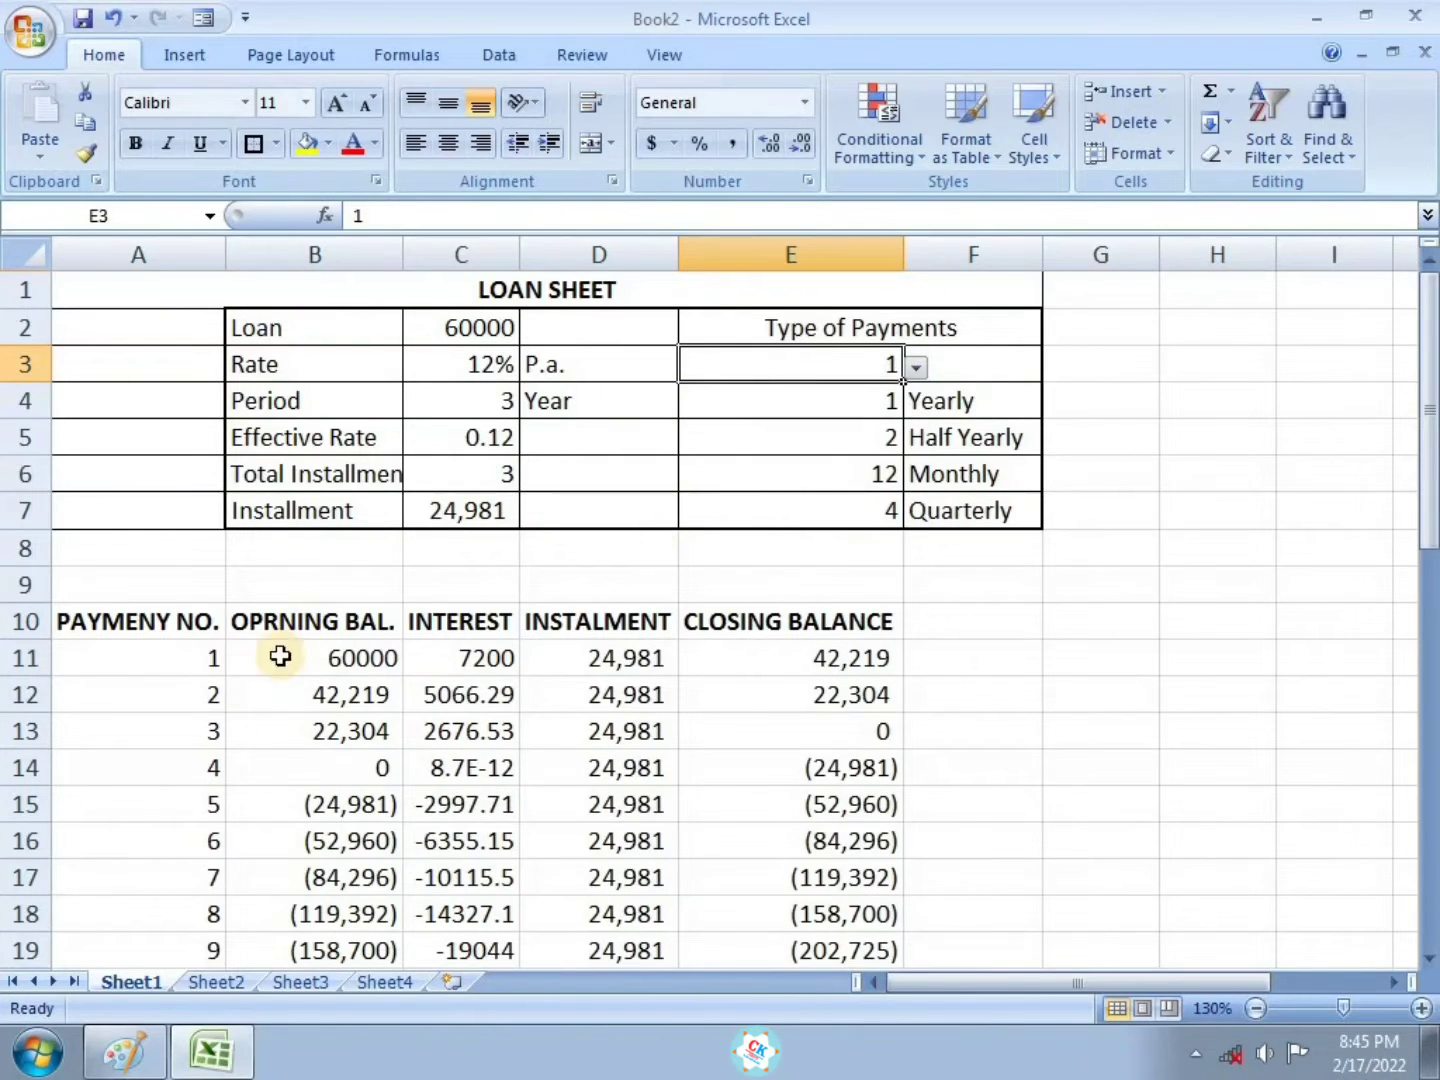
drag(206, 660, 855, 737)
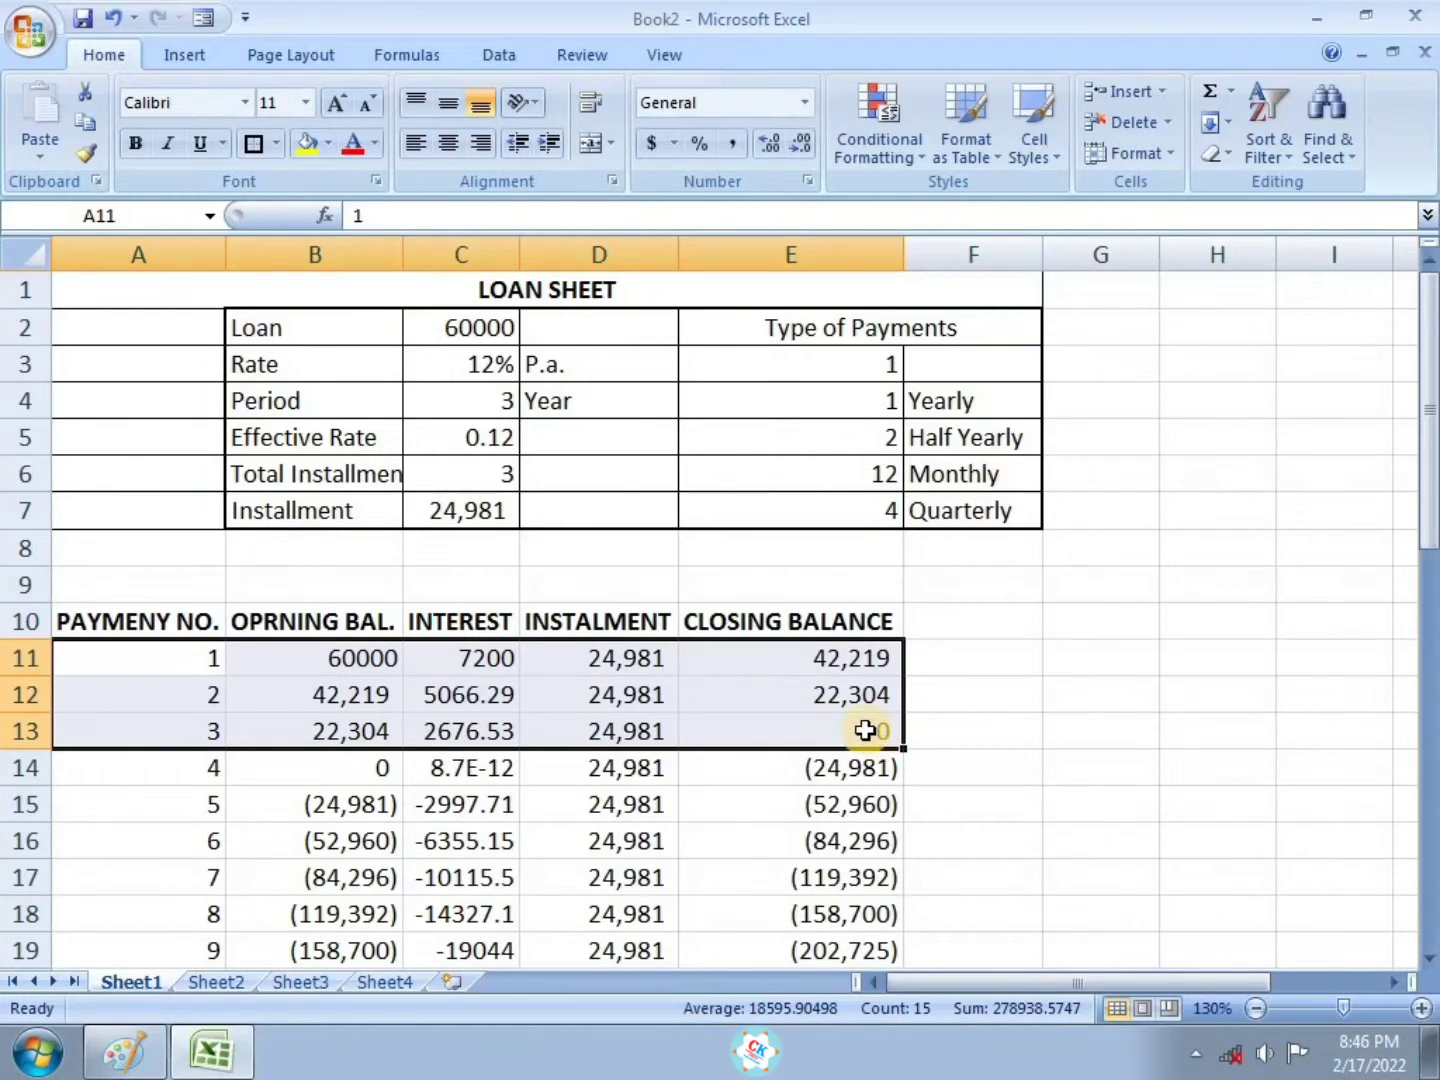
Choose payment type 2 (half yearly) in E3 and select the six payment rows A11:E16
click(872, 364)
click(917, 369)
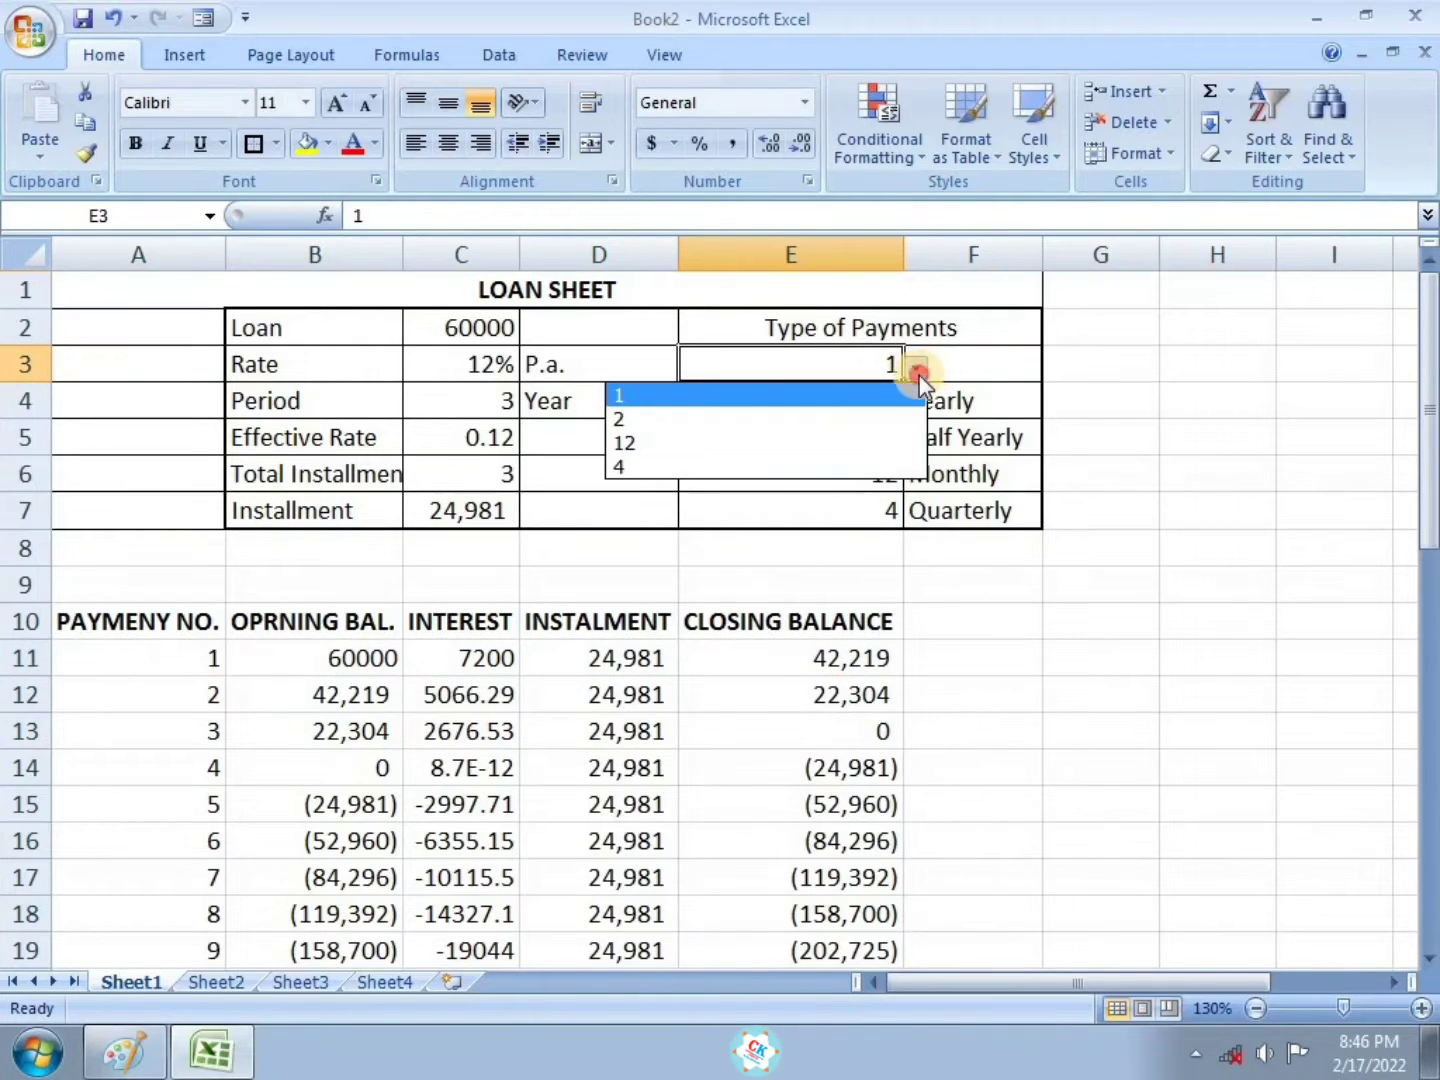
click(645, 420)
drag(199, 666, 822, 843)
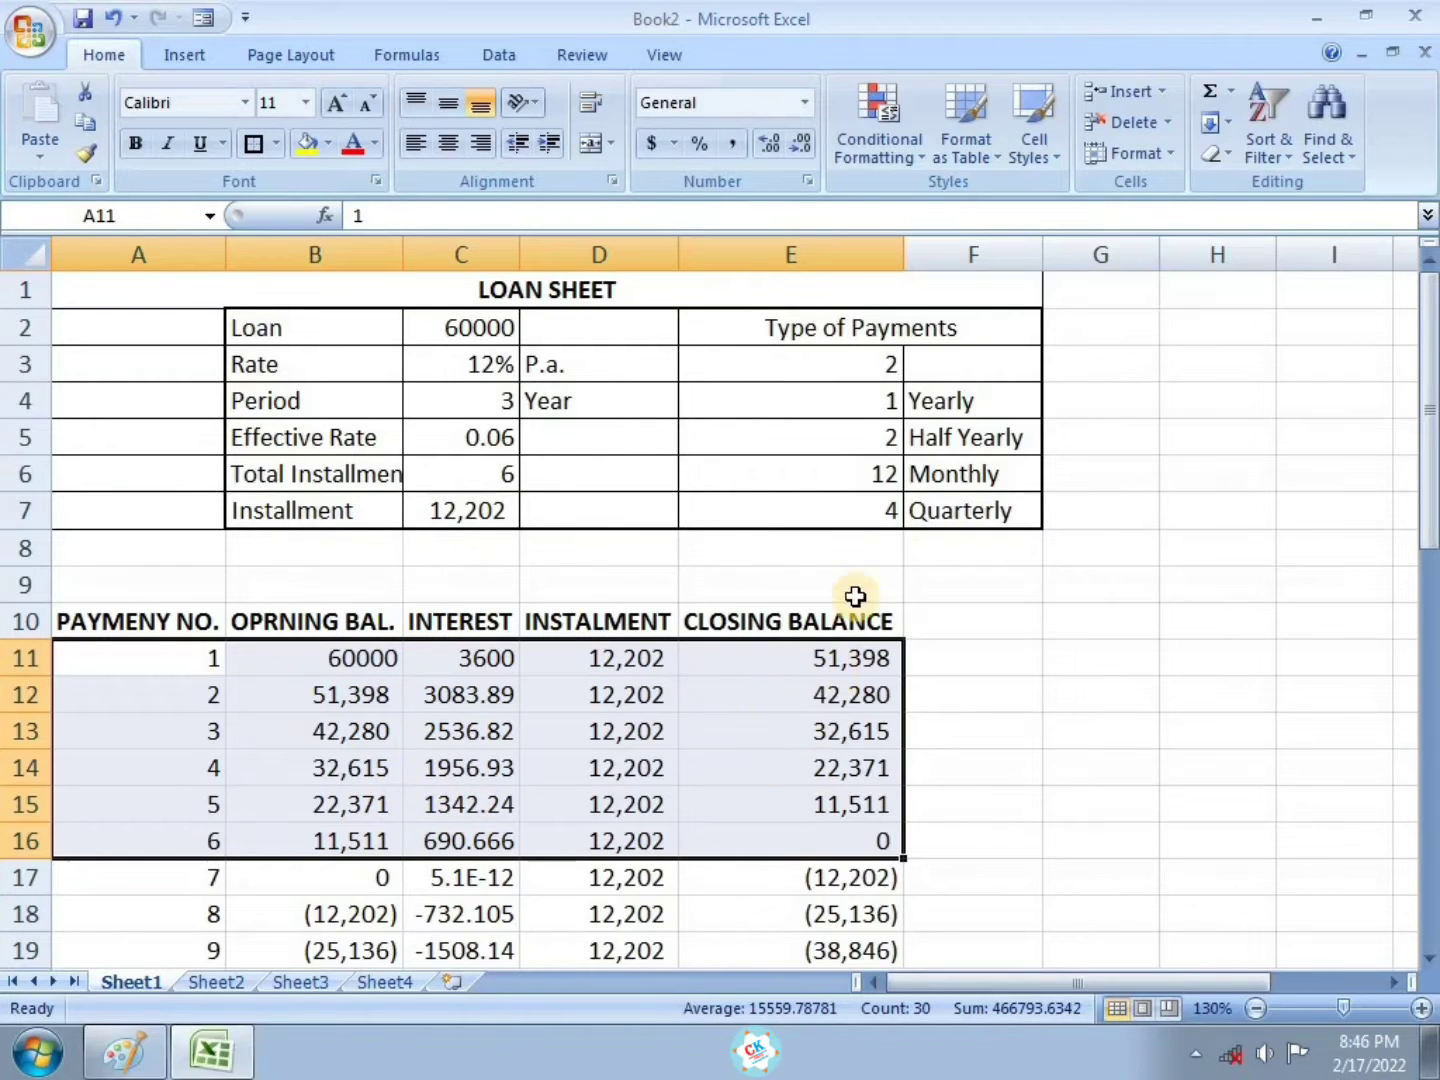
Choose payment type 12 (monthly) from the dropdown in E3
click(893, 365)
click(913, 367)
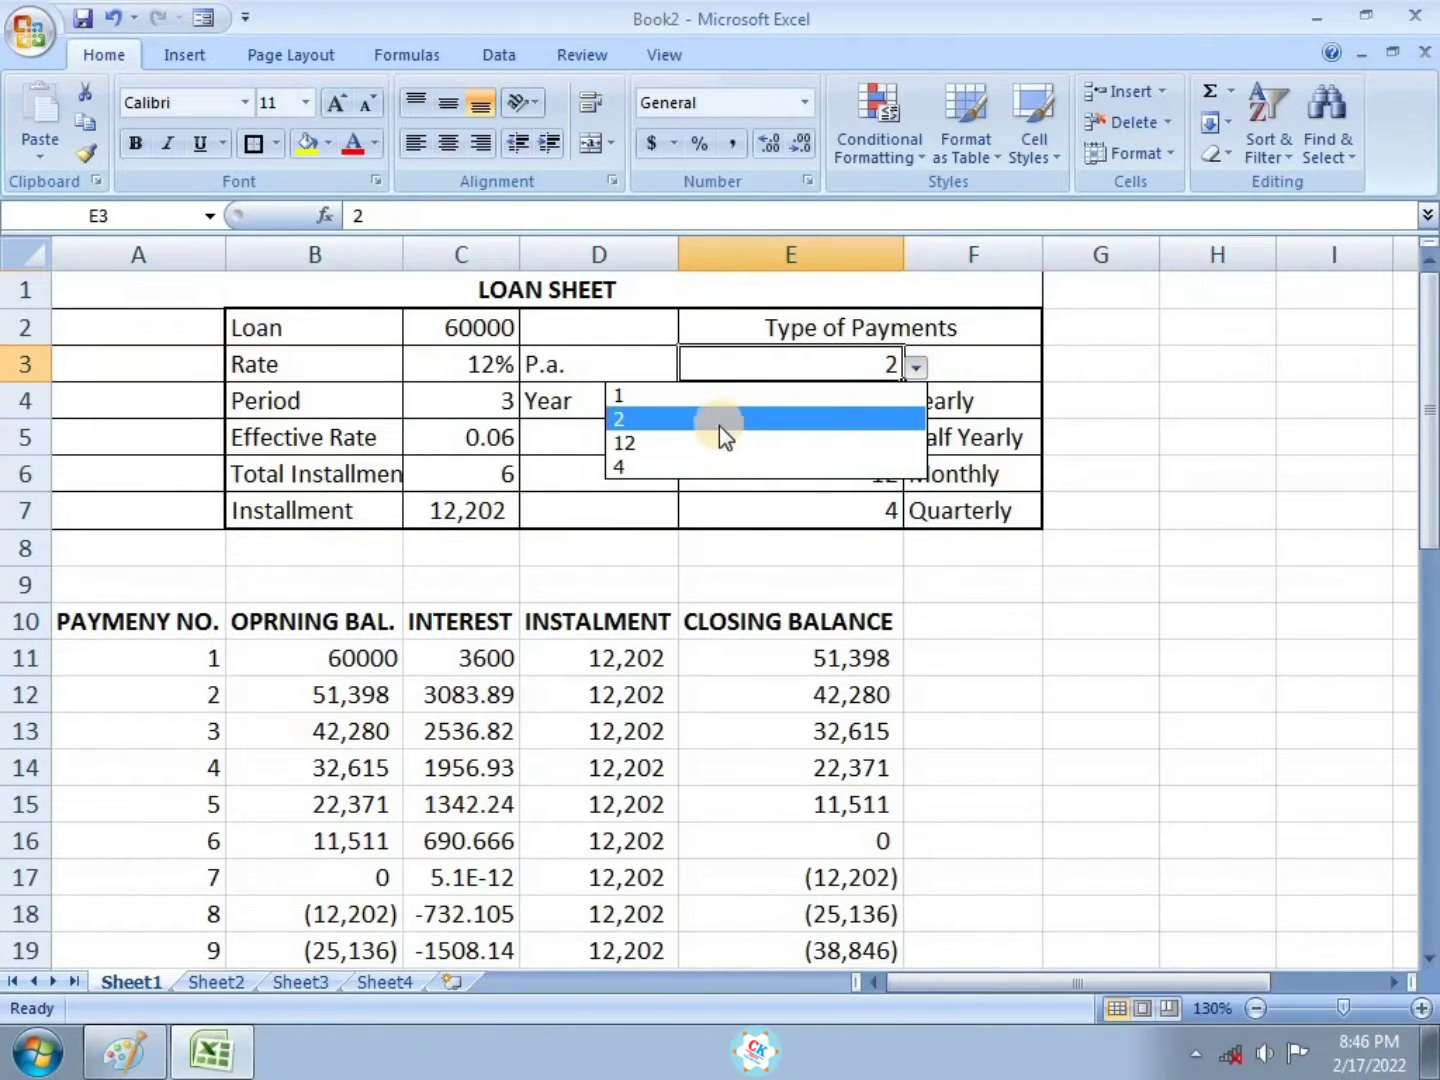
click(650, 445)
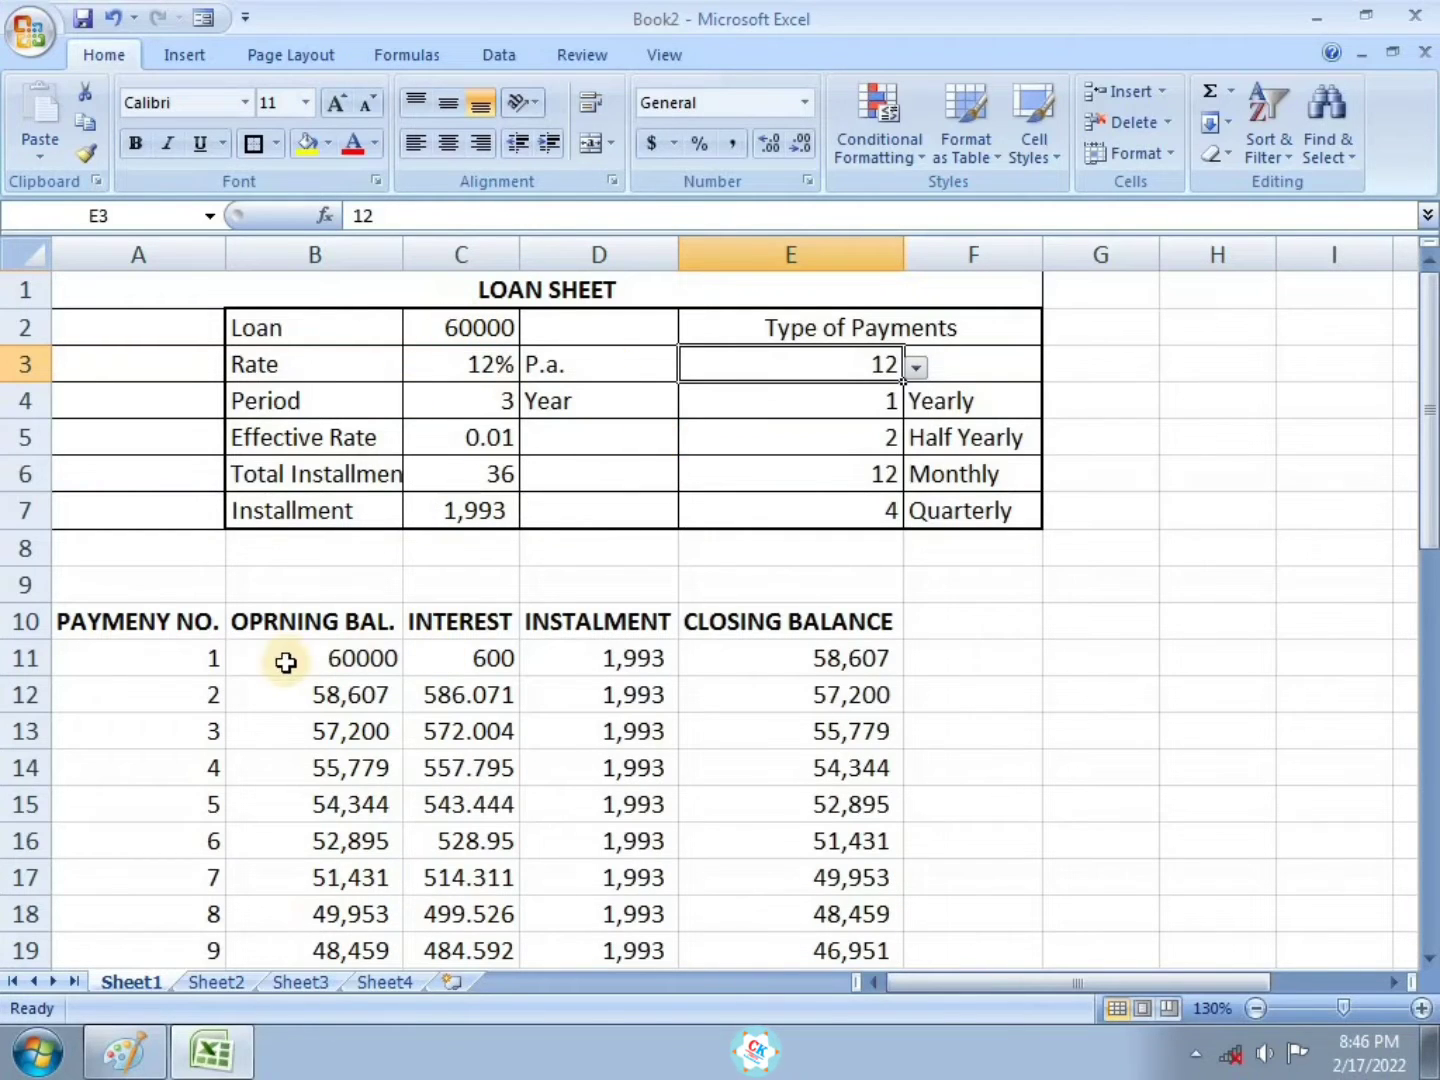
Review the monthly schedule down to payment 36, including the instalment and interest columns
scroll(321, 627, down, 4)
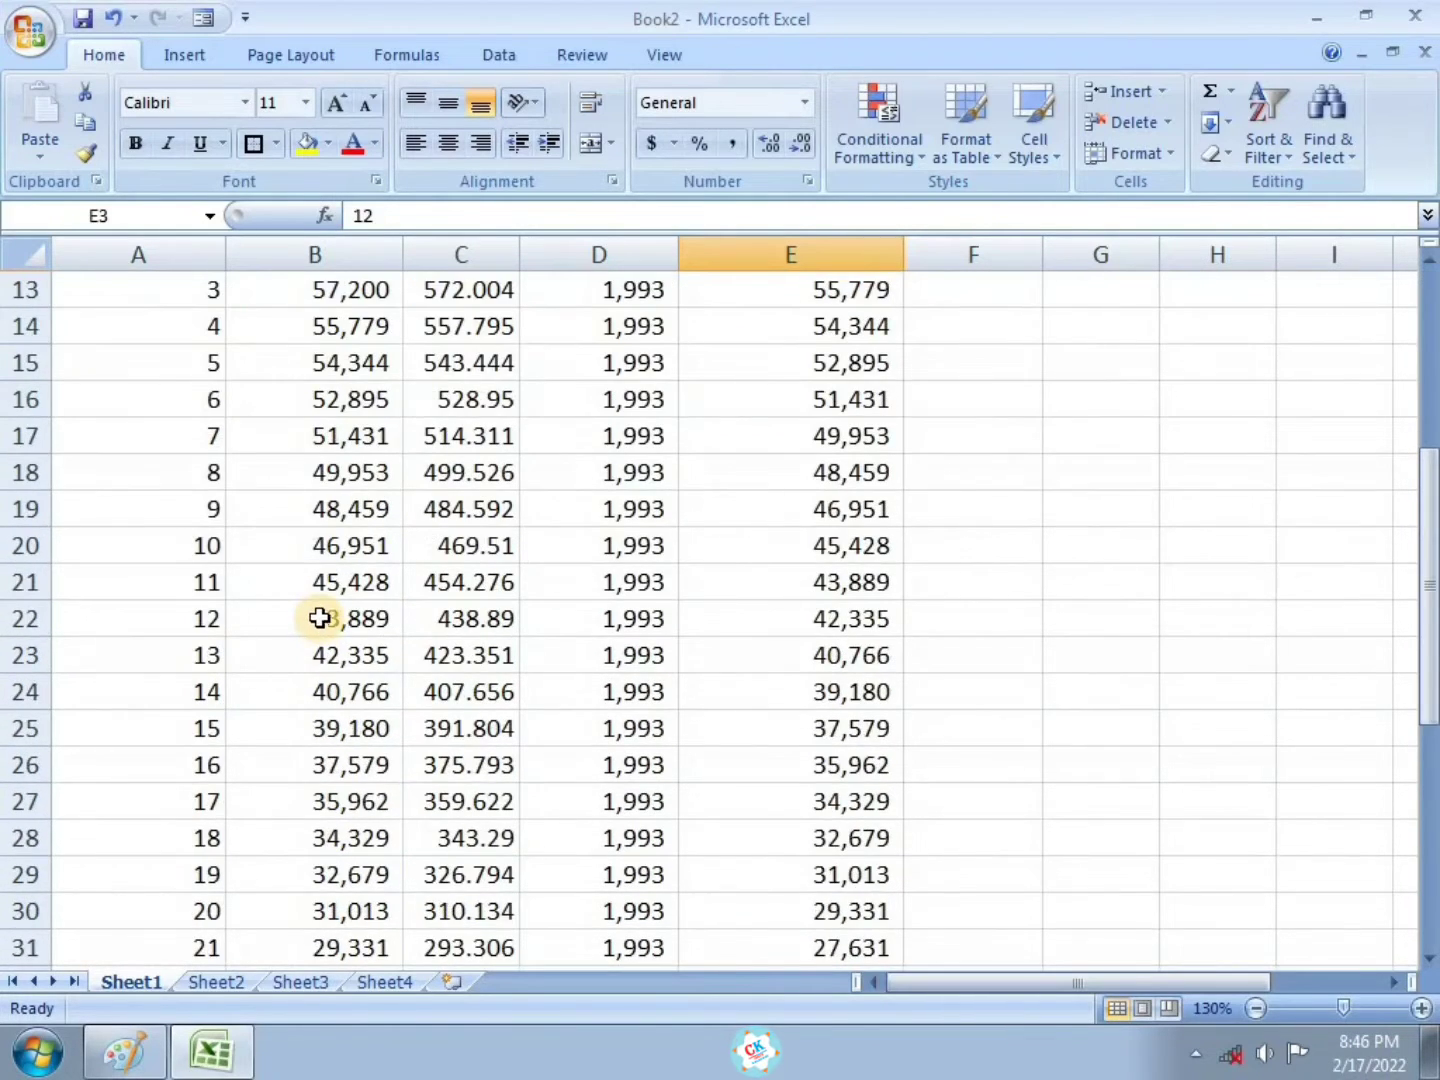
scroll(319, 609, down, 8)
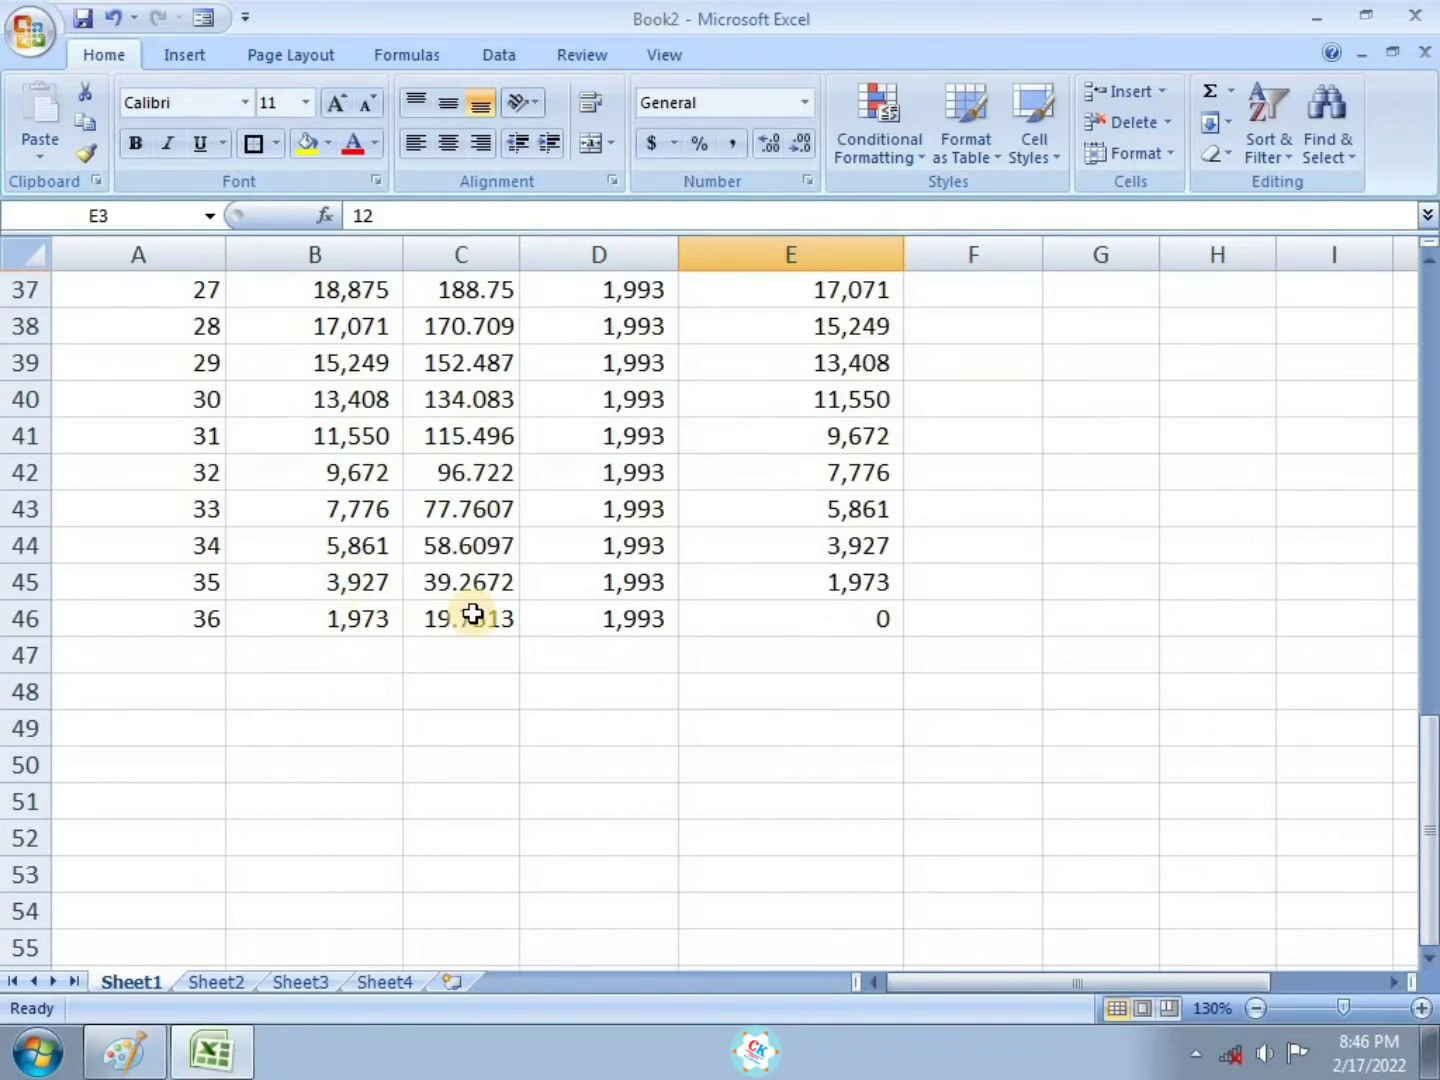
scroll(622, 565, up, 2)
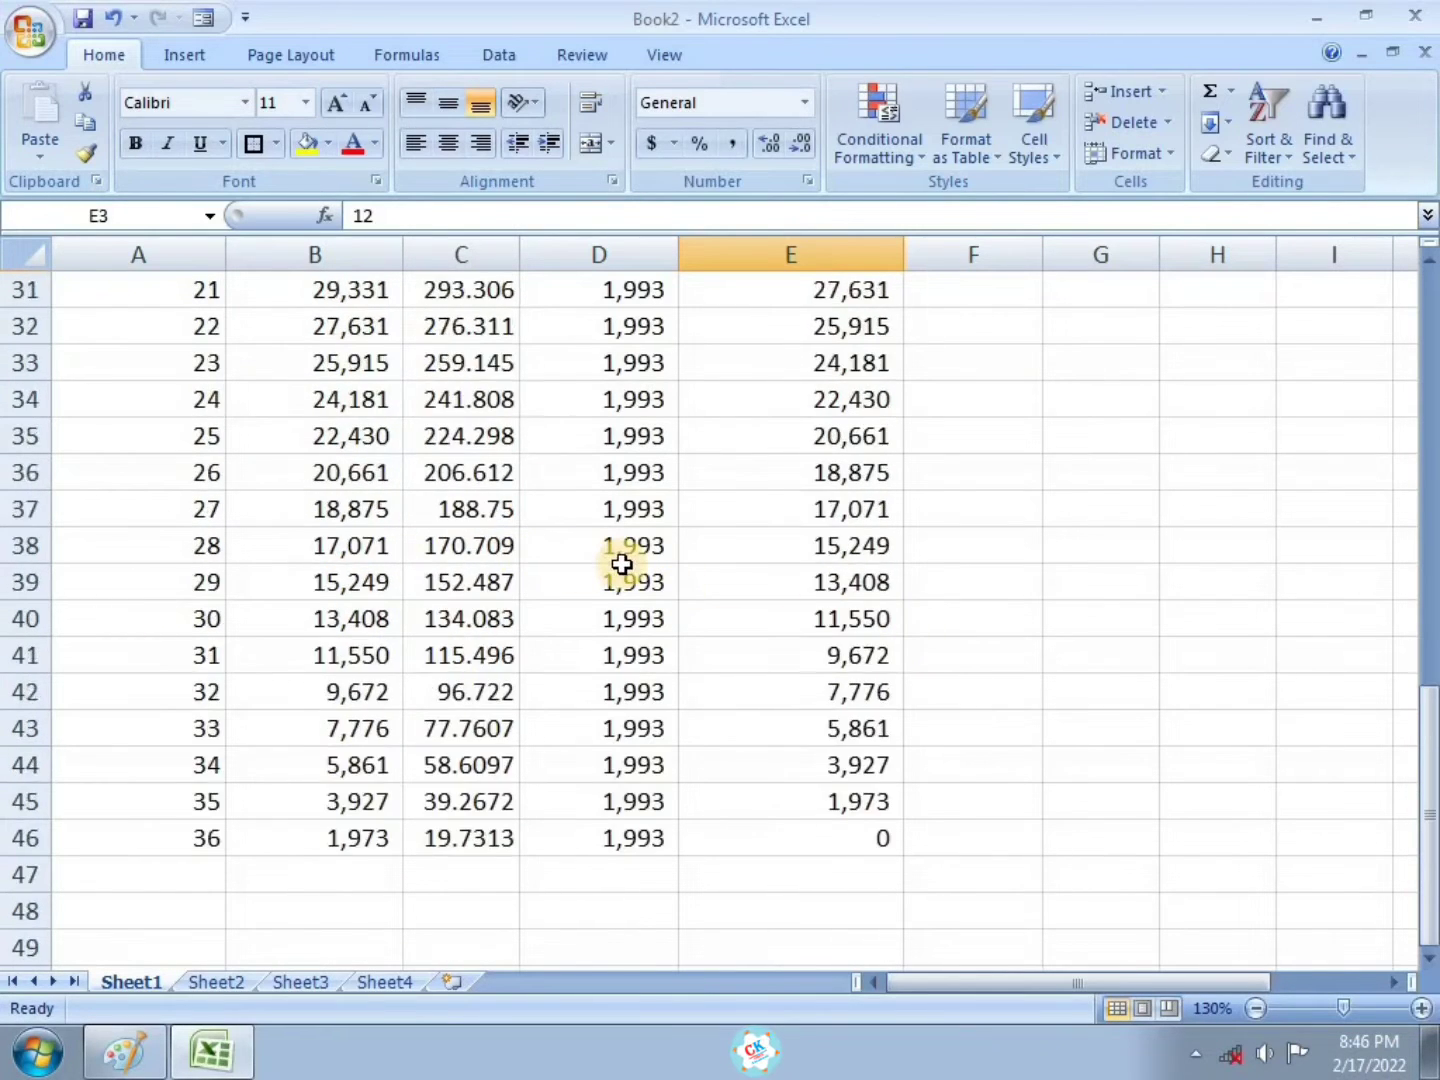
scroll(623, 564, up, 8)
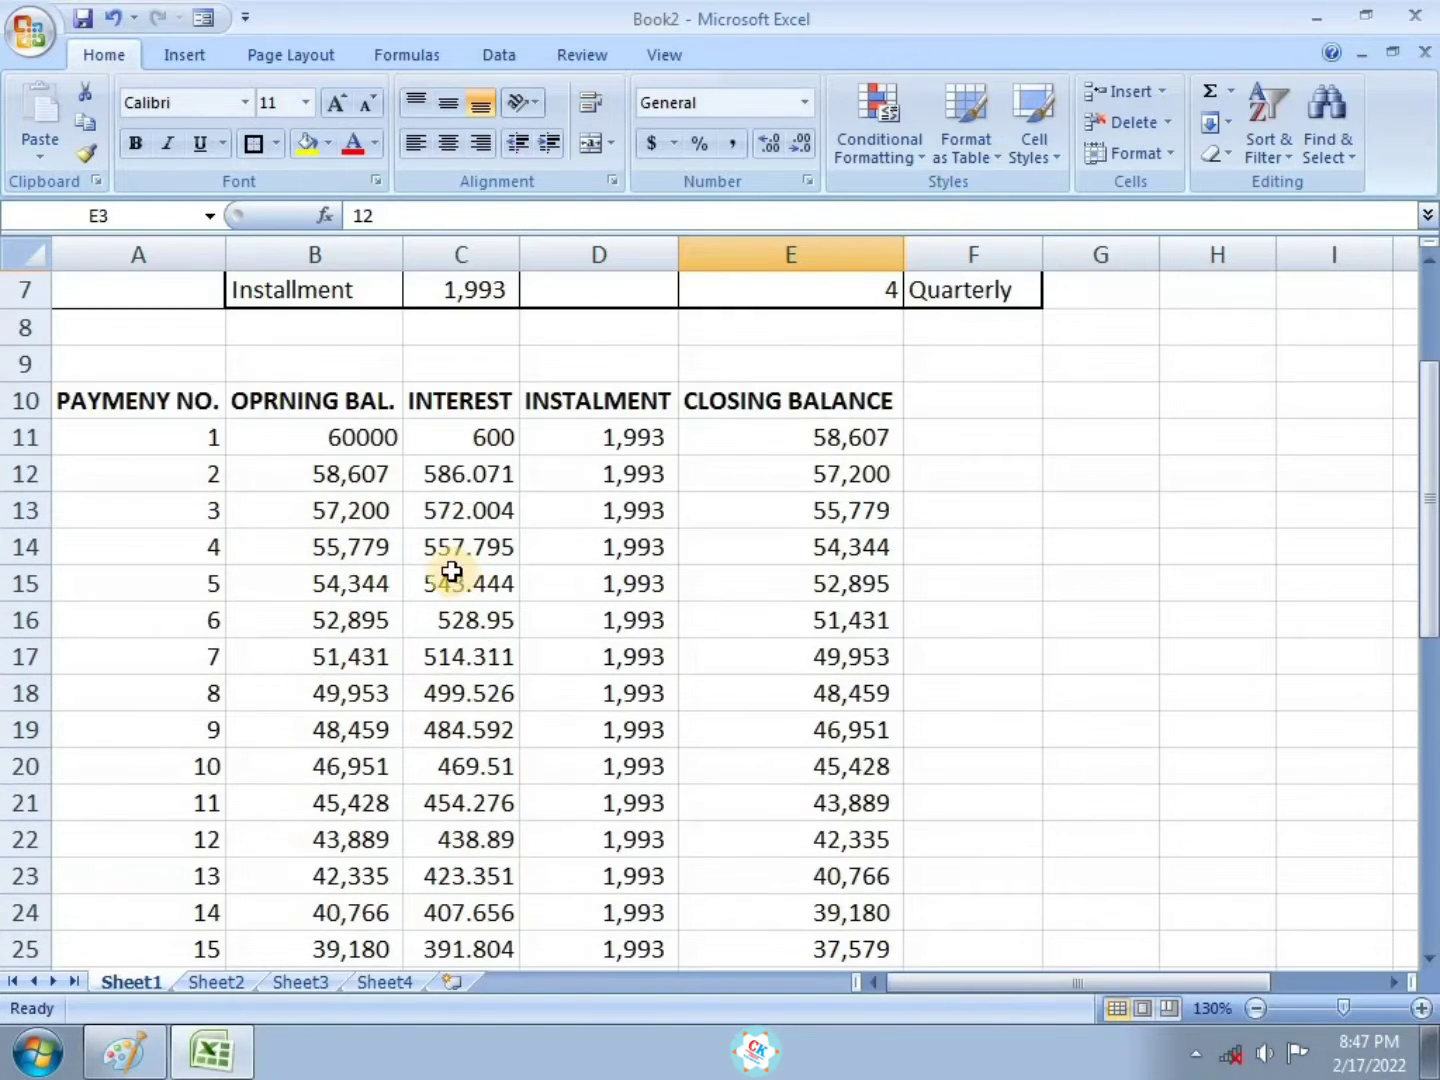
scroll(452, 571, up, 2)
click(566, 657)
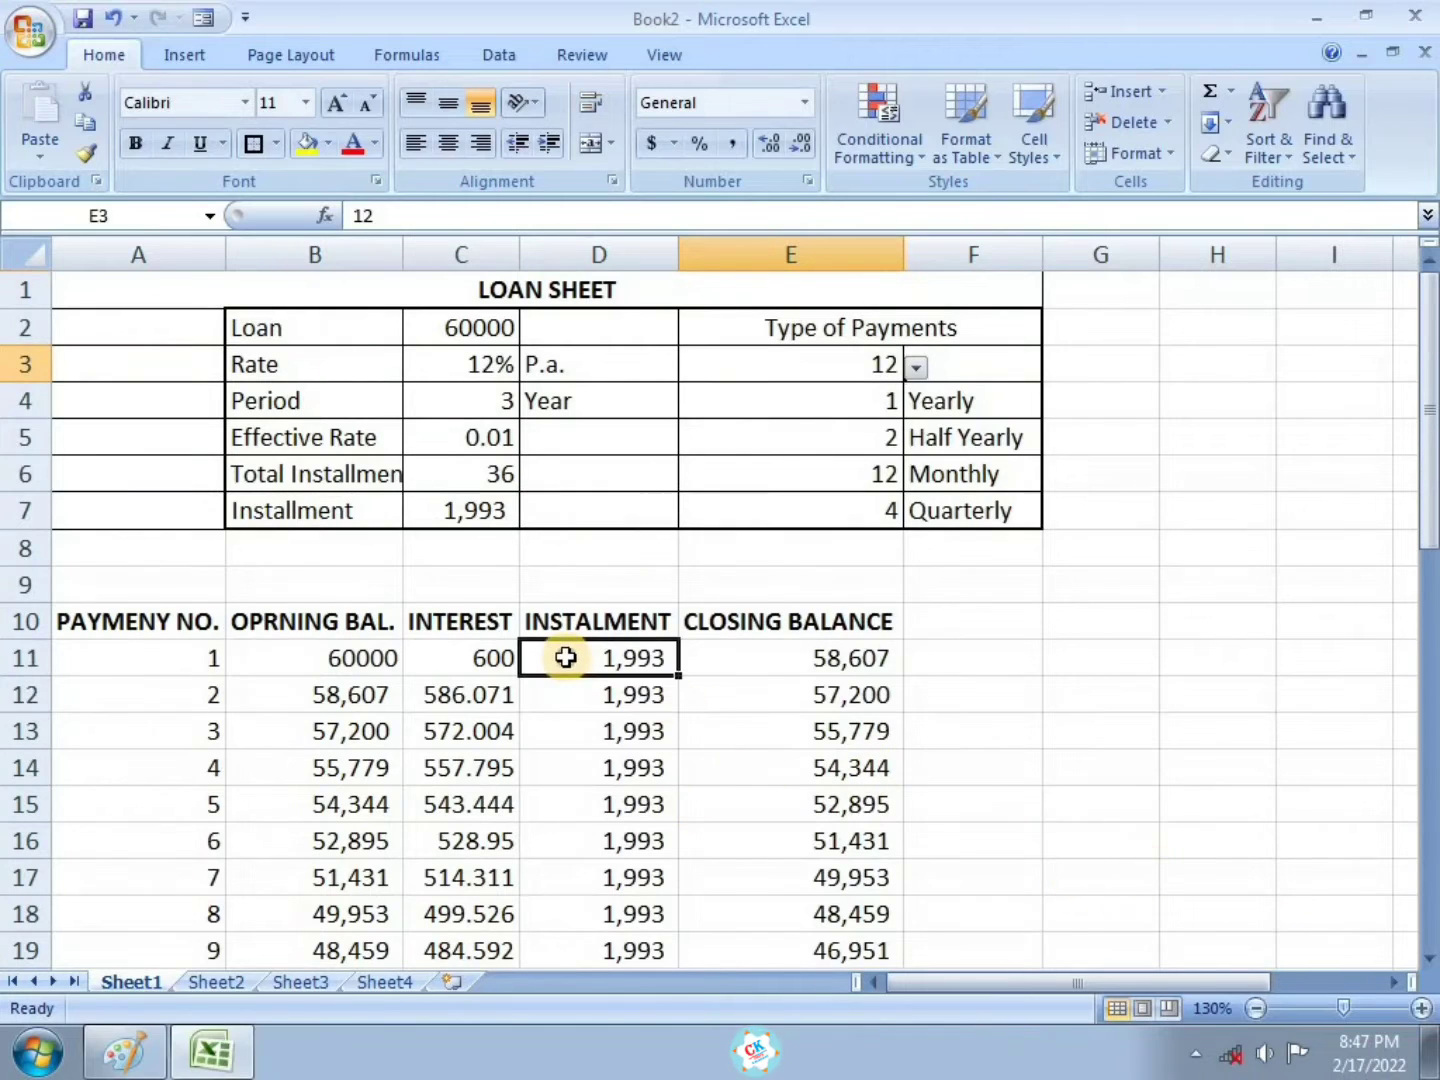
click(611, 768)
drag(480, 655, 450, 875)
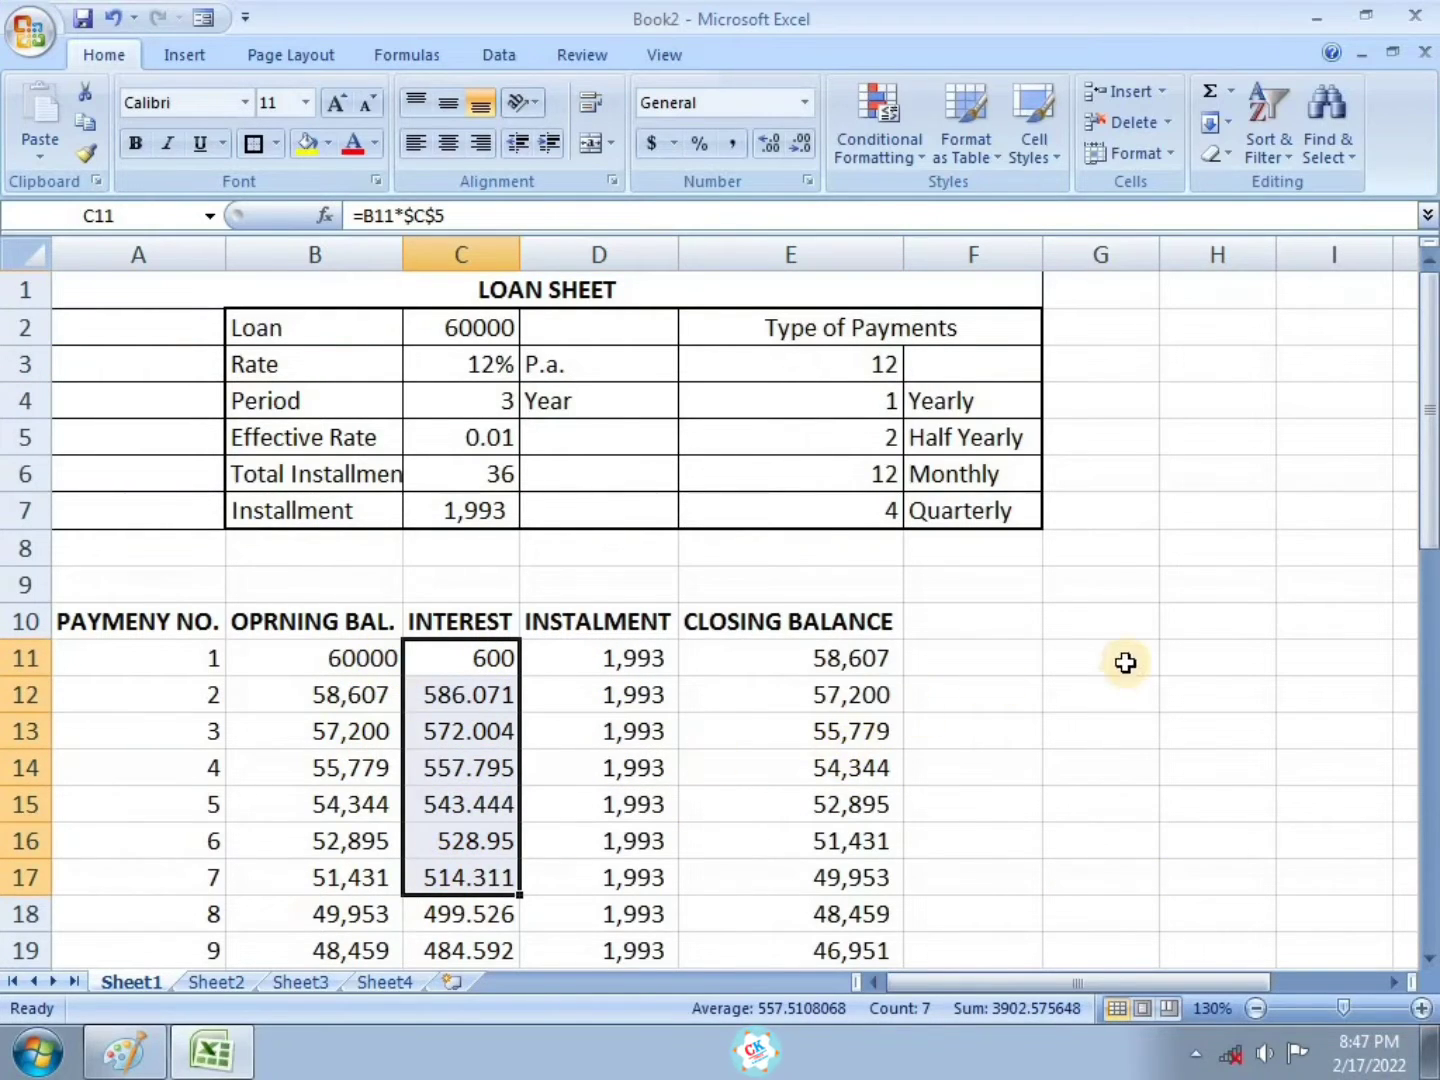
click(1012, 688)
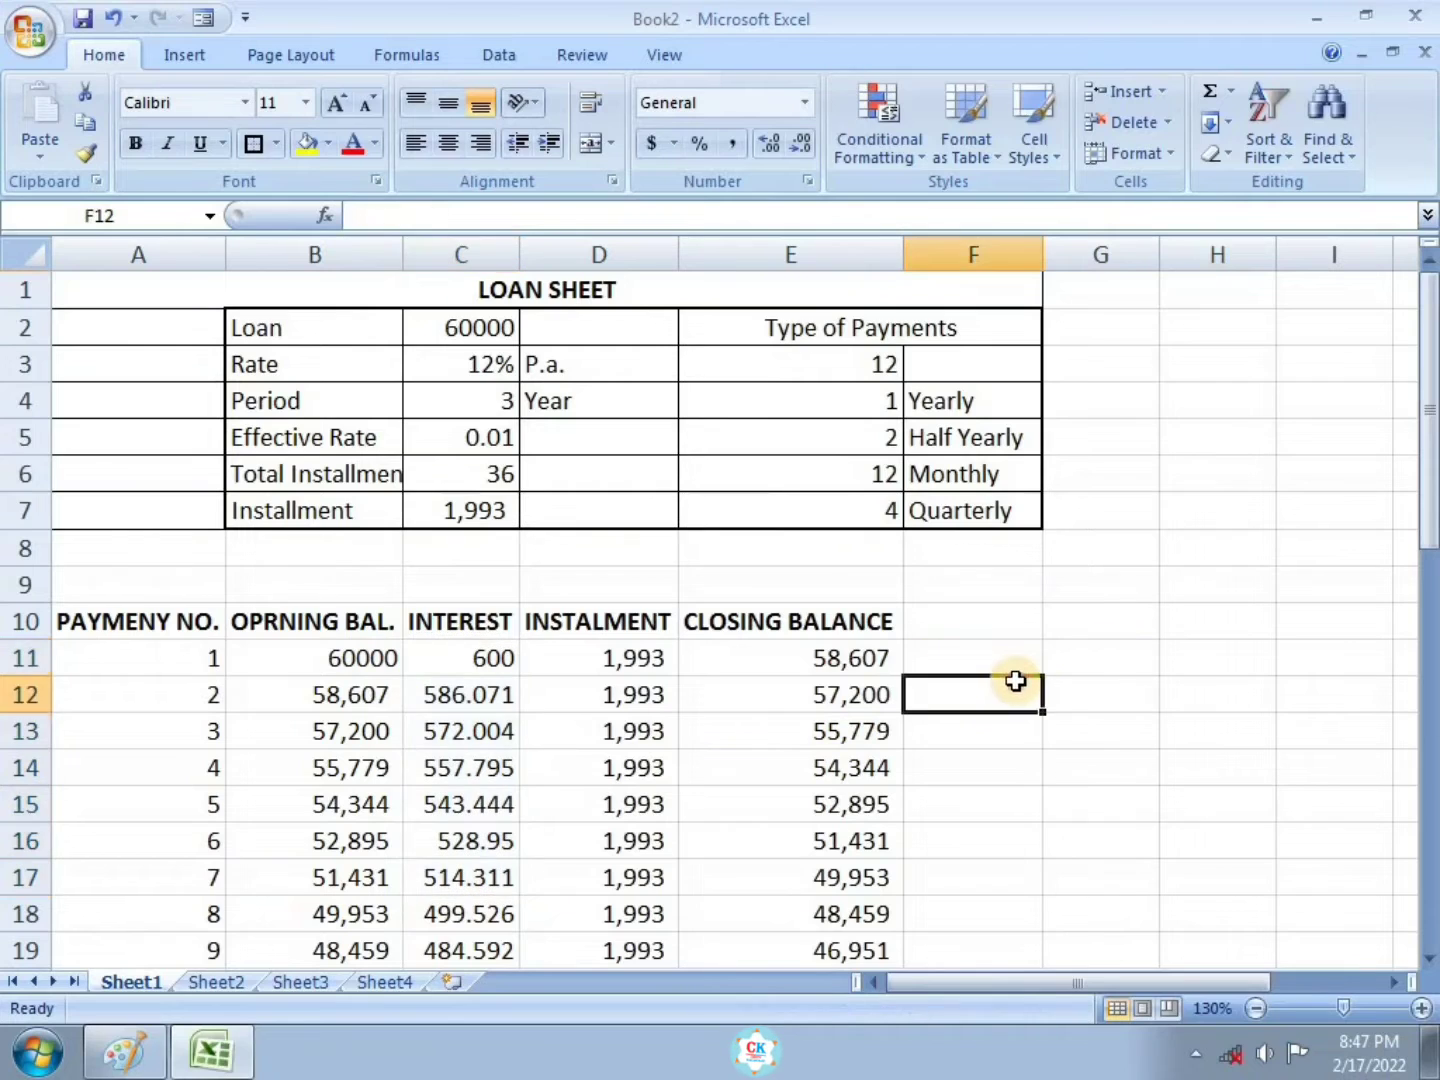
Switch the payment type in E3 to 1 (yearly)
click(867, 366)
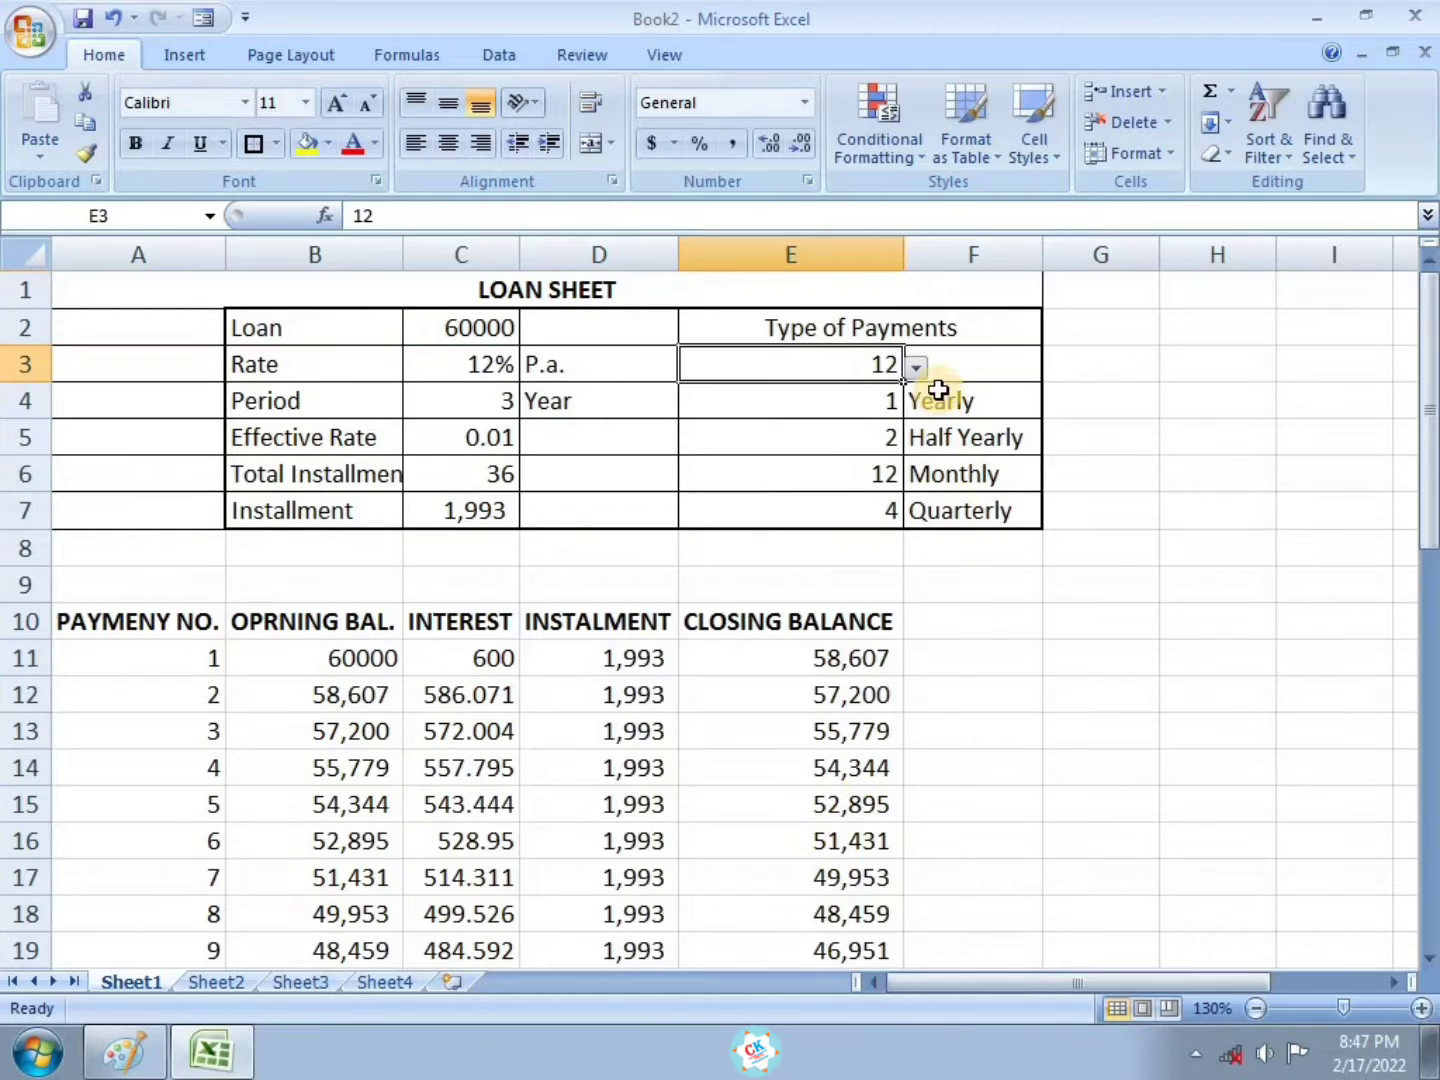
click(919, 368)
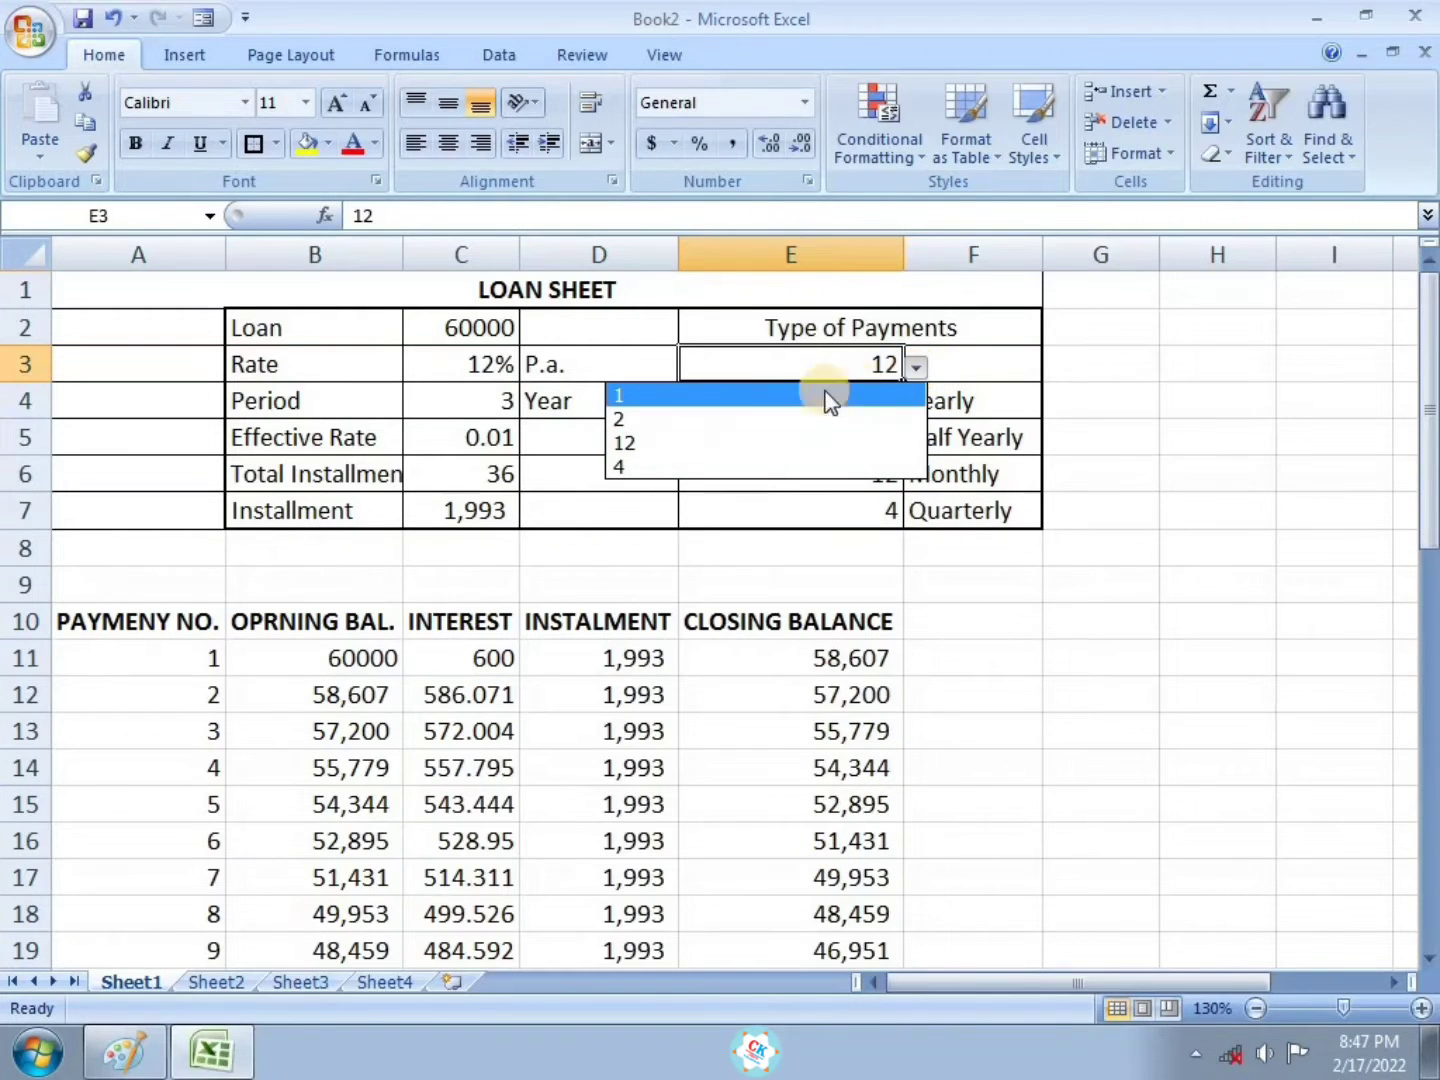
click(735, 397)
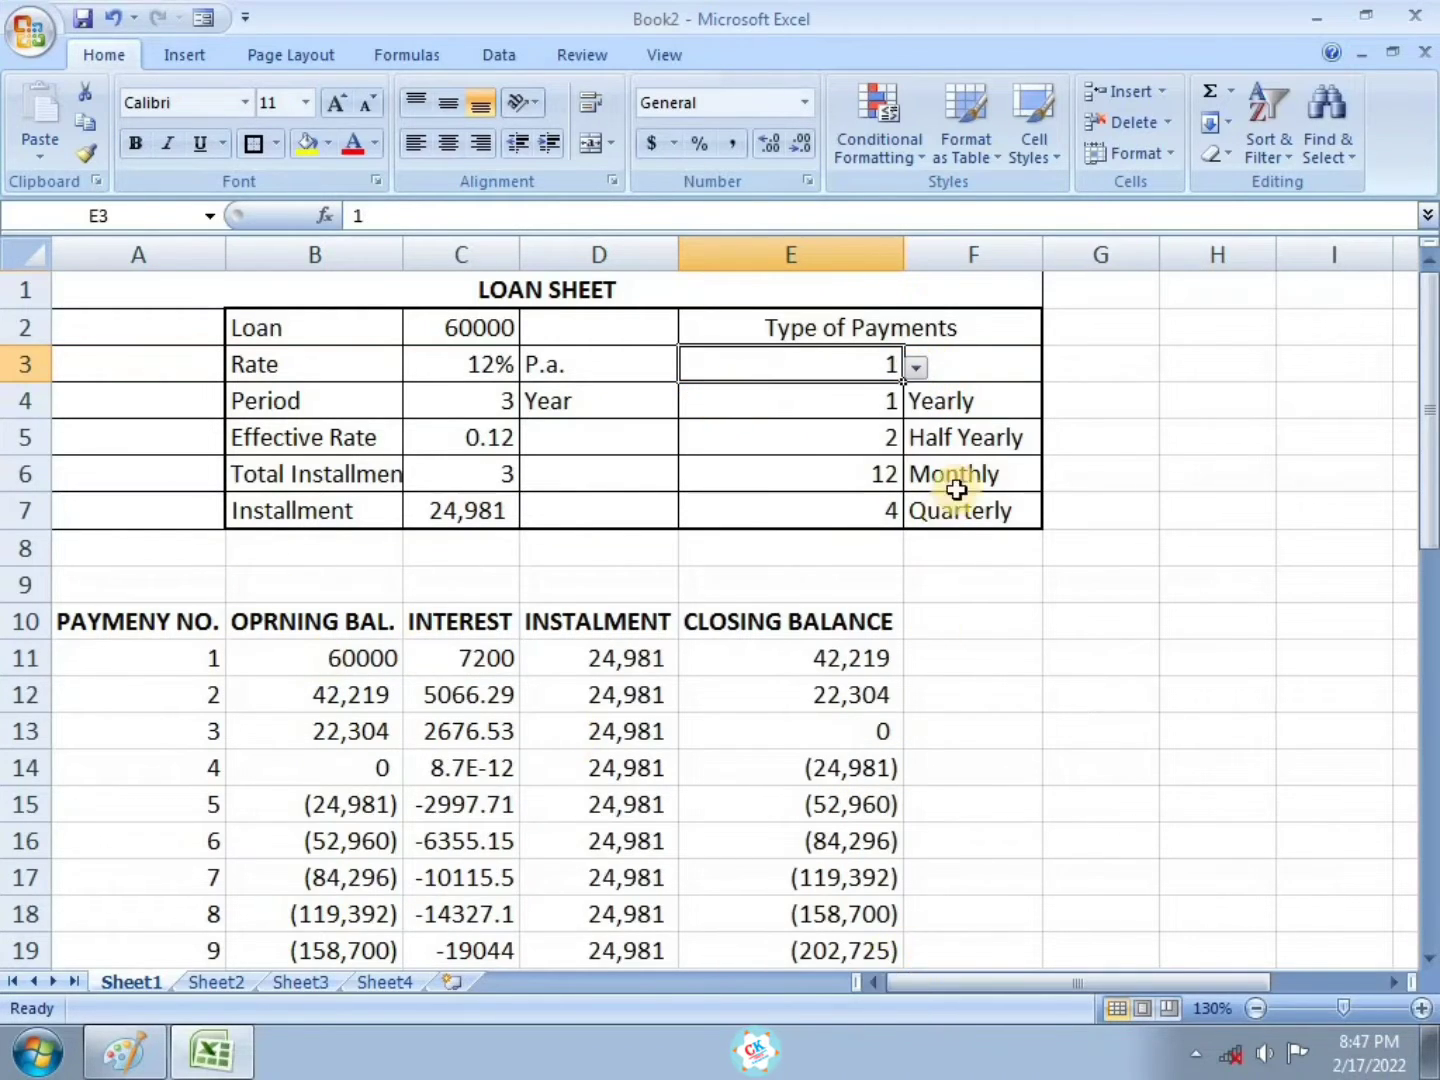
Return the payment type in E3 to 12 (monthly)
click(932, 370)
click(888, 369)
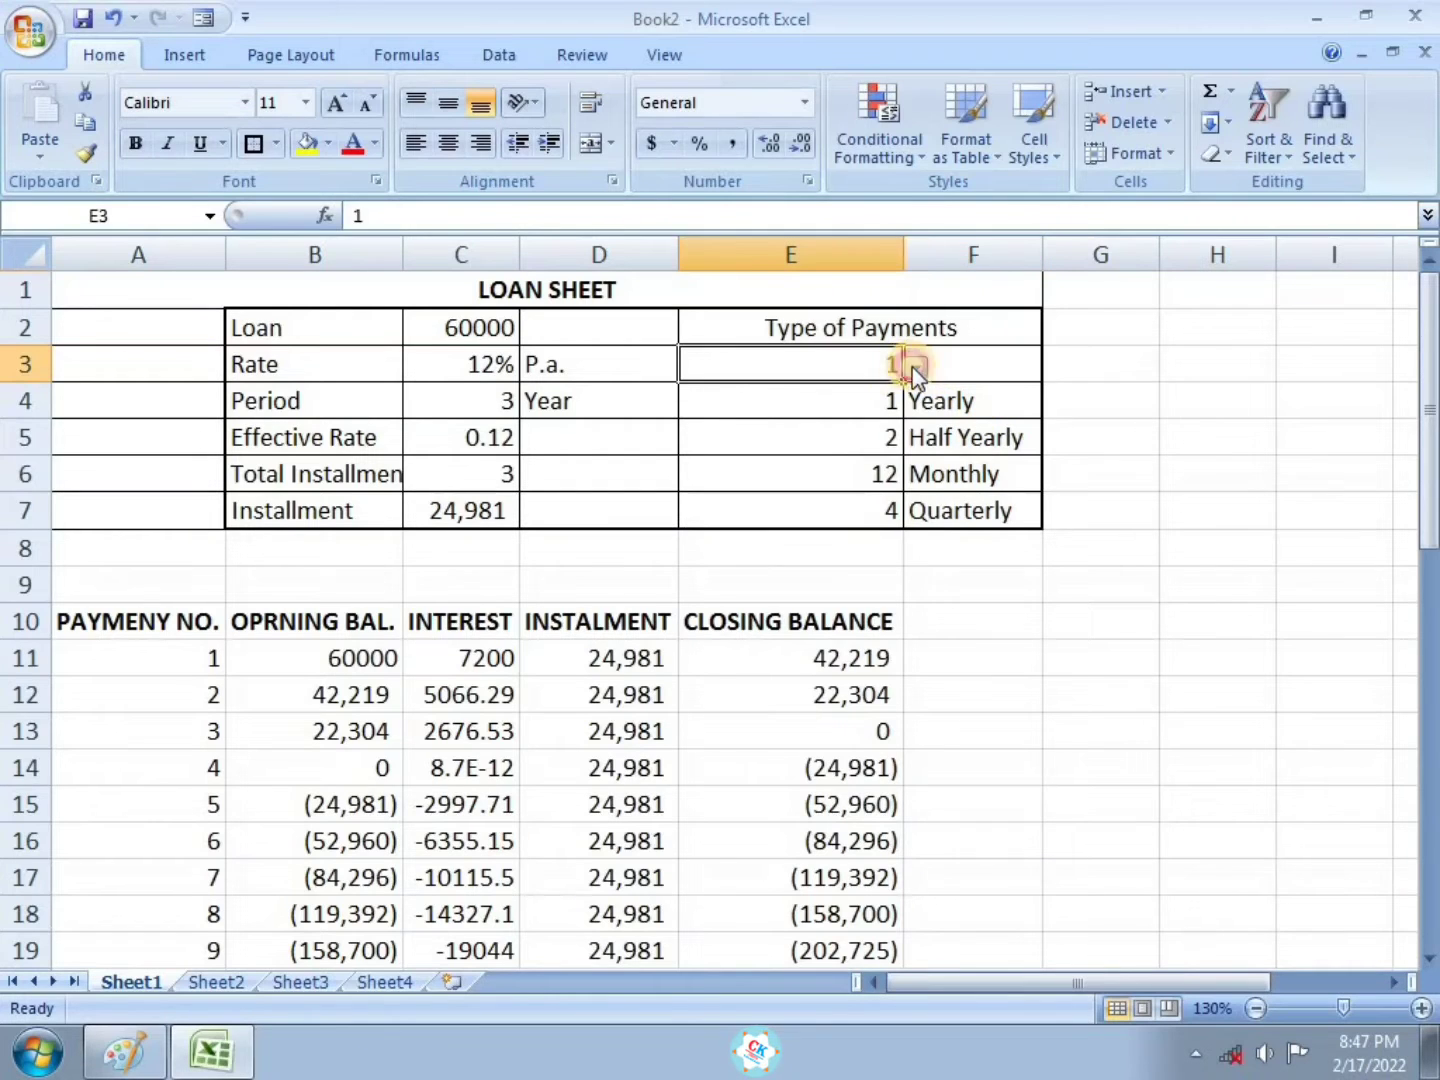
click(917, 369)
click(748, 444)
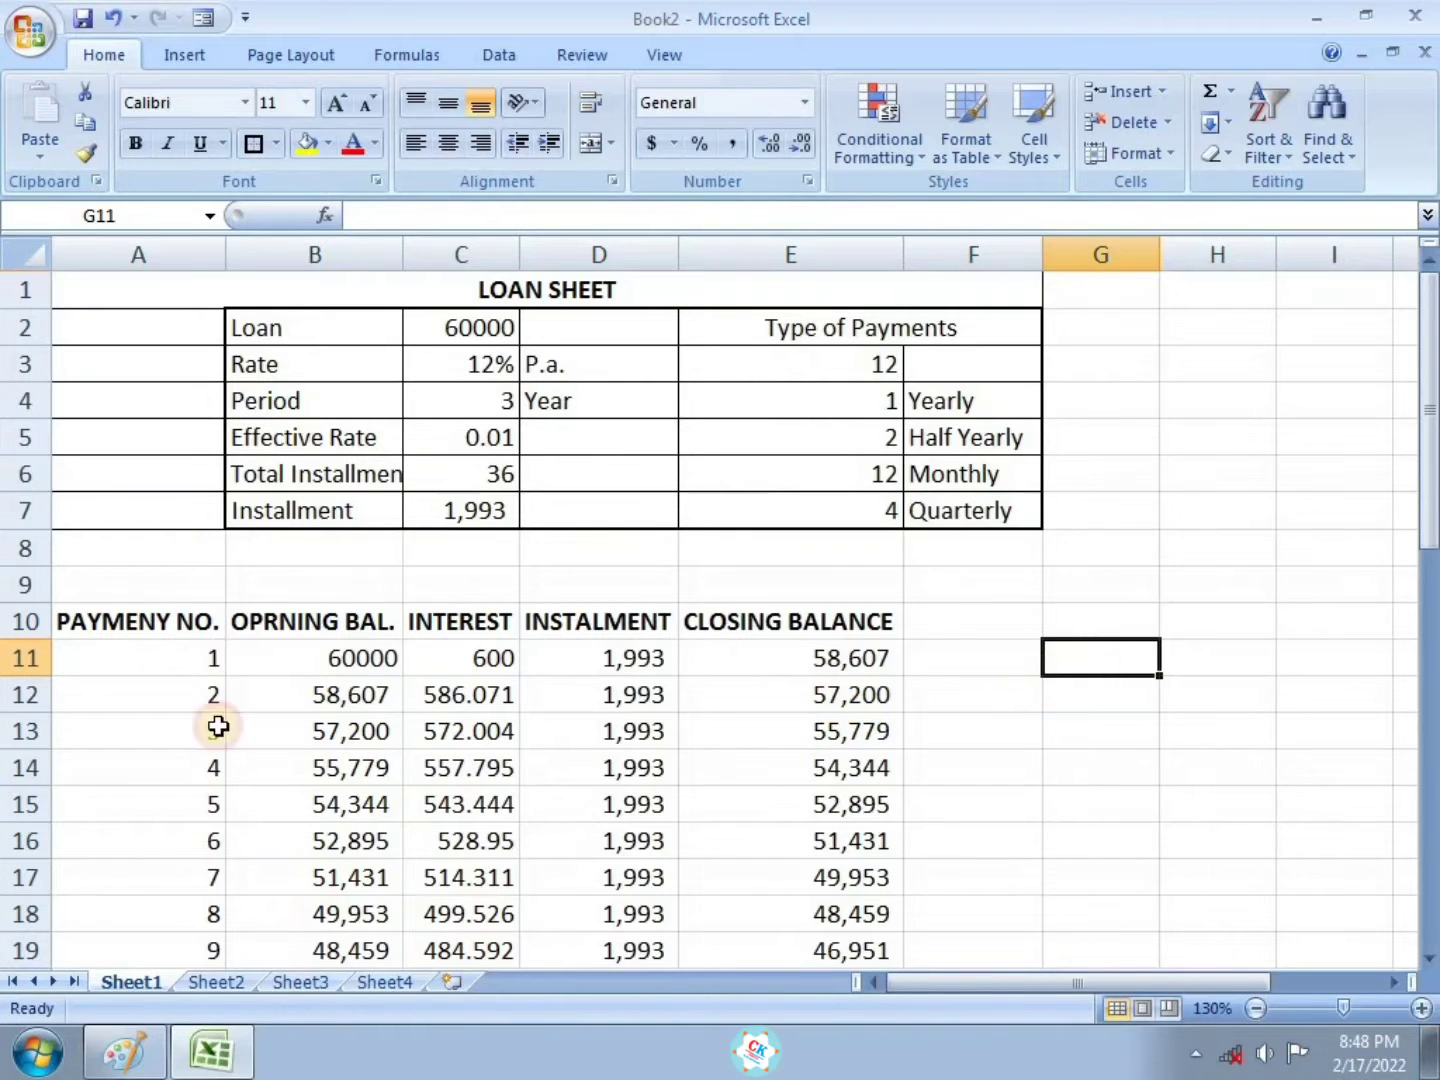
Review the payment schedule from its headings in row 10 and inspect the formulas in B11, C11 and E14
scroll(397, 679, down, 1)
drag(119, 505, 755, 949)
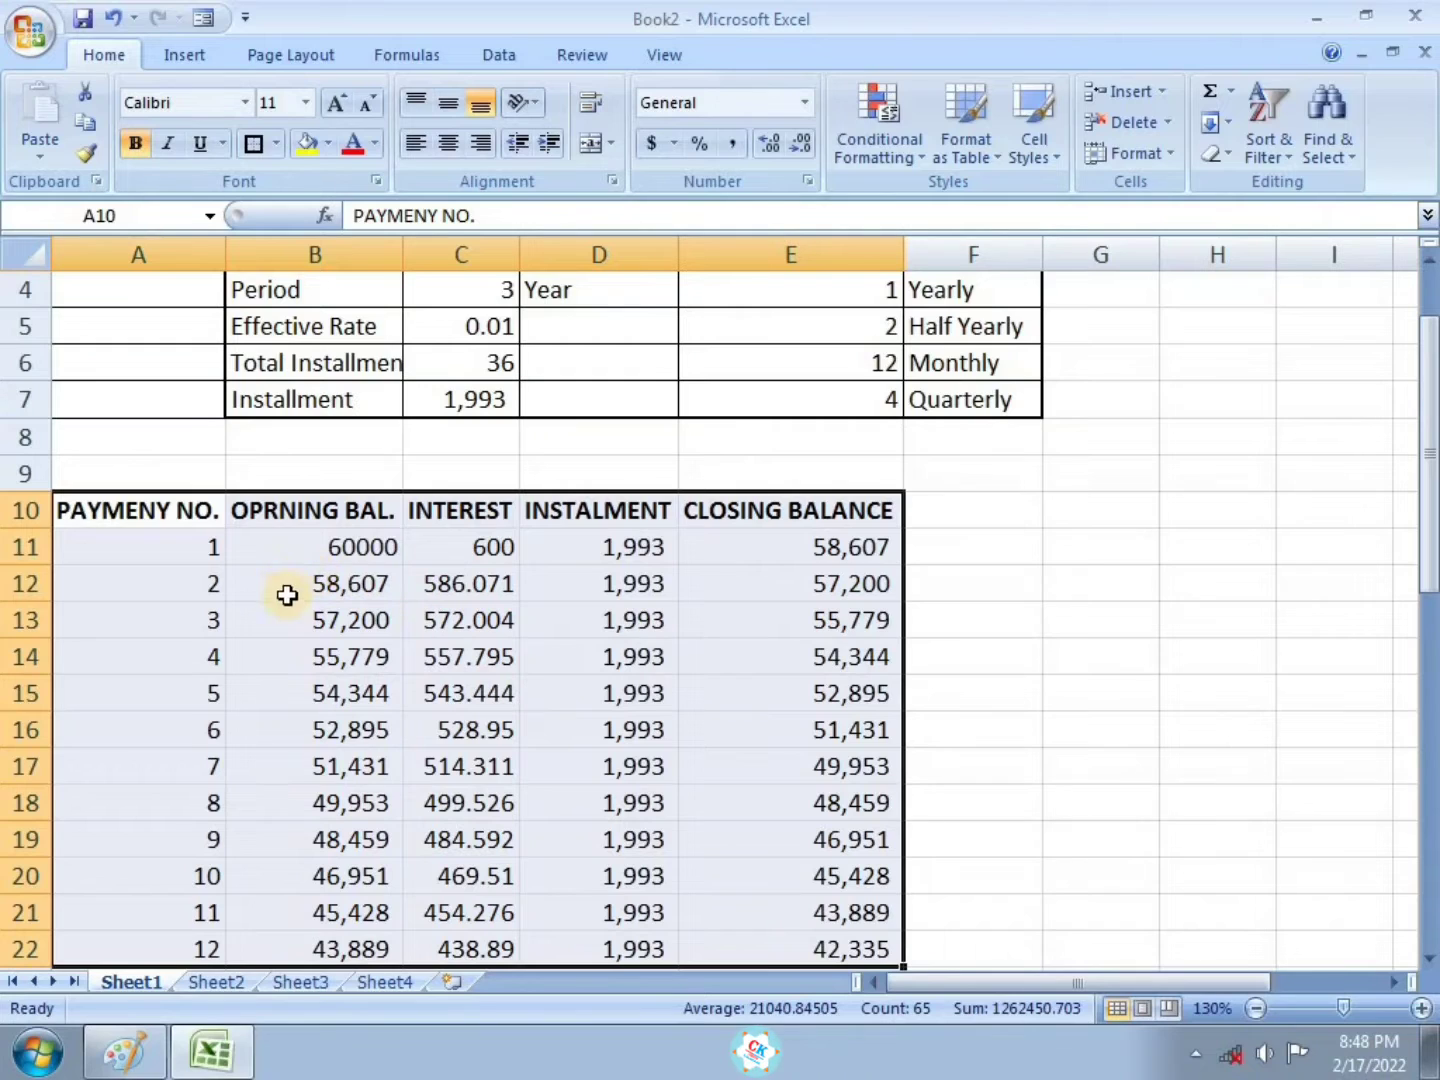
click(1176, 707)
click(357, 553)
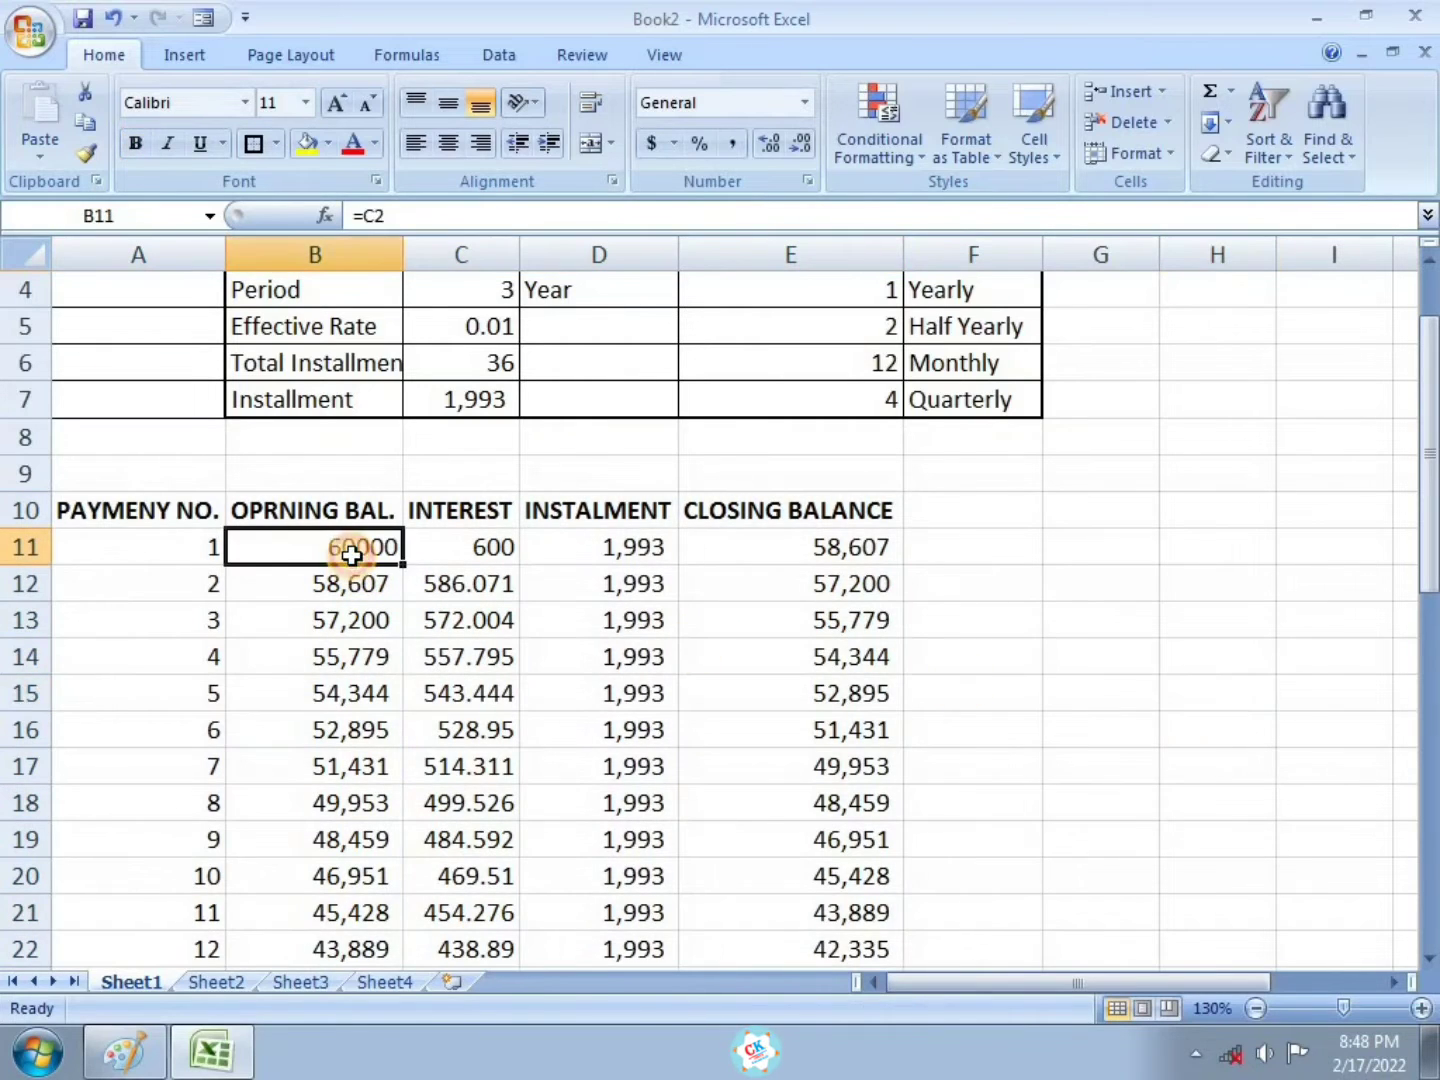
click(473, 545)
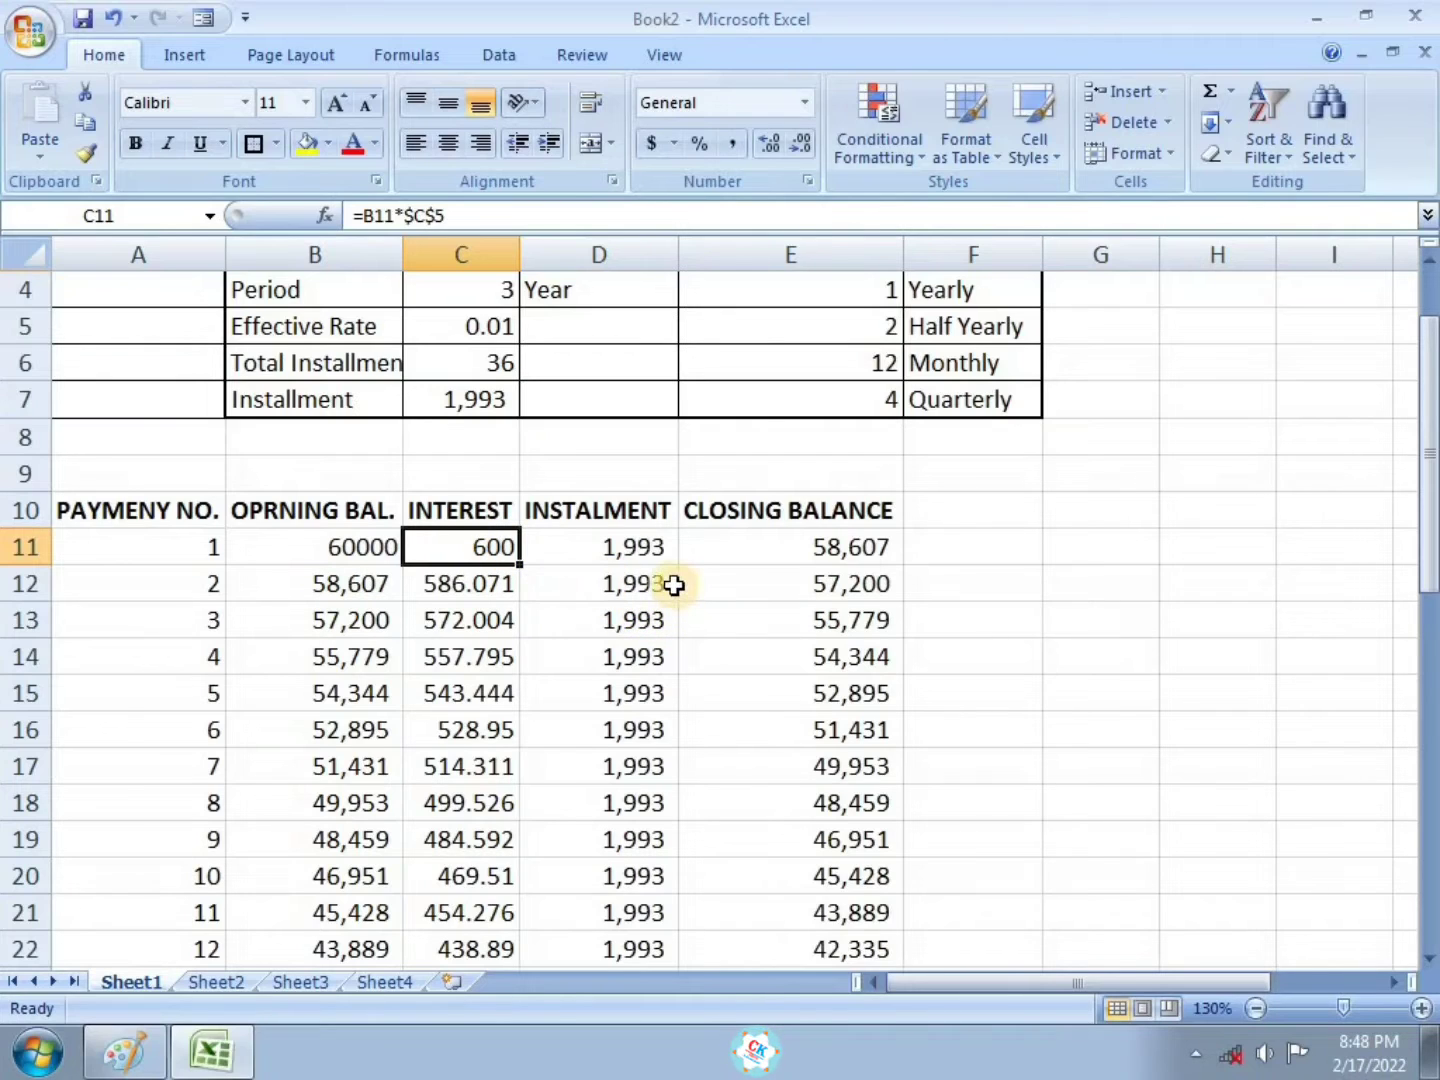
click(699, 655)
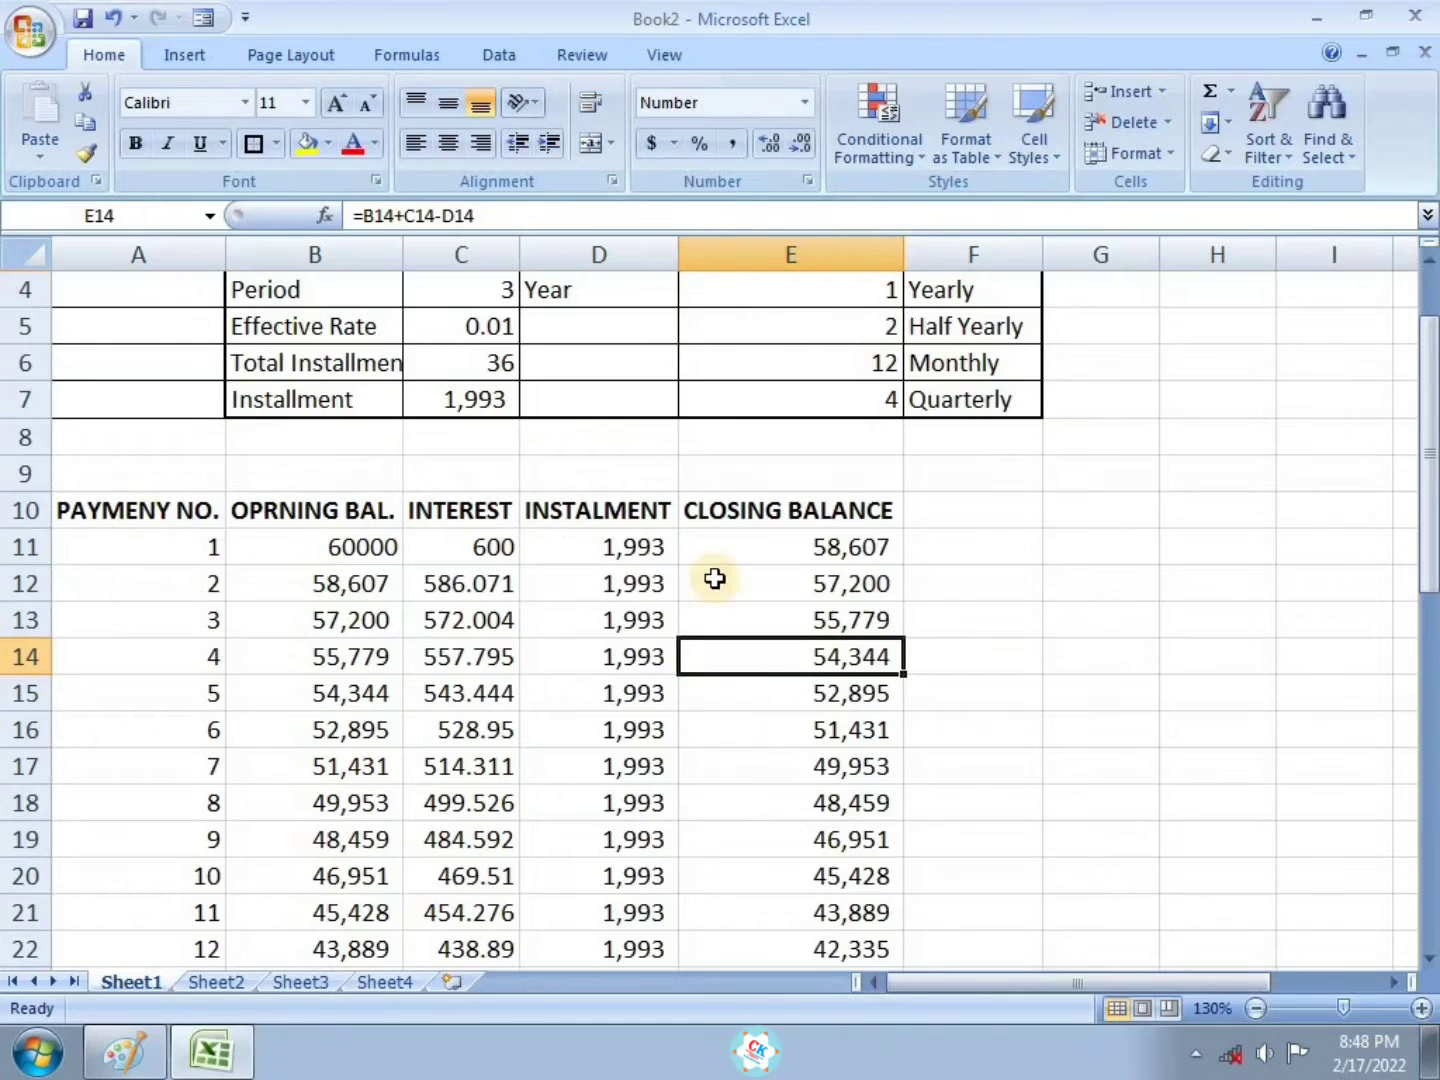
Inspect the opening balance, interest, instalment and closing balance formulas in the first rows of the monthly schedule, including B13, C13, D13 and E14
click(341, 625)
click(337, 547)
click(505, 552)
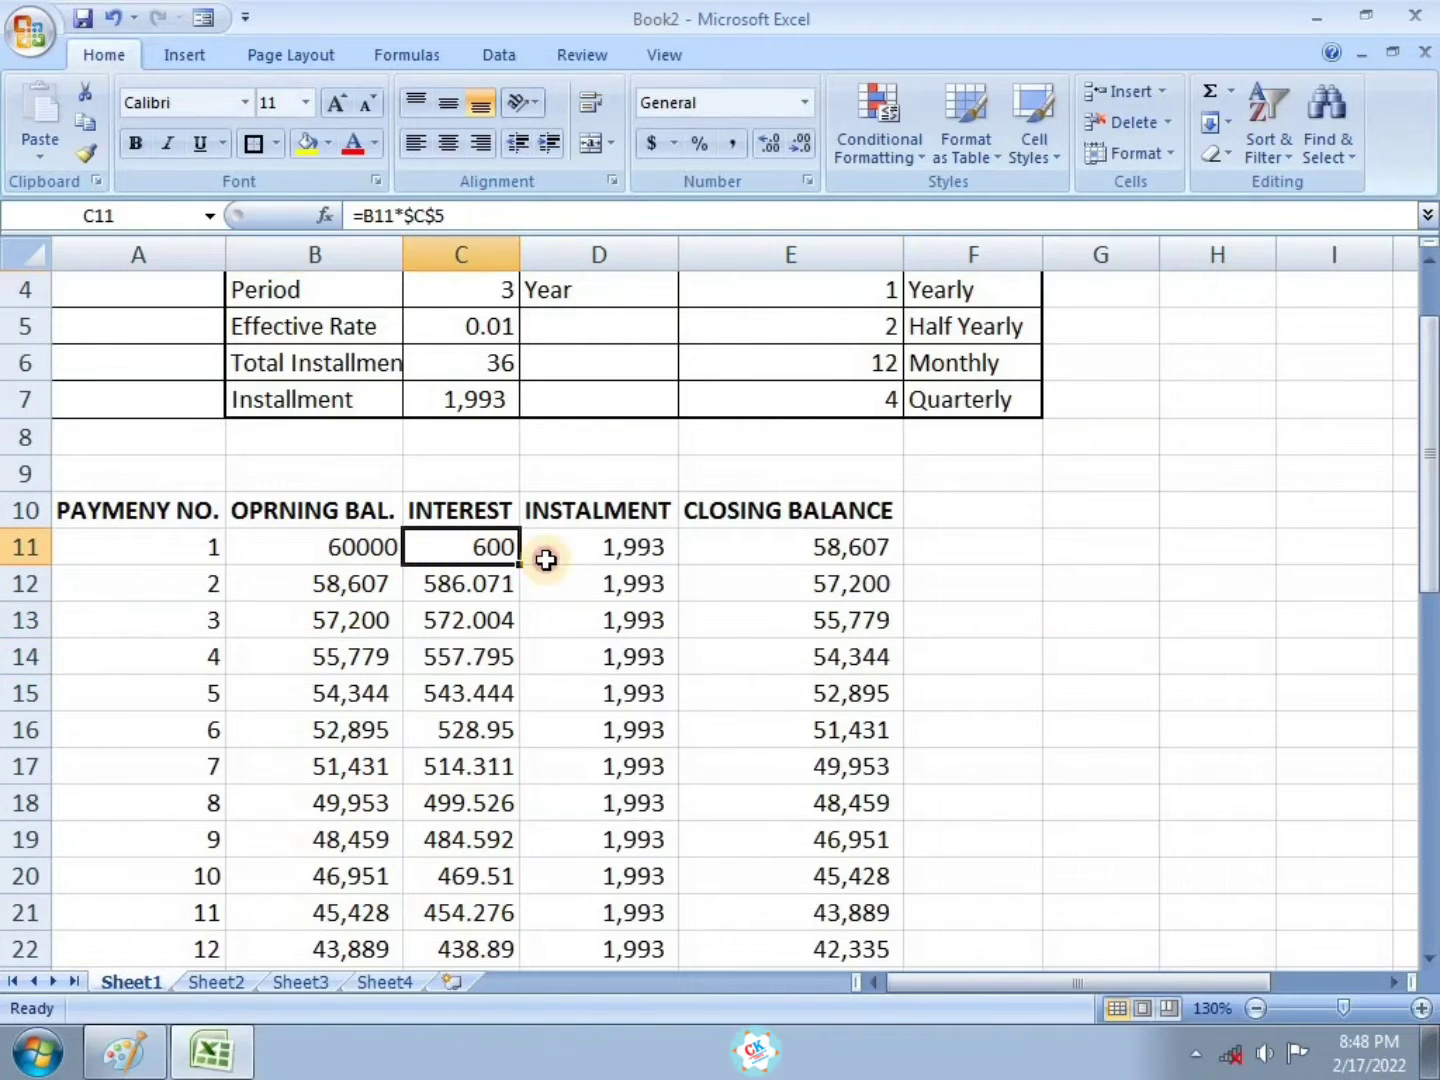
click(595, 552)
click(757, 588)
click(820, 690)
click(319, 657)
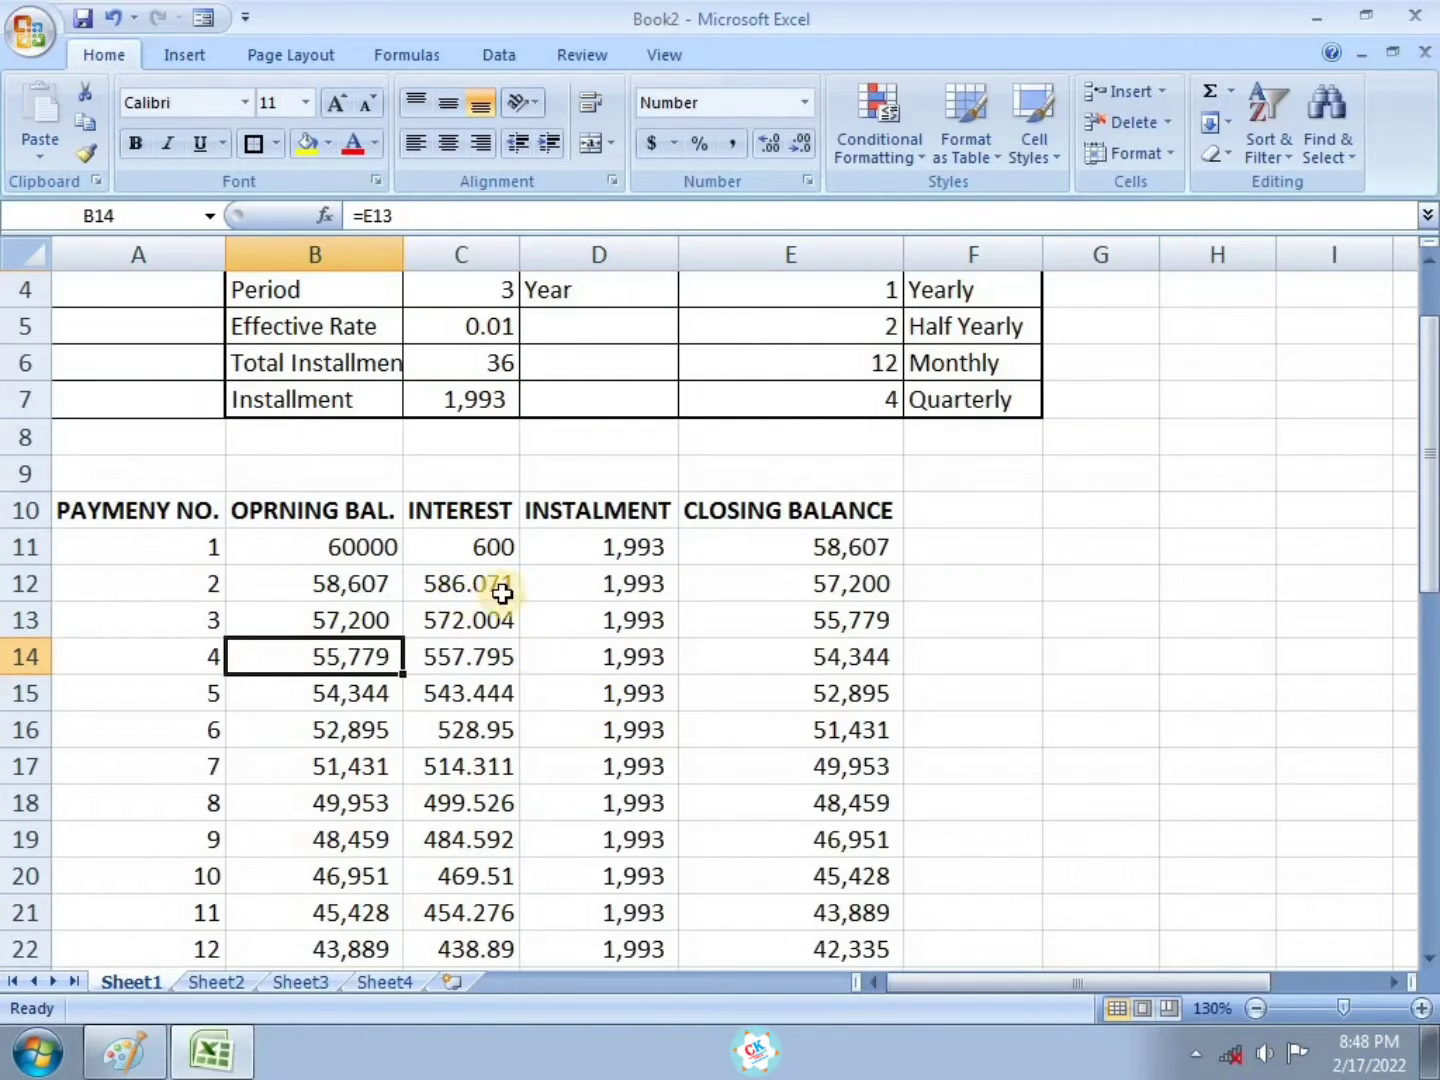
click(368, 620)
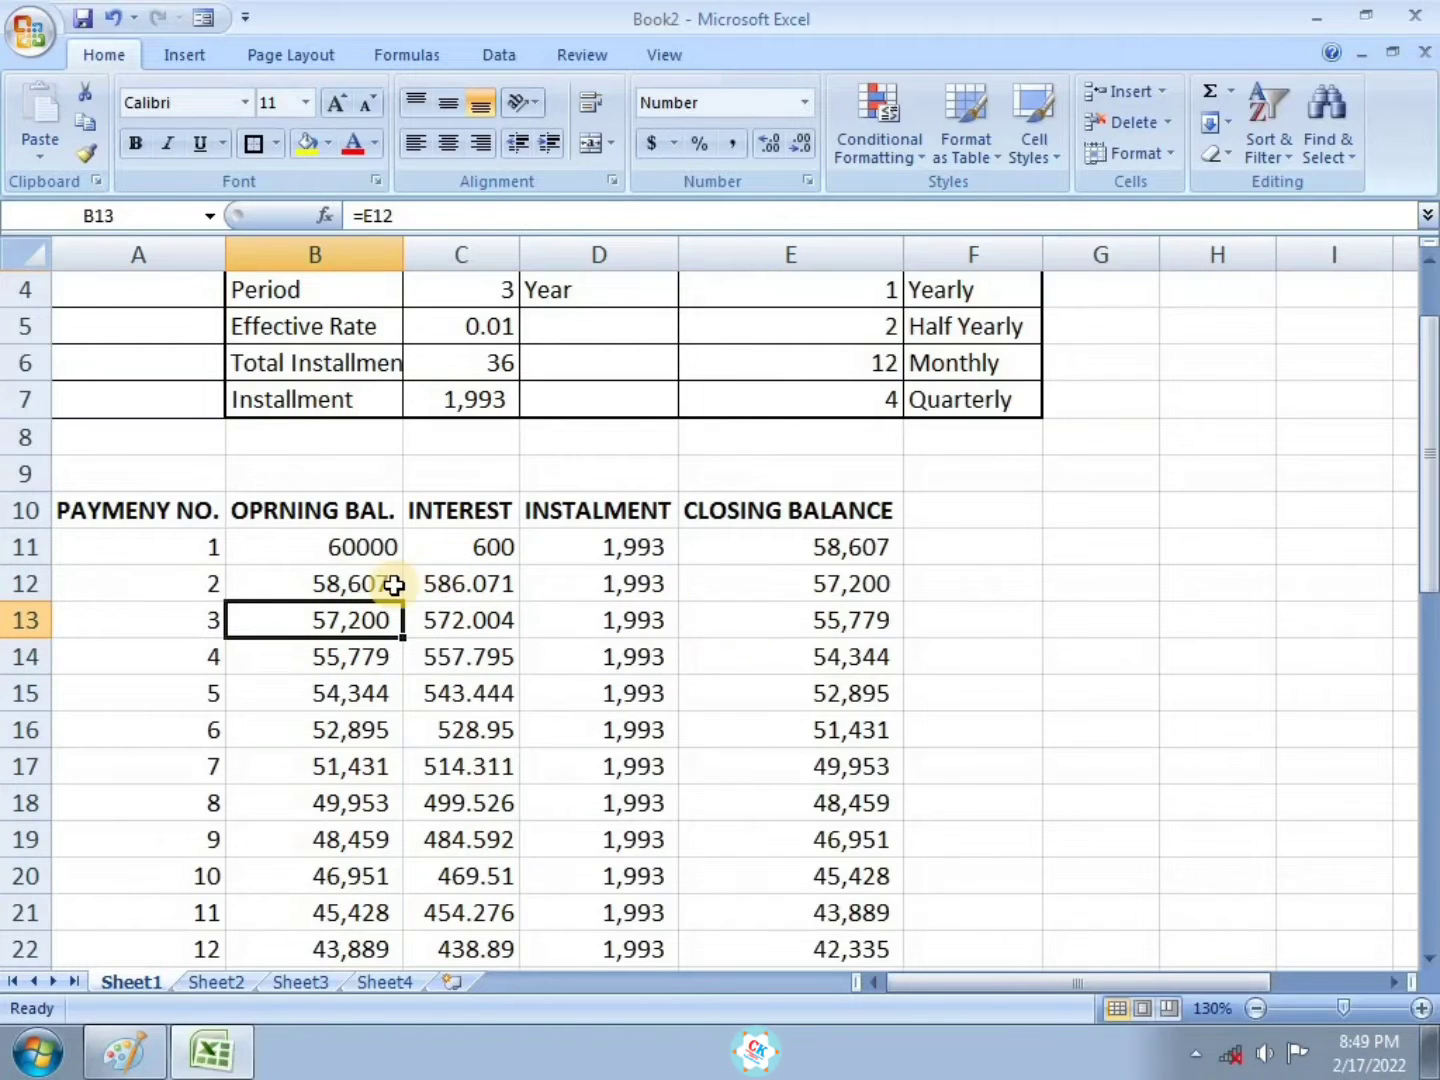
click(445, 617)
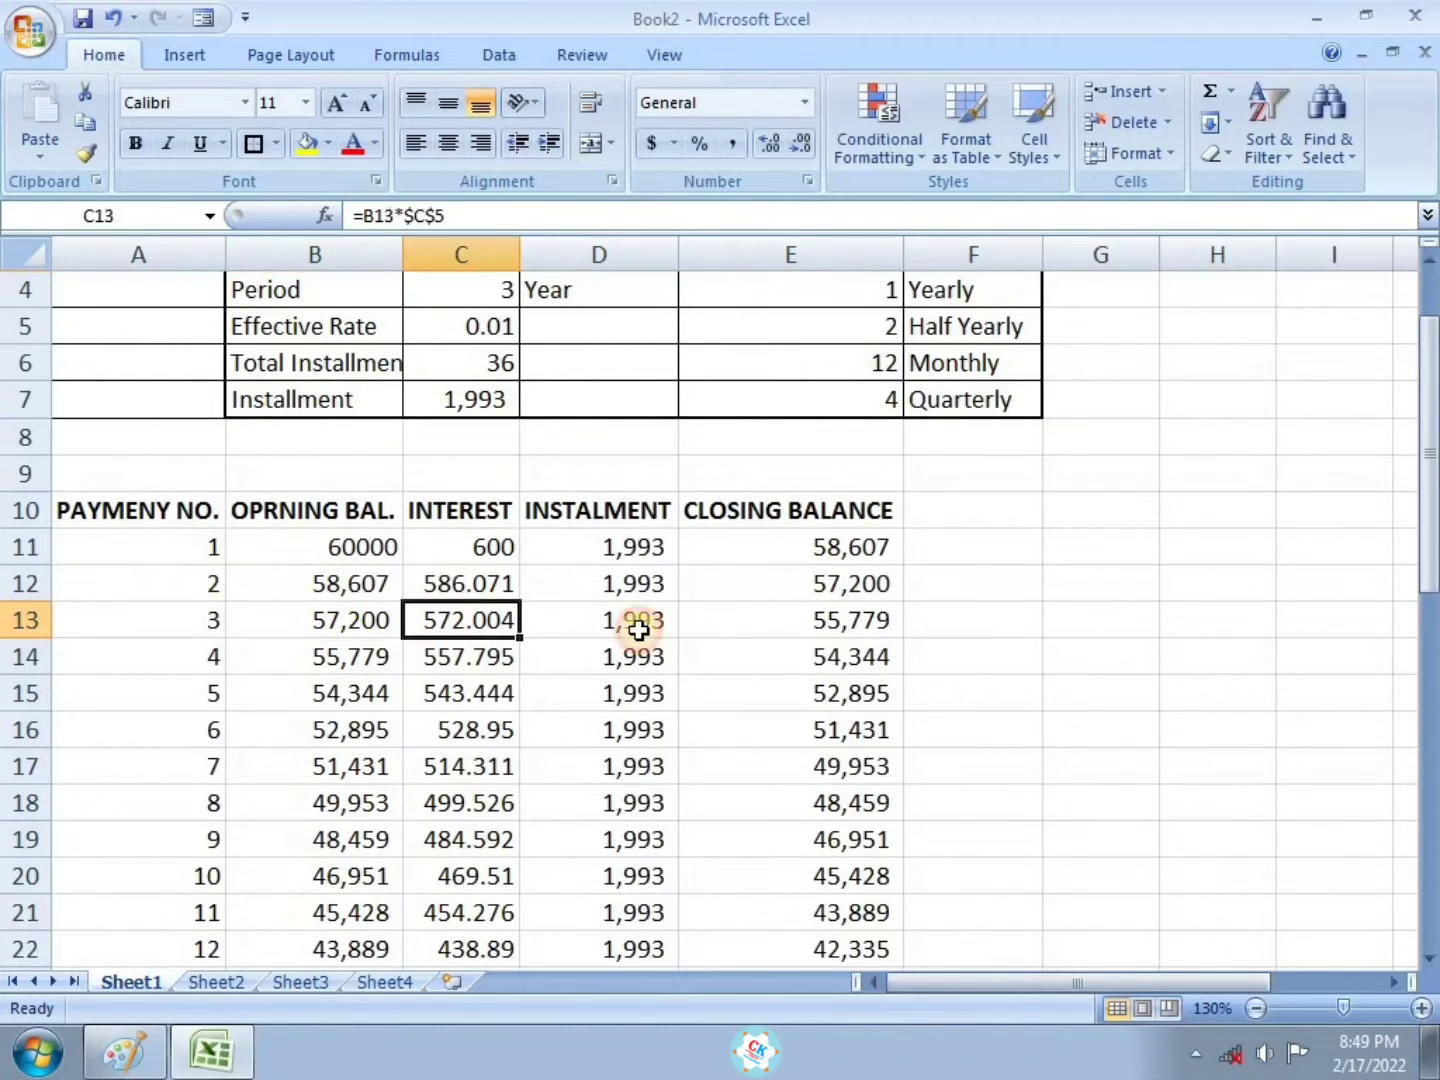
click(638, 630)
click(896, 657)
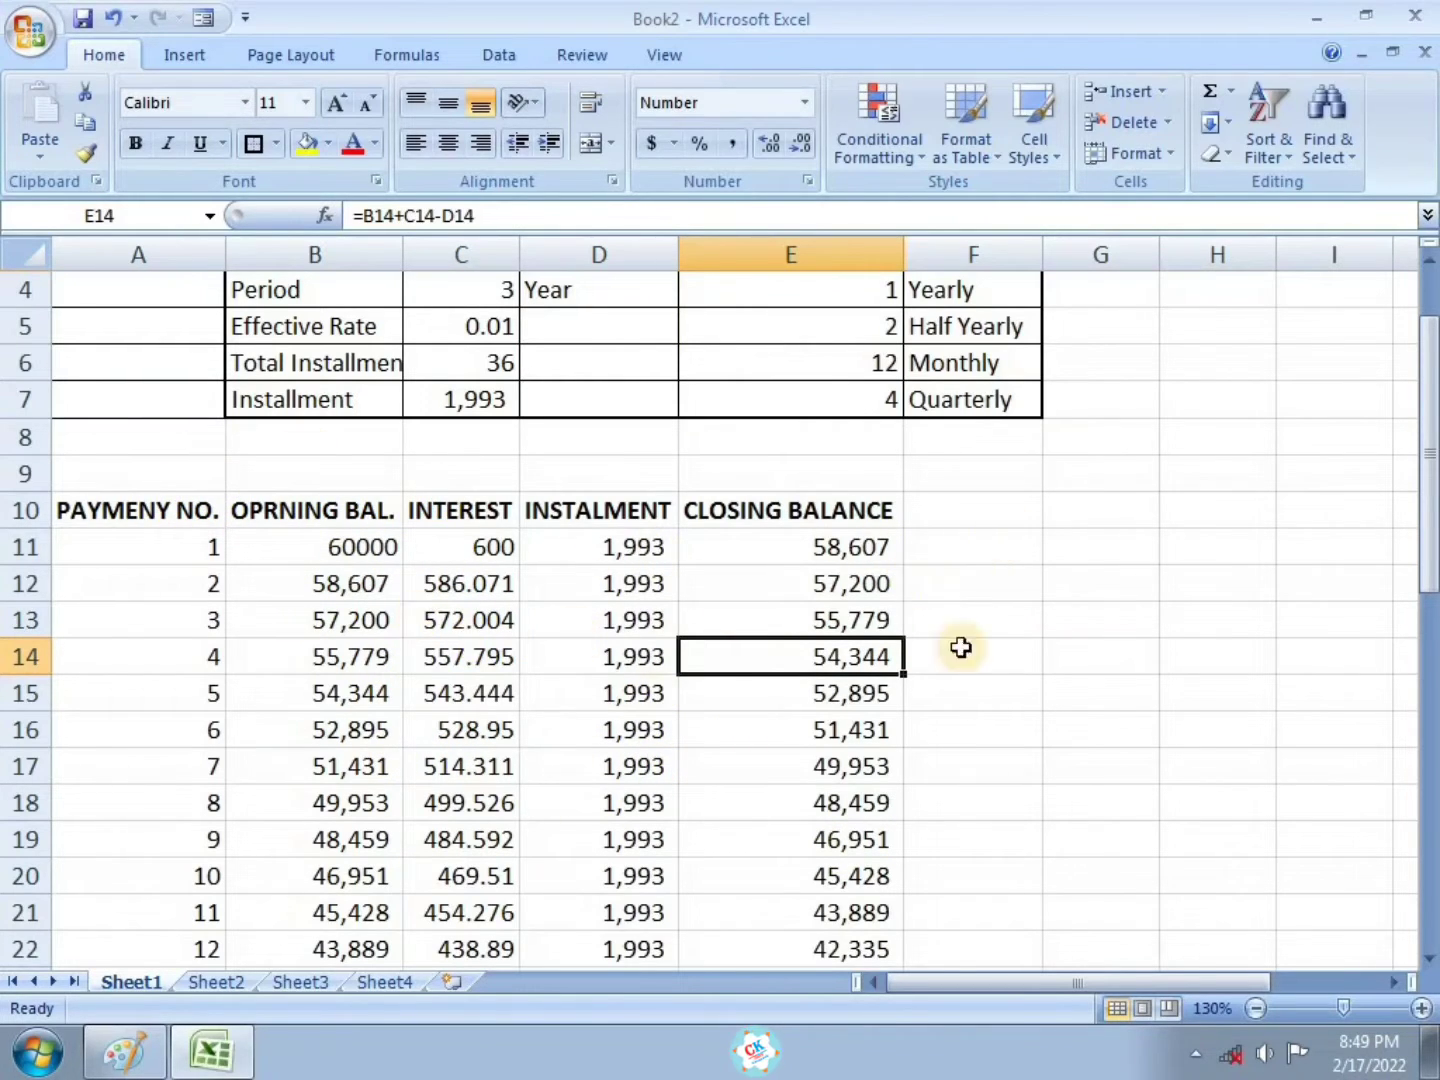
scroll(922, 670, down, 4)
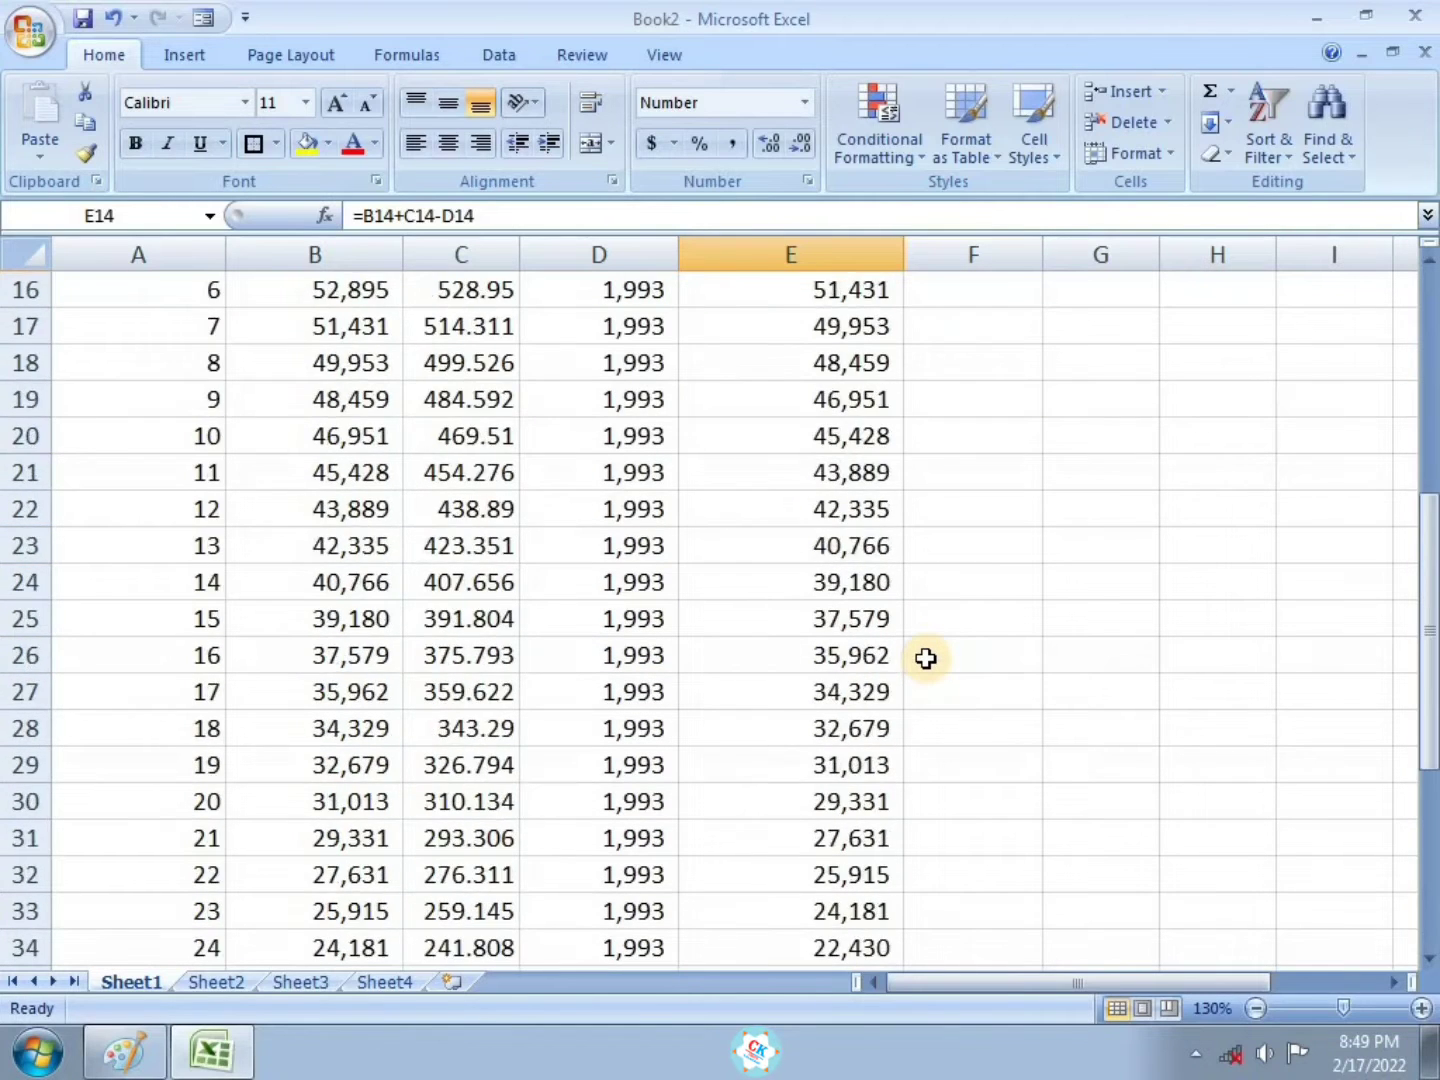
scroll(925, 661, up, 4)
click(474, 589)
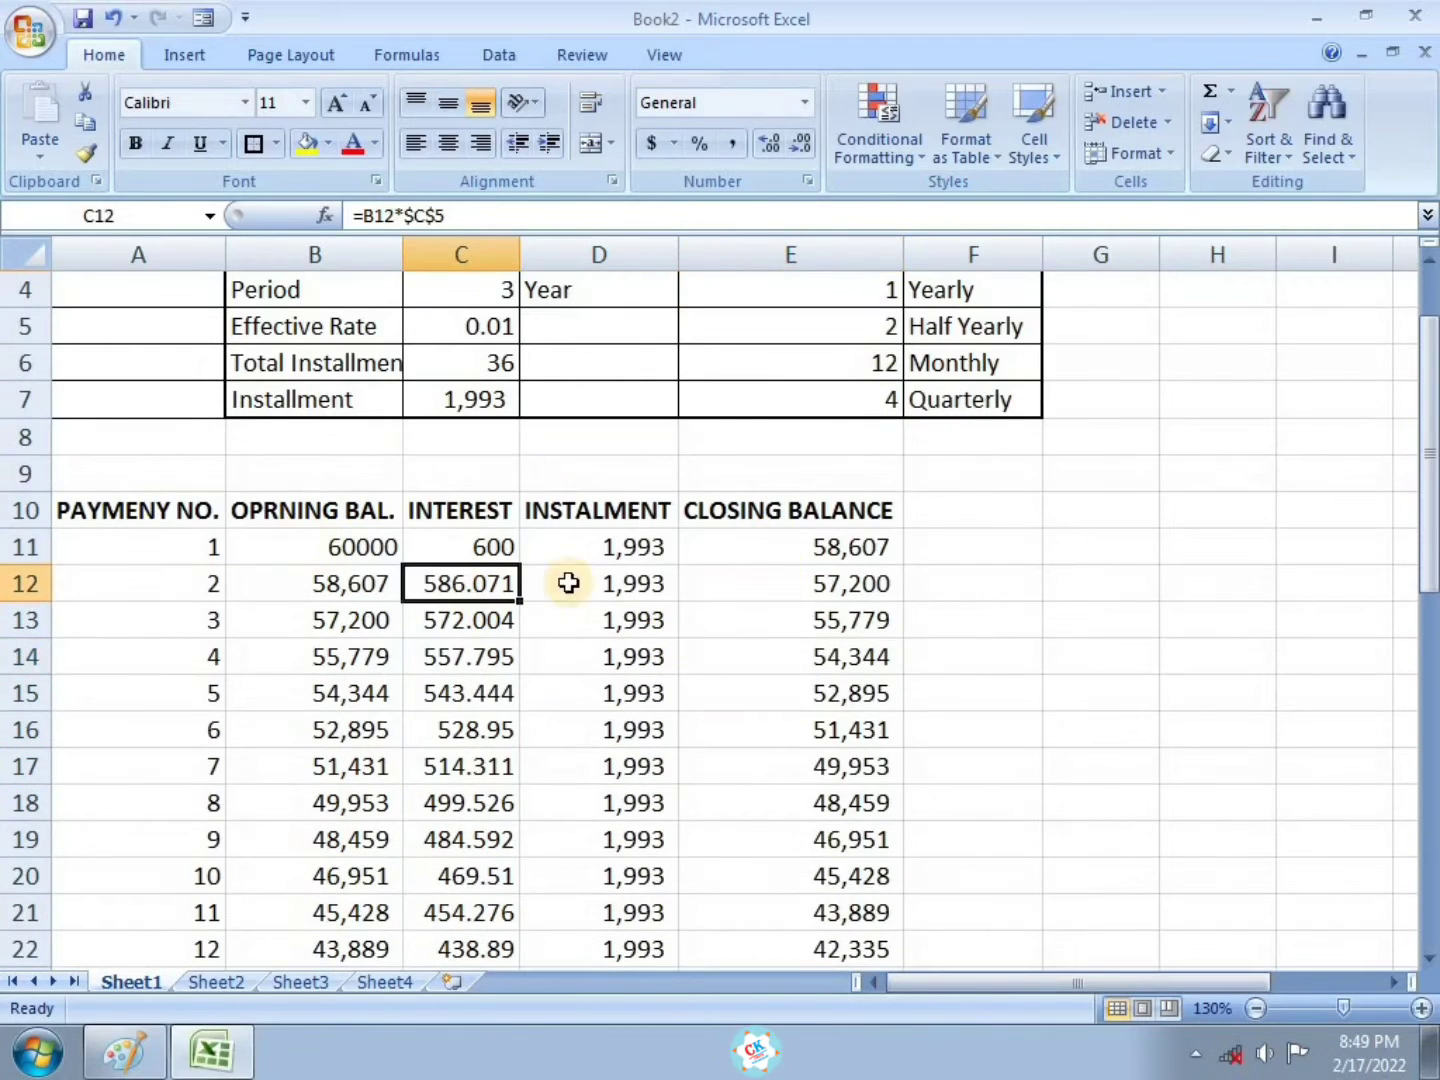
Set the payment type in E3 to 1 (yearly) and select the three yearly payment rows A11:E13
scroll(913, 397, up, 1)
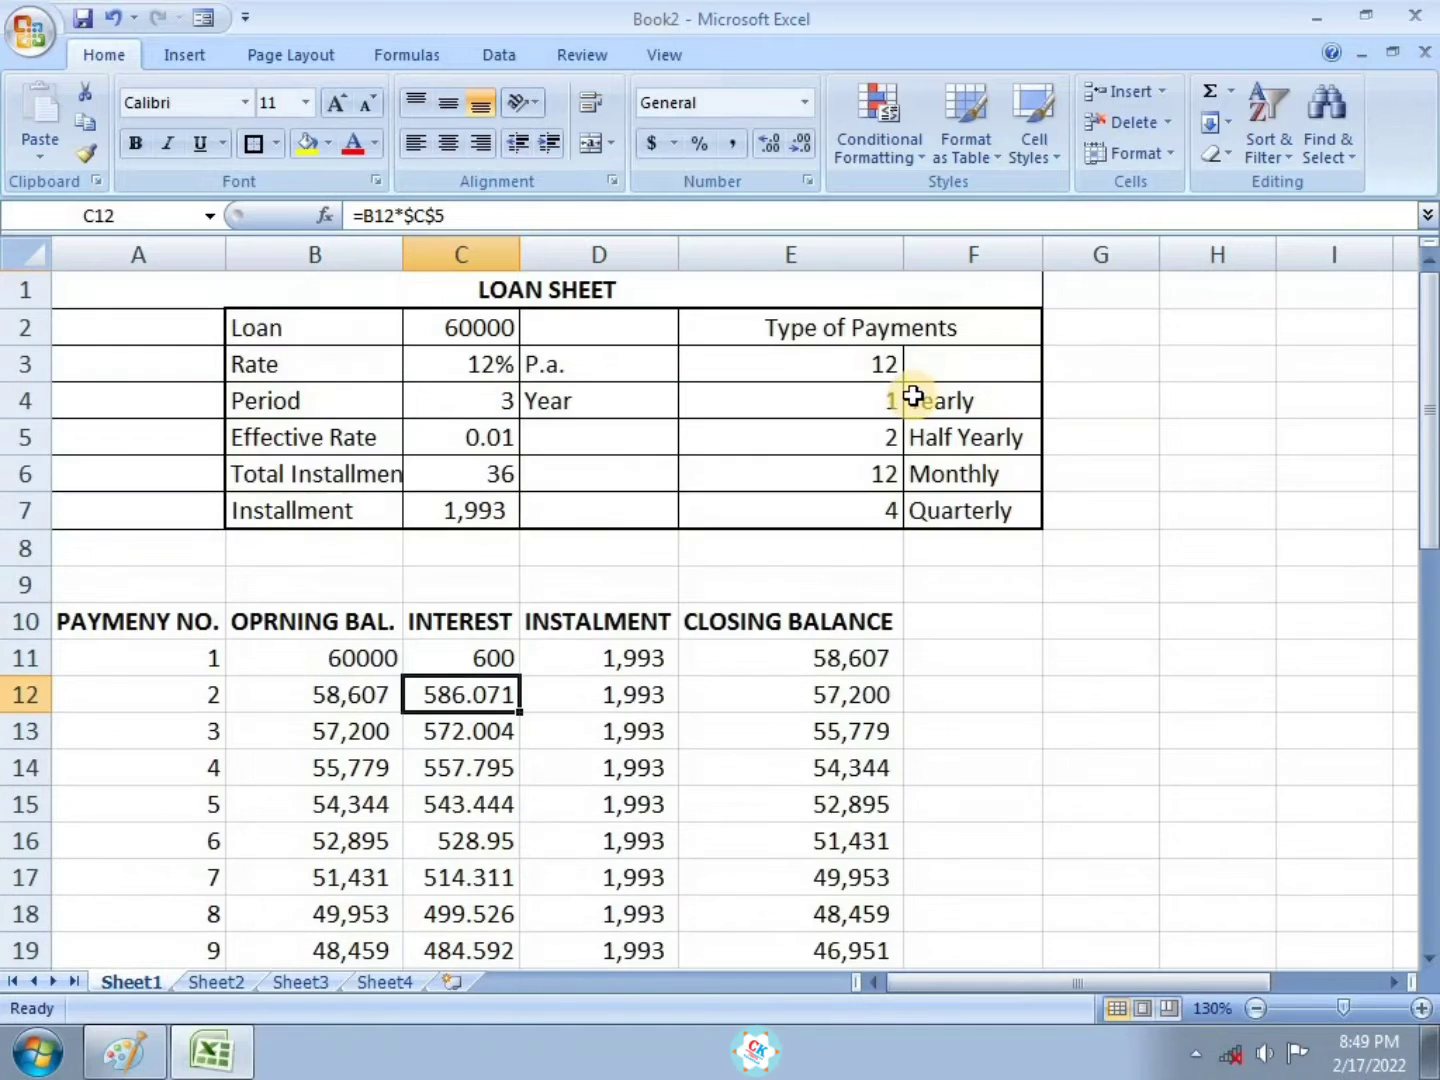
click(900, 372)
click(916, 367)
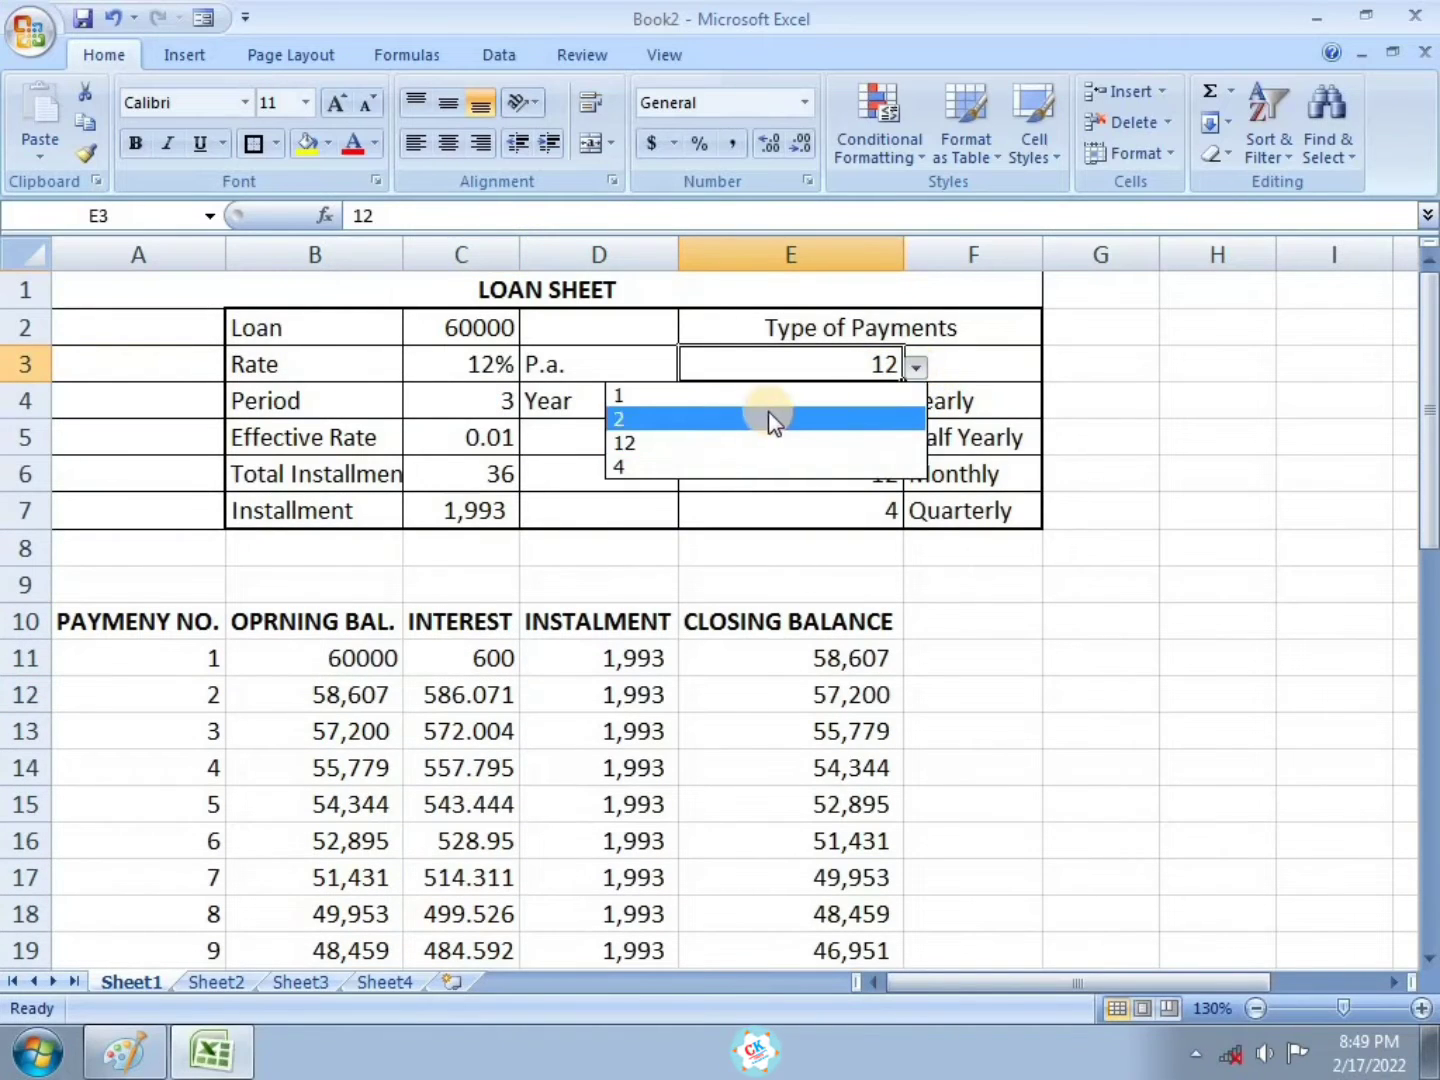
click(719, 396)
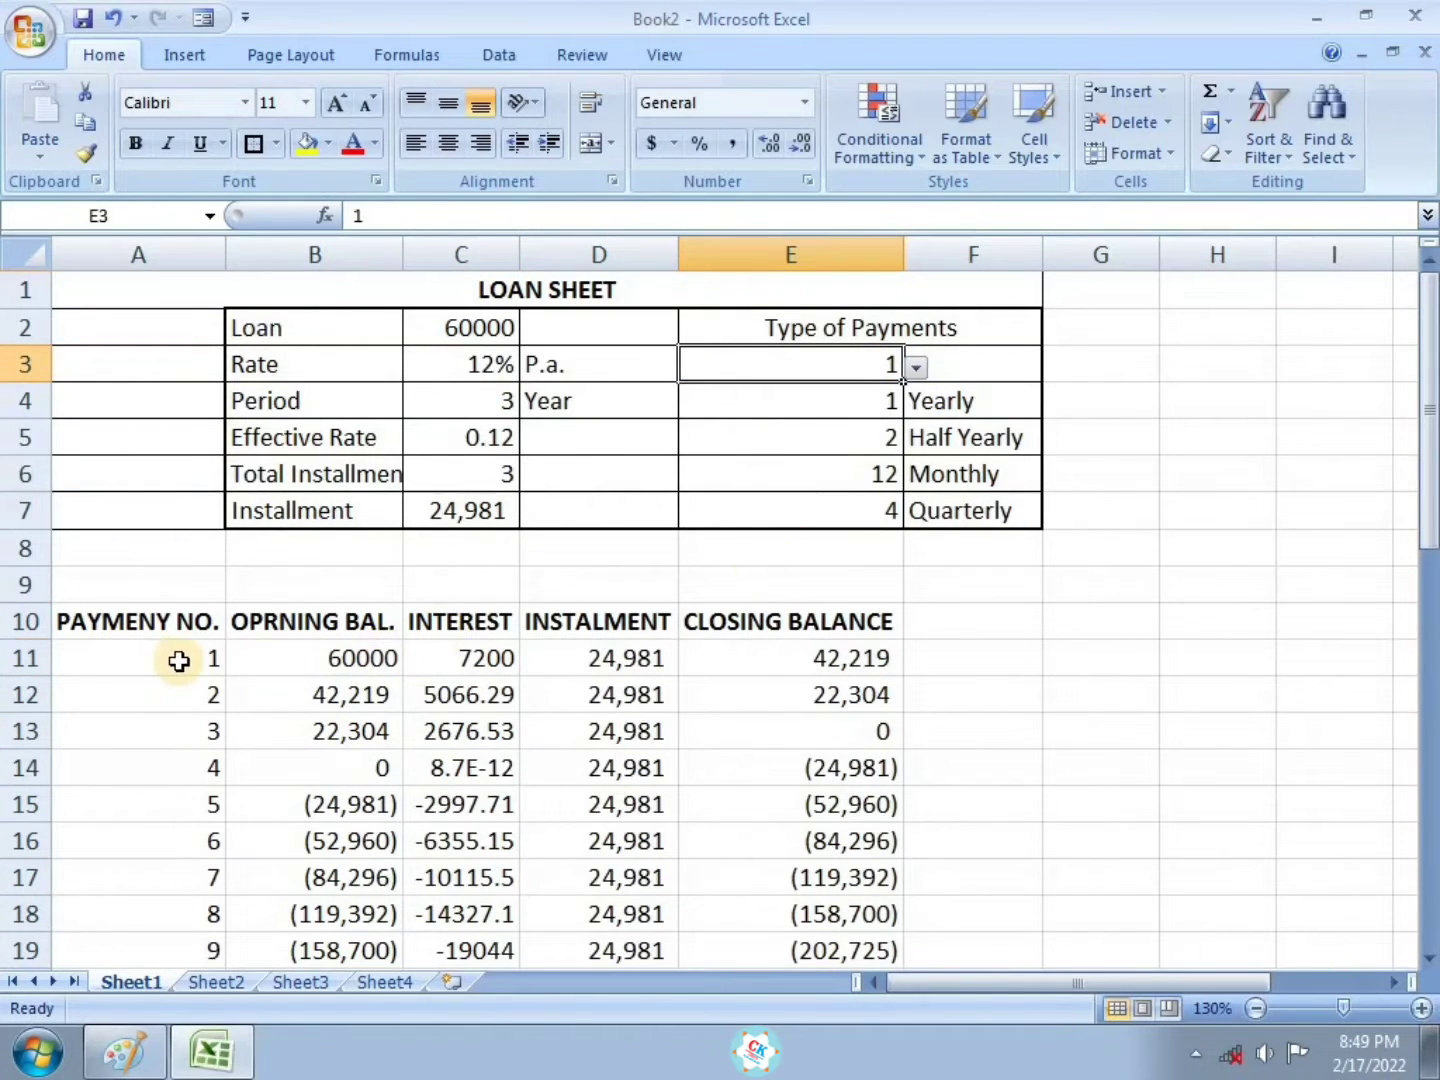
drag(176, 660, 706, 739)
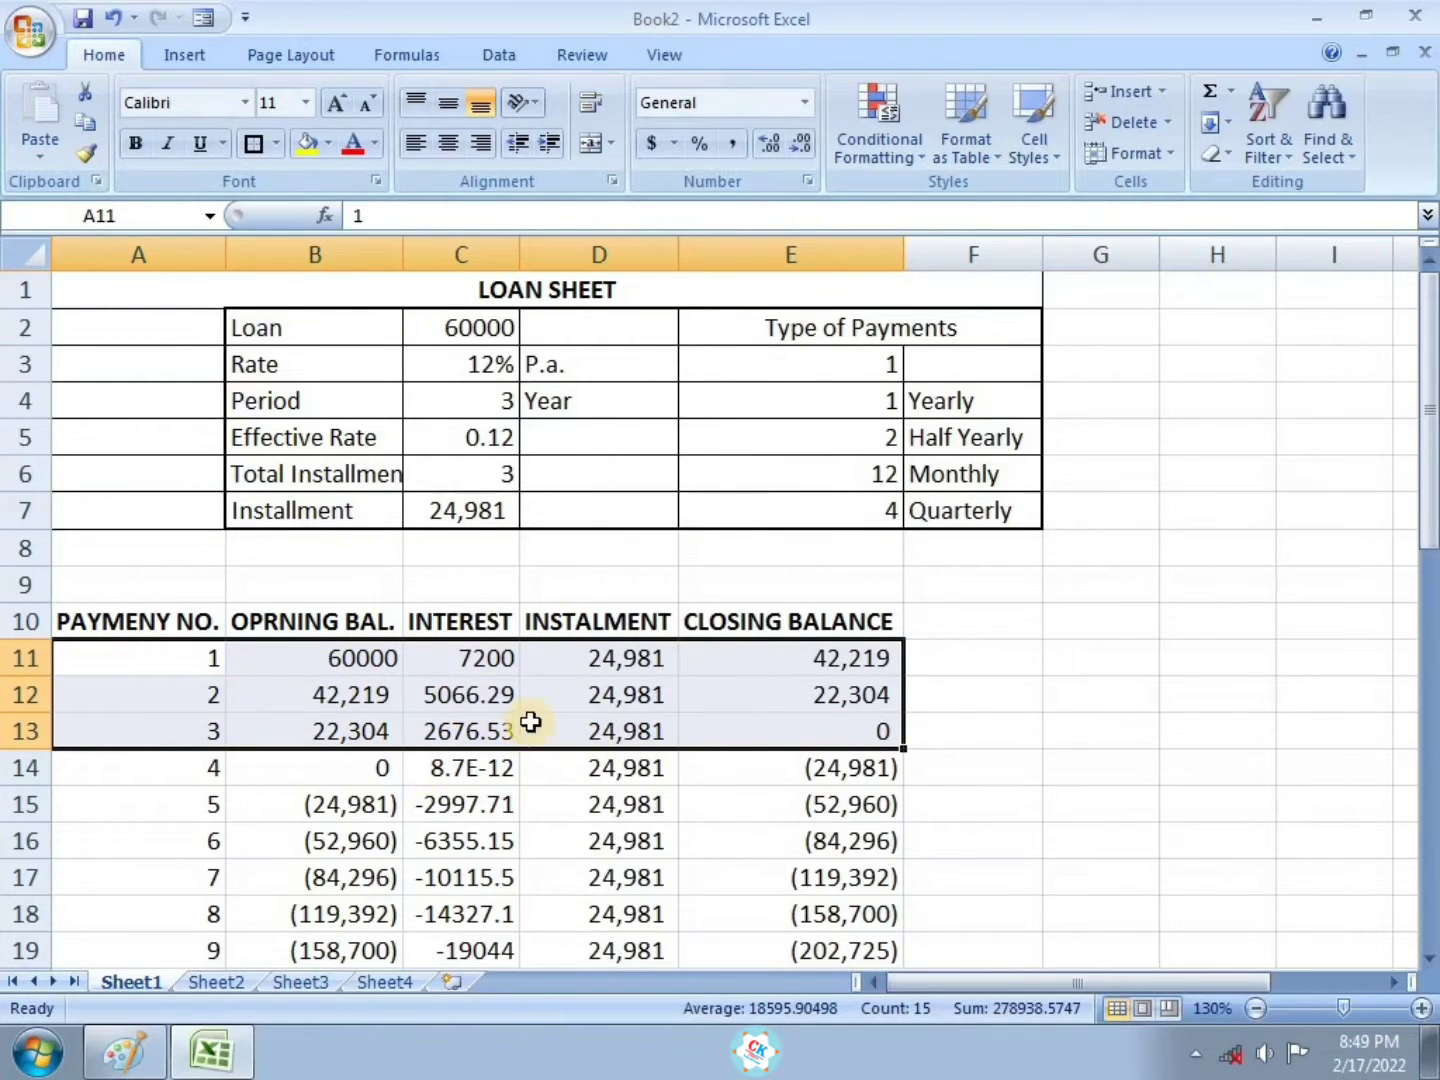
Set the payment type in E3 to 2 (half yearly) and select the six half-yearly payment rows A11:E16
click(878, 357)
click(910, 364)
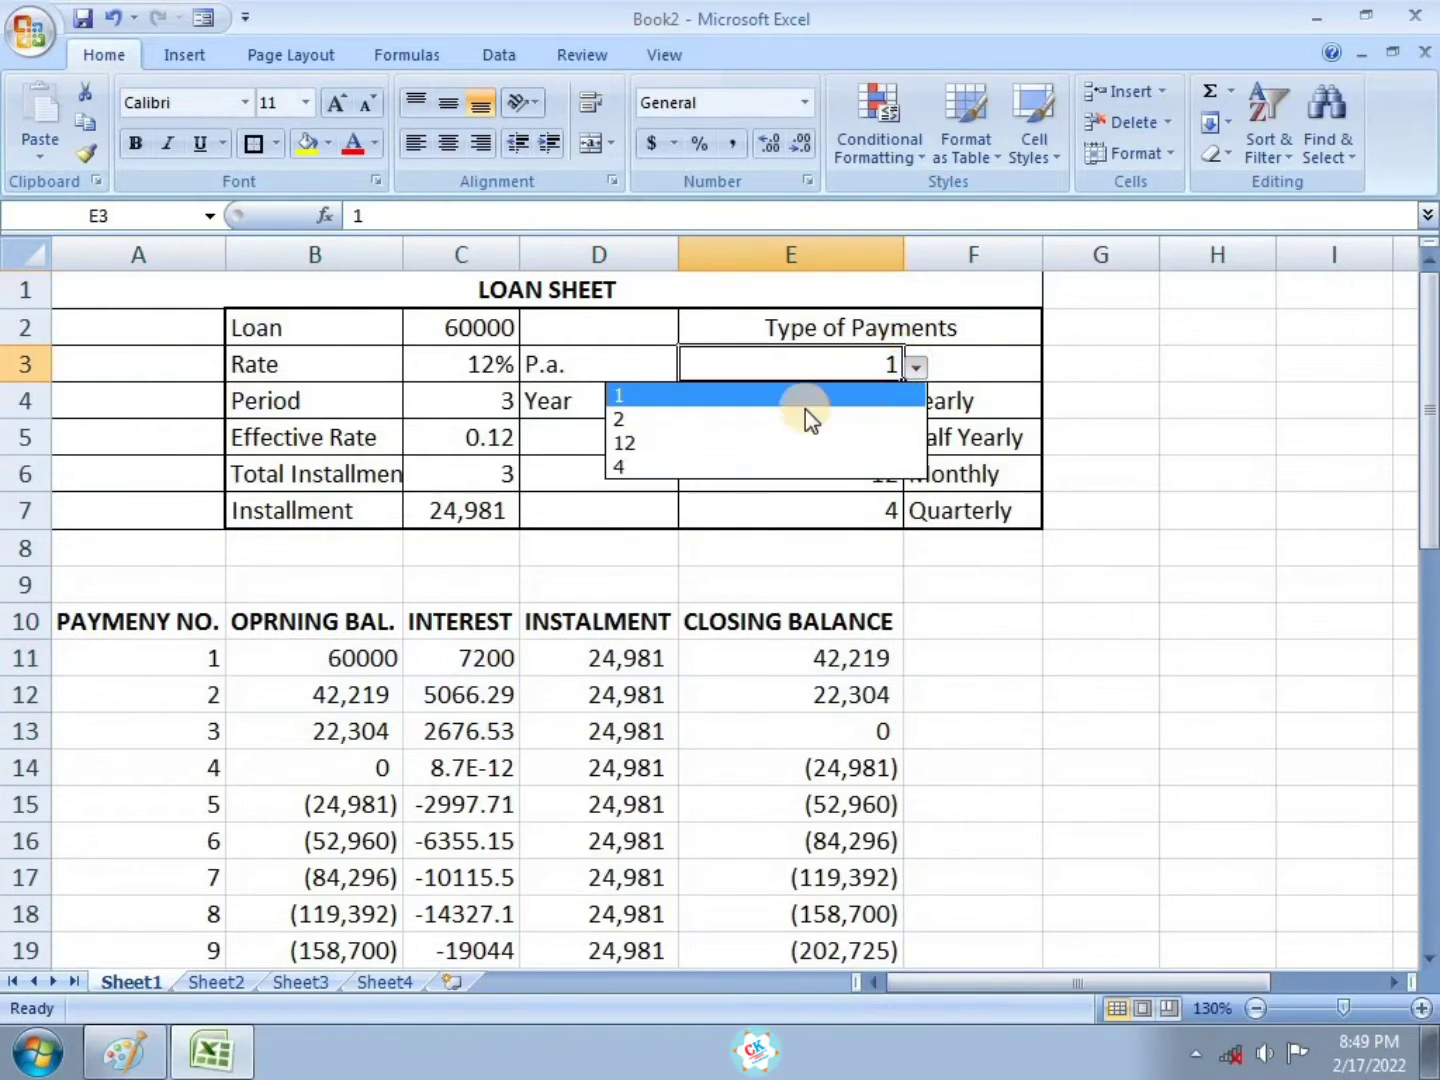
click(741, 417)
click(200, 655)
drag(233, 665, 845, 847)
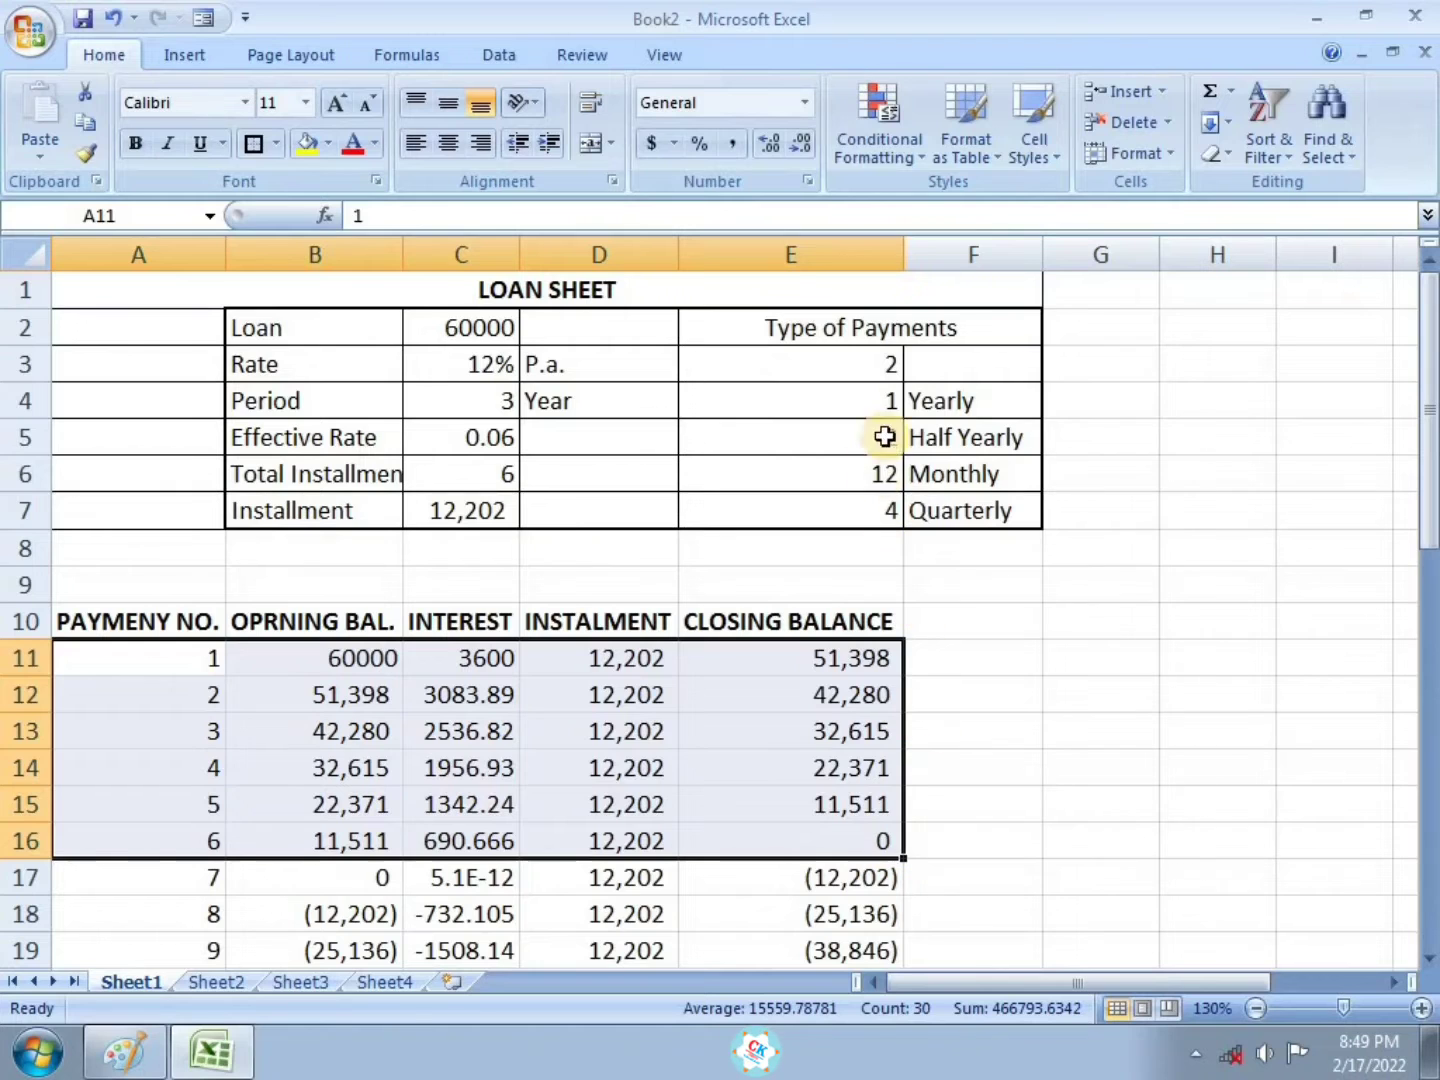
Set the payment type in E3 to 12 (monthly) and look through the full monthly payment schedule
click(884, 363)
click(916, 366)
click(741, 436)
scroll(720, 630, down, 4)
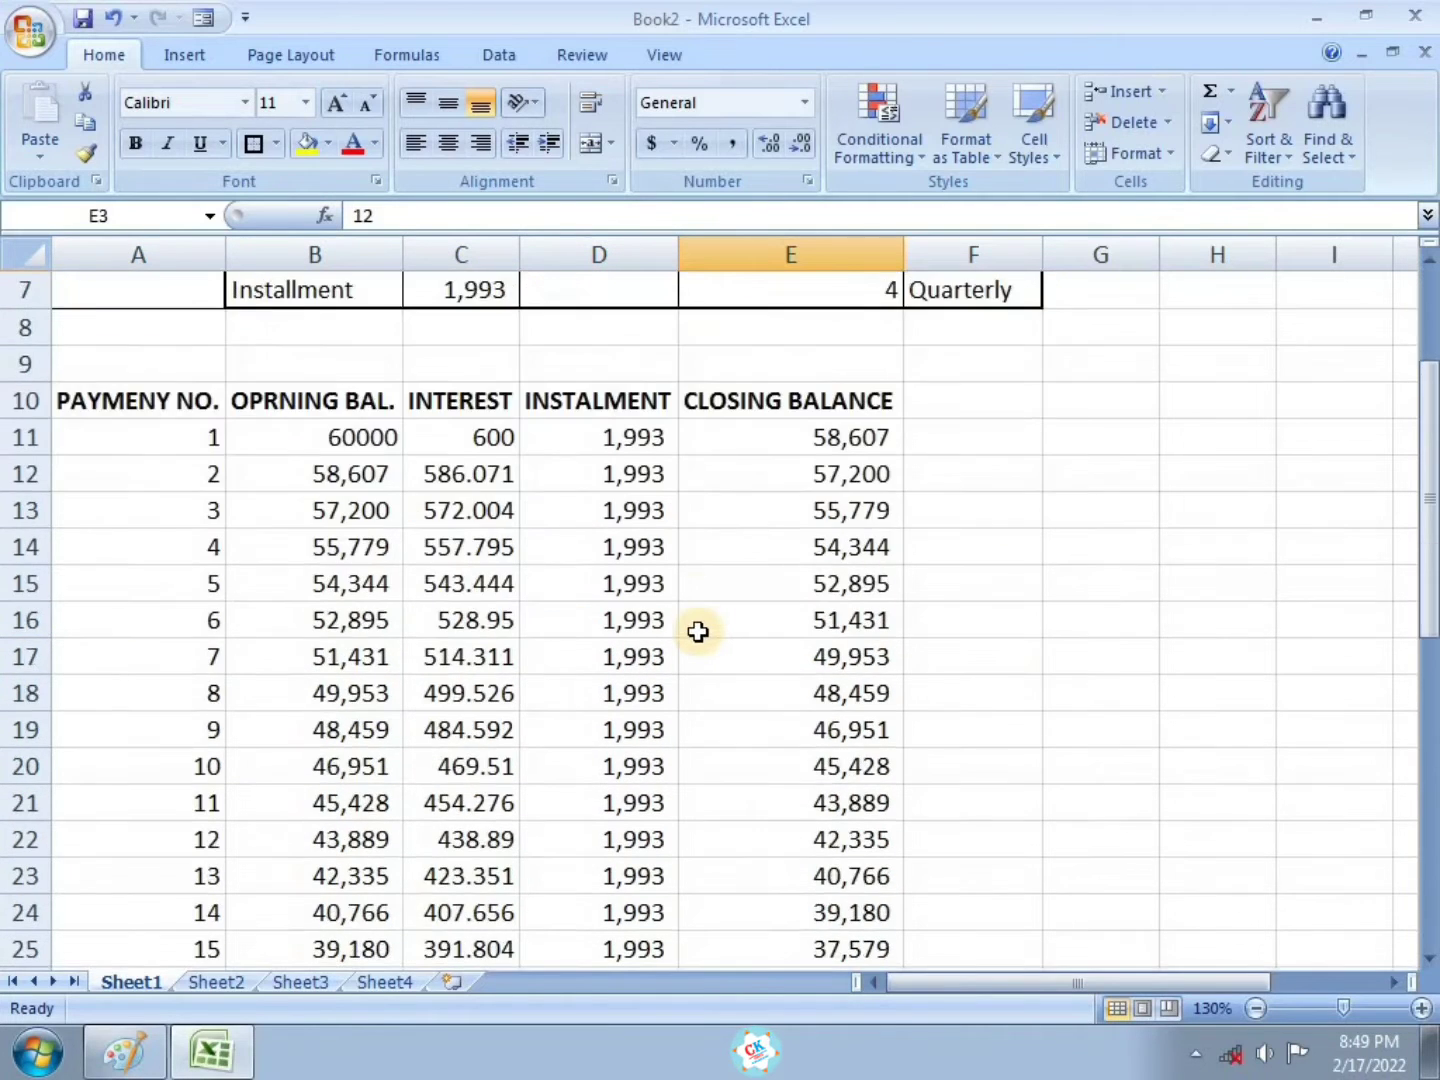
scroll(577, 525, up, 1)
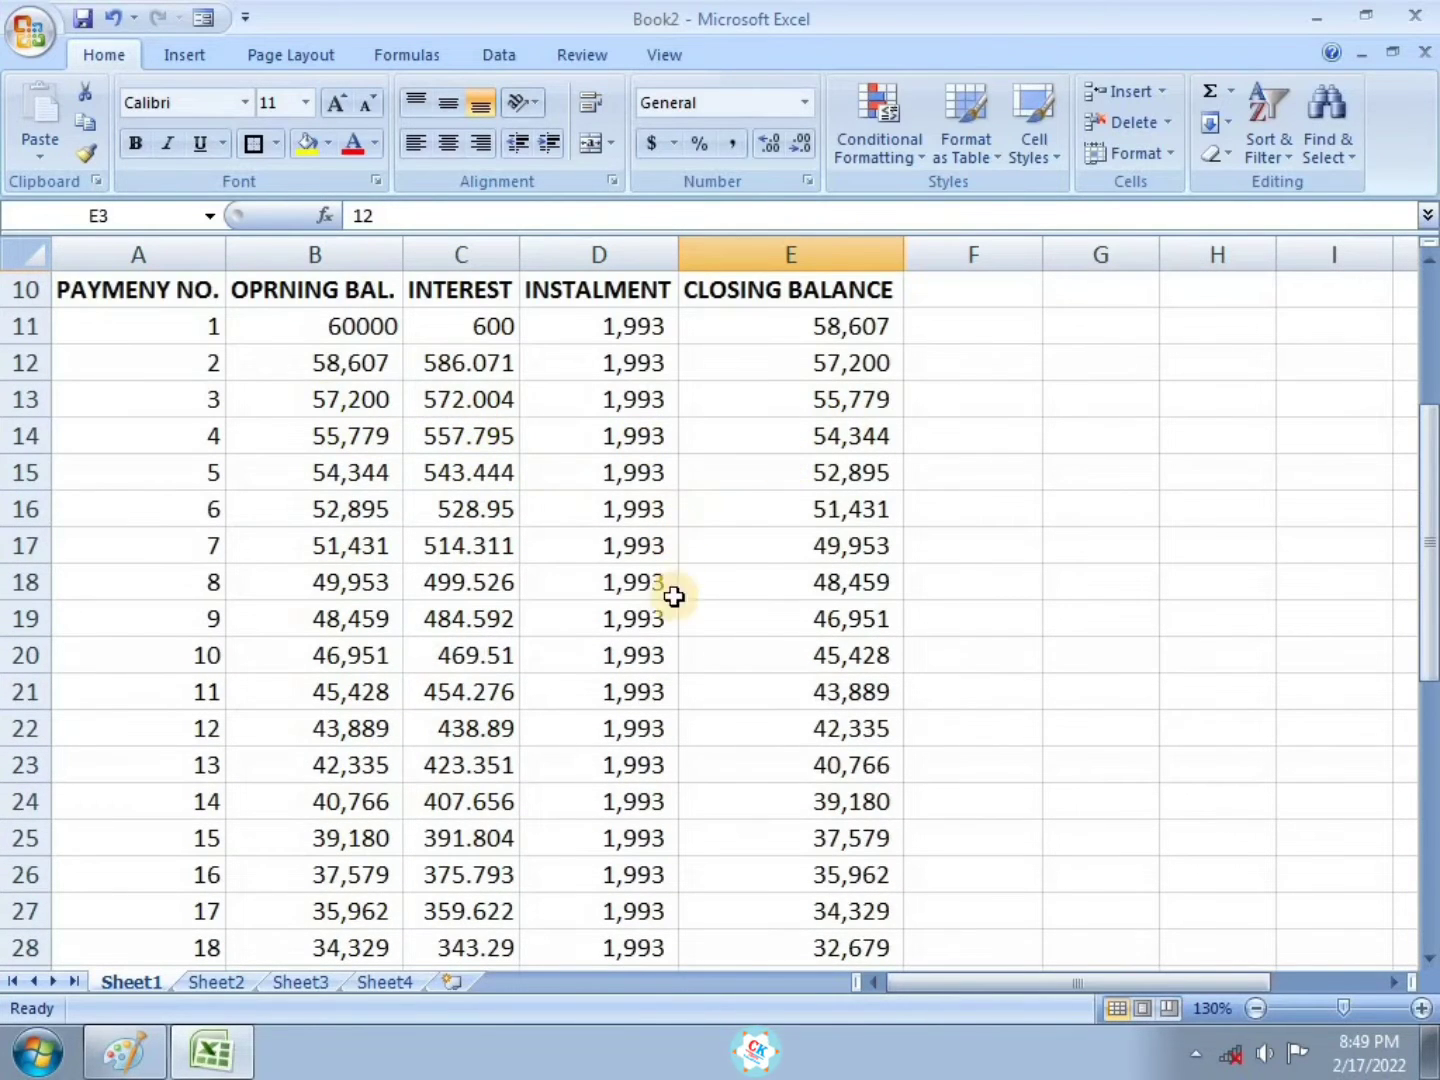
scroll(671, 596, down, 9)
scroll(889, 617, up, 12)
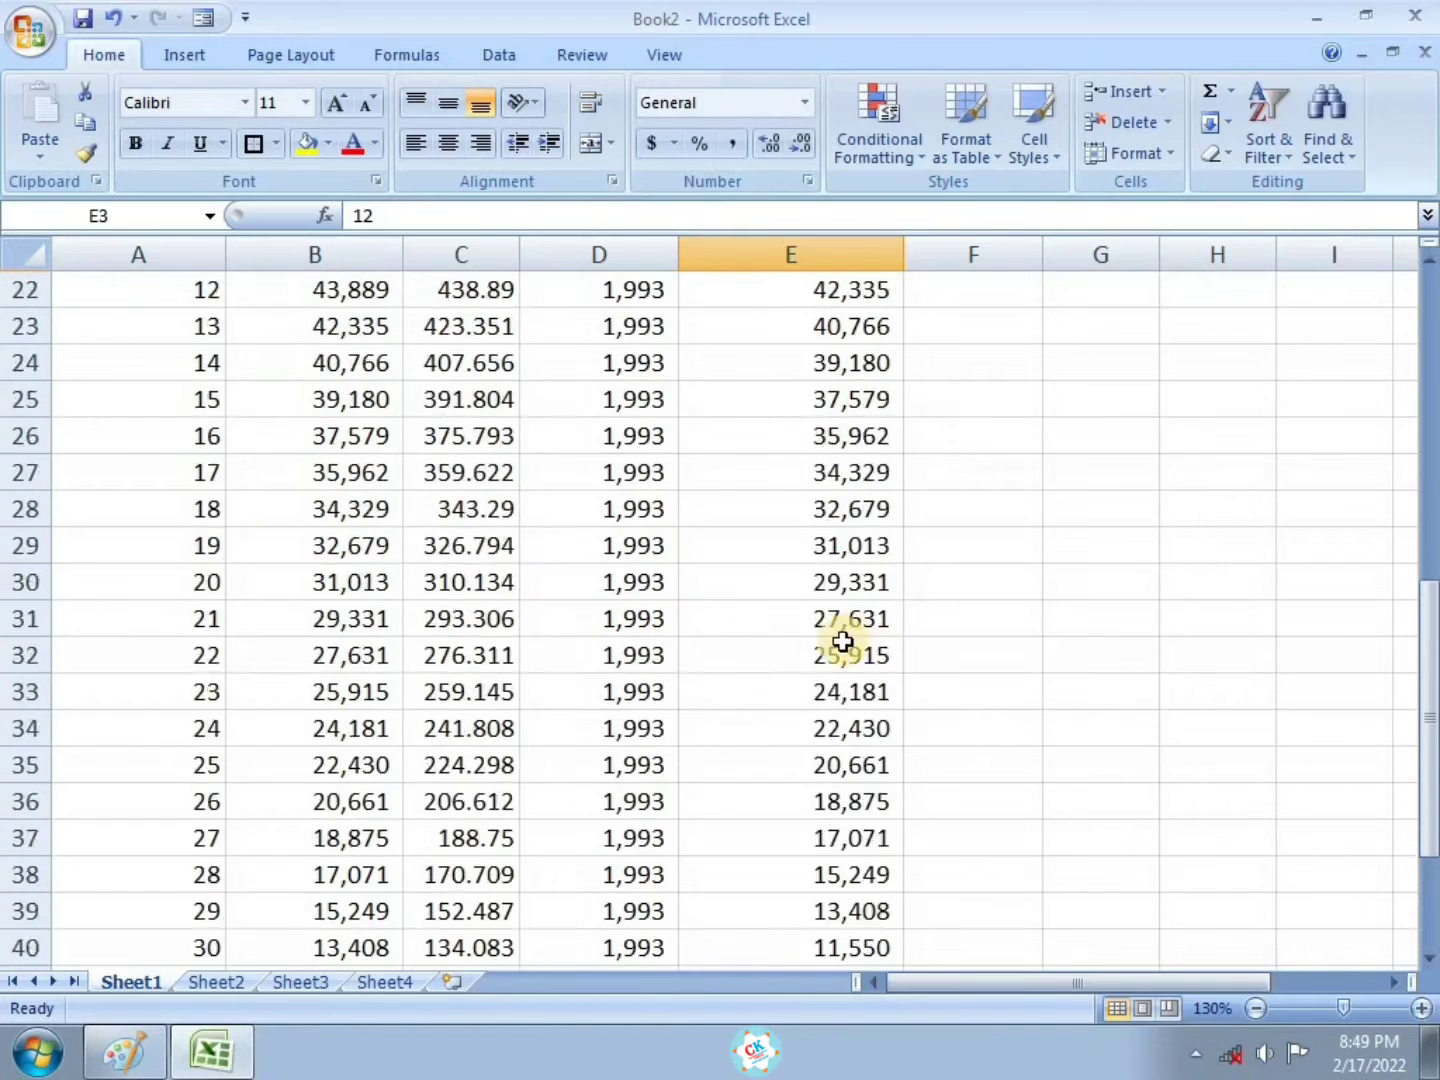
Set the payment type in E3 to 4 (quarterly) and select the twelve quarterly payment rows A11:E22
click(916, 368)
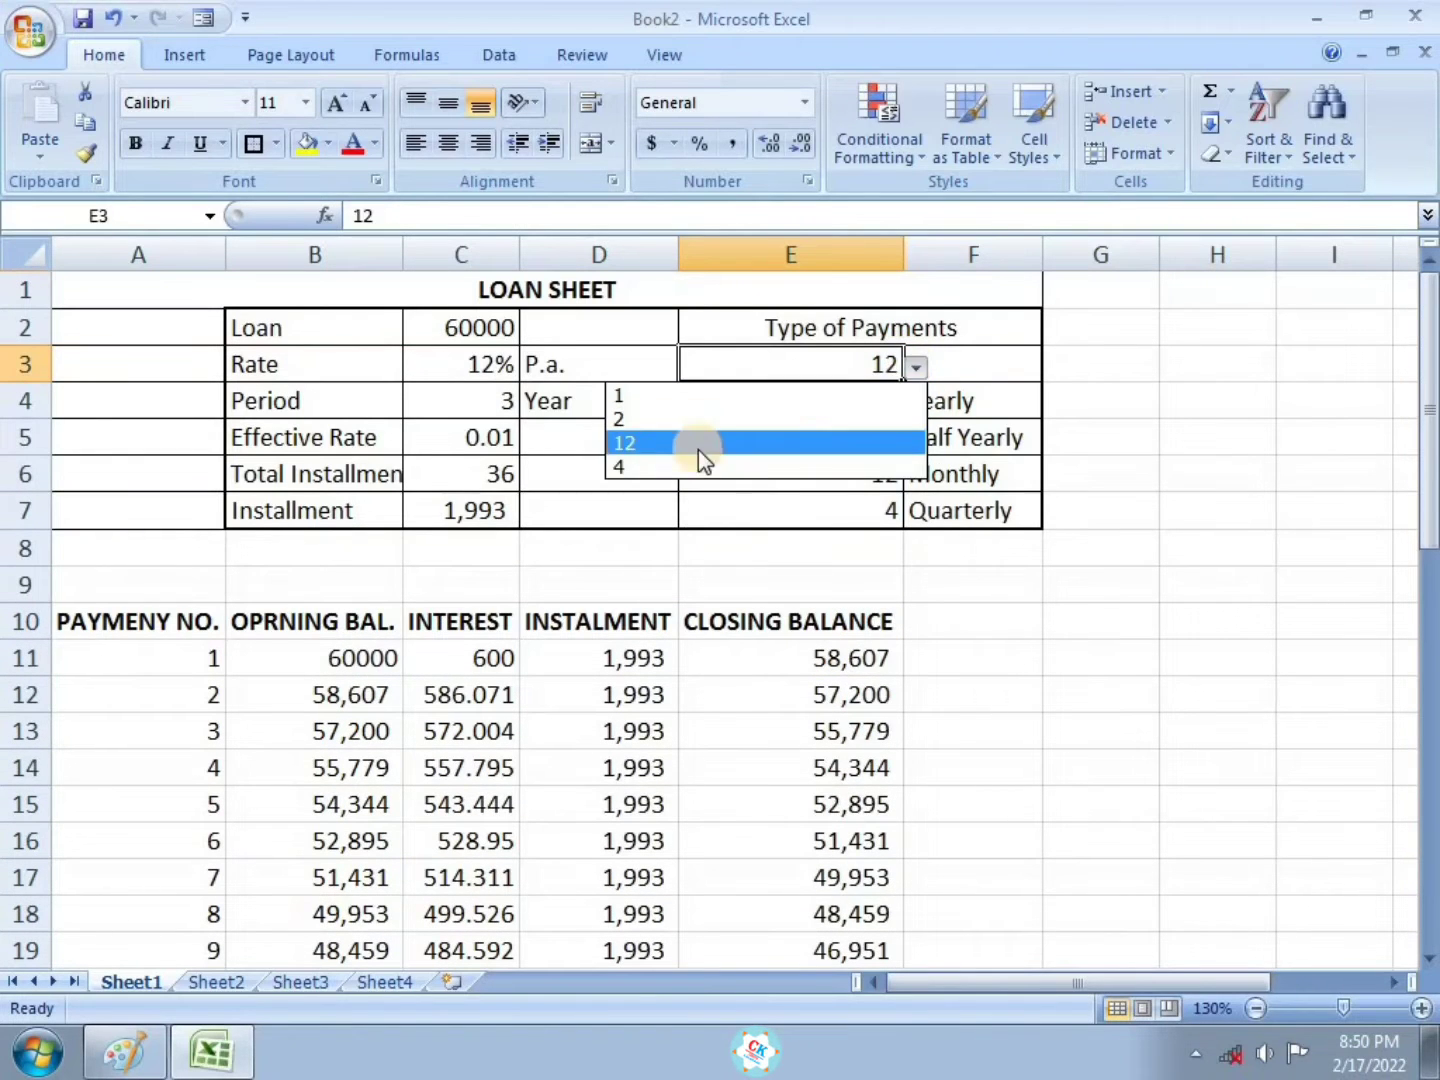
click(660, 463)
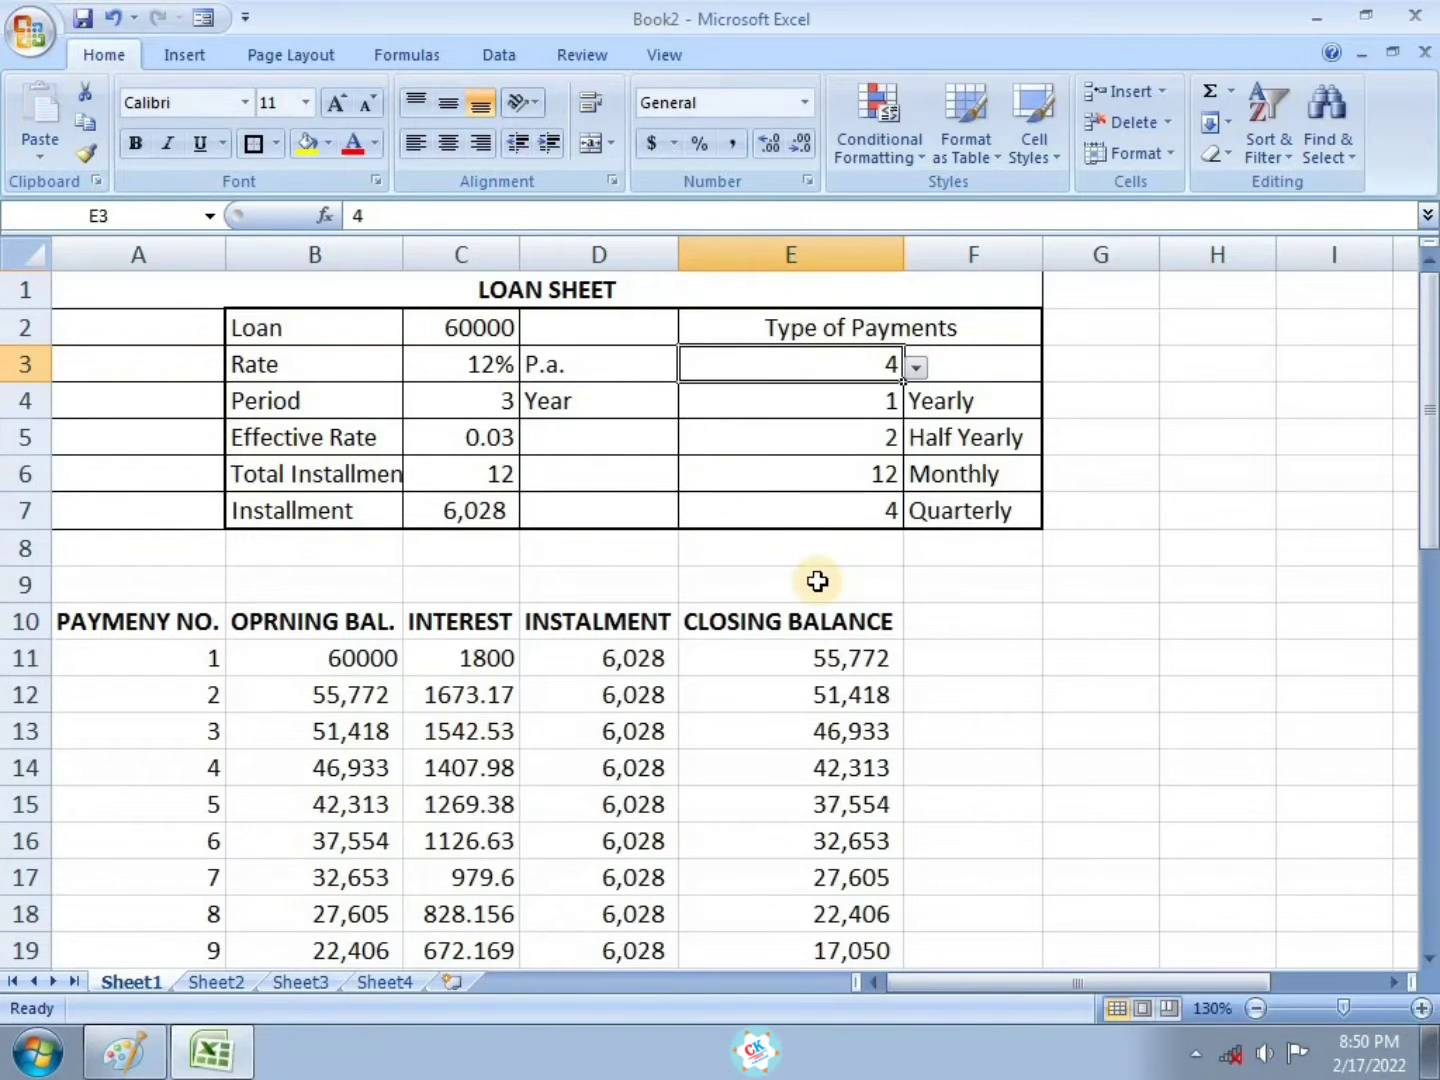
scroll(270, 521, down, 3)
drag(205, 336, 838, 720)
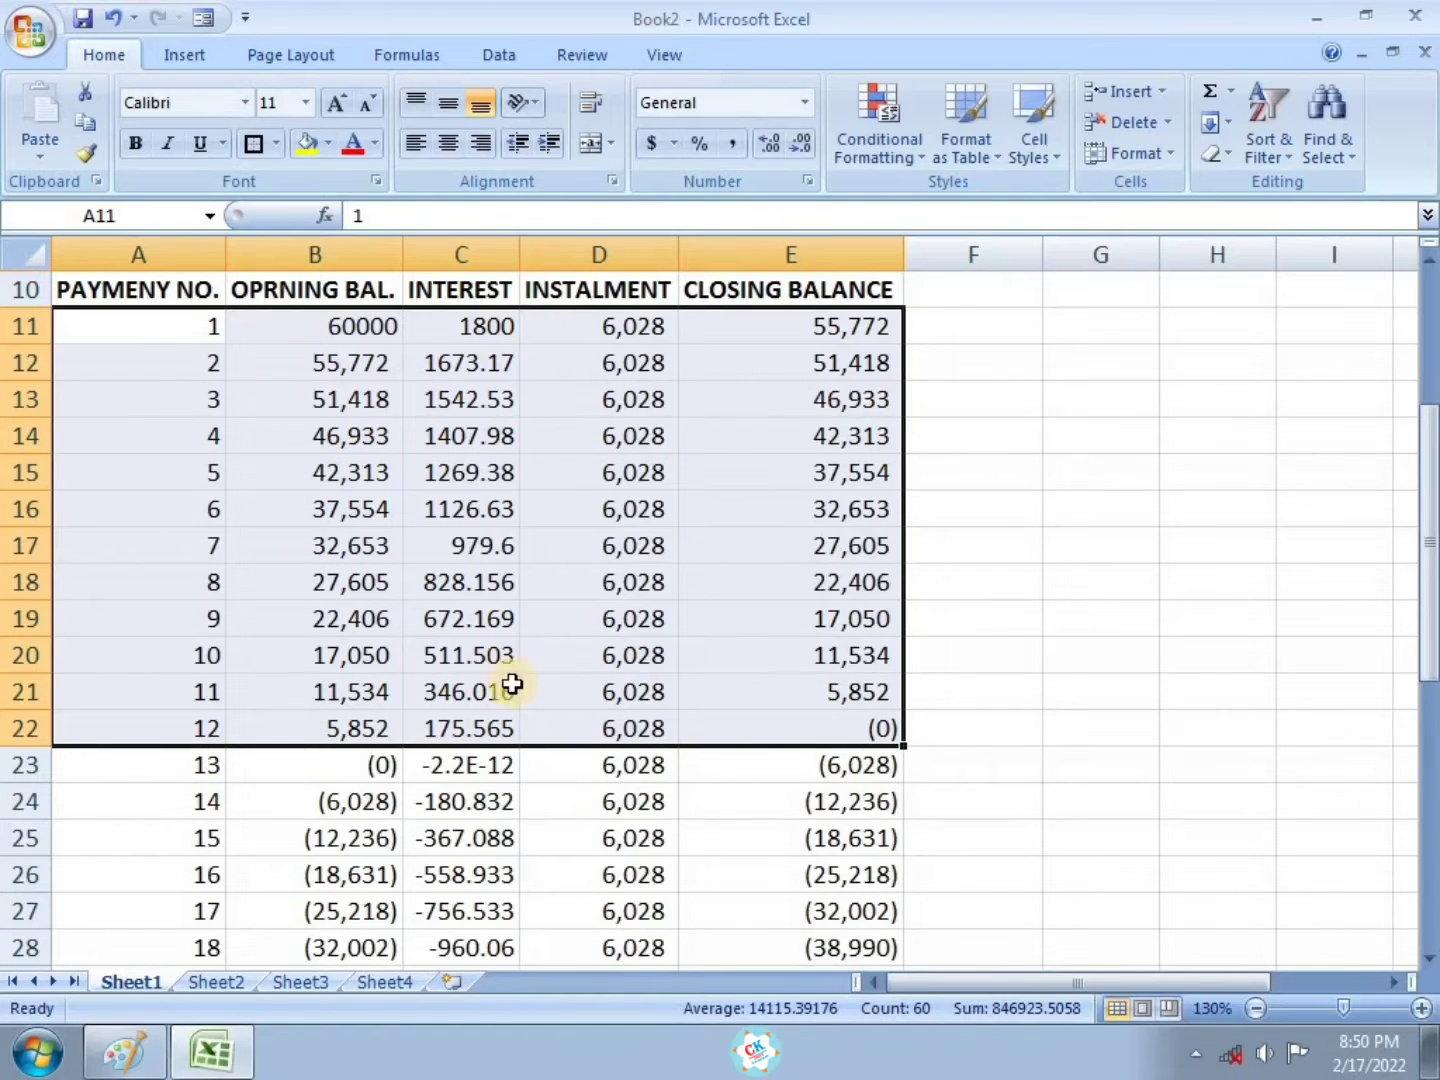
scroll(1003, 685, up, 2)
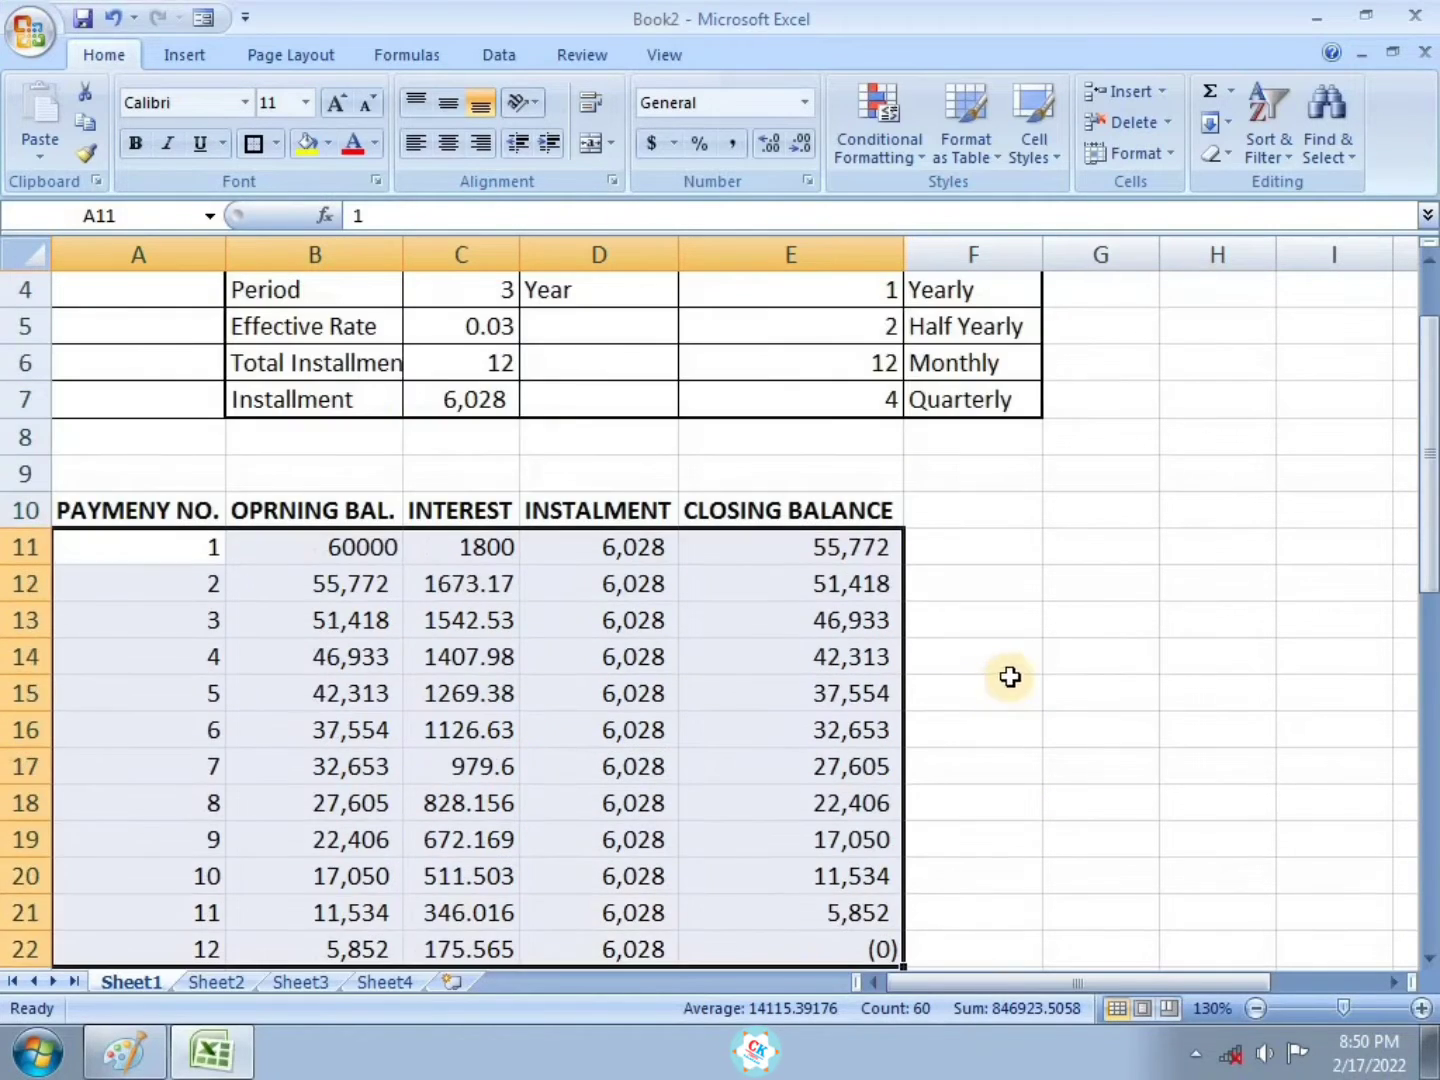
Inspect the opening balance, interest and instalment formulas in row 16 and the closing balance formula in E17
click(1100, 578)
click(283, 725)
click(462, 738)
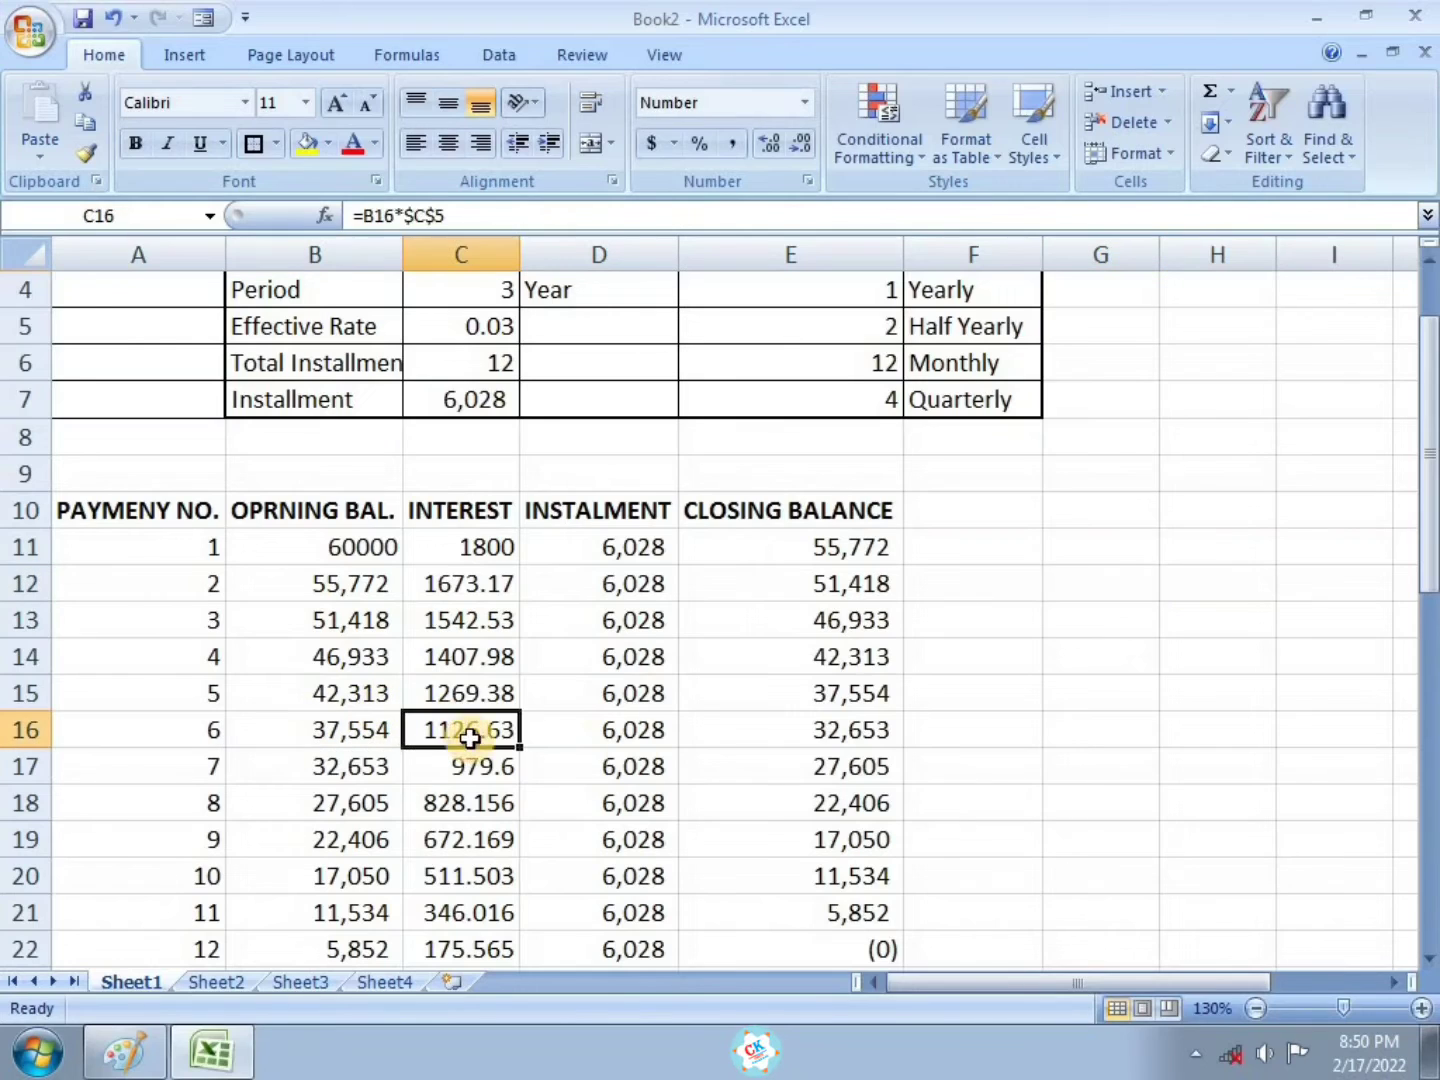
click(630, 752)
click(626, 733)
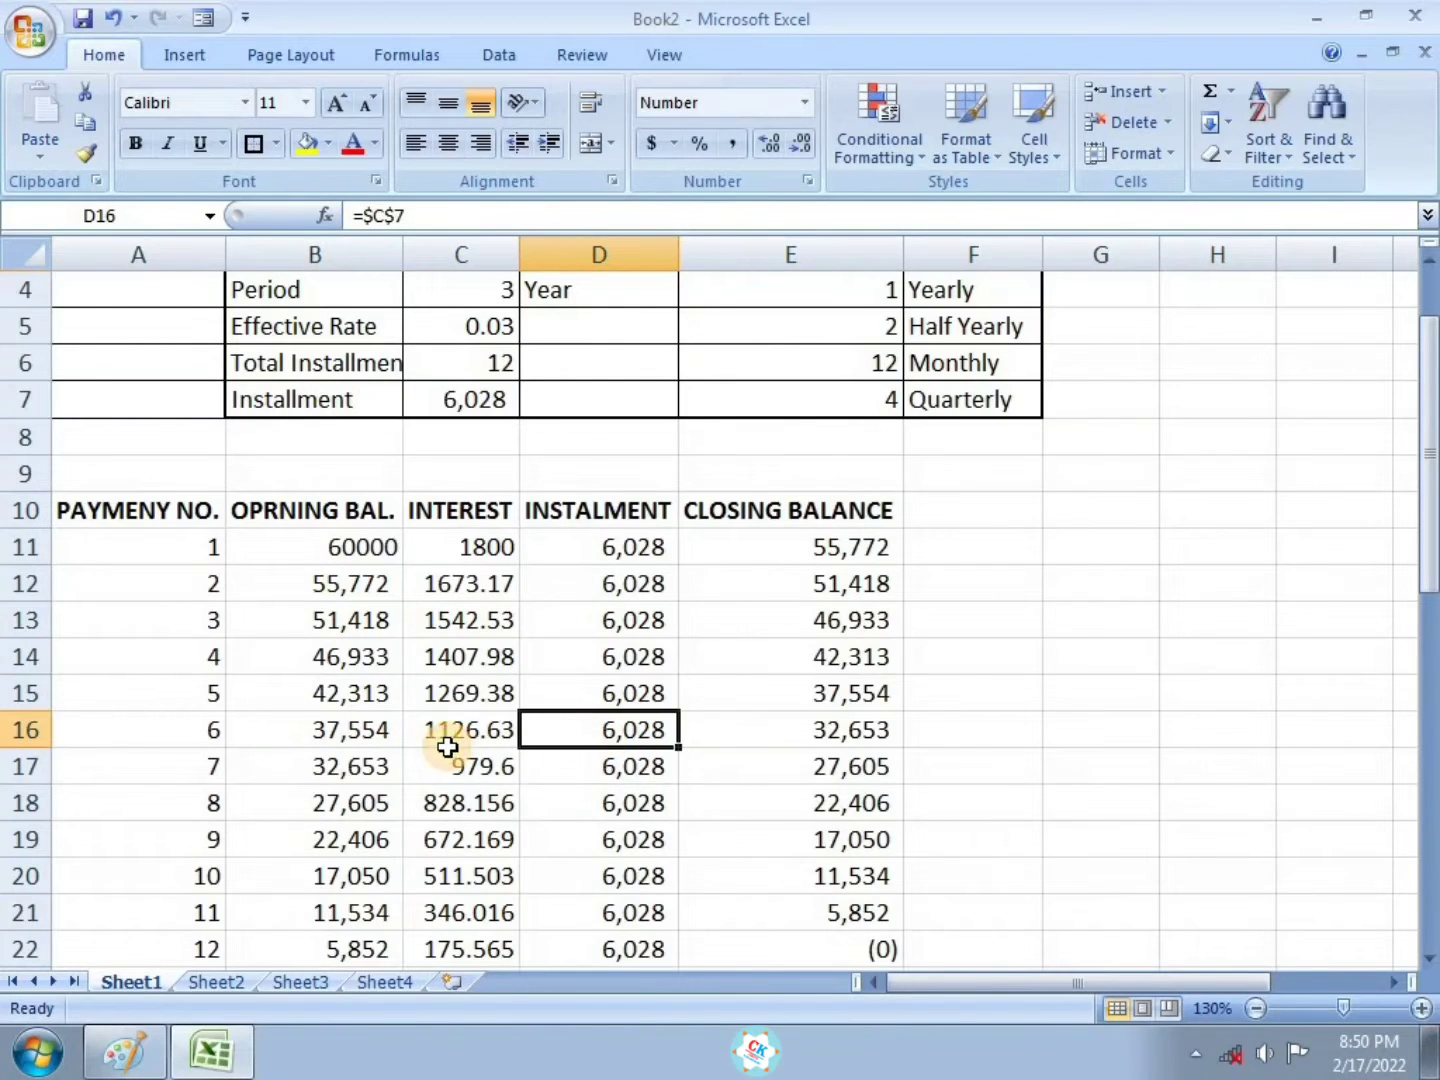
click(446, 744)
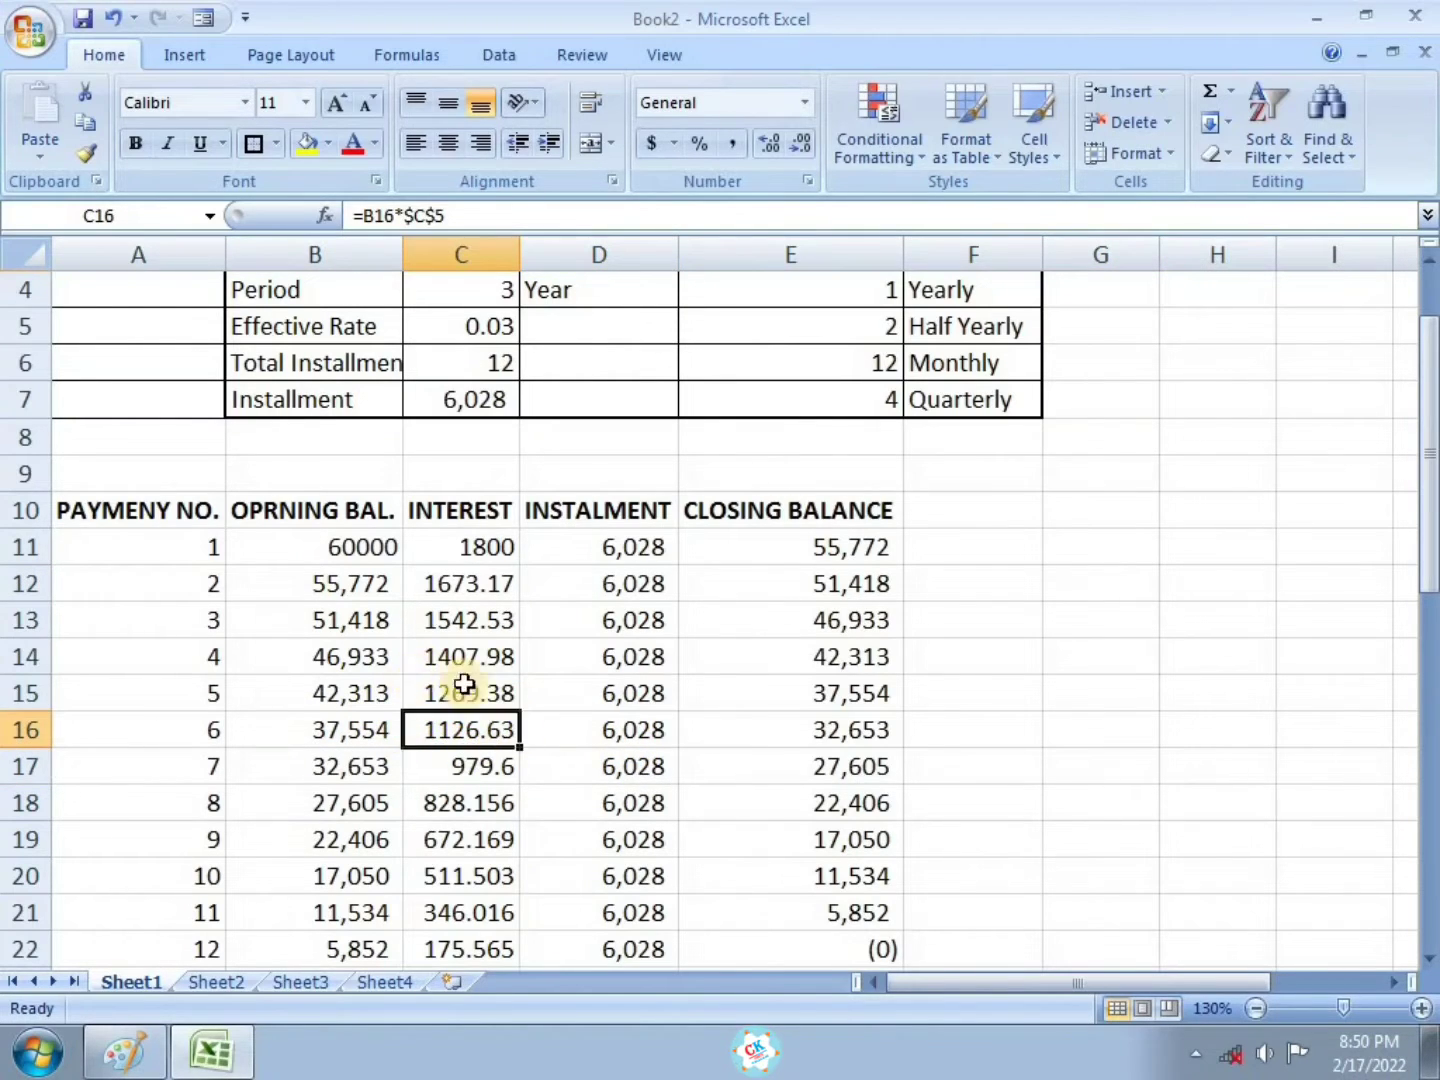
click(310, 731)
click(502, 731)
click(665, 735)
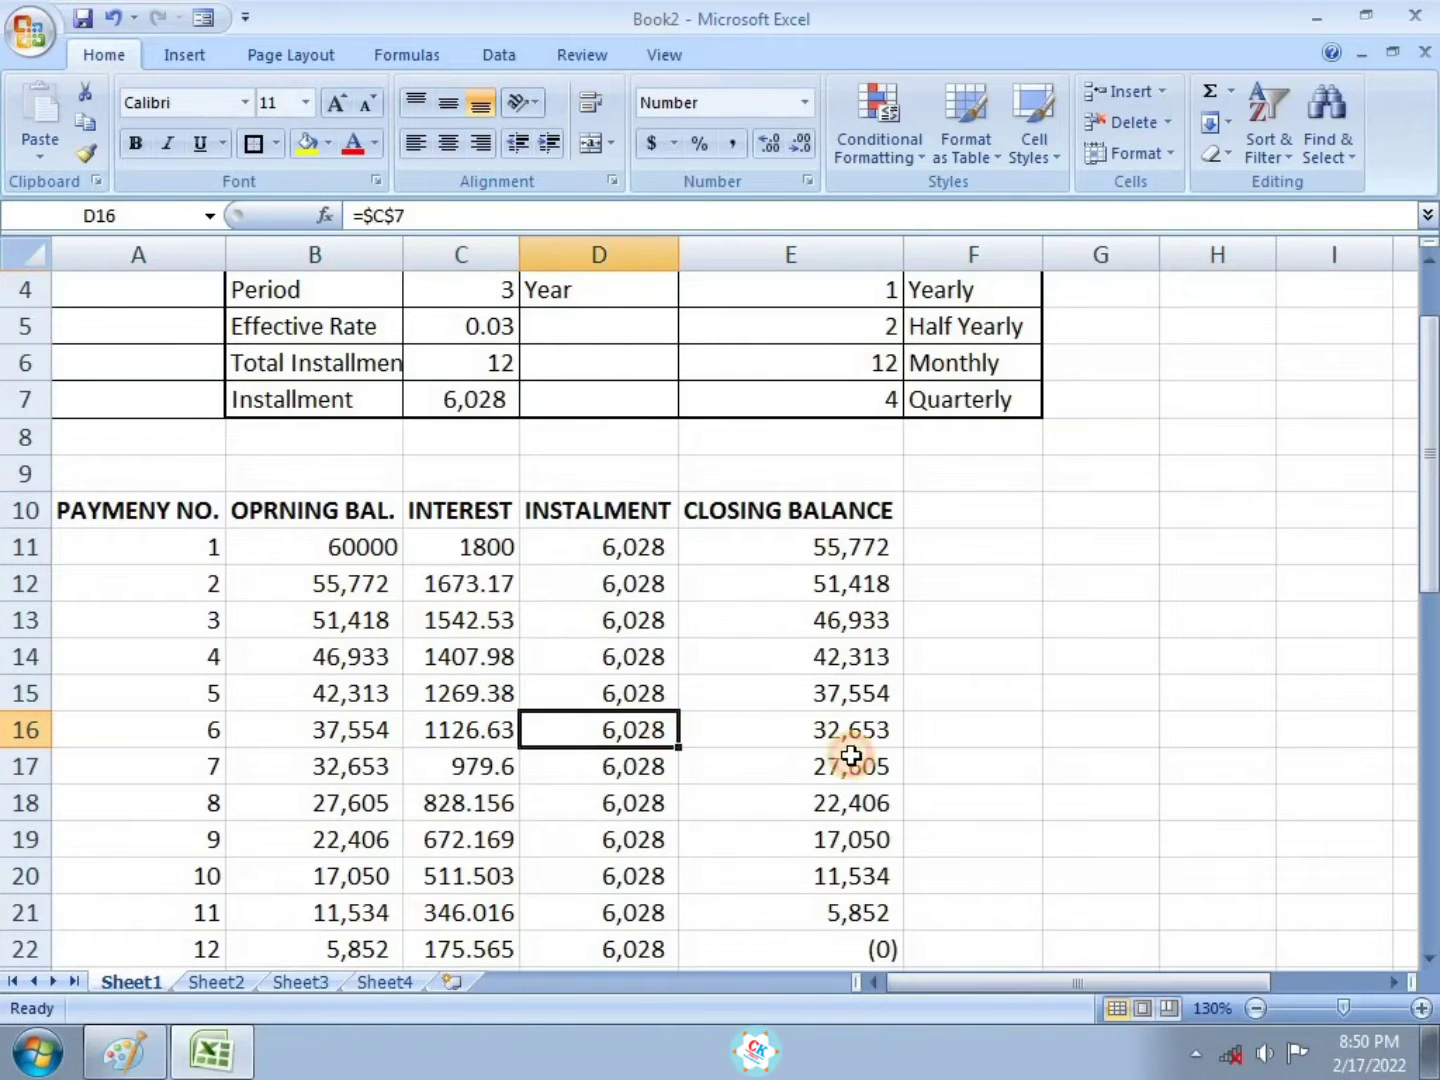
click(850, 762)
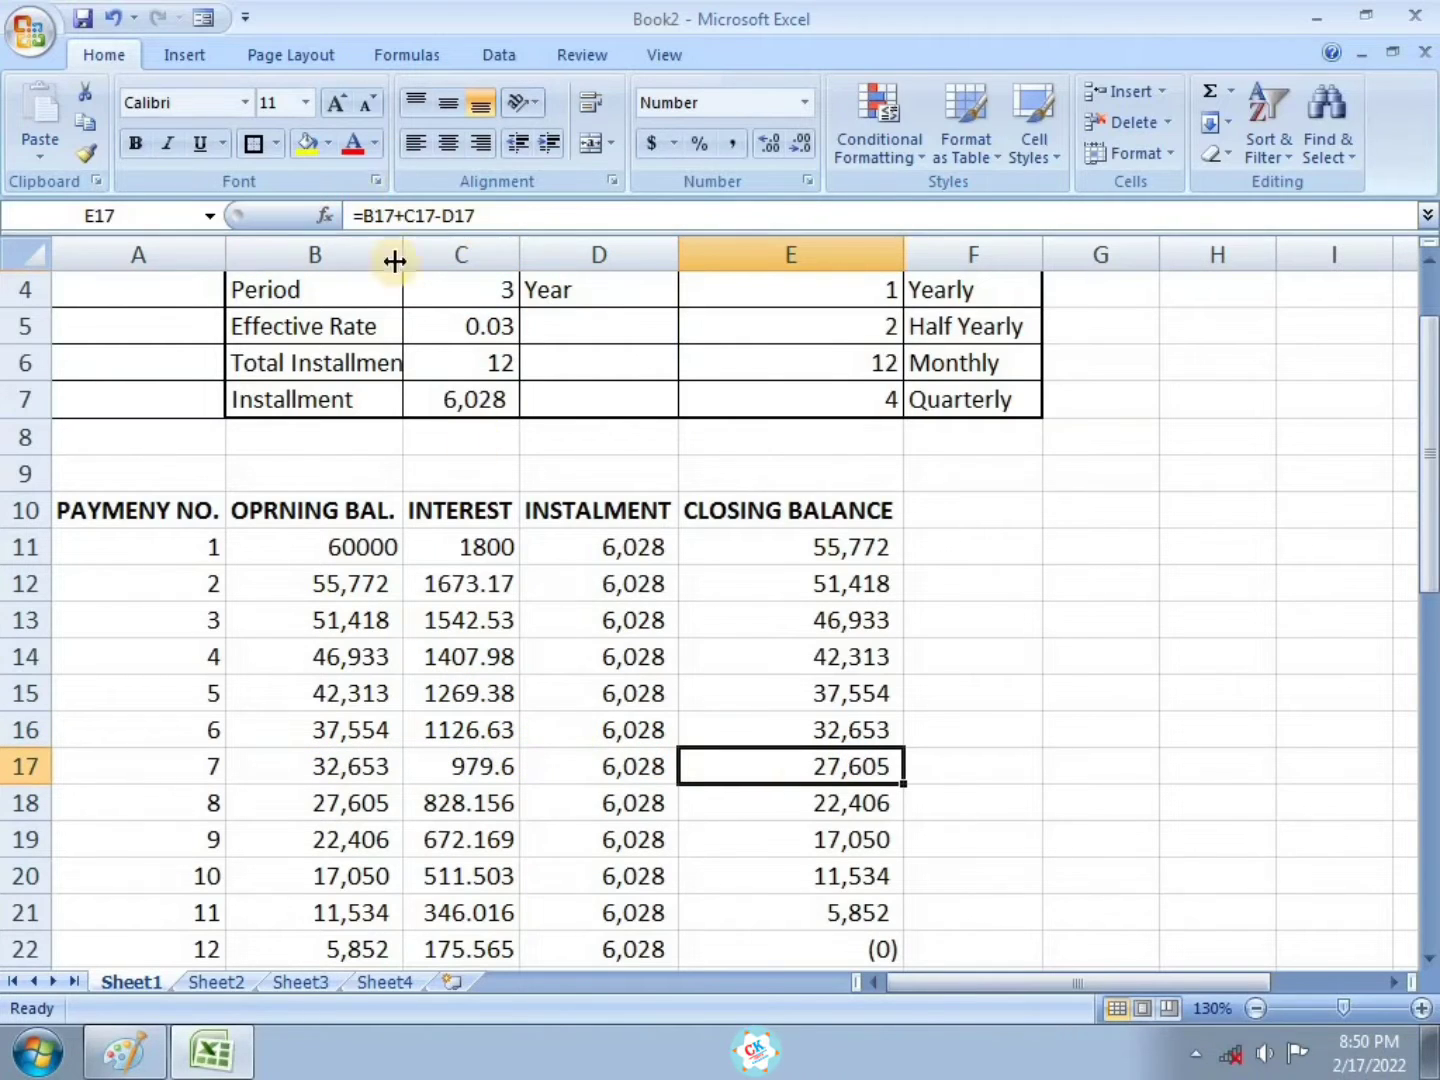
click(471, 728)
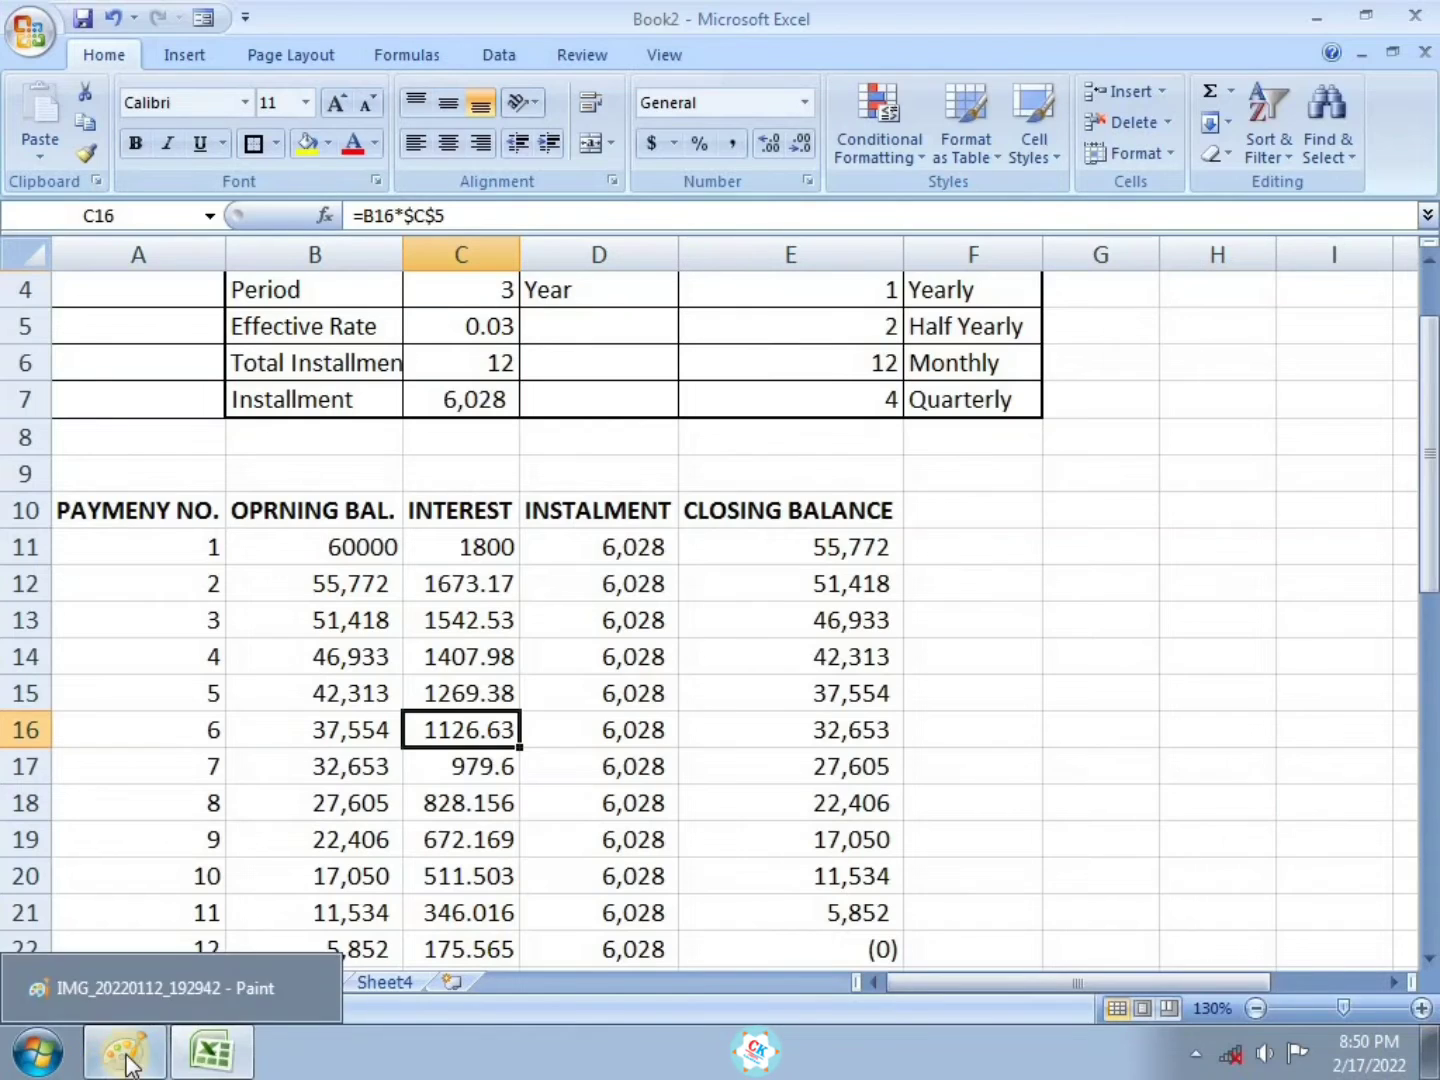
Review the exercise image's payment table and instructions in Paint, undo the red stroke across the table, and return to the Excel schedule
click(126, 1062)
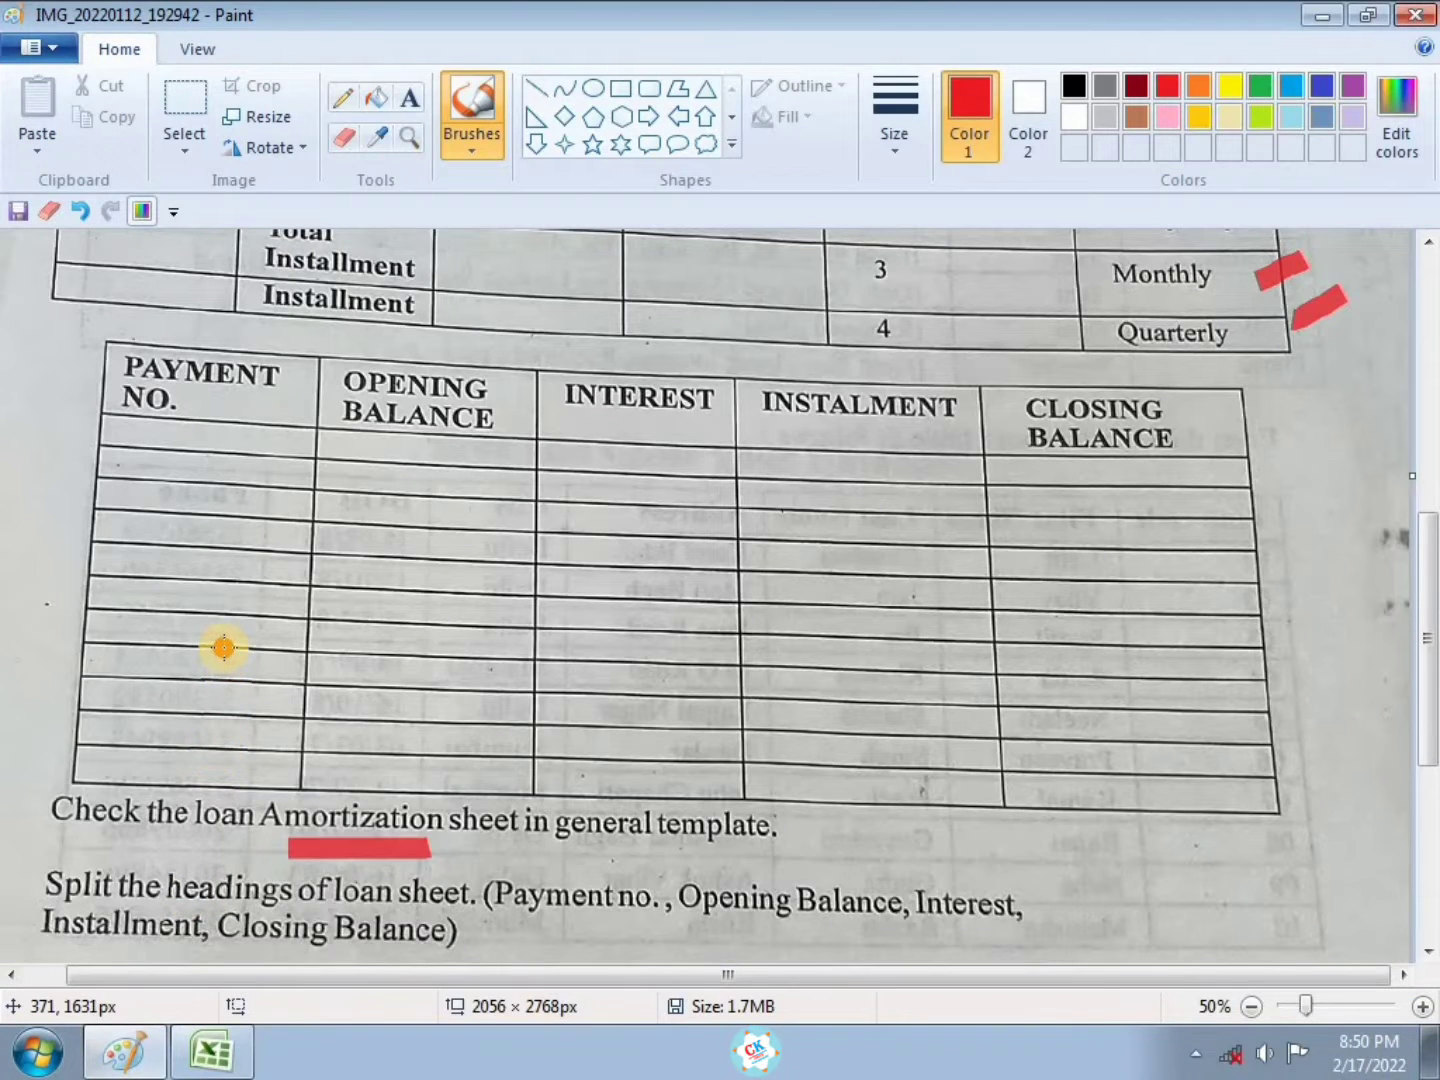
scroll(204, 553, down, 3)
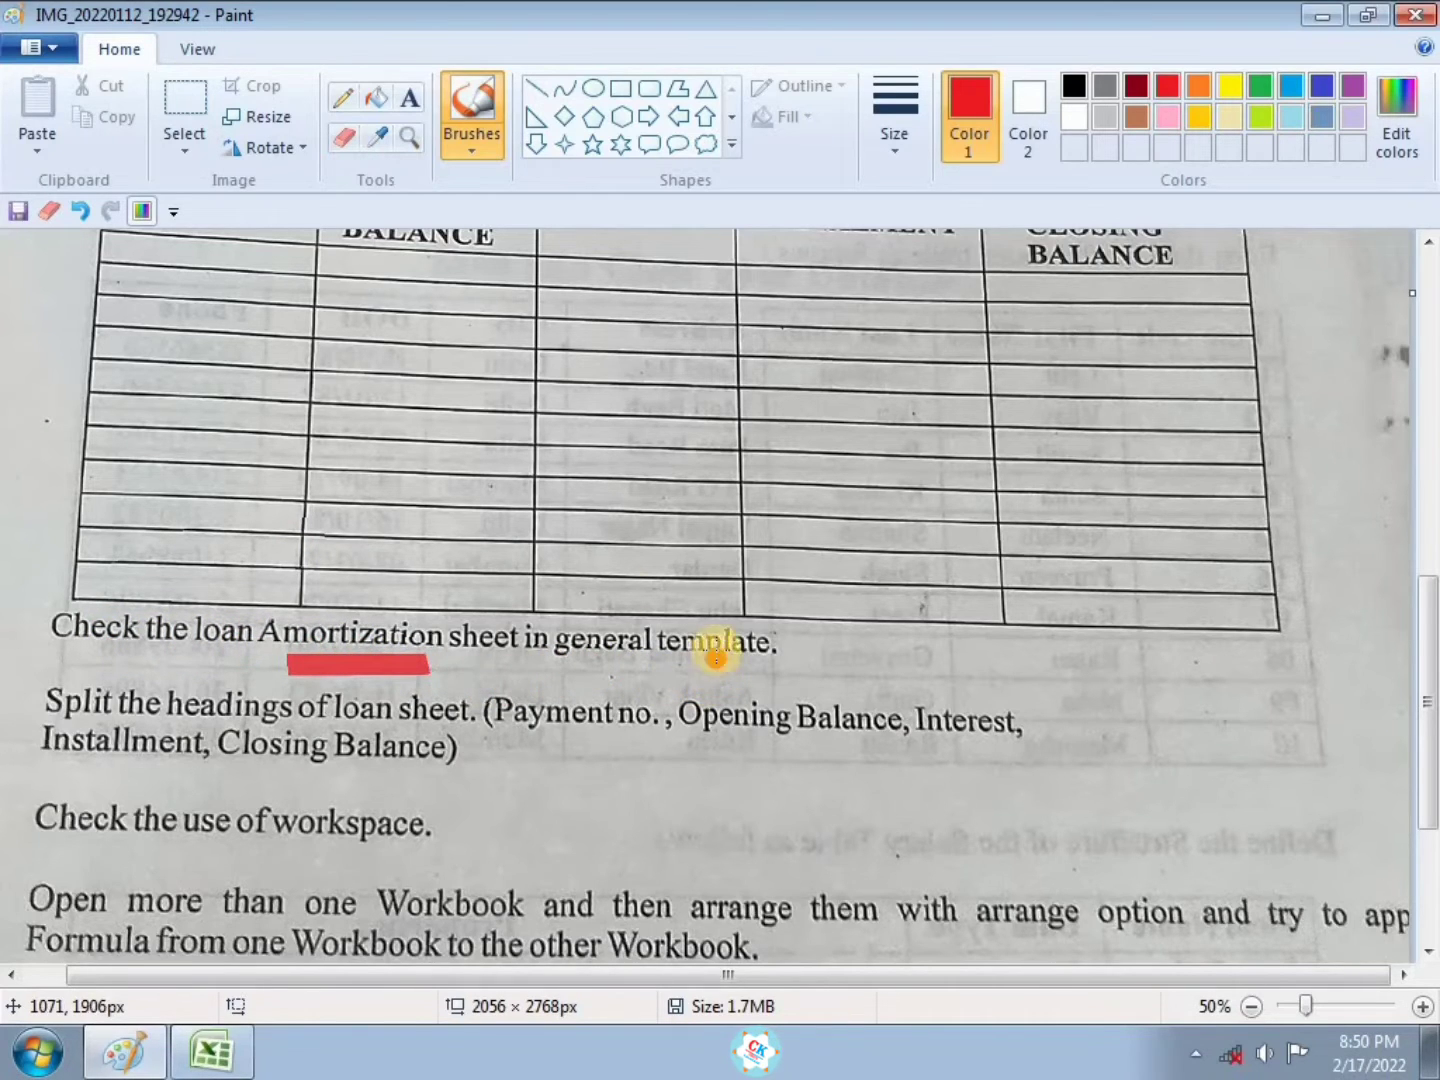
scroll(555, 498, up, 3)
mouse_move(82, 340)
mouse_down()
mouse_move(633, 529)
mouse_move(1292, 697)
mouse_up()
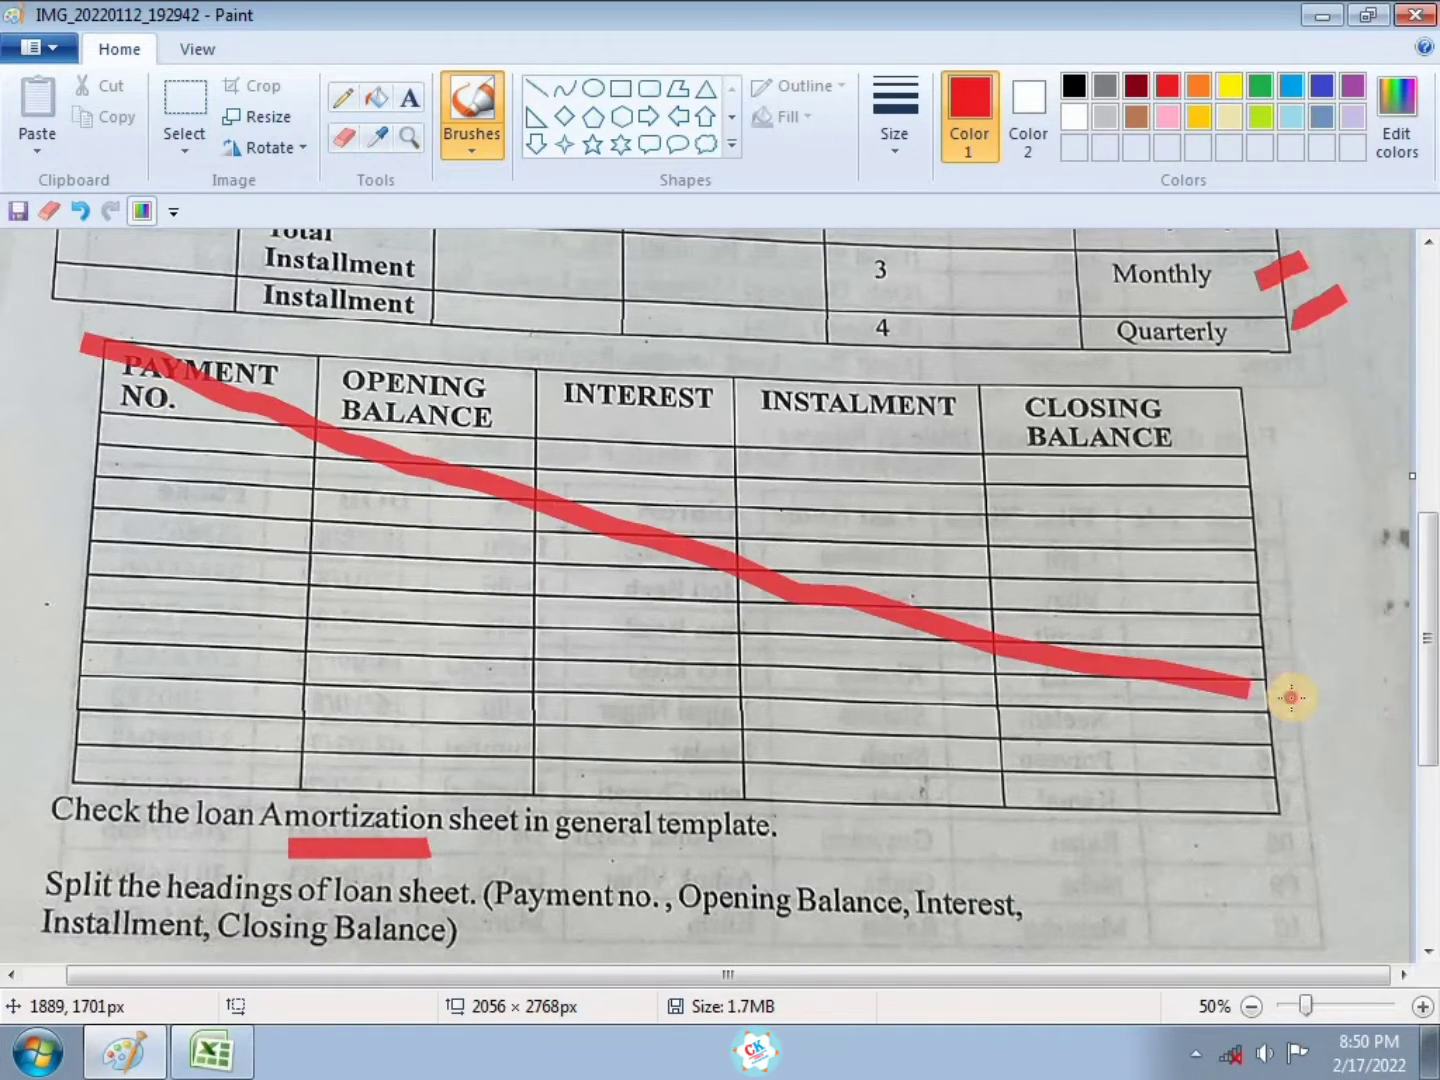
key(ctrl+z)
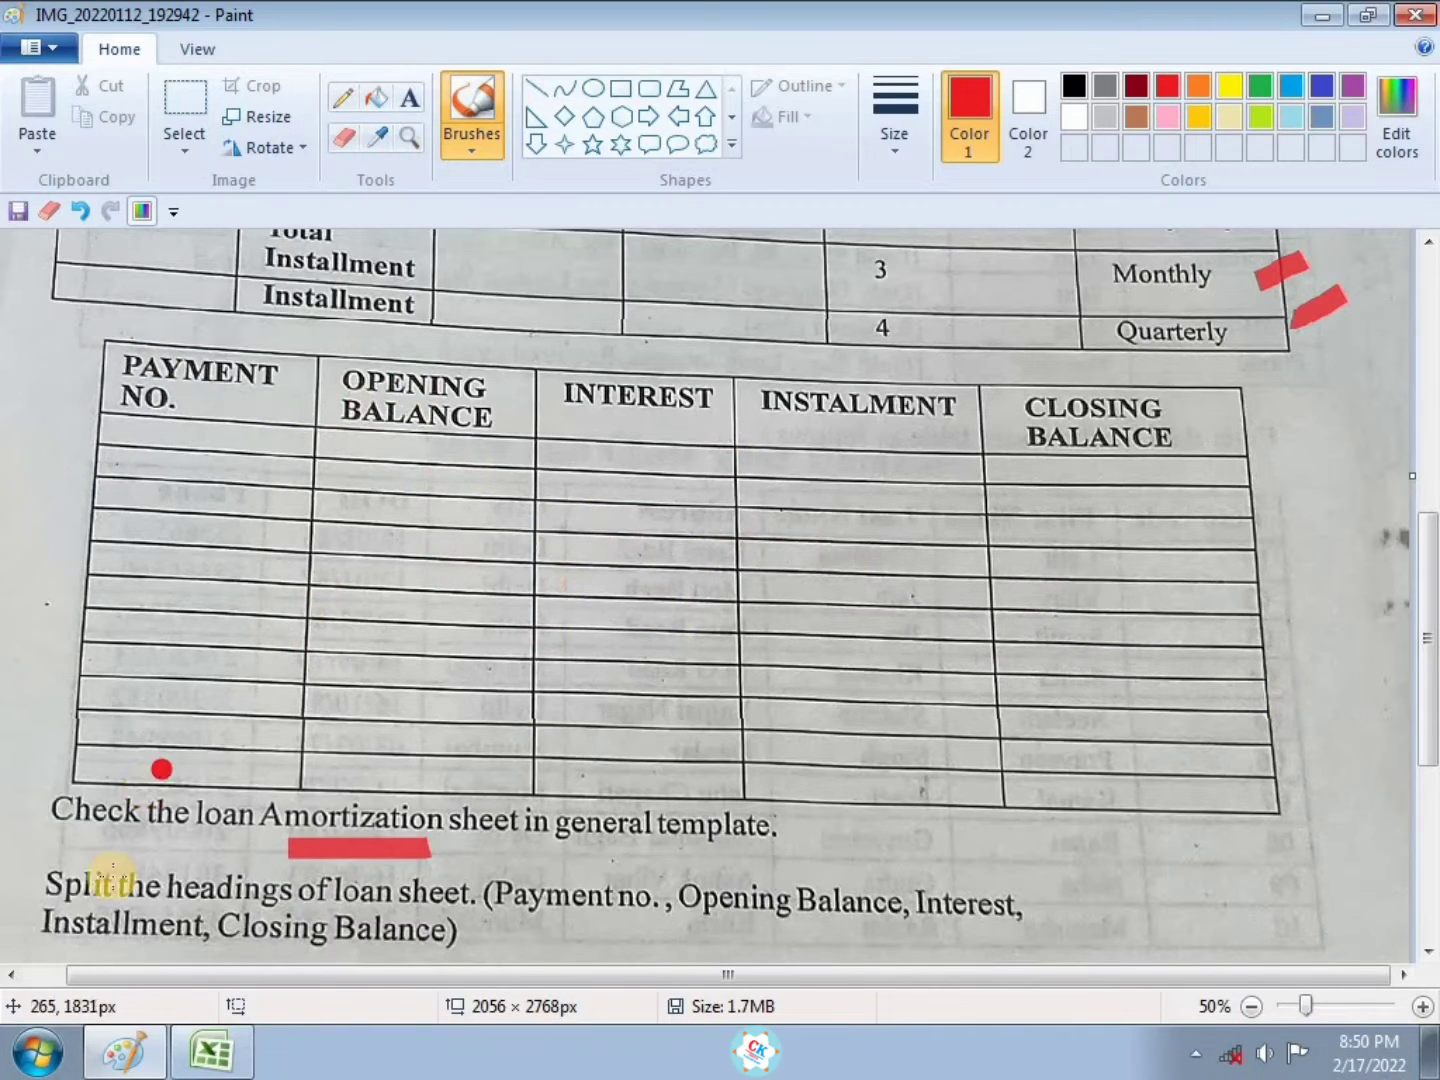
click(211, 1052)
scroll(653, 476, down, 1)
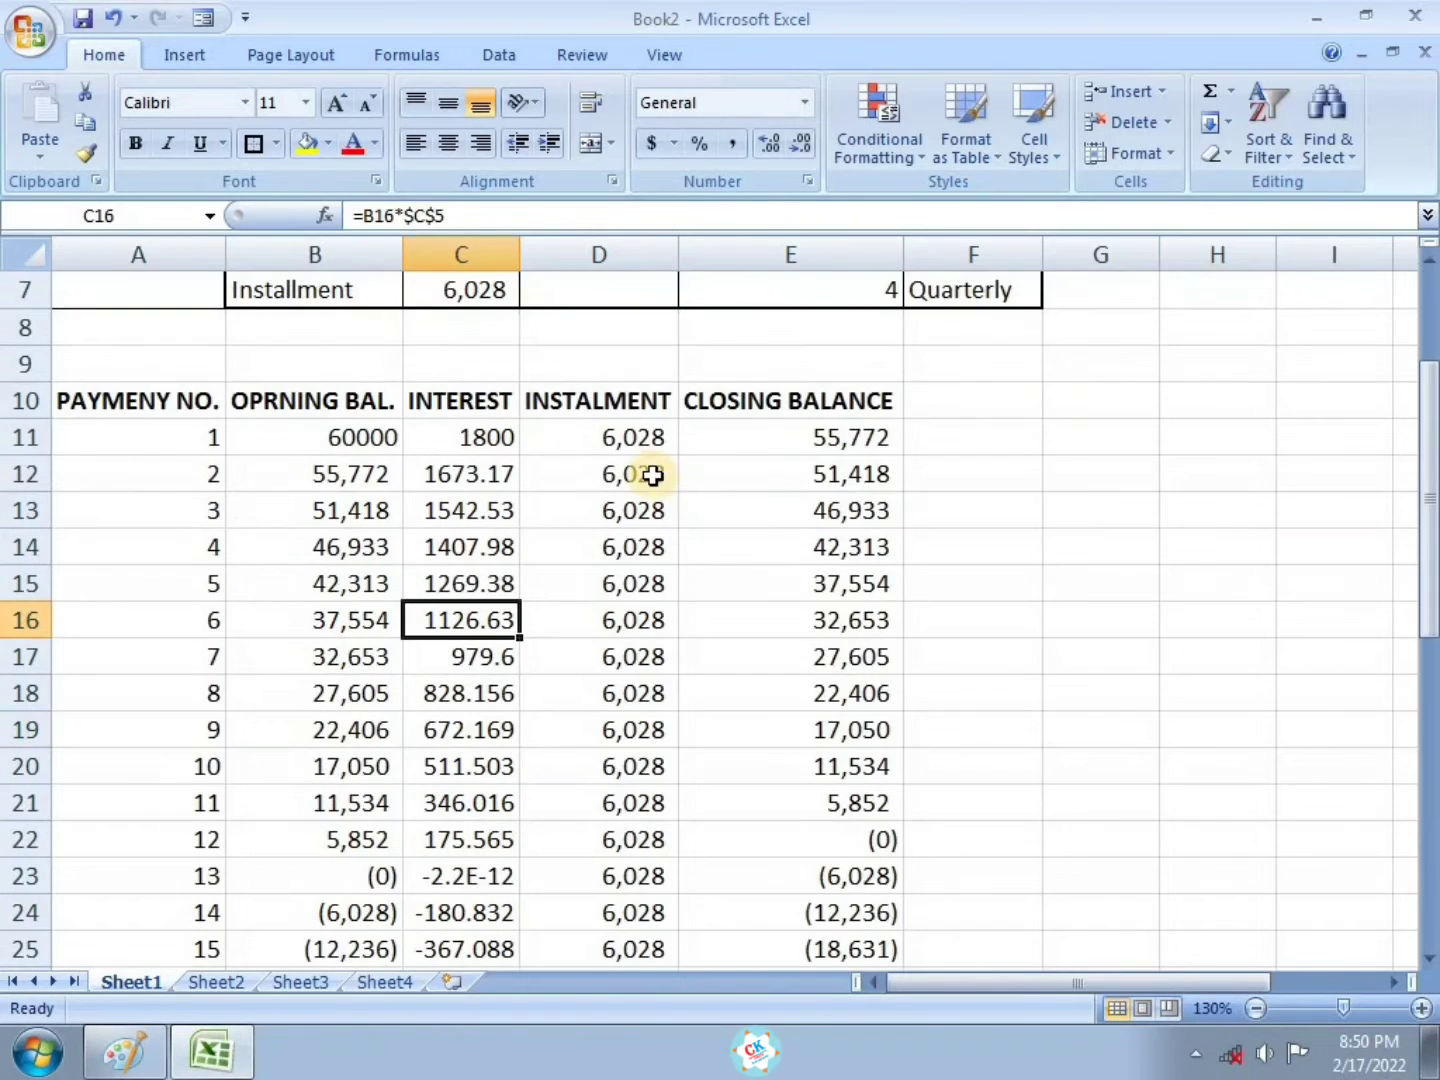
scroll(734, 450, up, 1)
drag(106, 509, 785, 945)
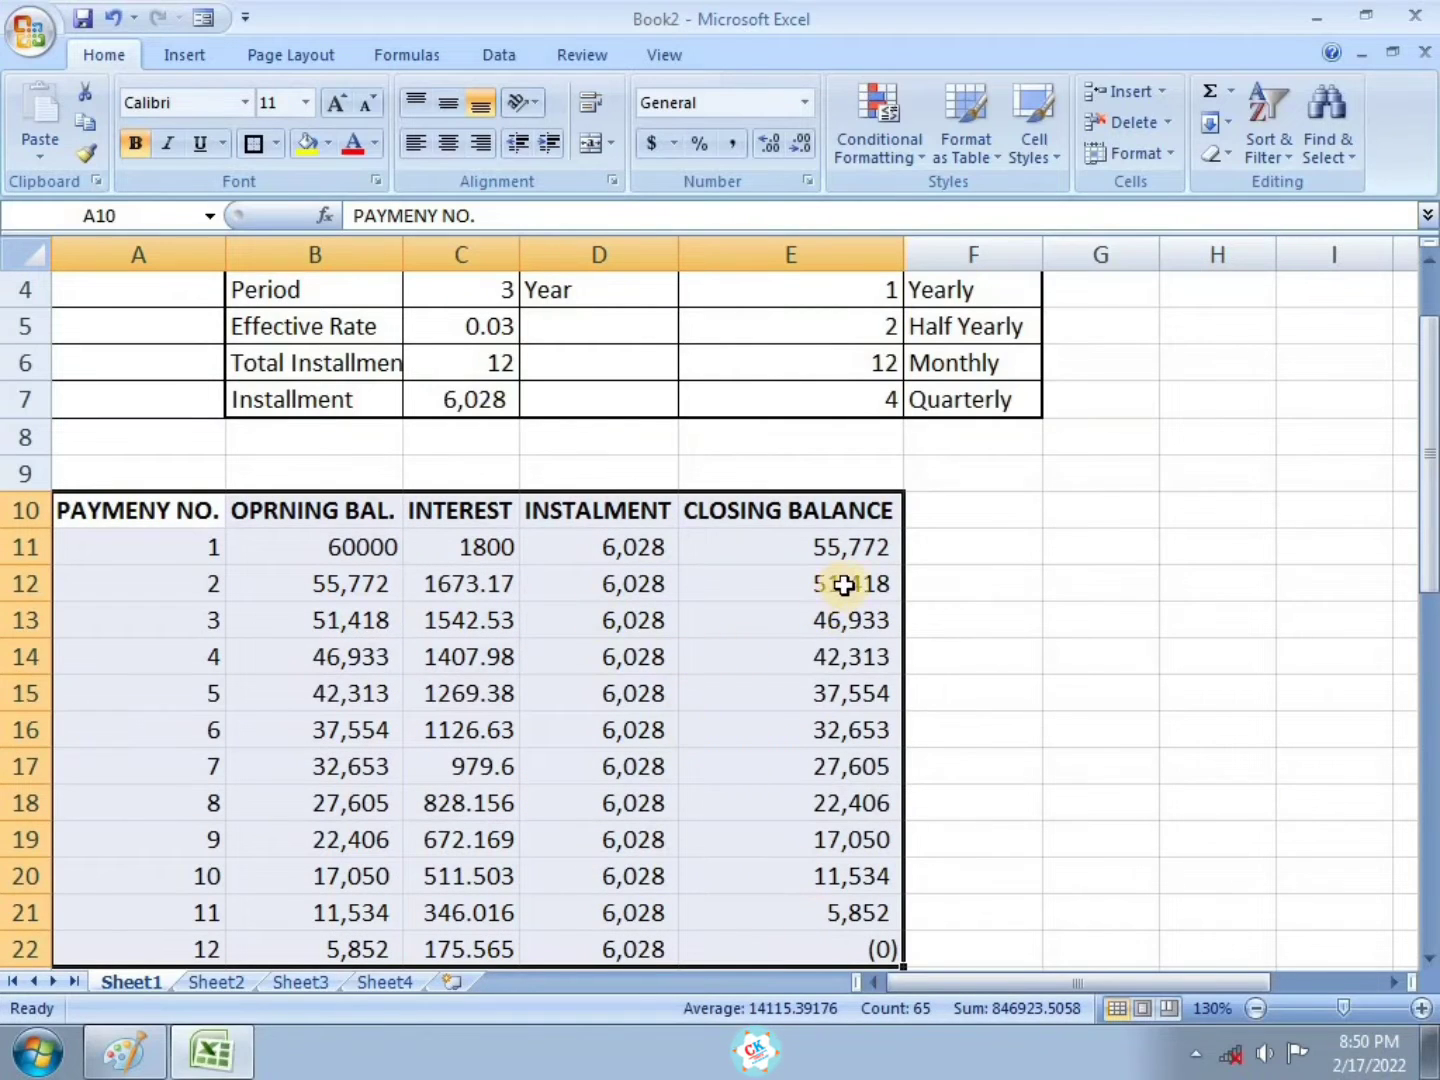
scroll(1064, 602, up, 1)
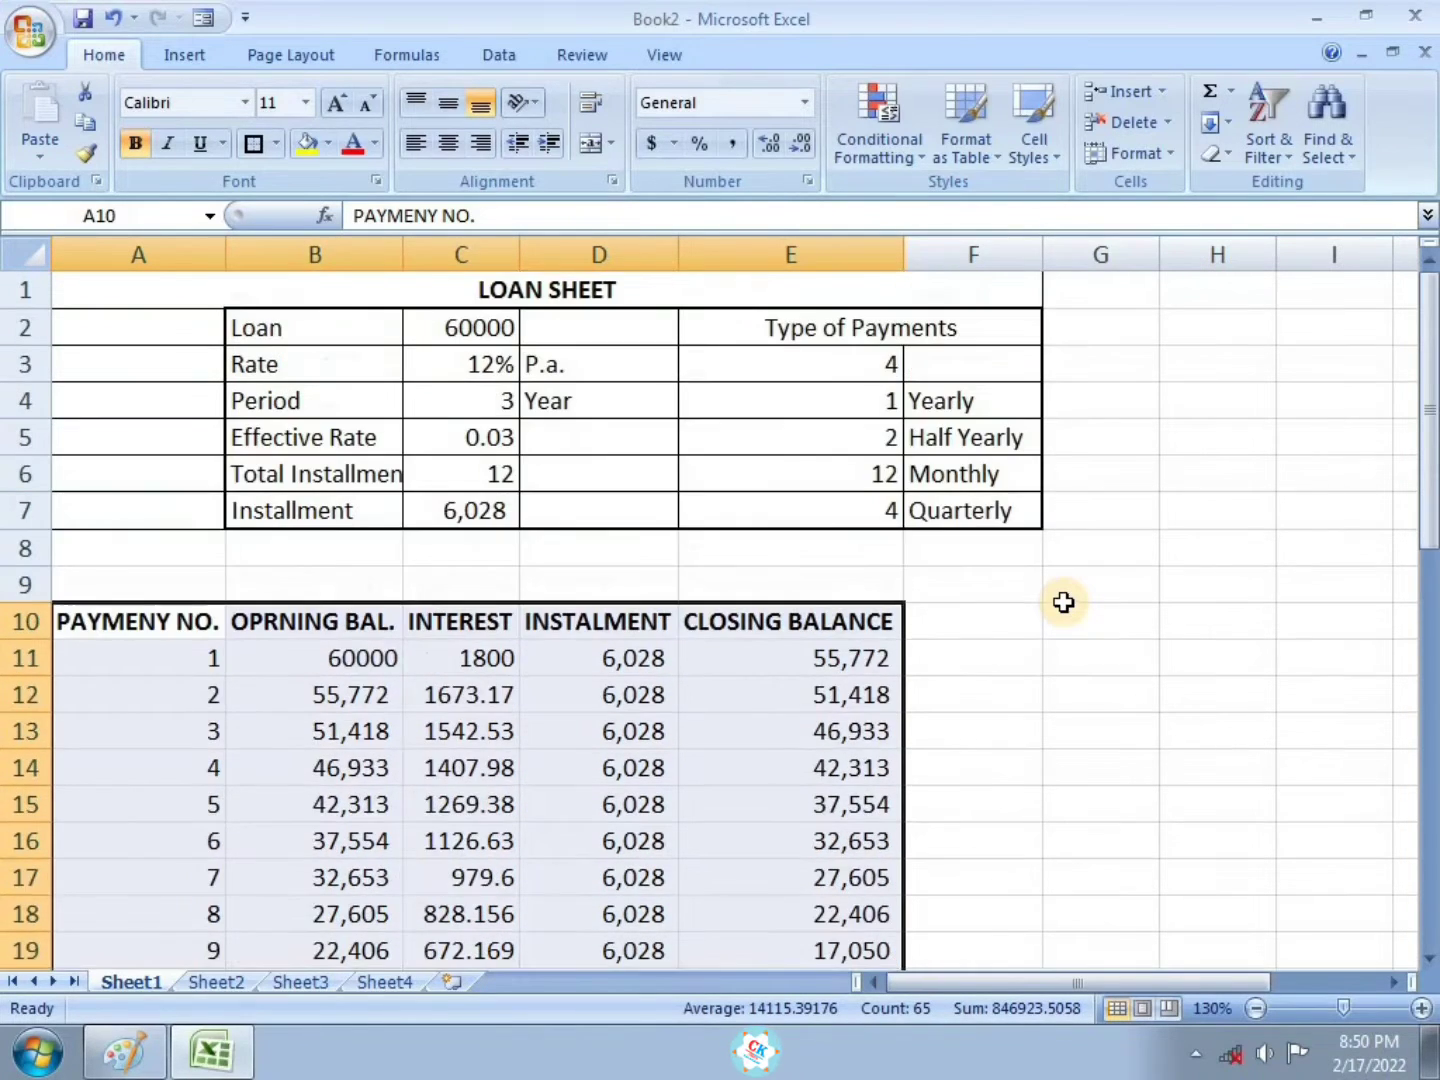
click(1065, 613)
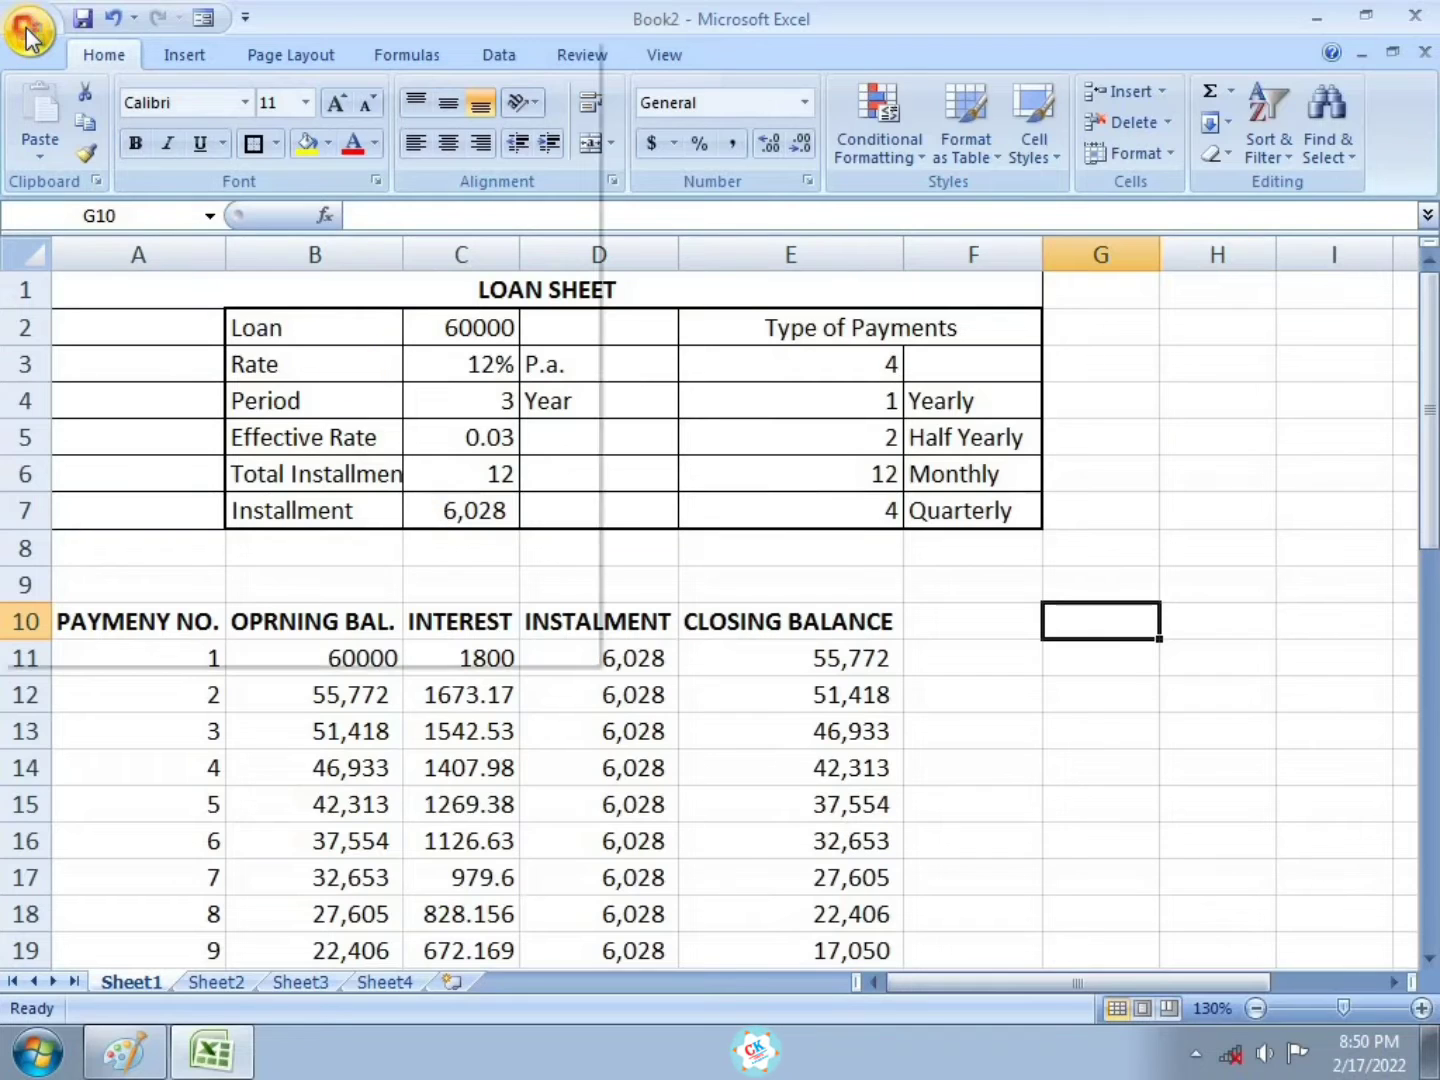
Save the loan workbook as an Excel Template named Book2 in the Templates folder and close it
click(26, 28)
click(99, 208)
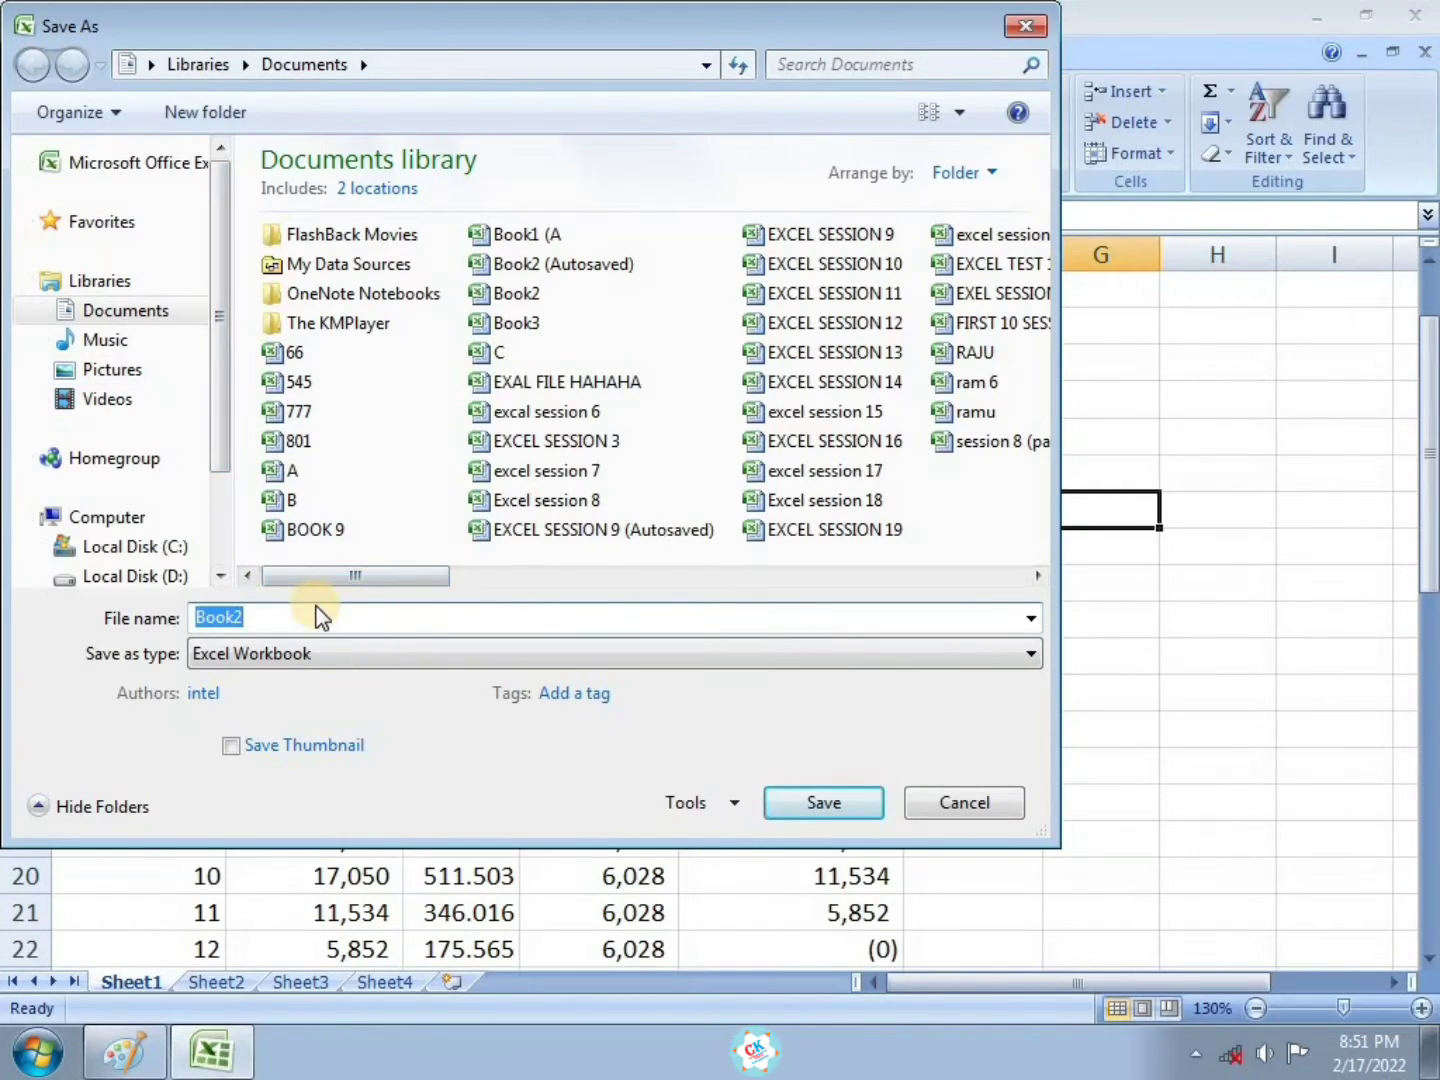
click(363, 658)
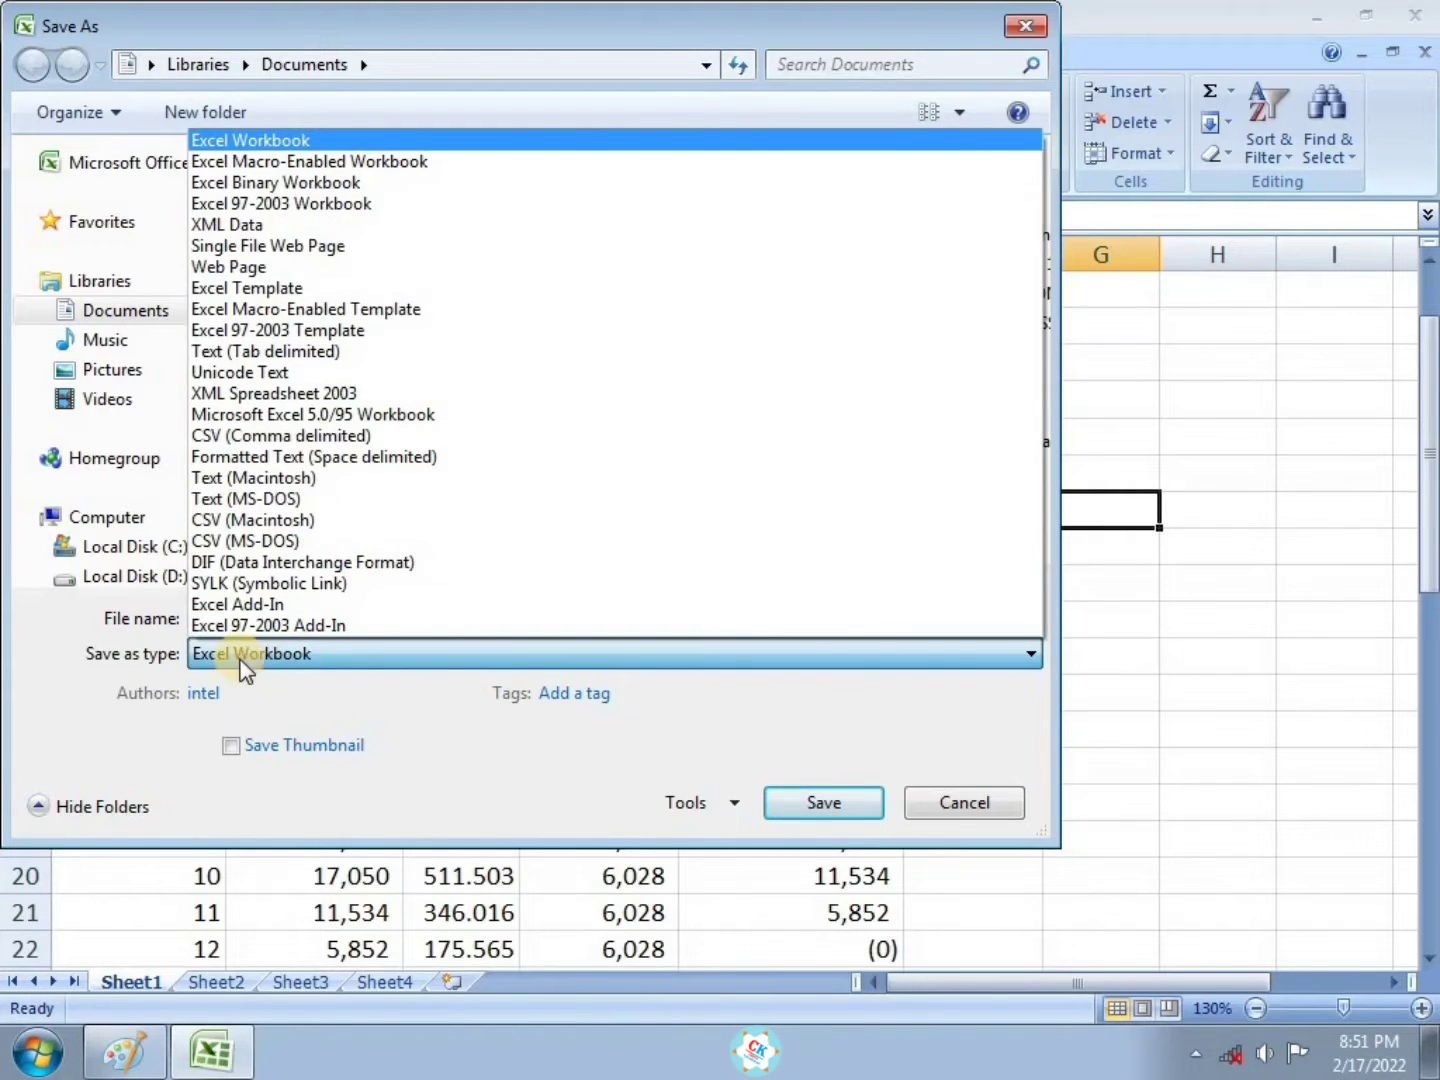
click(233, 660)
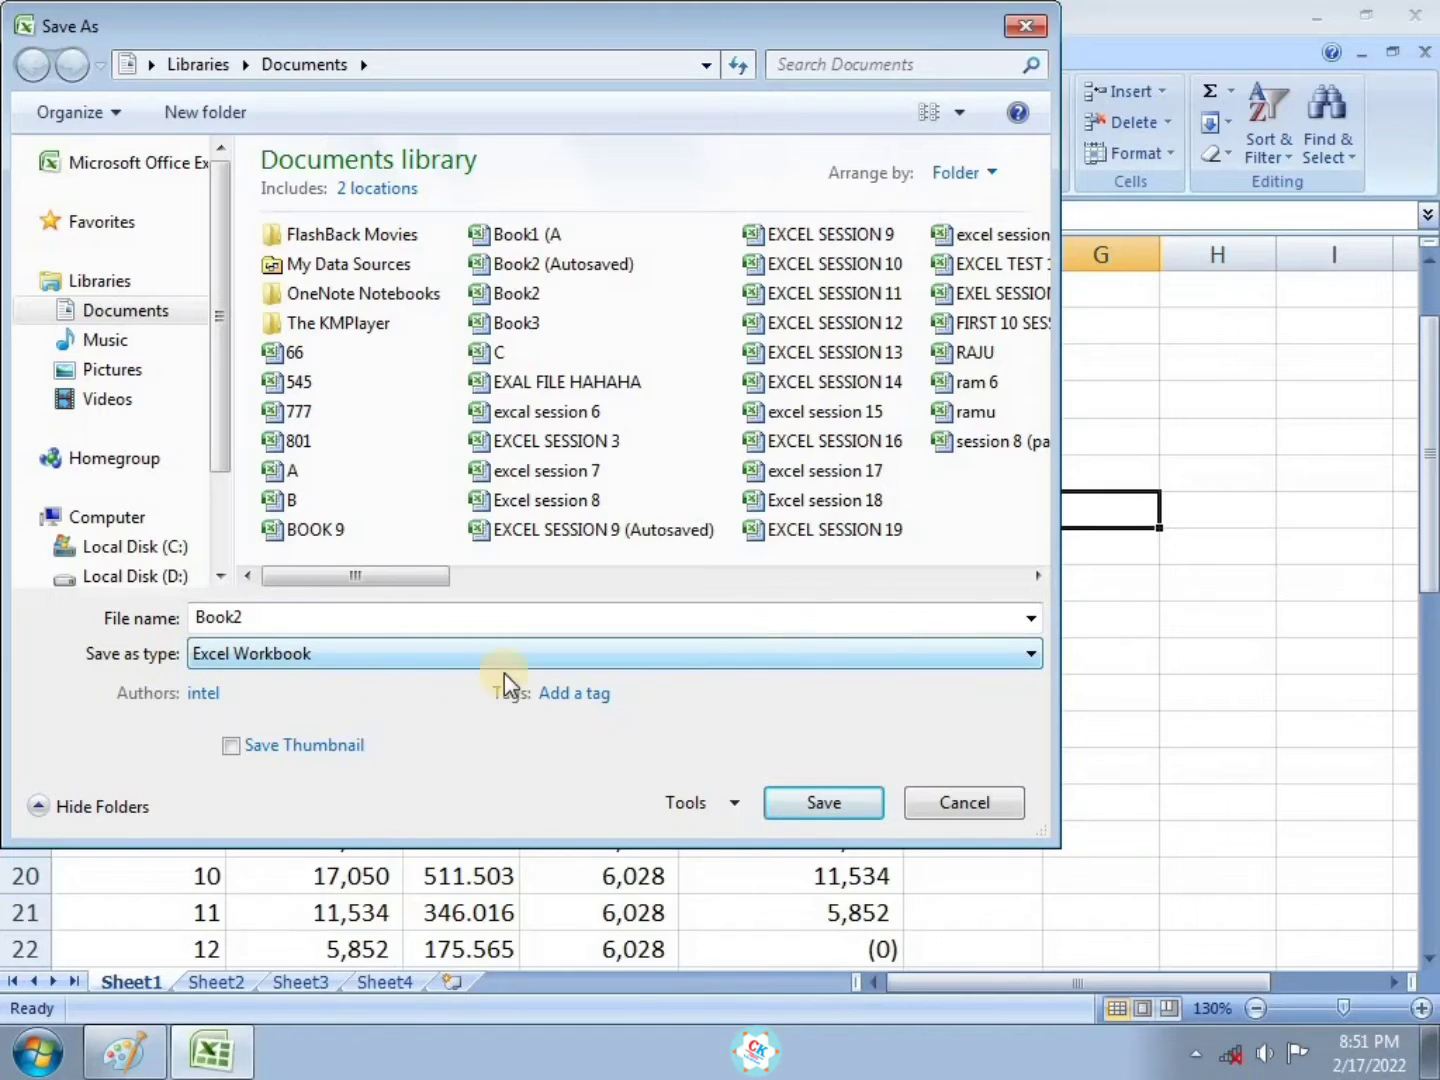
click(702, 662)
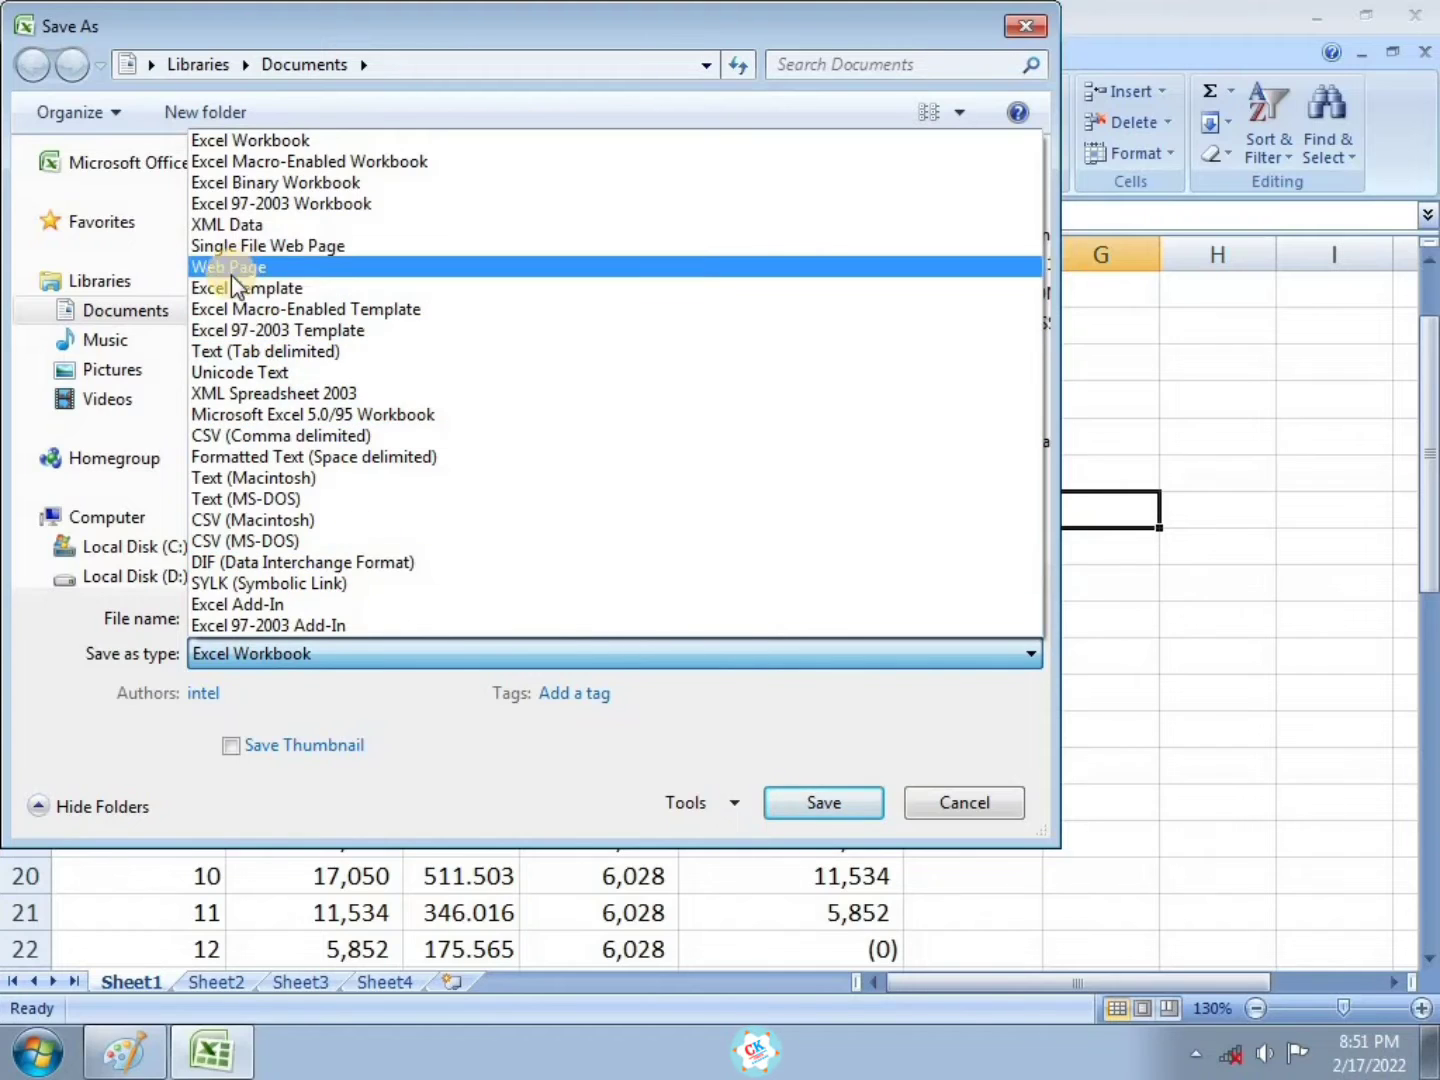
click(284, 288)
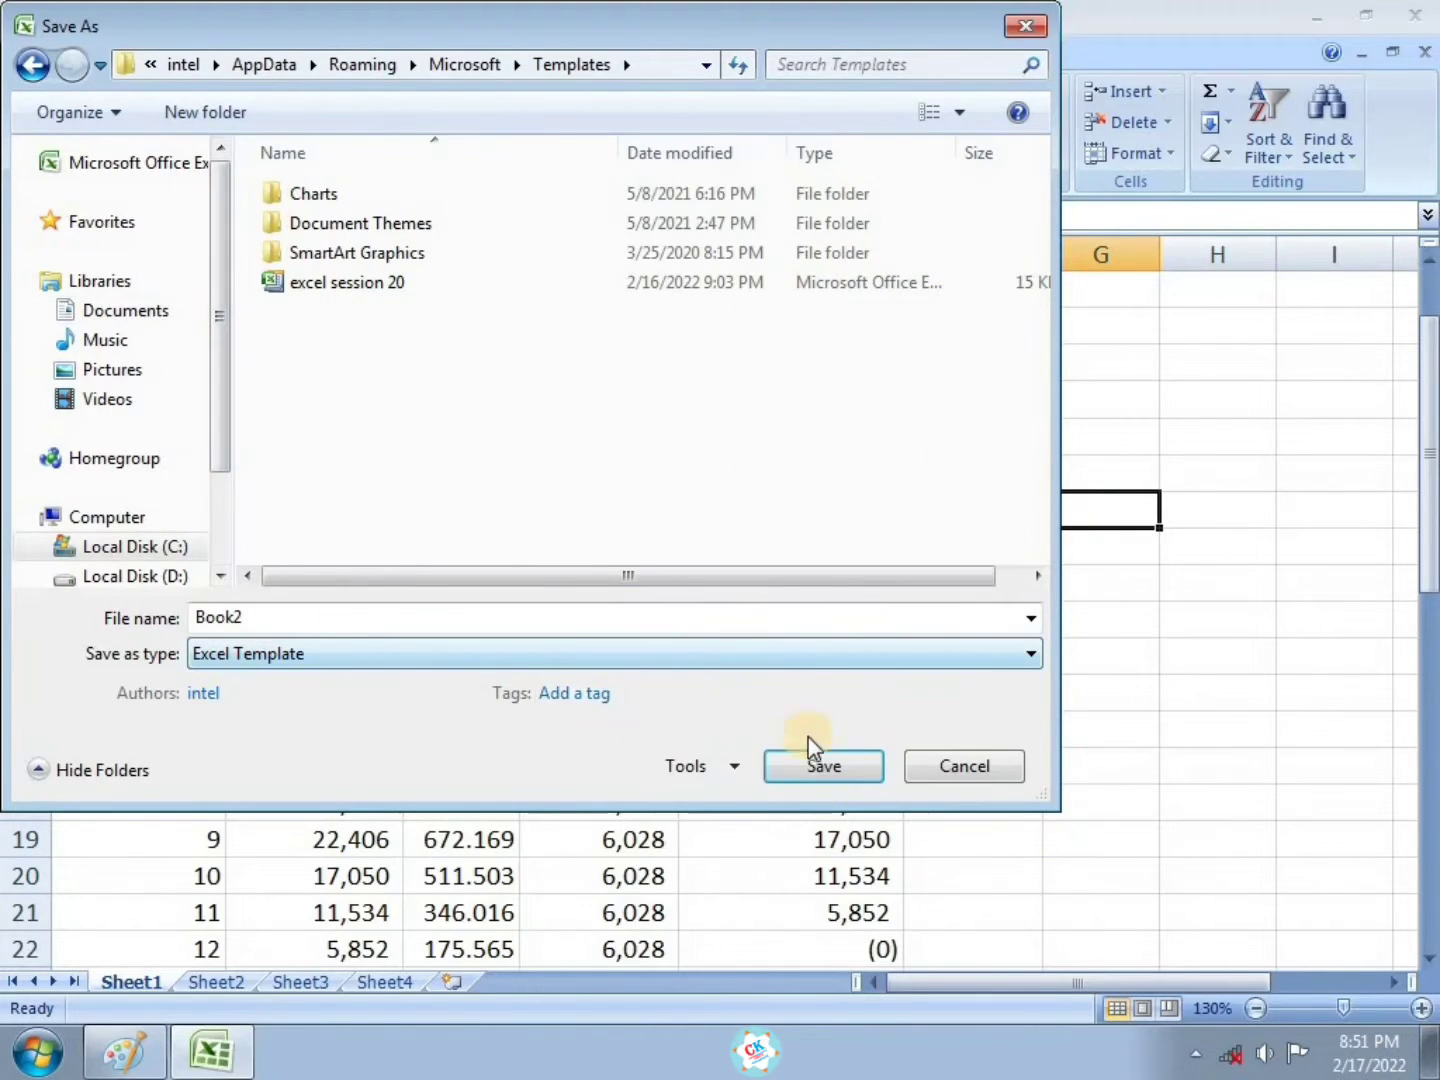
click(823, 766)
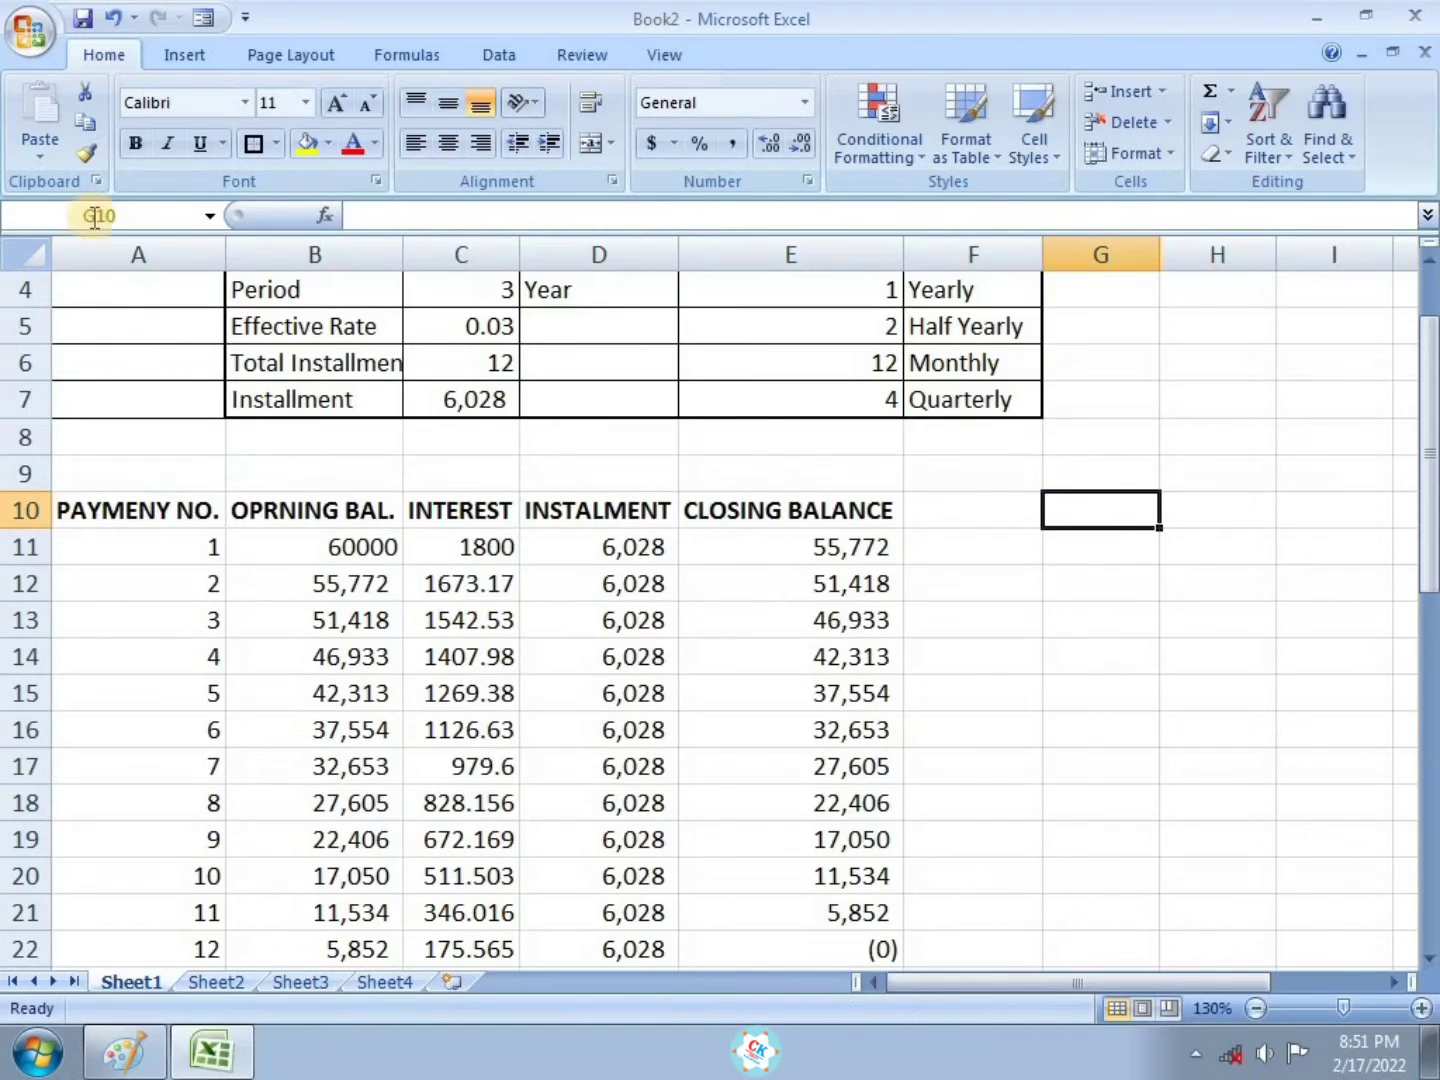
click(434, 236)
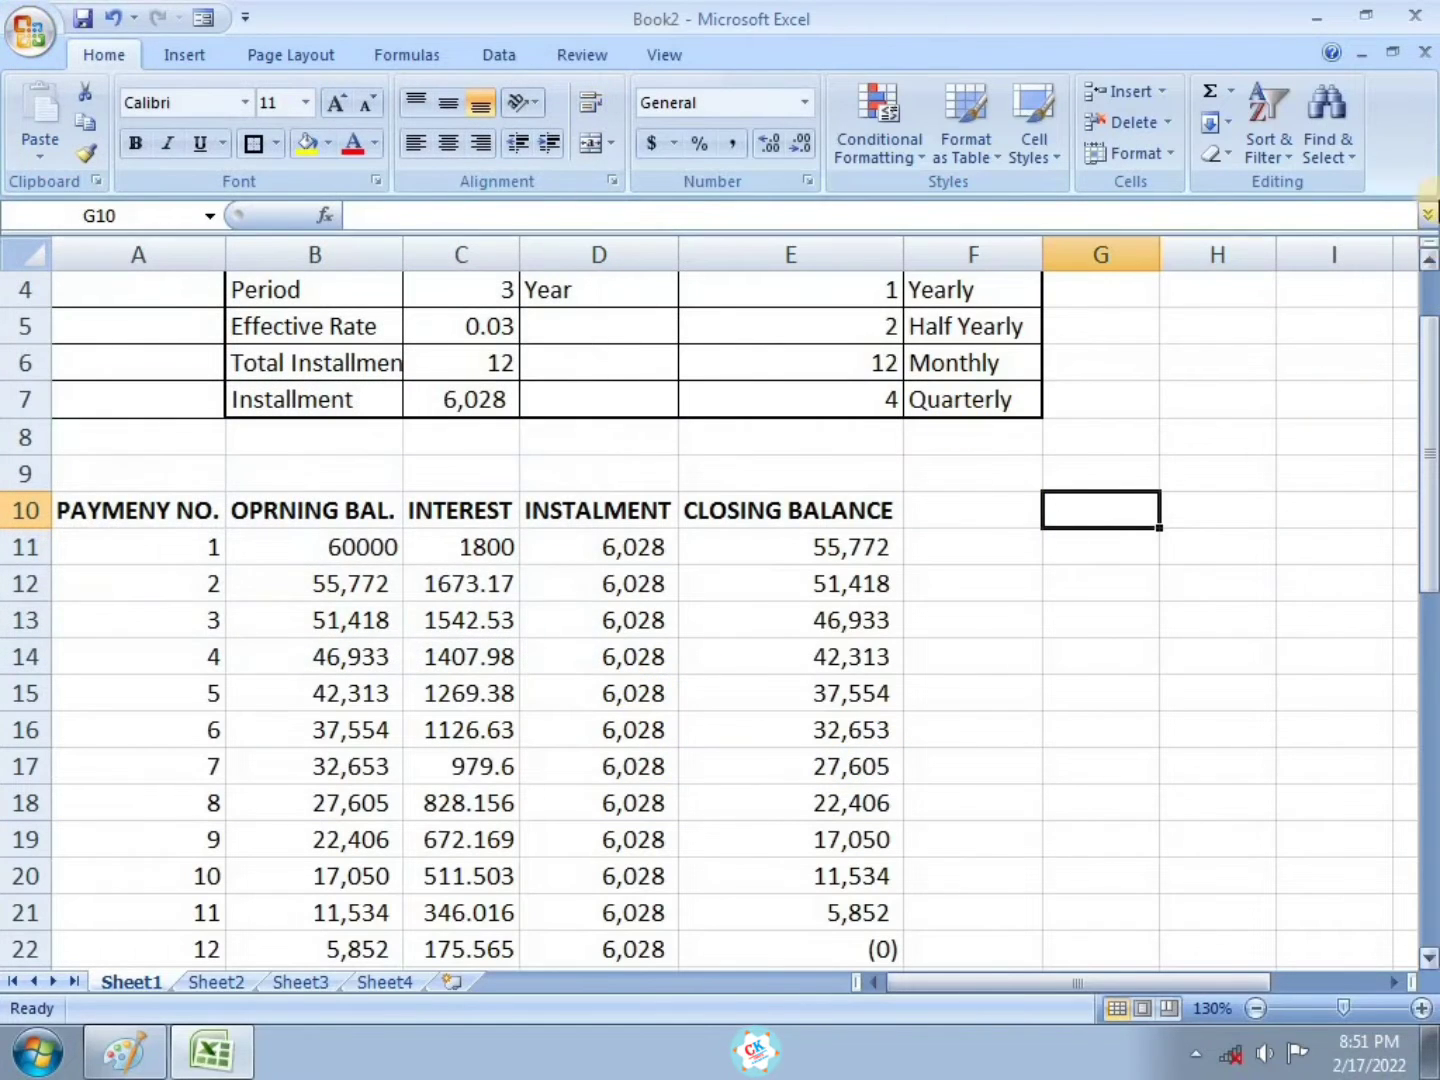
click(1426, 55)
Create a new workbook from the saved Book2 template
click(22, 28)
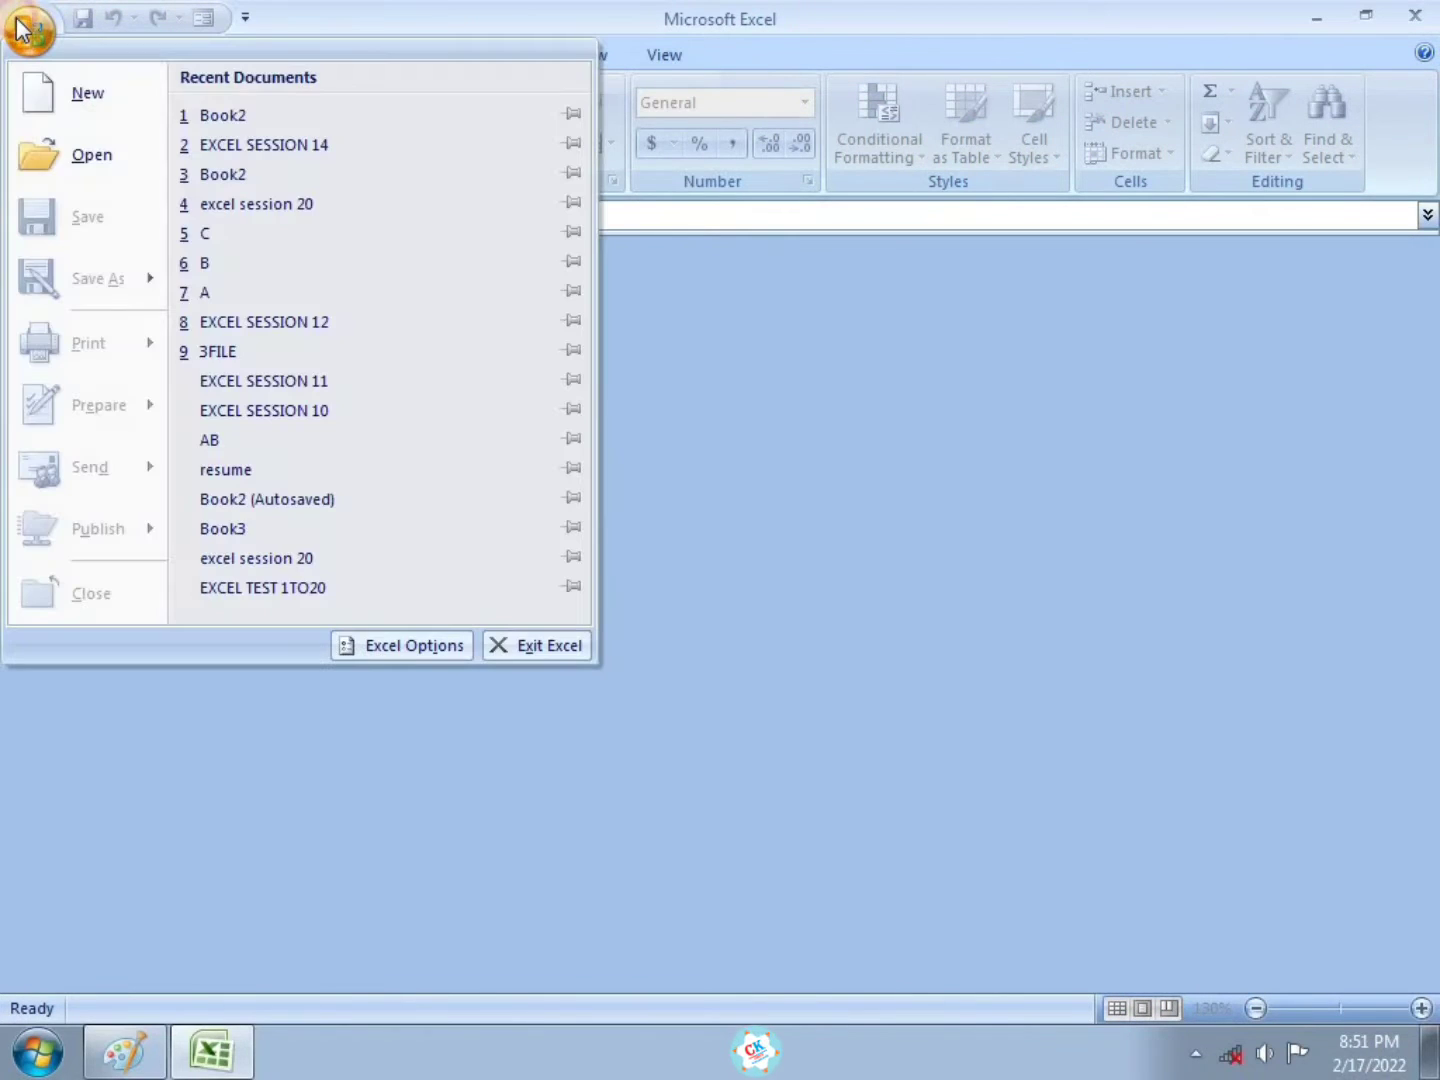
click(103, 101)
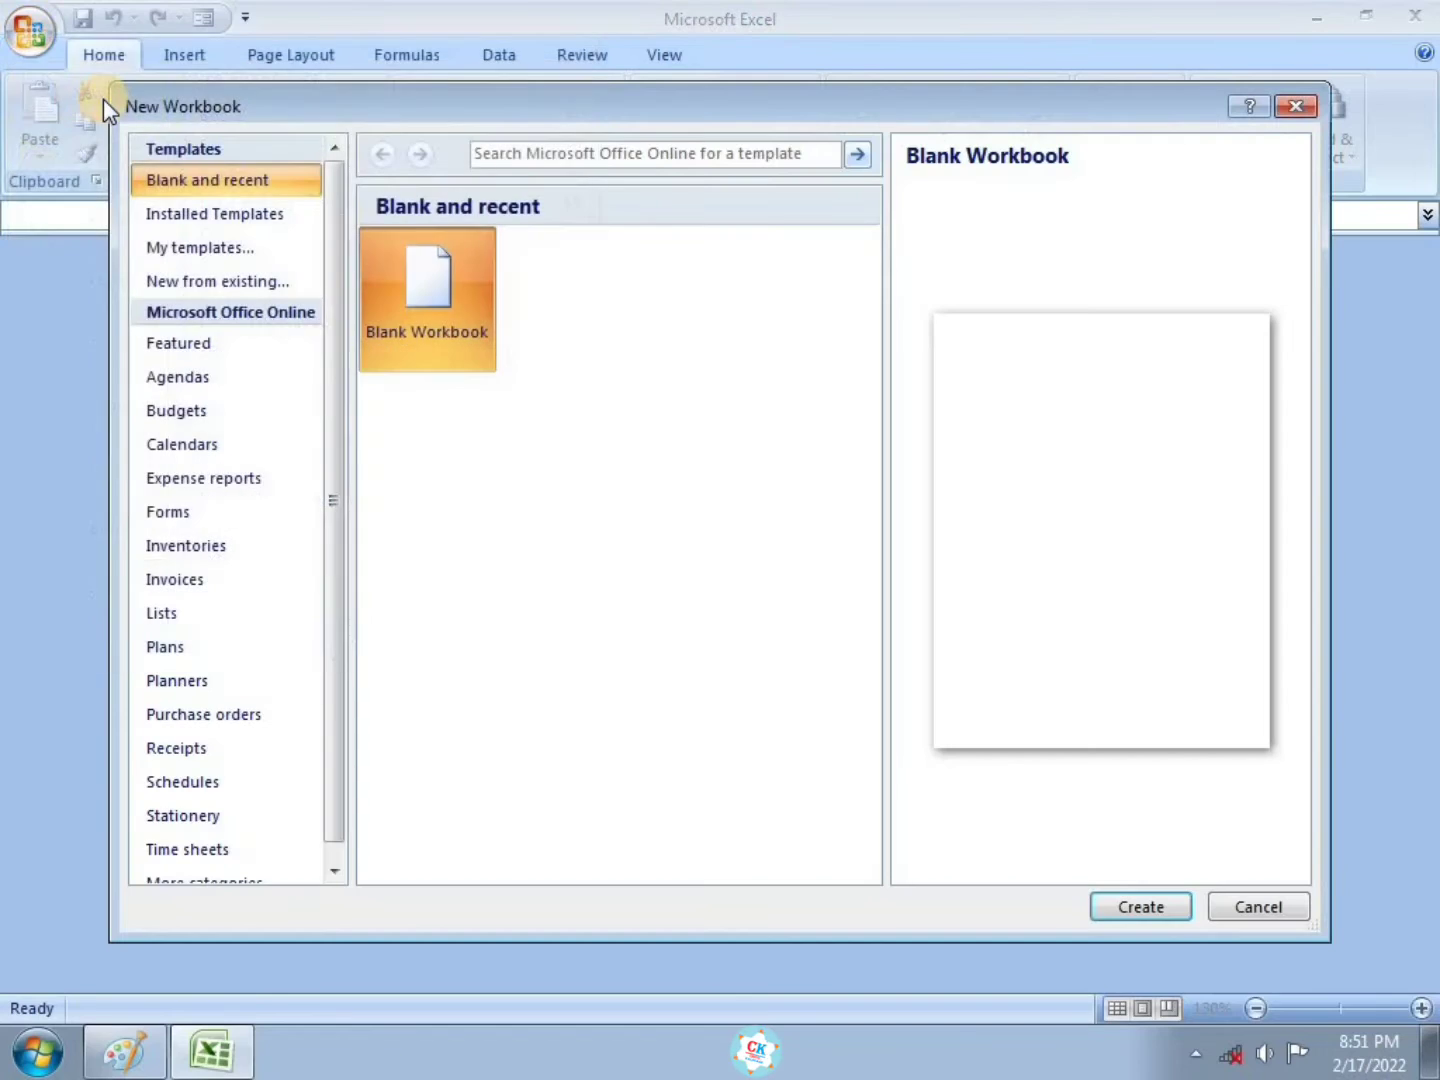
click(240, 212)
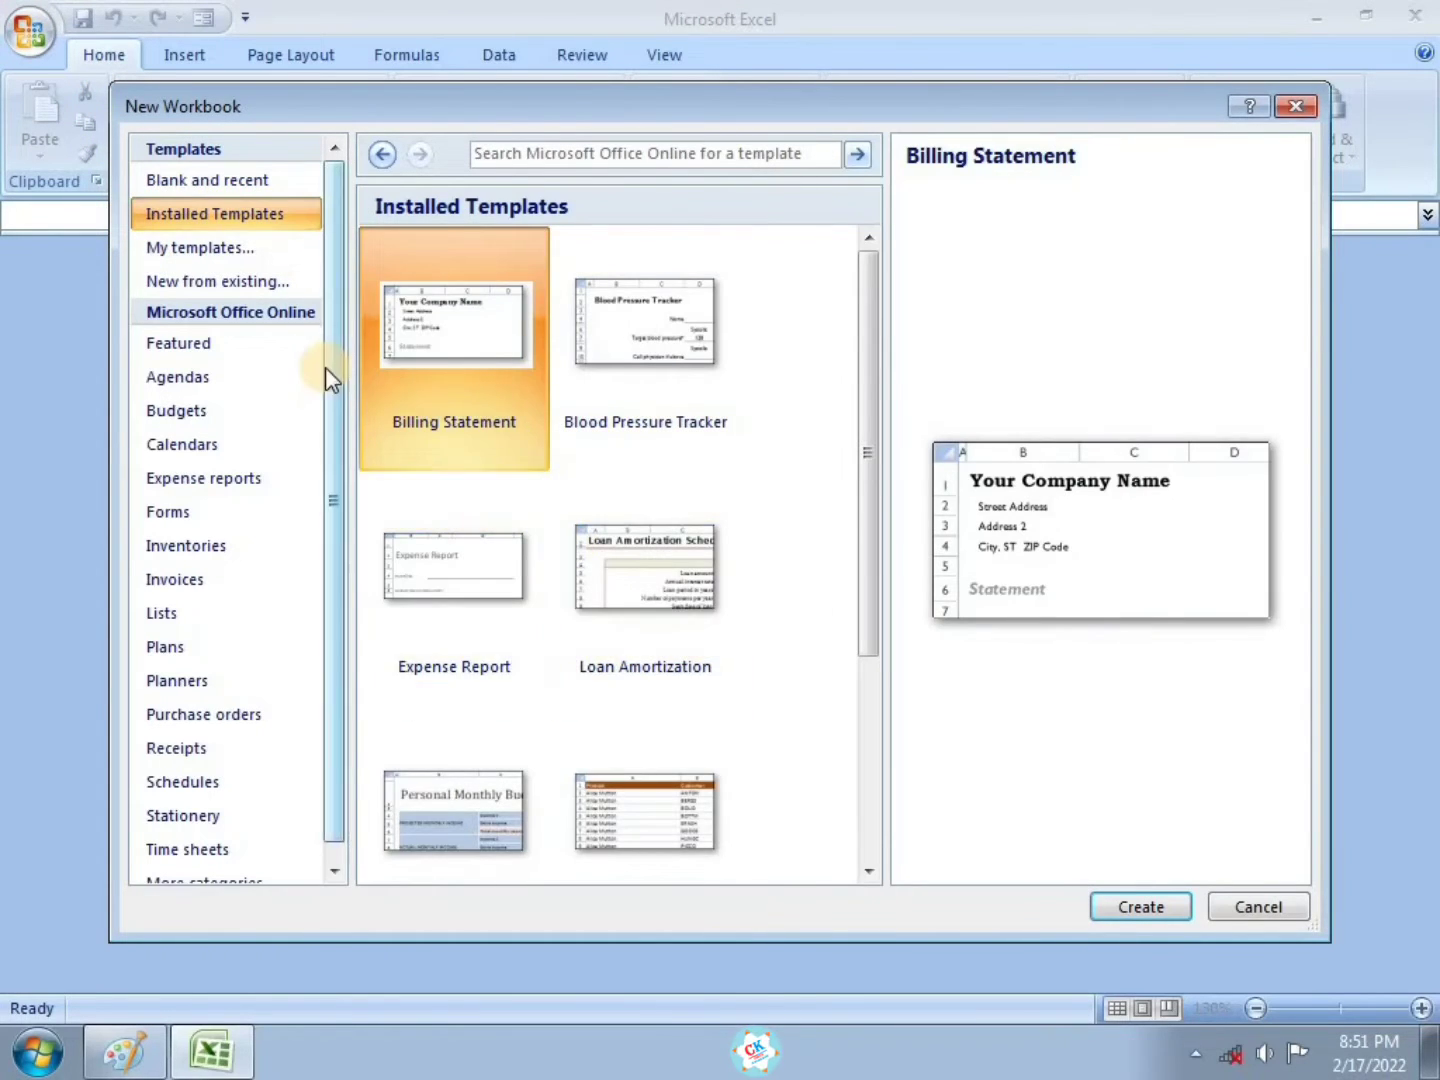
drag(346, 334, 369, 290)
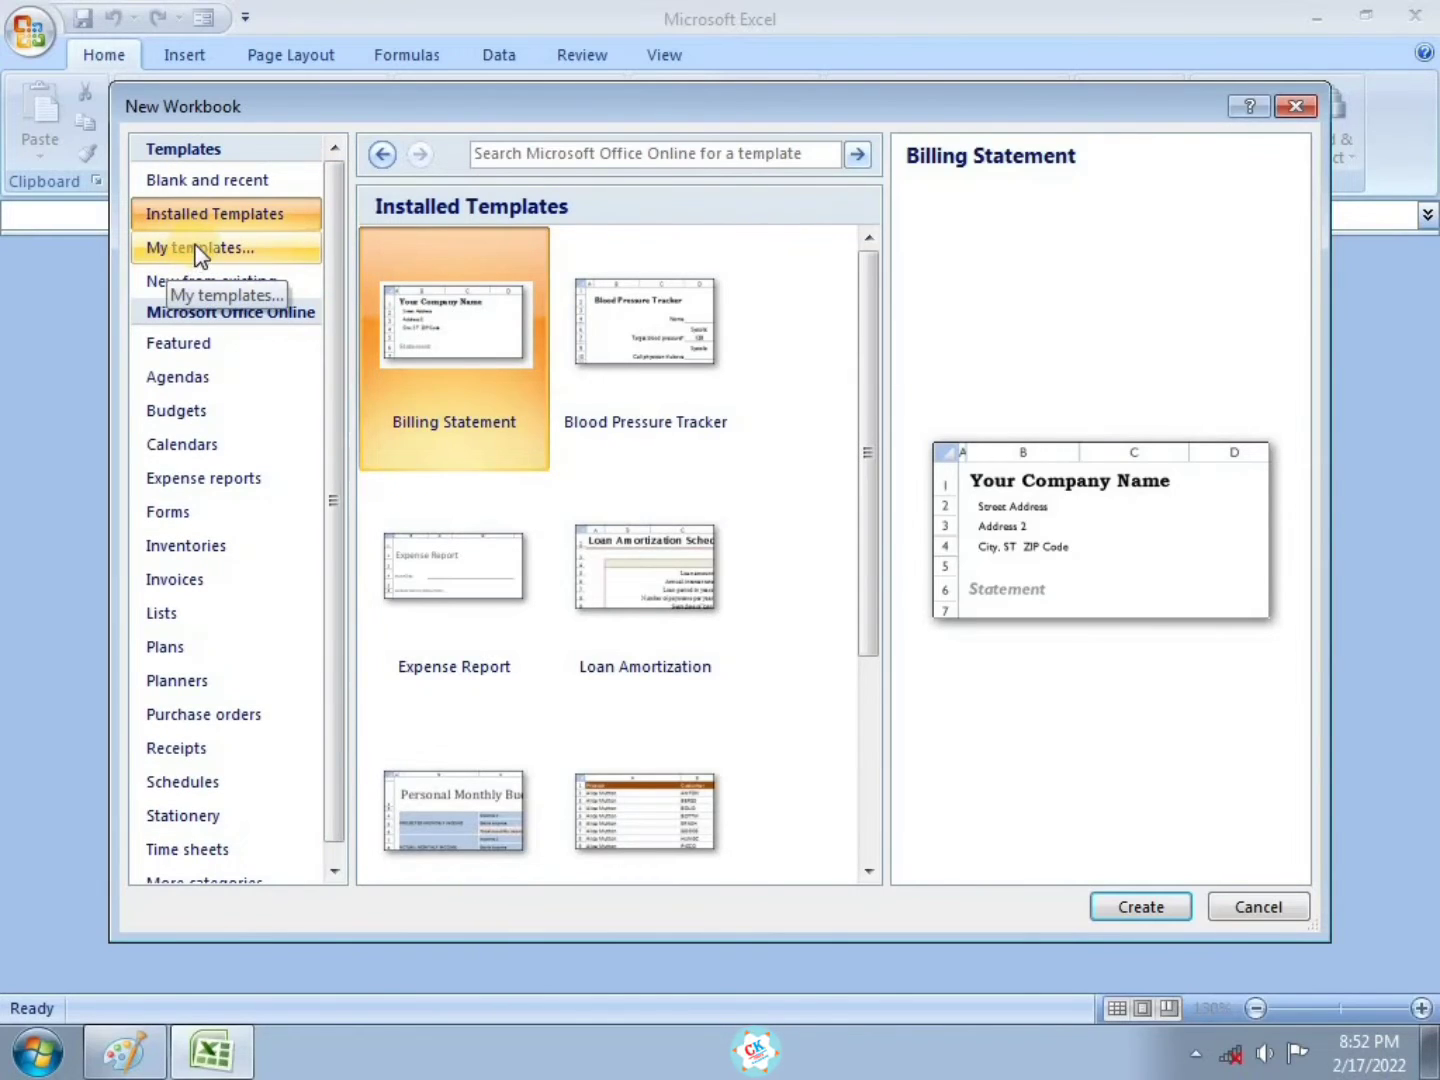
click(224, 250)
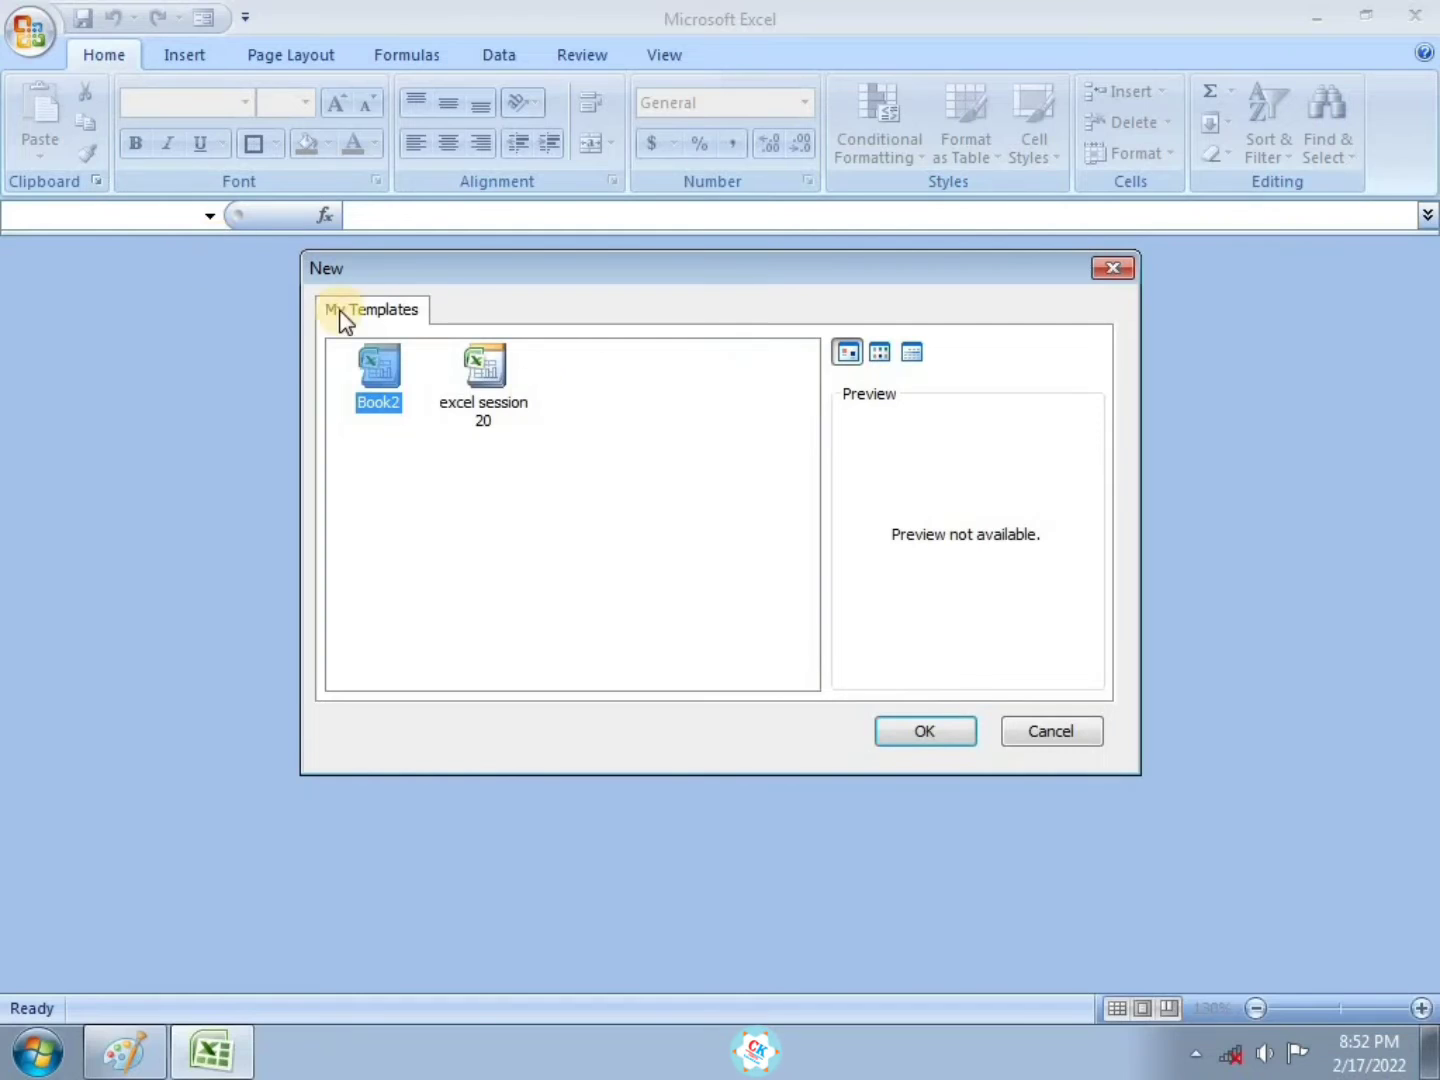
click(383, 371)
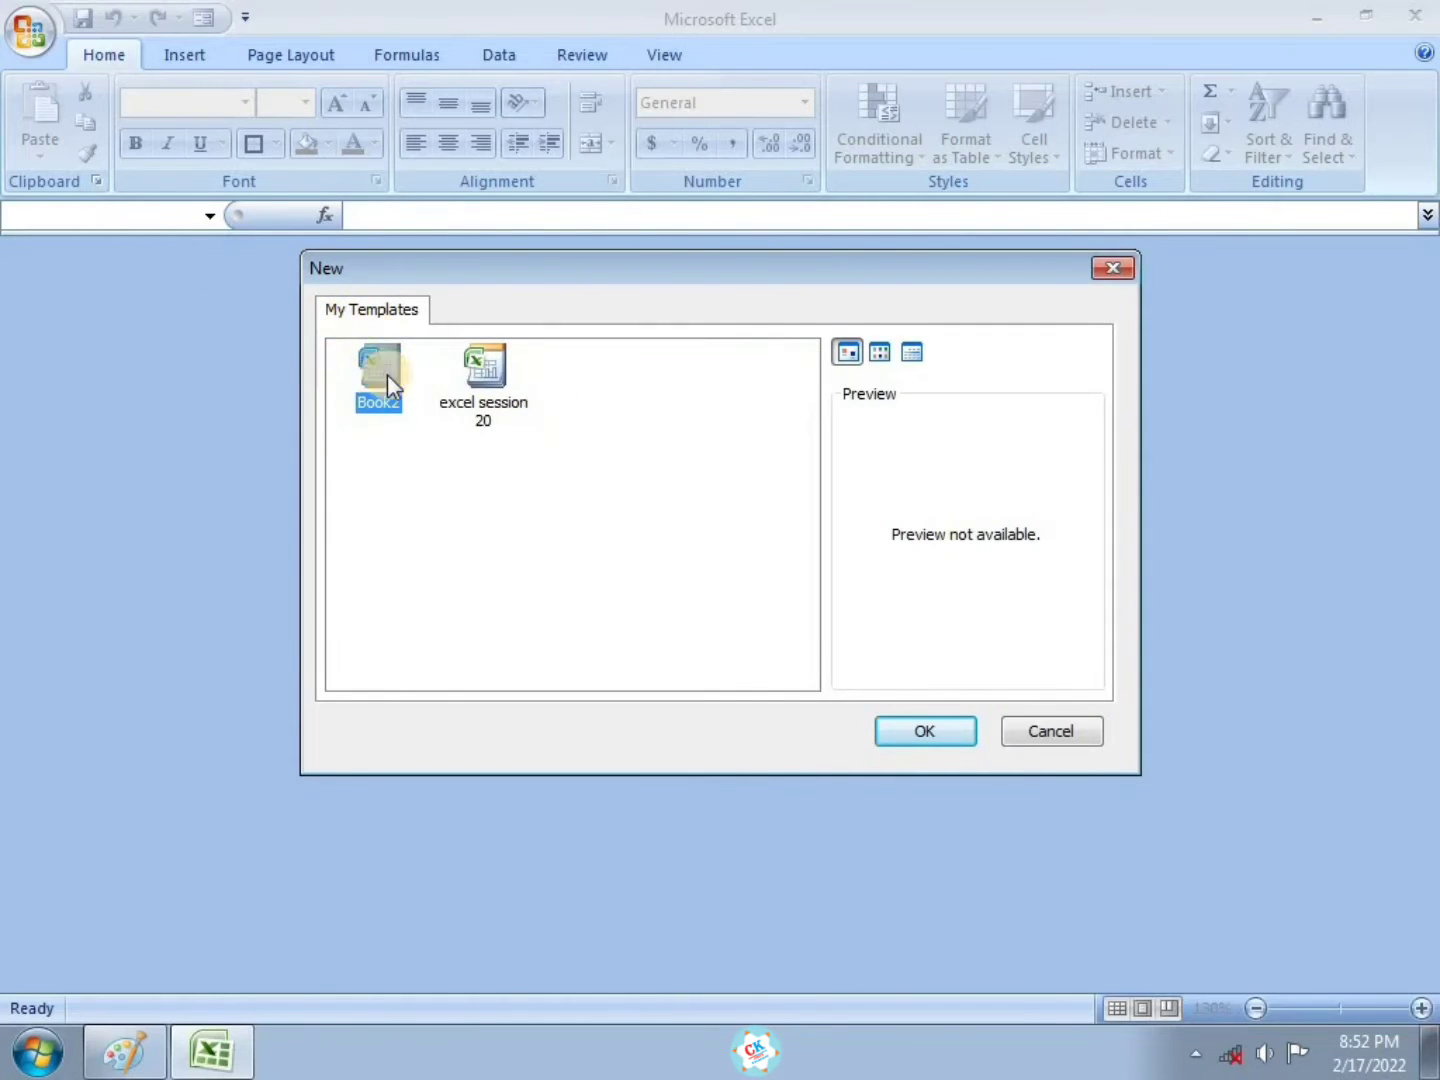
click(931, 731)
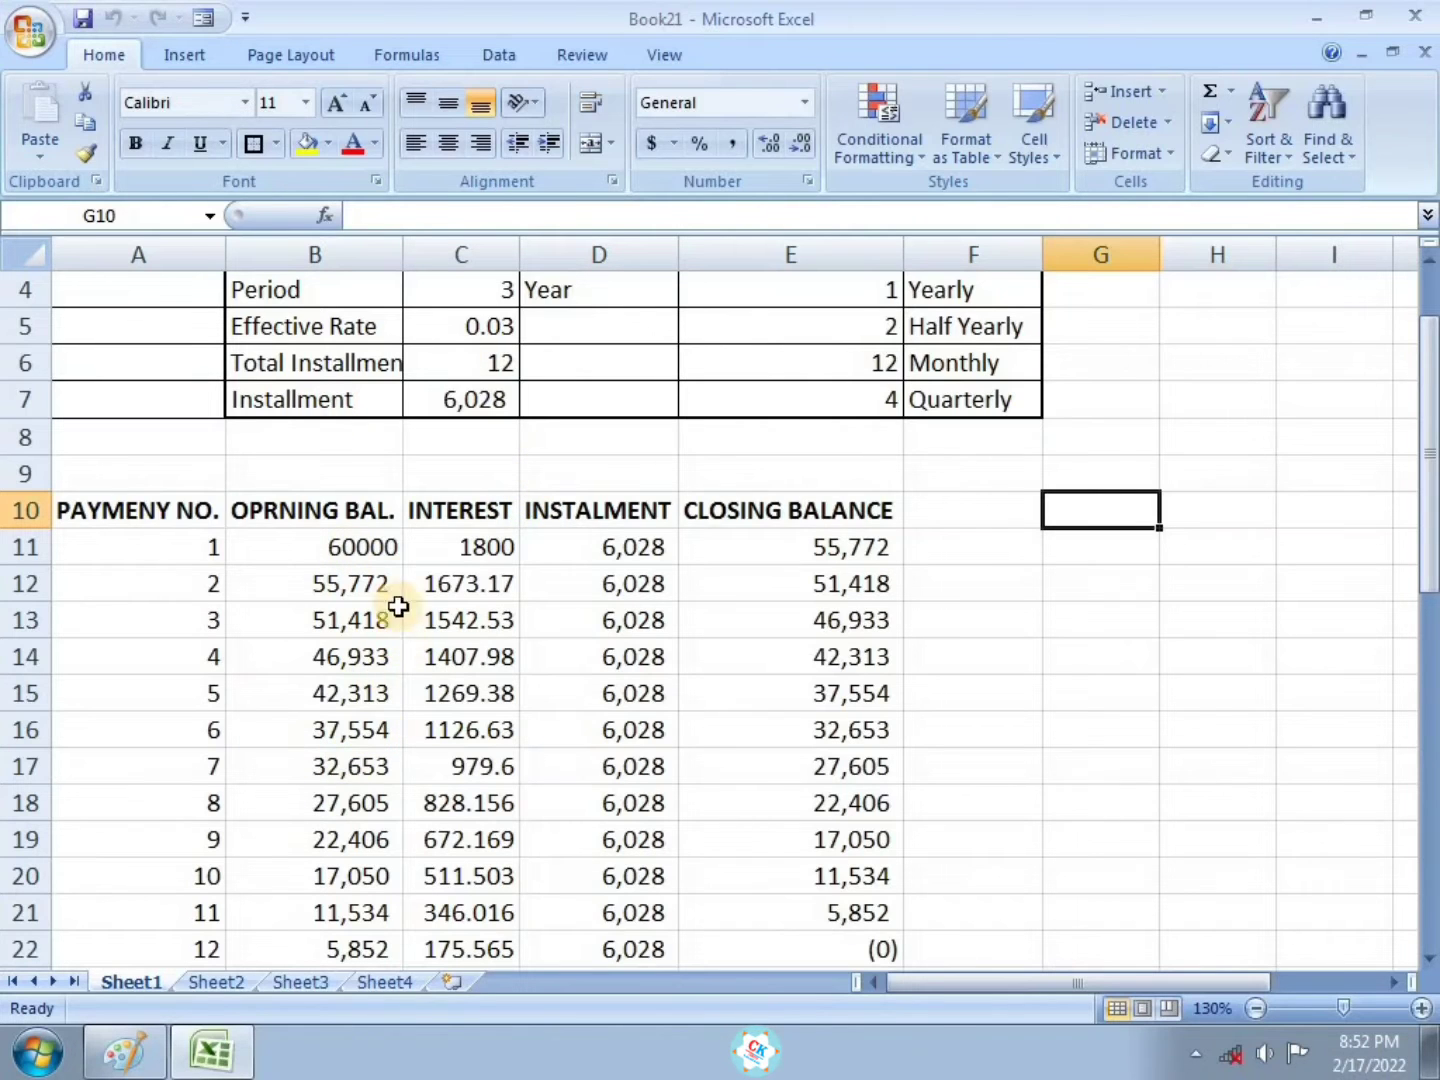
Switch to Paint and review the exercise's payment table and the instruction to split the loan sheet headings
click(156, 1067)
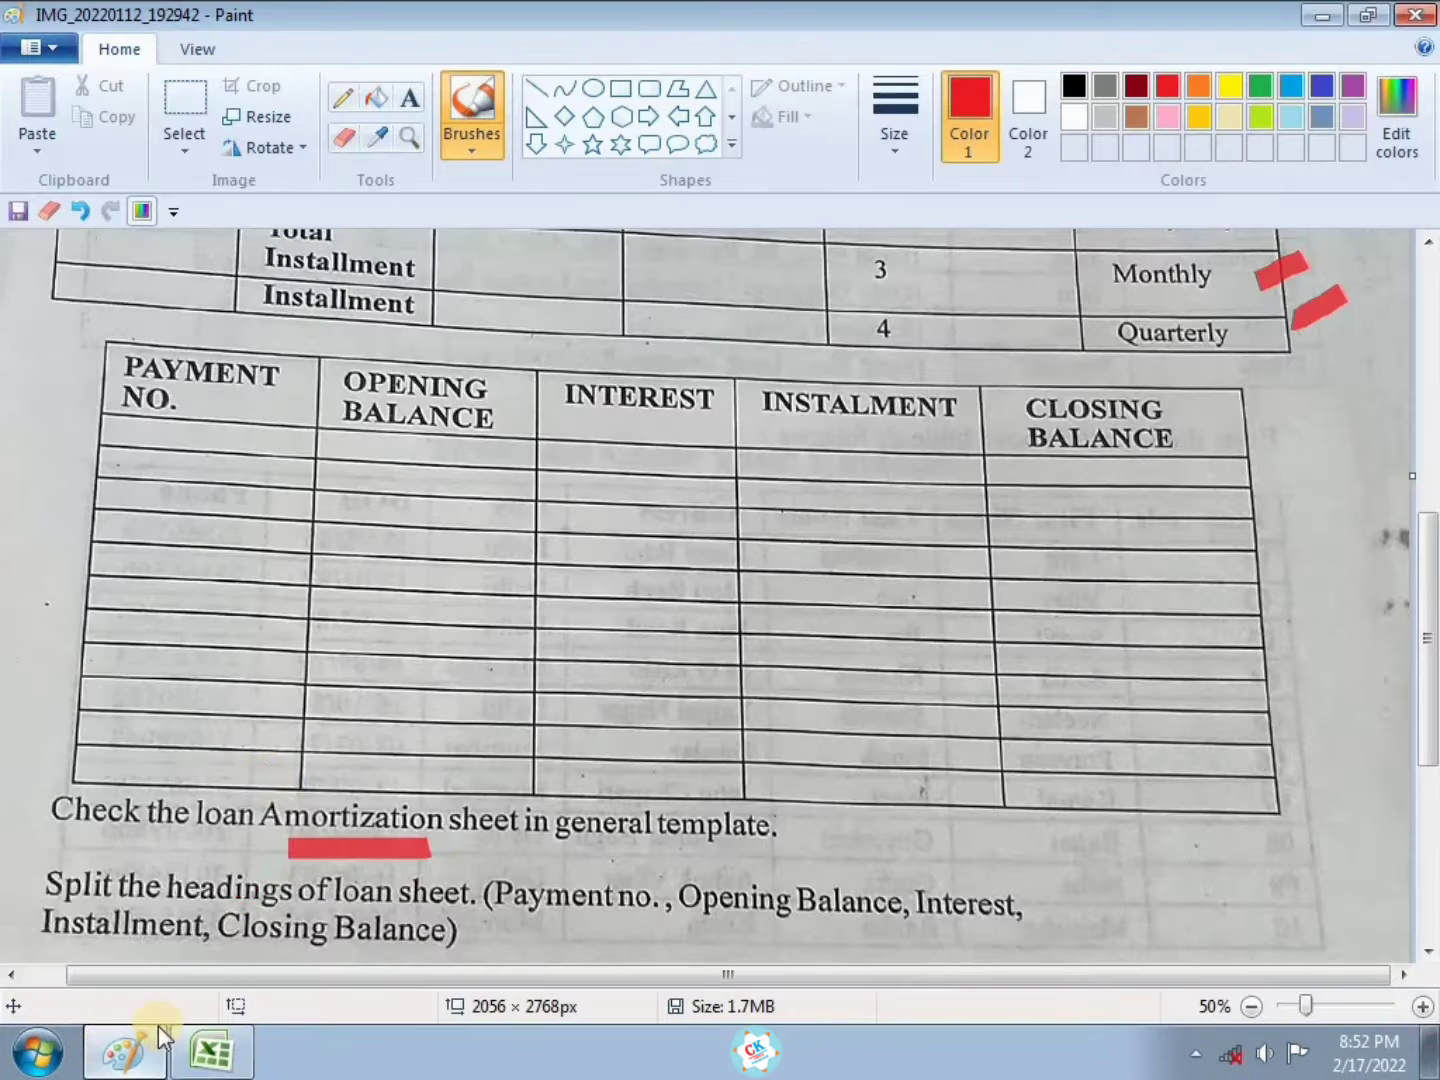
scroll(22, 537, down, 3)
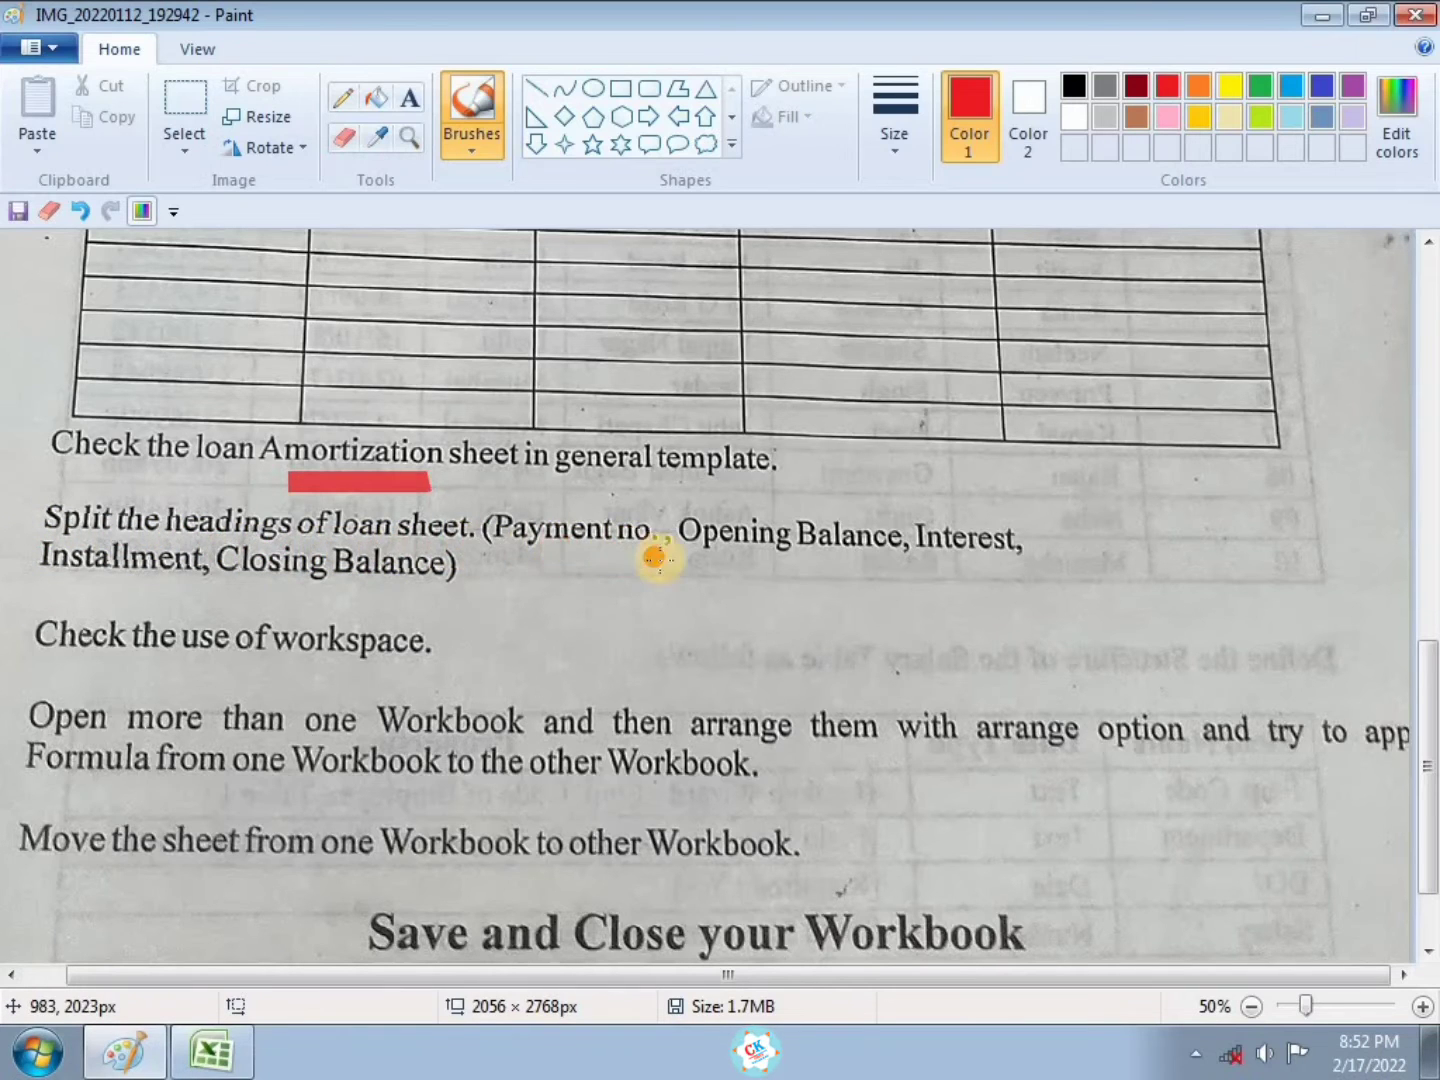
scroll(491, 575, up, 3)
click(411, 543)
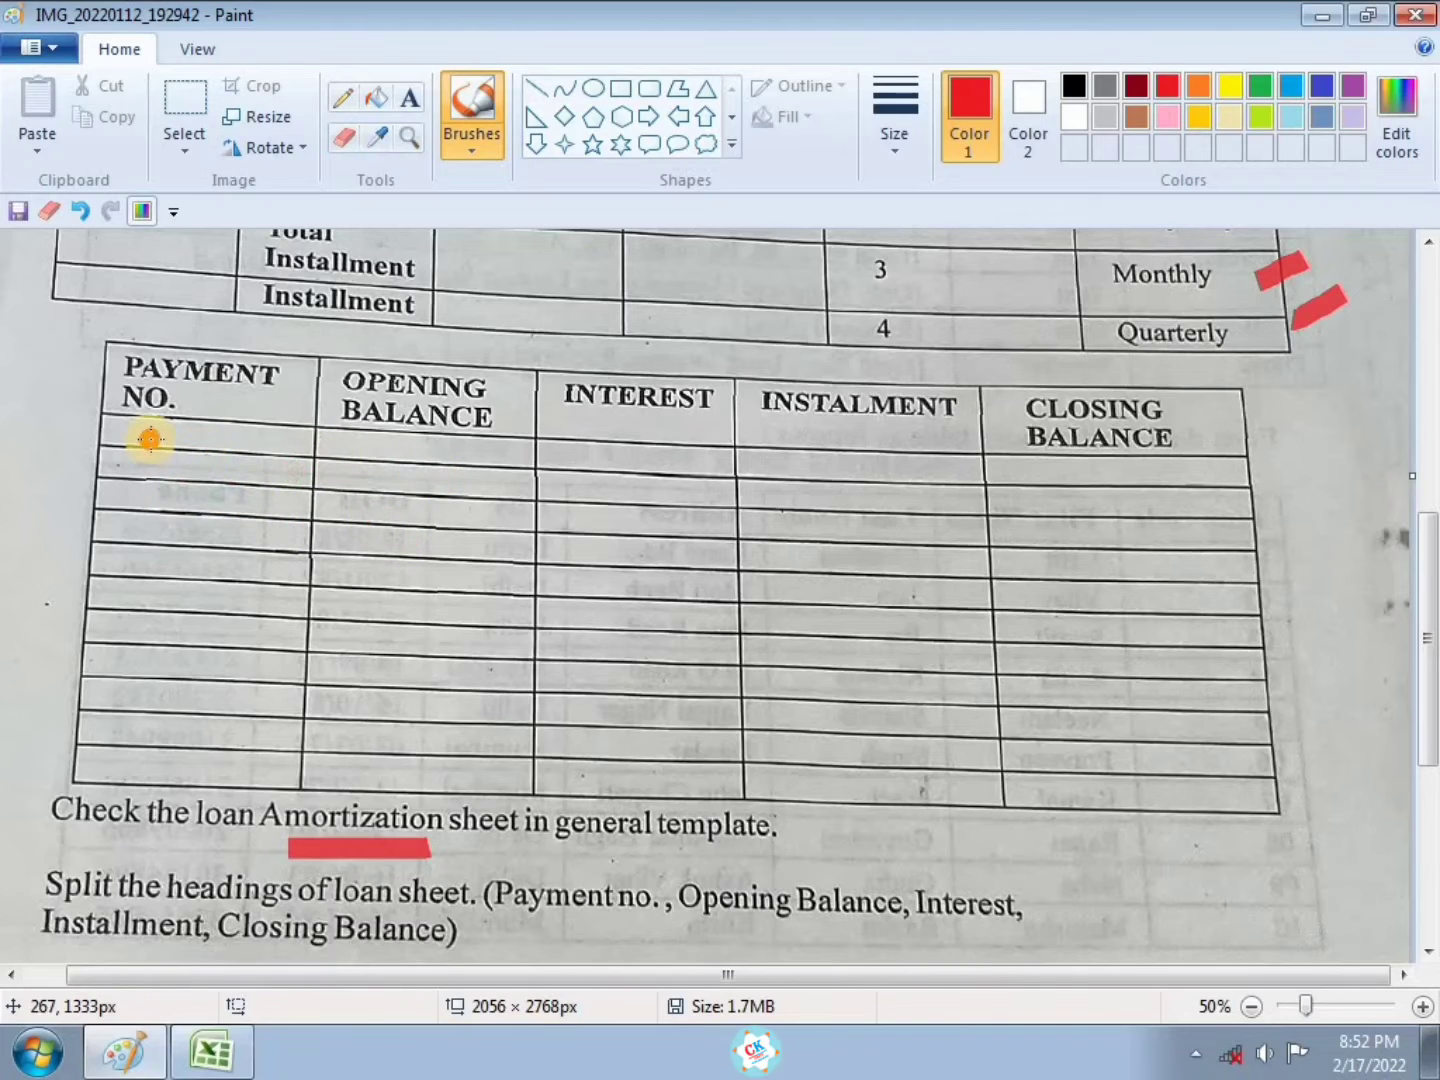
drag(149, 438, 1240, 732)
key(ctrl+z)
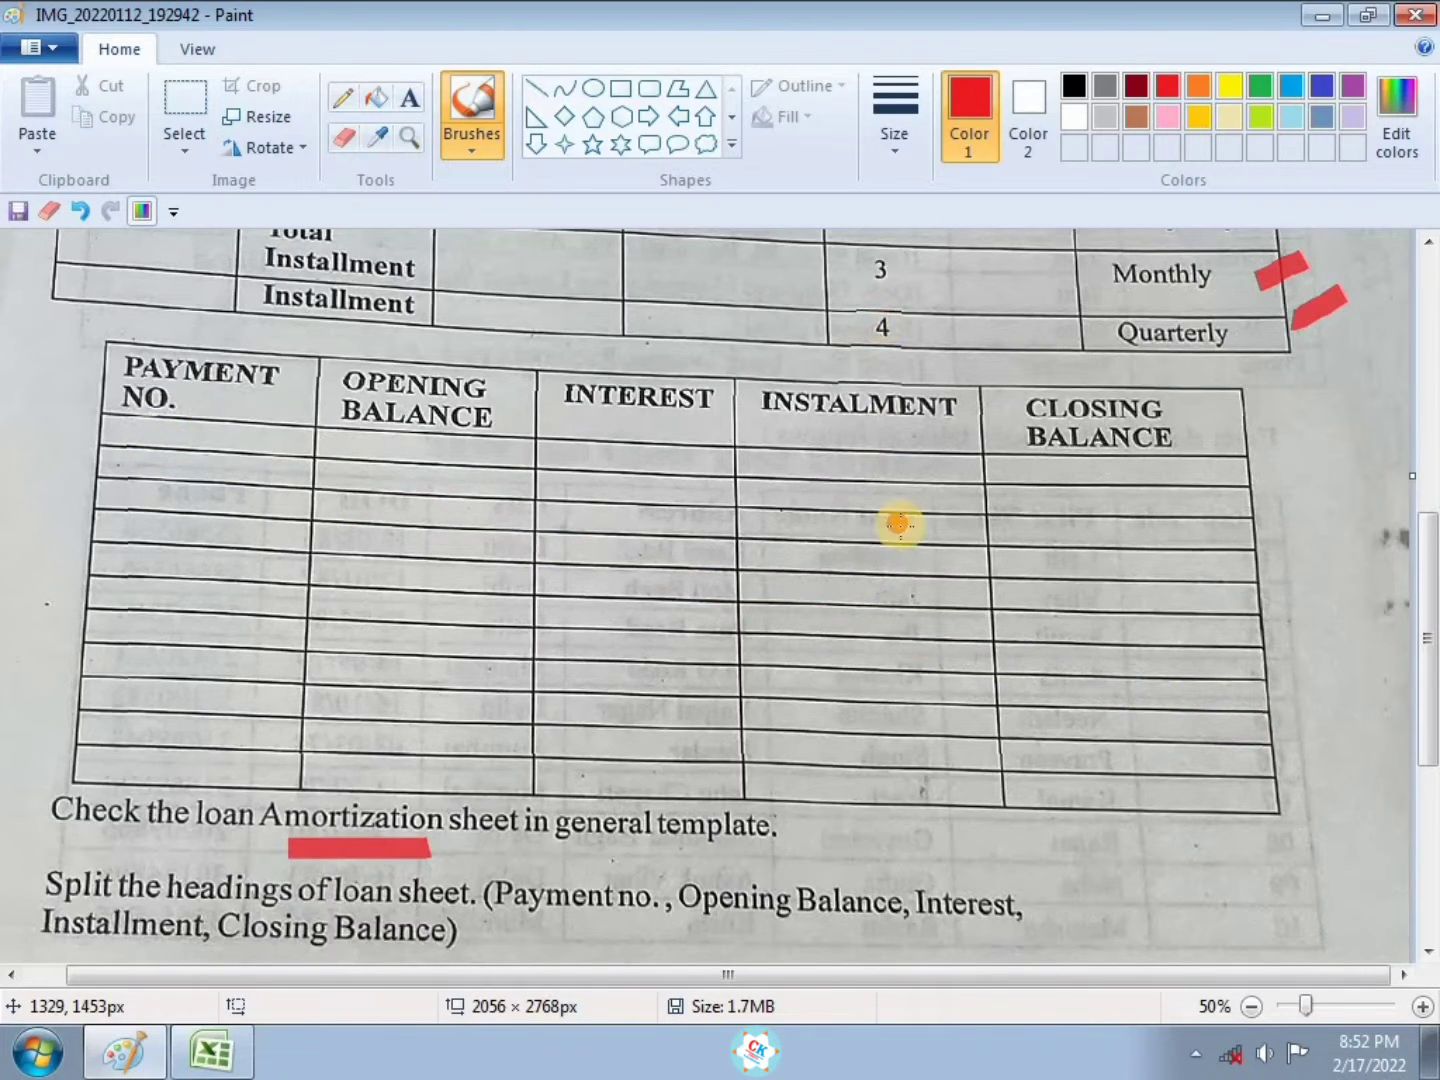
Switch back to Excel and select the payment table's heading cells A10:E10
click(210, 1052)
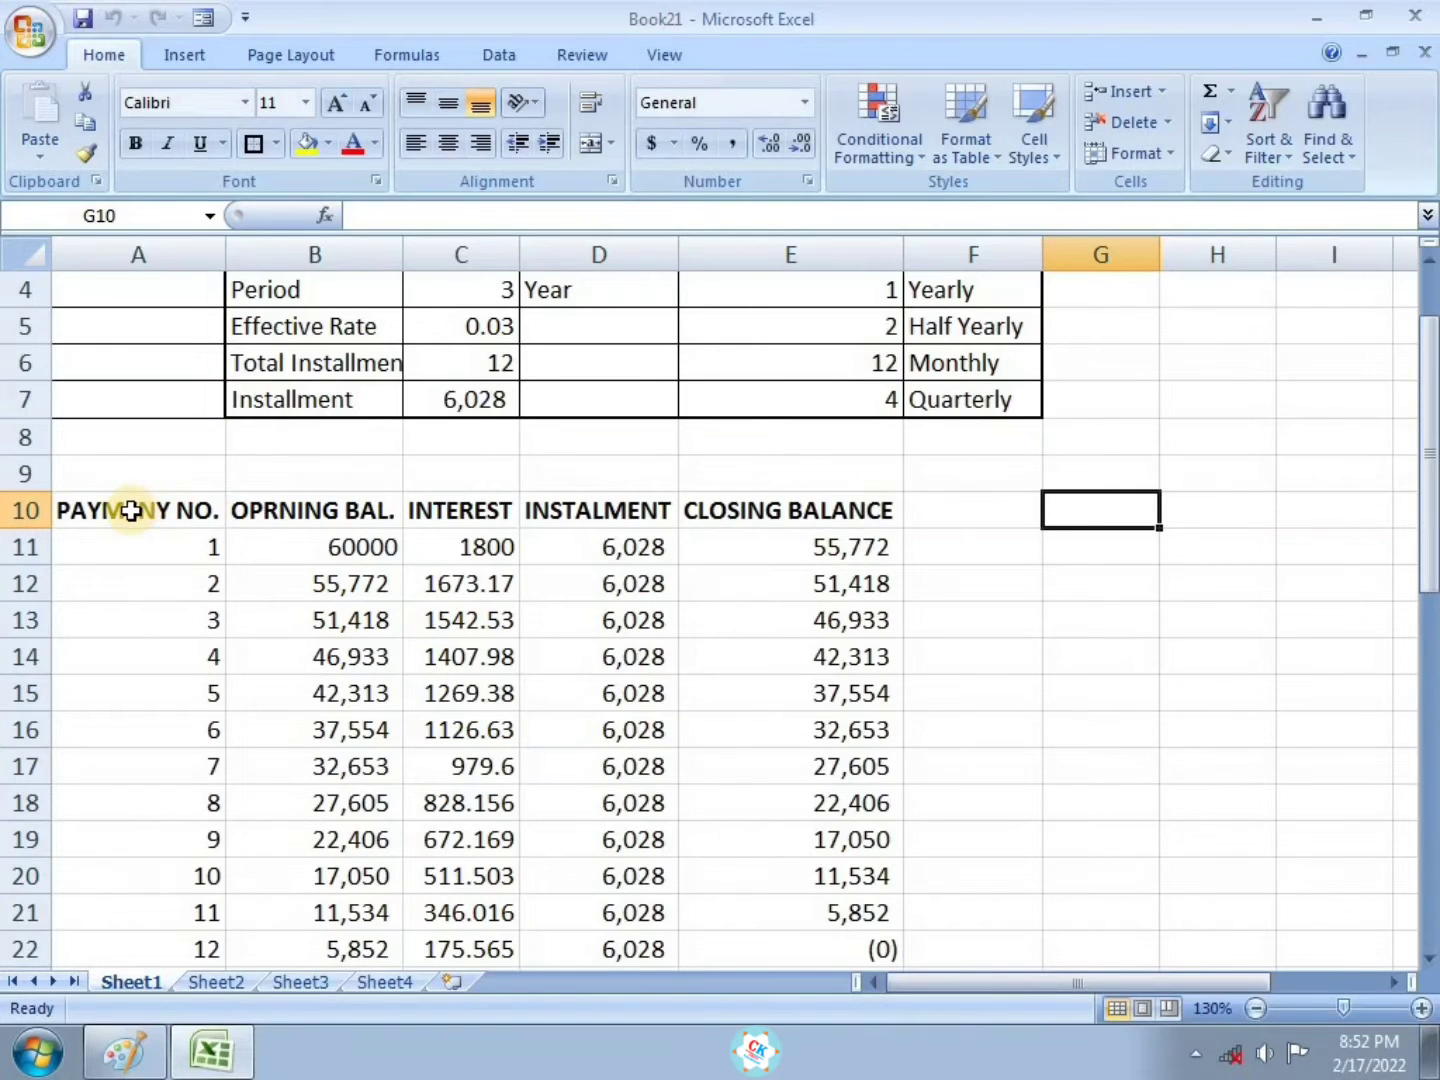
drag(130, 511, 781, 509)
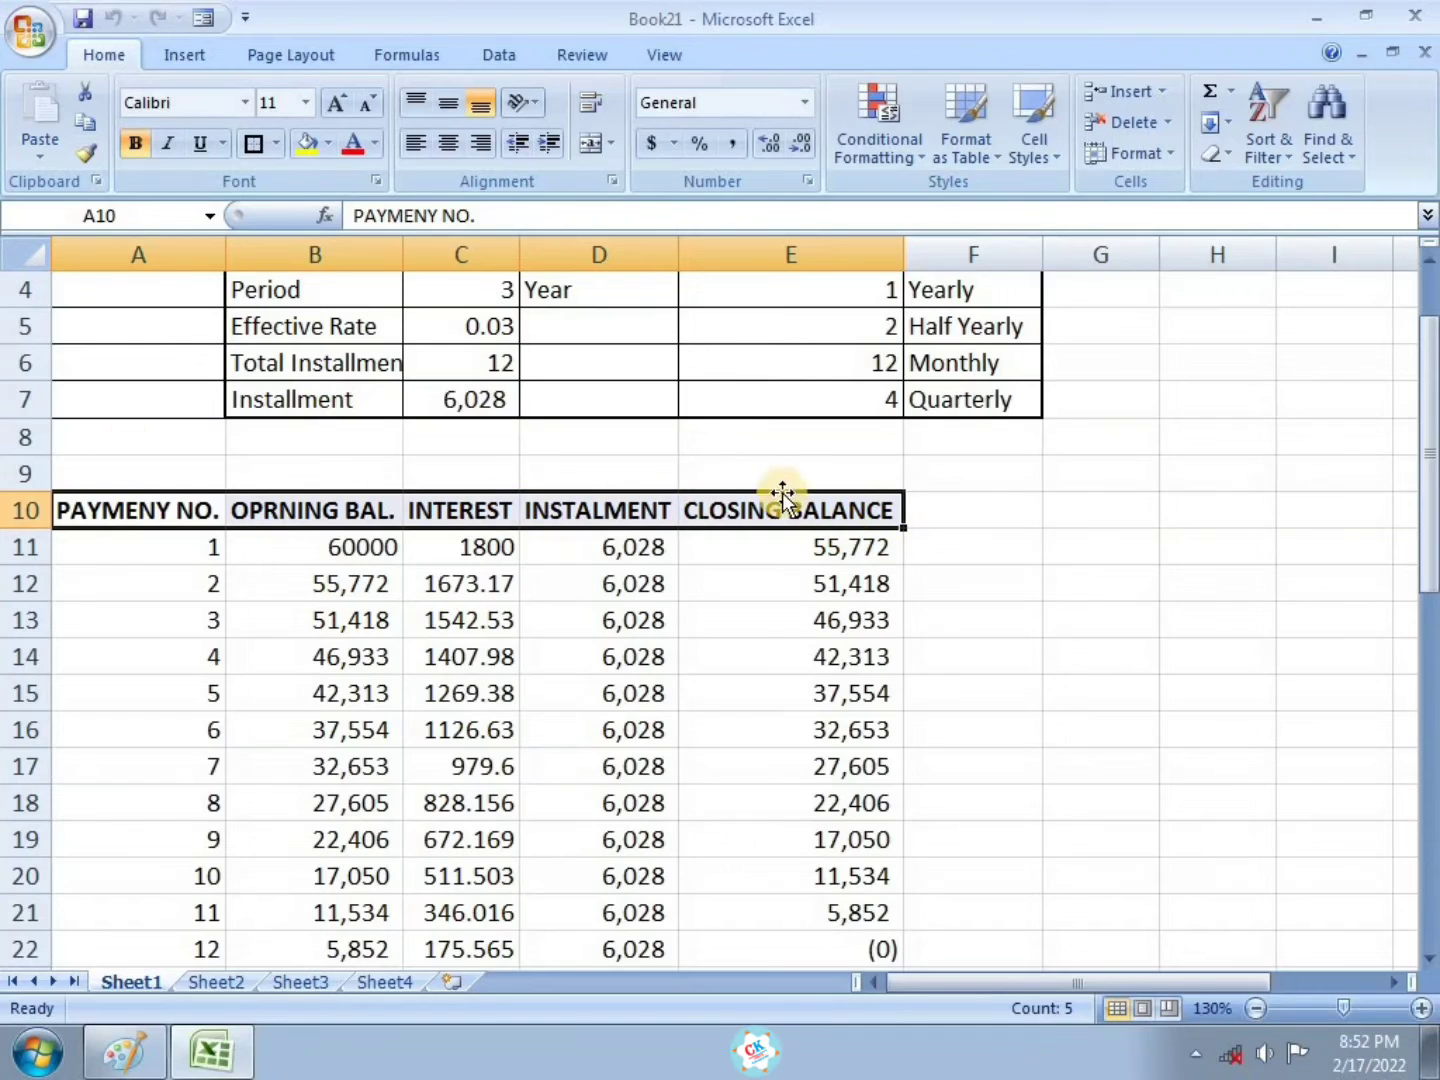
click(1038, 530)
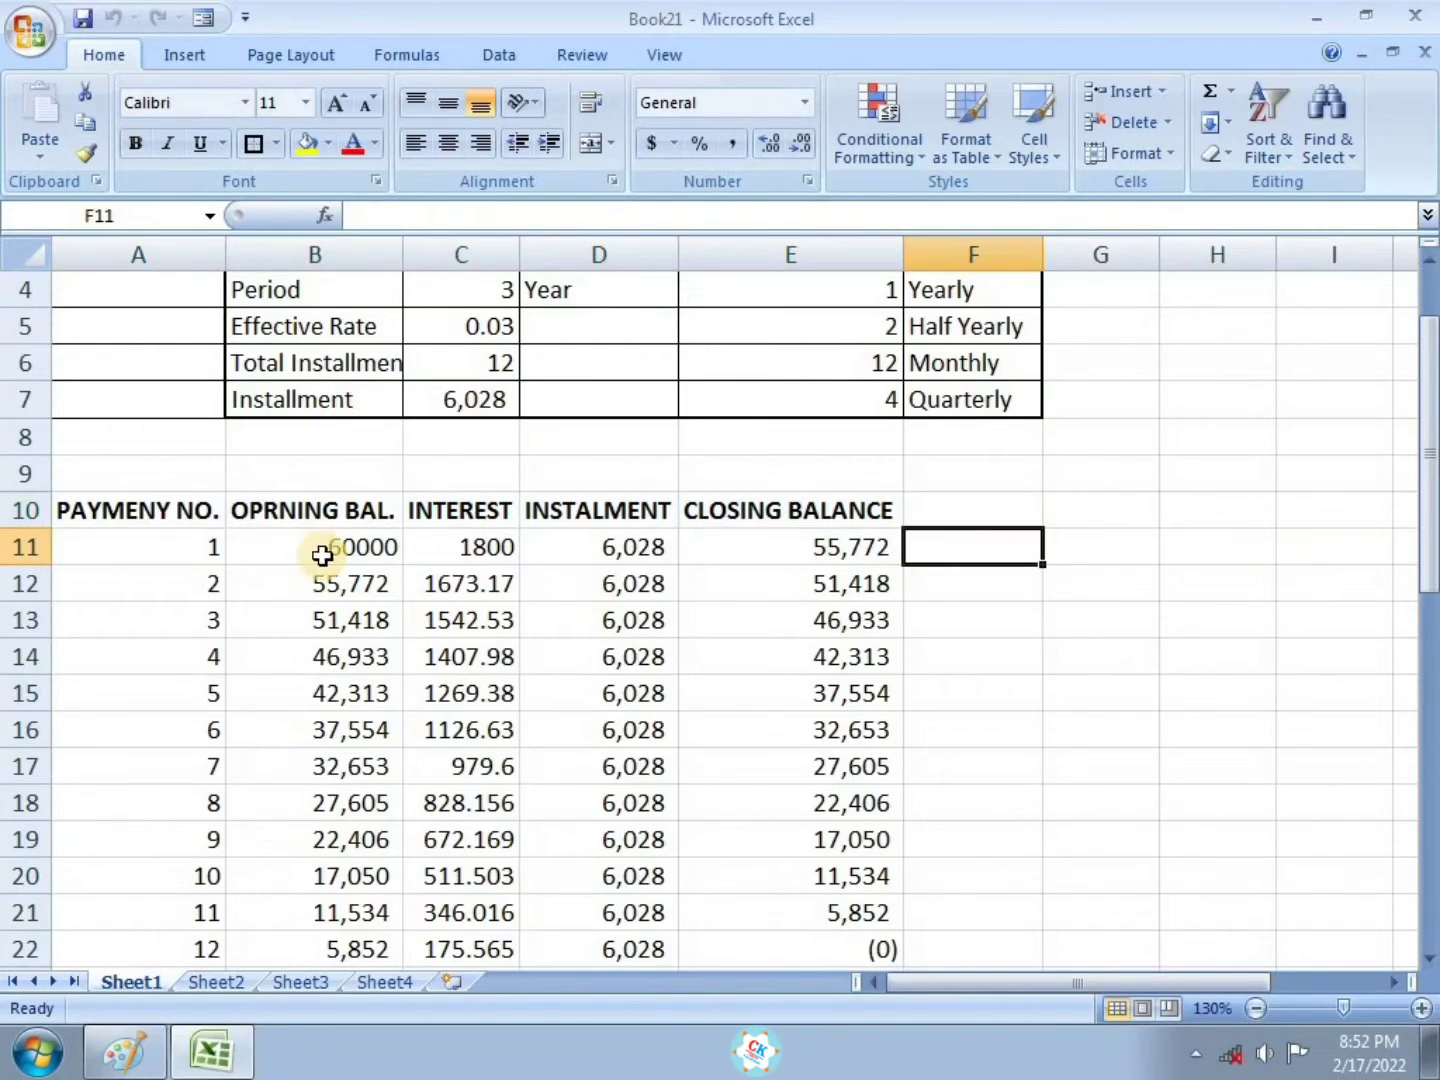
drag(120, 505, 777, 507)
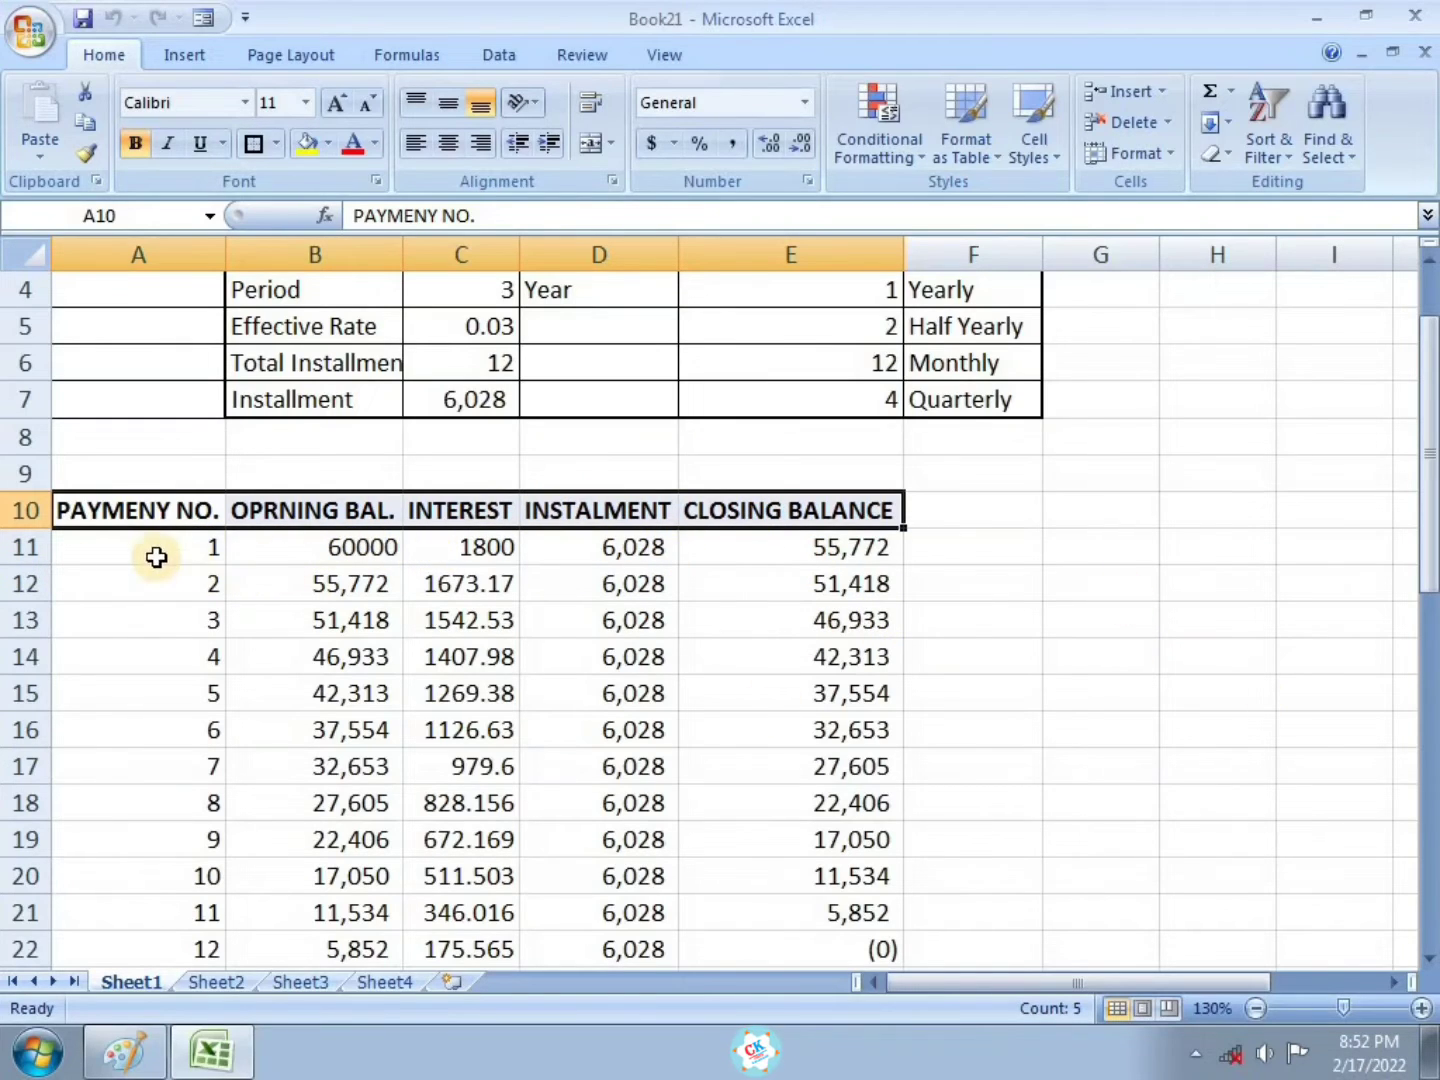
Insert an entire blank row at row 11, between the table headings and the first payment
drag(145, 548, 746, 556)
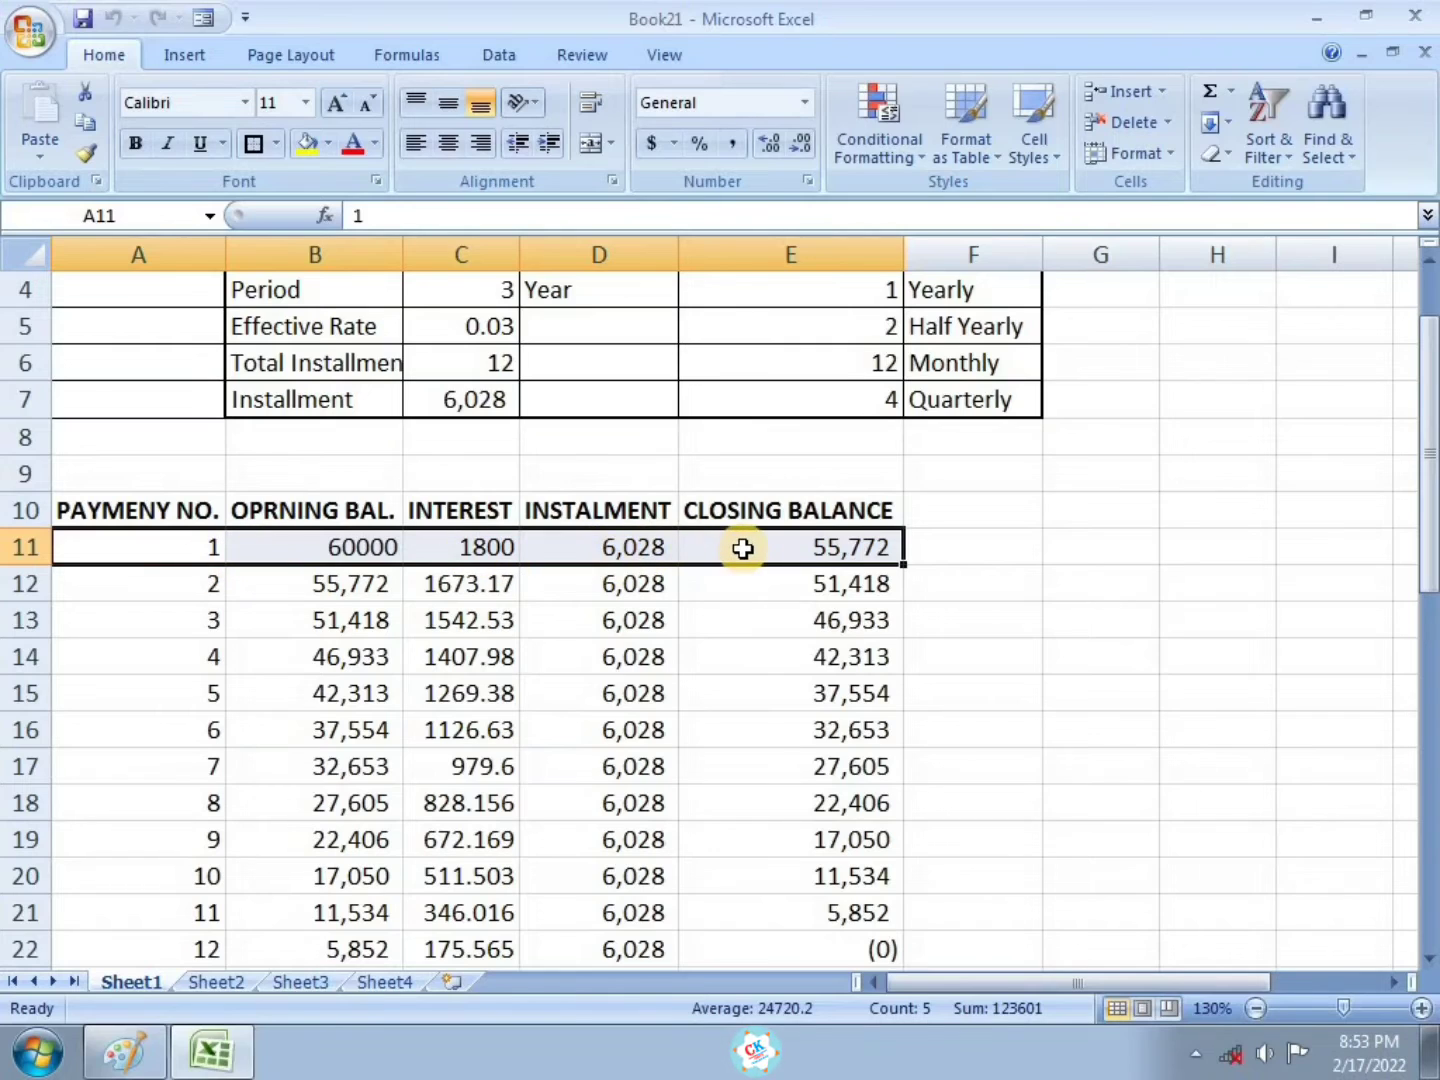
right_click(743, 547)
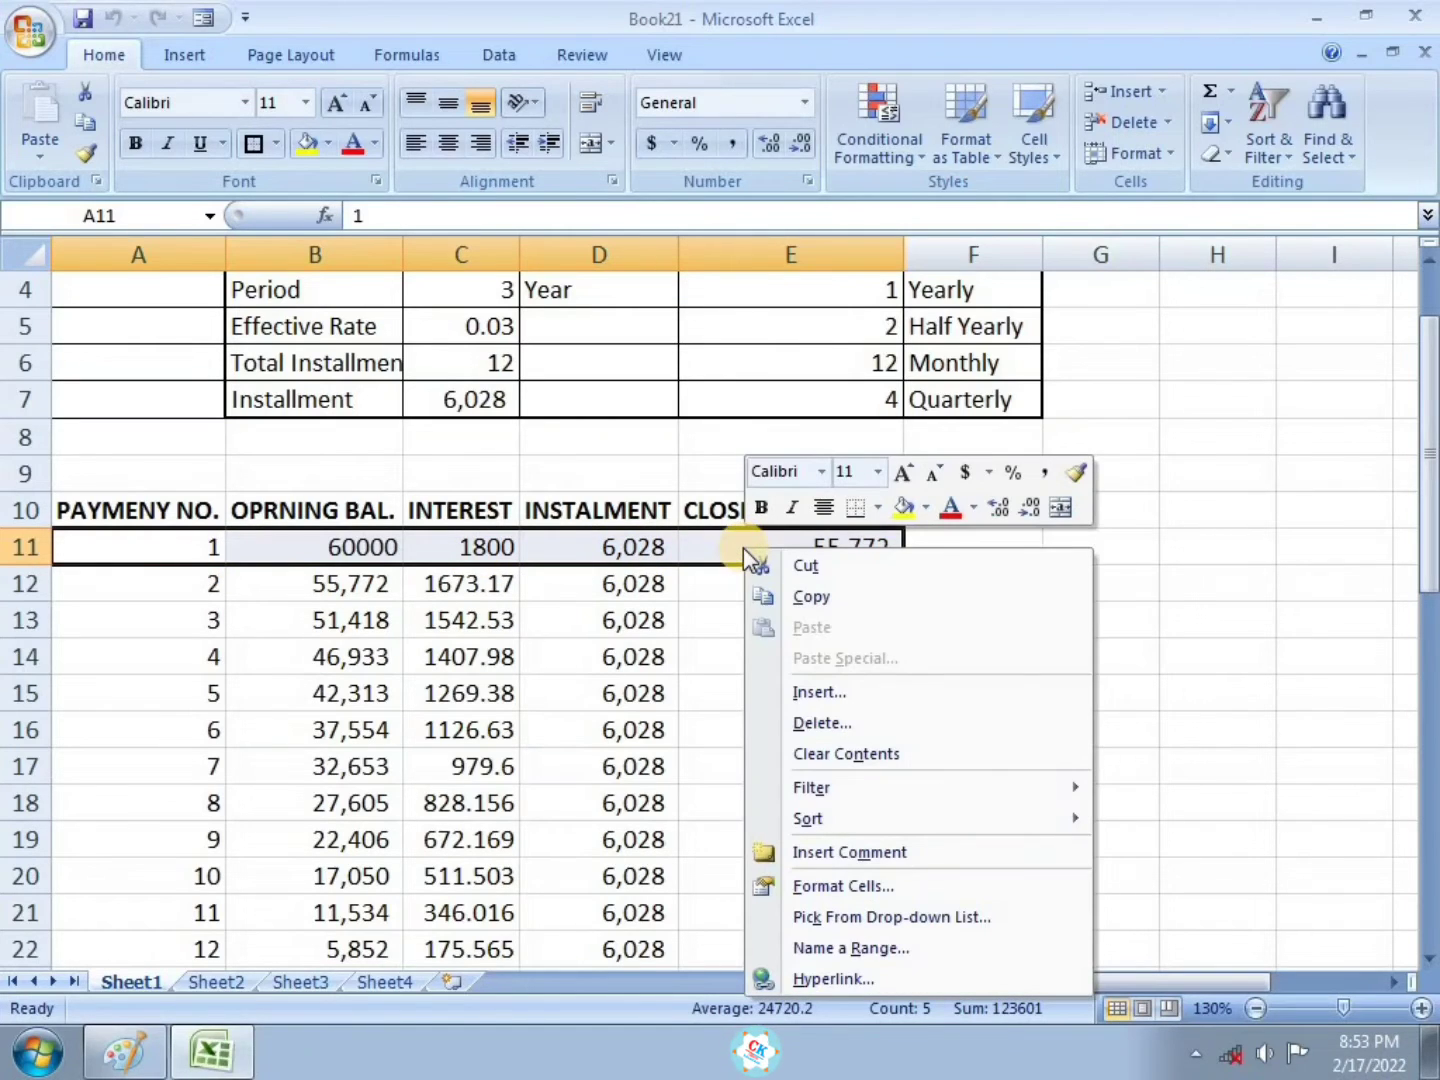
click(843, 692)
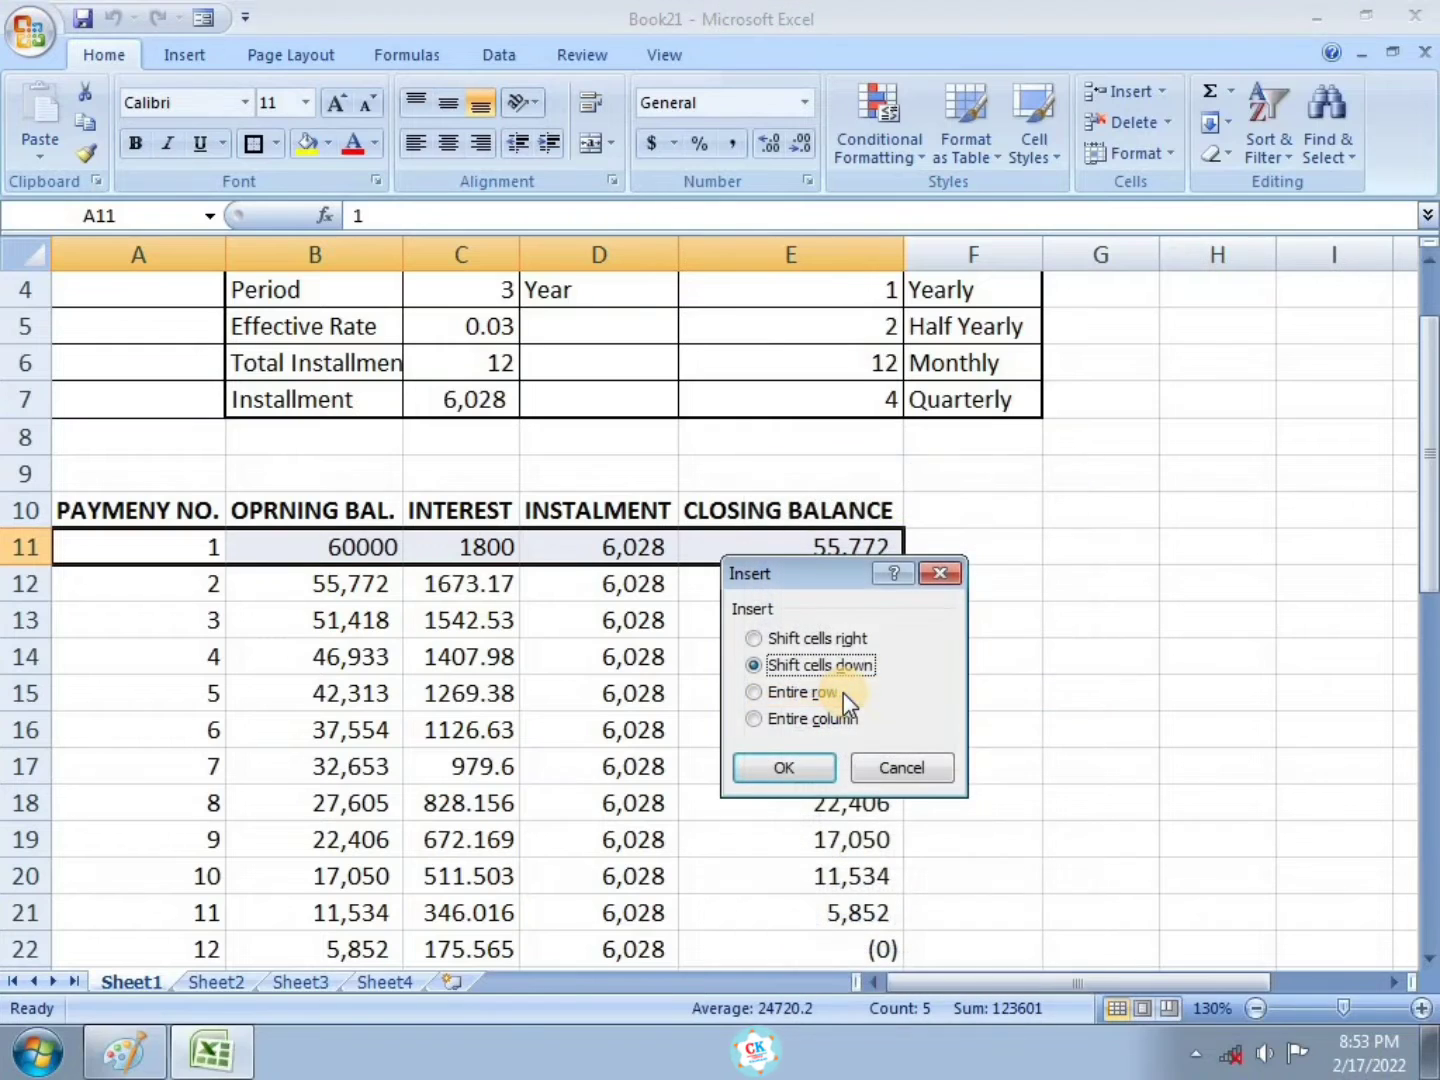
click(792, 691)
drag(807, 572, 830, 623)
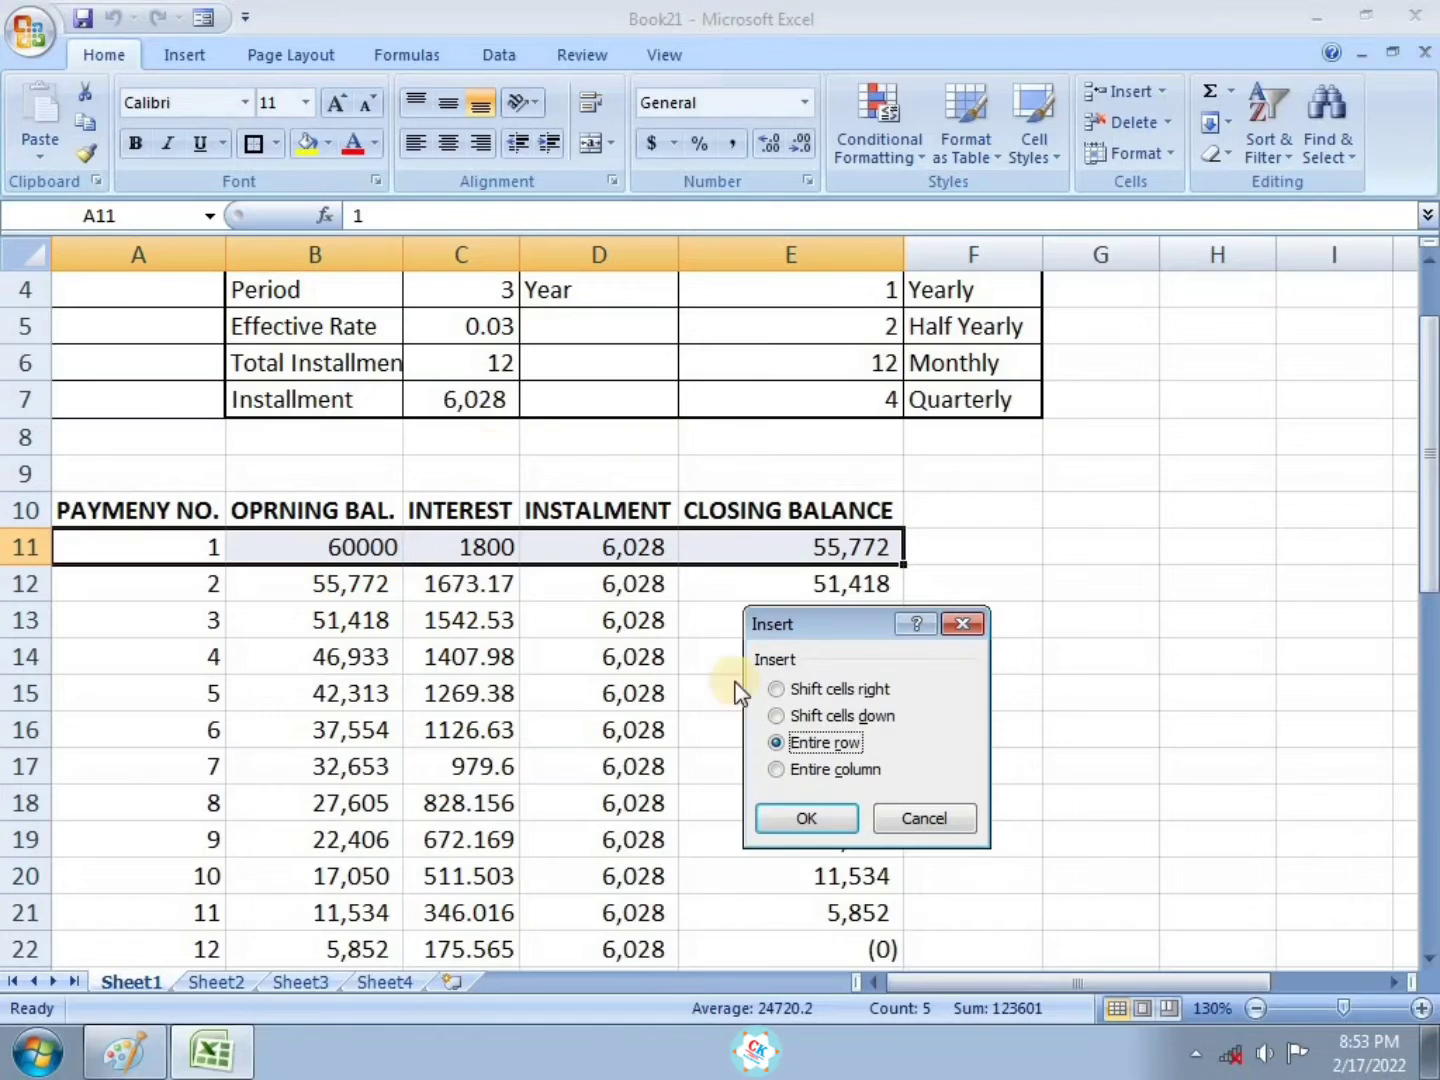
click(798, 819)
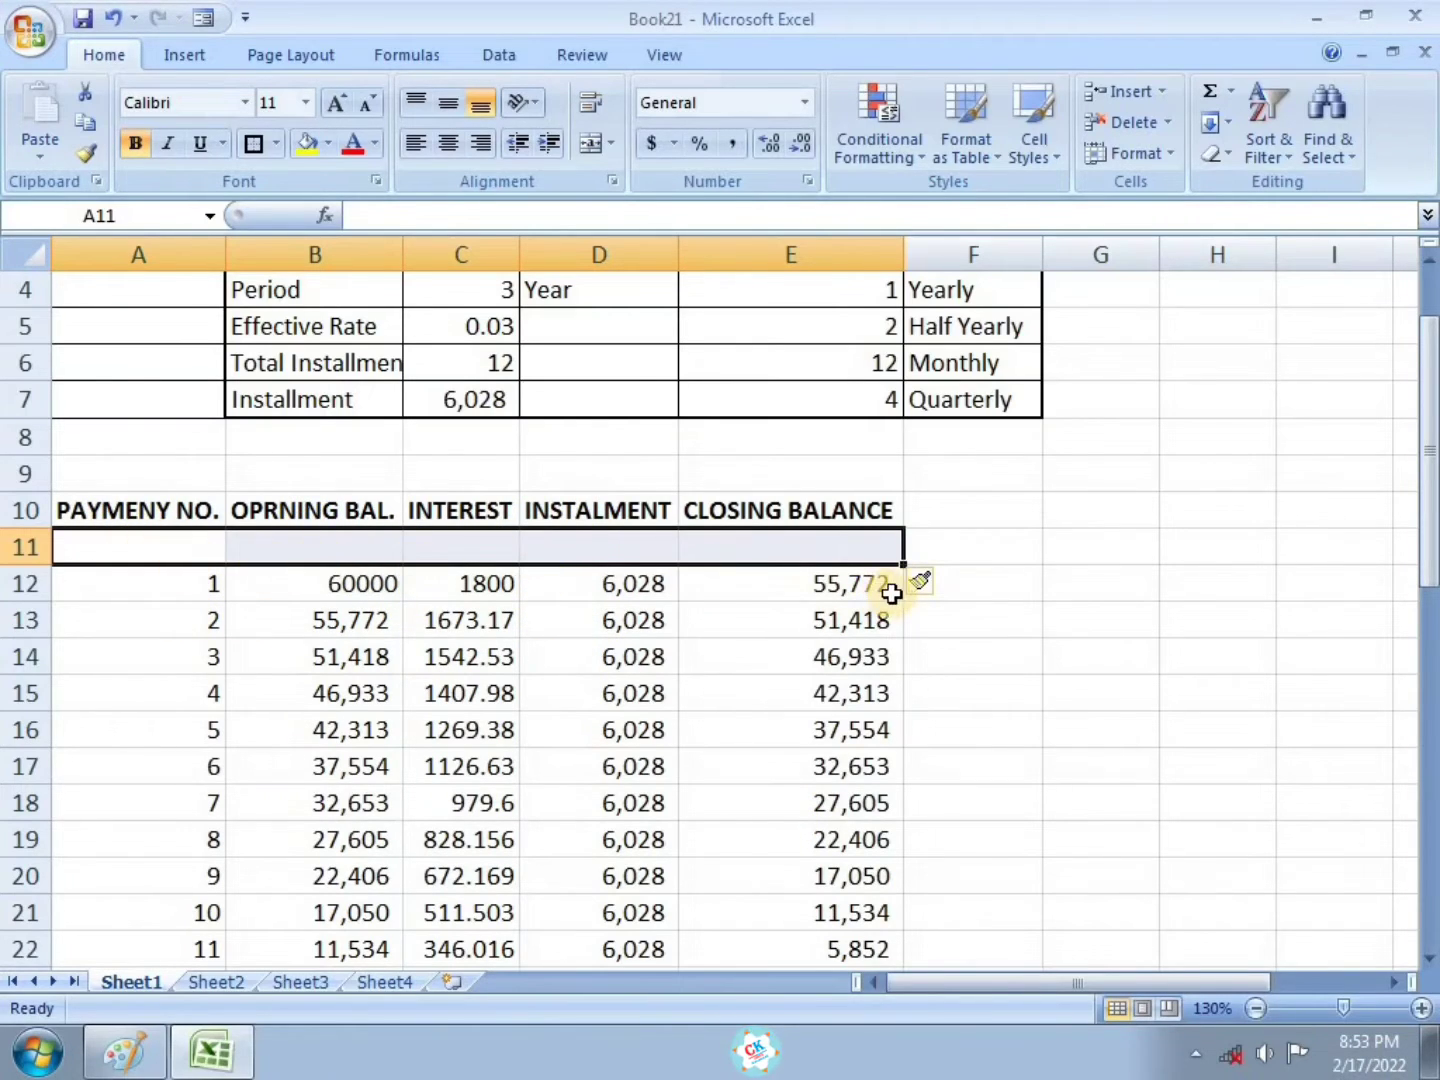
click(1063, 654)
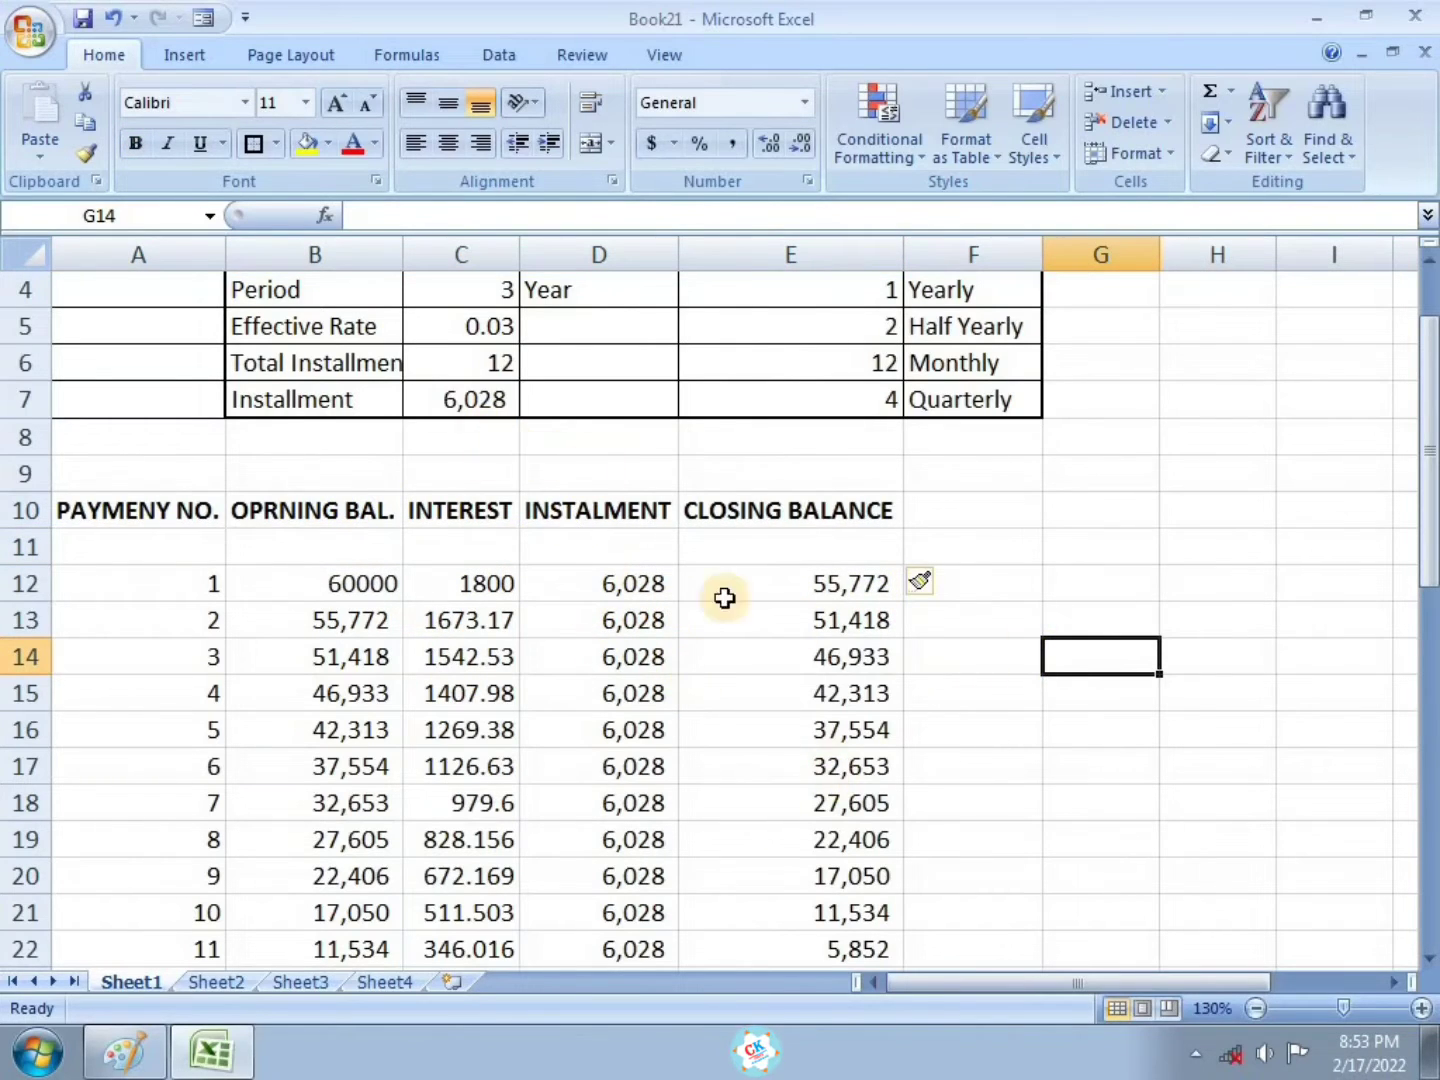
key(Down)
click(205, 705)
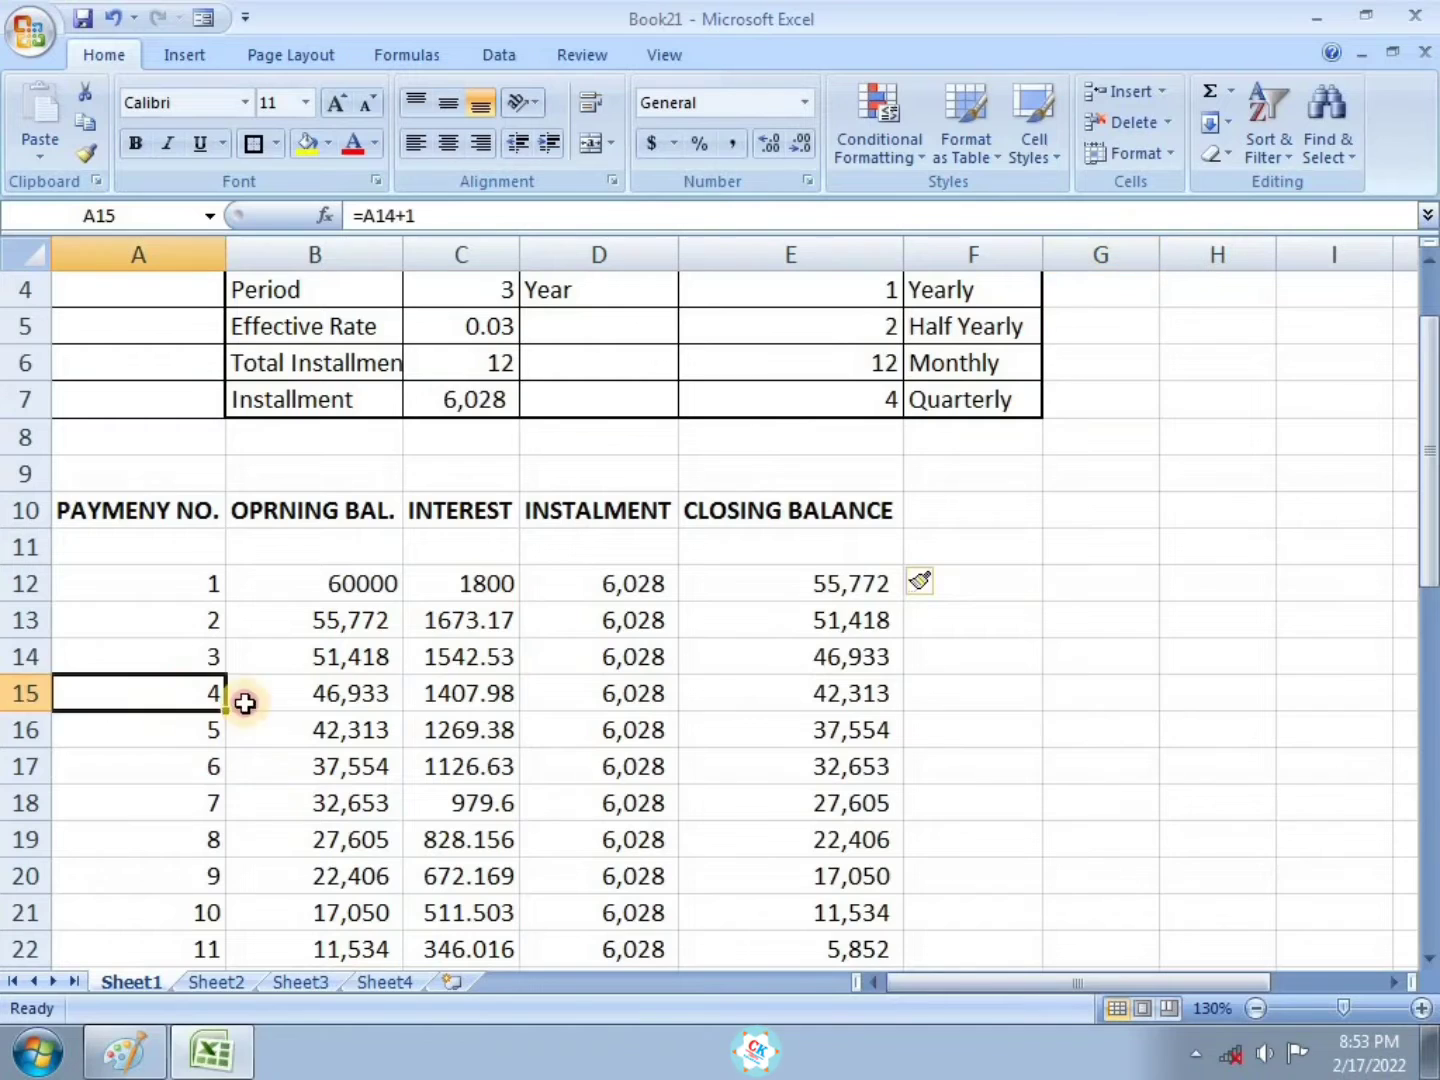
drag(245, 704, 760, 688)
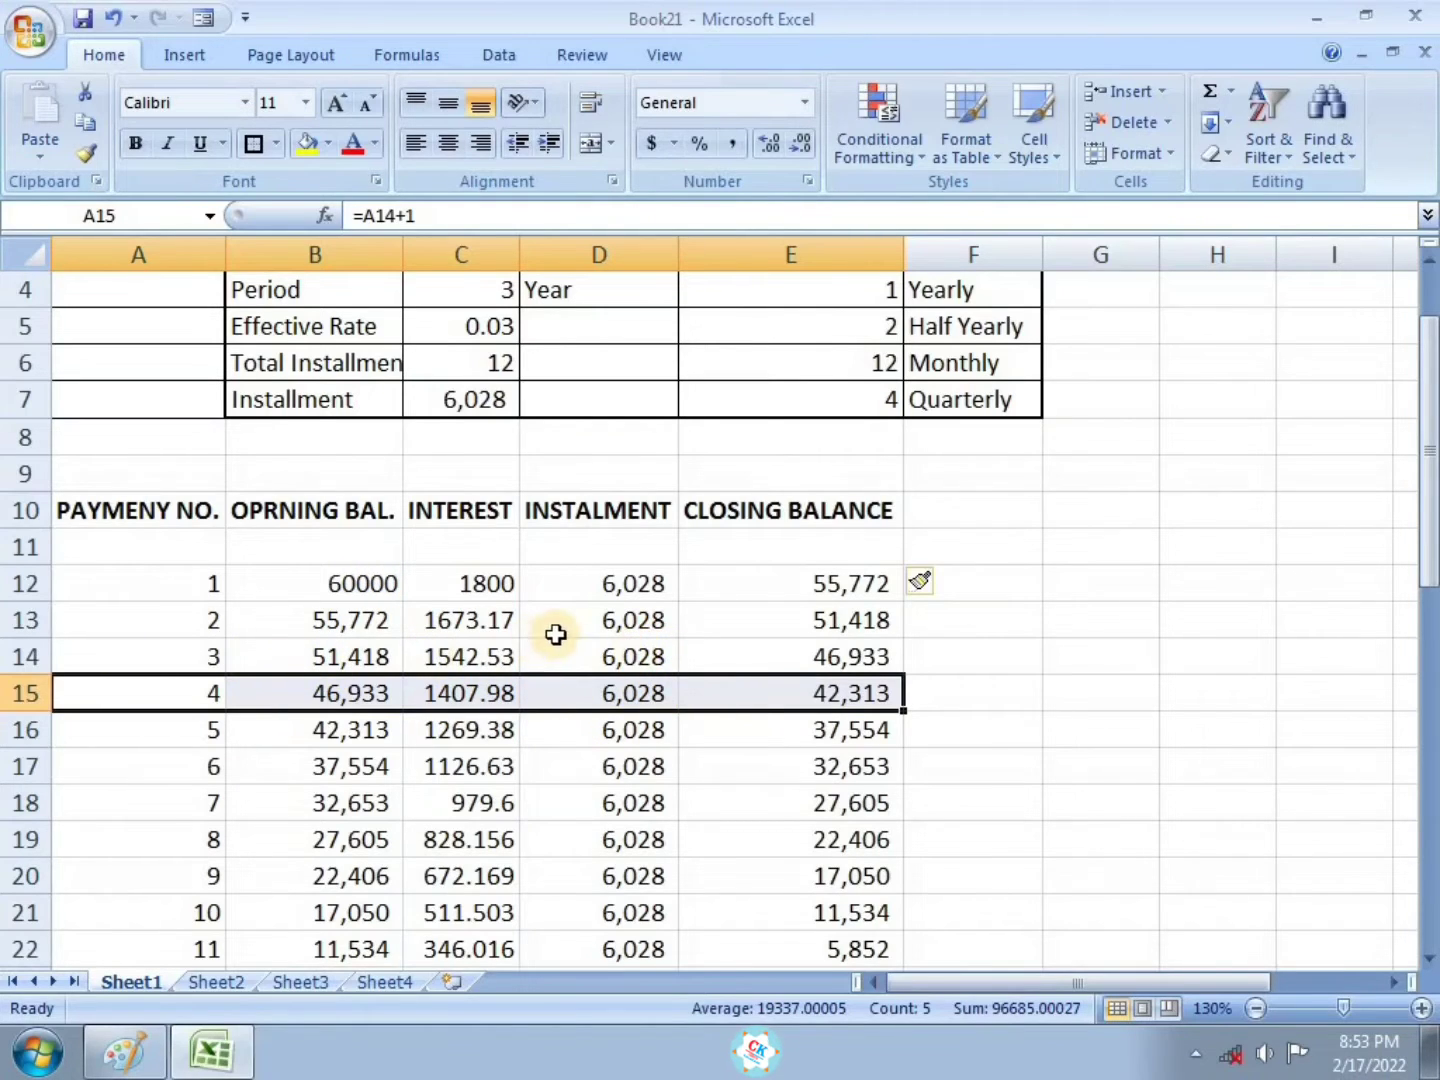
click(267, 582)
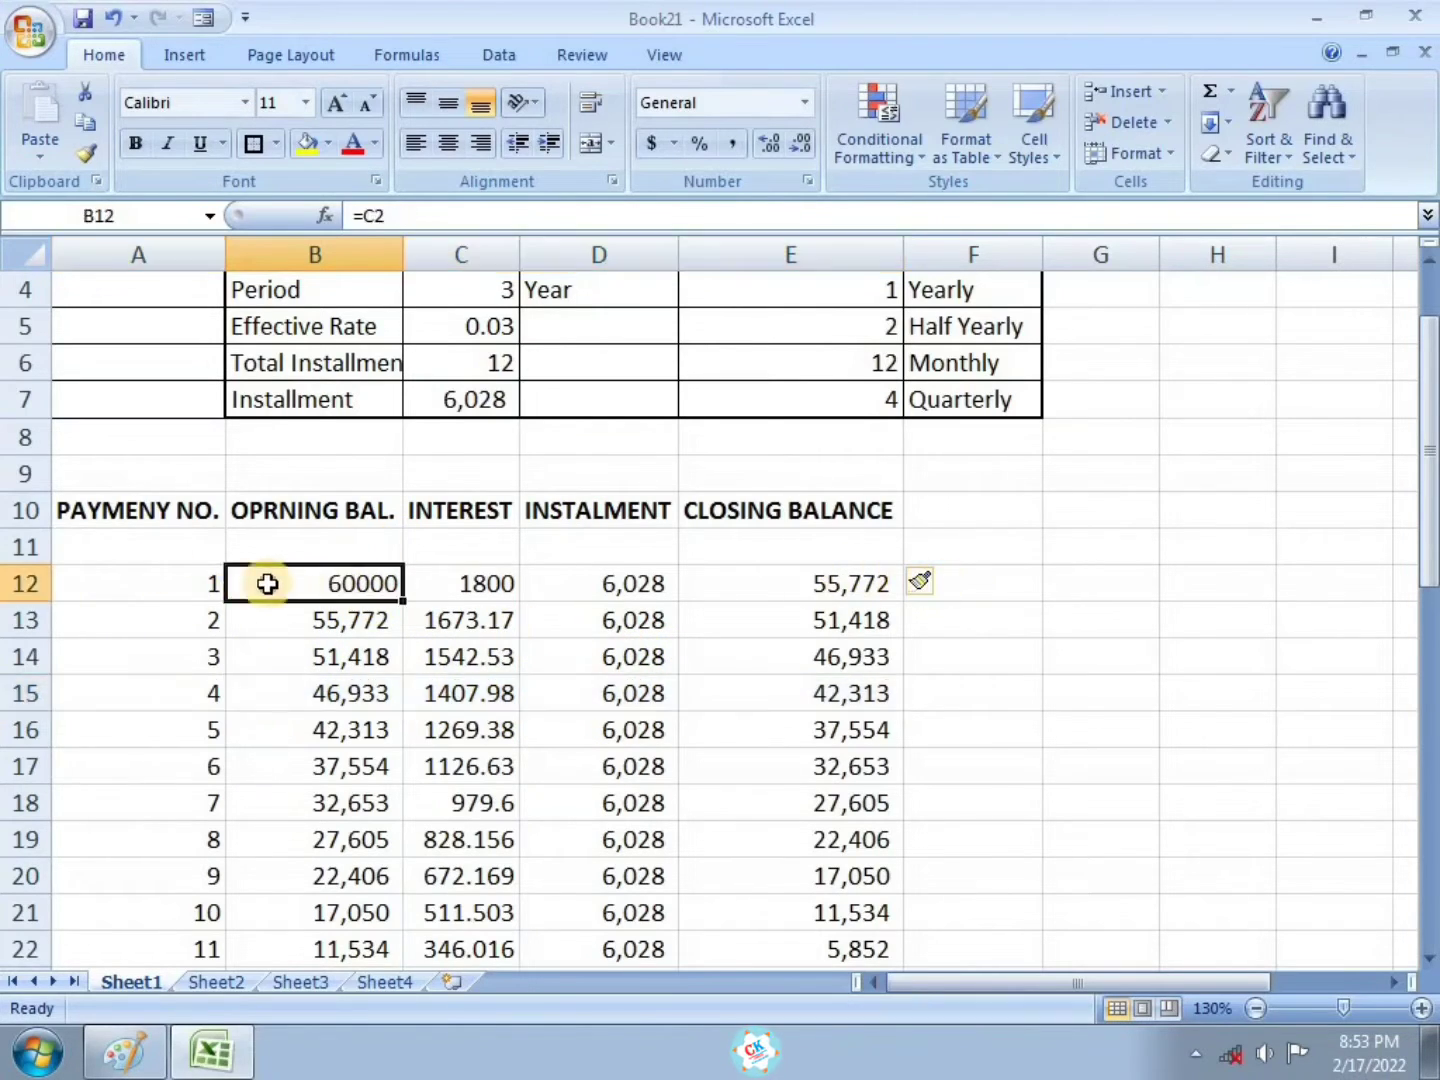
drag(149, 595, 815, 589)
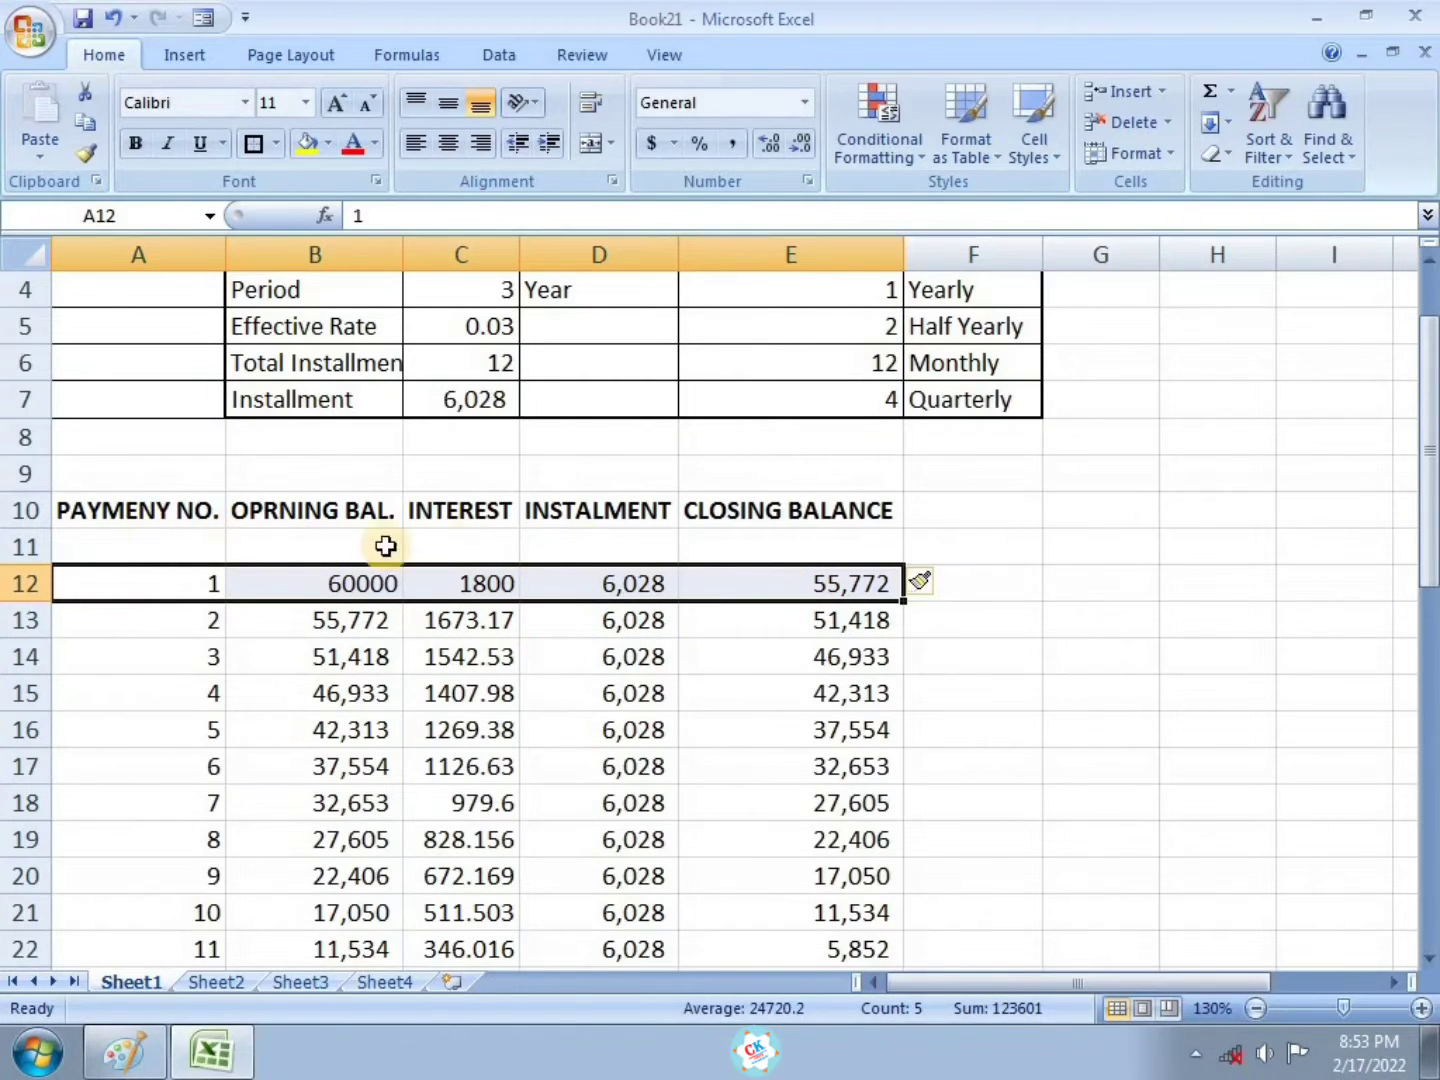
click(906, 582)
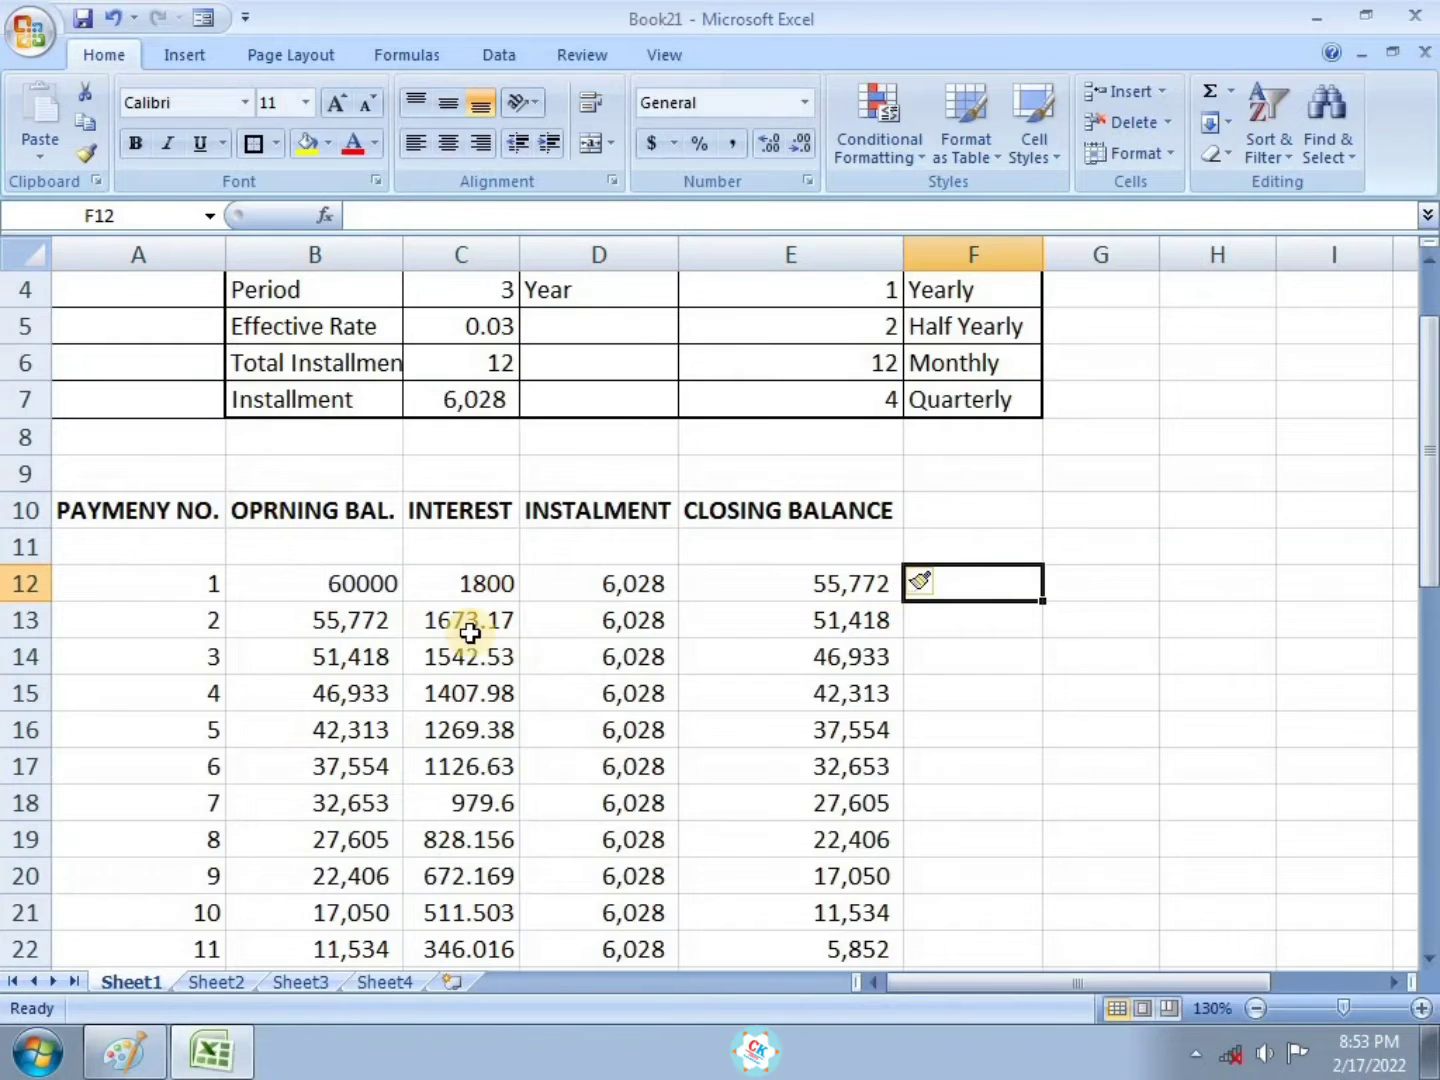
Switch to Paint and brush red marks over "Split" and under "use" and "workspace" in the exercise instructions
click(123, 1052)
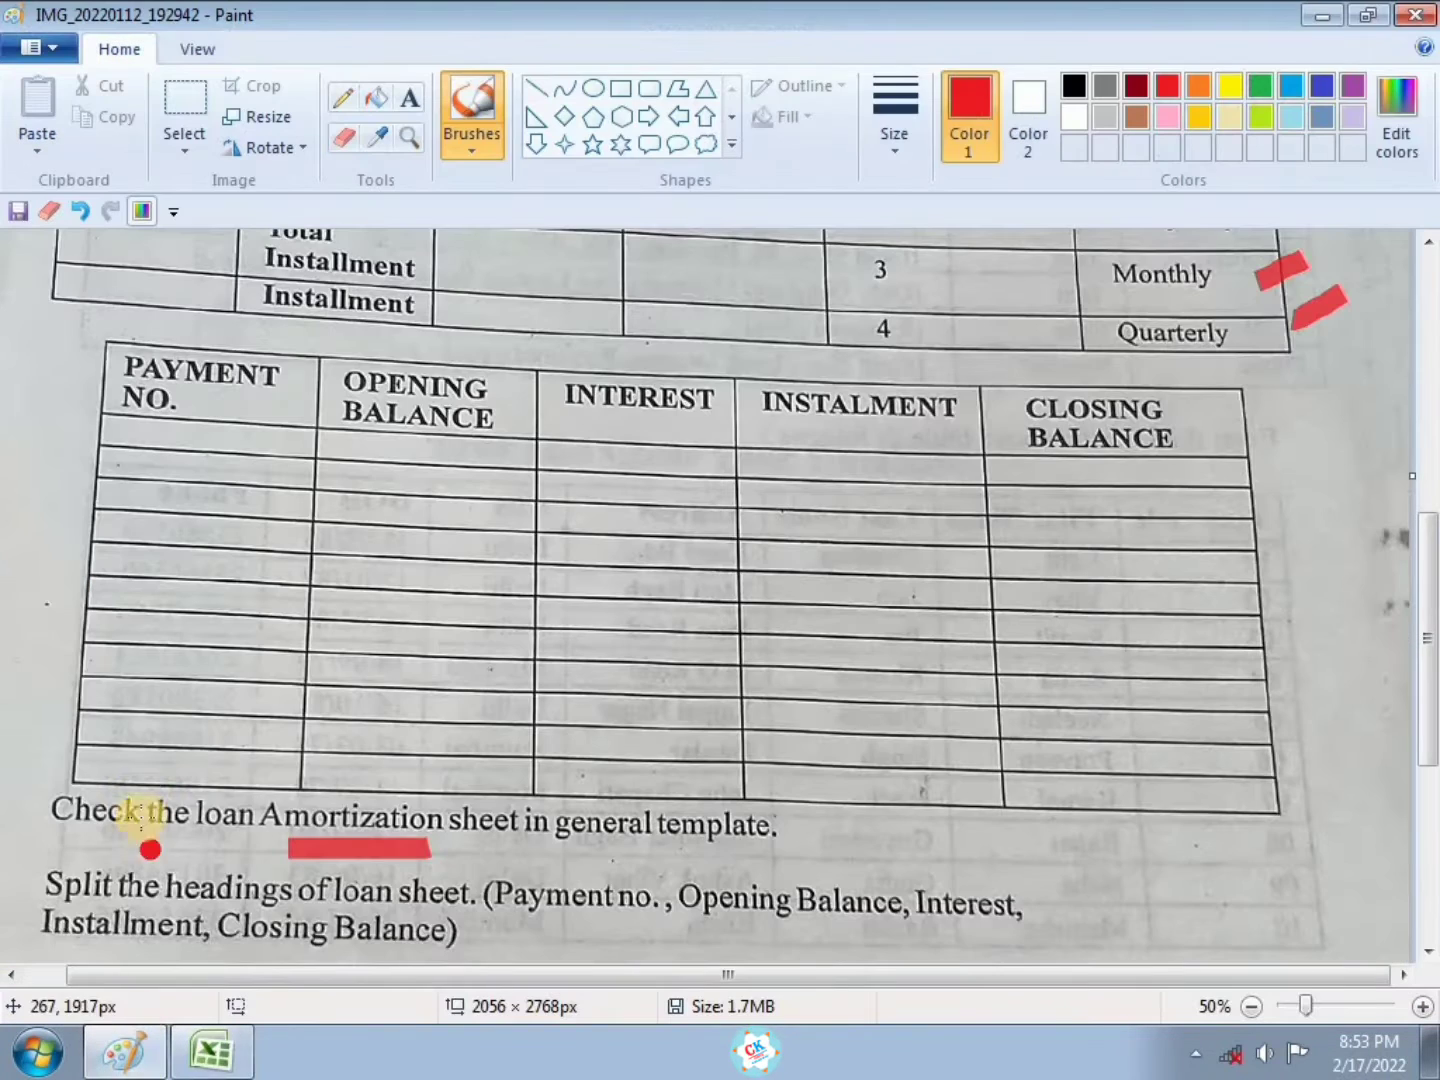
scroll(203, 723, down, 3)
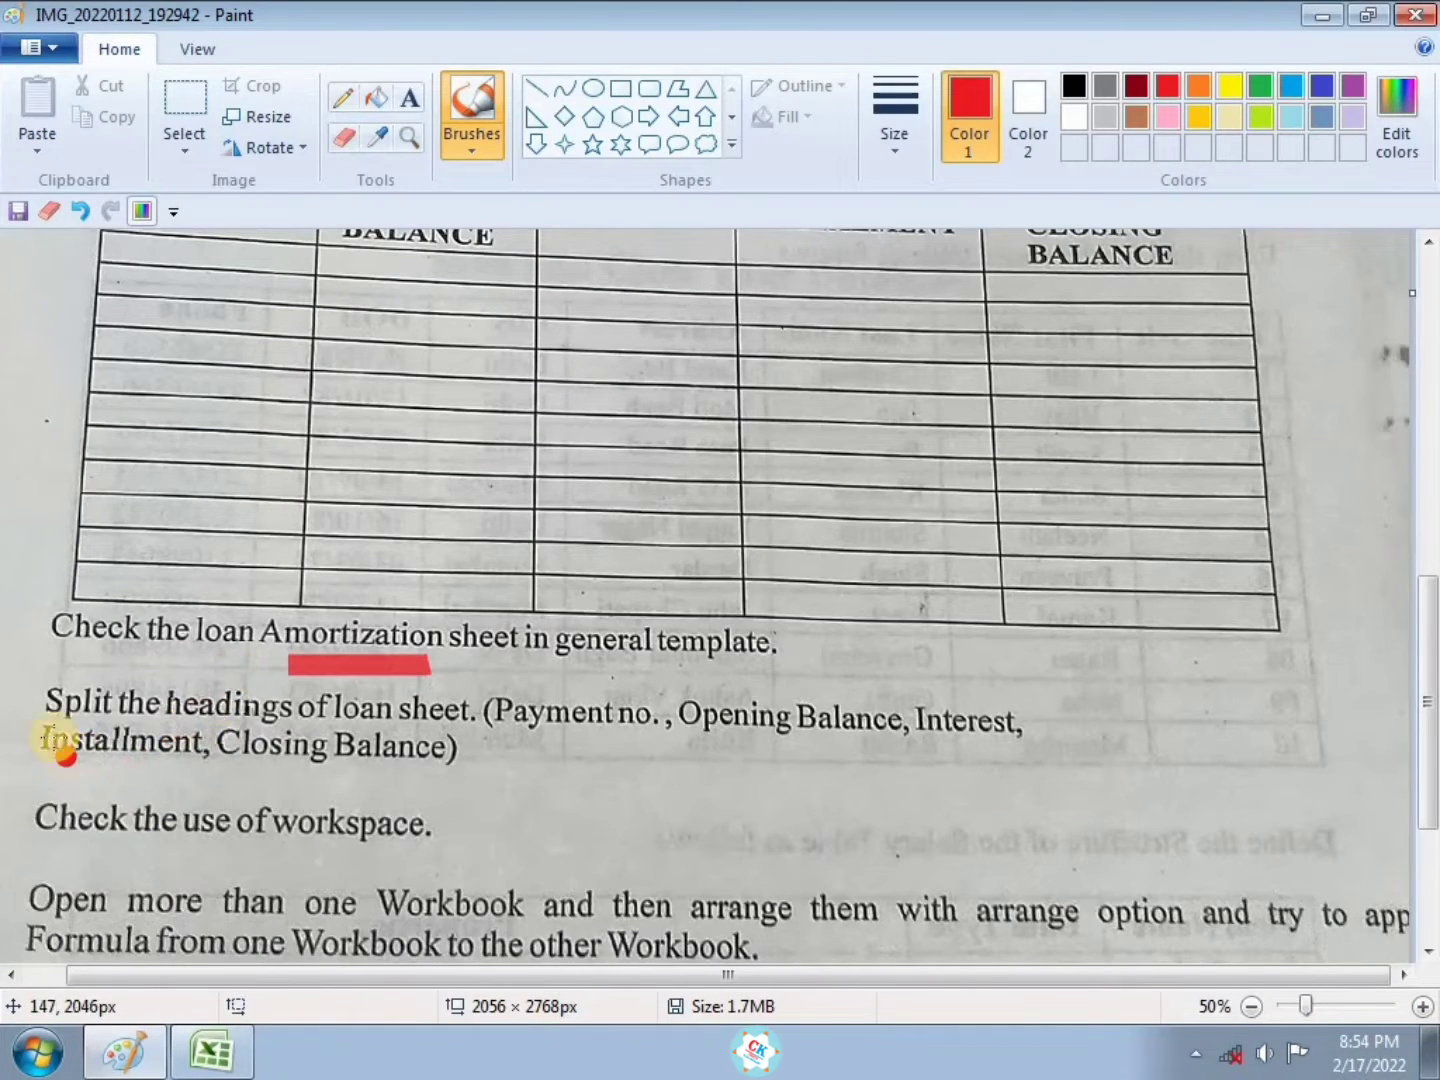
drag(38, 712, 139, 673)
scroll(148, 668, up, 10)
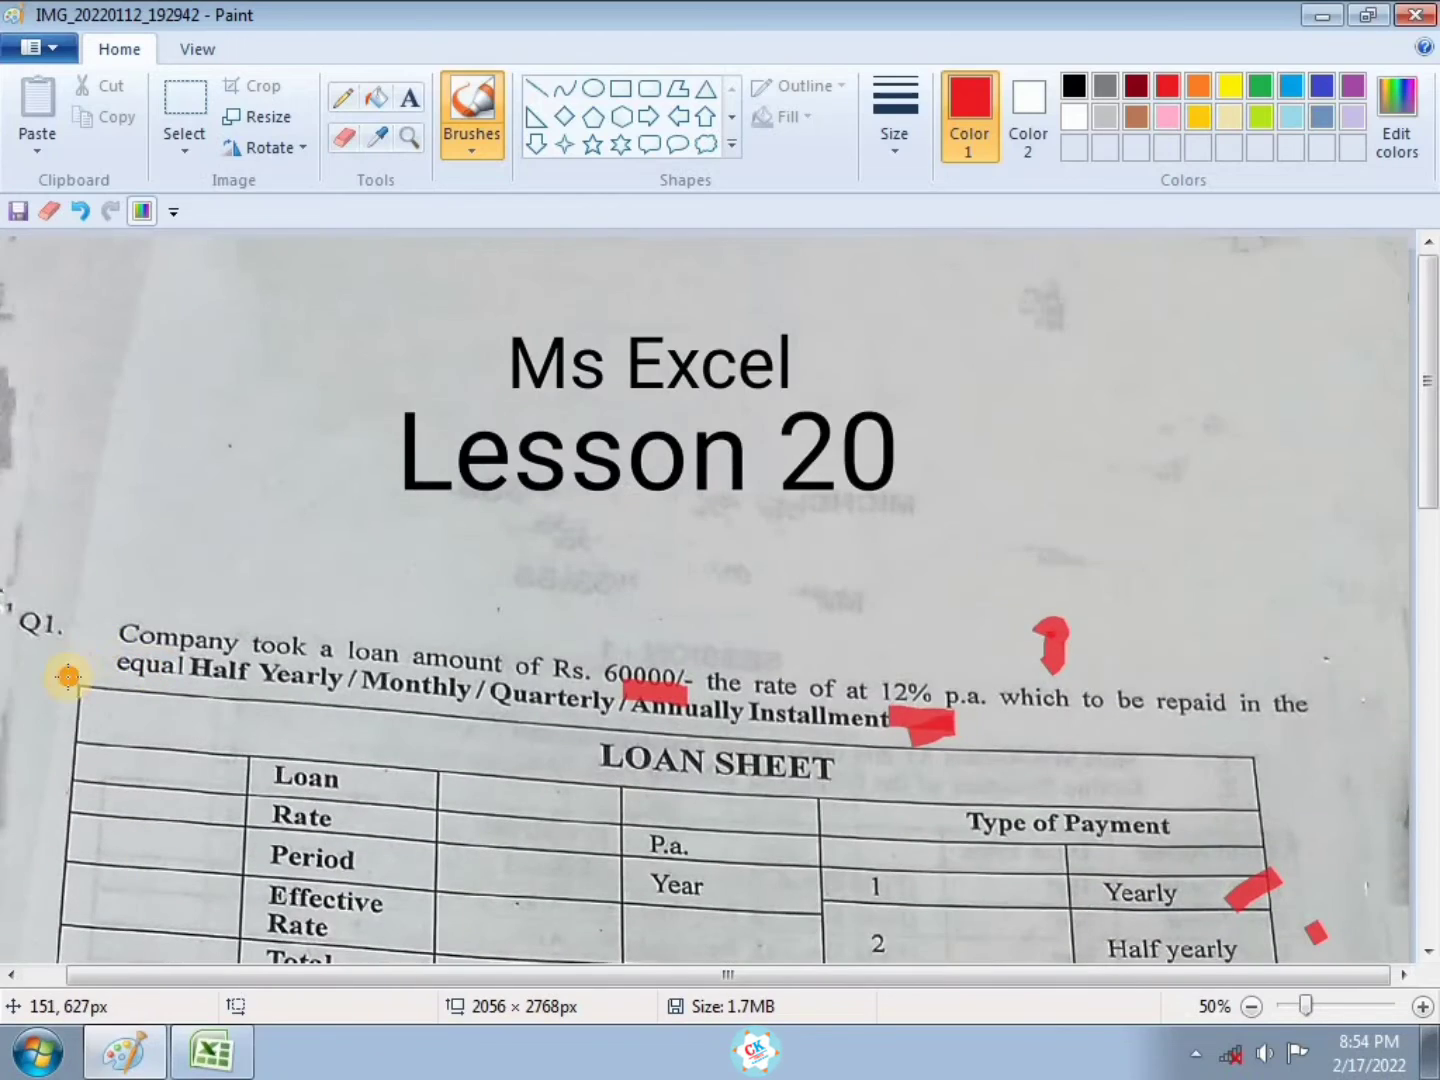
scroll(185, 589, down, 7)
scroll(191, 601, down, 5)
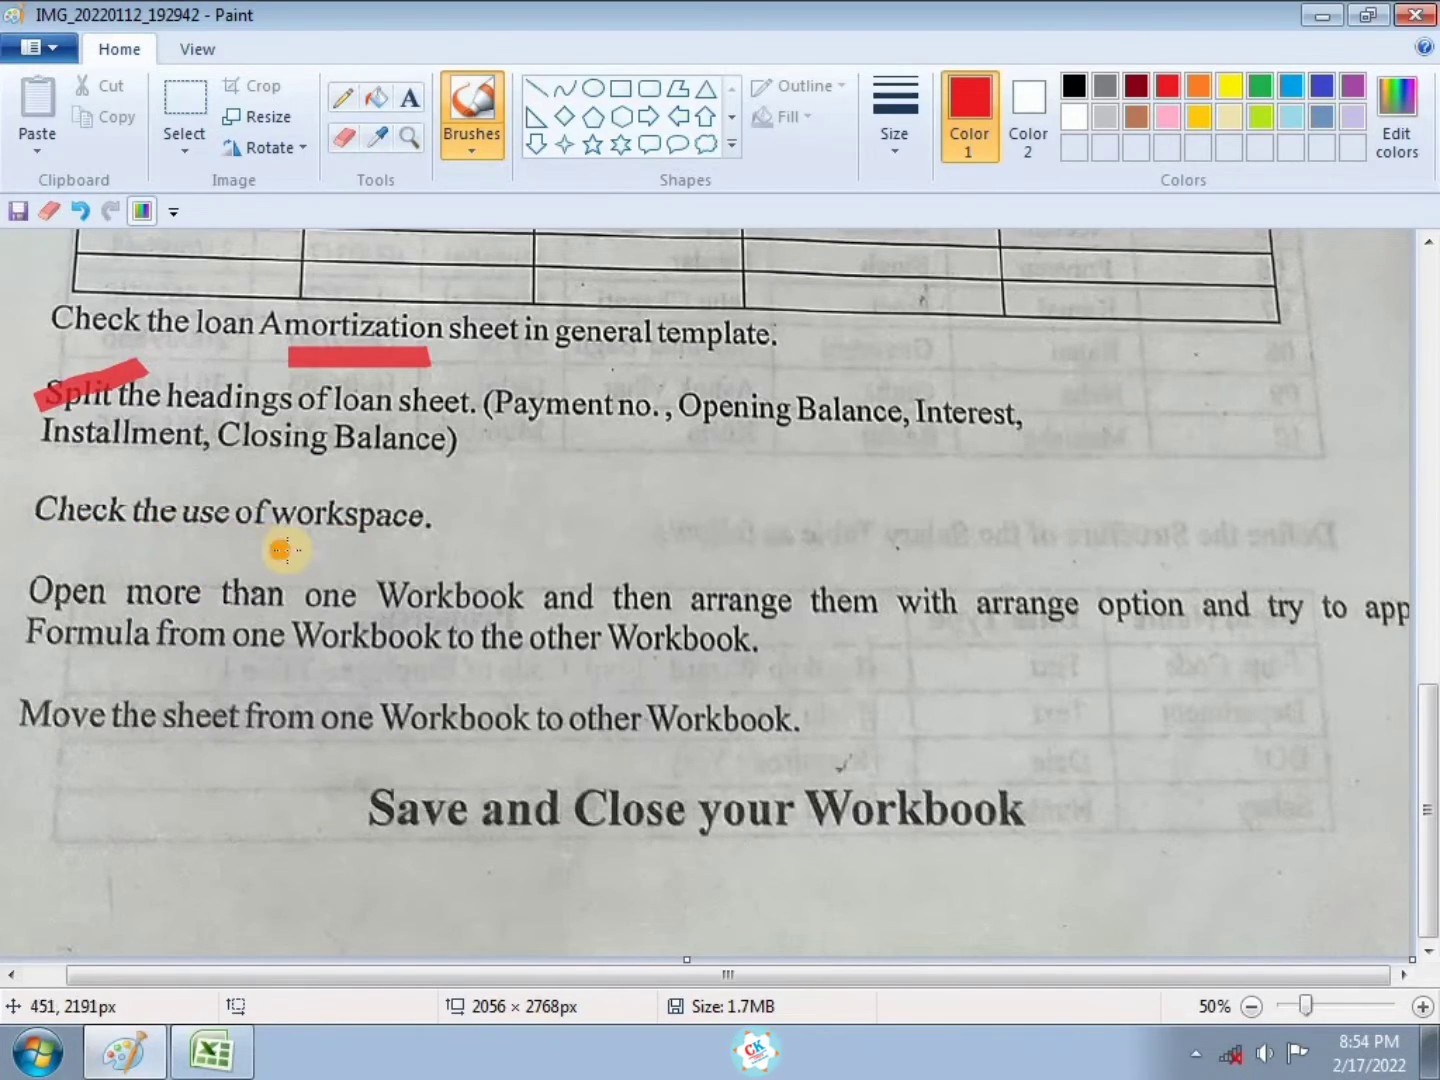
drag(285, 546, 432, 530)
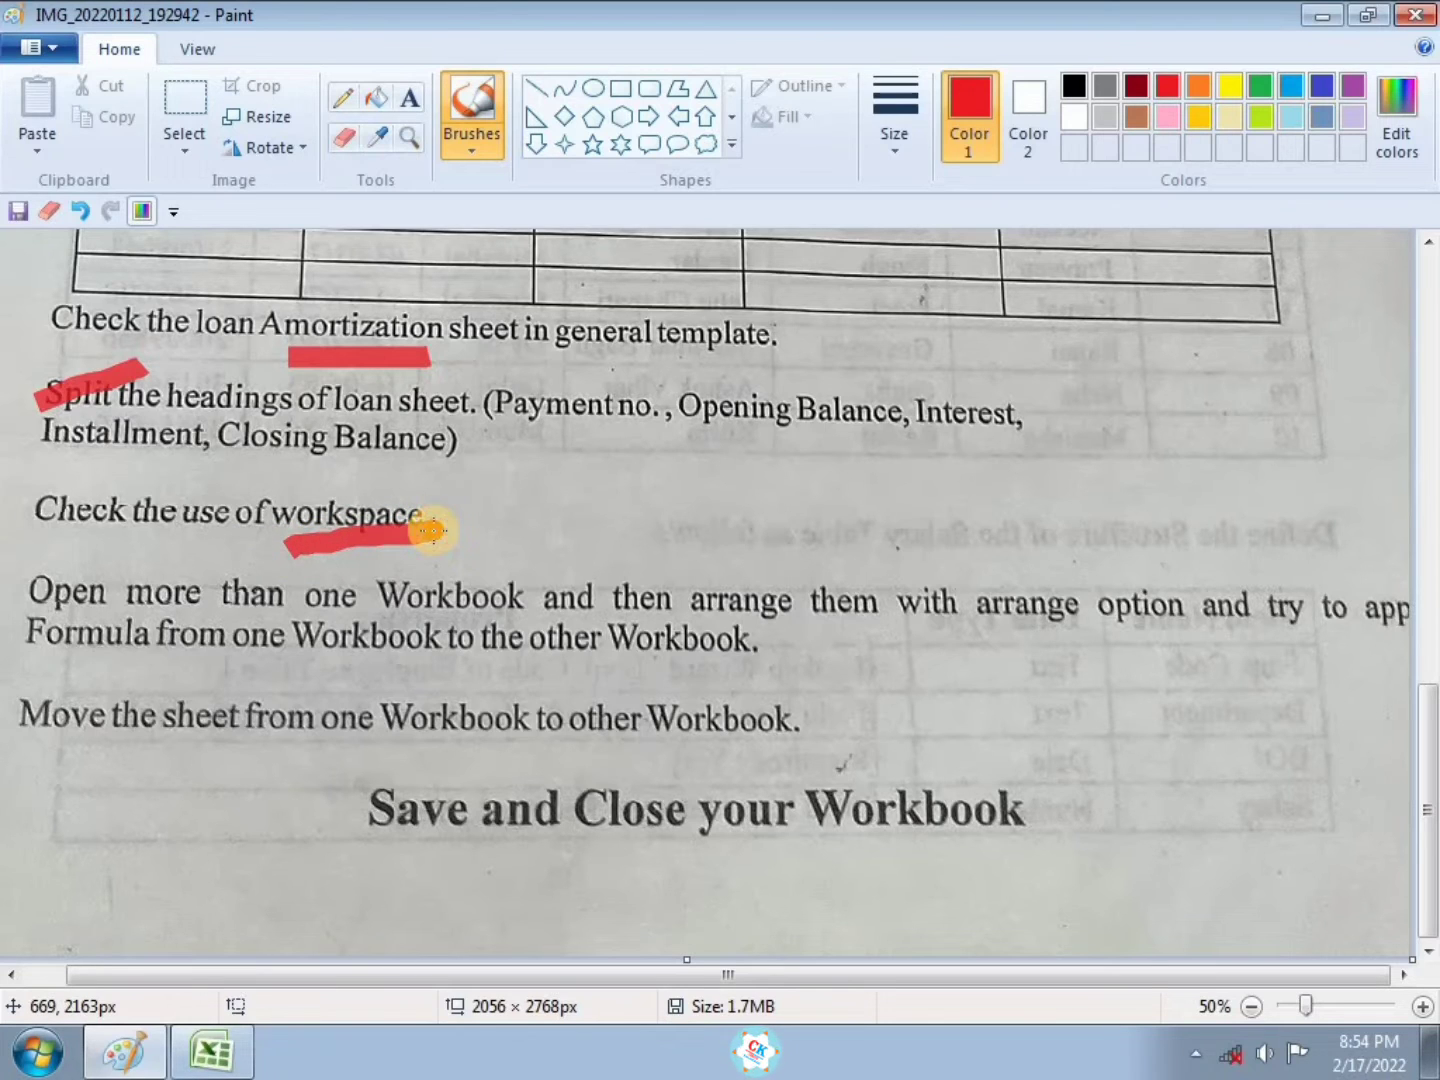
drag(195, 537, 246, 537)
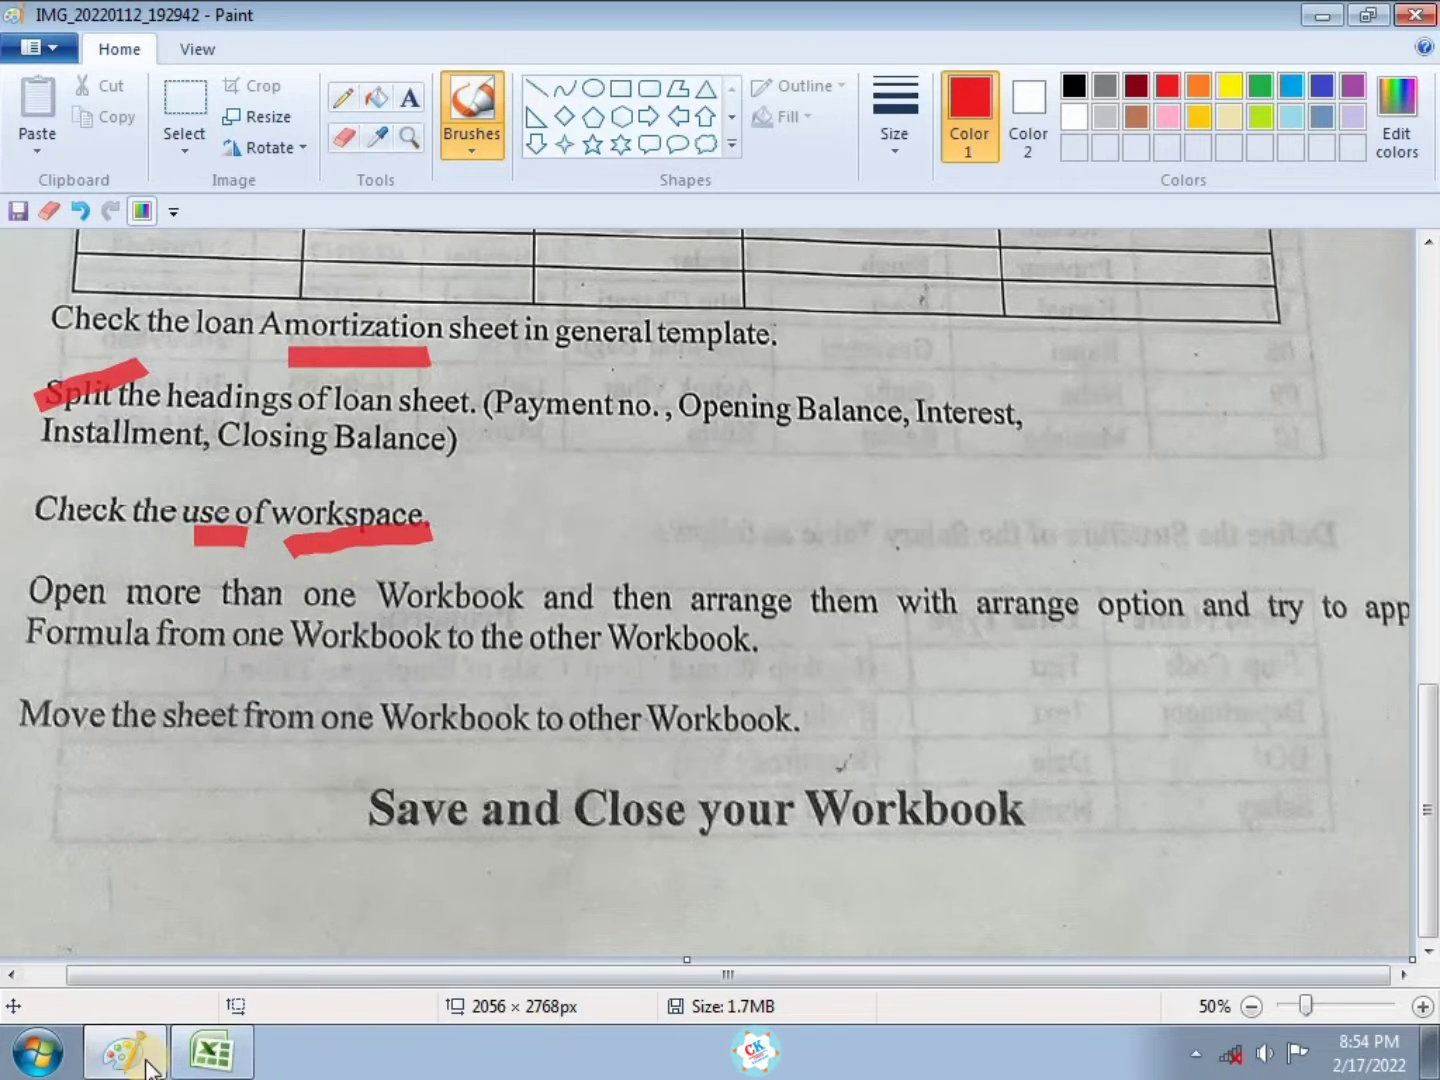
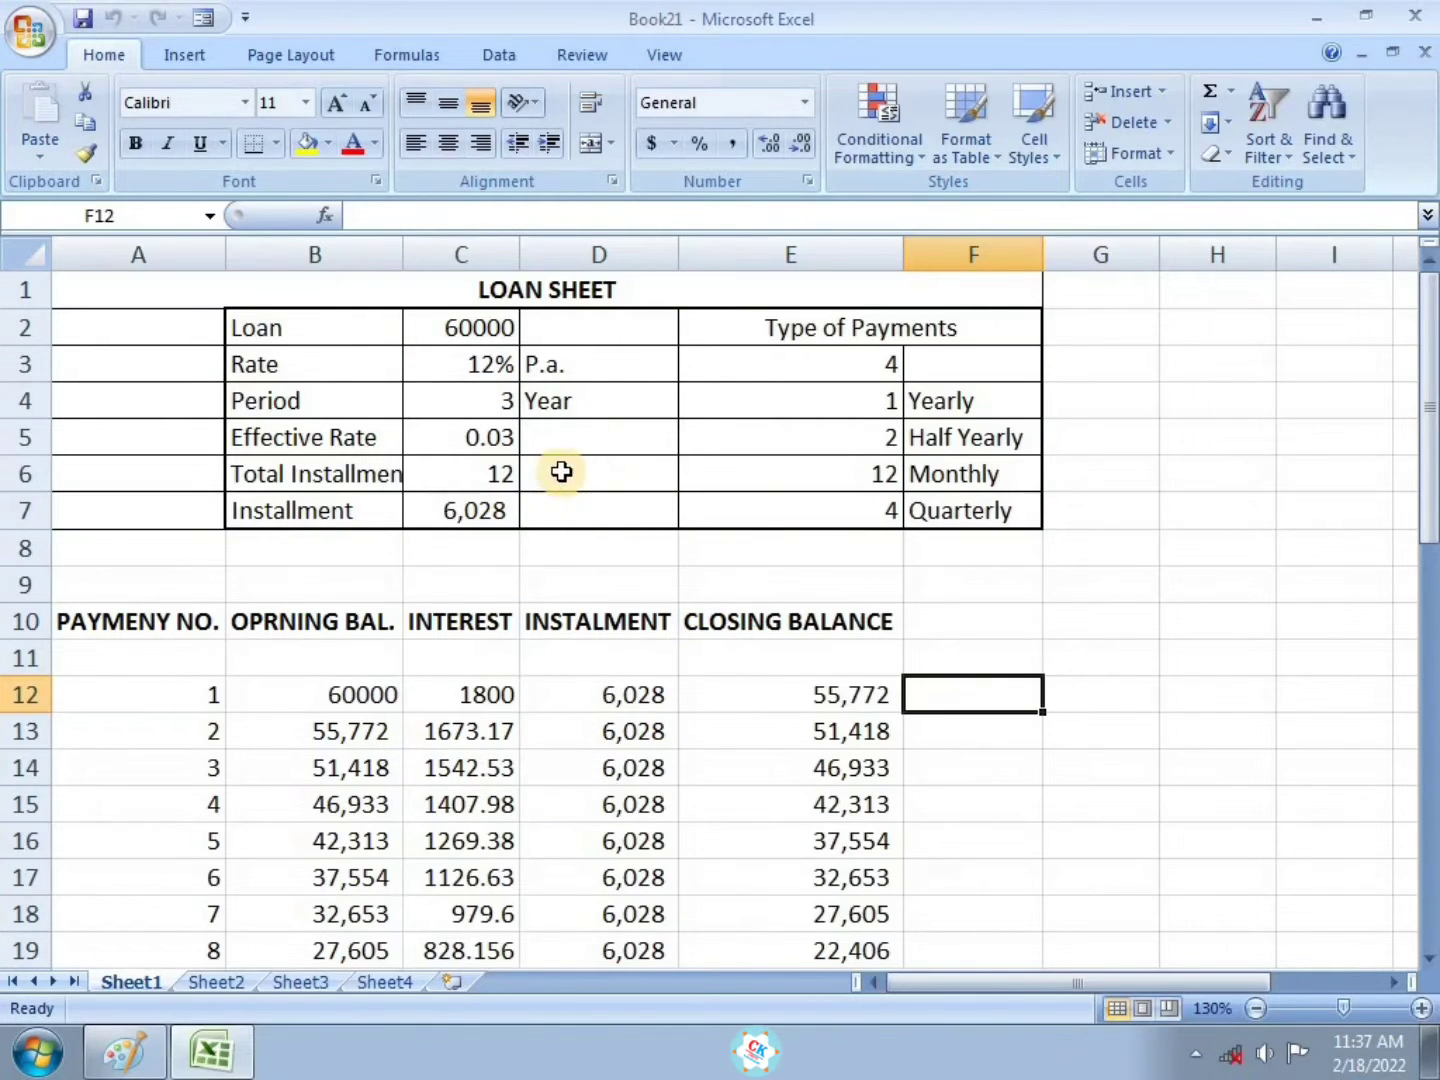
Switch to Excel and try to open the recent workbook A
mouse_move(237, 1066)
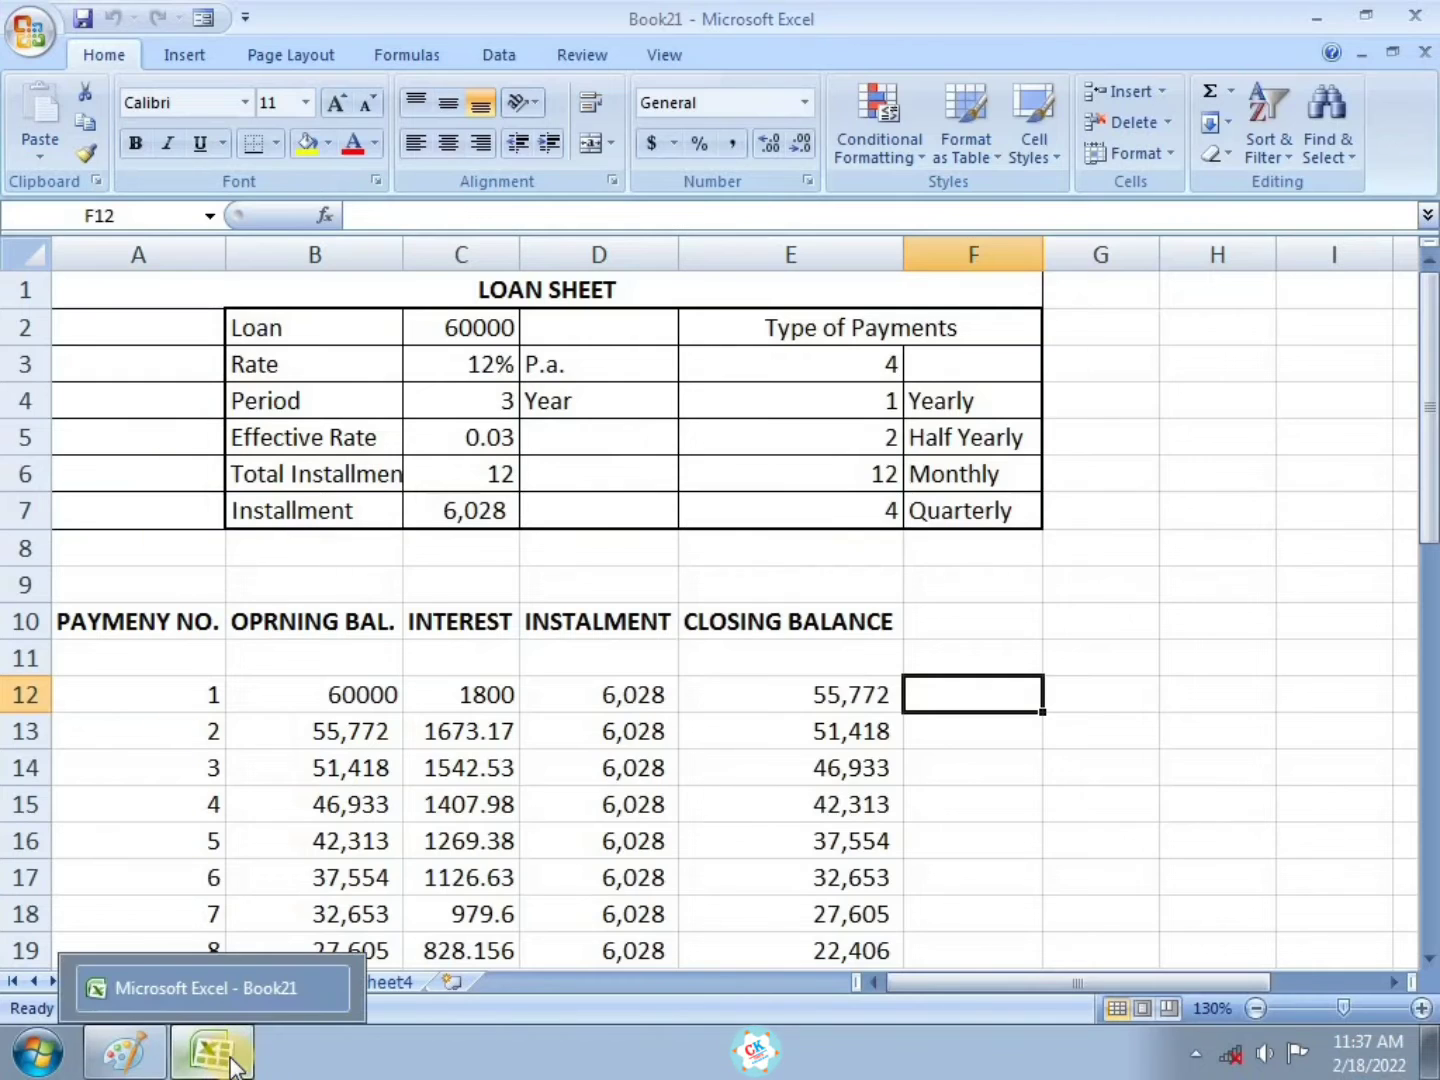
click(30, 35)
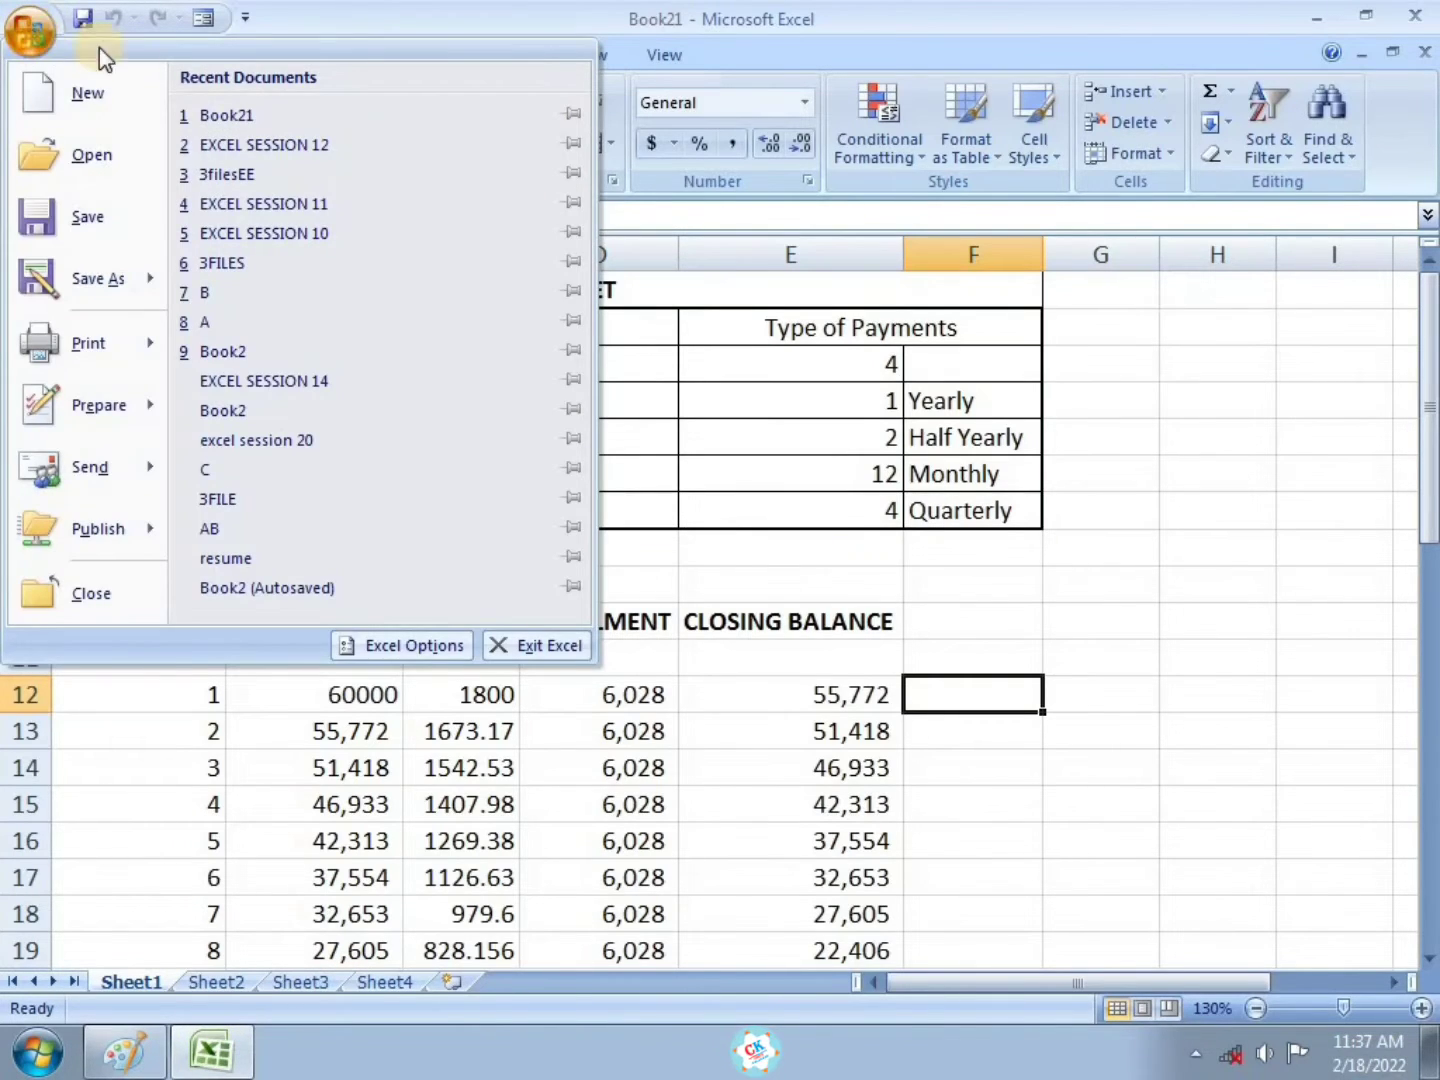
click(309, 319)
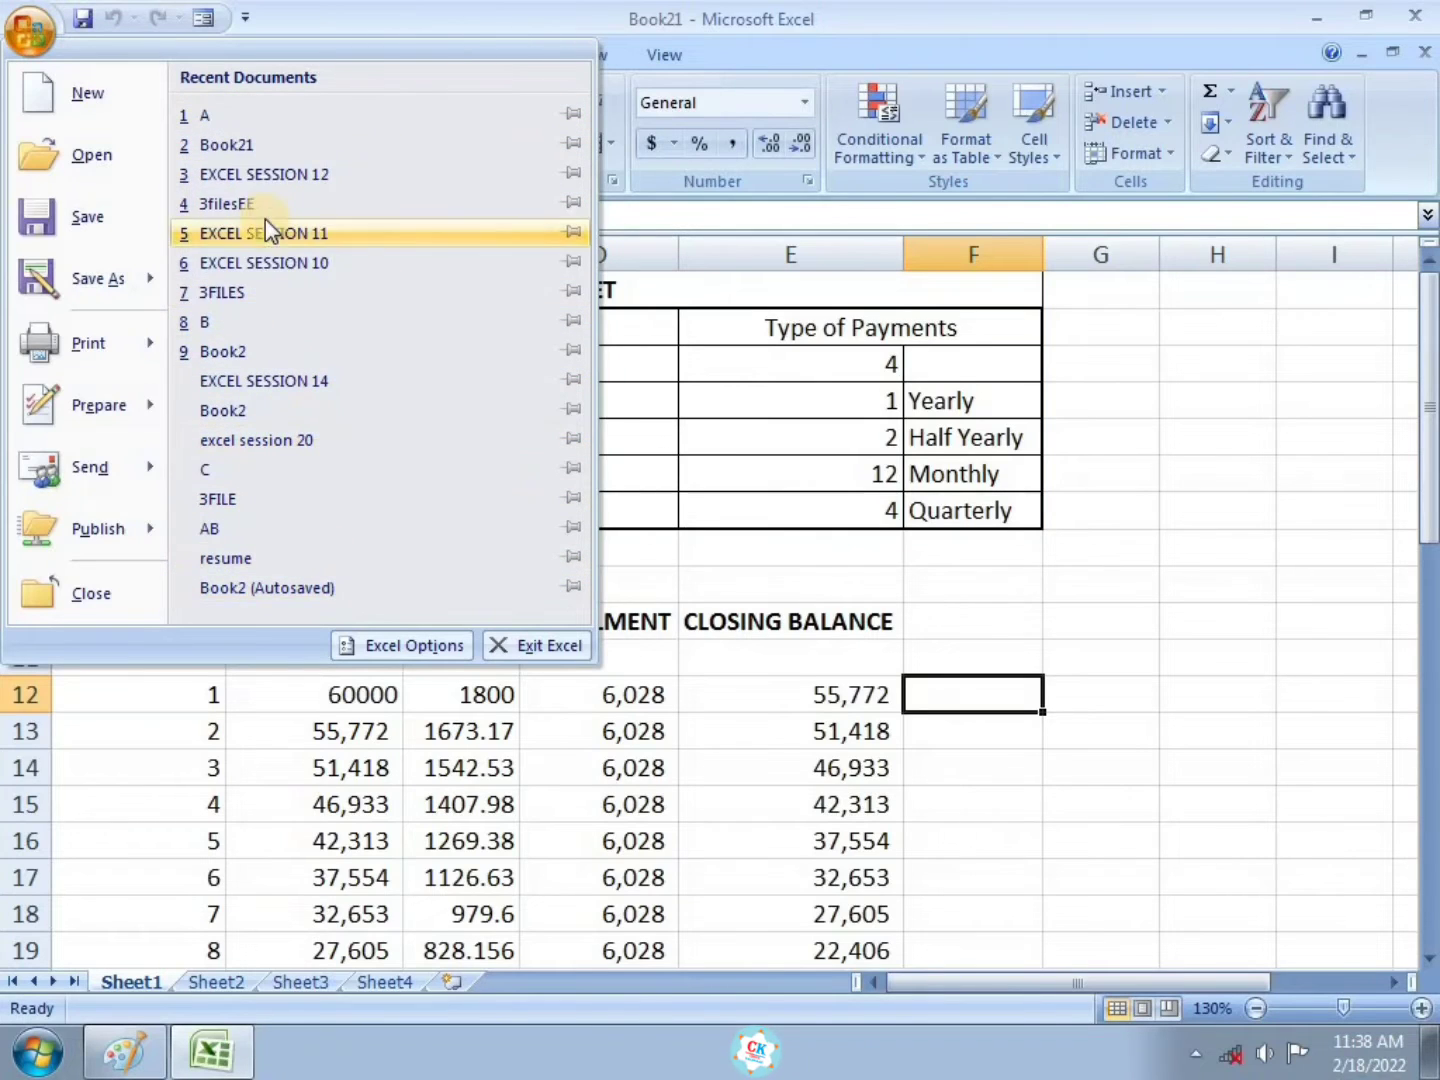
Open the recent workbooks B and C alongside Book21
click(283, 331)
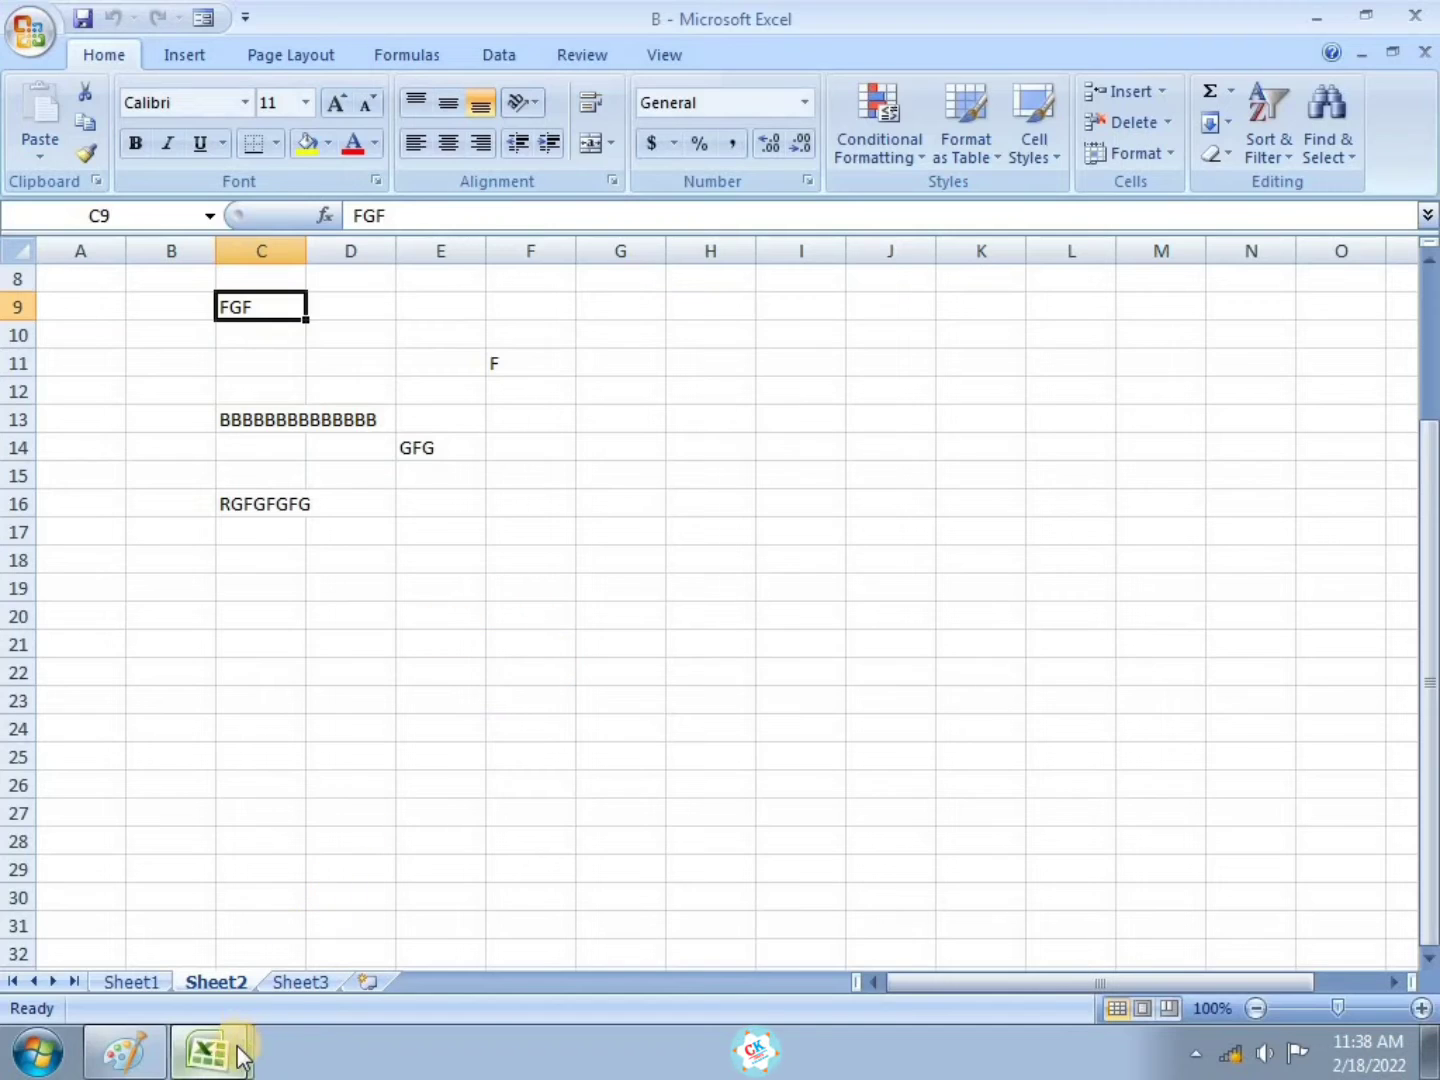
mouse_move(232, 1056)
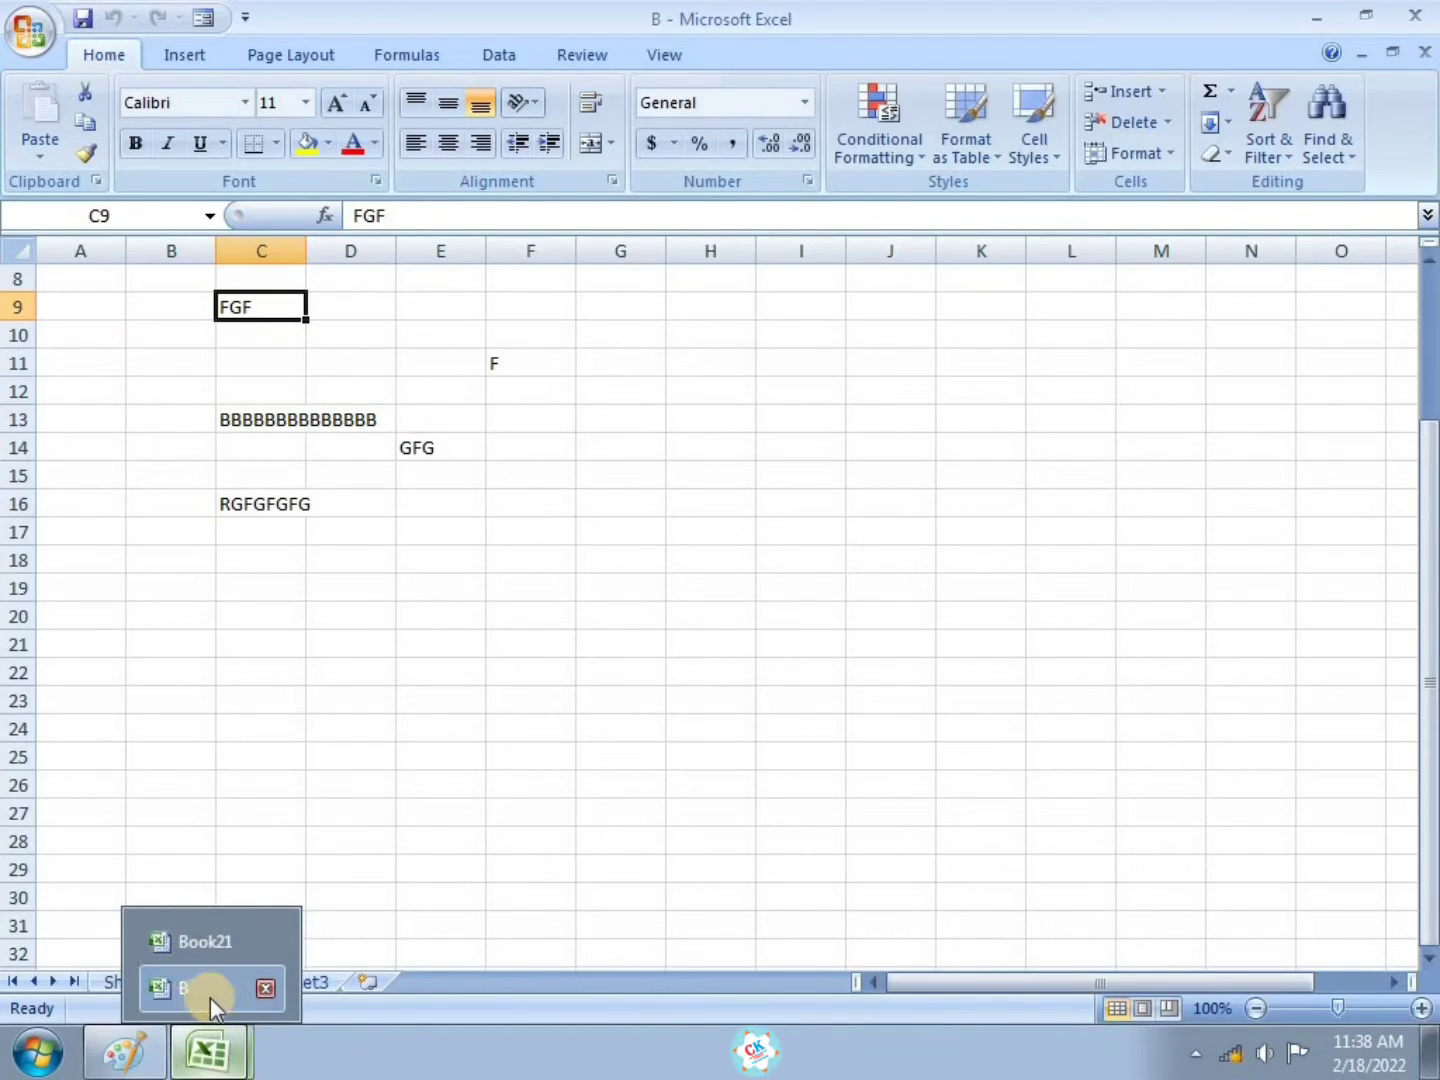
click(23, 41)
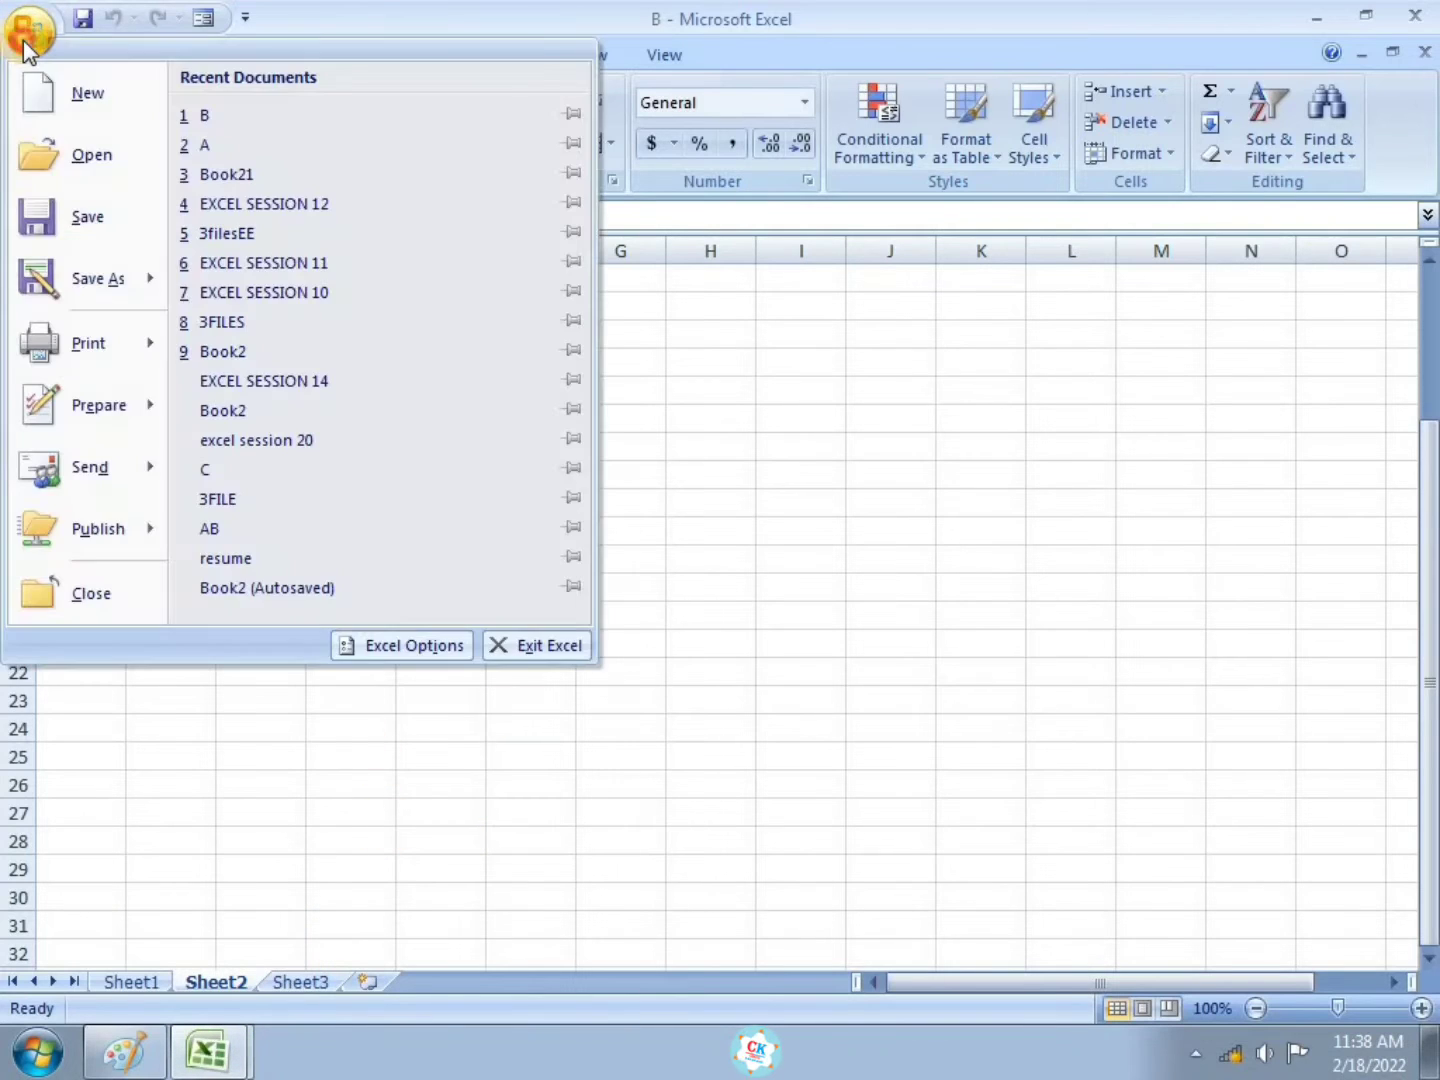
click(235, 462)
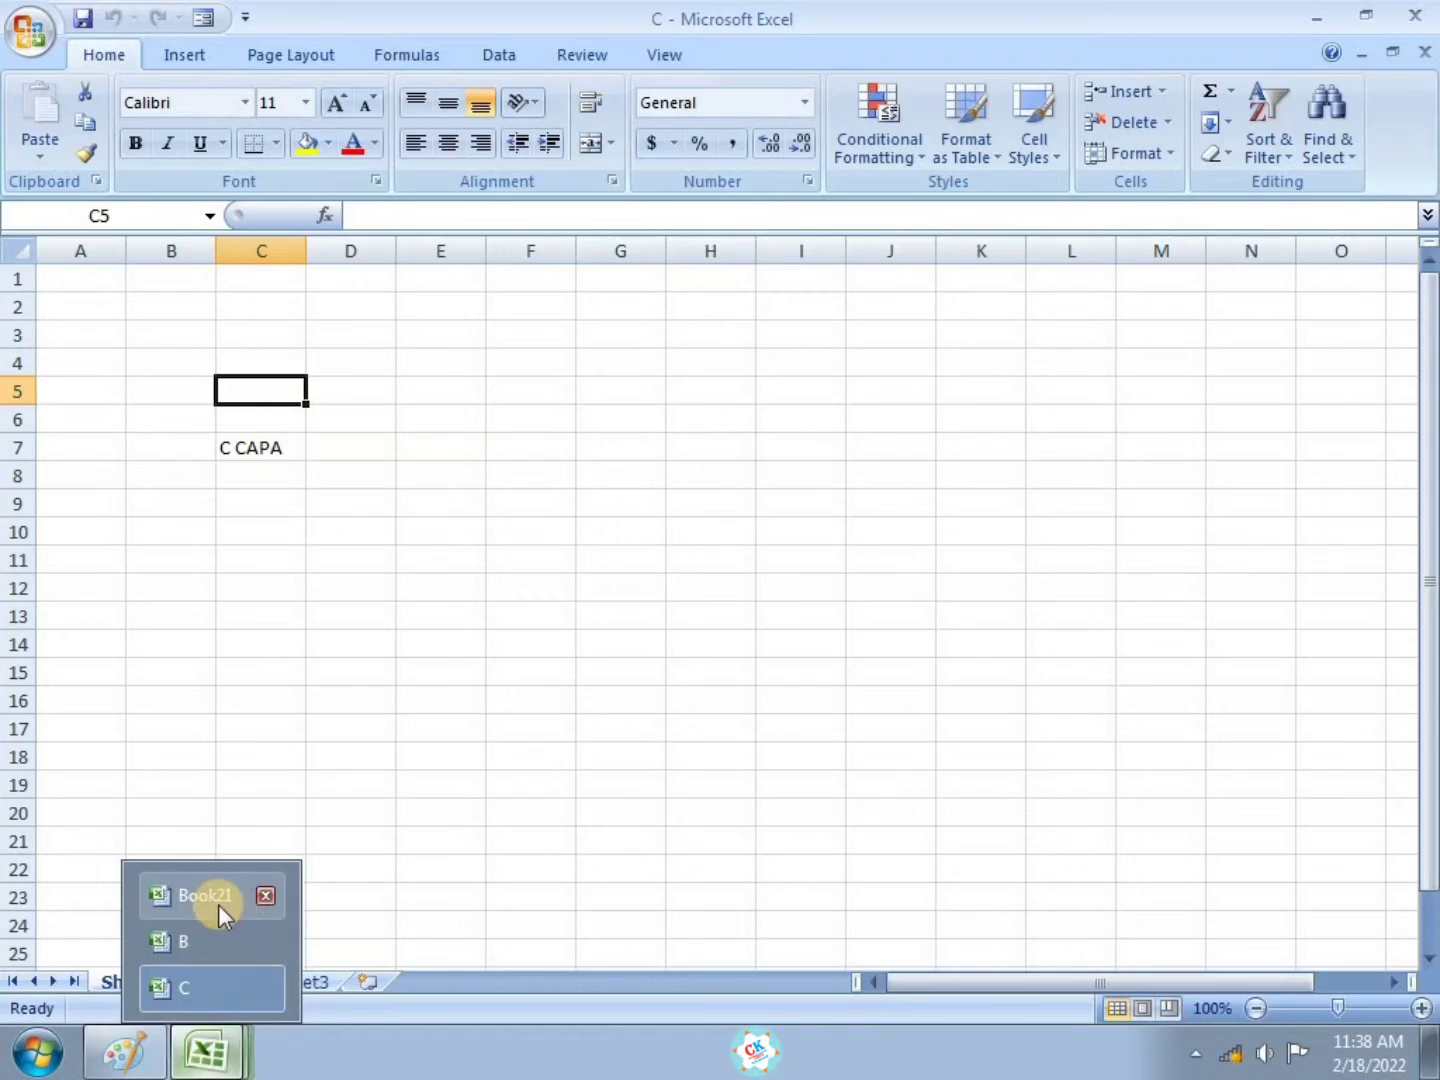
Examine the contents of the open workbooks Book21, B and C in turn, and return to Book21
click(218, 905)
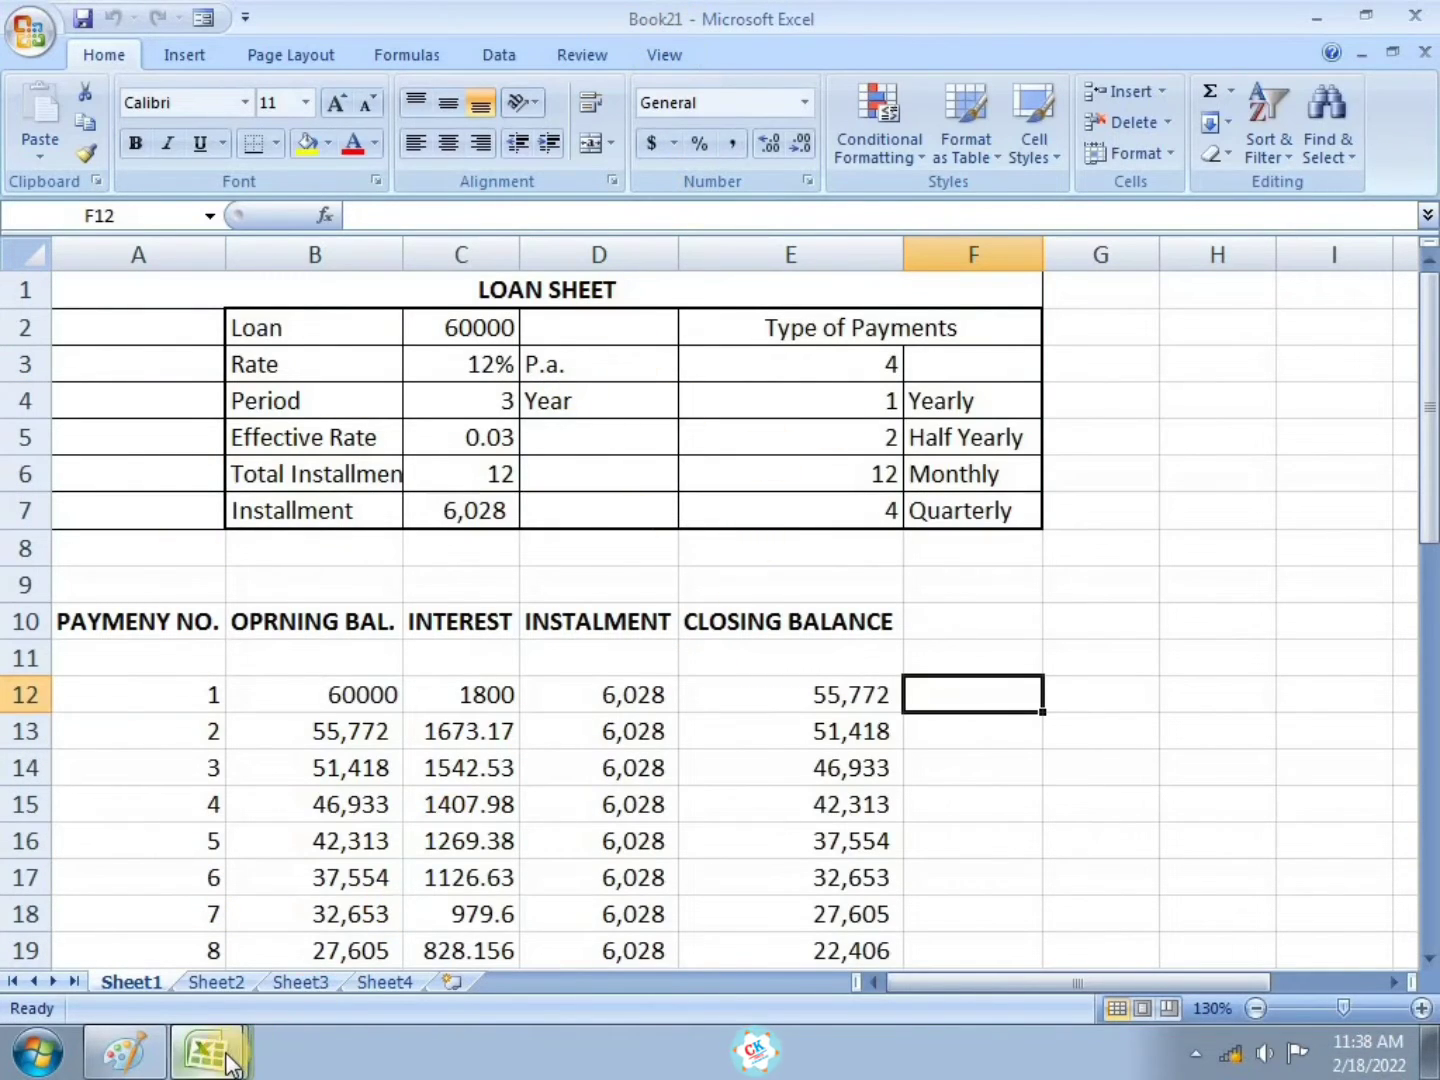
mouse_move(210, 1050)
click(194, 949)
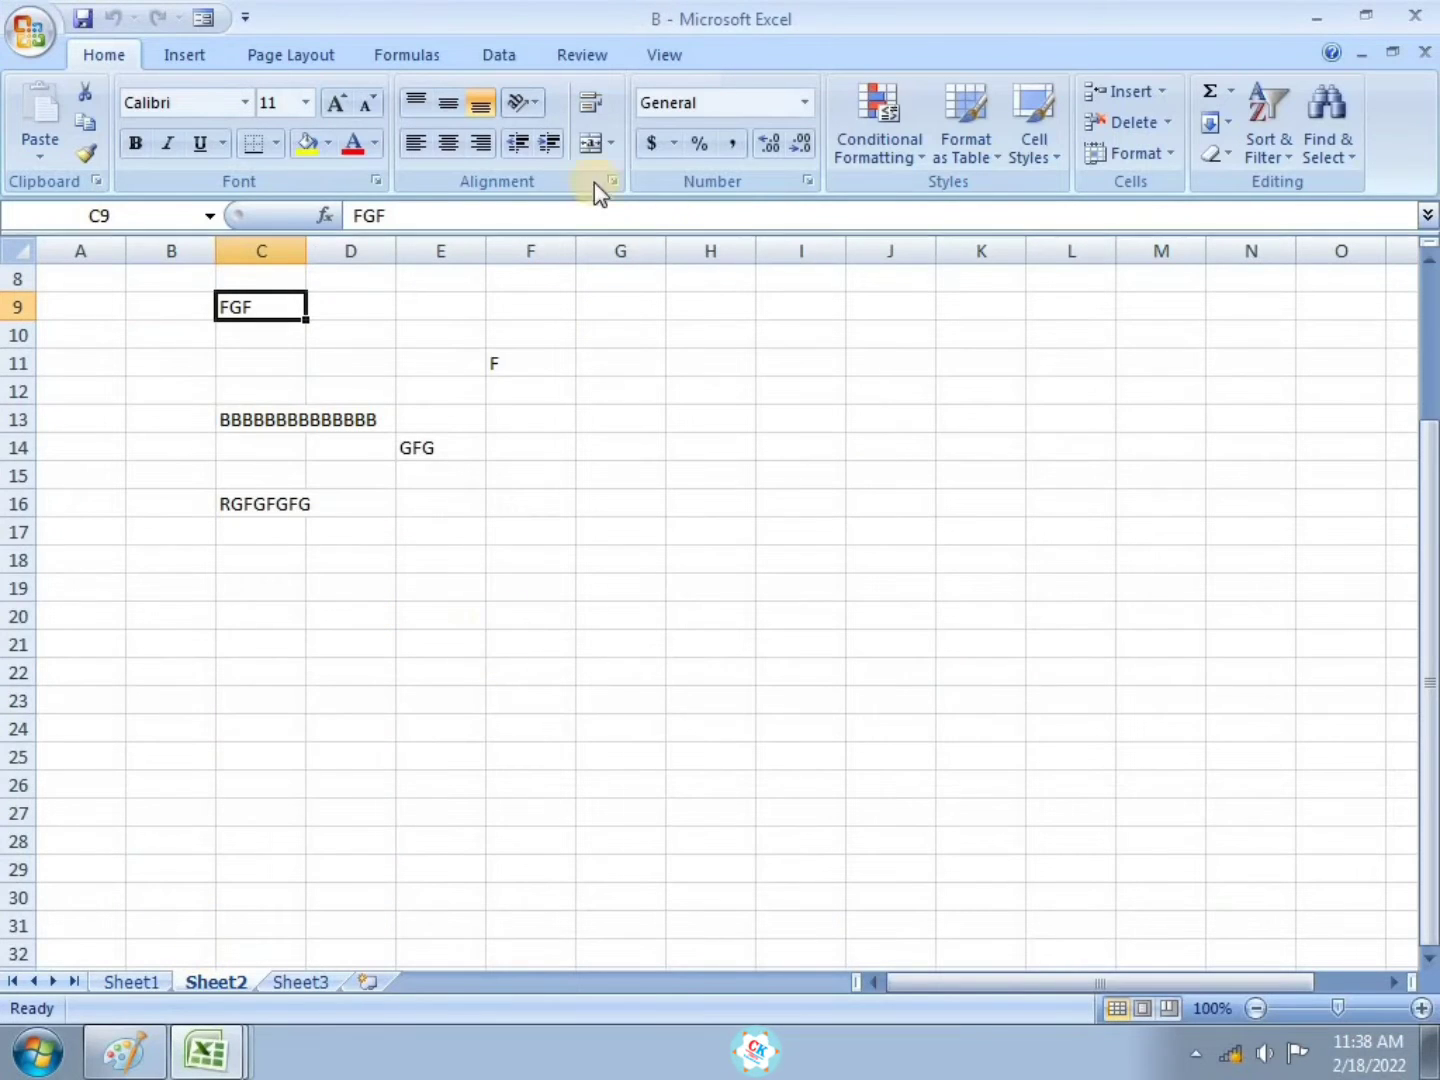
drag(211, 392, 506, 561)
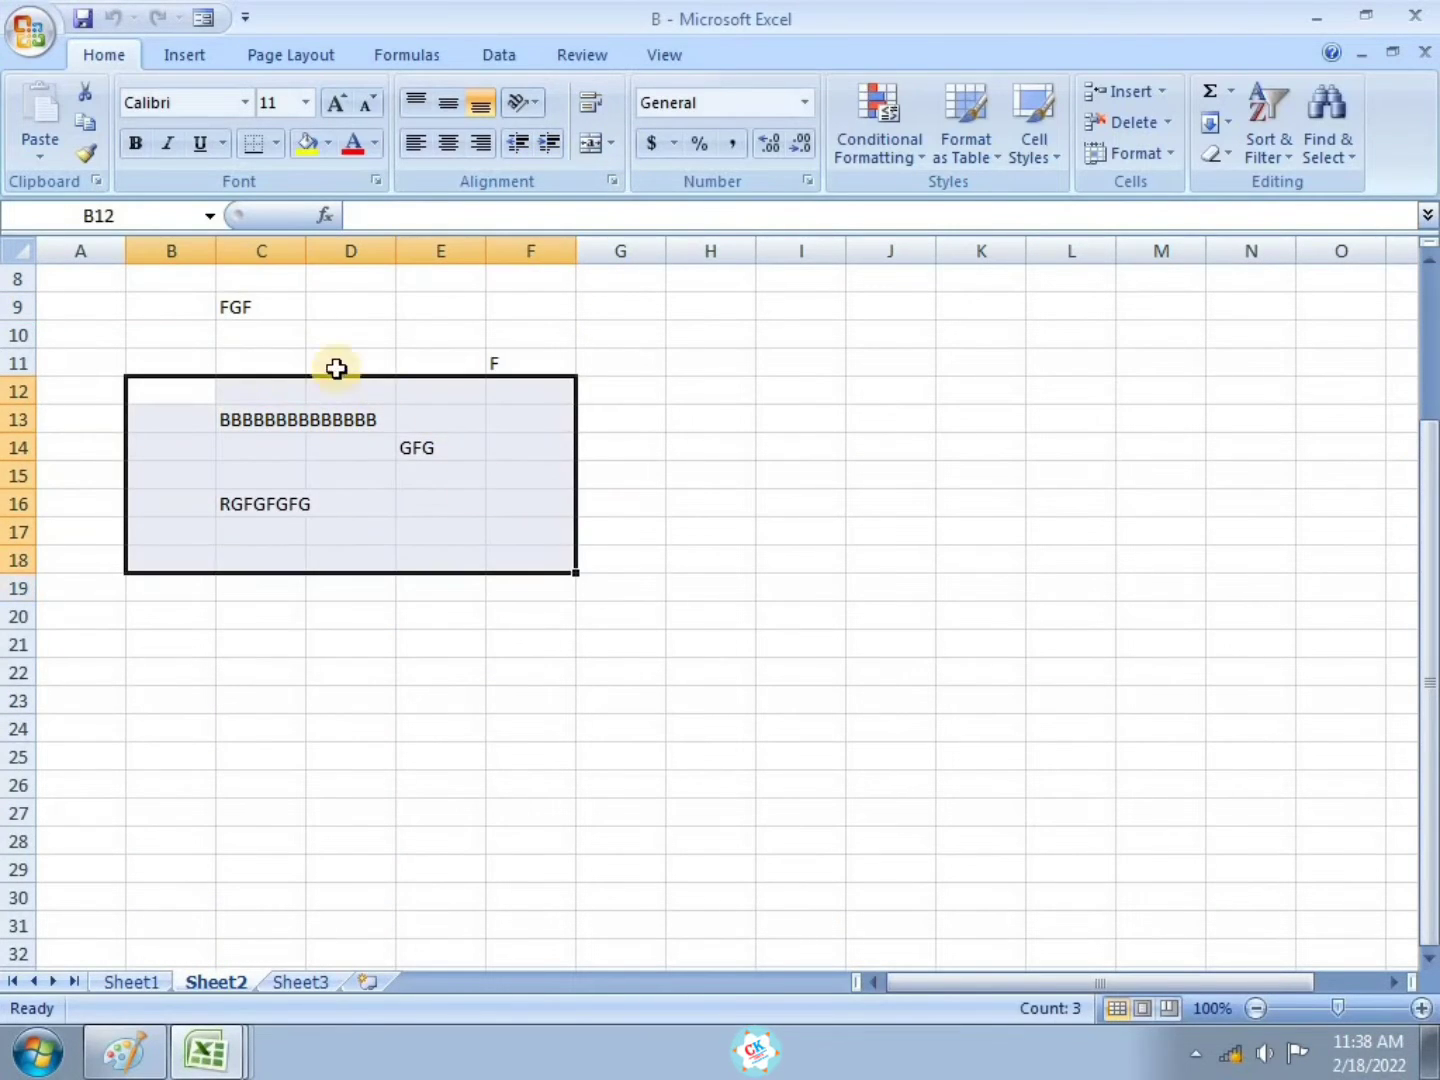
click(322, 340)
click(467, 466)
click(372, 527)
mouse_move(221, 1030)
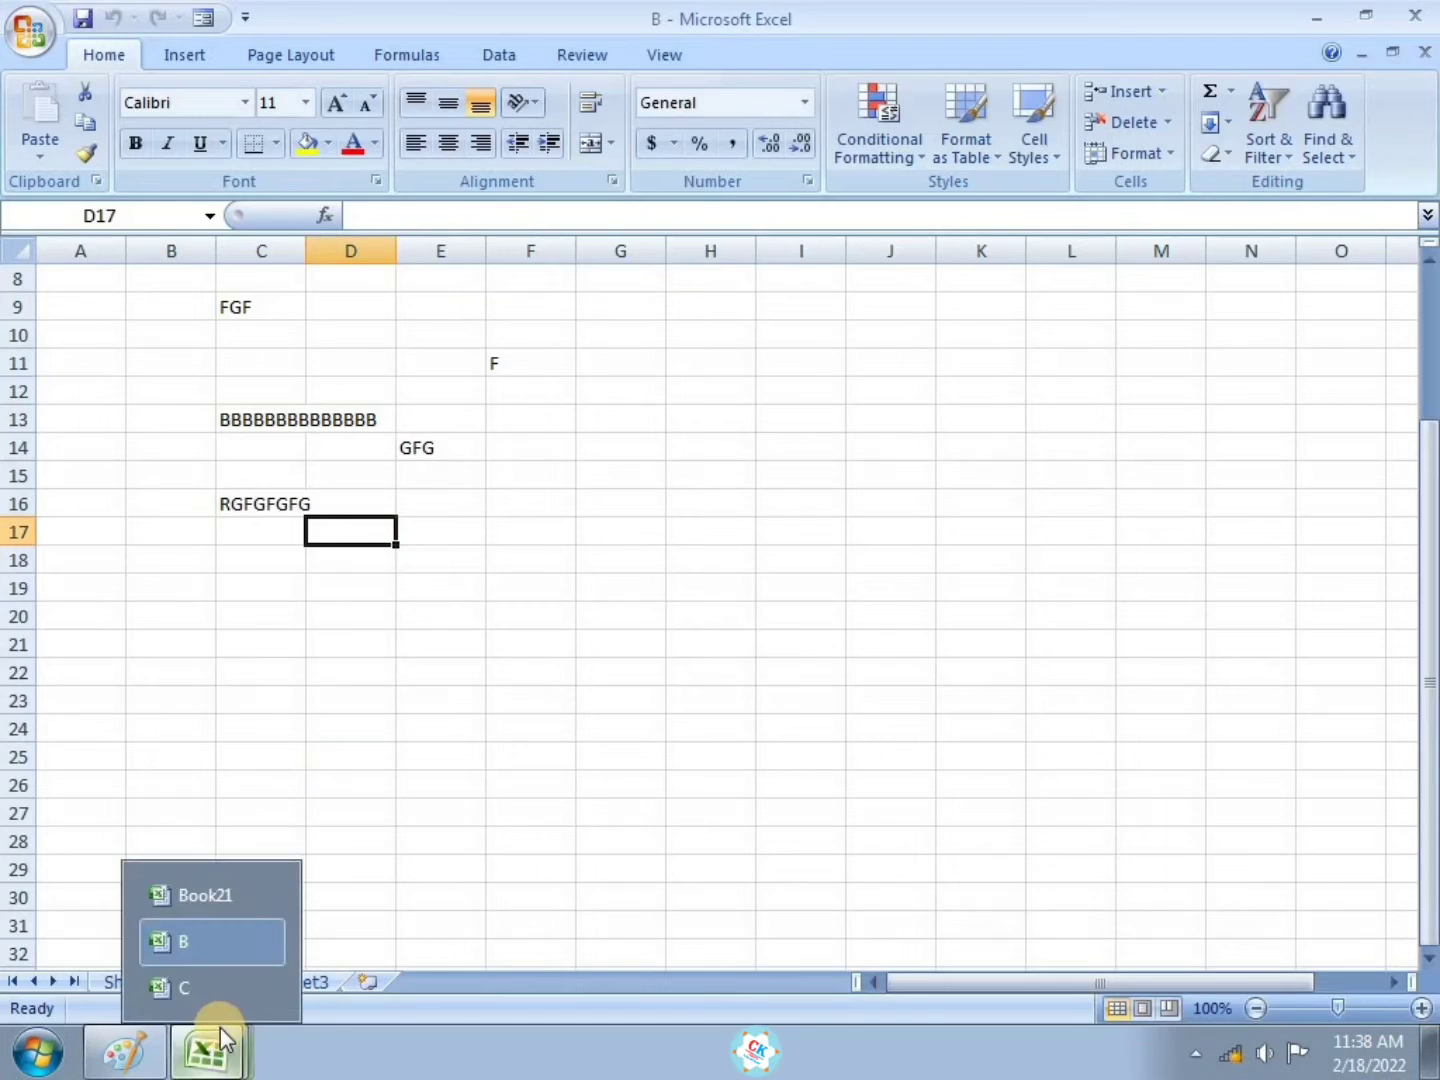
click(196, 988)
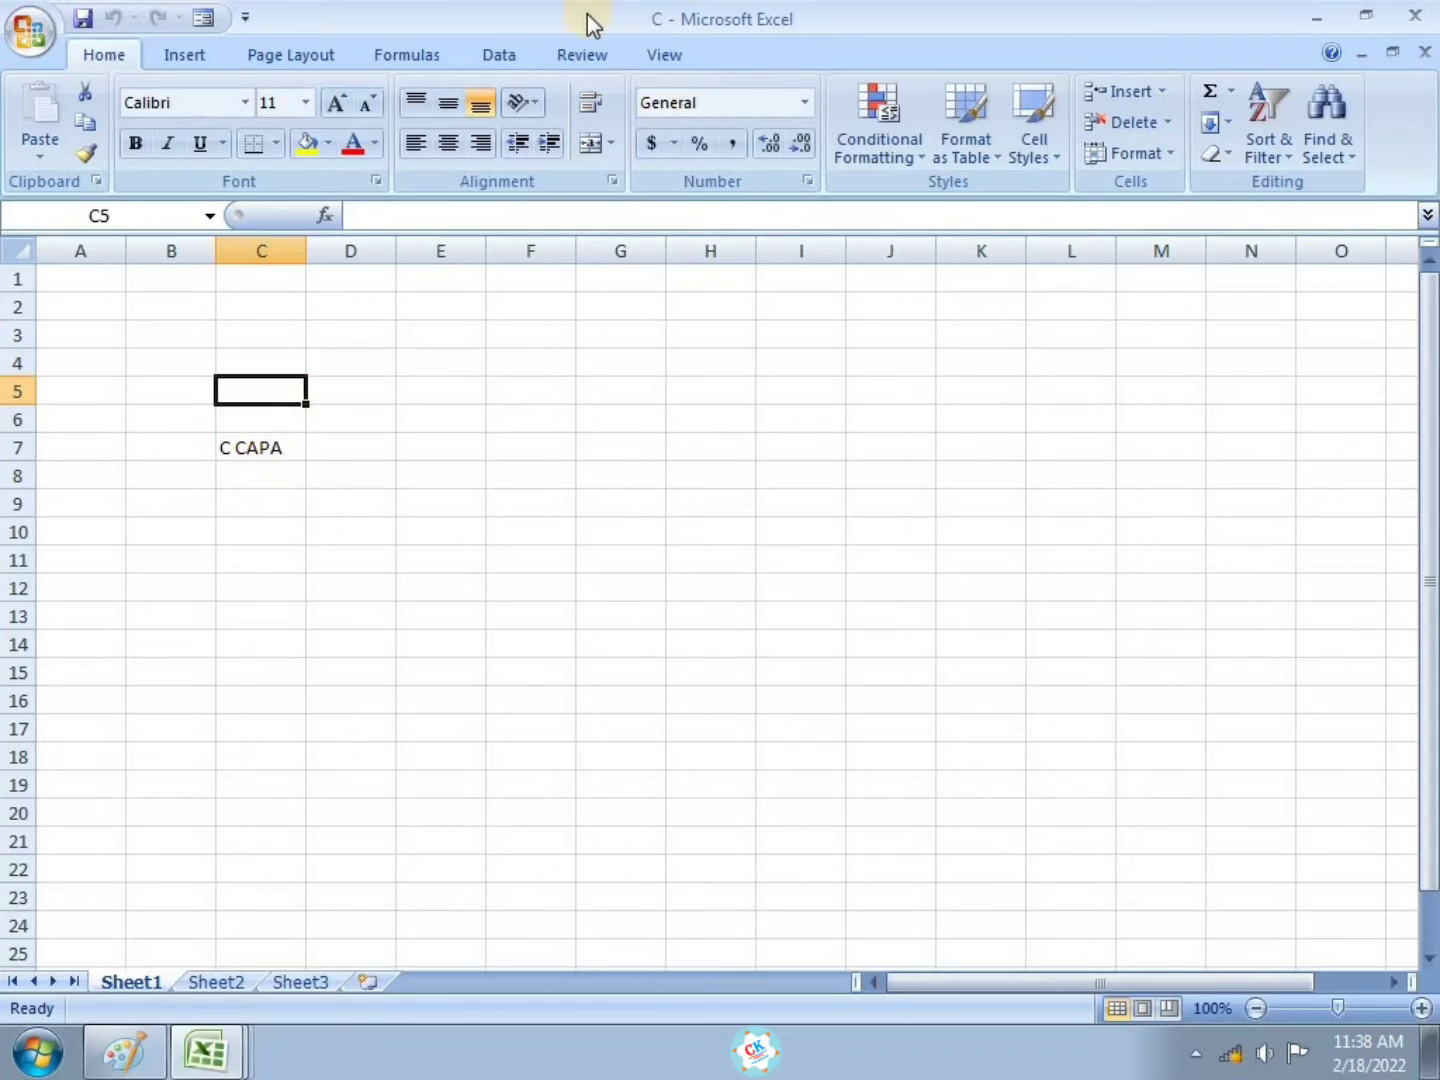
click(204, 1049)
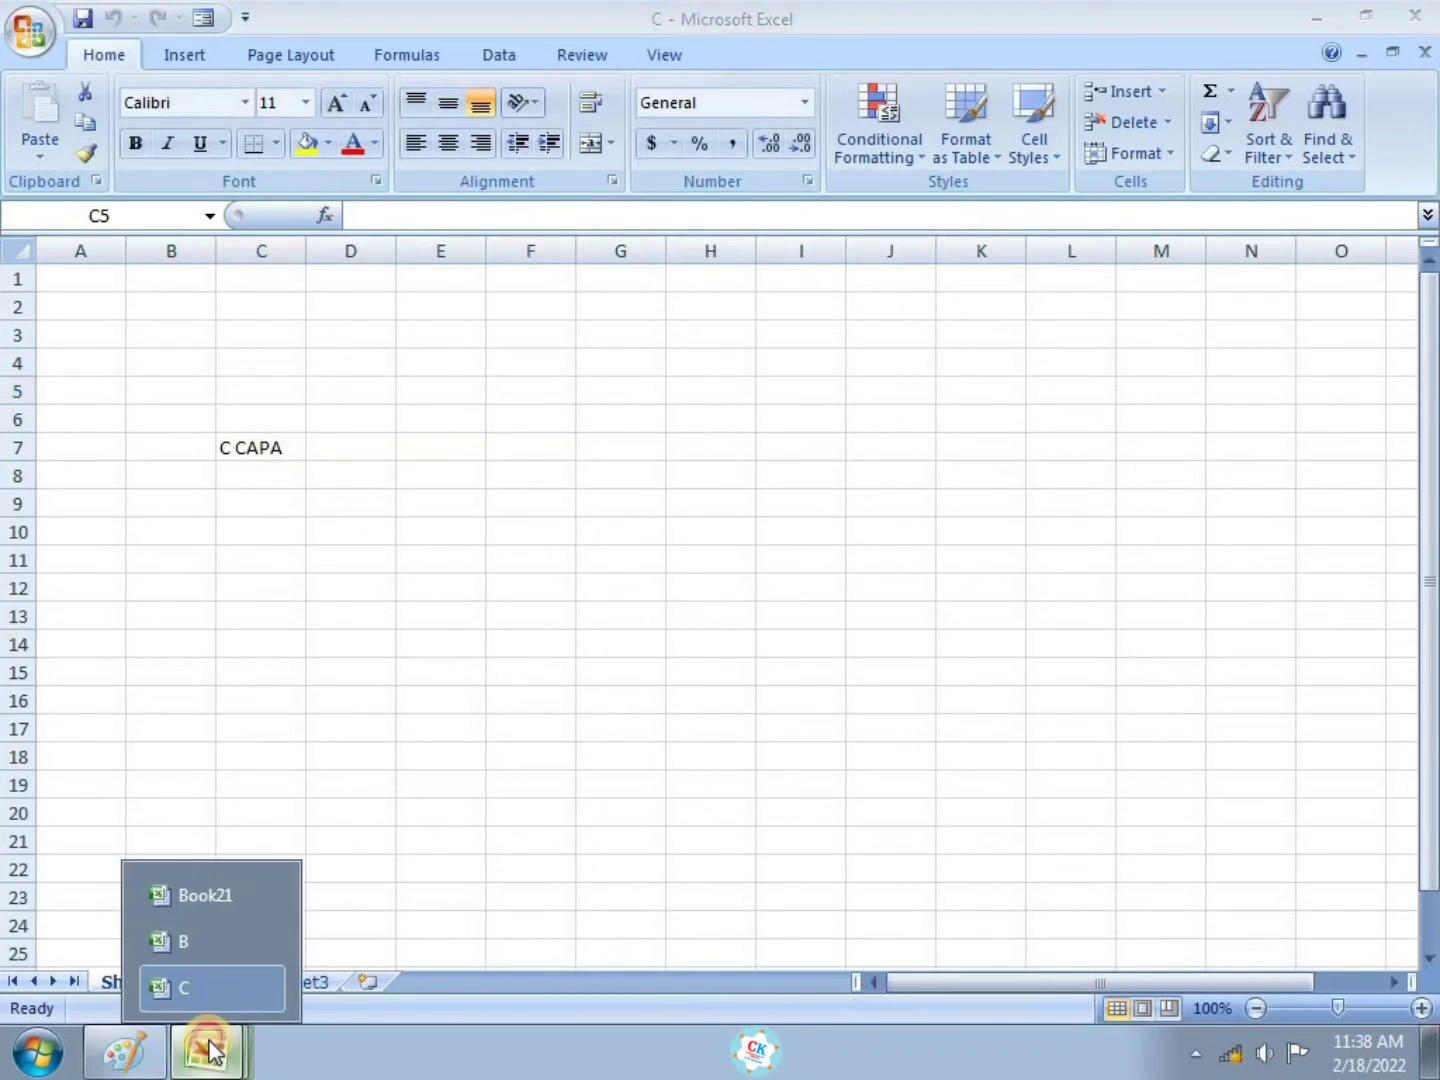
click(217, 906)
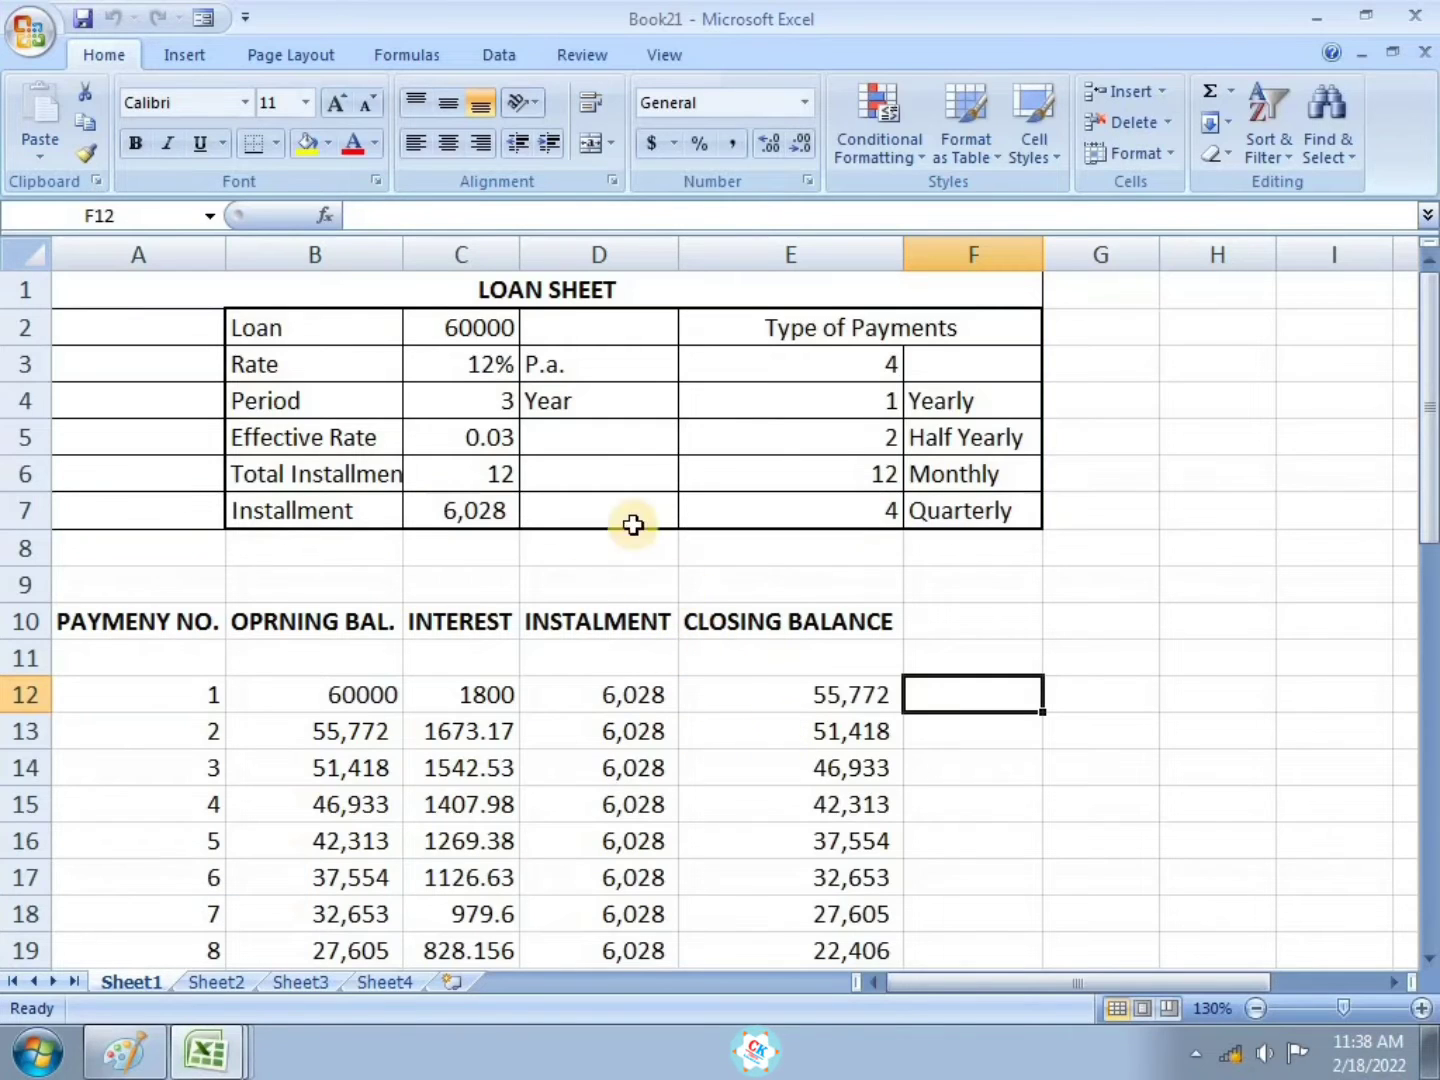
Save the open workbooks as a workspace named THREE FILES in the Documents library
click(659, 52)
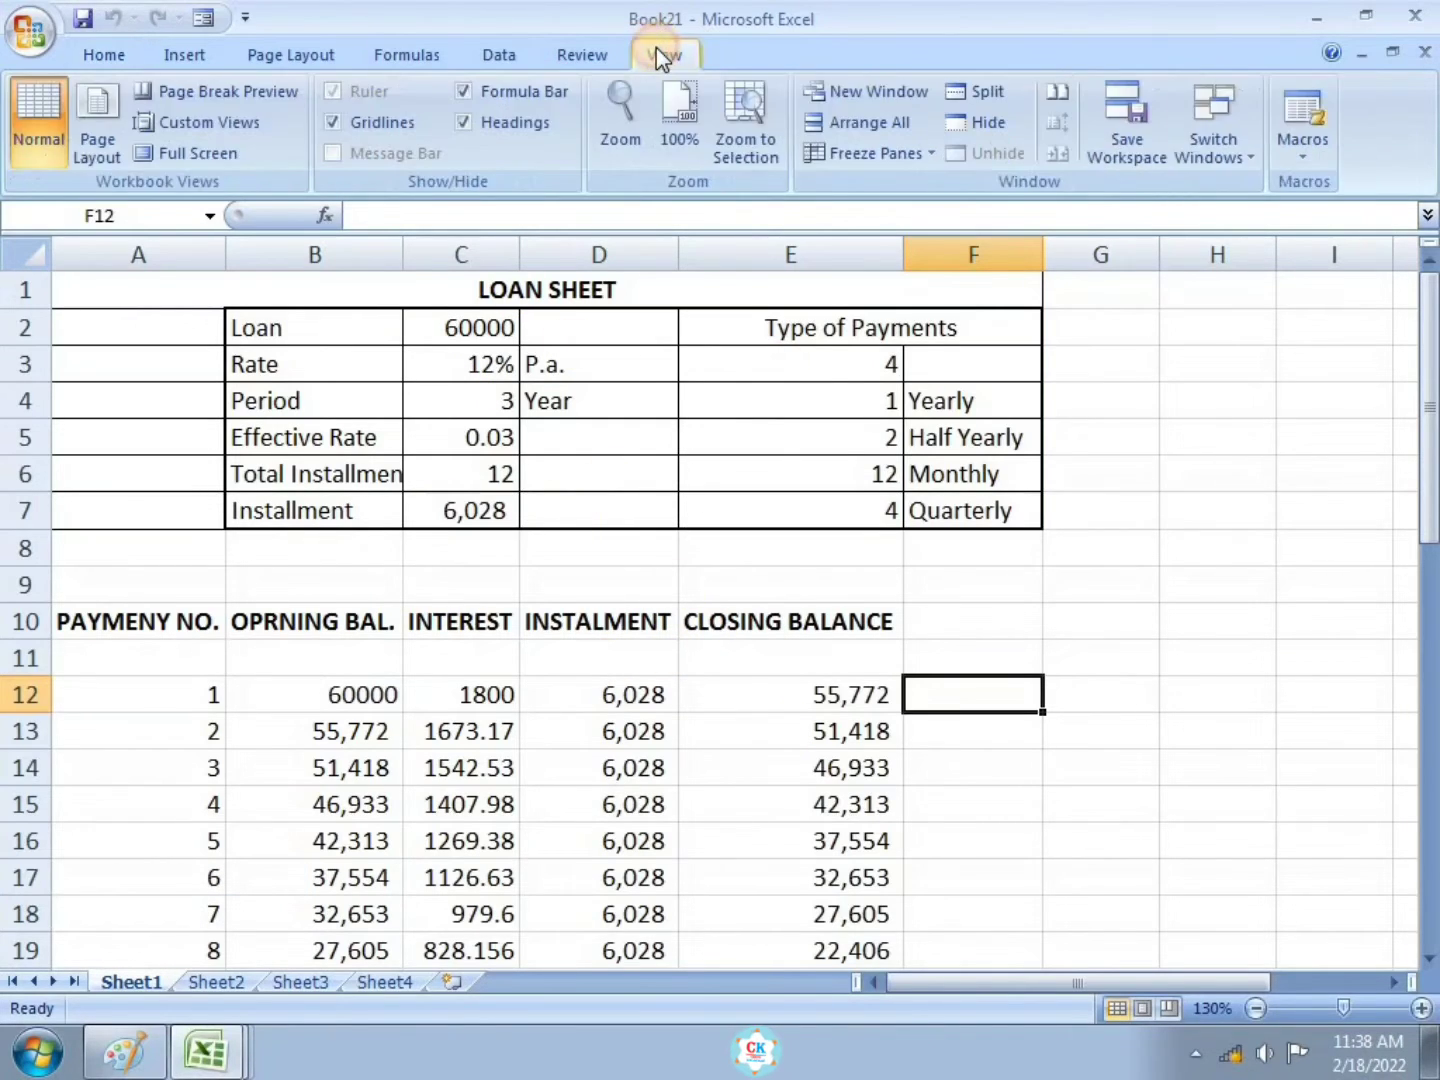
click(1121, 159)
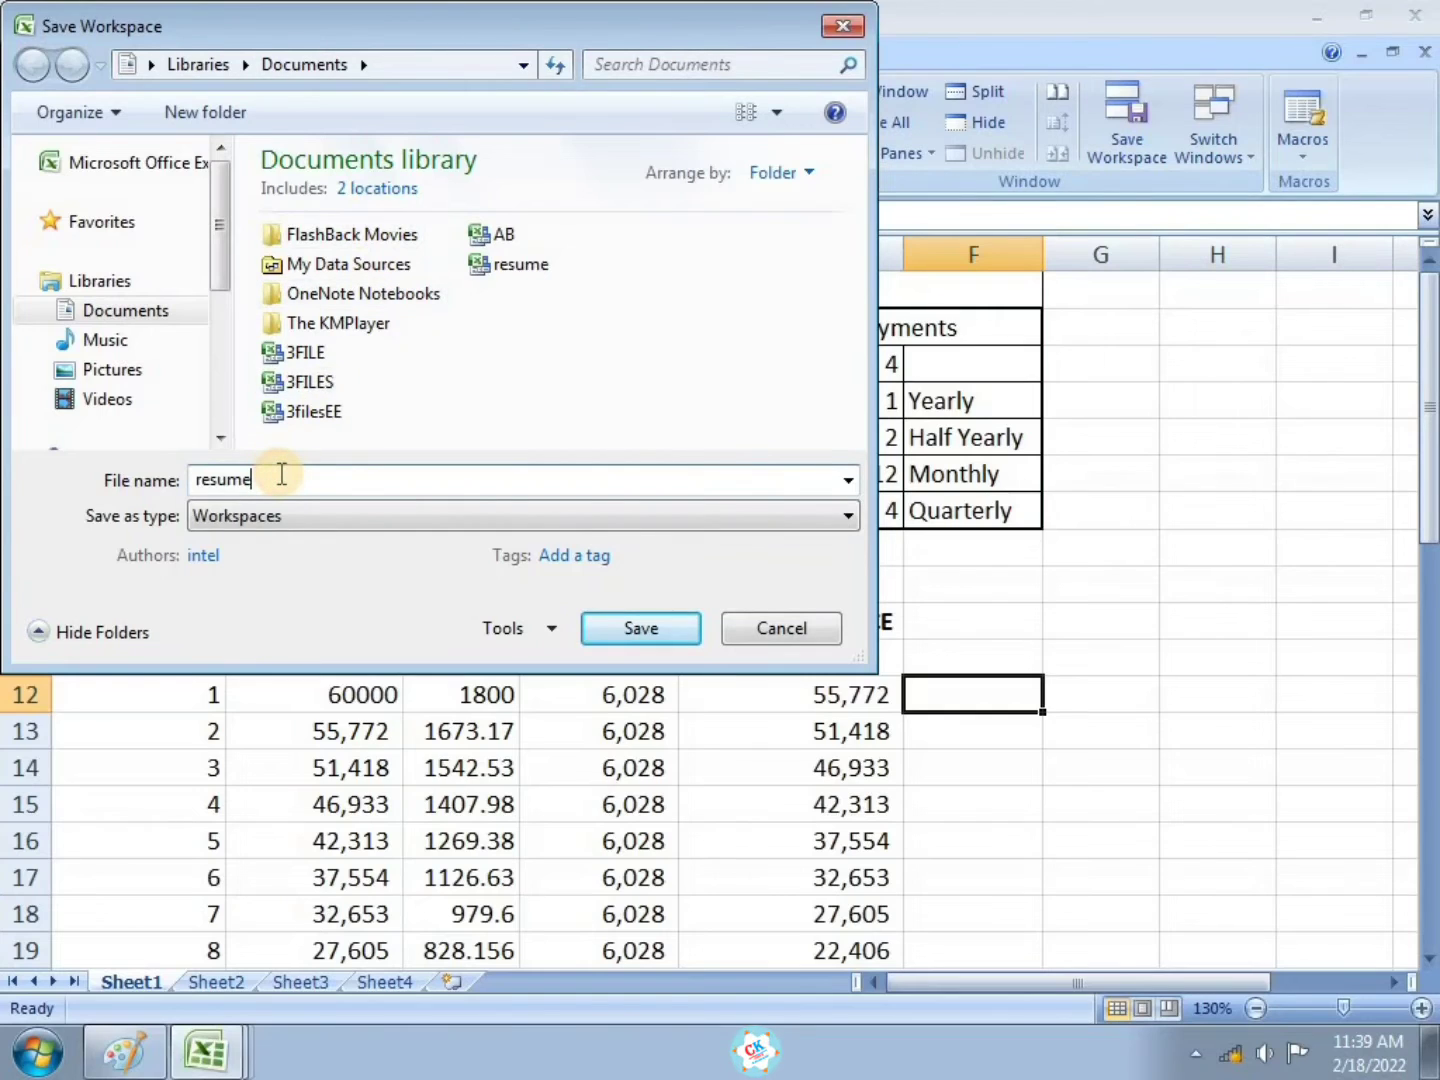
key(BackSpace)
key(BackSpace)
key(BackSpace)
key(BackSpace)
key(BackSpace)
key(BackSpace)
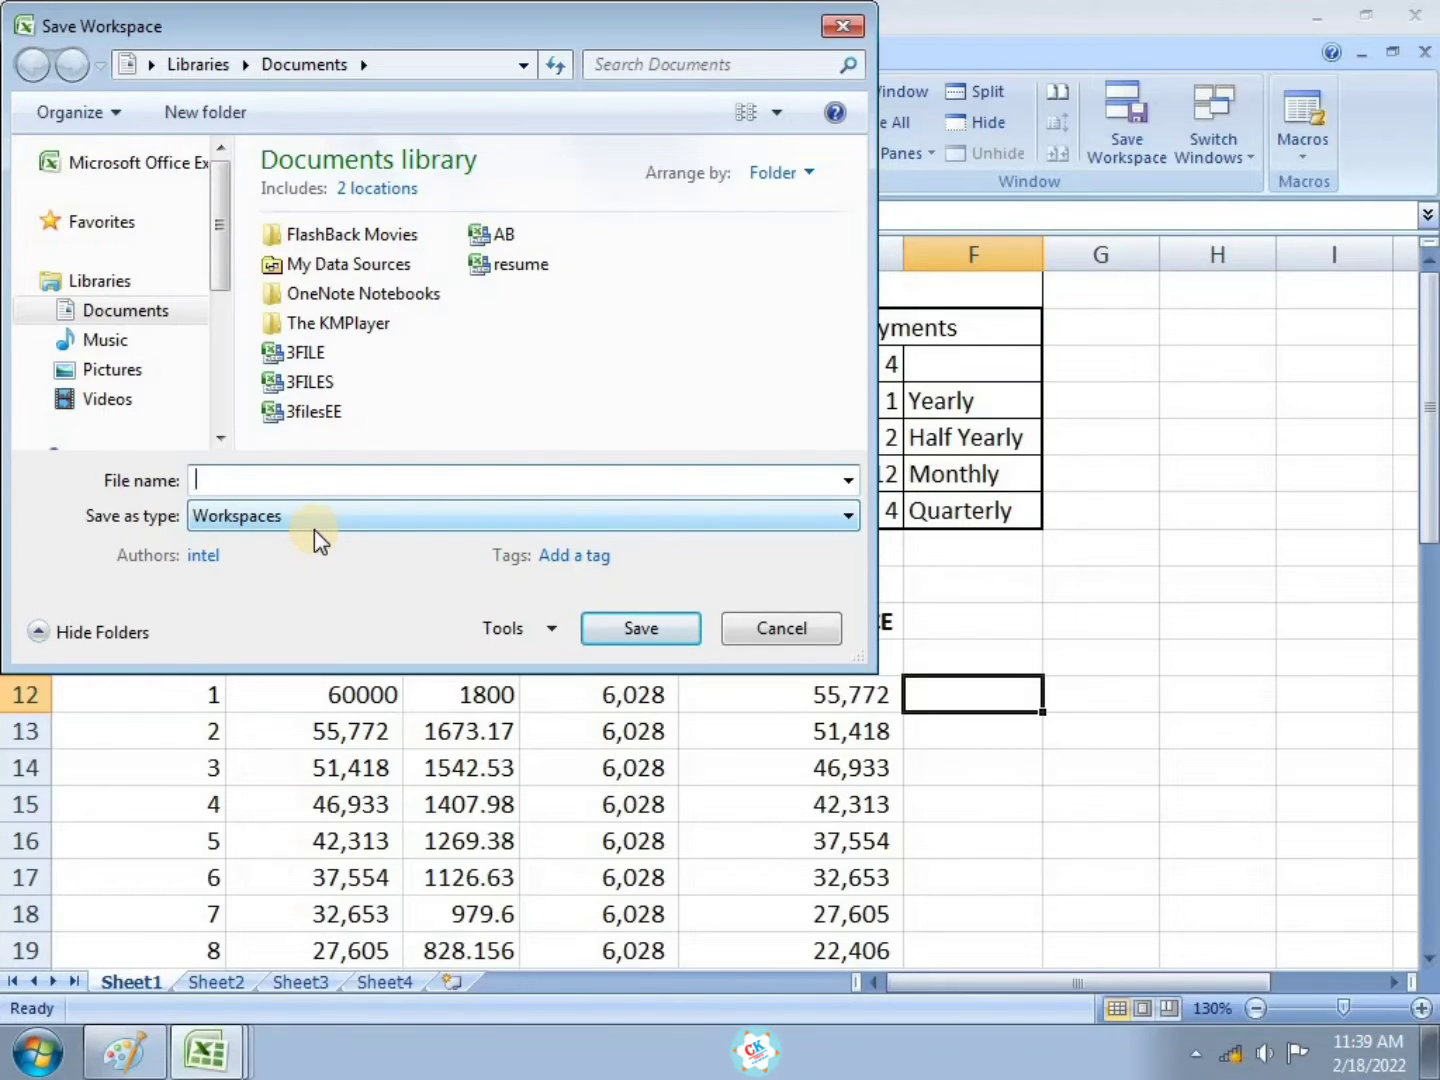
click(234, 466)
click(241, 486)
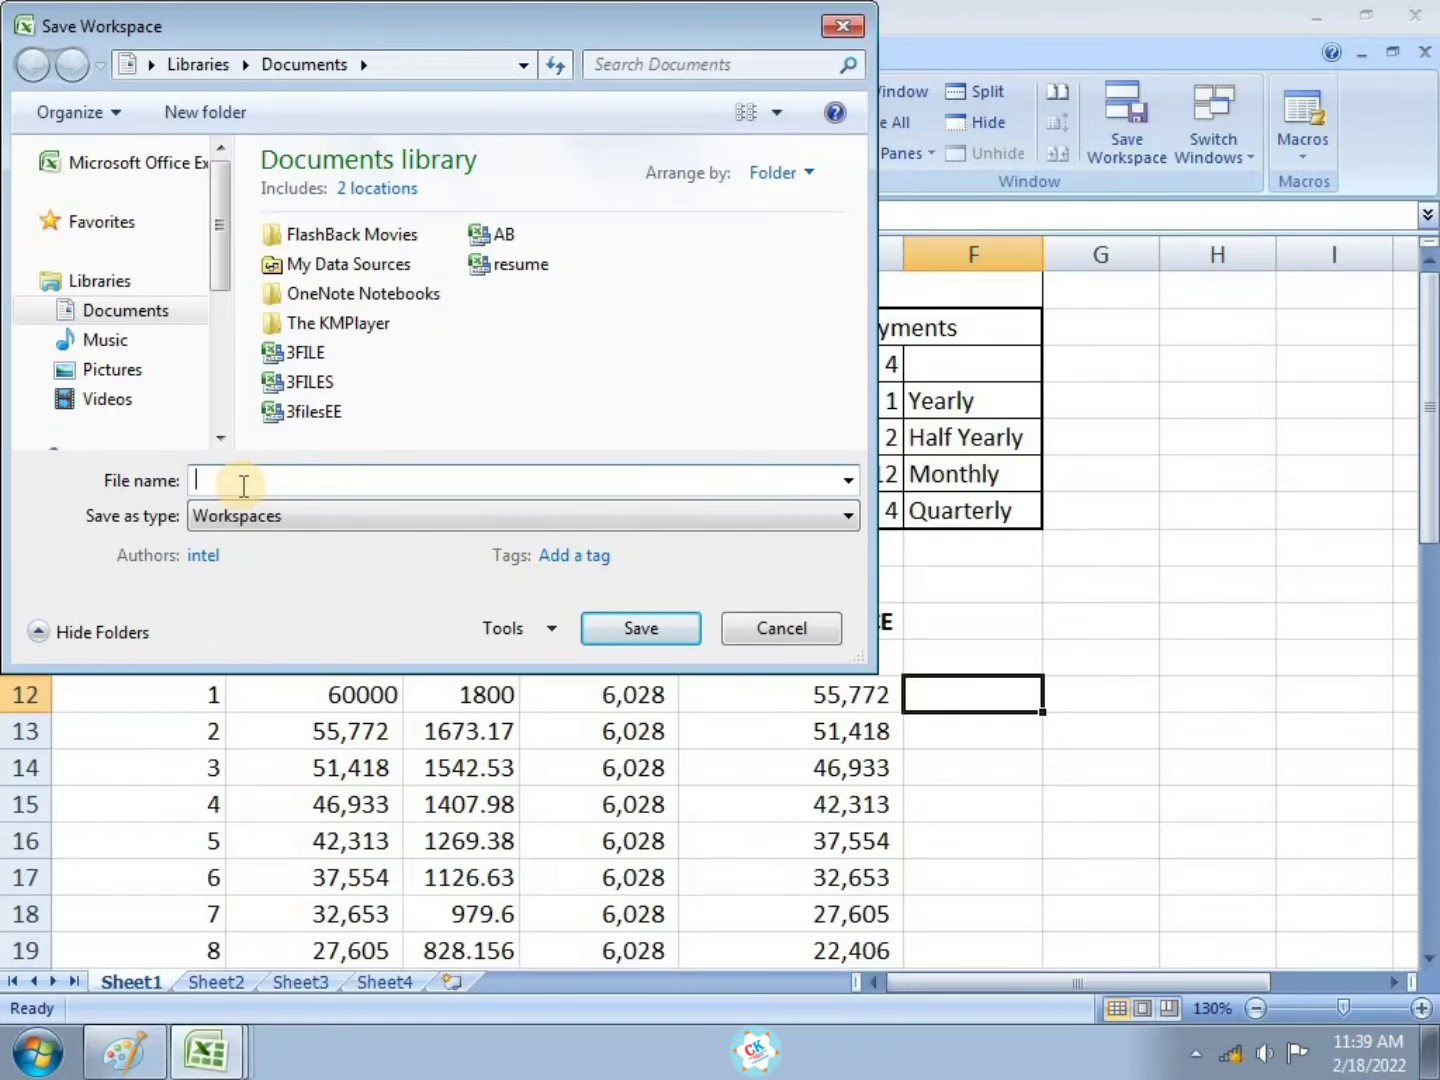
text(THREE FILES)
click(647, 636)
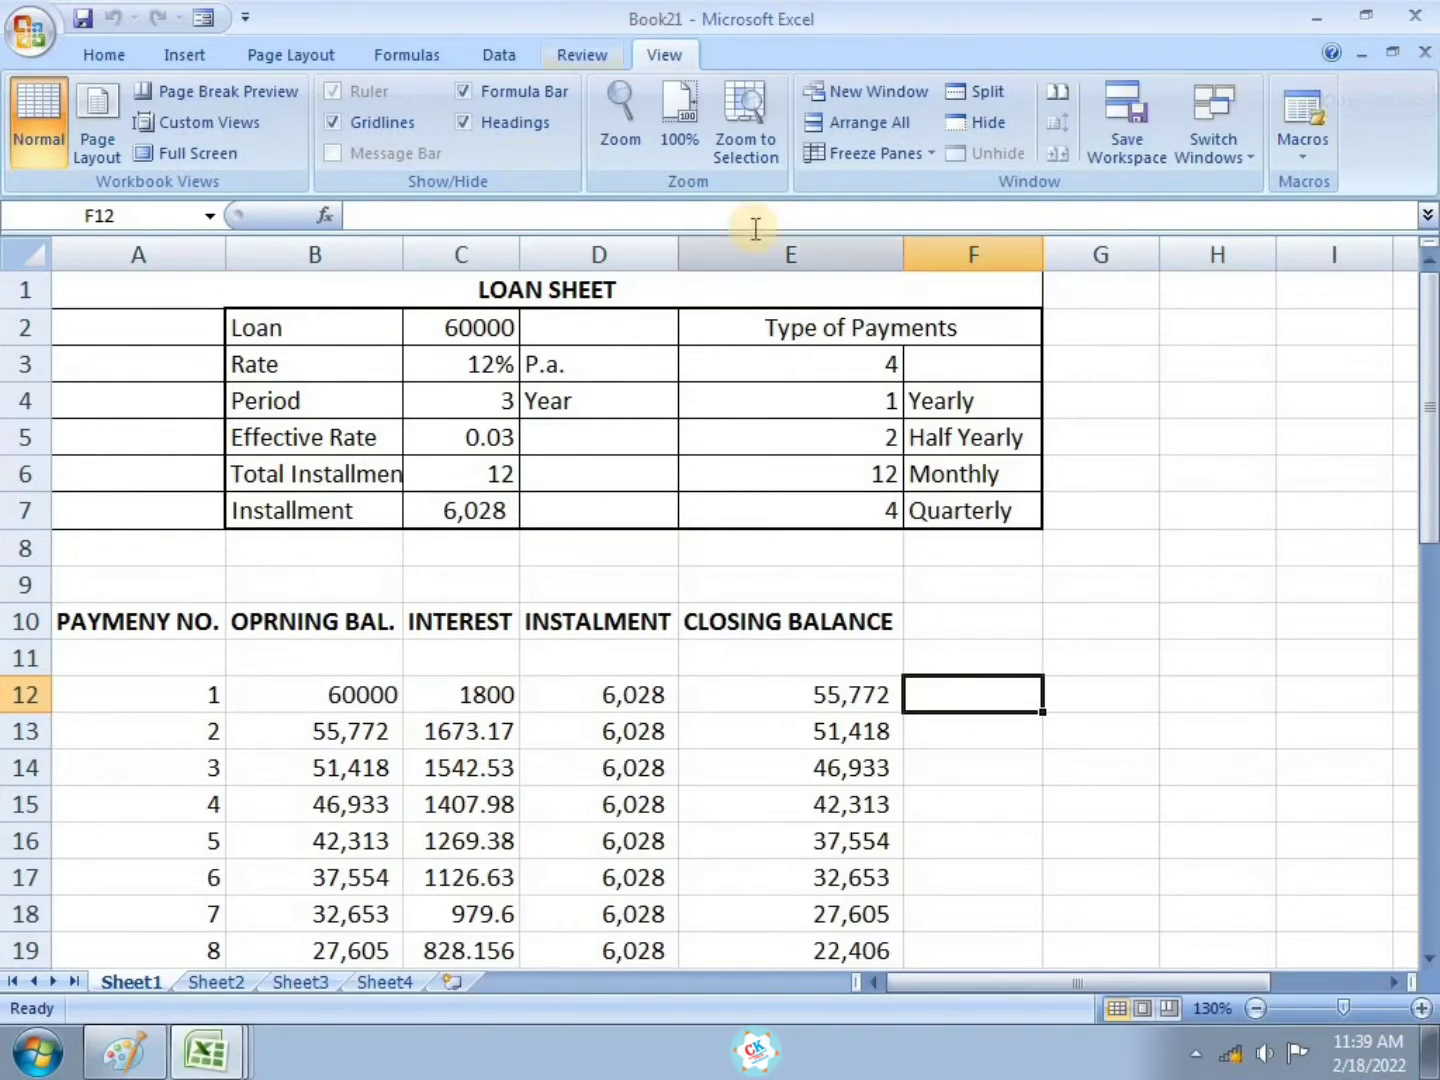
Close the workbooks Book21, C and B, leaving Excel running
click(1425, 55)
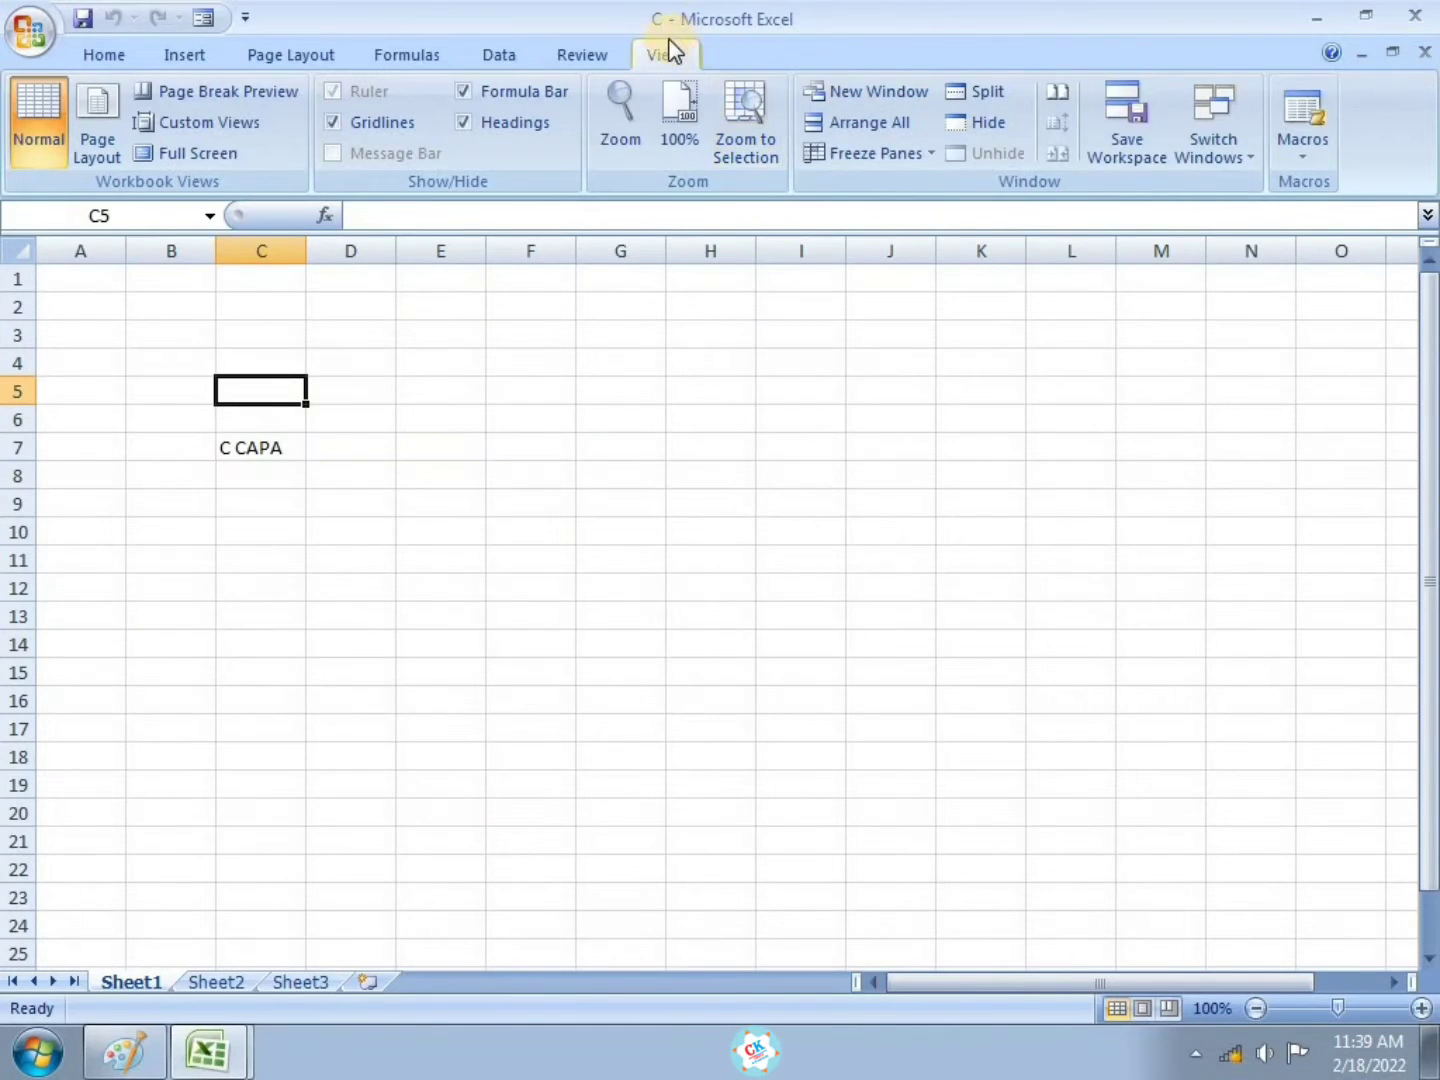
click(1425, 55)
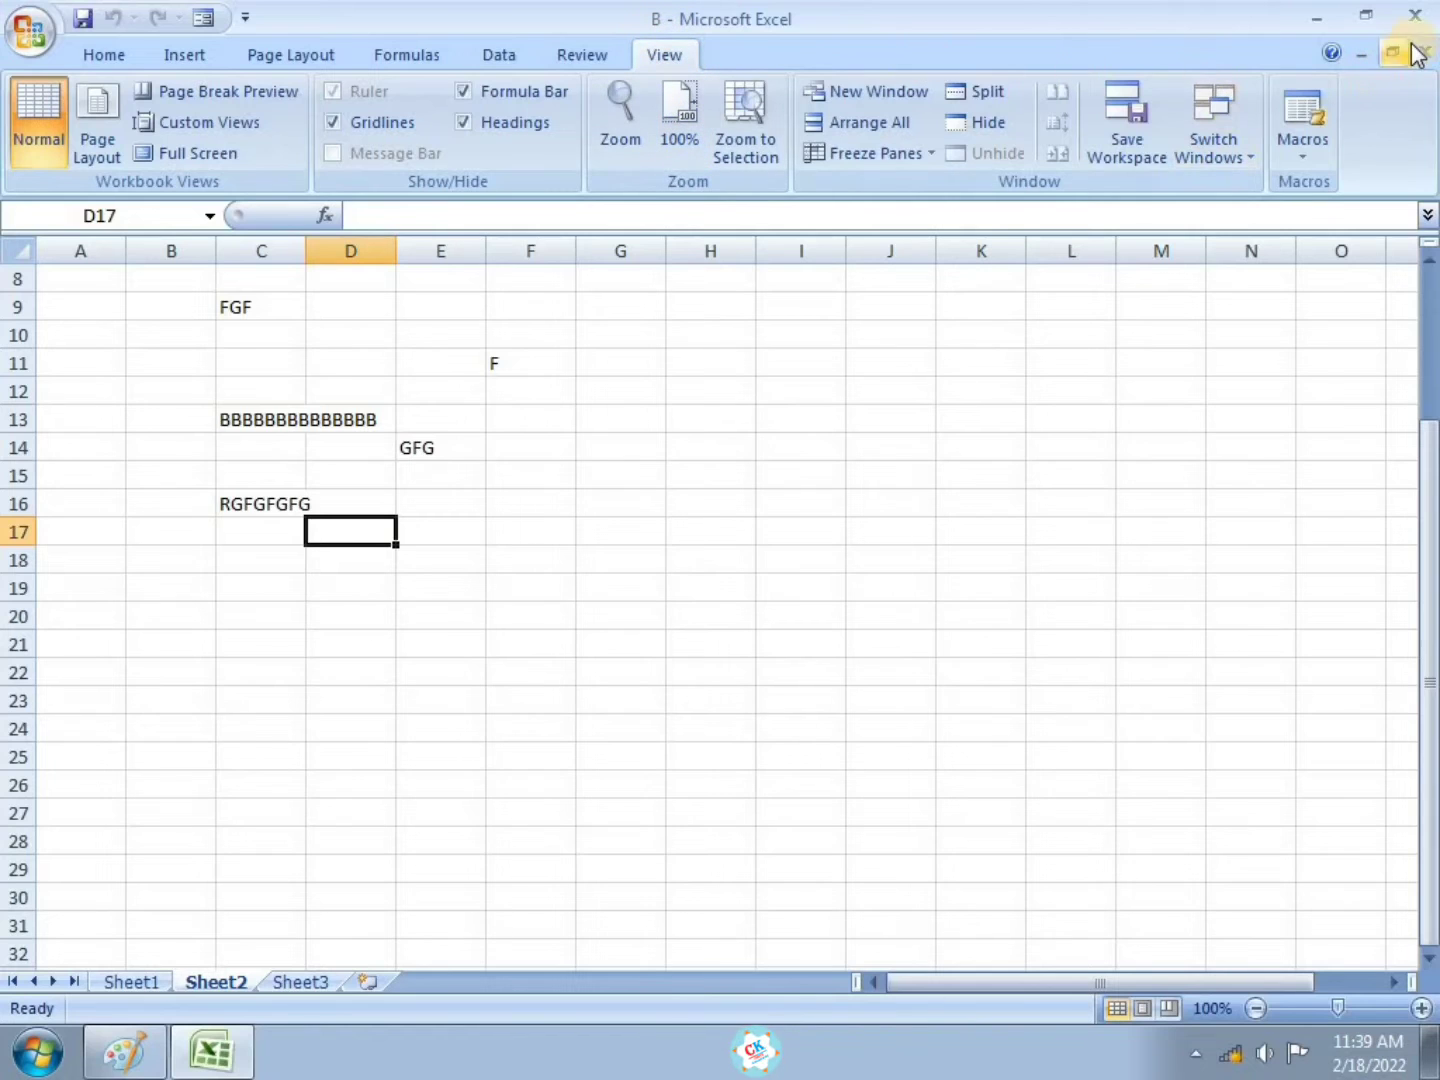
click(1425, 55)
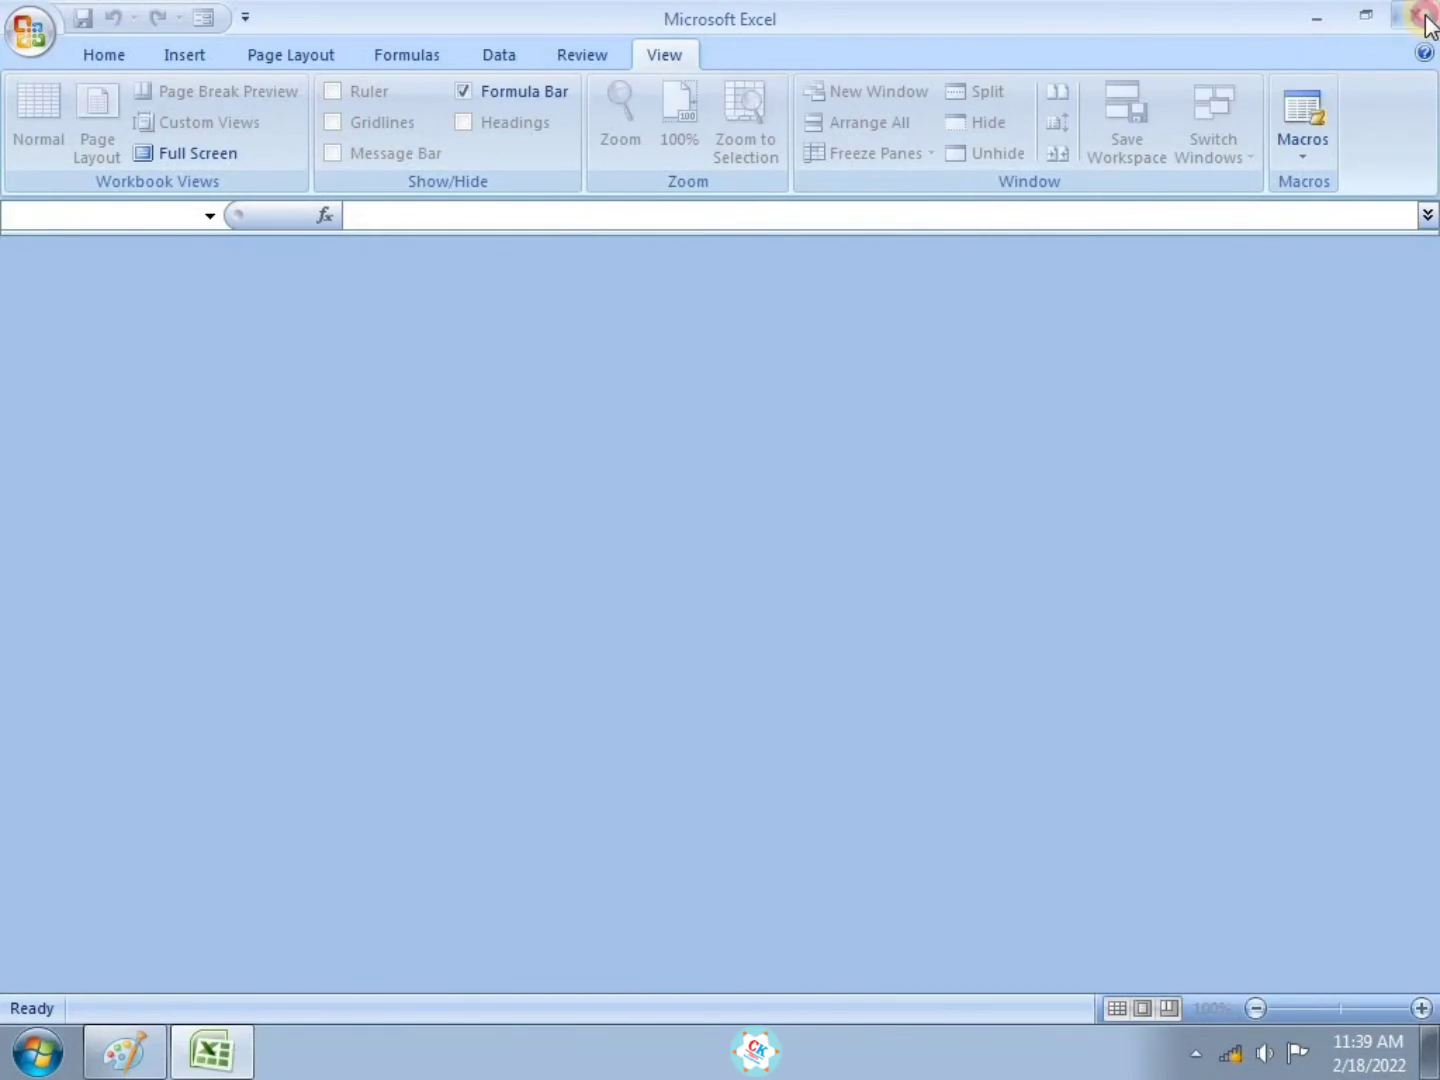
Exit Excel, start it again and reopen the recent workspace THREE FILES
click(1420, 15)
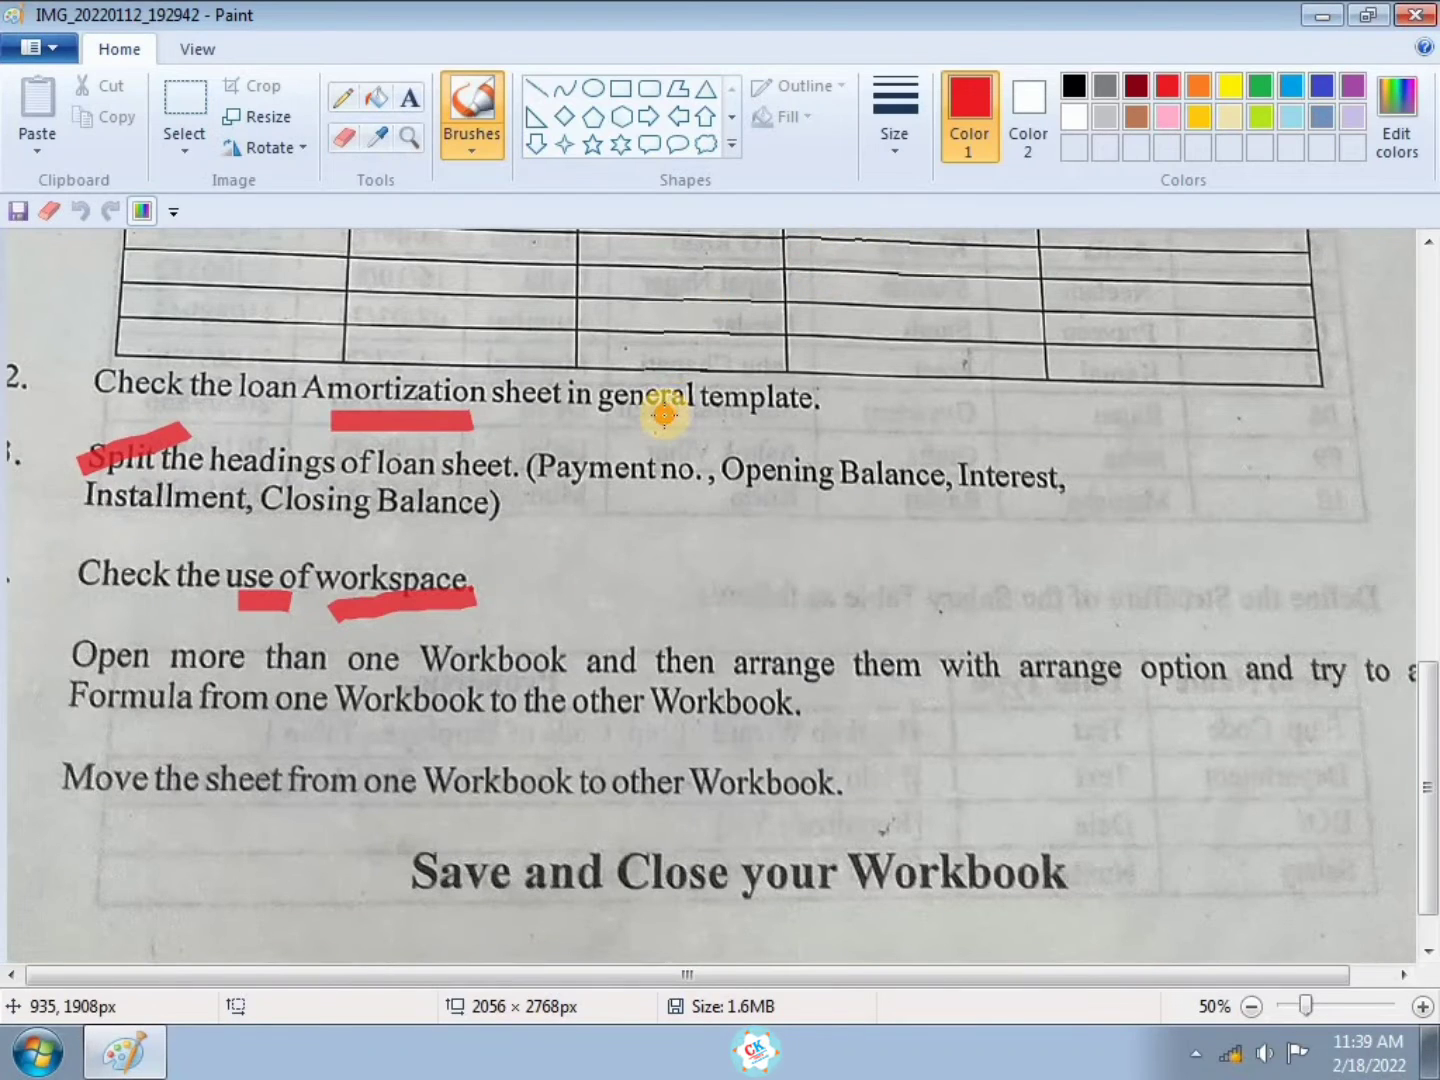
key(super+r)
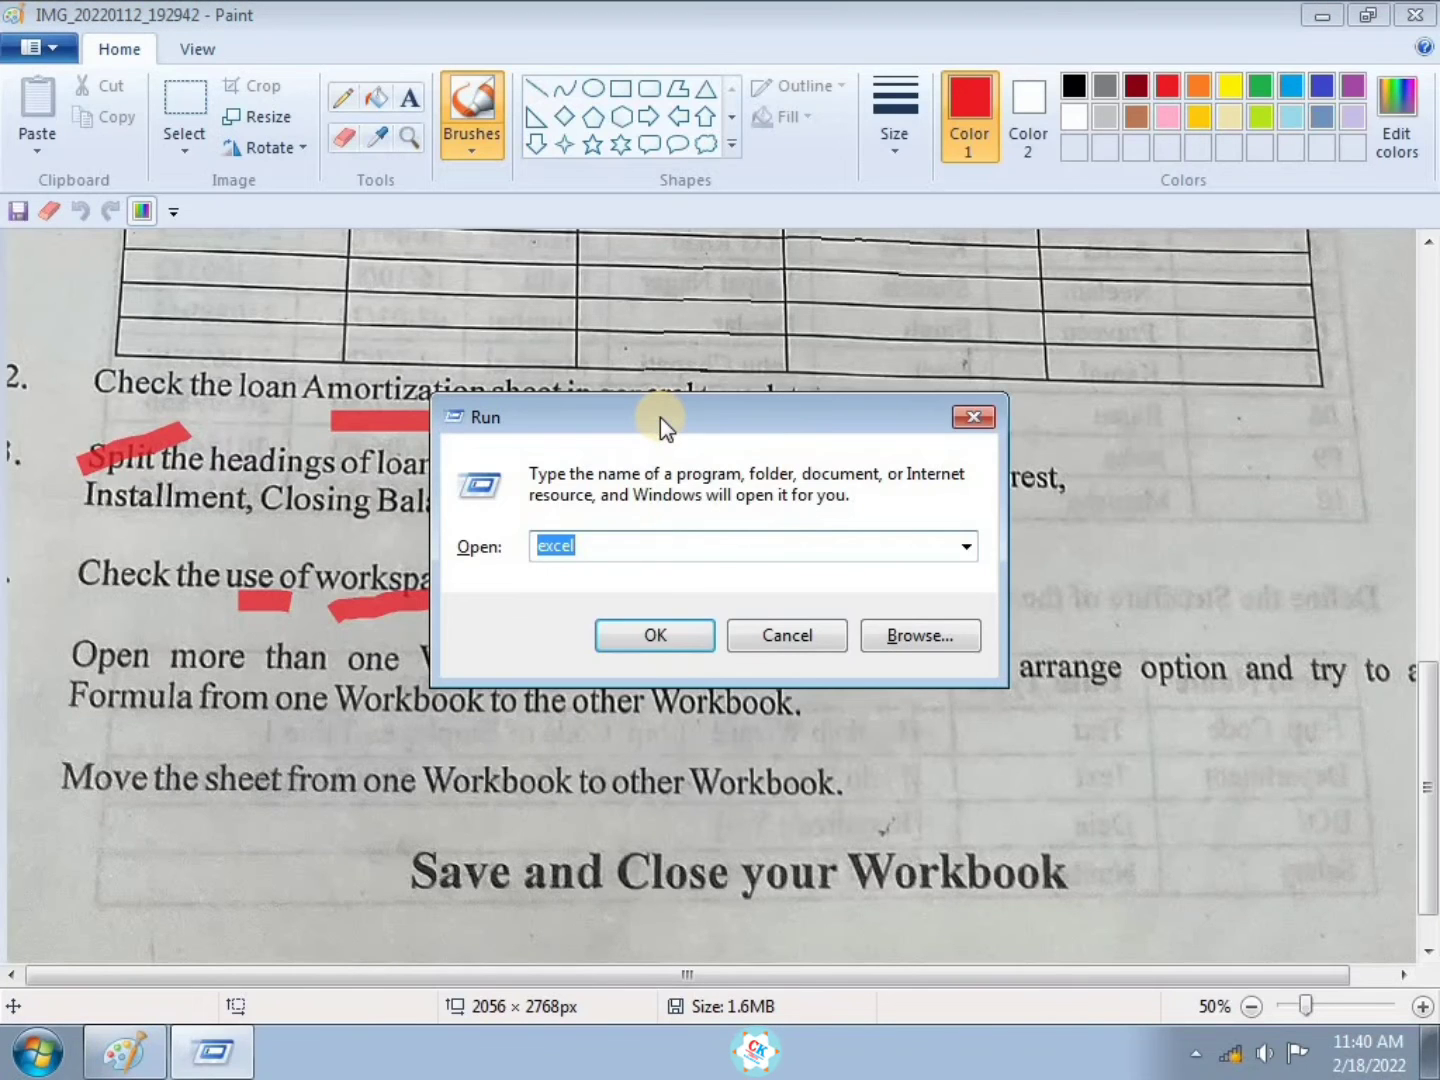
key(Return)
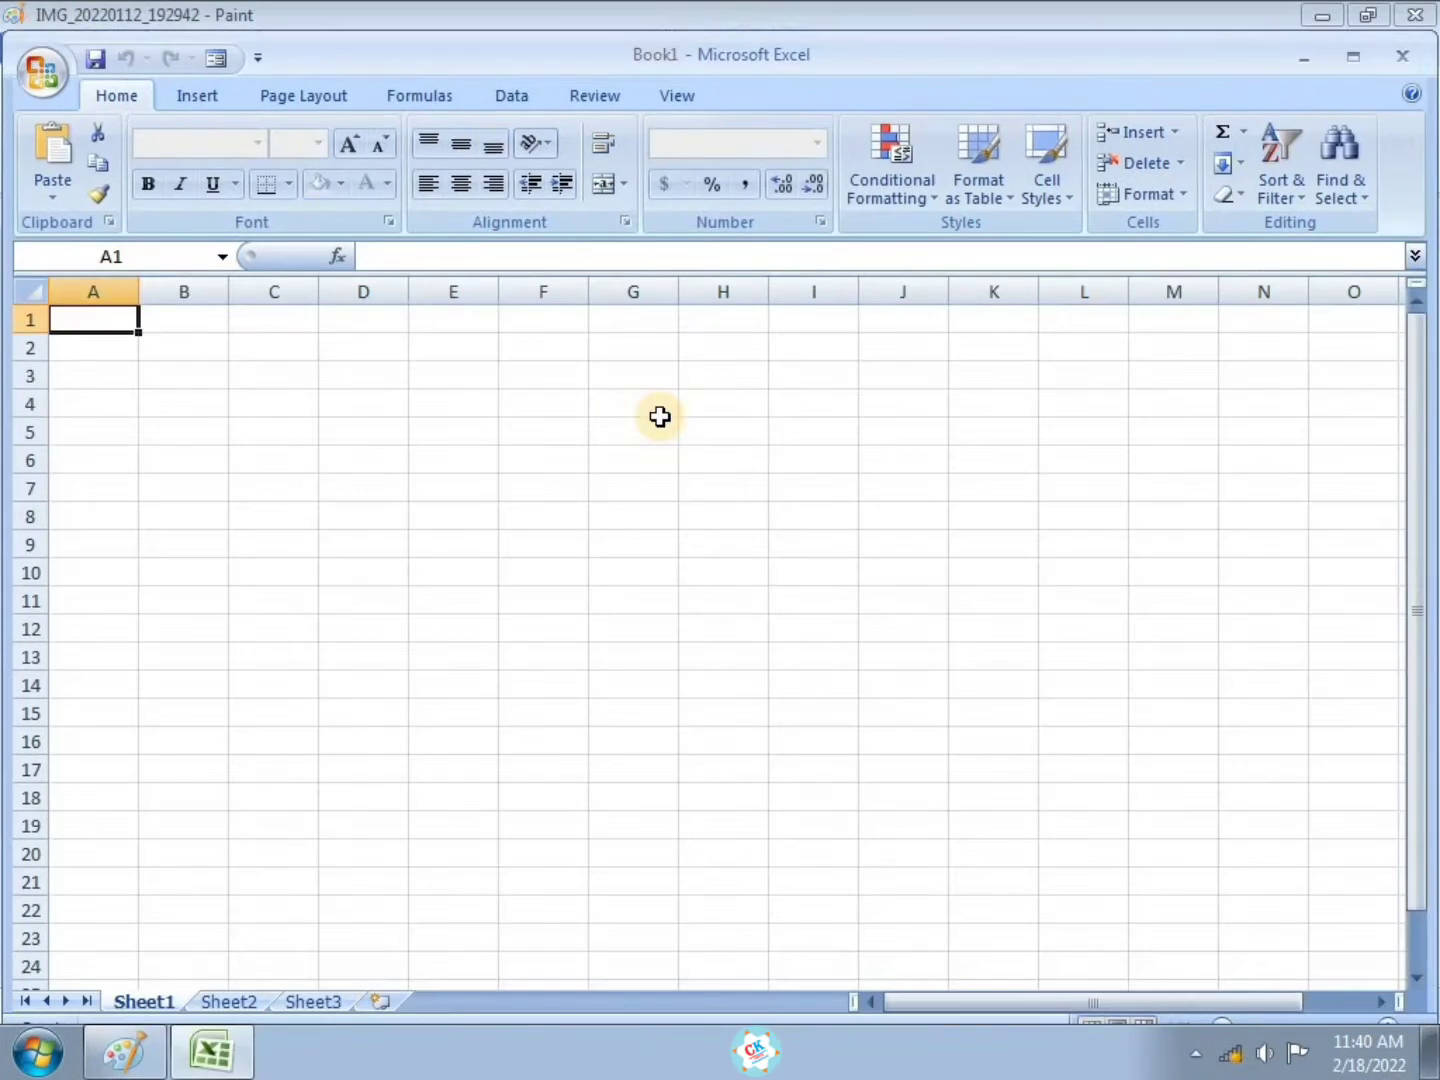
click(42, 77)
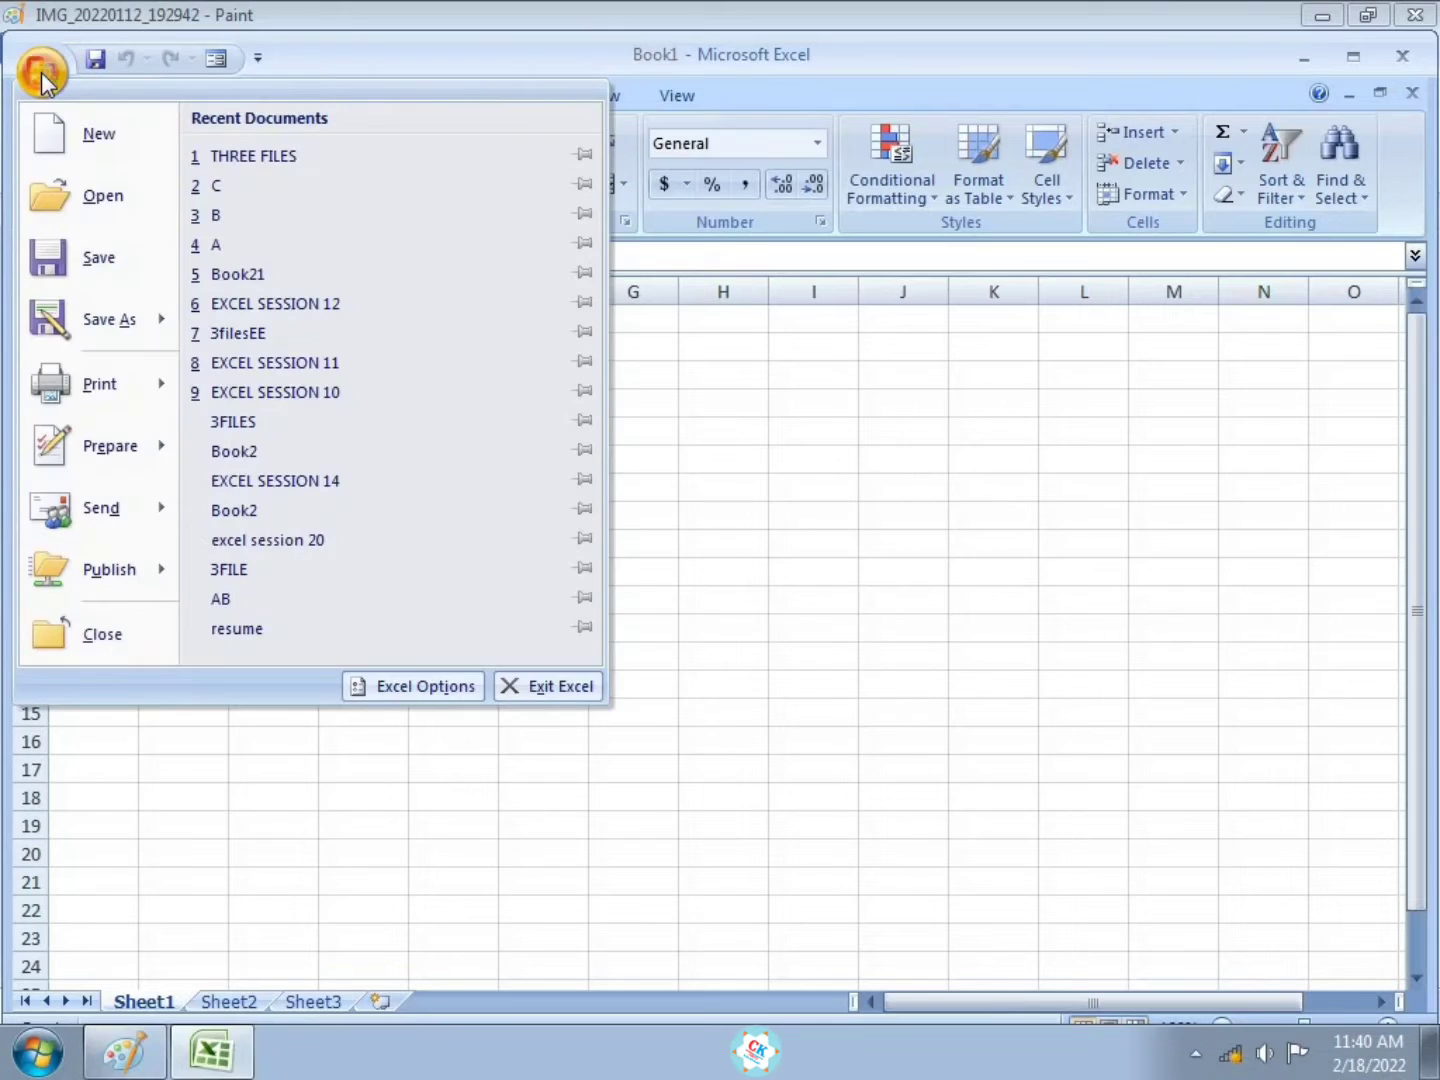
click(269, 153)
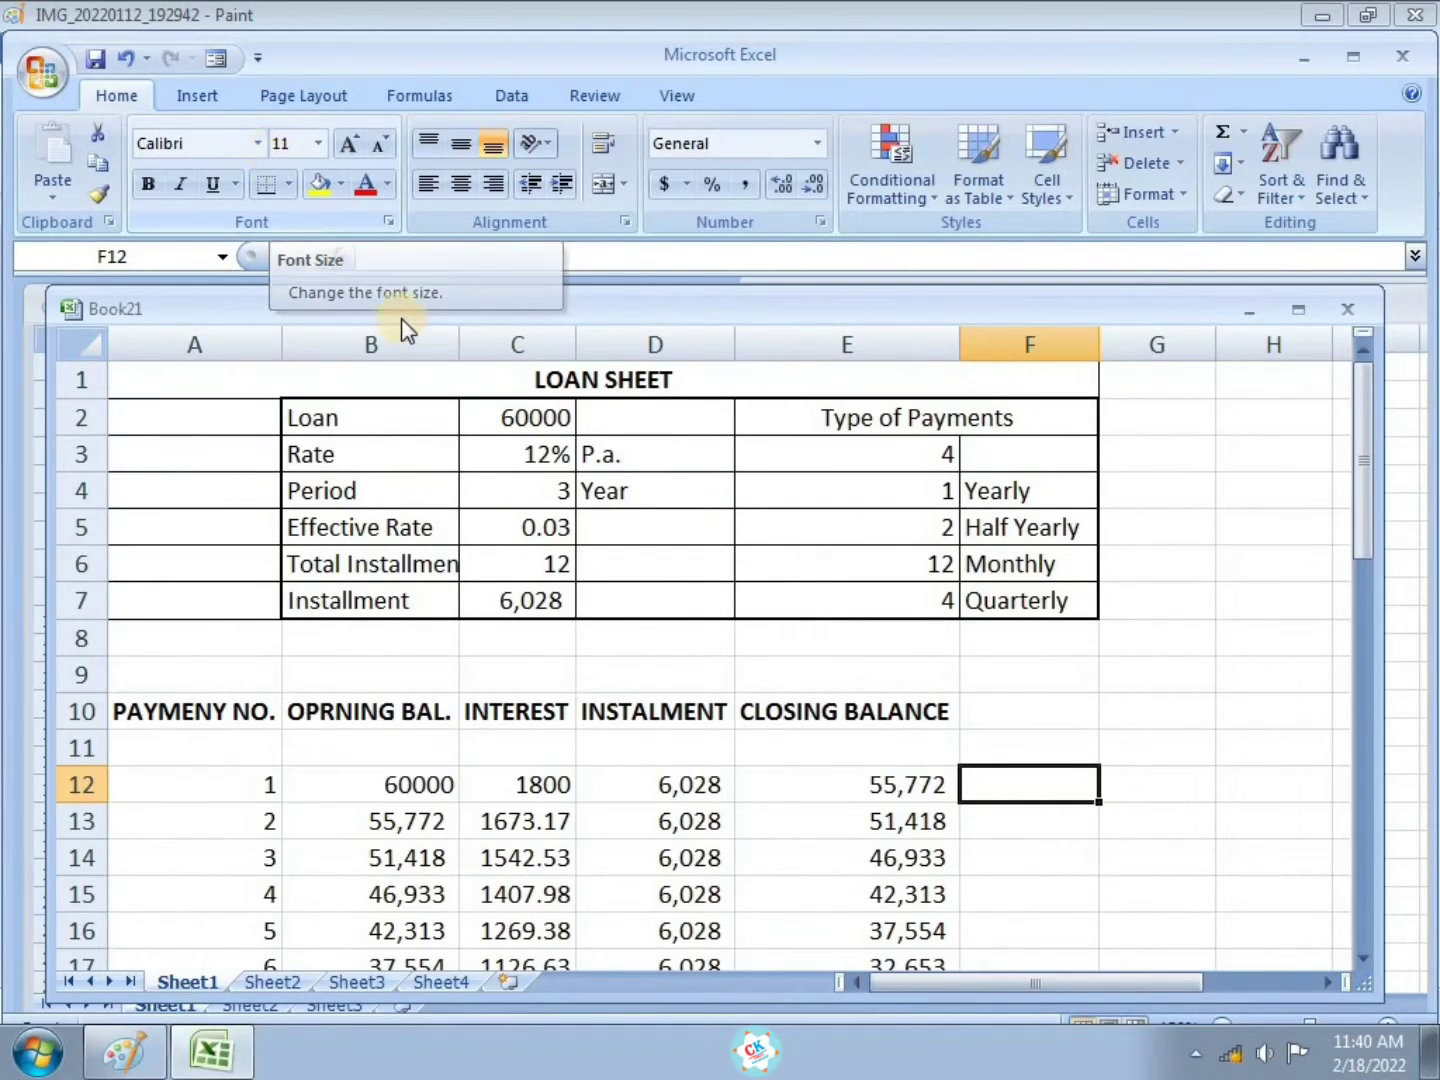
mouse_move(232, 1055)
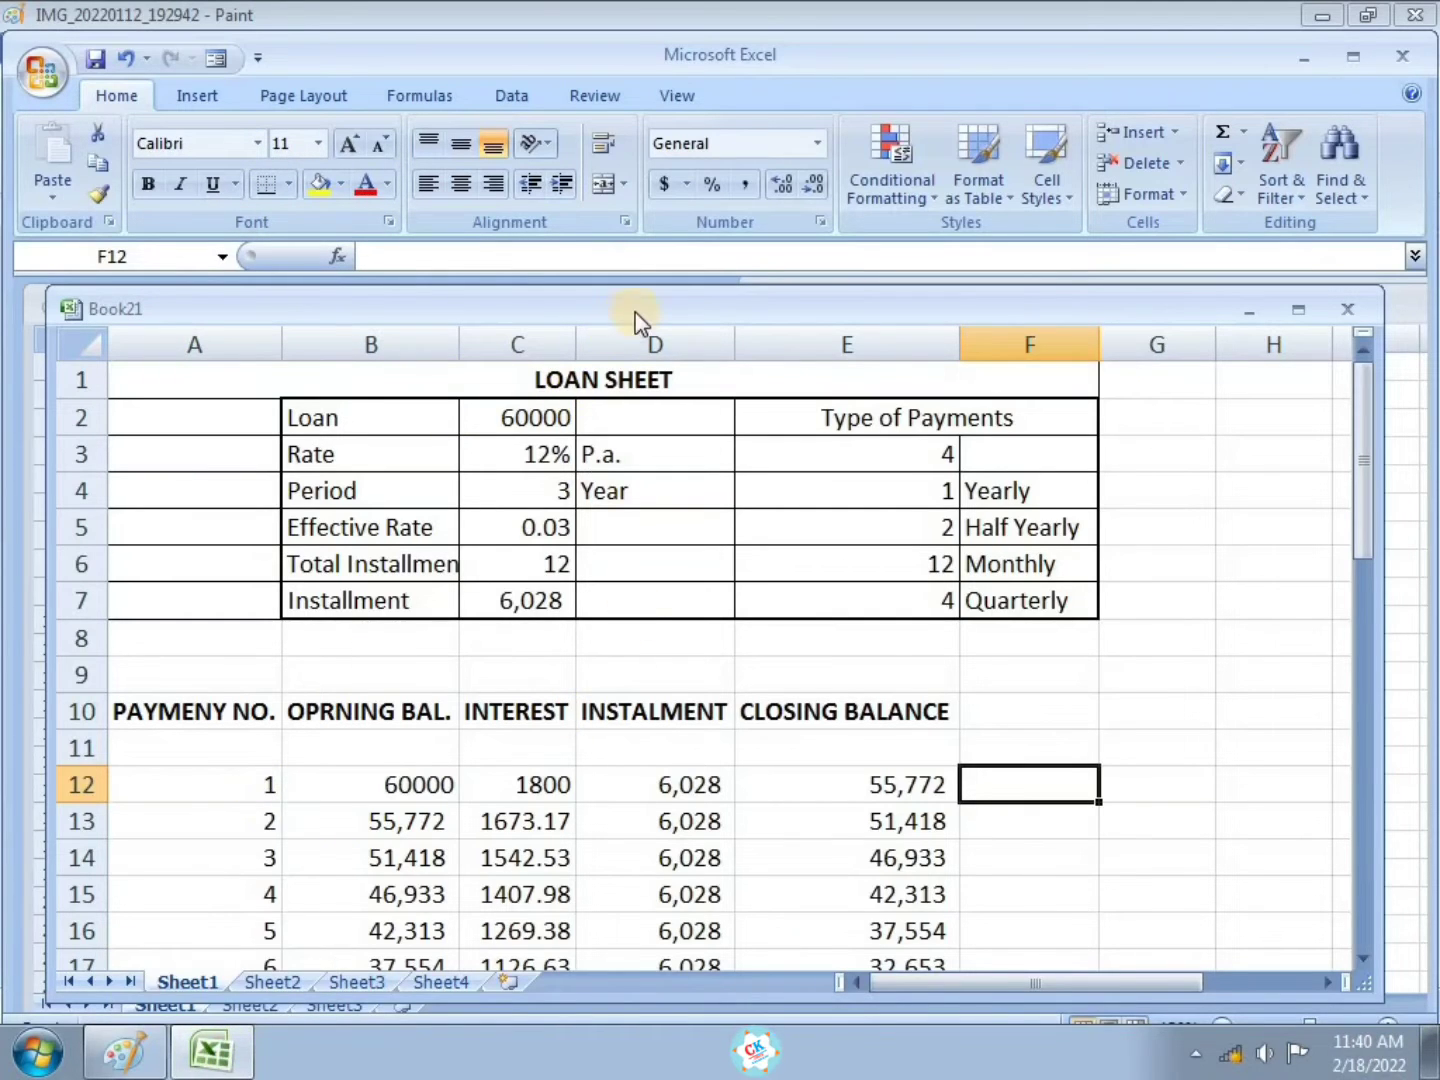
Move the Book21, C and B workbook windows apart so that their title bars are staggered below one another
drag(641, 315, 612, 488)
drag(882, 293, 481, 313)
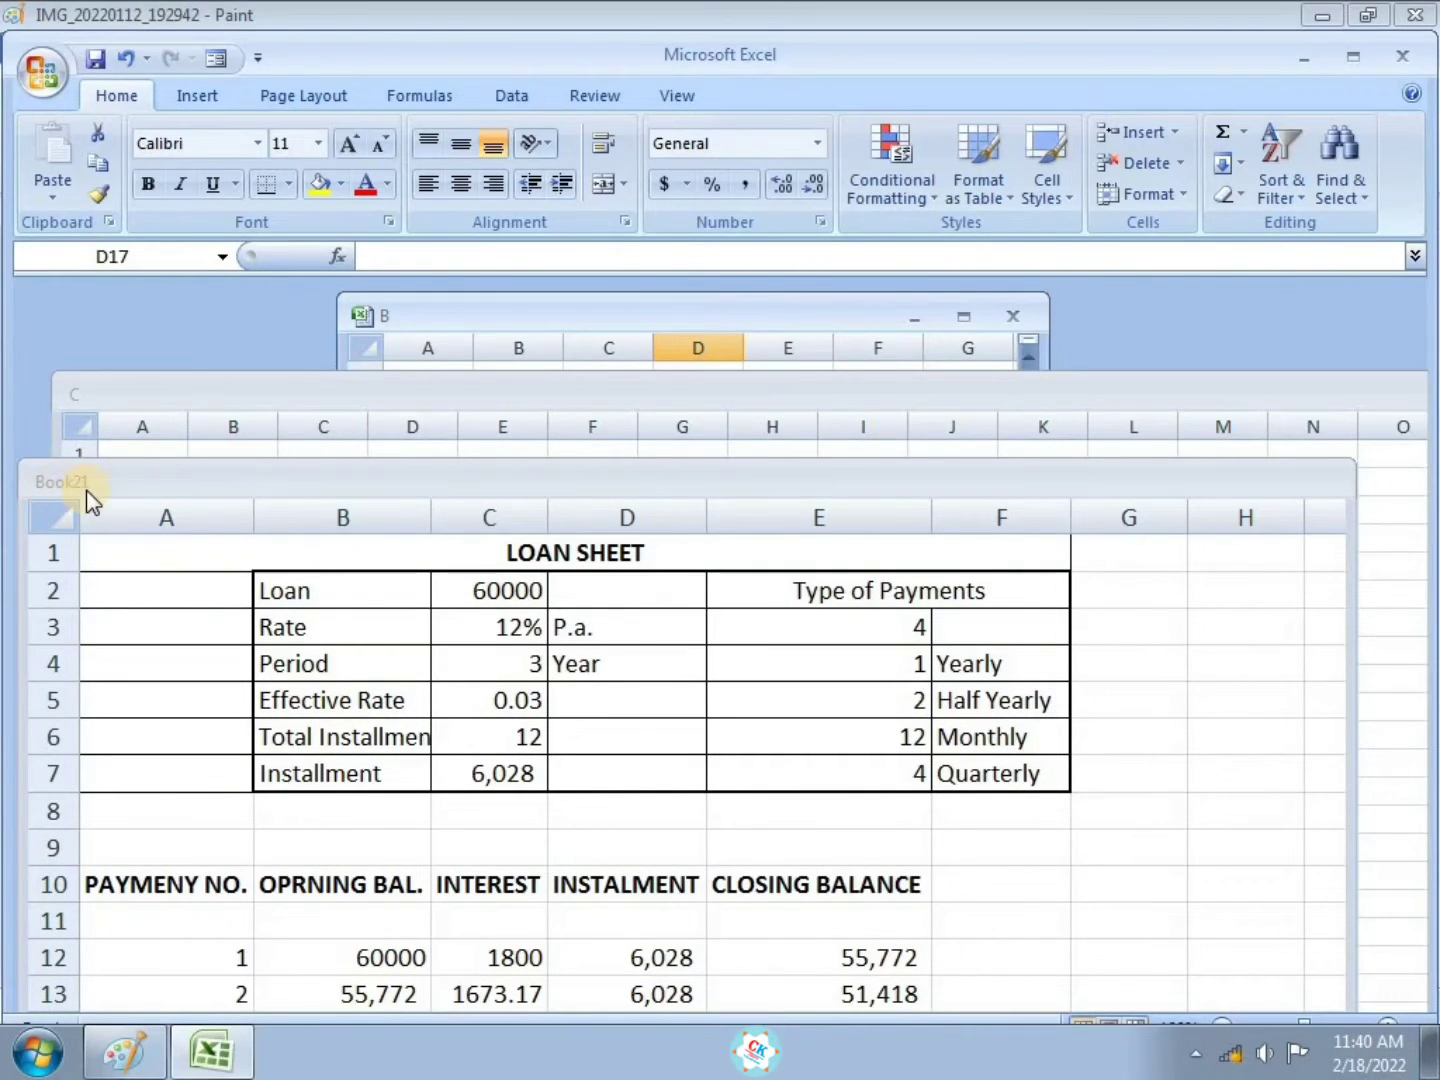
mouse_move(229, 484)
mouse_down()
mouse_move(289, 424)
mouse_move(225, 379)
mouse_move(206, 482)
mouse_move(252, 508)
mouse_up()
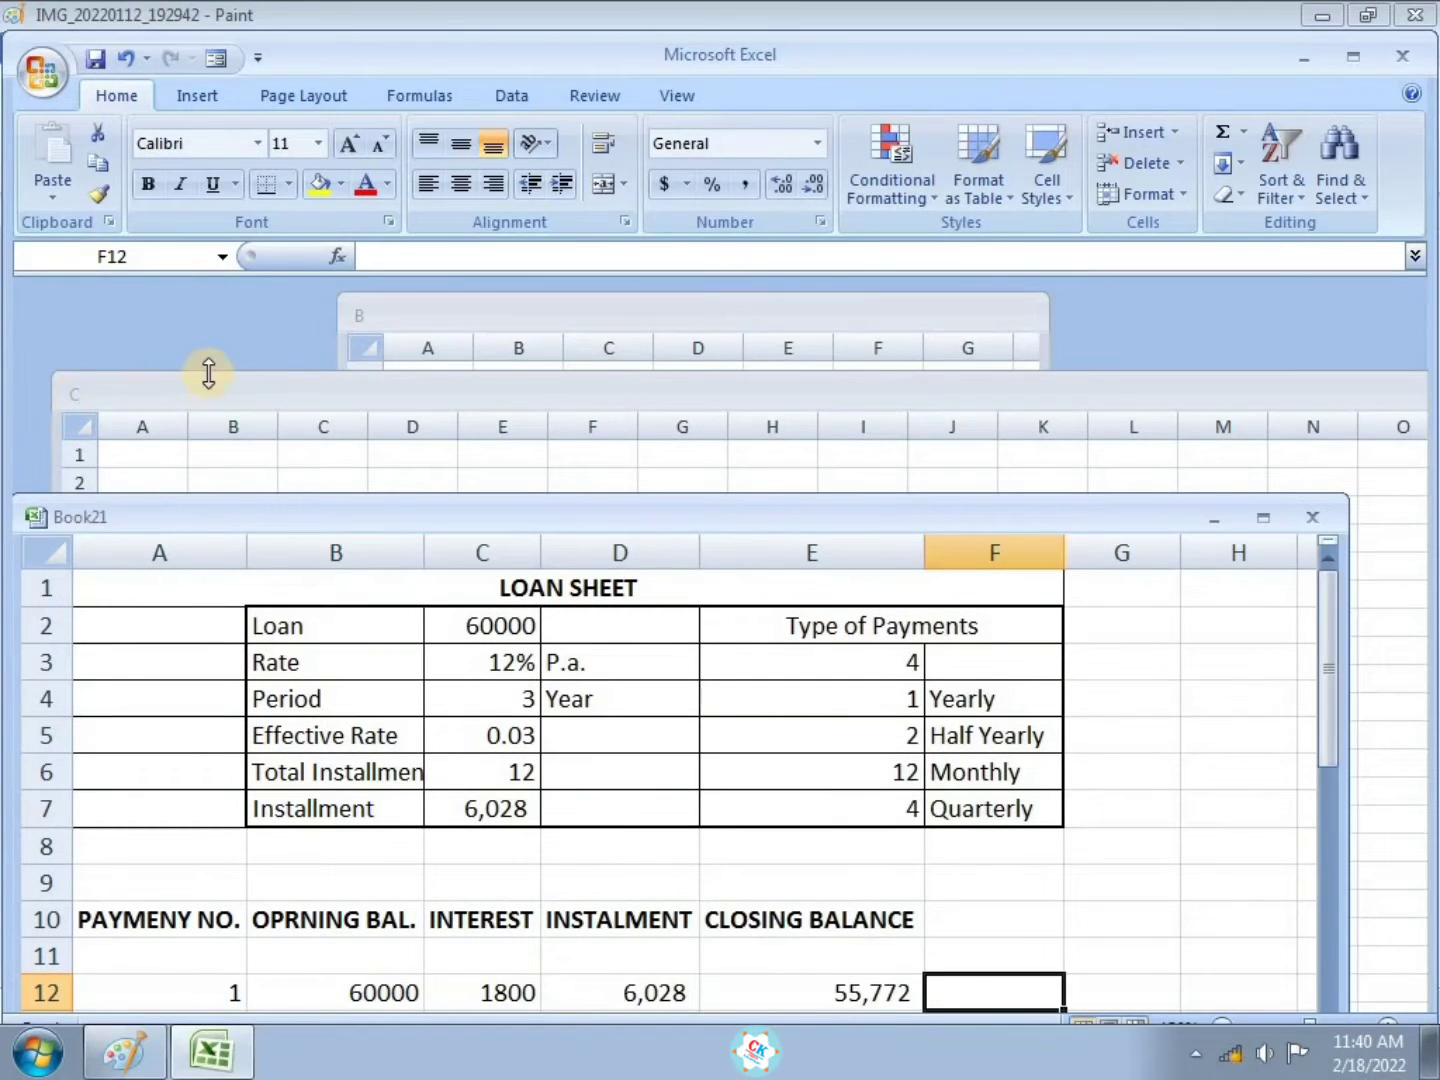
drag(212, 399, 150, 416)
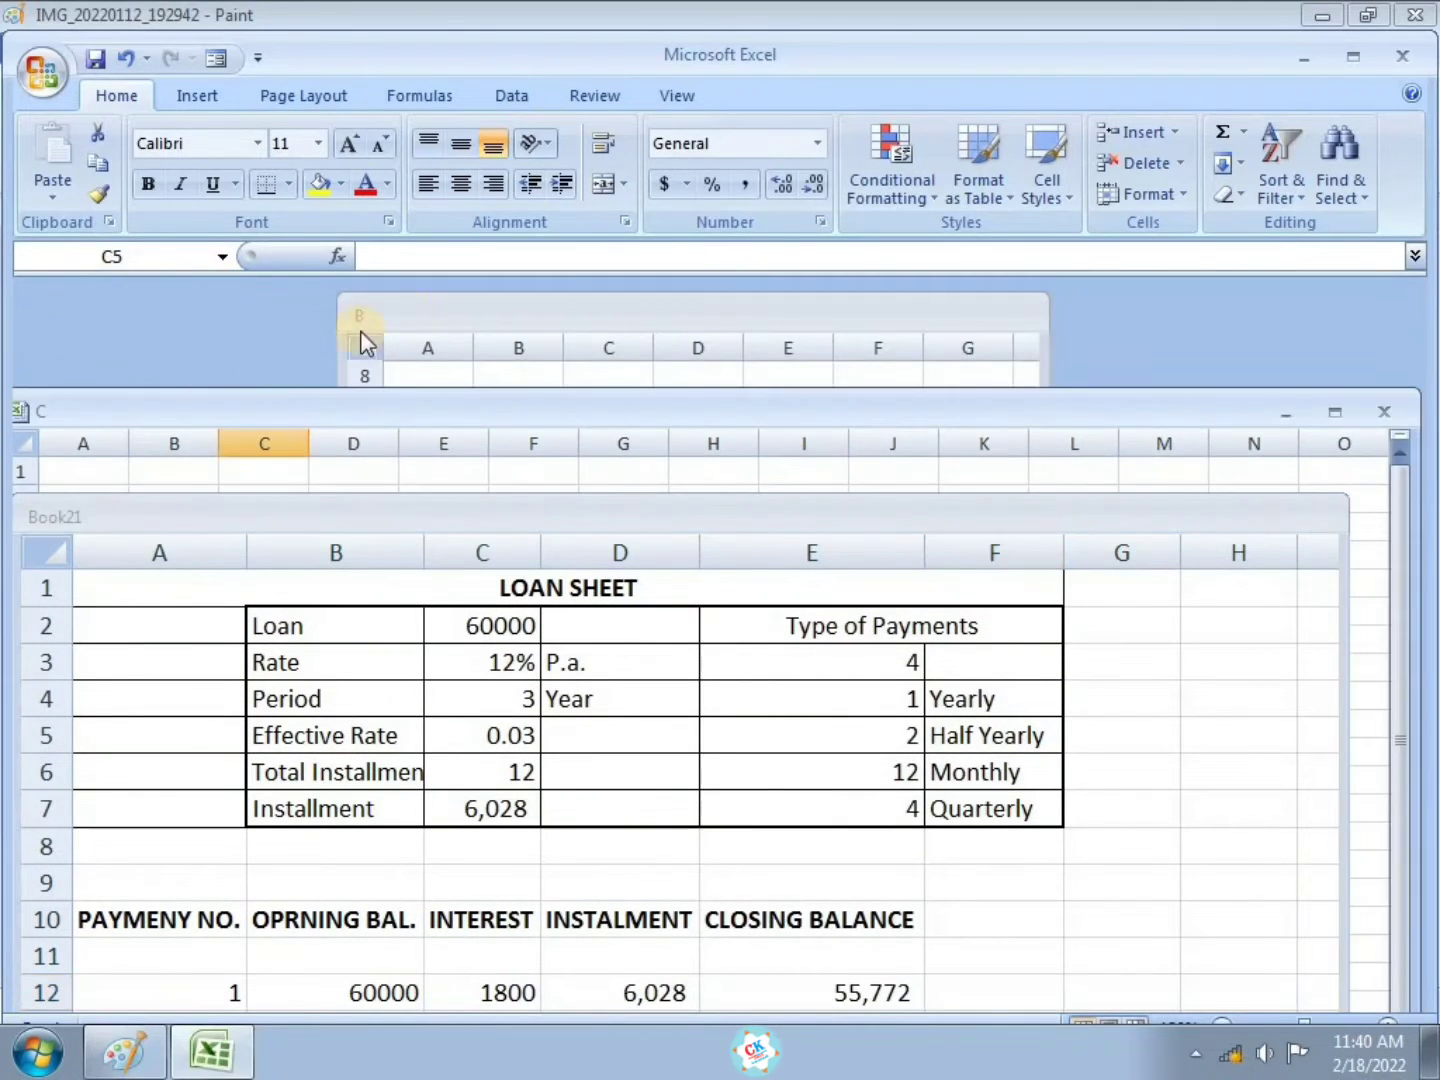
drag(419, 310, 342, 302)
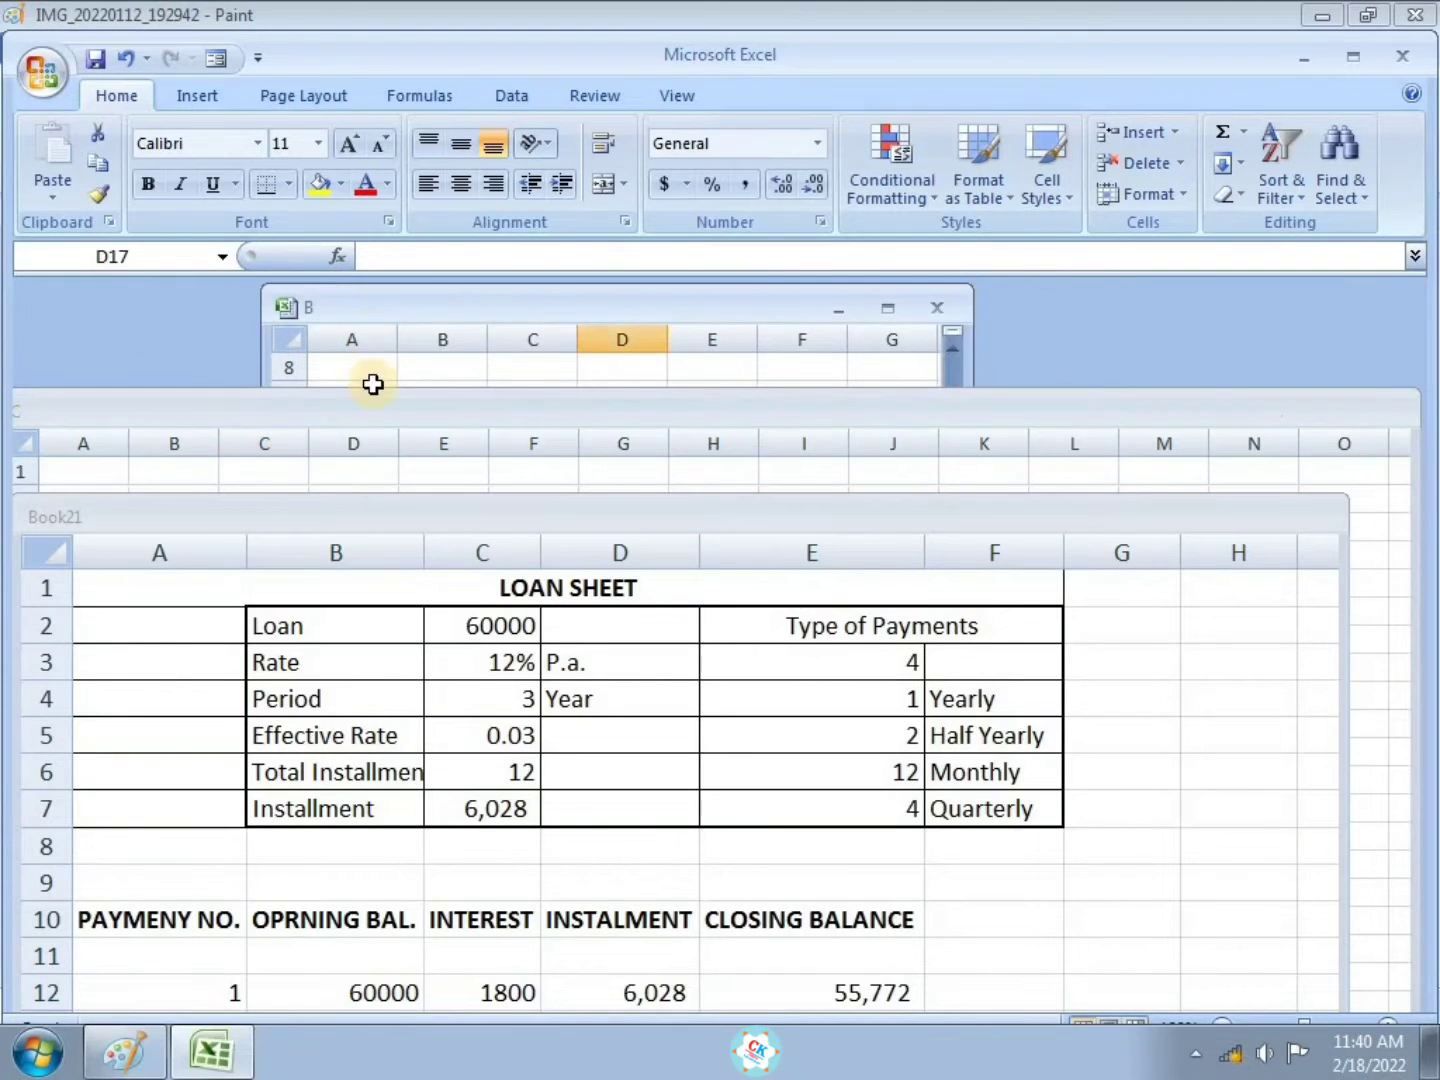
drag(379, 403, 397, 330)
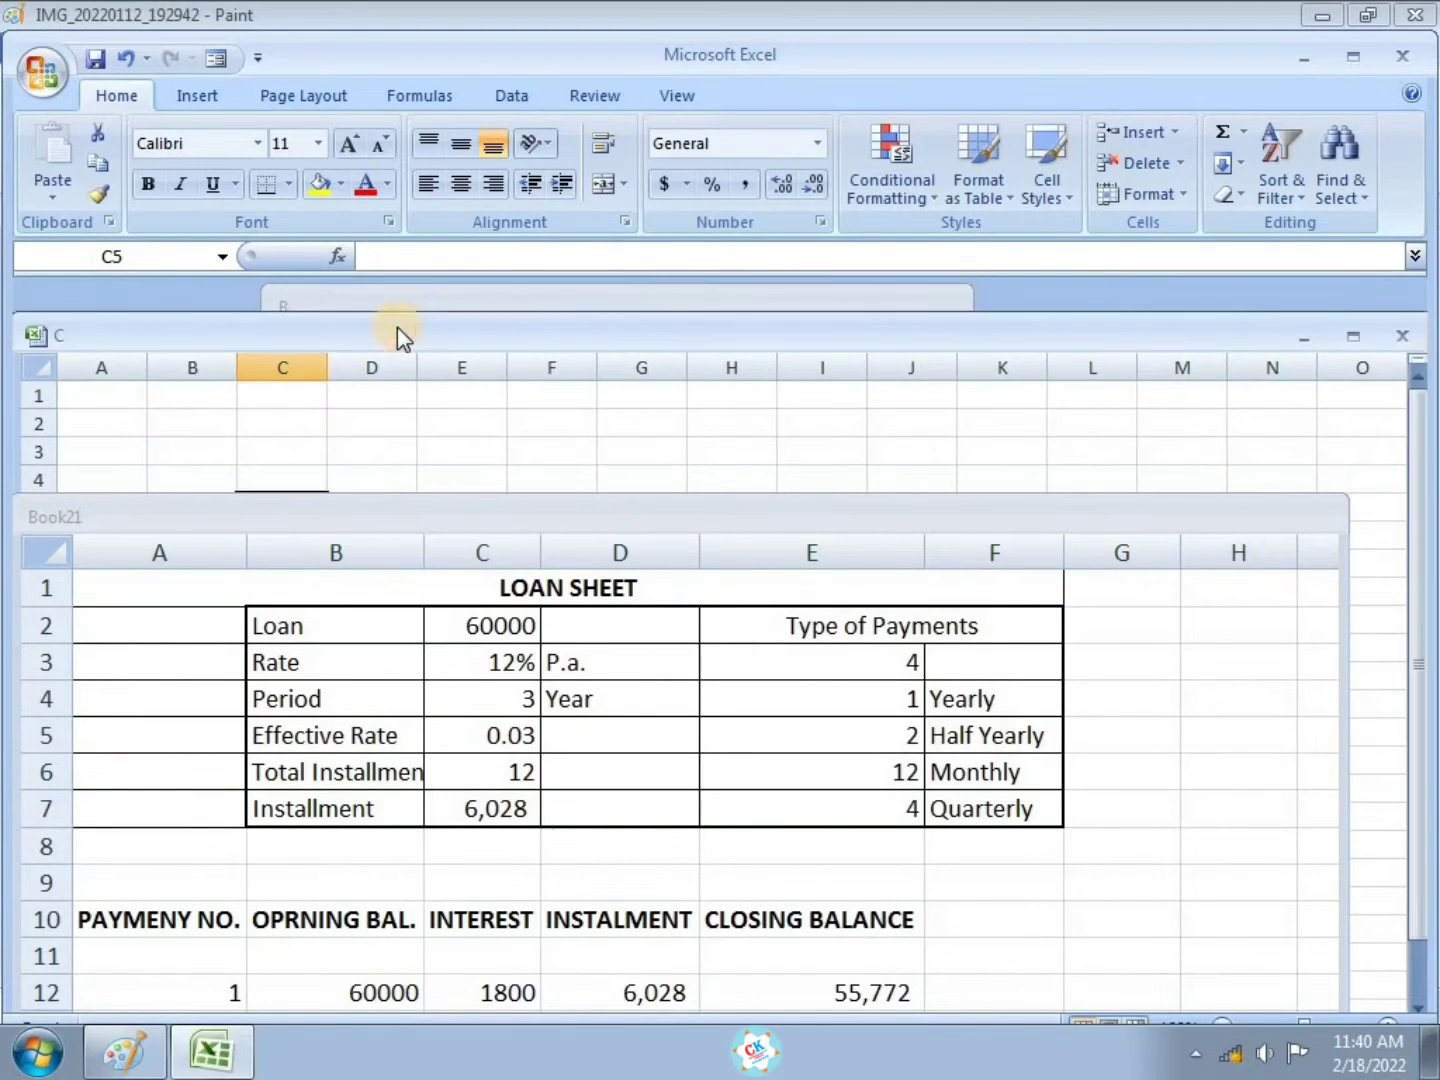
drag(428, 522, 448, 391)
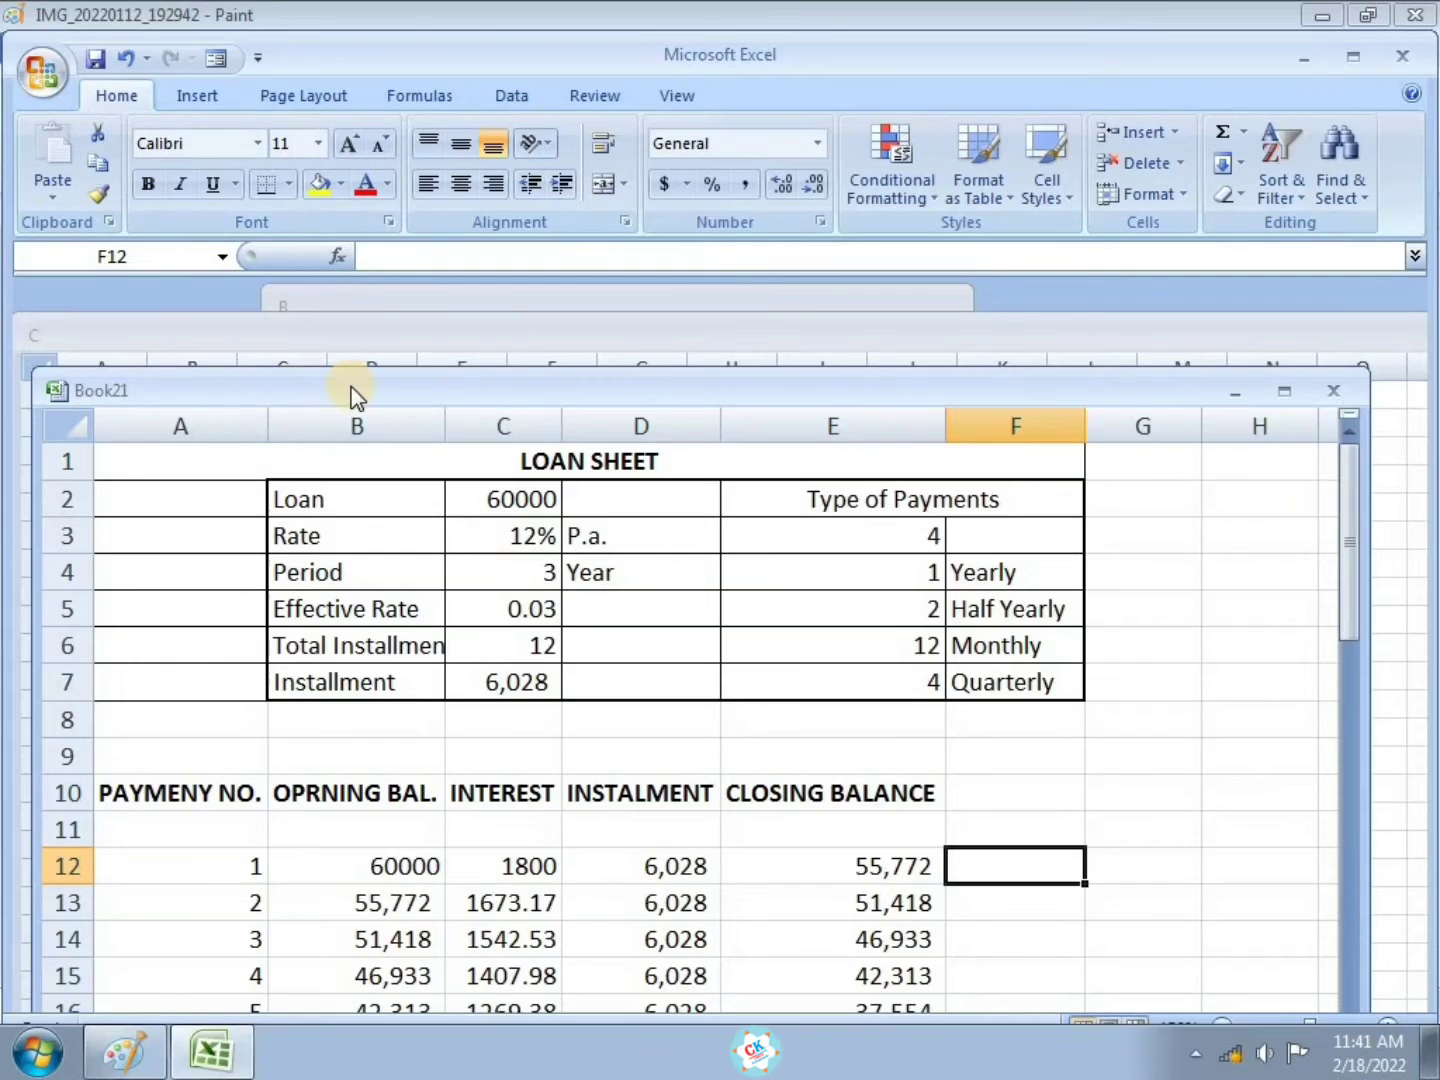
drag(352, 396, 440, 321)
click(430, 322)
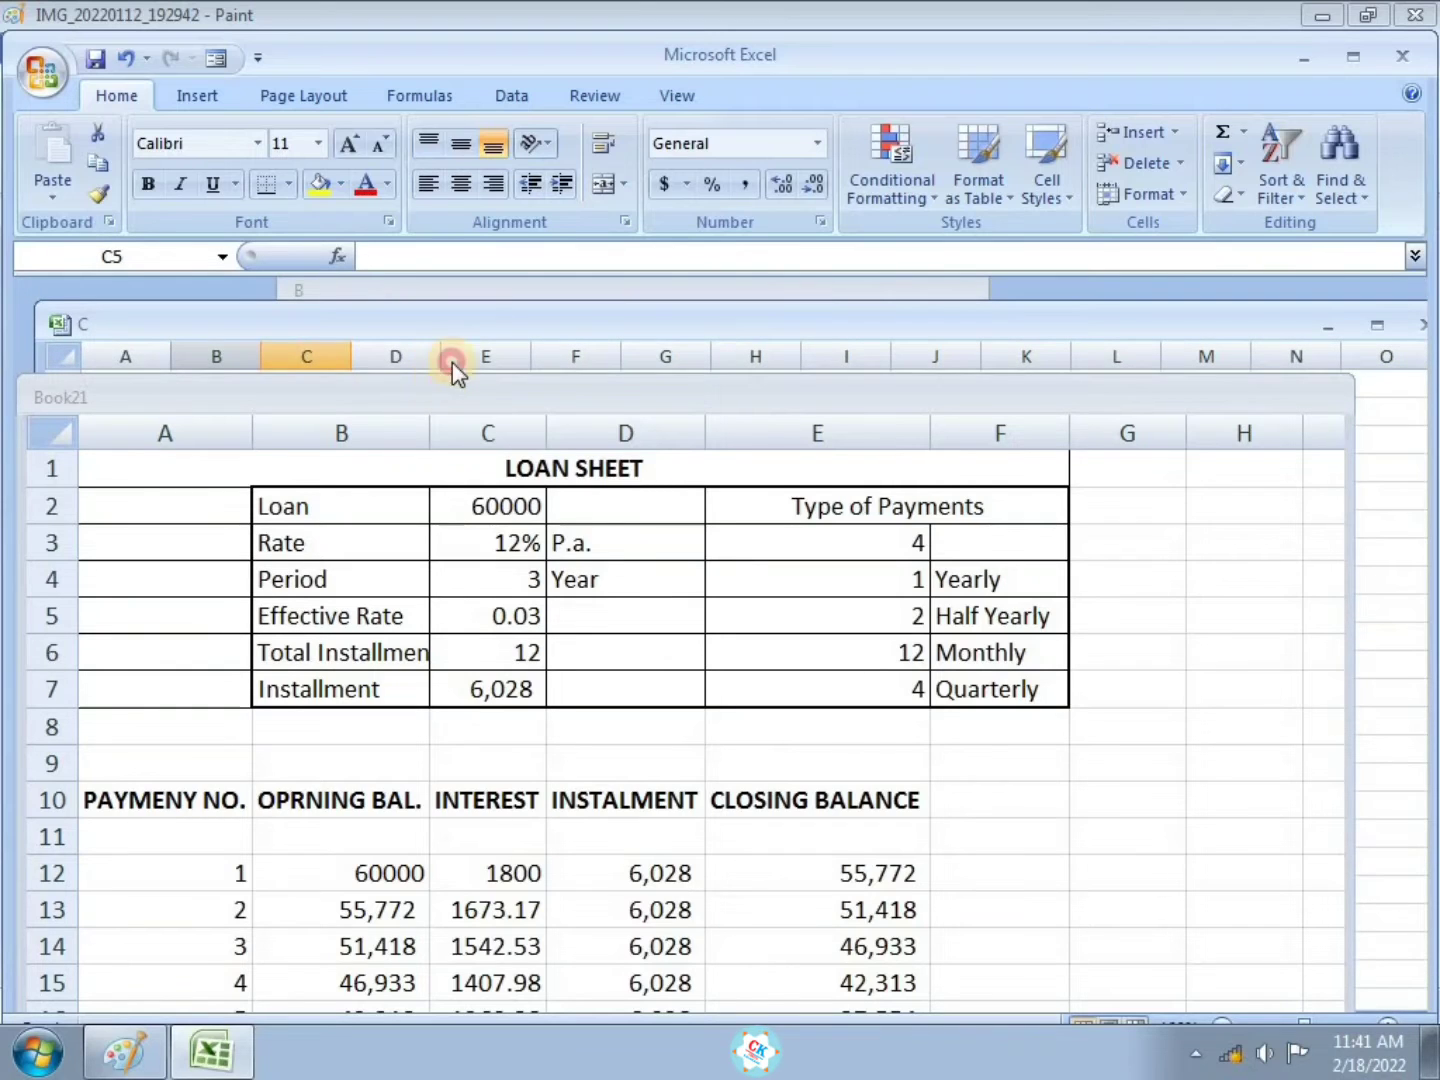
drag(436, 394, 452, 363)
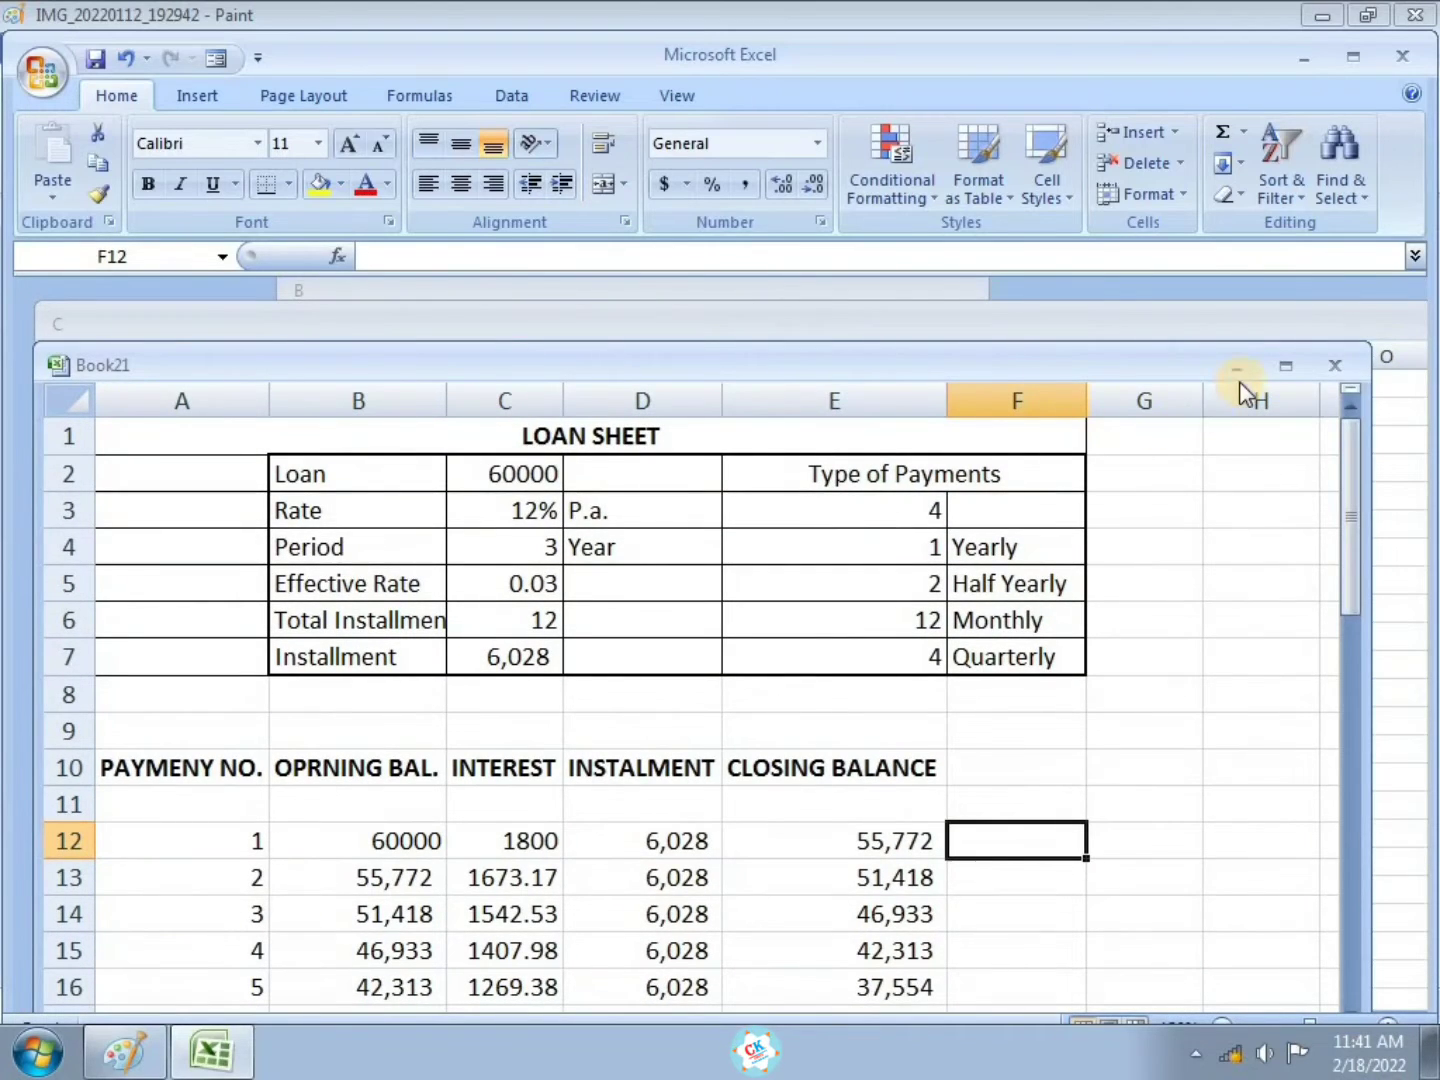
Shrink the workbook C window and place it lower, in front of B and Book21
click(969, 325)
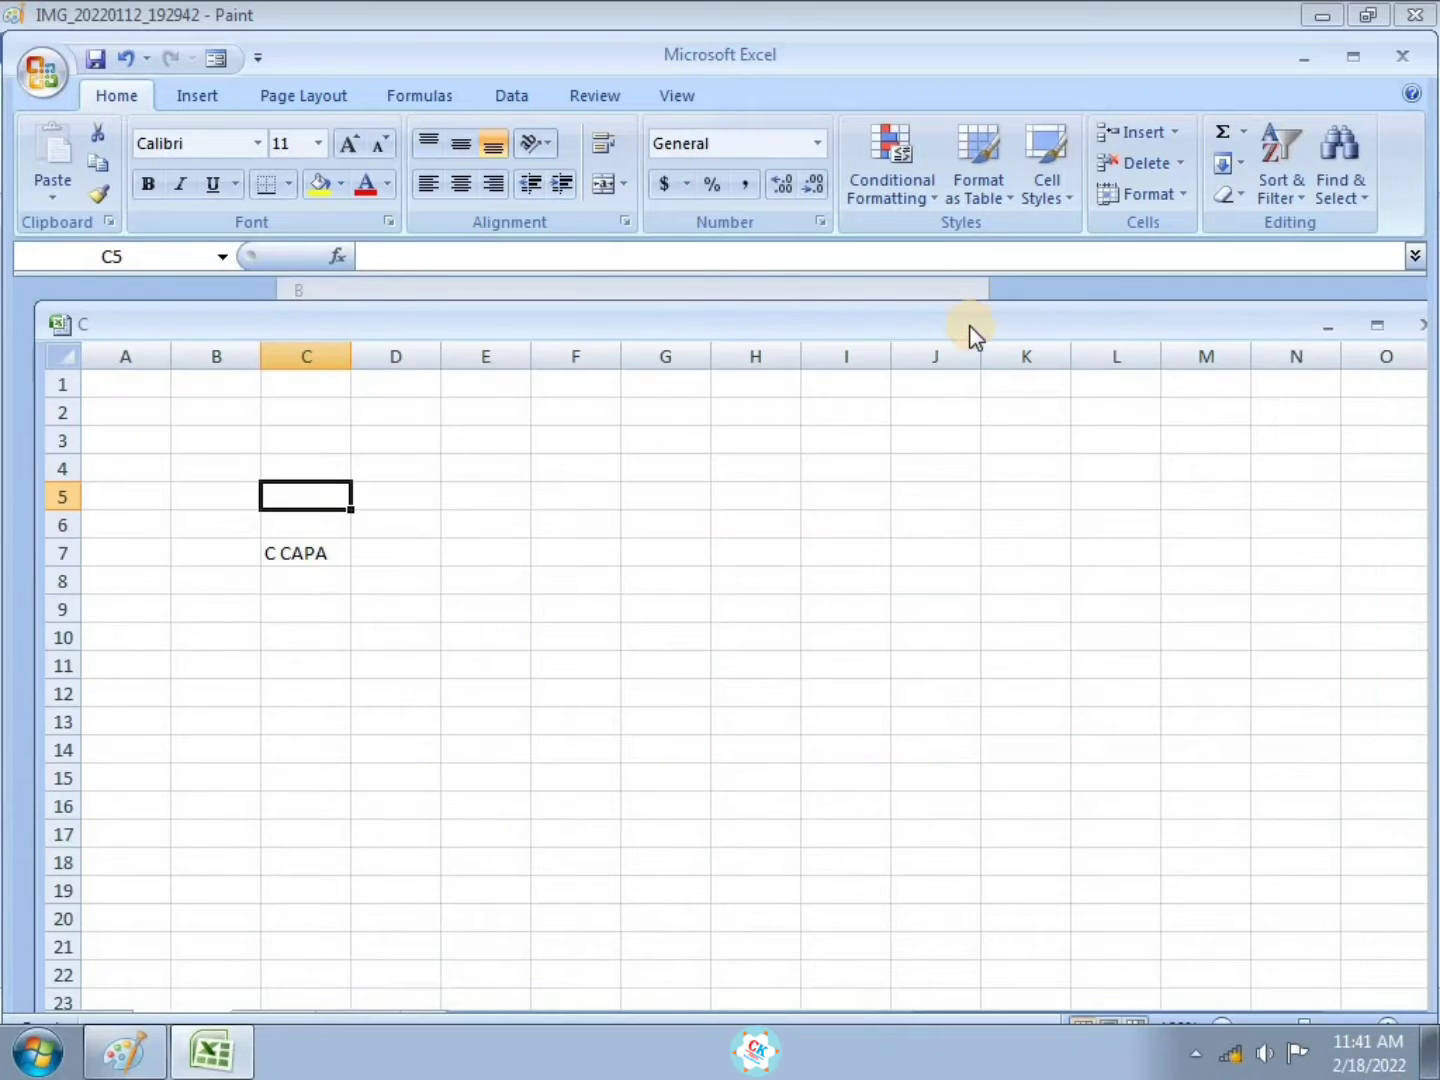
click(722, 284)
click(1067, 307)
drag(45, 295, 329, 553)
drag(459, 583, 185, 475)
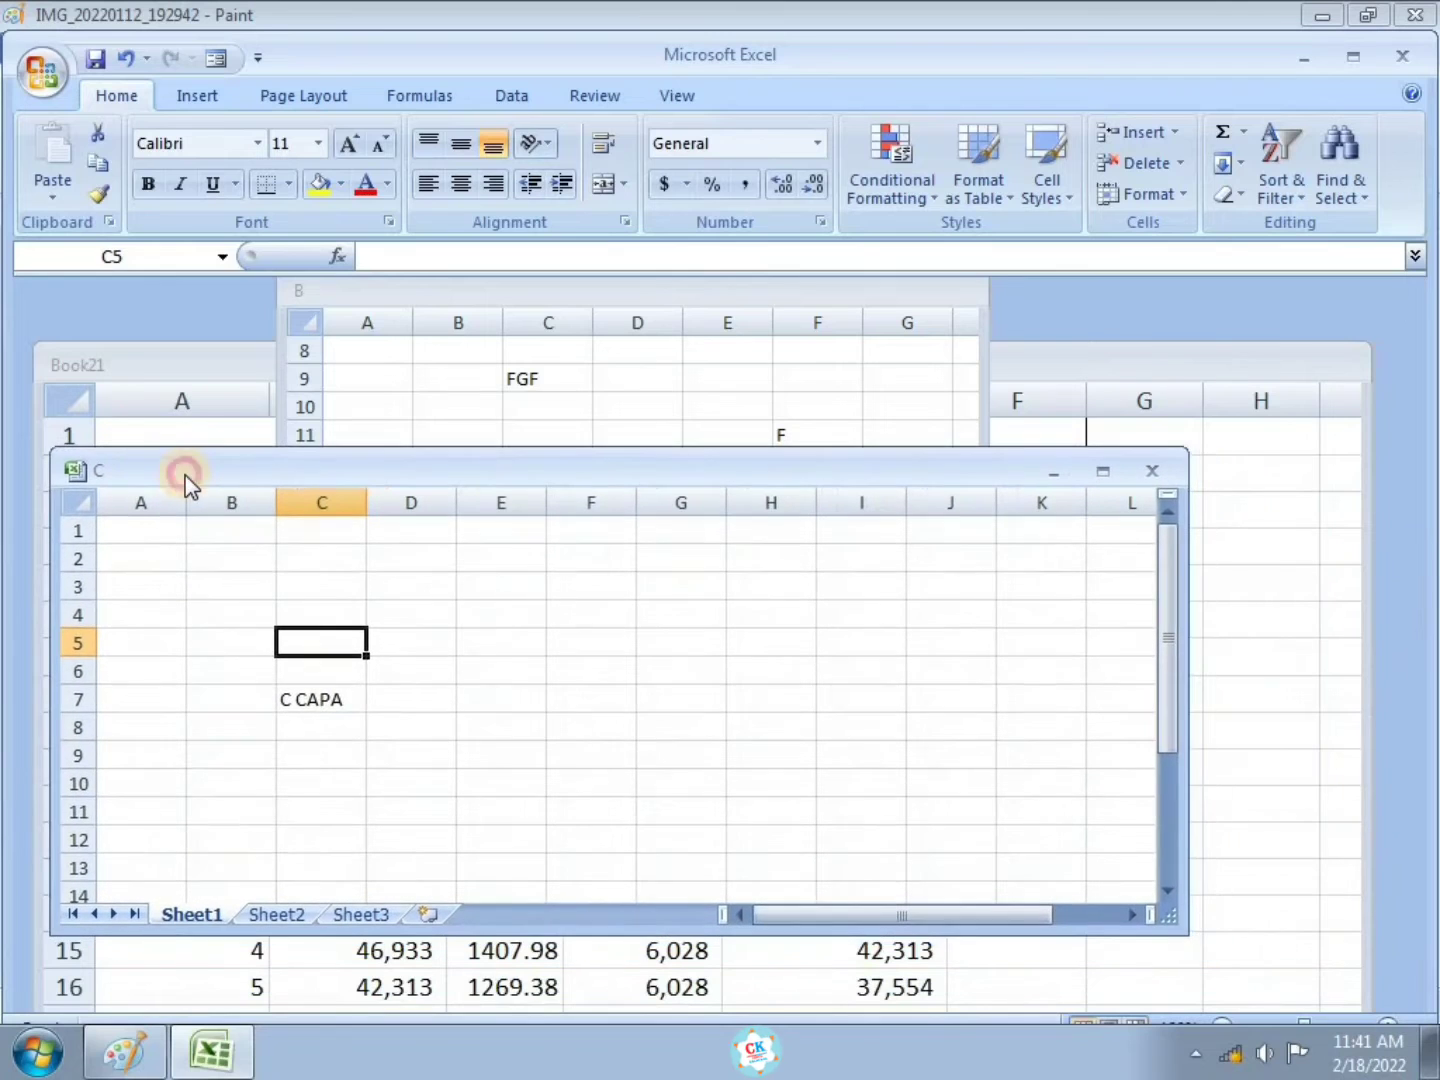
Widen and enlarge the workbook B window, move it lower, and bring workbook C back to the front
click(617, 288)
drag(273, 289, 85, 292)
drag(971, 620, 1160, 826)
drag(804, 304, 815, 510)
click(817, 470)
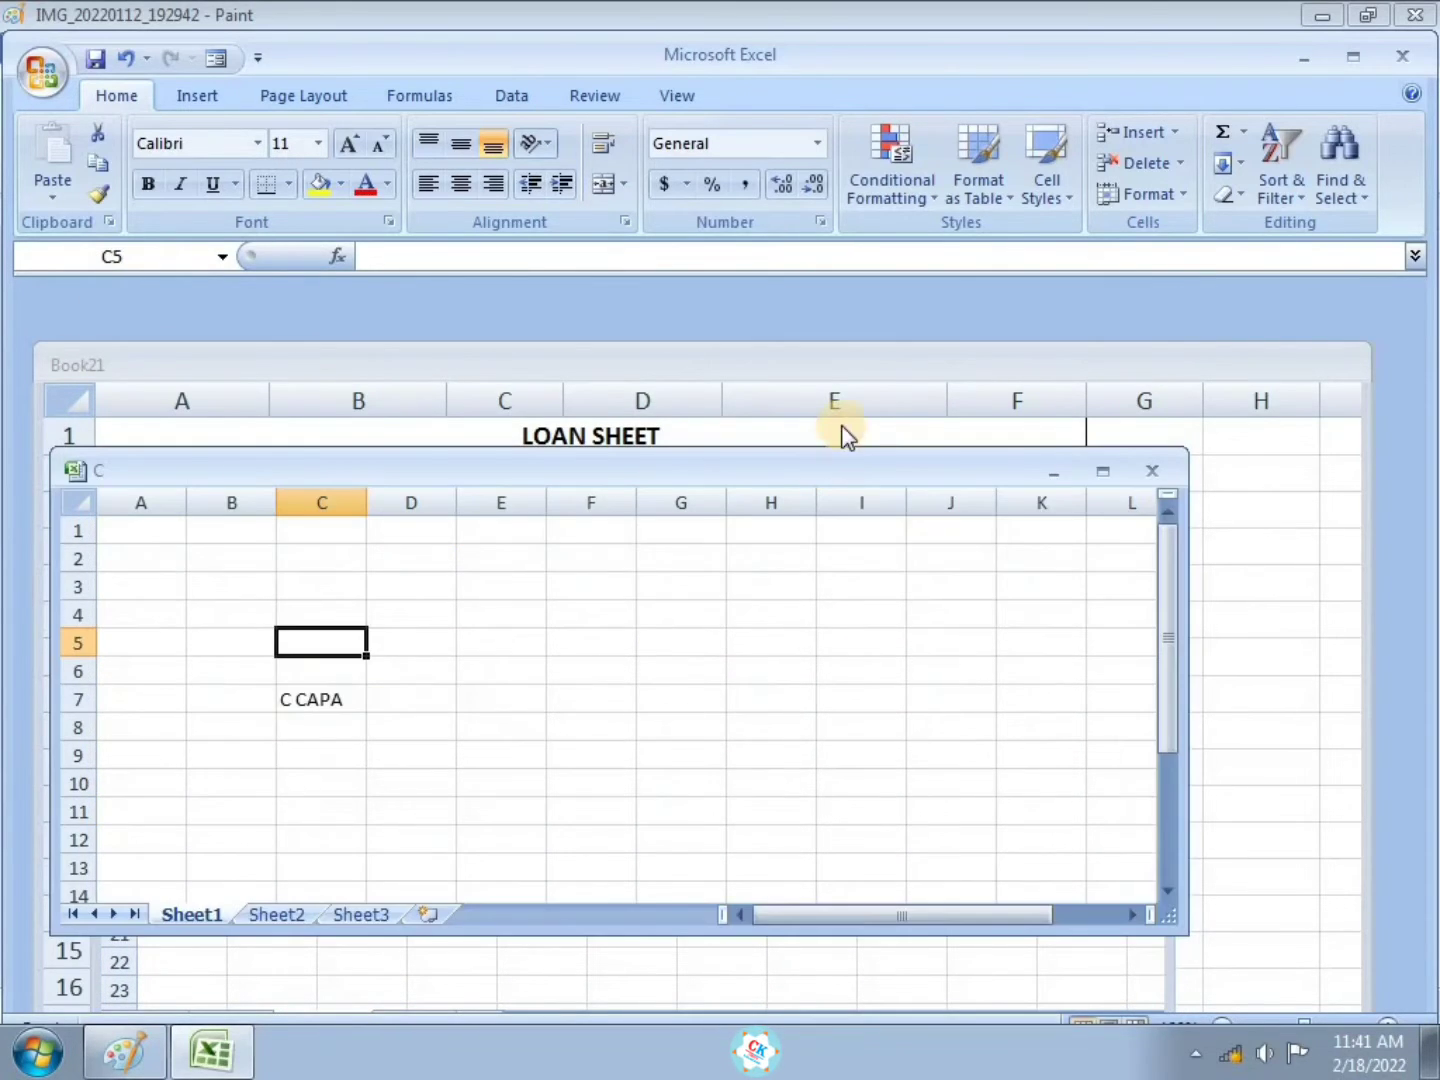
Shrink the Book21 window from its upper corner and move the workbook C window up above it
drag(861, 370, 875, 328)
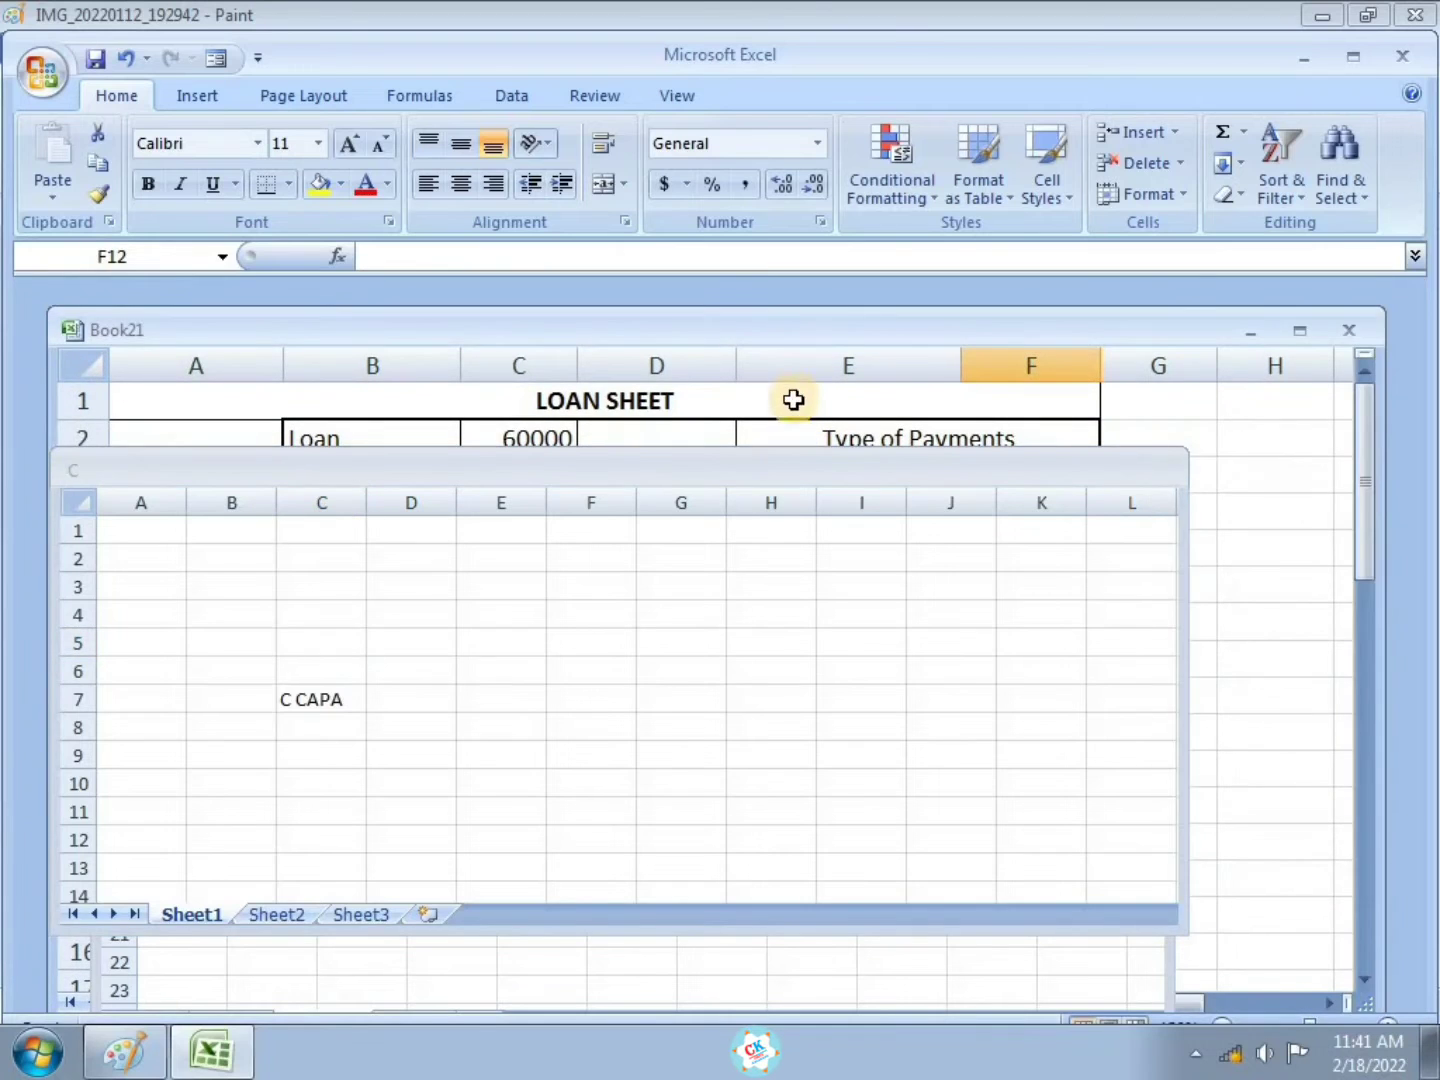
click(781, 472)
drag(1382, 311, 1085, 535)
drag(994, 468, 1049, 318)
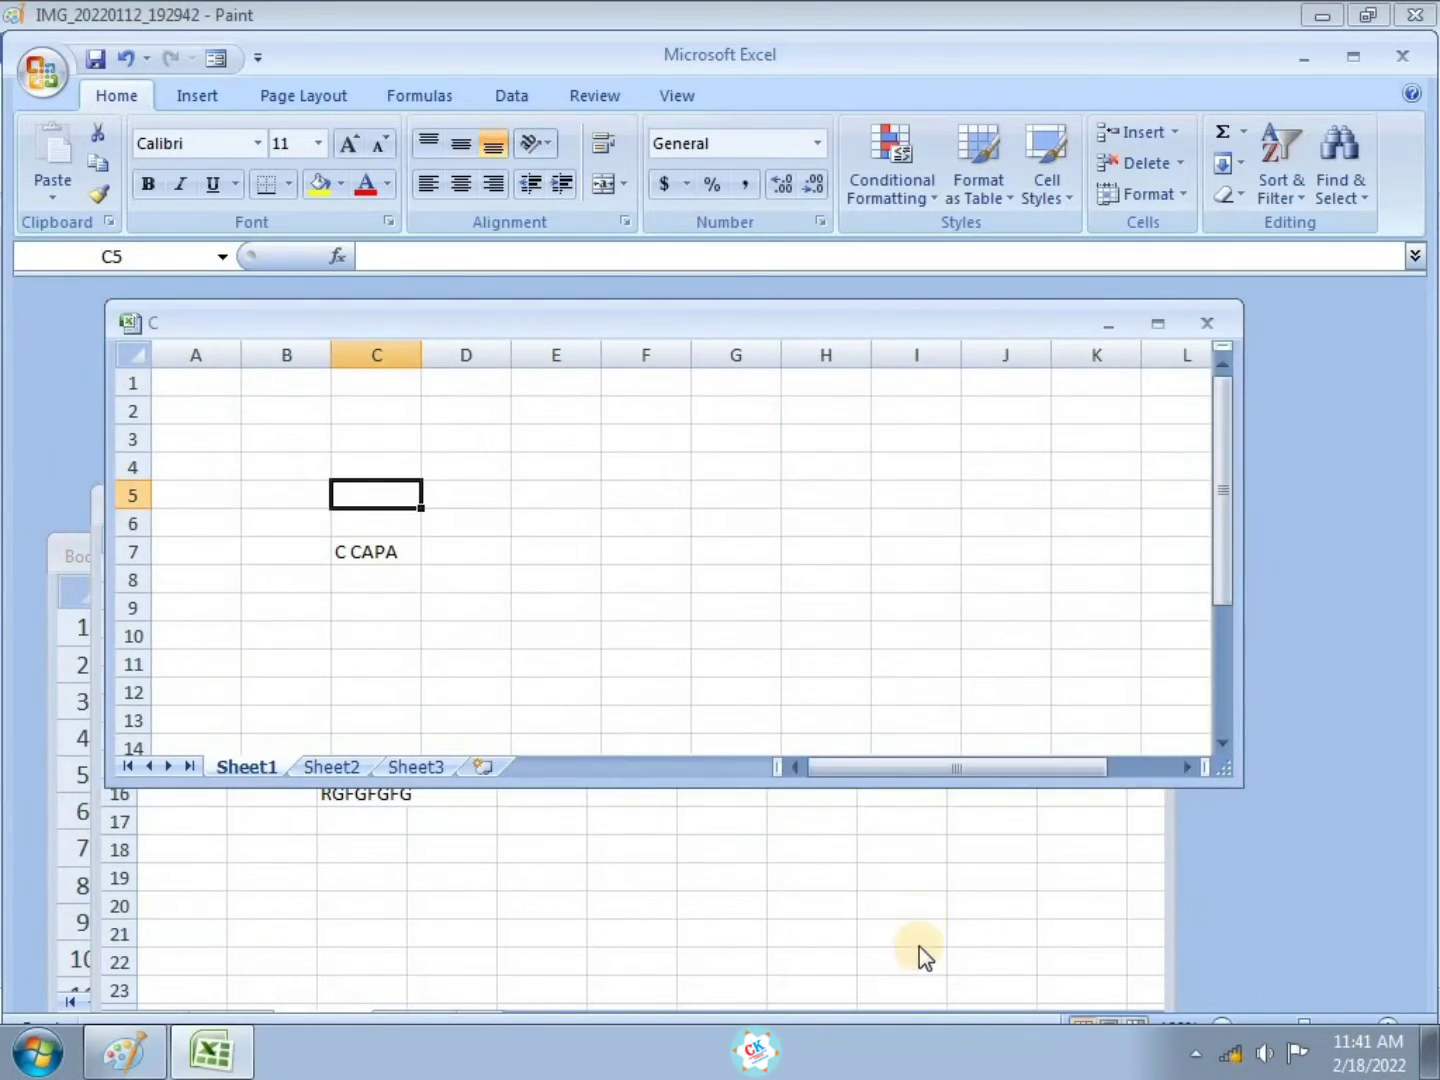
Arrange the three workbook windows as a cascade with C at the back, B in the middle and Book21 in front
click(916, 955)
drag(905, 509, 968, 412)
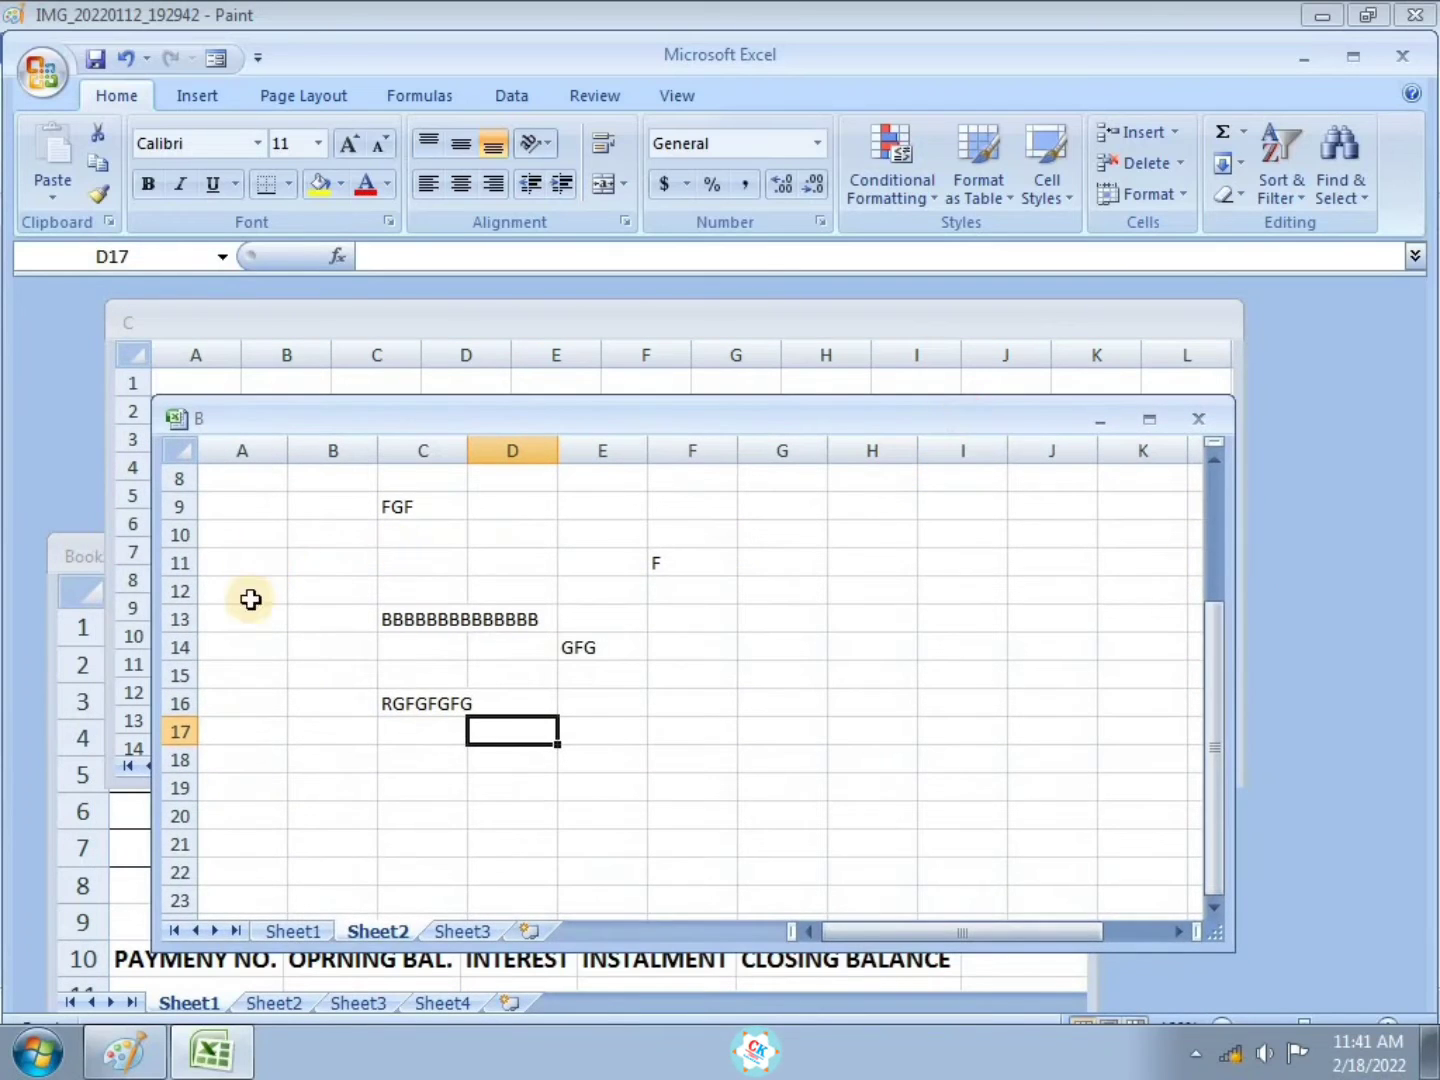
click(64, 559)
drag(472, 569, 639, 520)
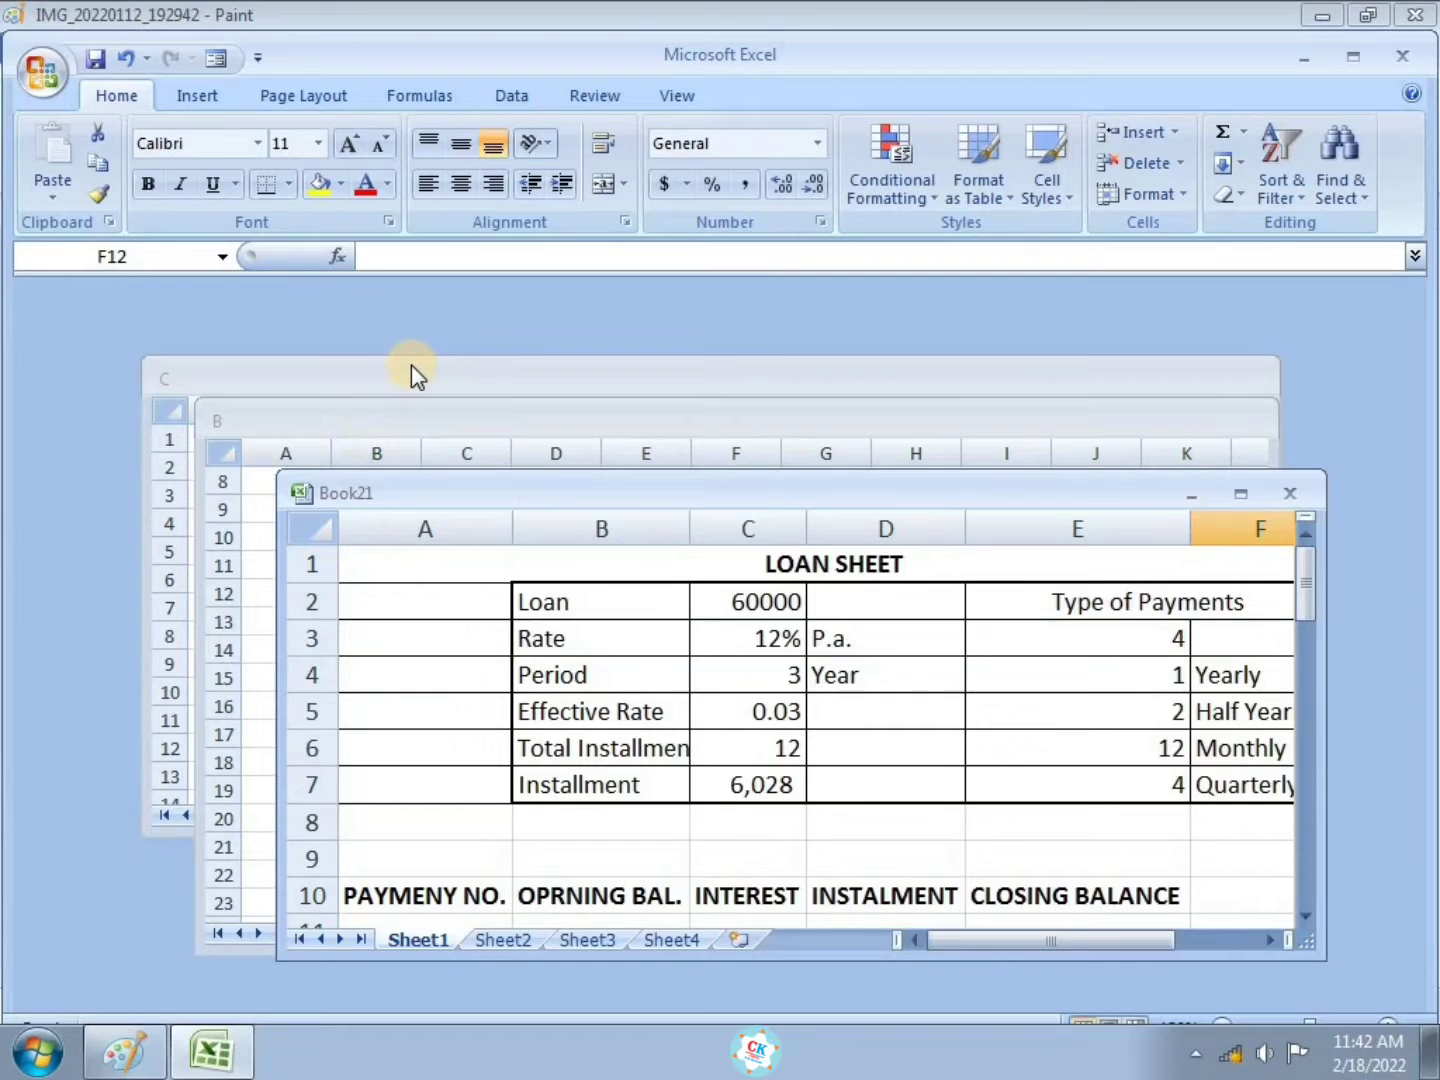
drag(410, 364, 396, 318)
drag(425, 401, 420, 392)
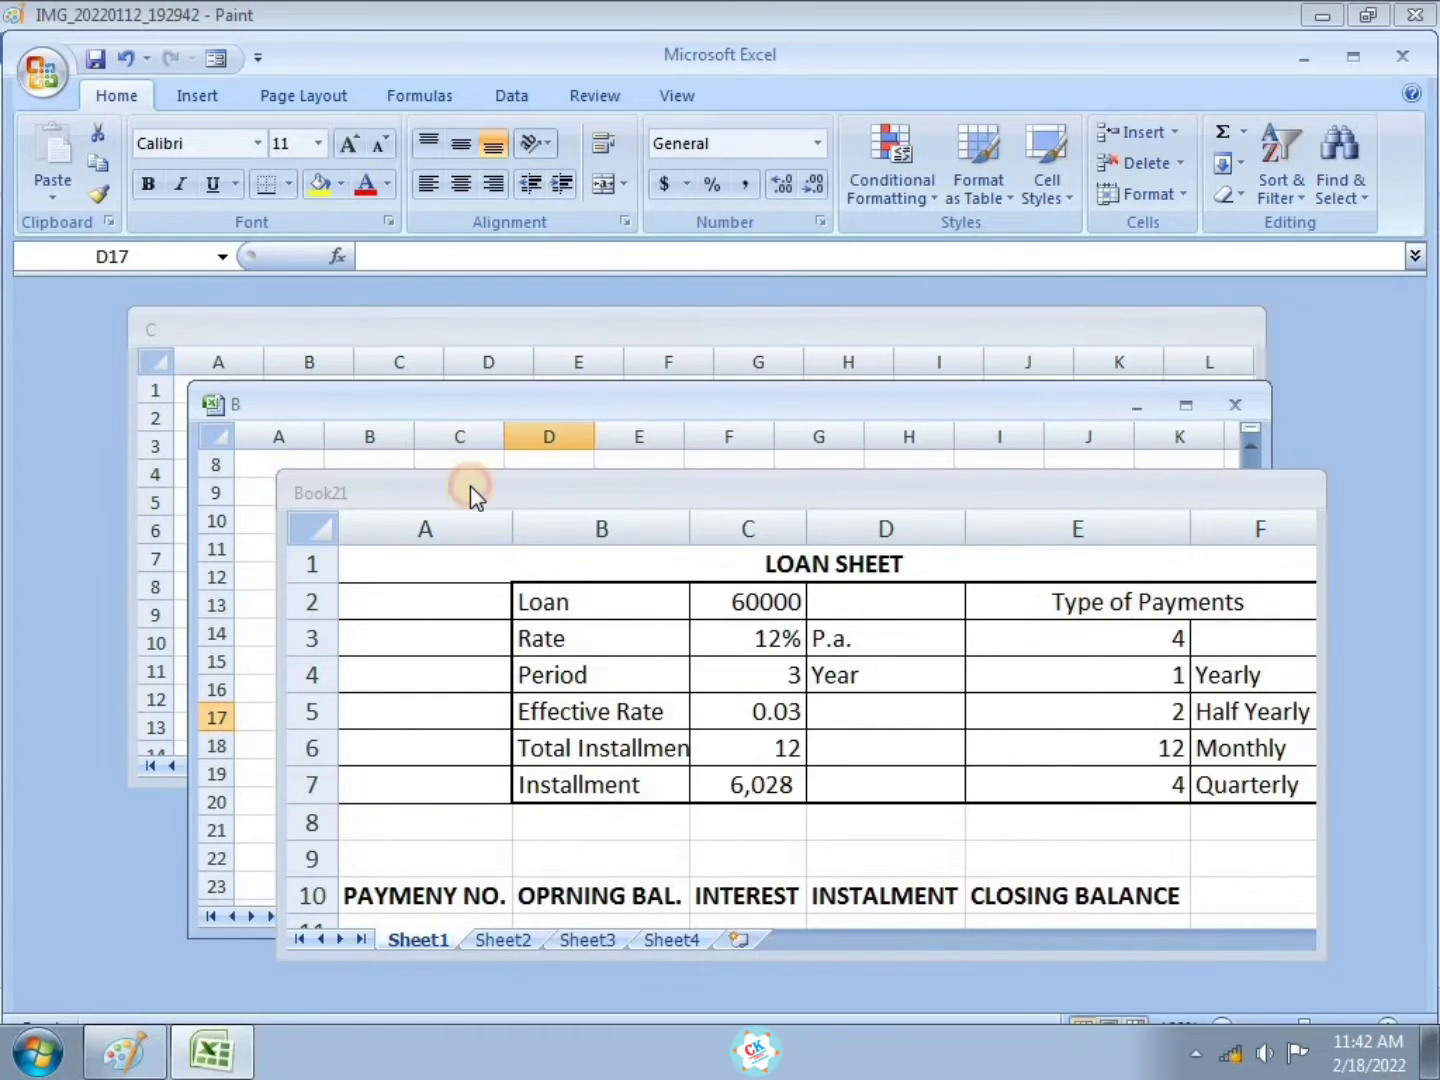
drag(472, 492, 442, 489)
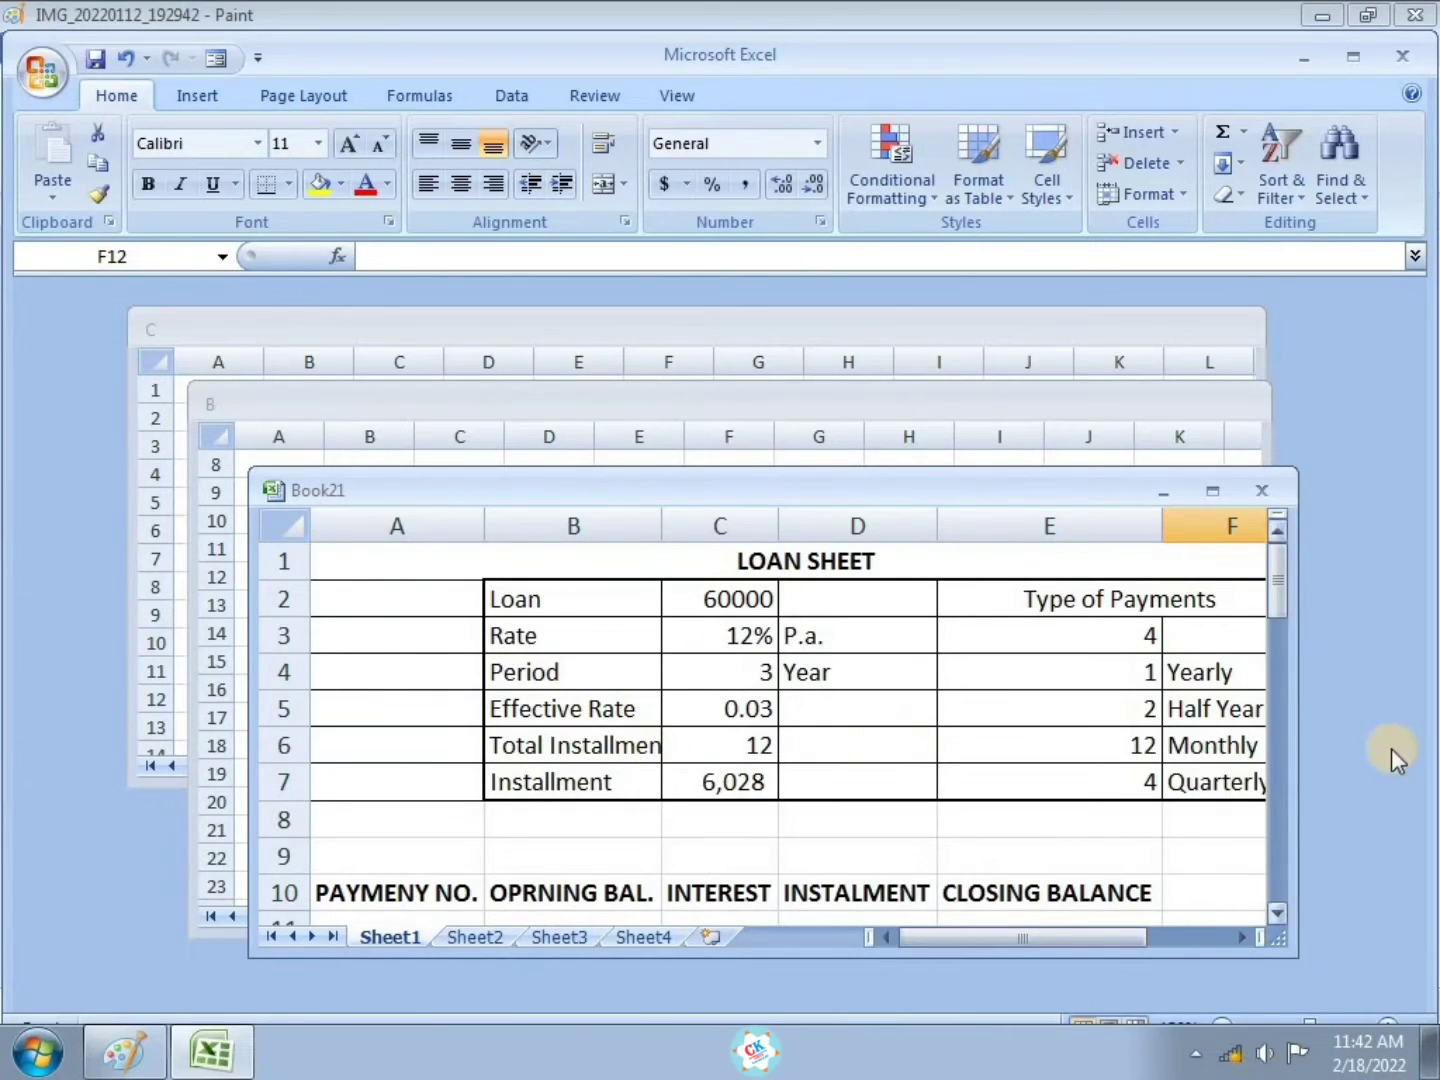
Examine the contents of the restored workbooks Book21, B and C, bringing each window forward in turn
click(949, 684)
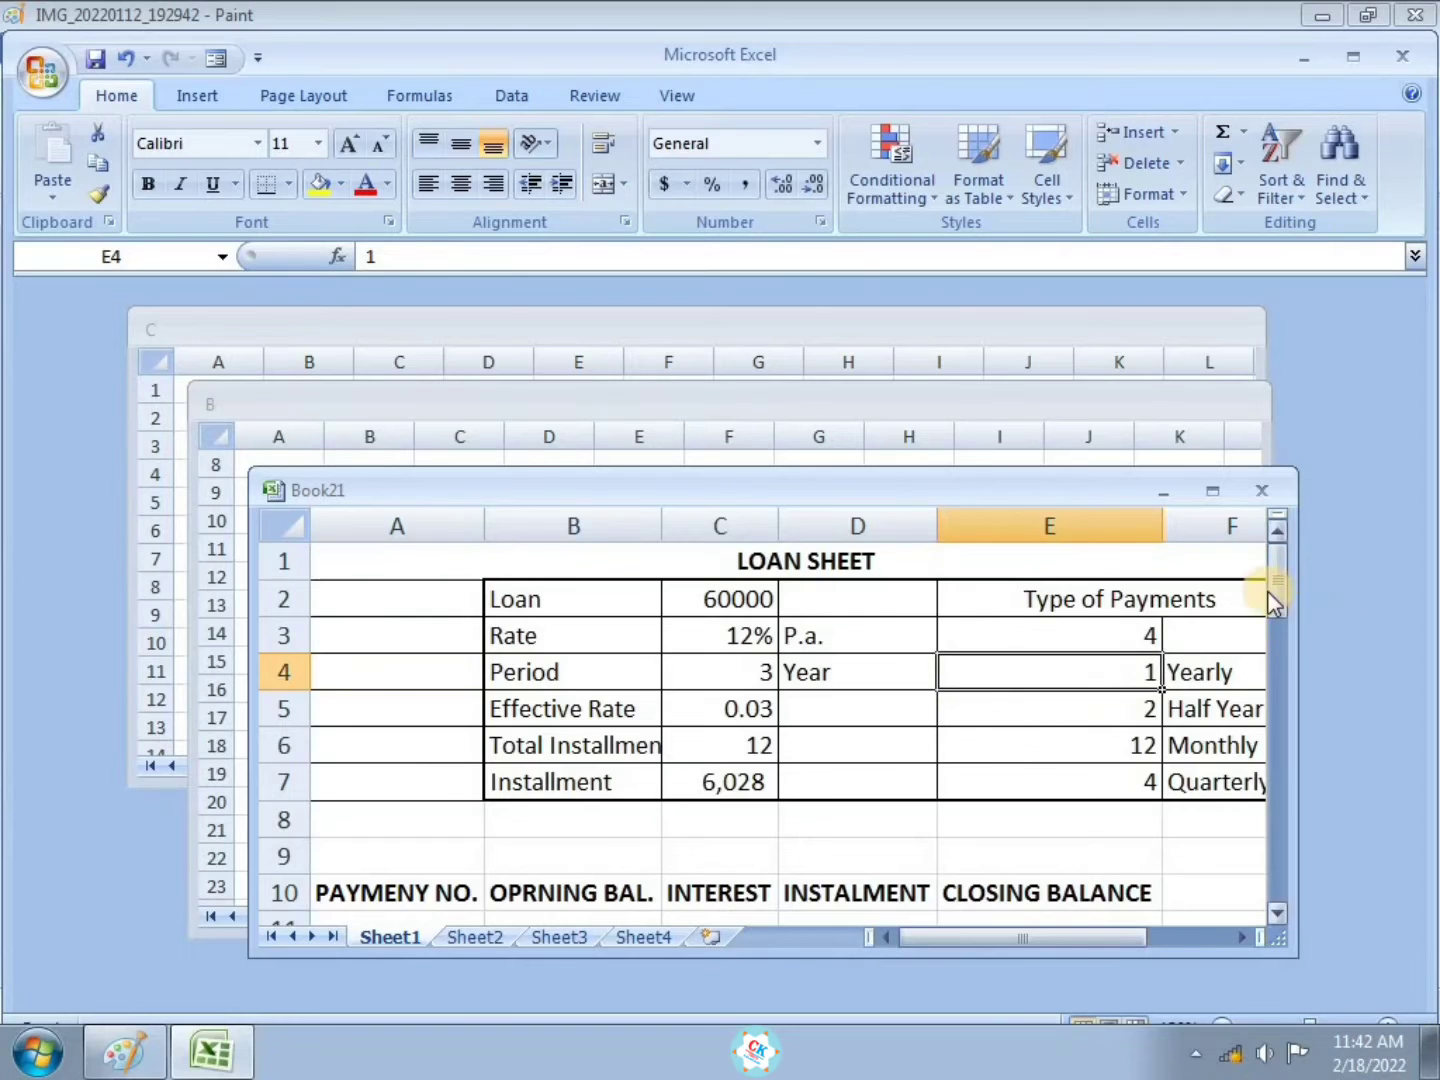
drag(1267, 591, 1285, 545)
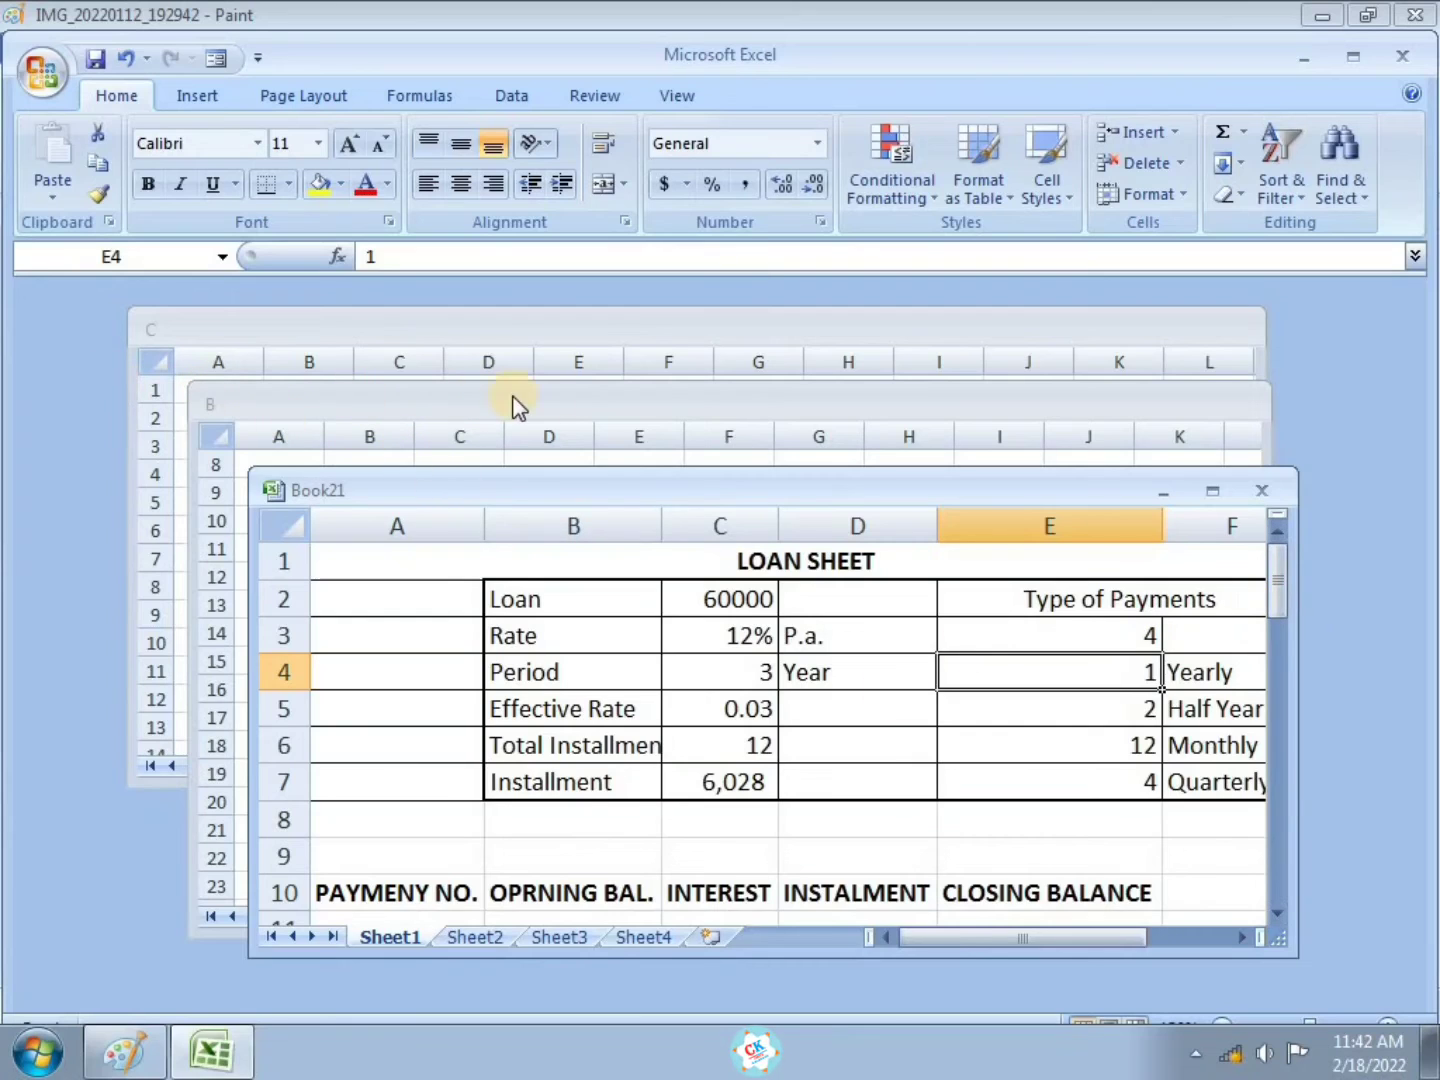
click(580, 403)
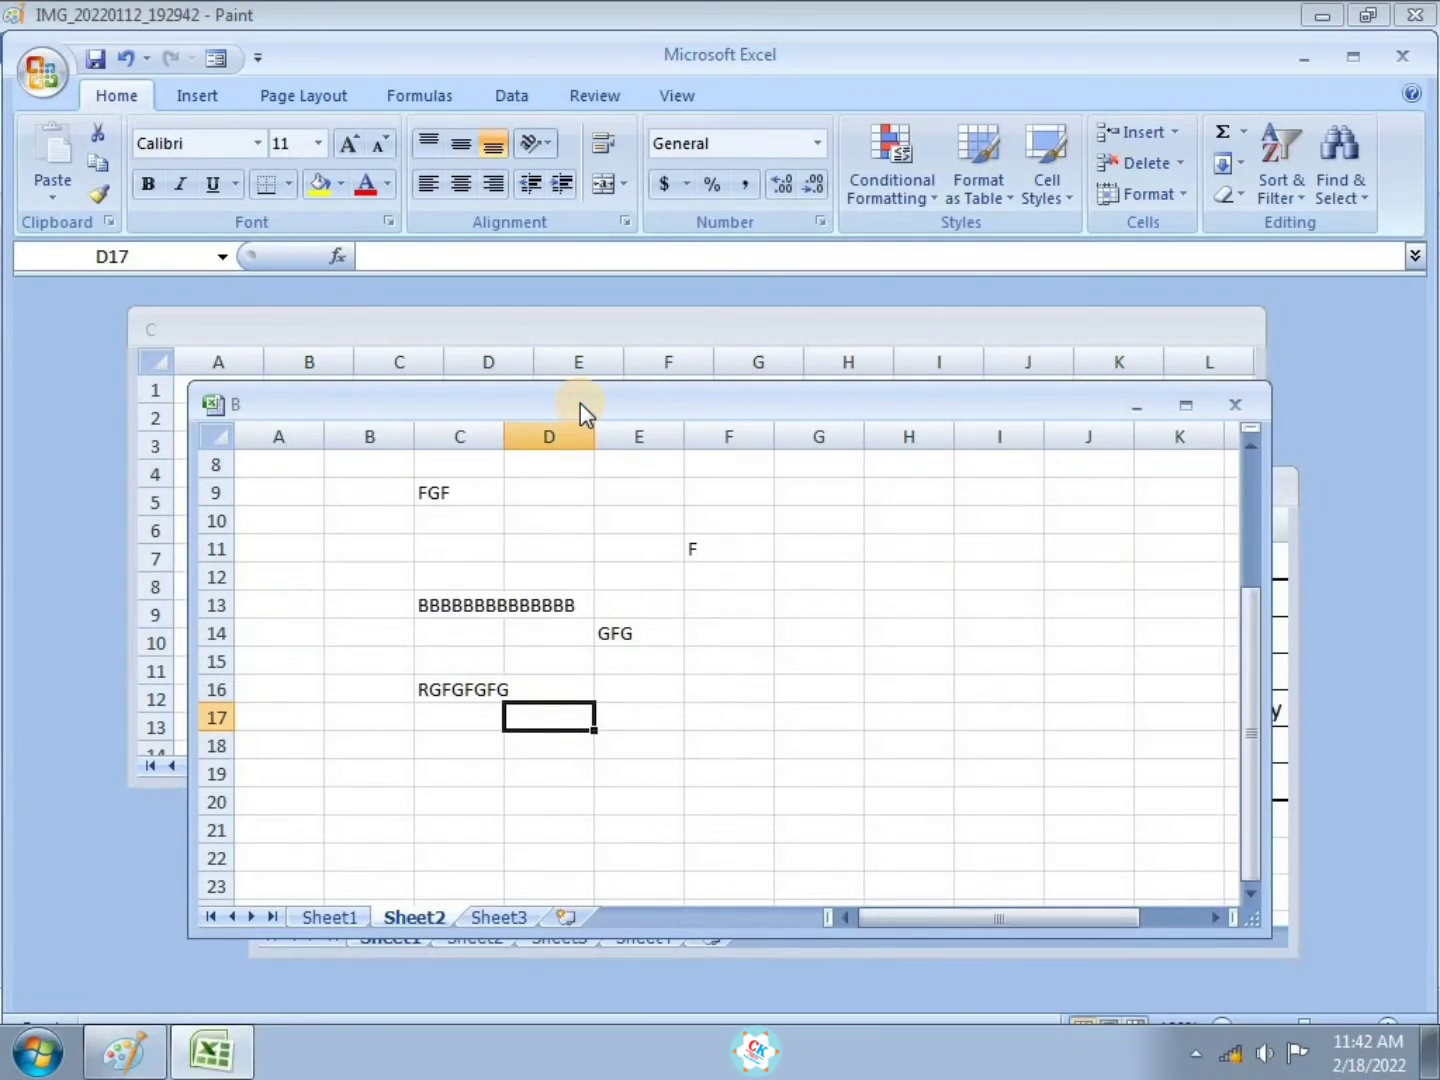
drag(1247, 630, 1258, 564)
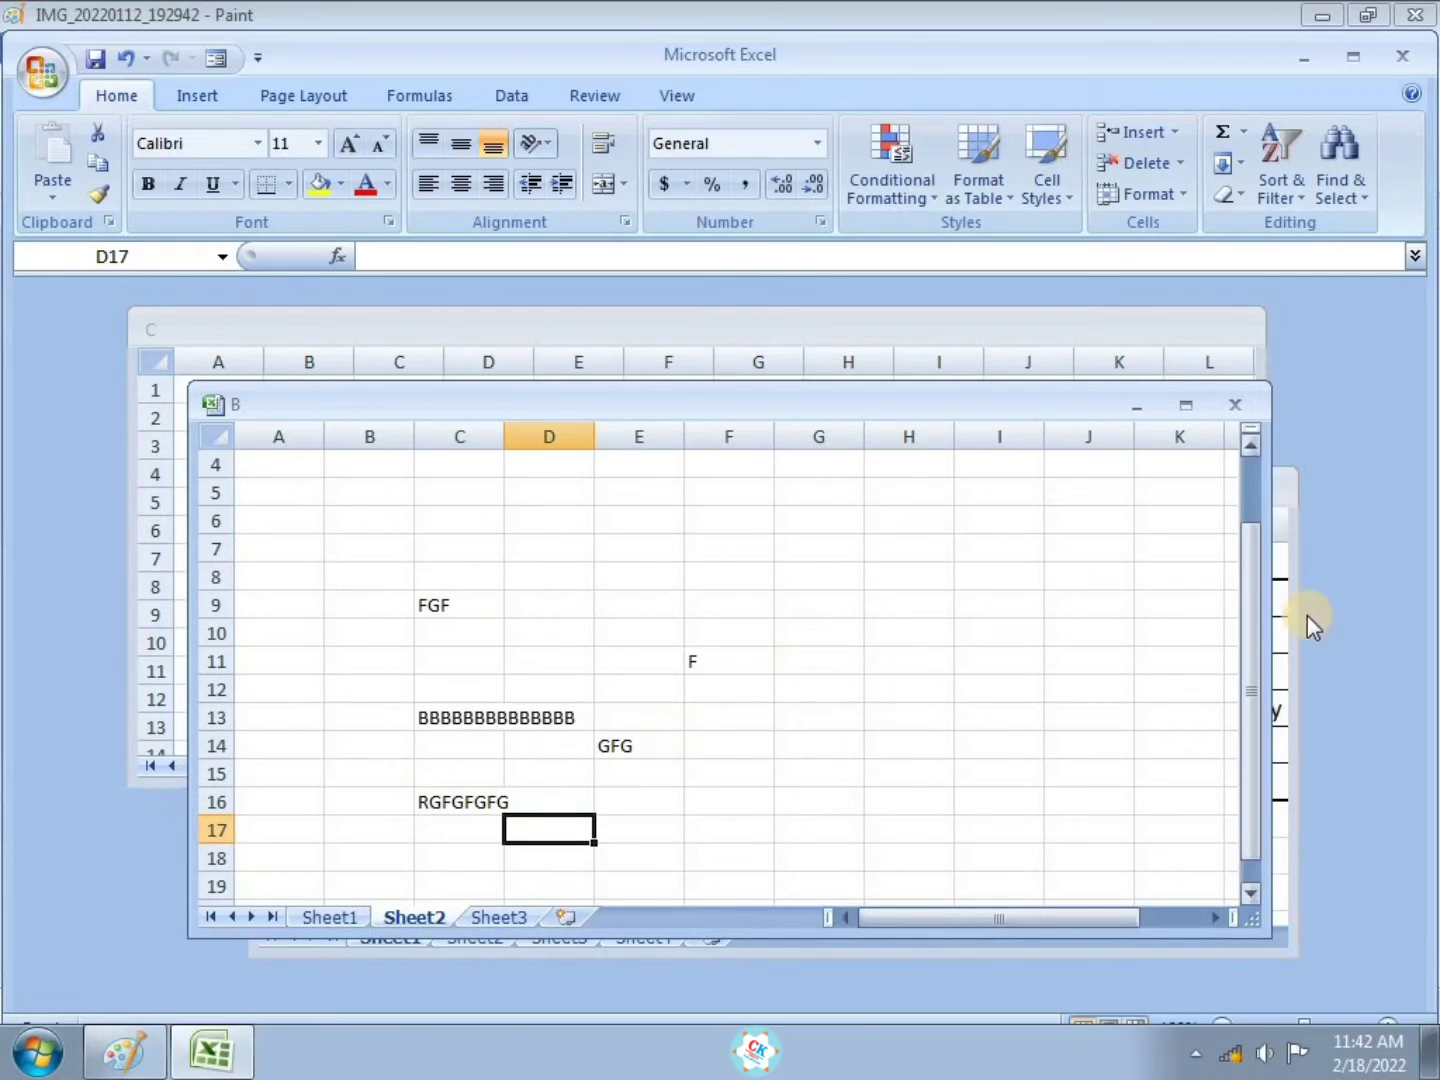
click(268, 324)
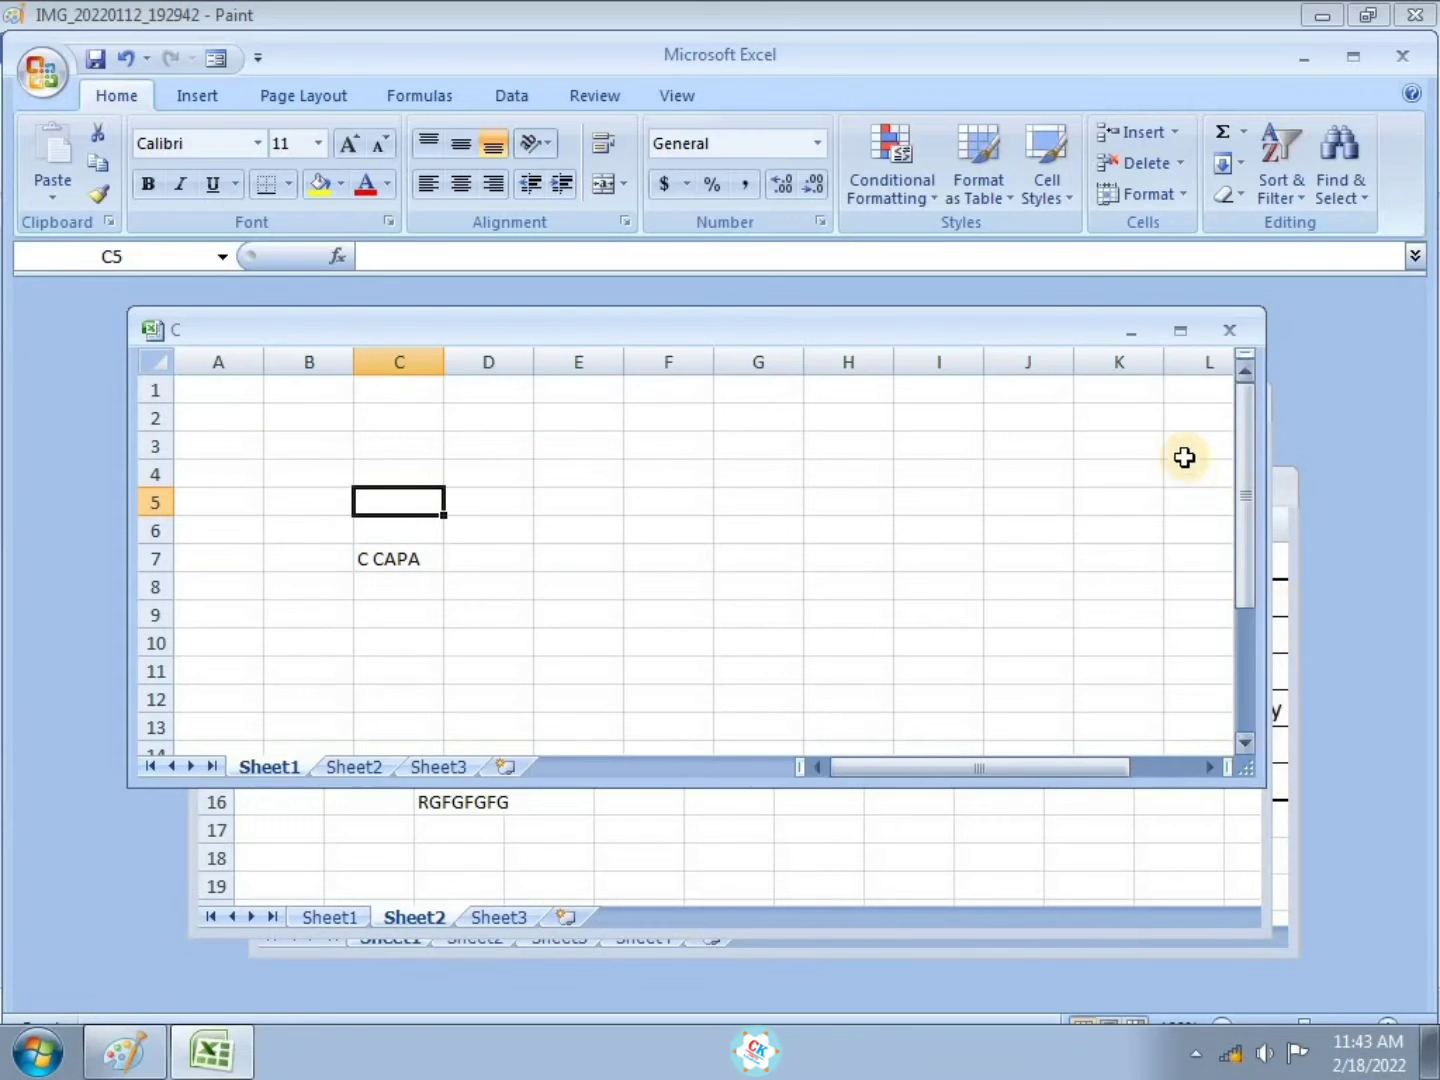
Minimize the C and B workbook windows, view Book21 maximized, and minimize it as well
click(1141, 331)
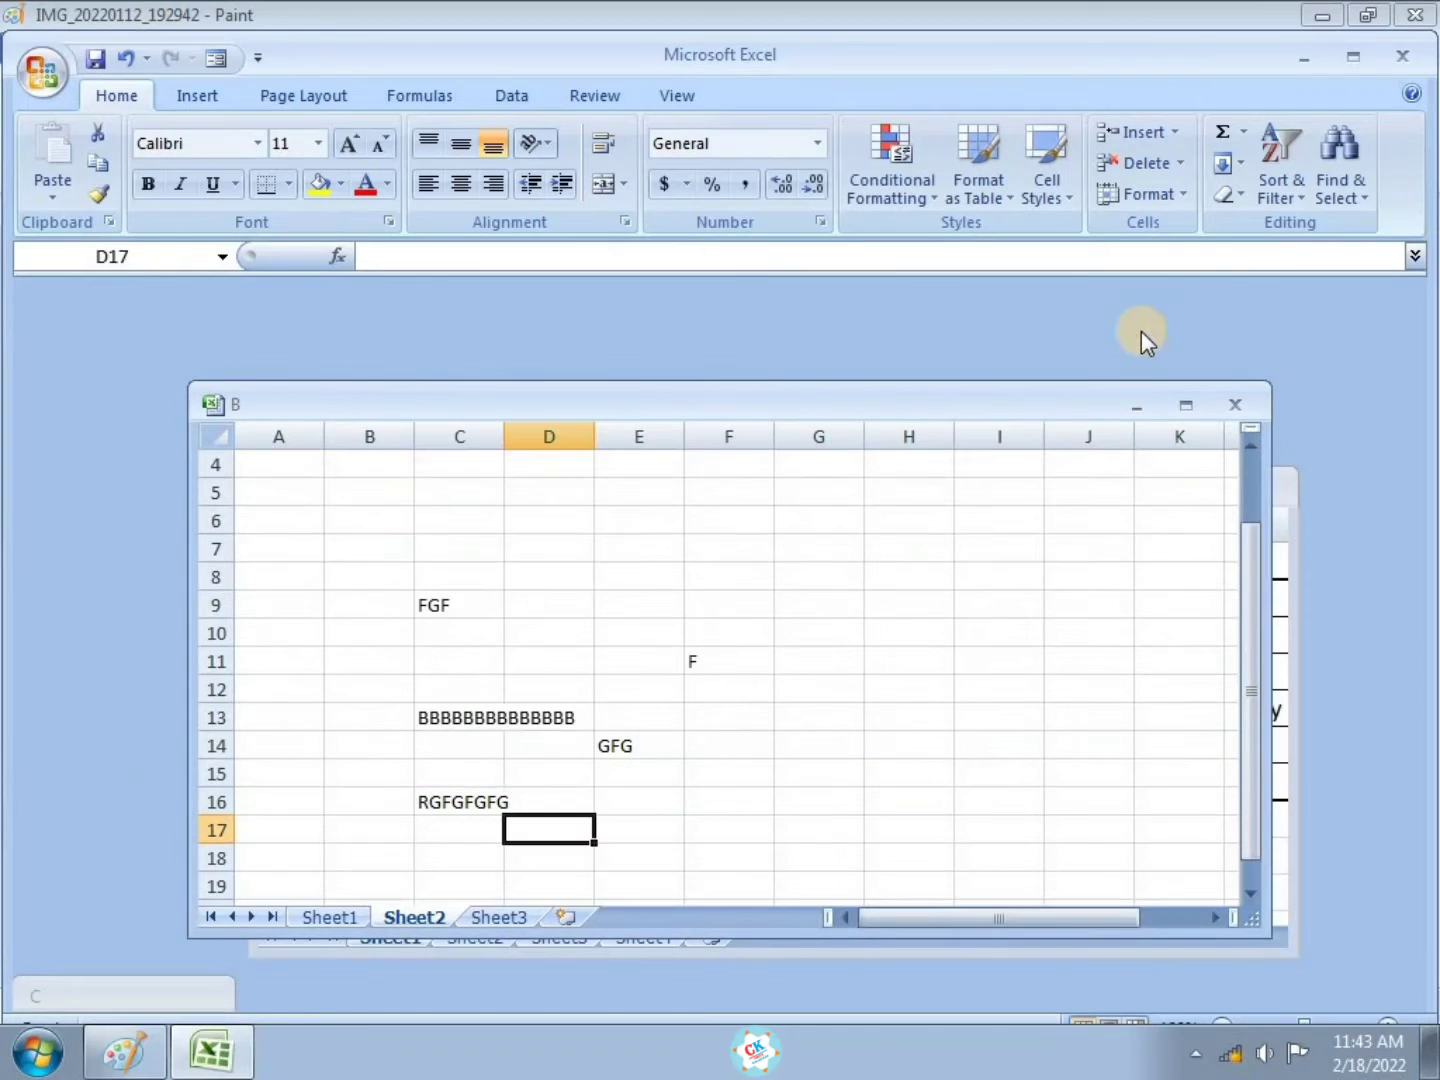
click(1140, 404)
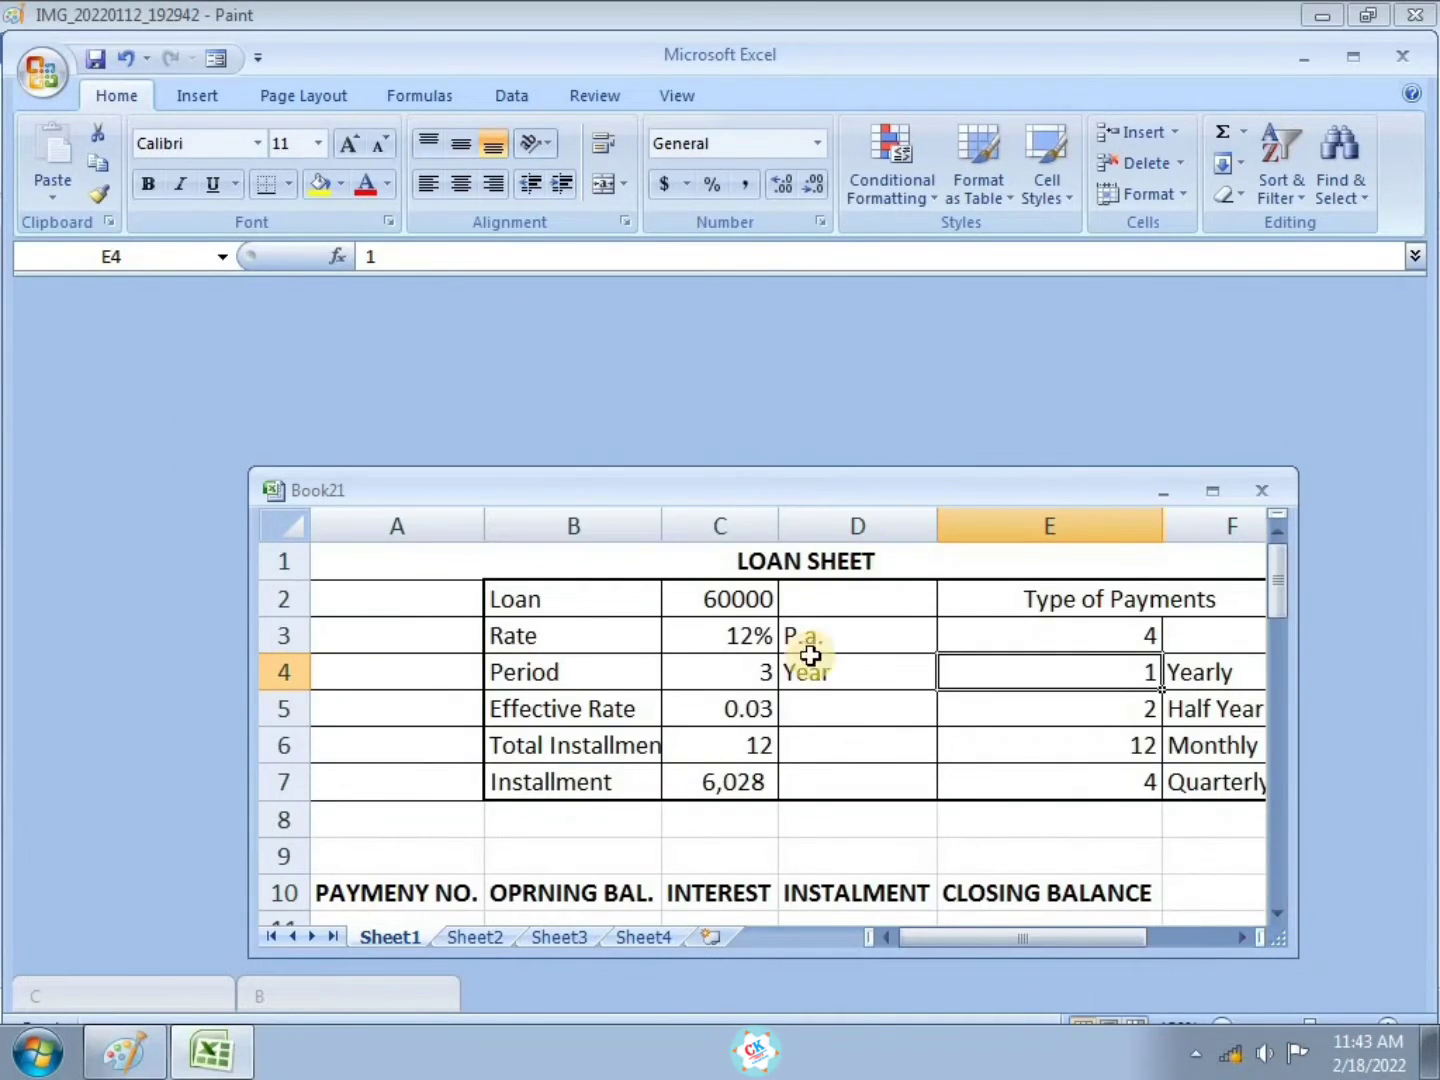
scroll(787, 700, down, 1)
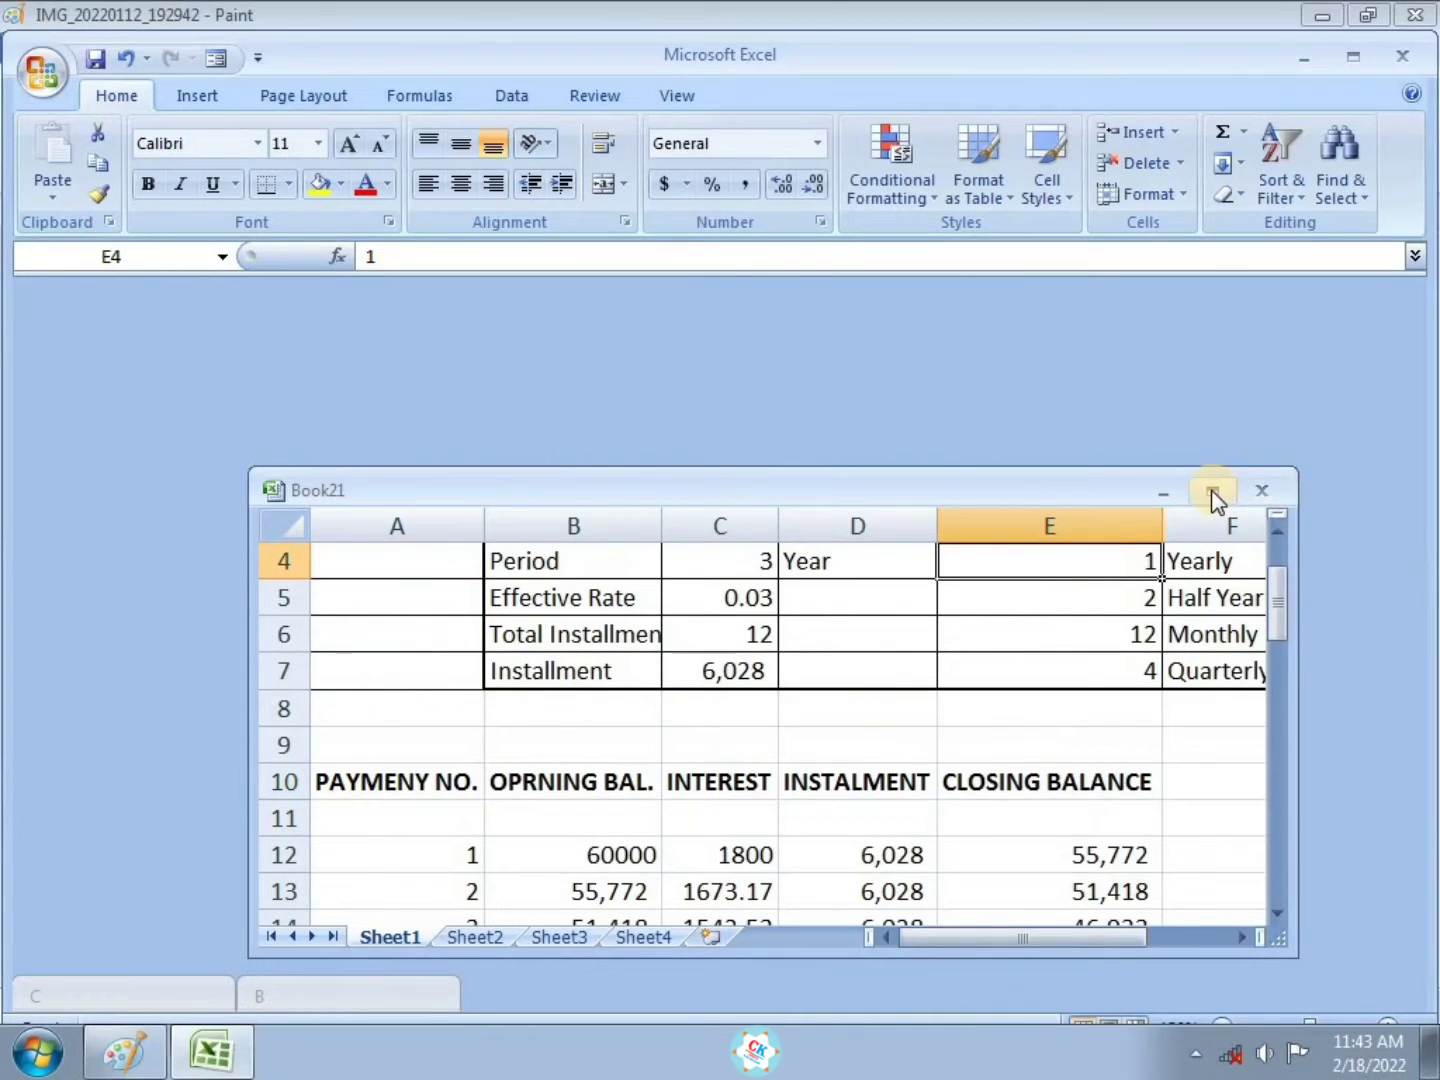
click(1210, 490)
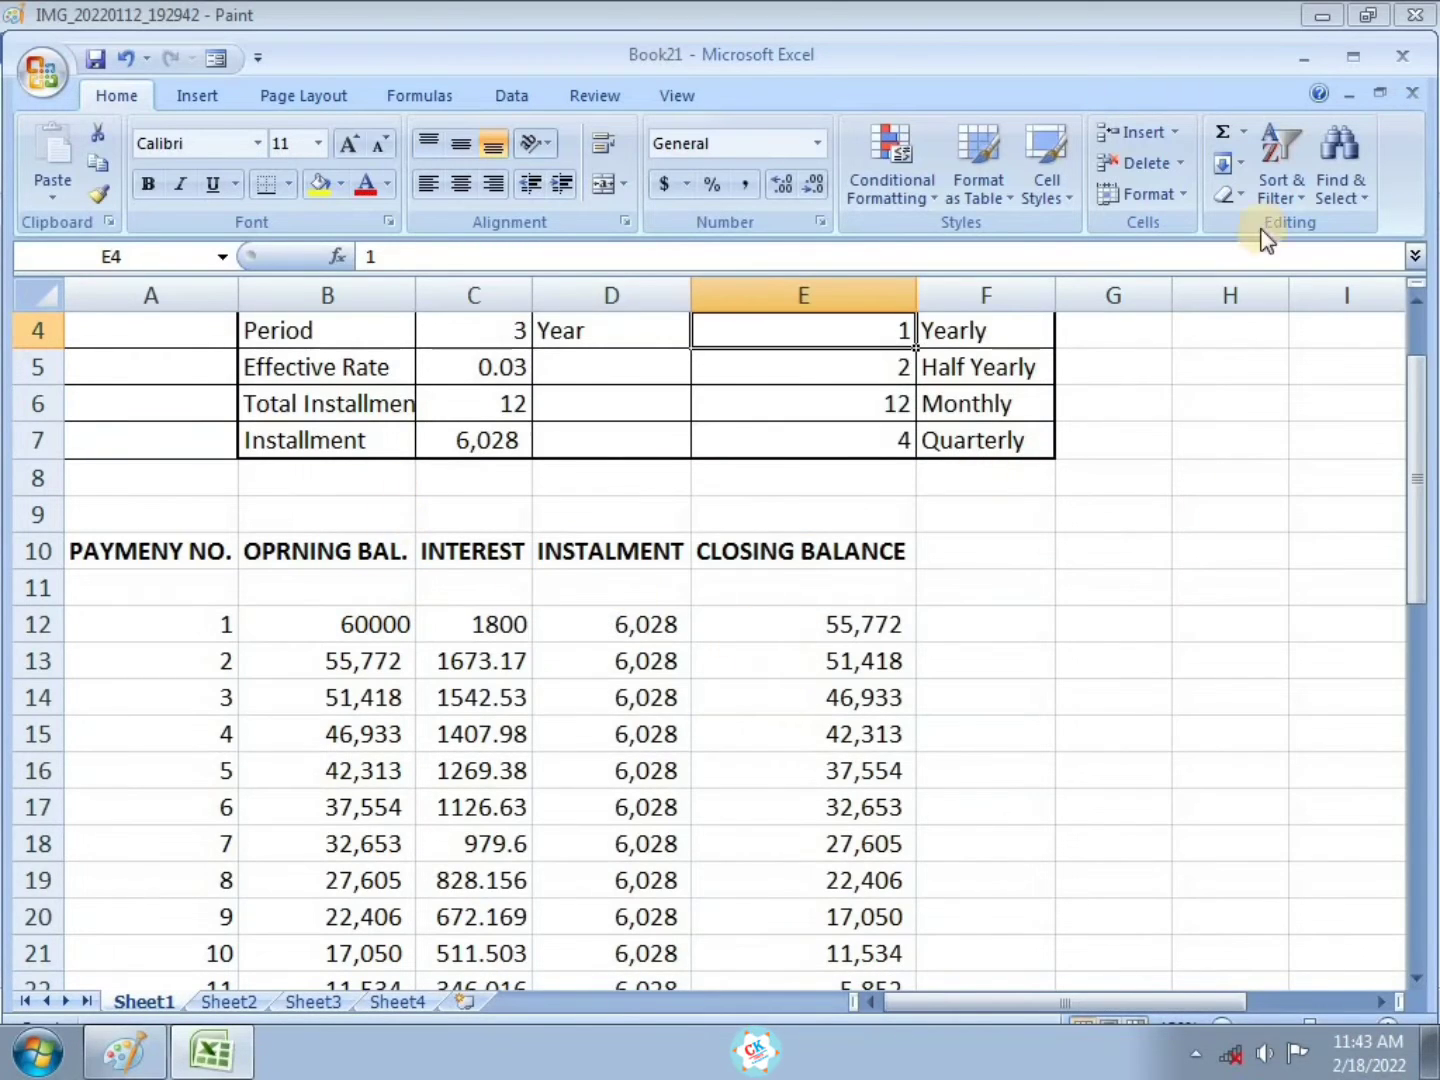
click(1350, 96)
click(1351, 97)
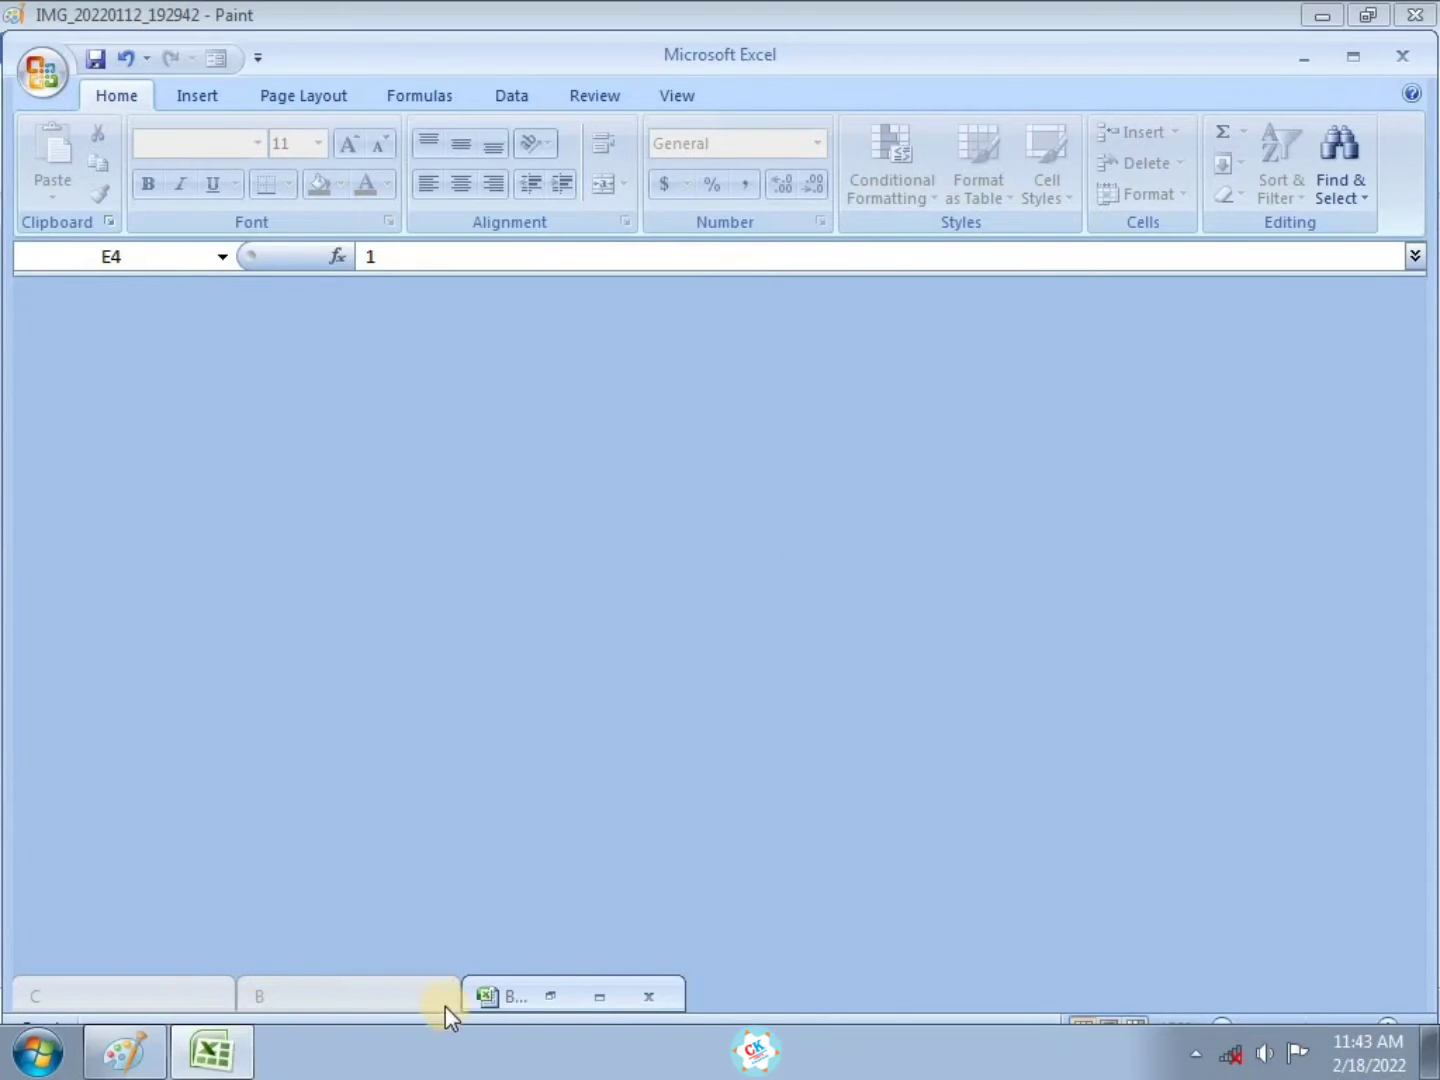
Inspect the minimized workbooks' window commands, view workbook B maximized, and restore it to a floating window
click(342, 1000)
click(172, 994)
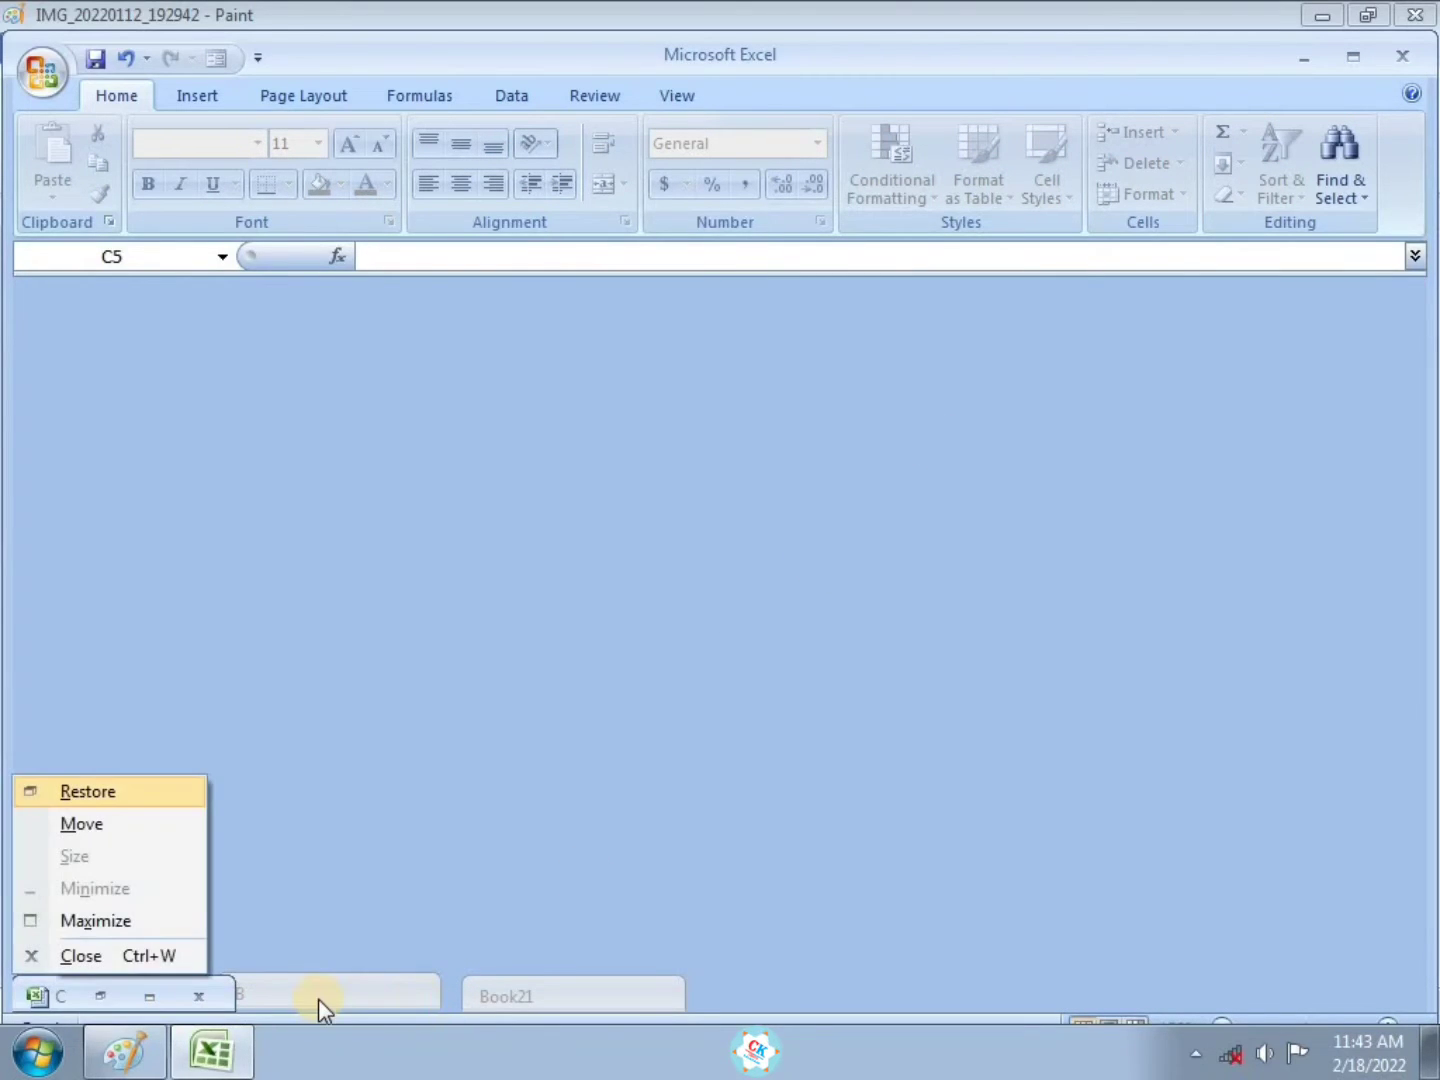
click(234, 1000)
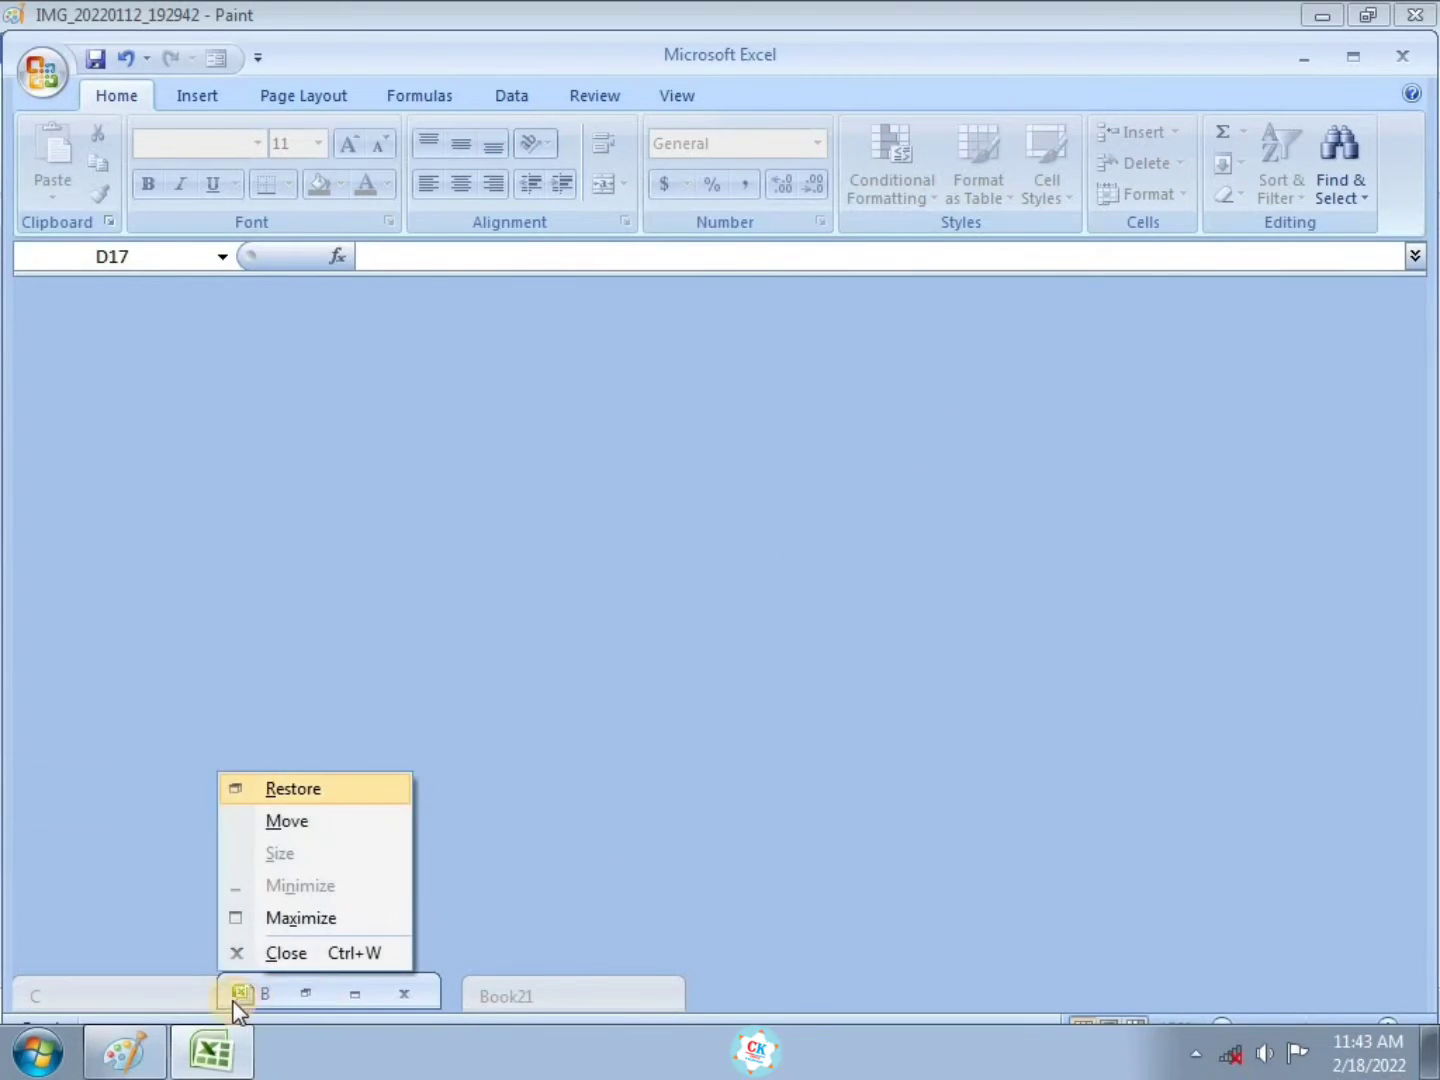
click(356, 995)
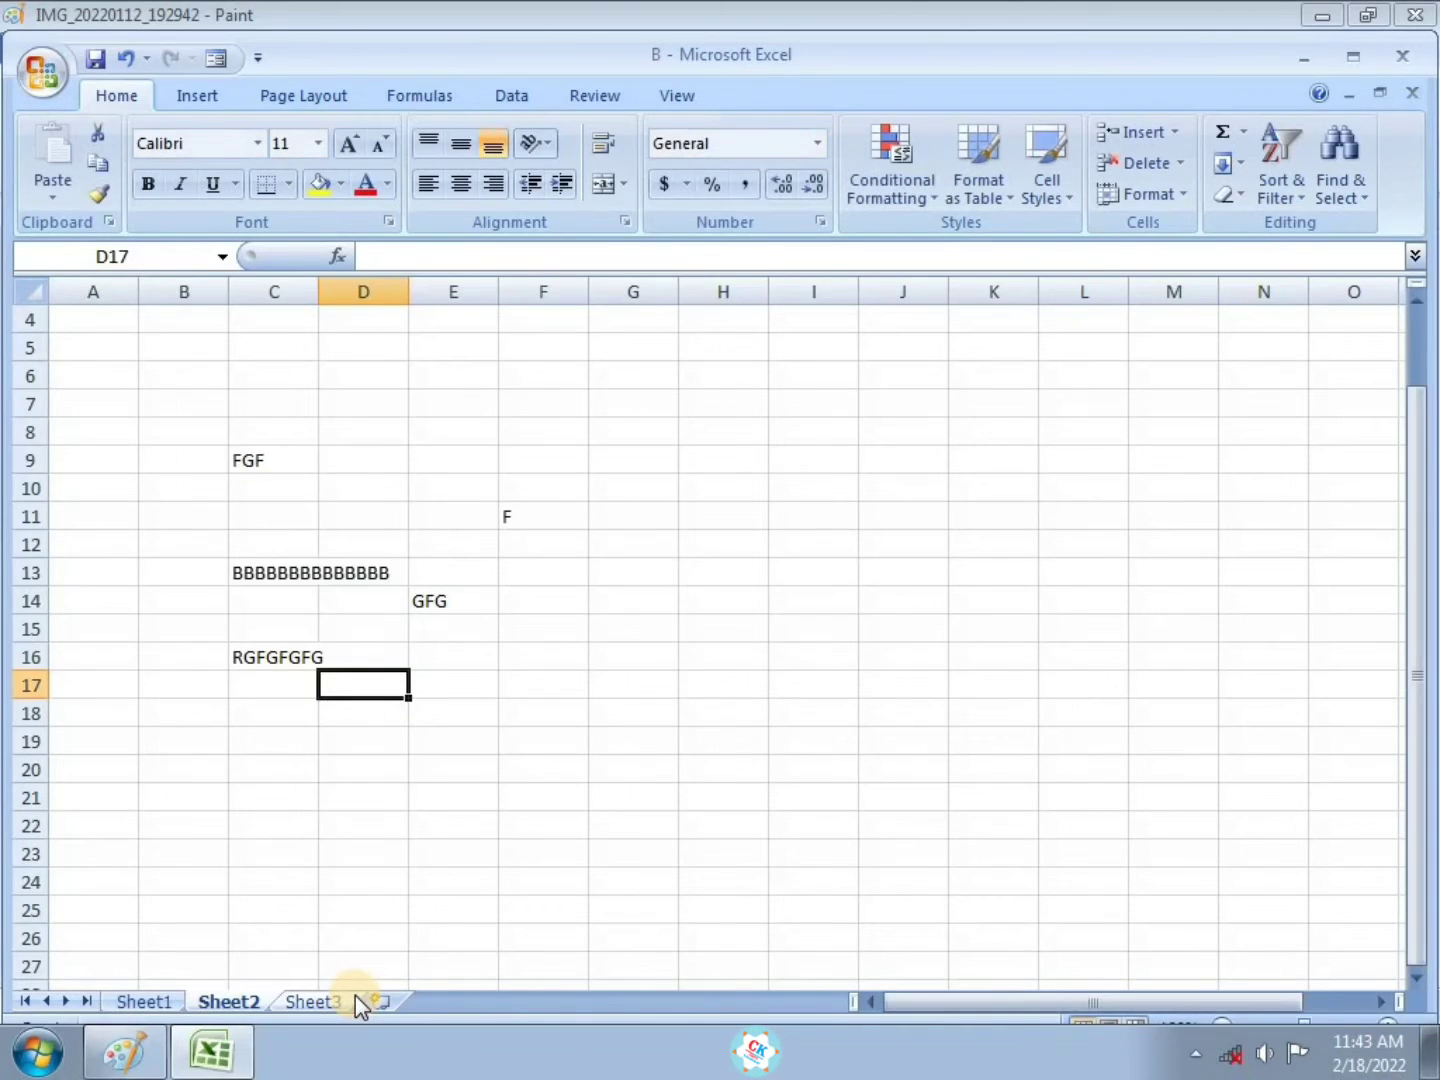
click(1379, 94)
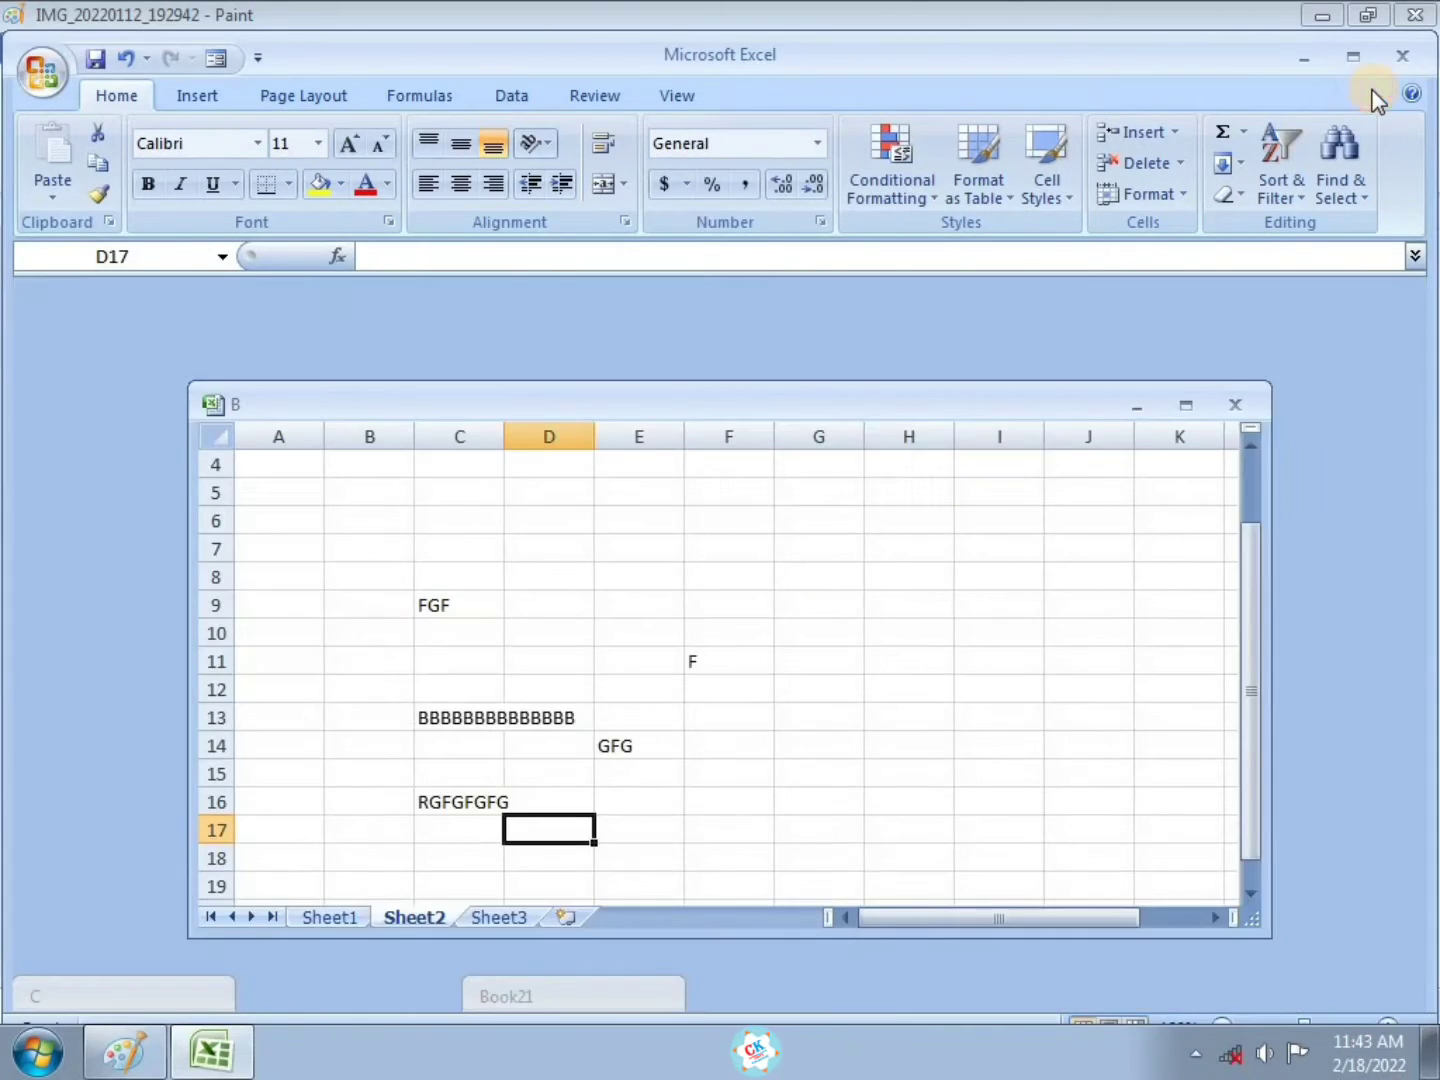
click(565, 995)
click(565, 995)
click(203, 1005)
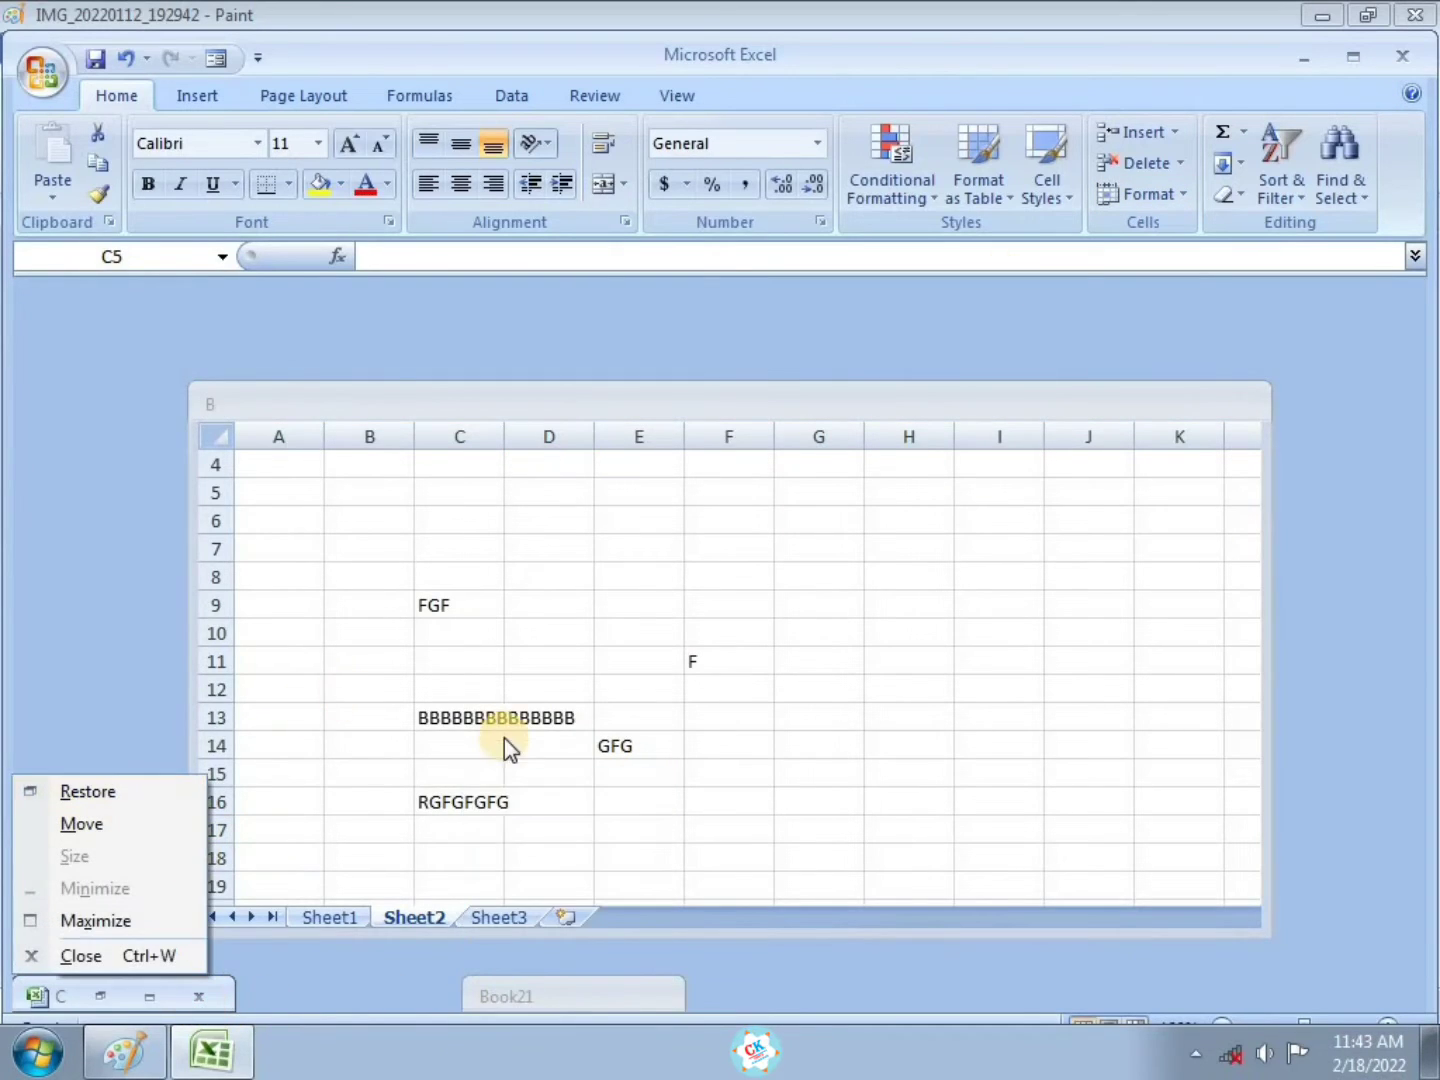
click(954, 679)
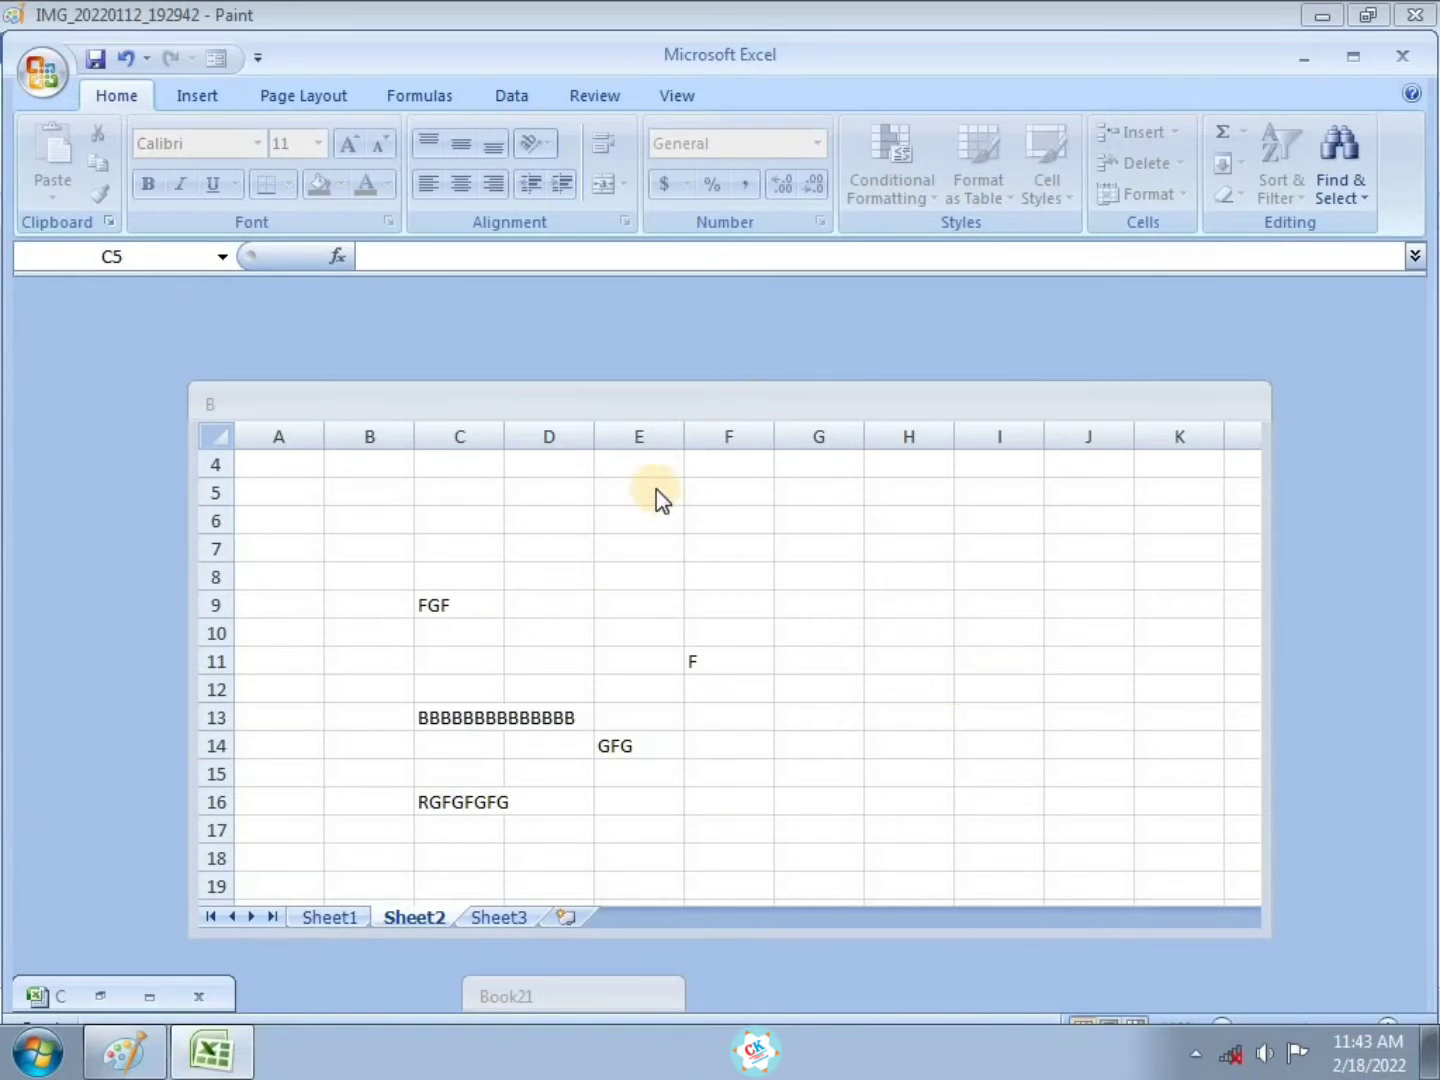
Close all the open workbooks and exit Excel
click(1402, 59)
click(1403, 59)
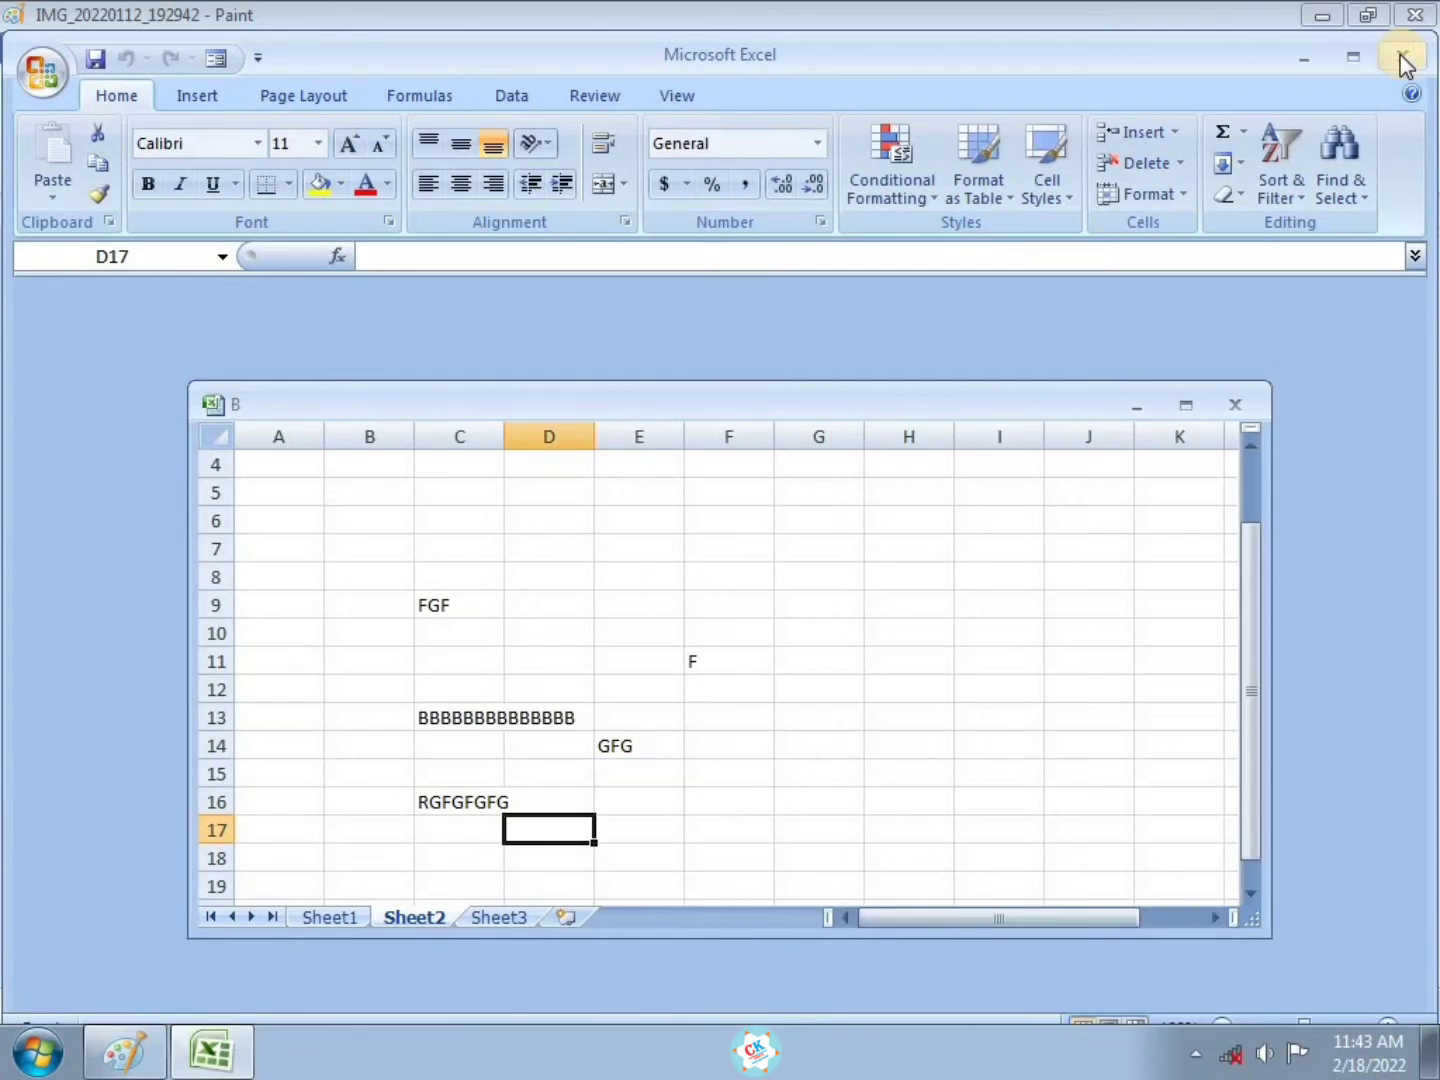
click(1403, 60)
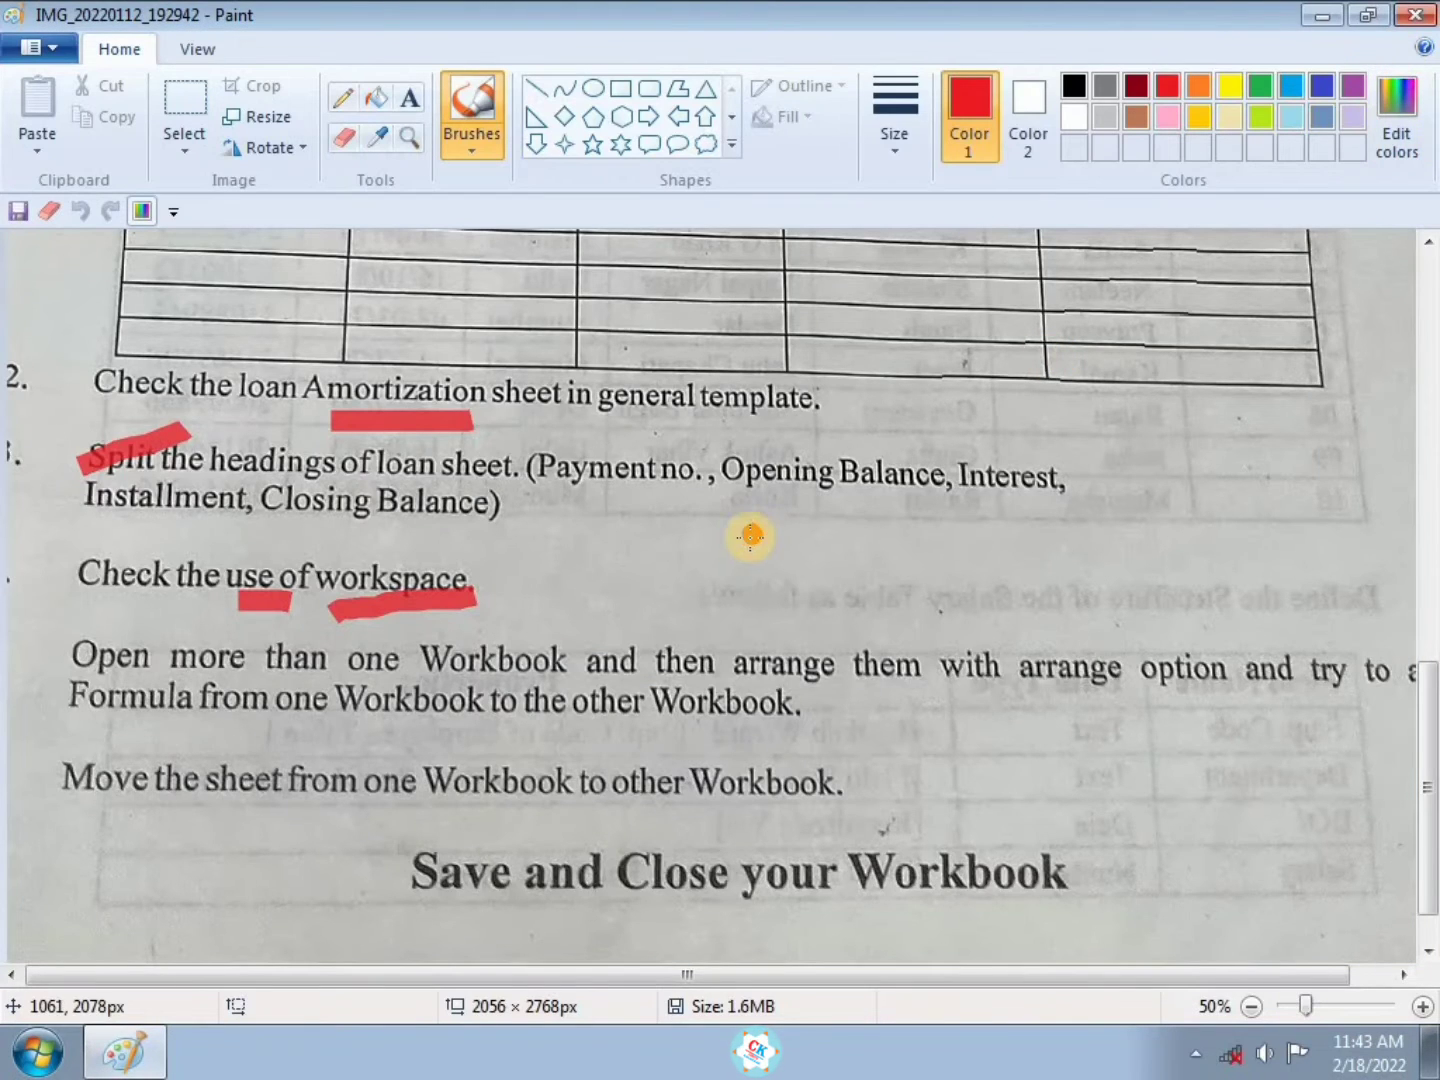
Relaunch Excel, open the recently used workbook Book21 and maximize its window
key(super+r)
key(Return)
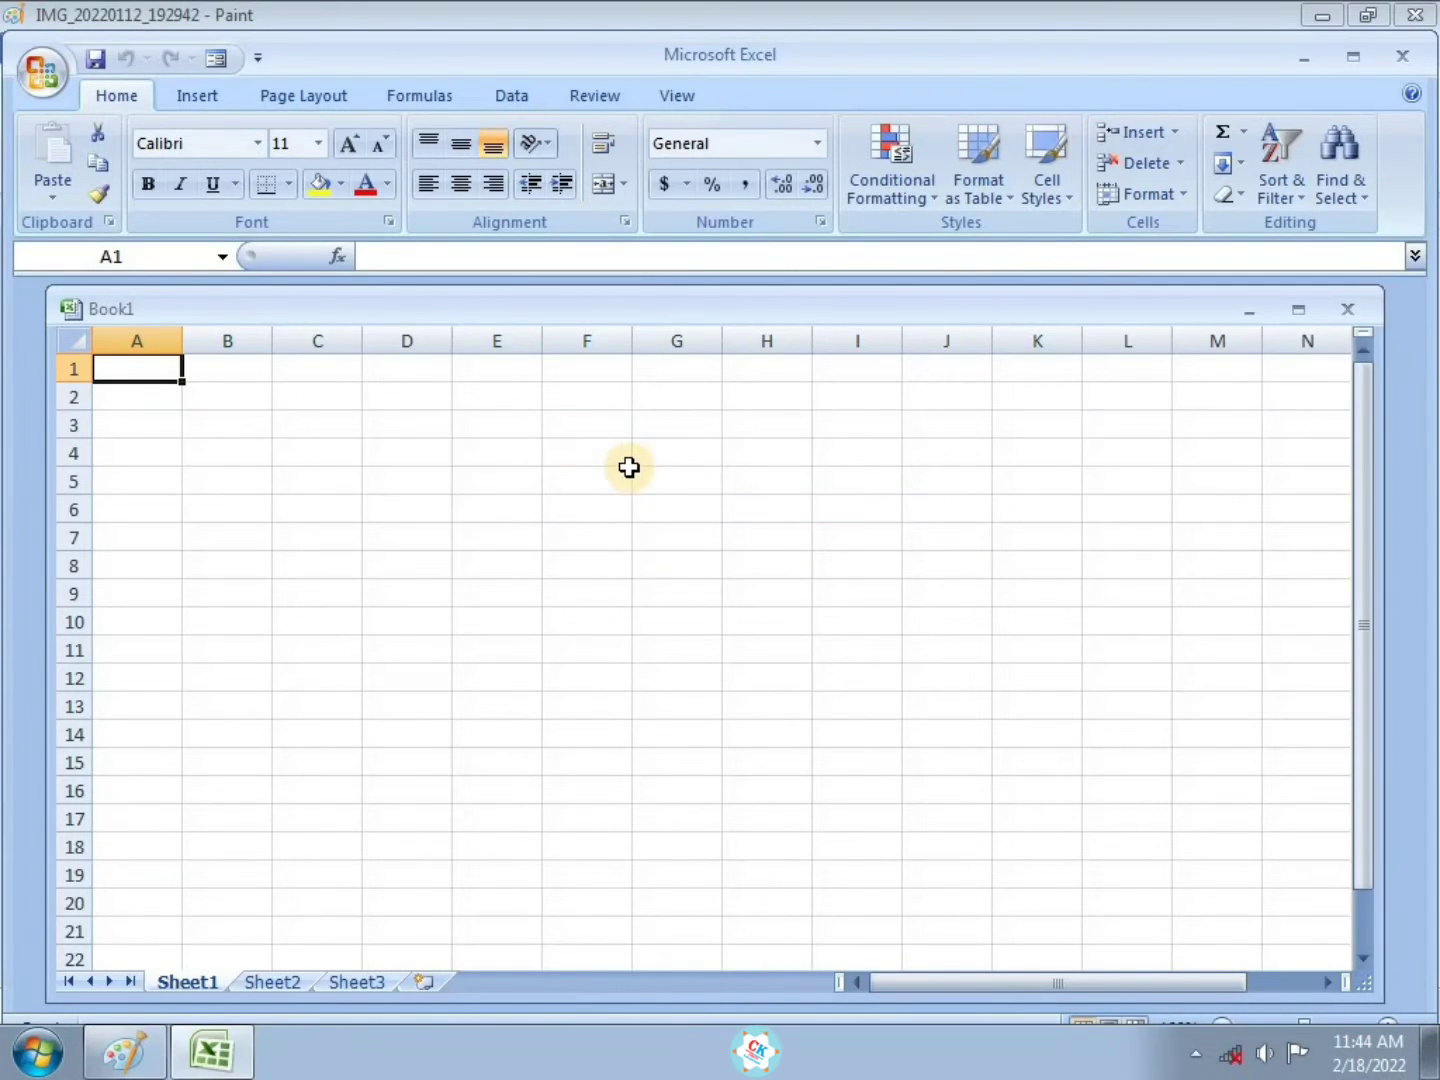
click(38, 76)
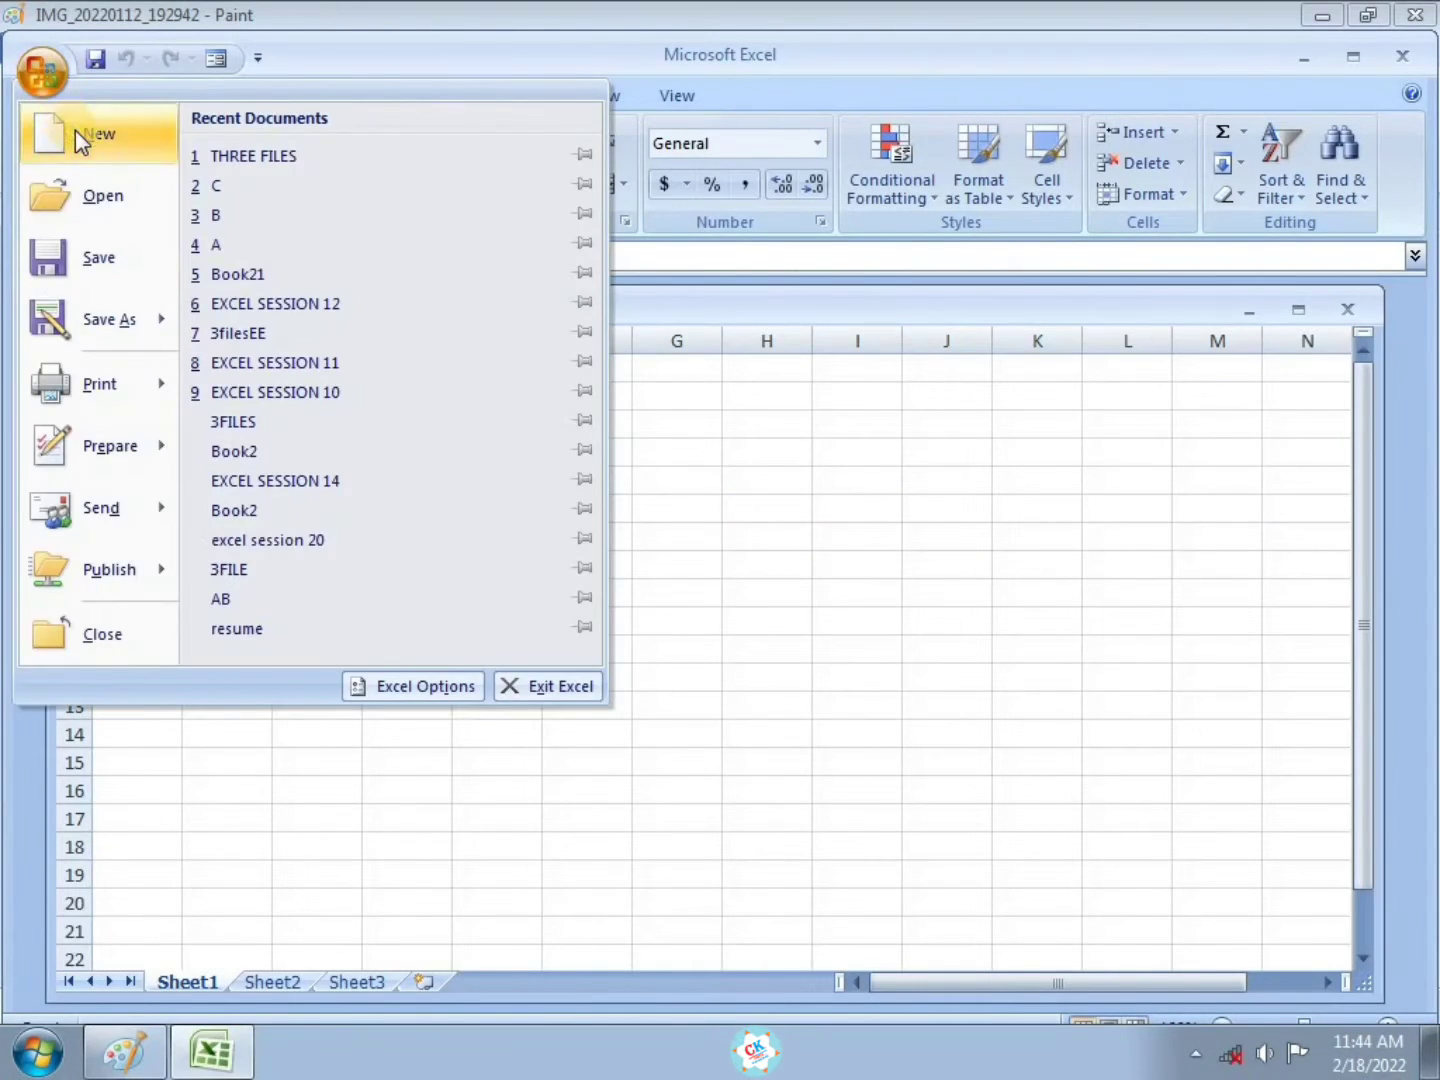
click(285, 276)
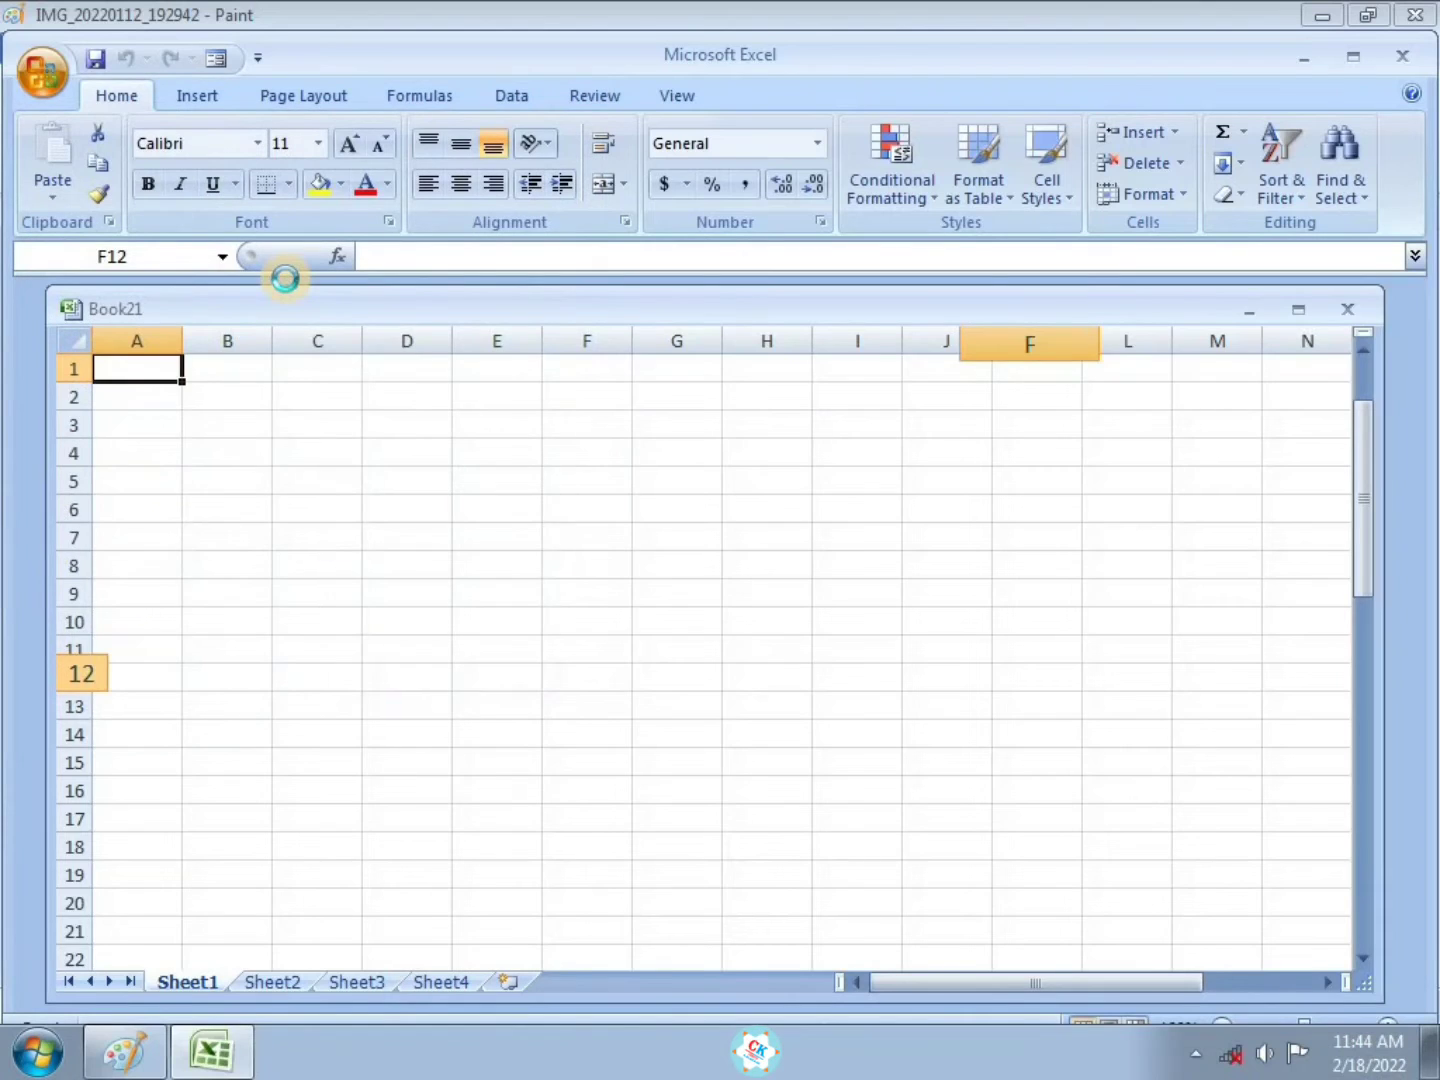
click(1297, 310)
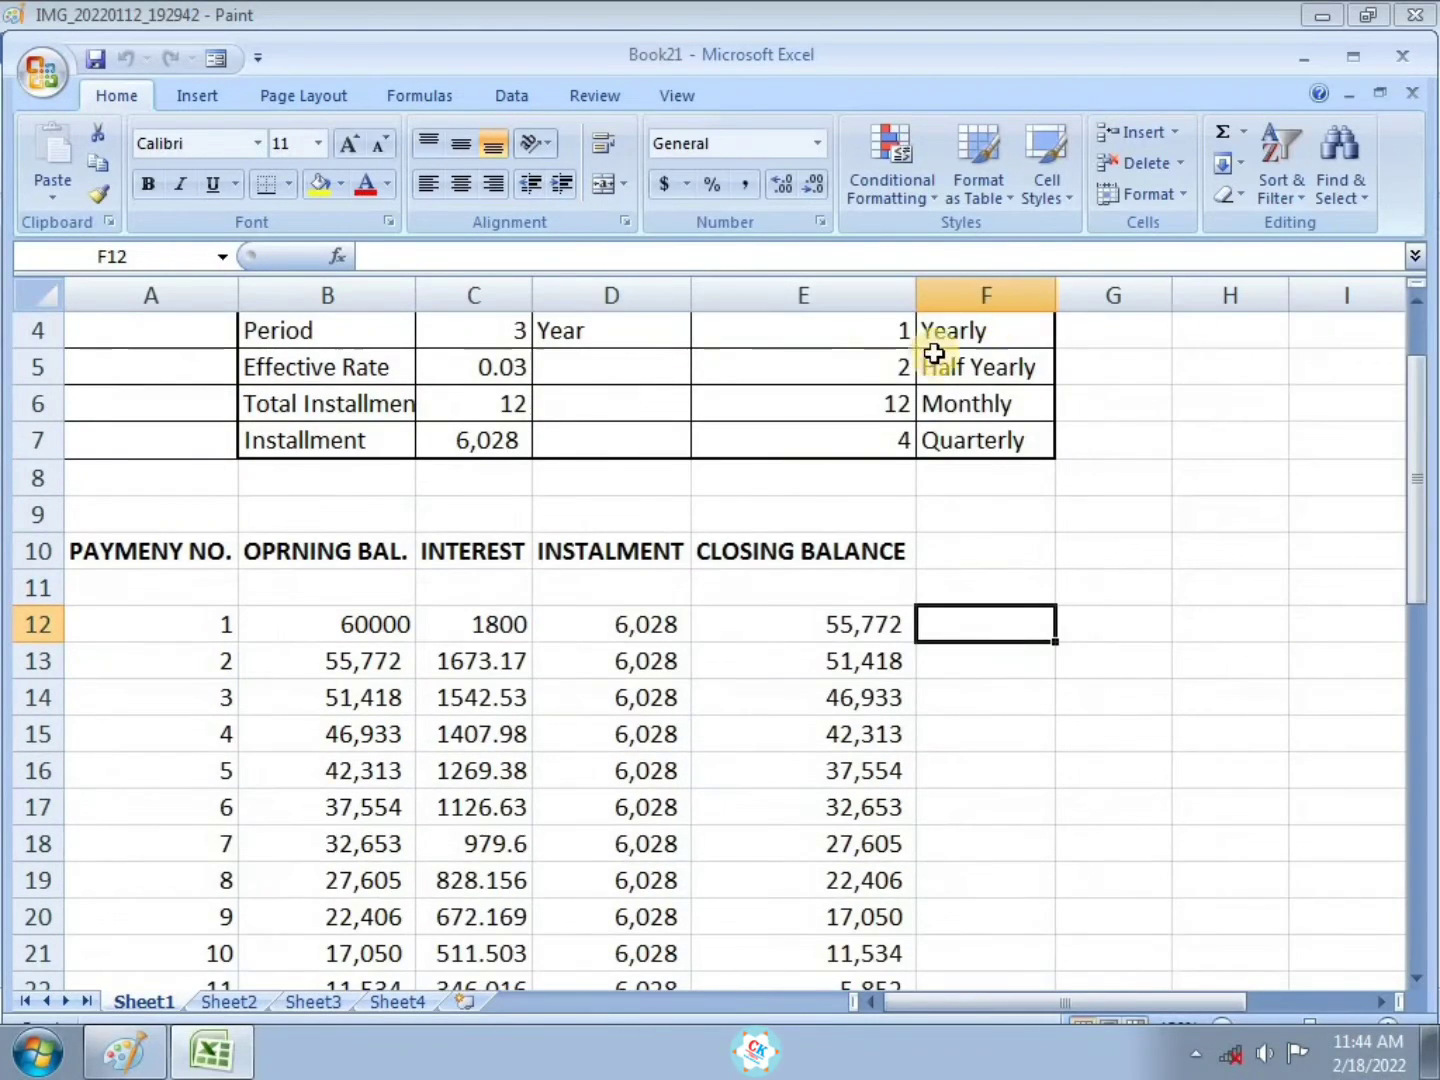
Switch the Book21 window between floating, minimized and maximized states, moving it slightly upward while it floats
scroll(951, 464, up, 1)
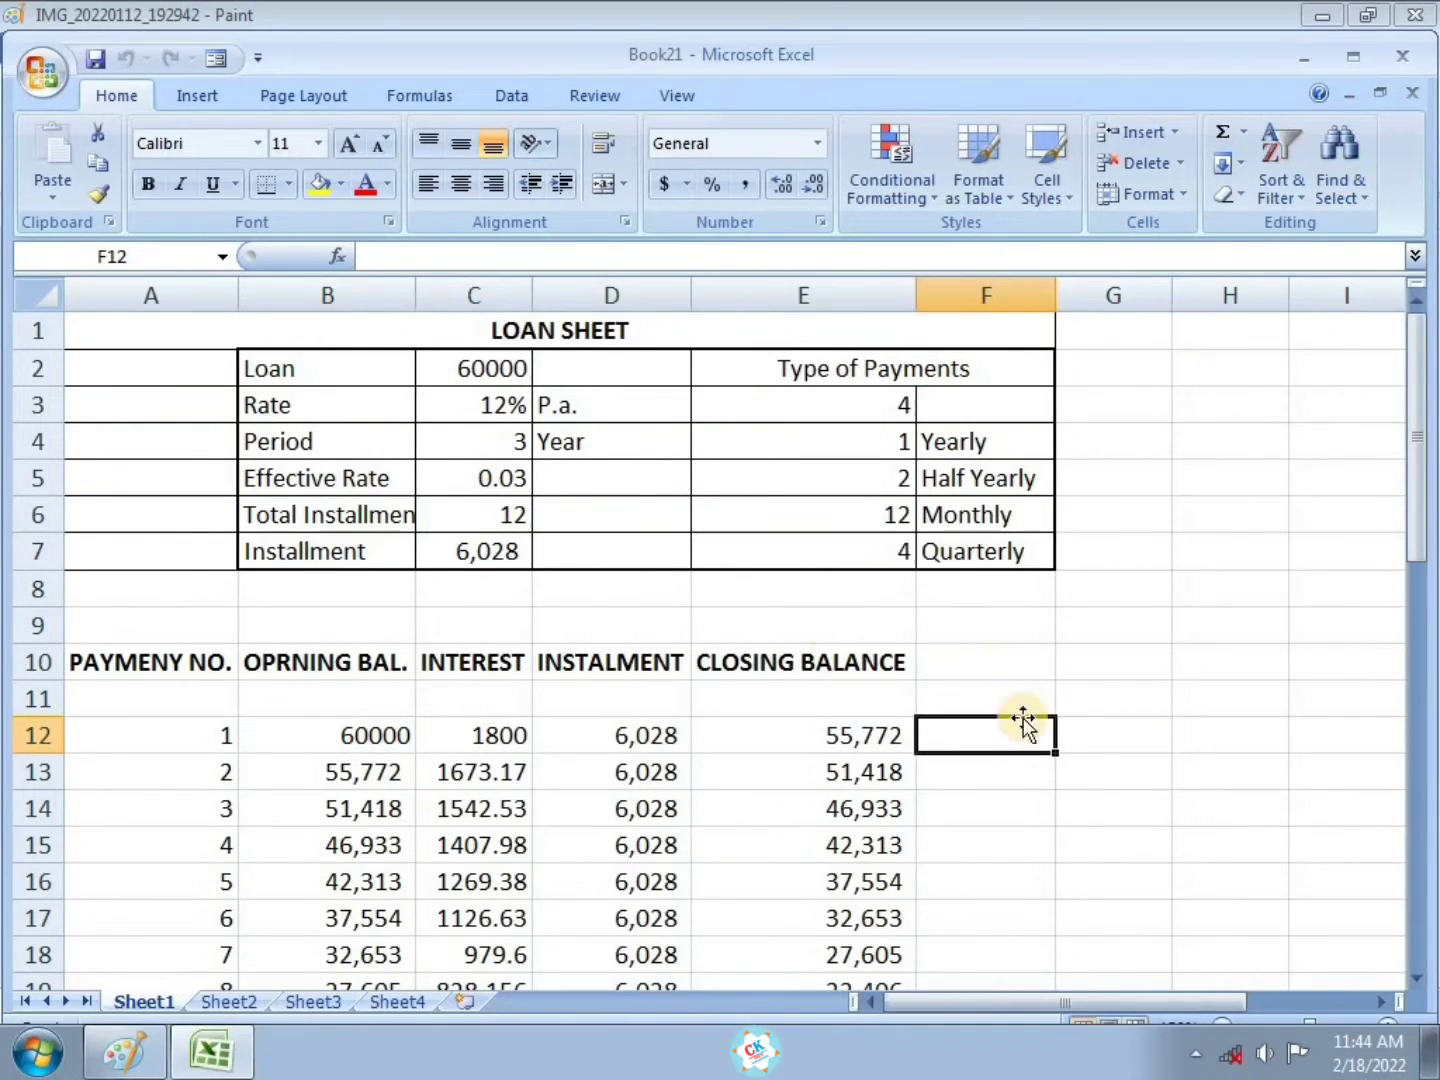
click(1381, 91)
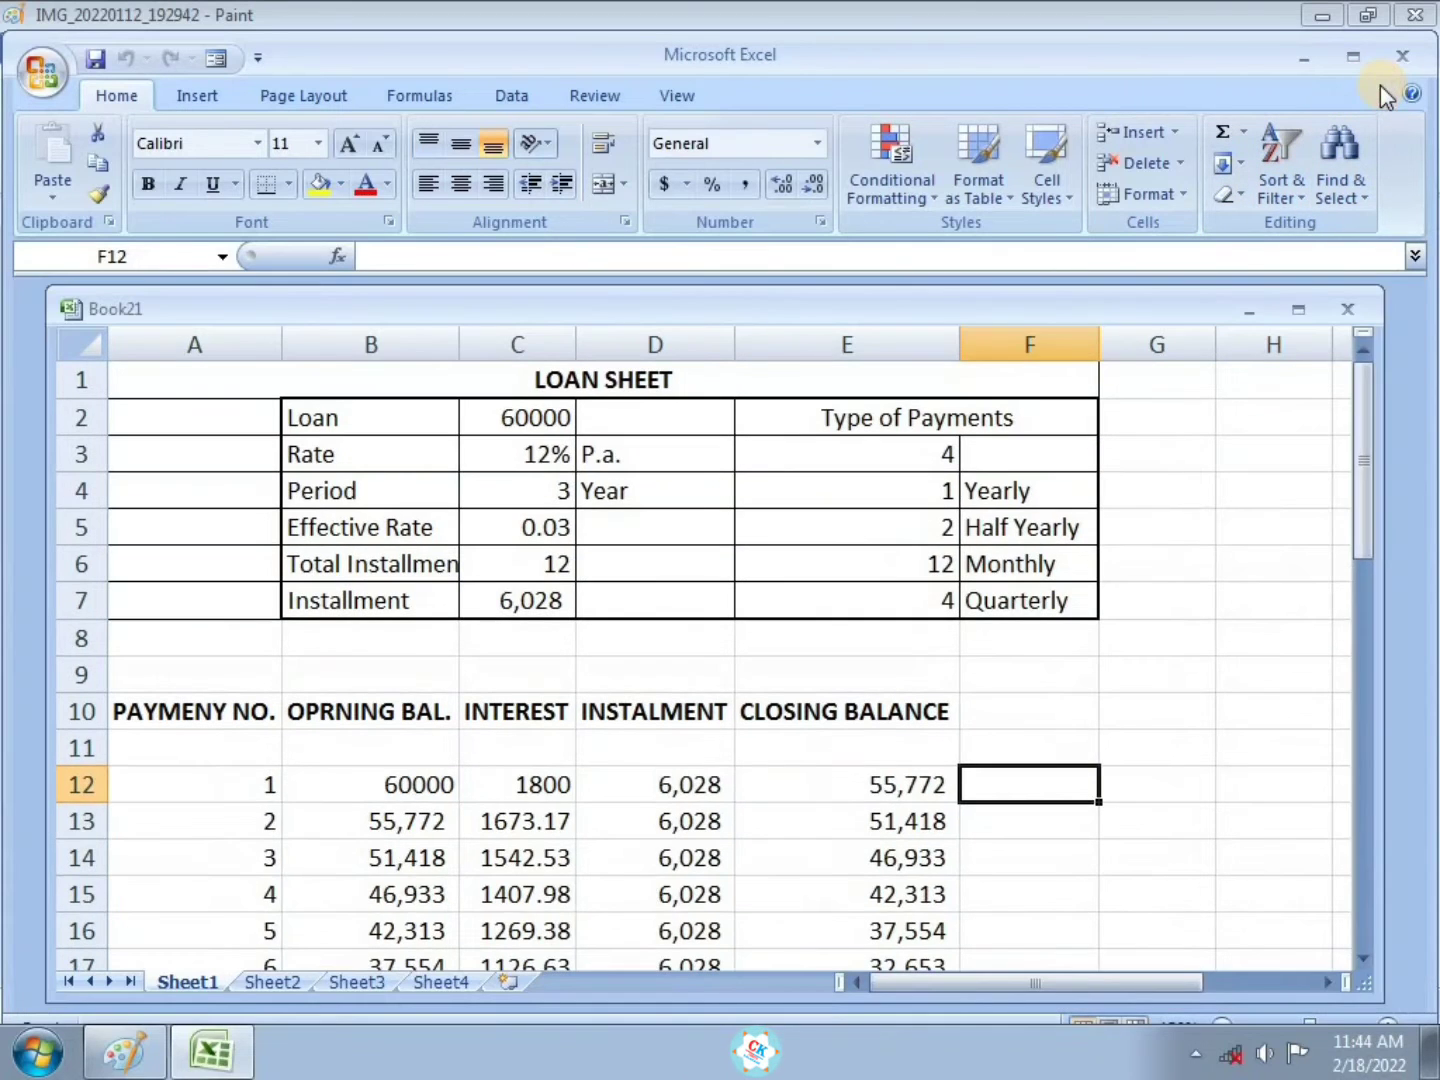
click(1298, 312)
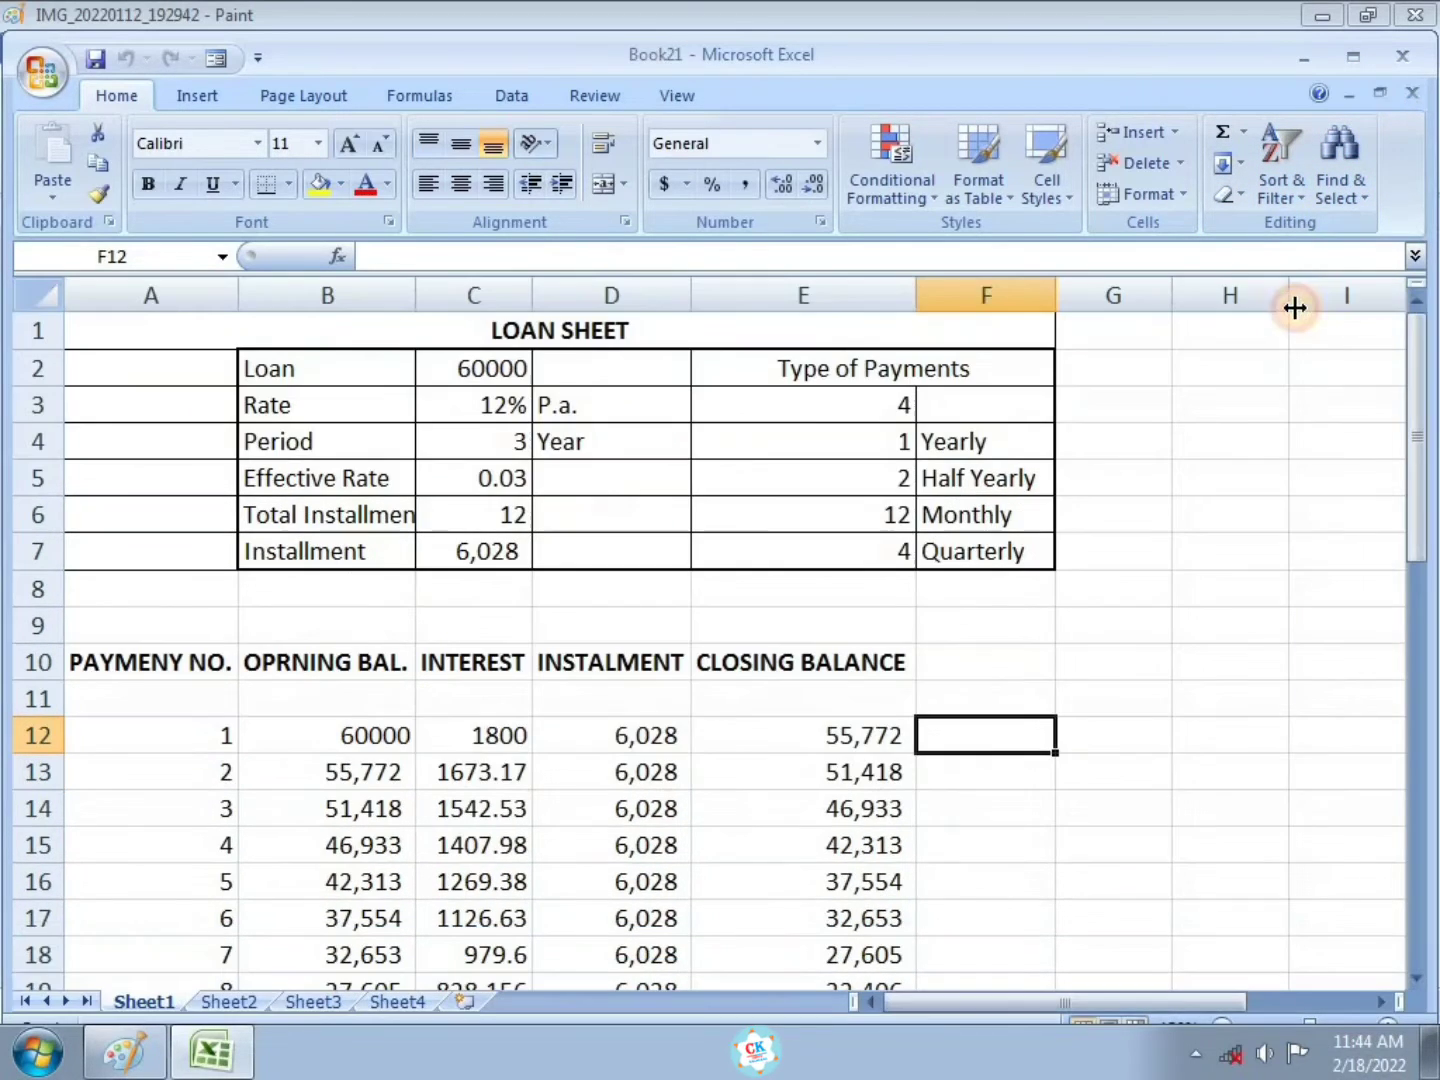
click(1349, 97)
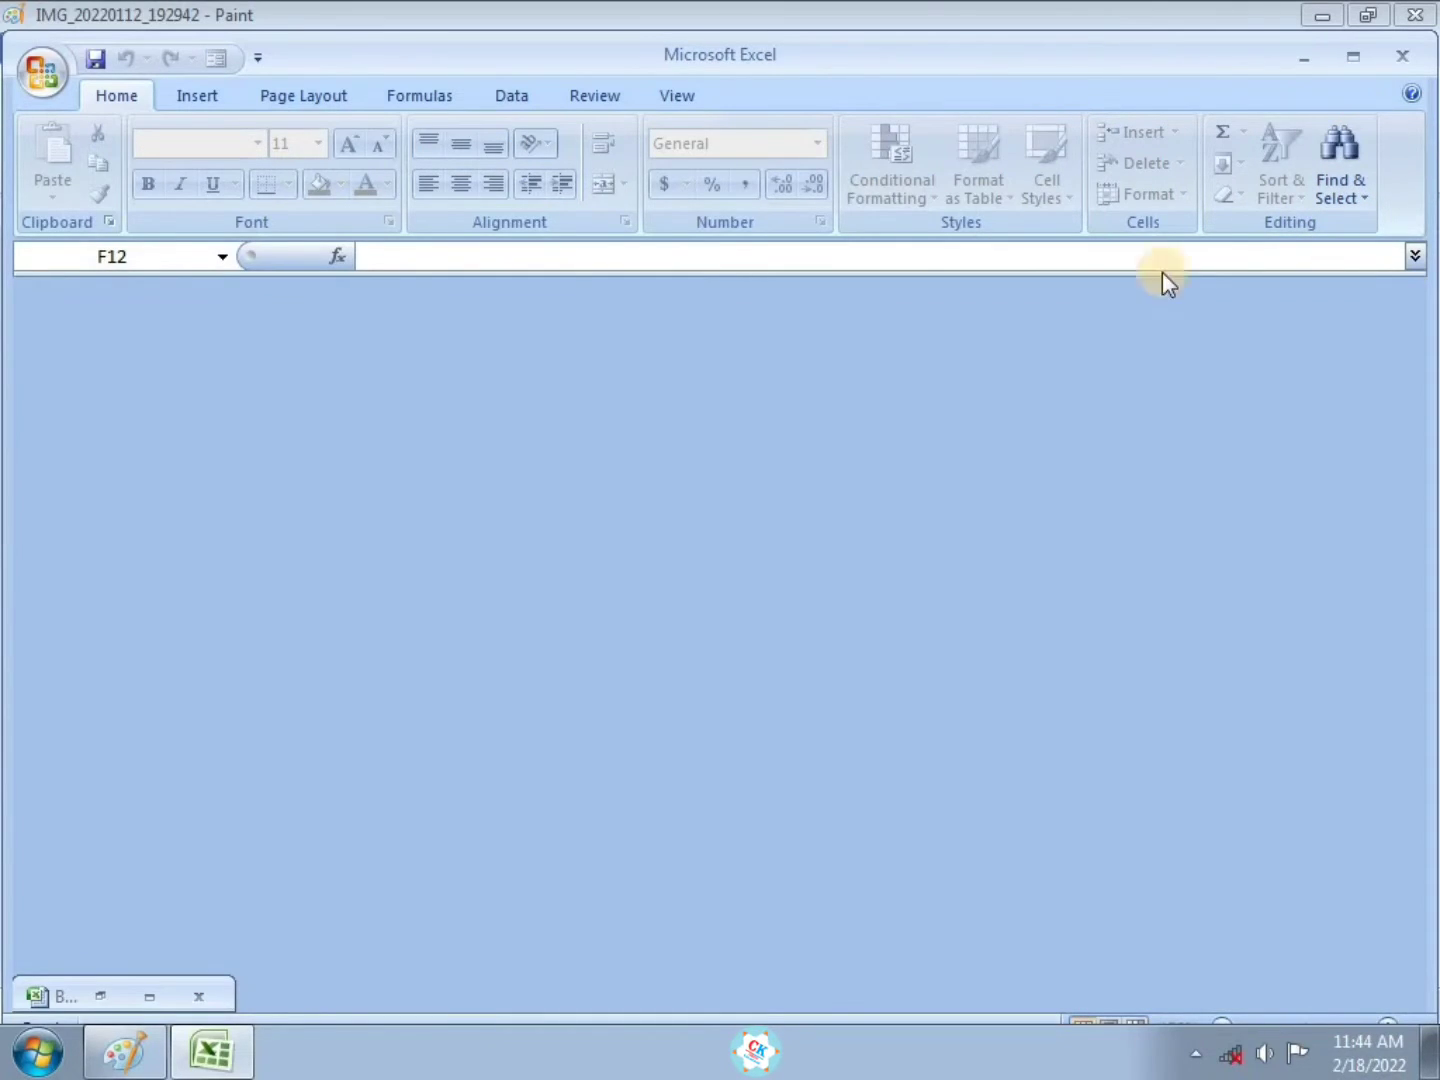
click(148, 996)
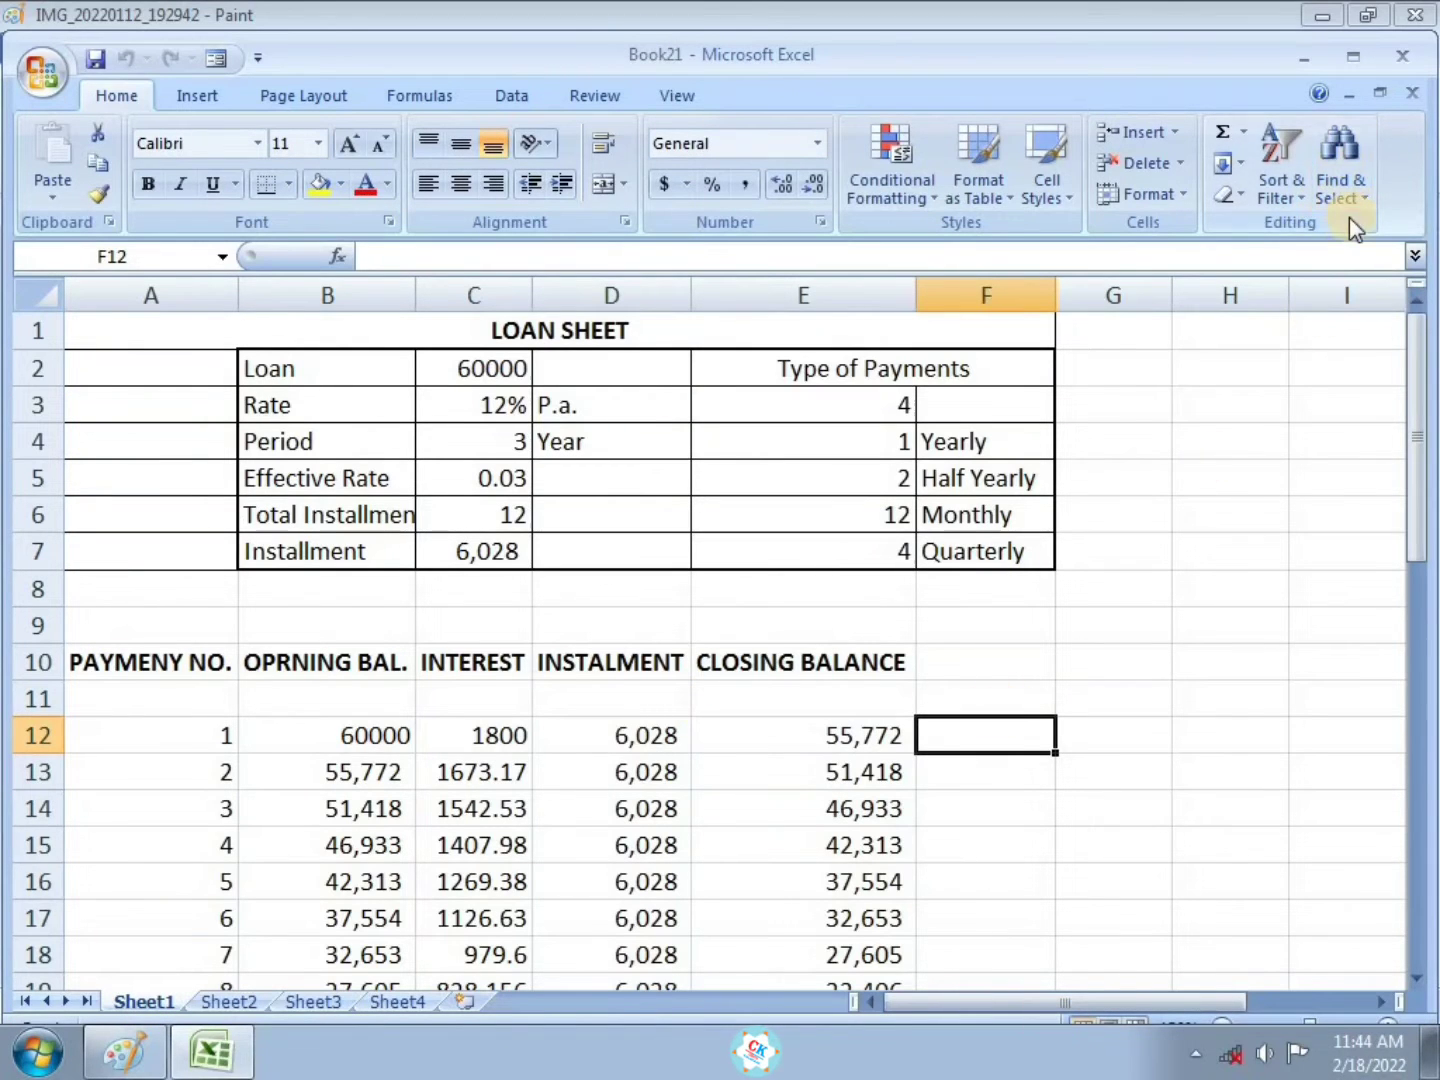
click(1381, 101)
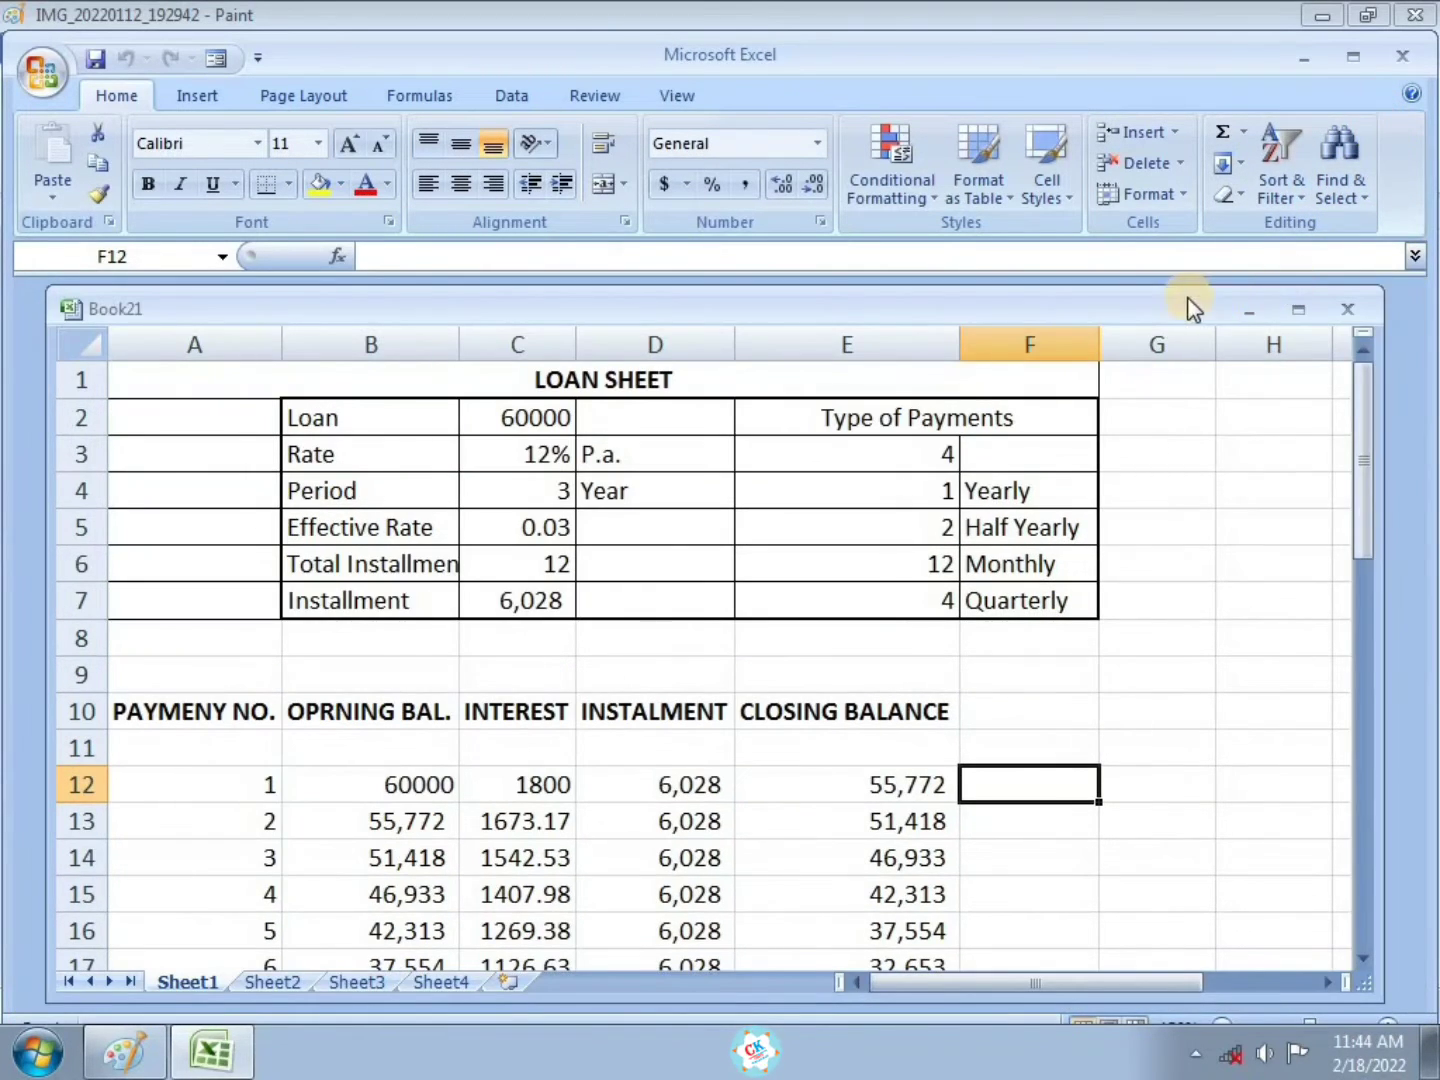
mouse_move(1188, 299)
mouse_down()
mouse_move(1224, 381)
mouse_move(1075, 410)
mouse_move(1186, 304)
mouse_move(1155, 301)
mouse_move(1220, 328)
mouse_move(1220, 299)
mouse_move(1195, 287)
mouse_up()
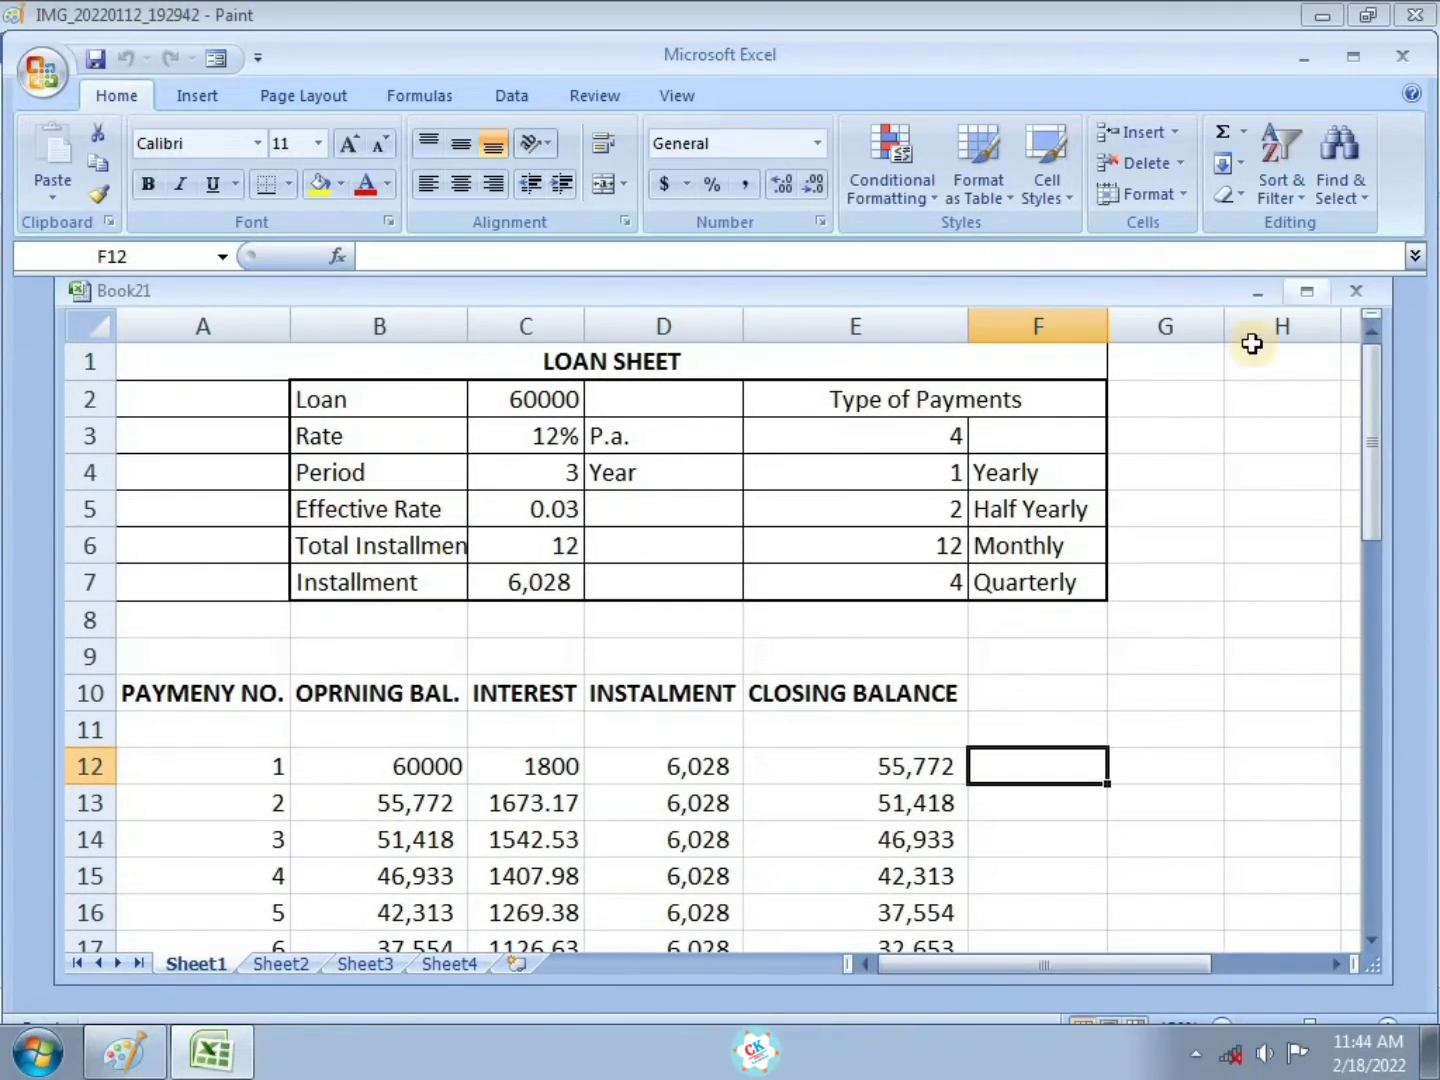
click(1306, 293)
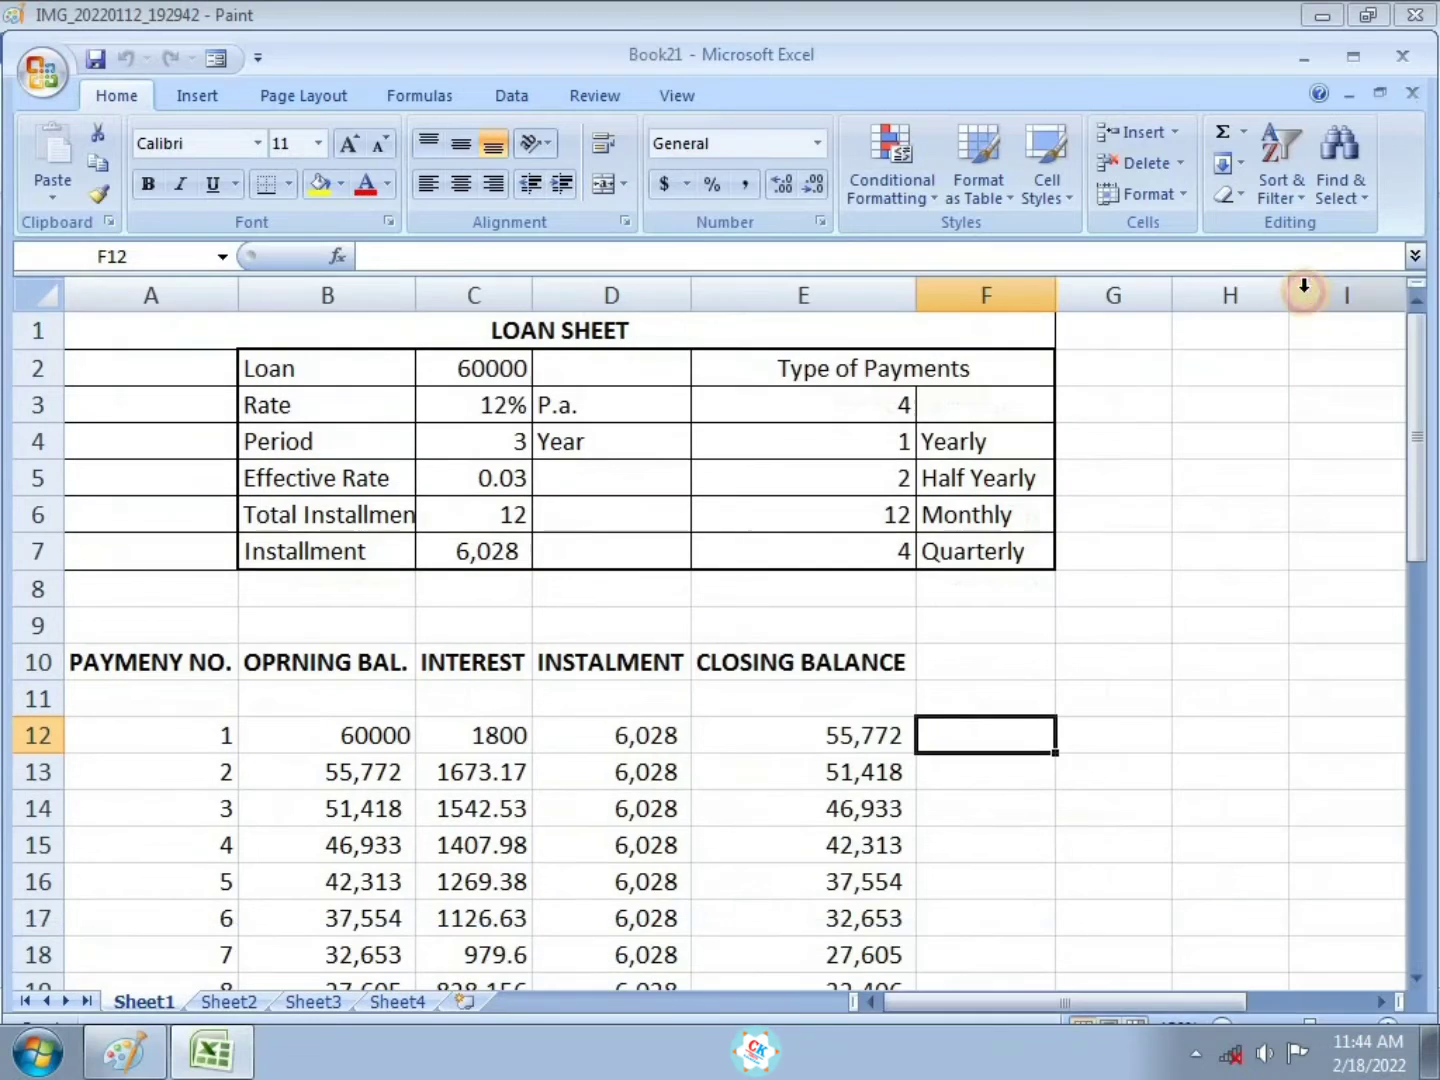
Switch to Paint and mark the "Check the use of workspace" and loan Amortization tasks with short red brush strokes
click(126, 1051)
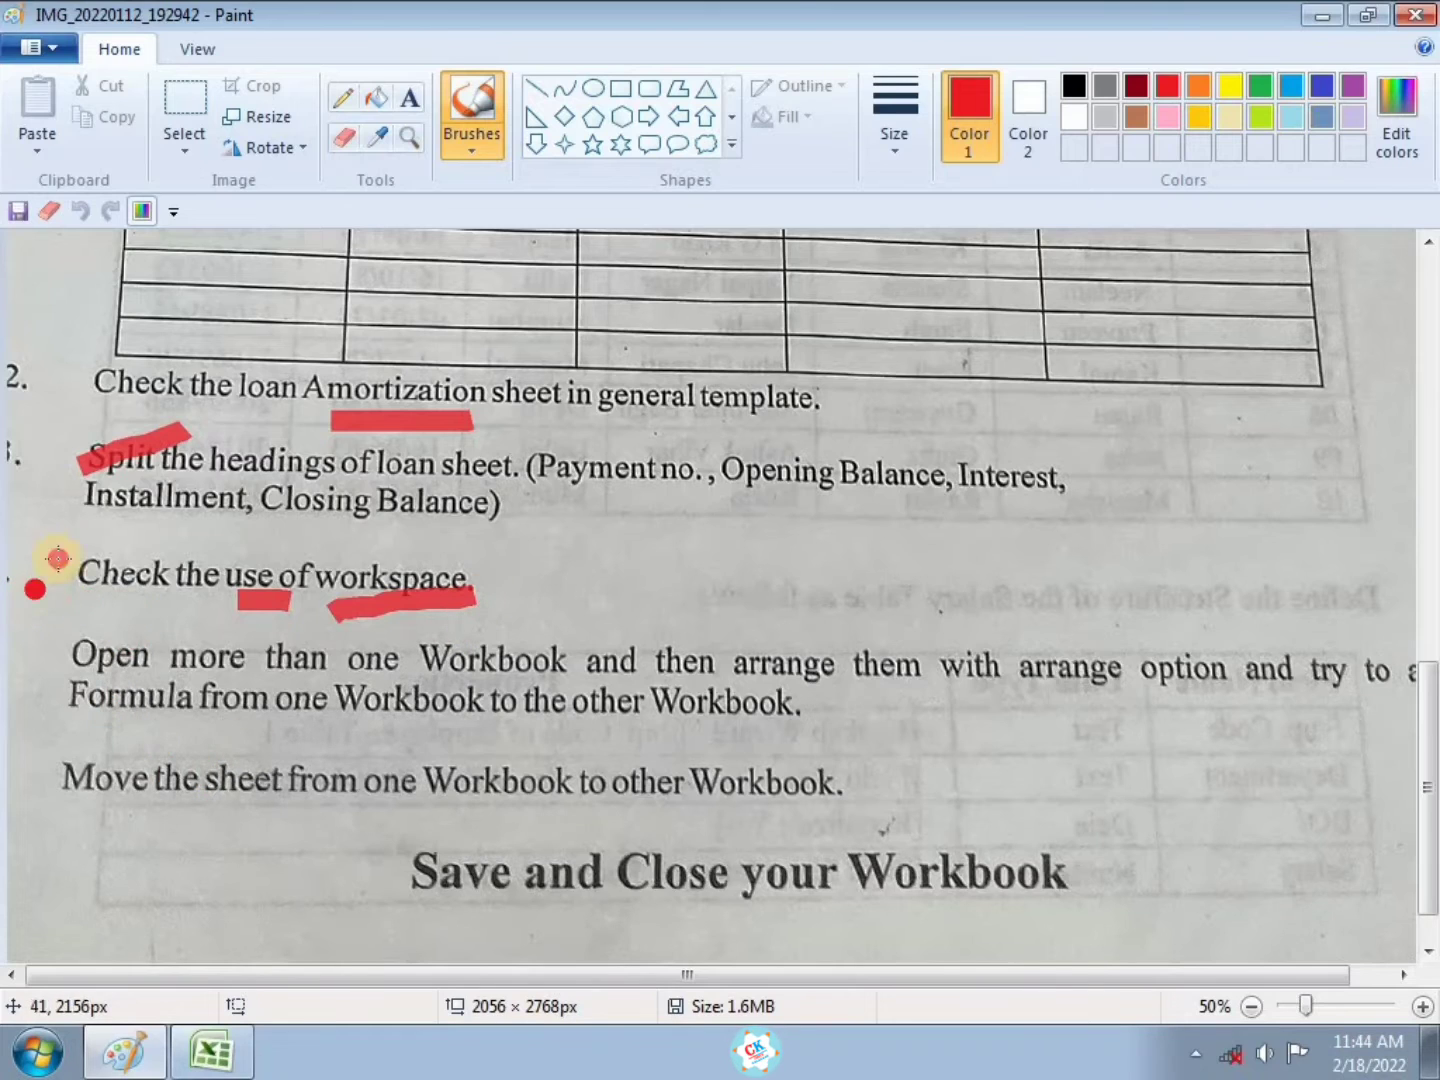
drag(35, 588, 66, 552)
drag(58, 379, 104, 342)
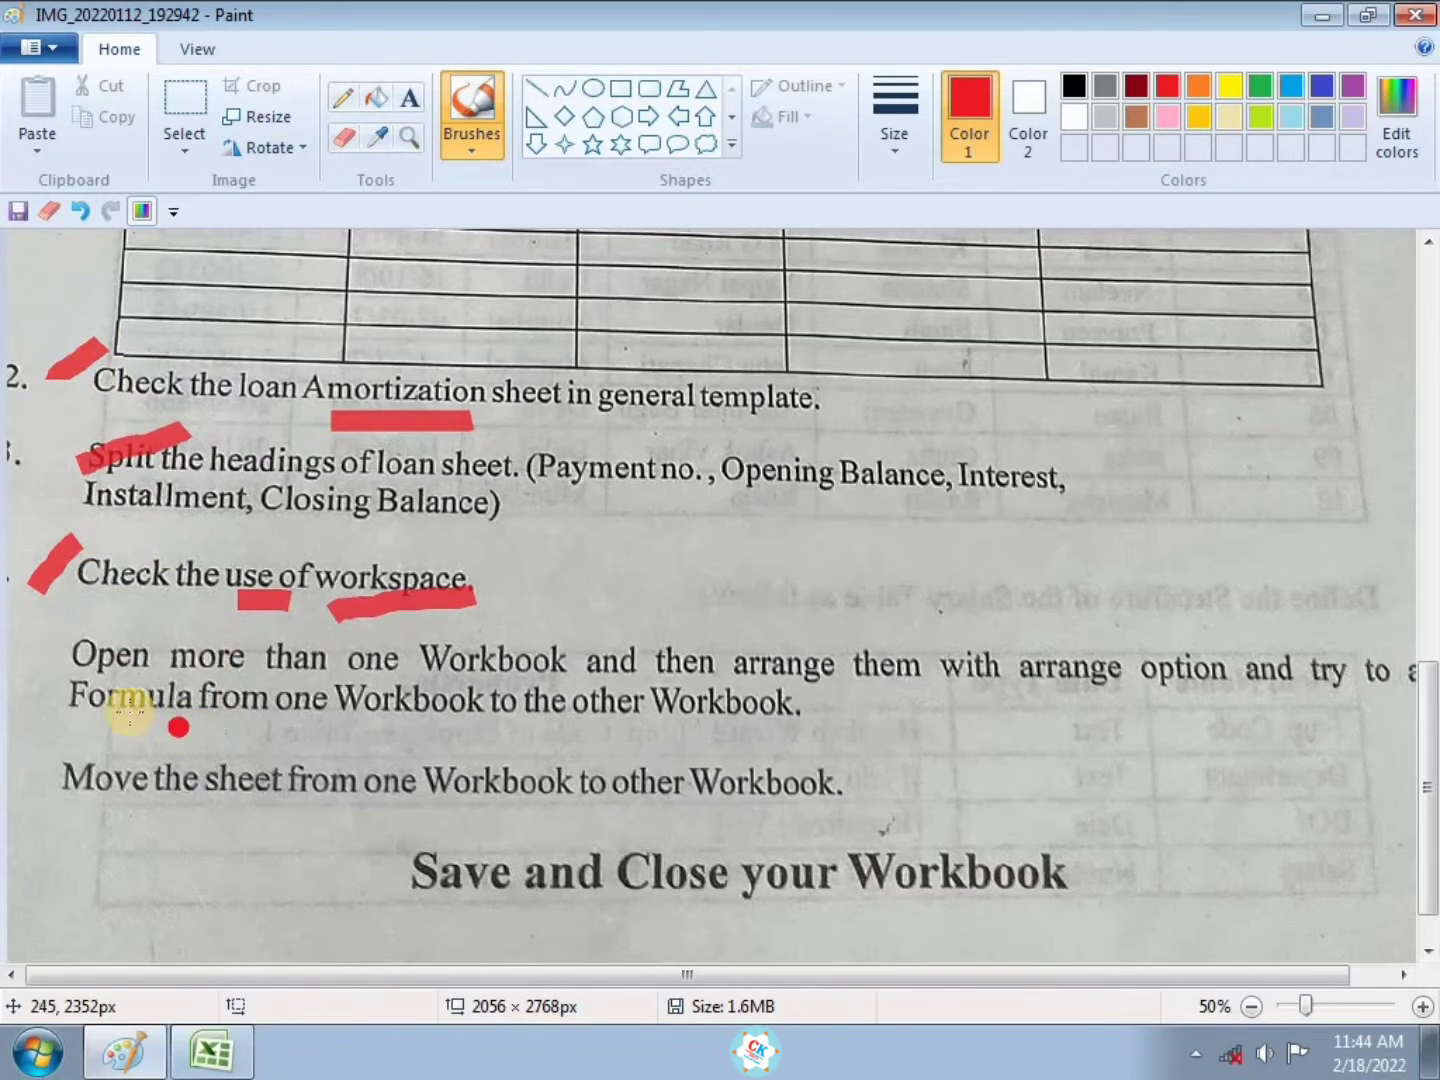
Underline "Workbook" and "arrange option" in red in the task about opening more than one workbook
scroll(140, 722, down, 1)
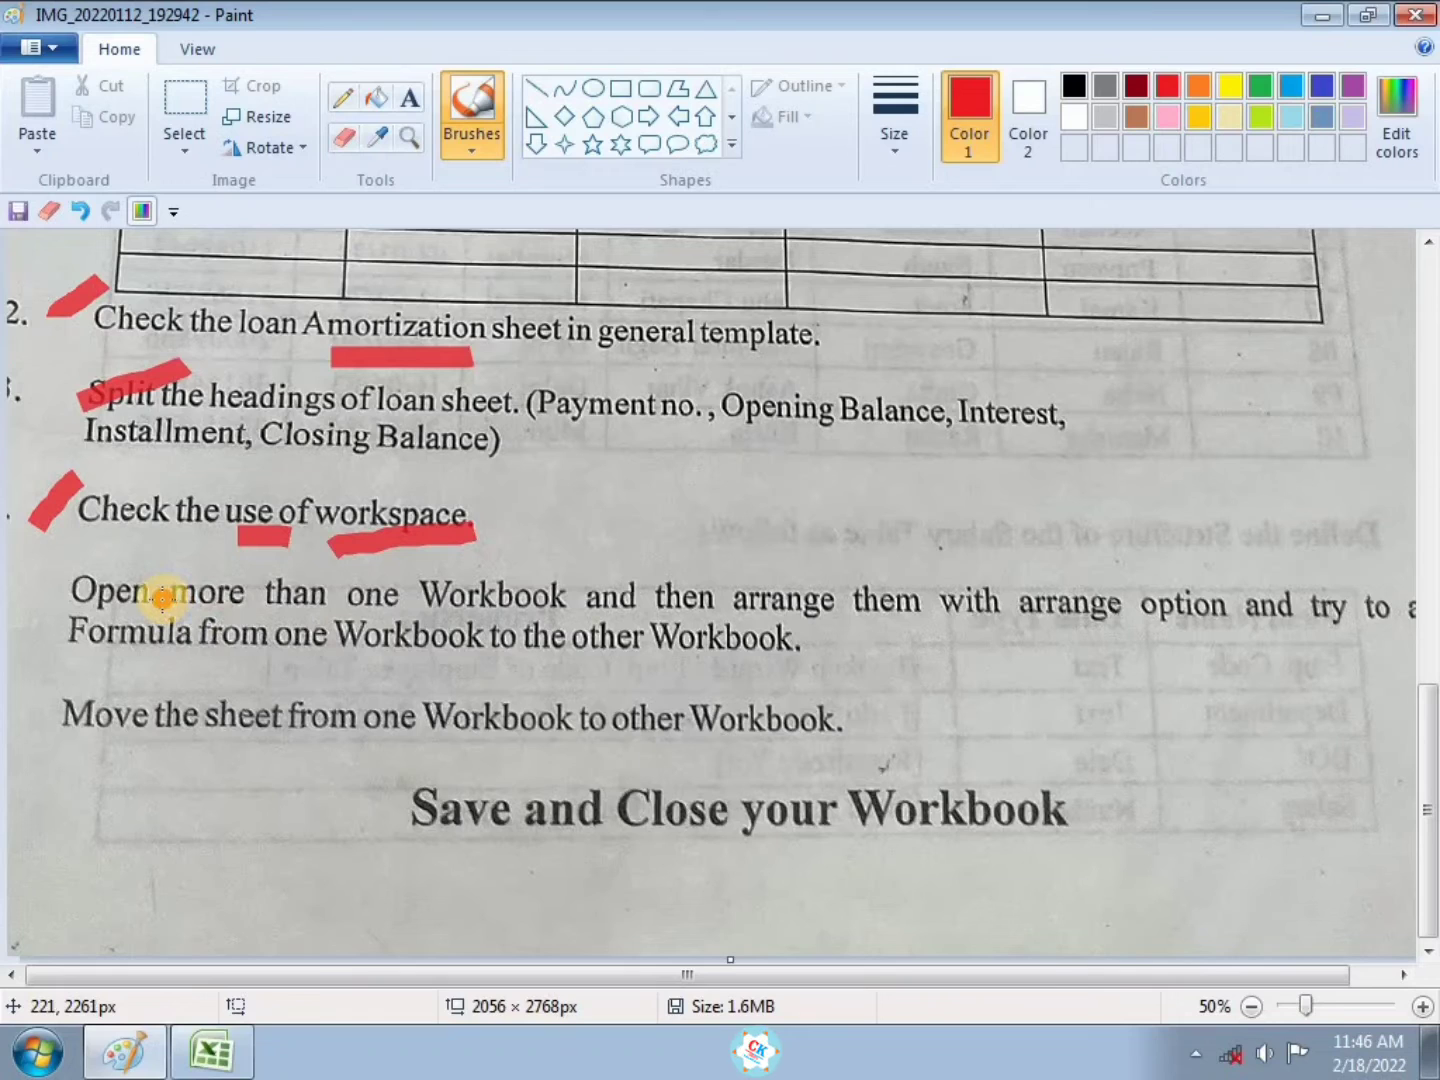
click(610, 577)
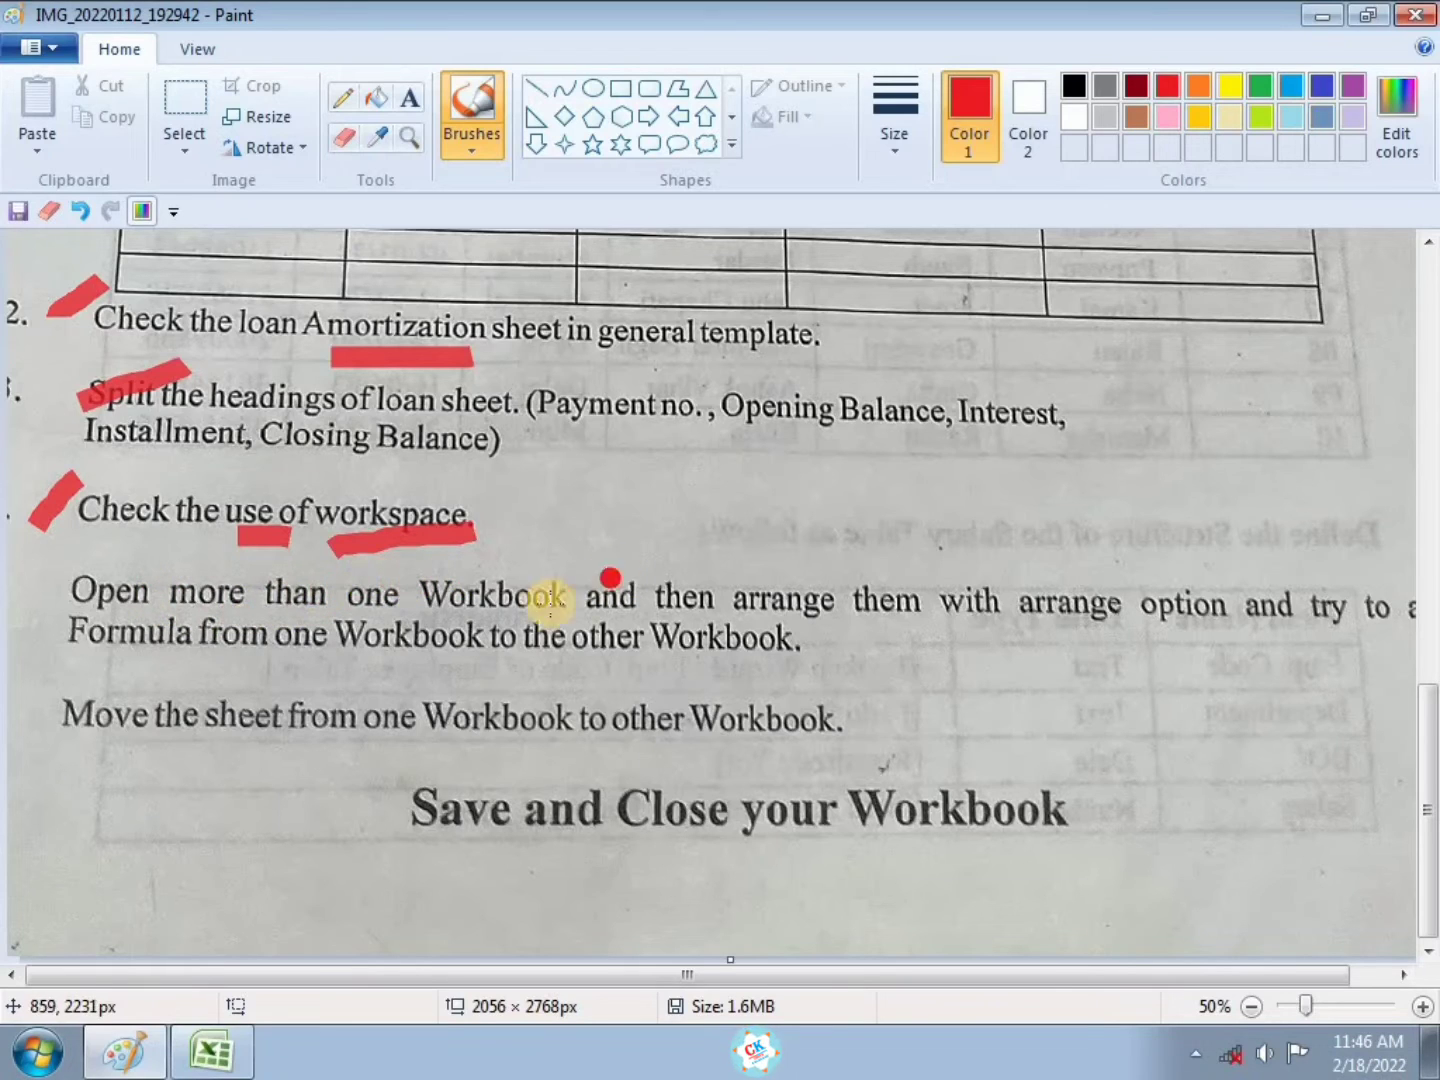
drag(443, 607, 538, 620)
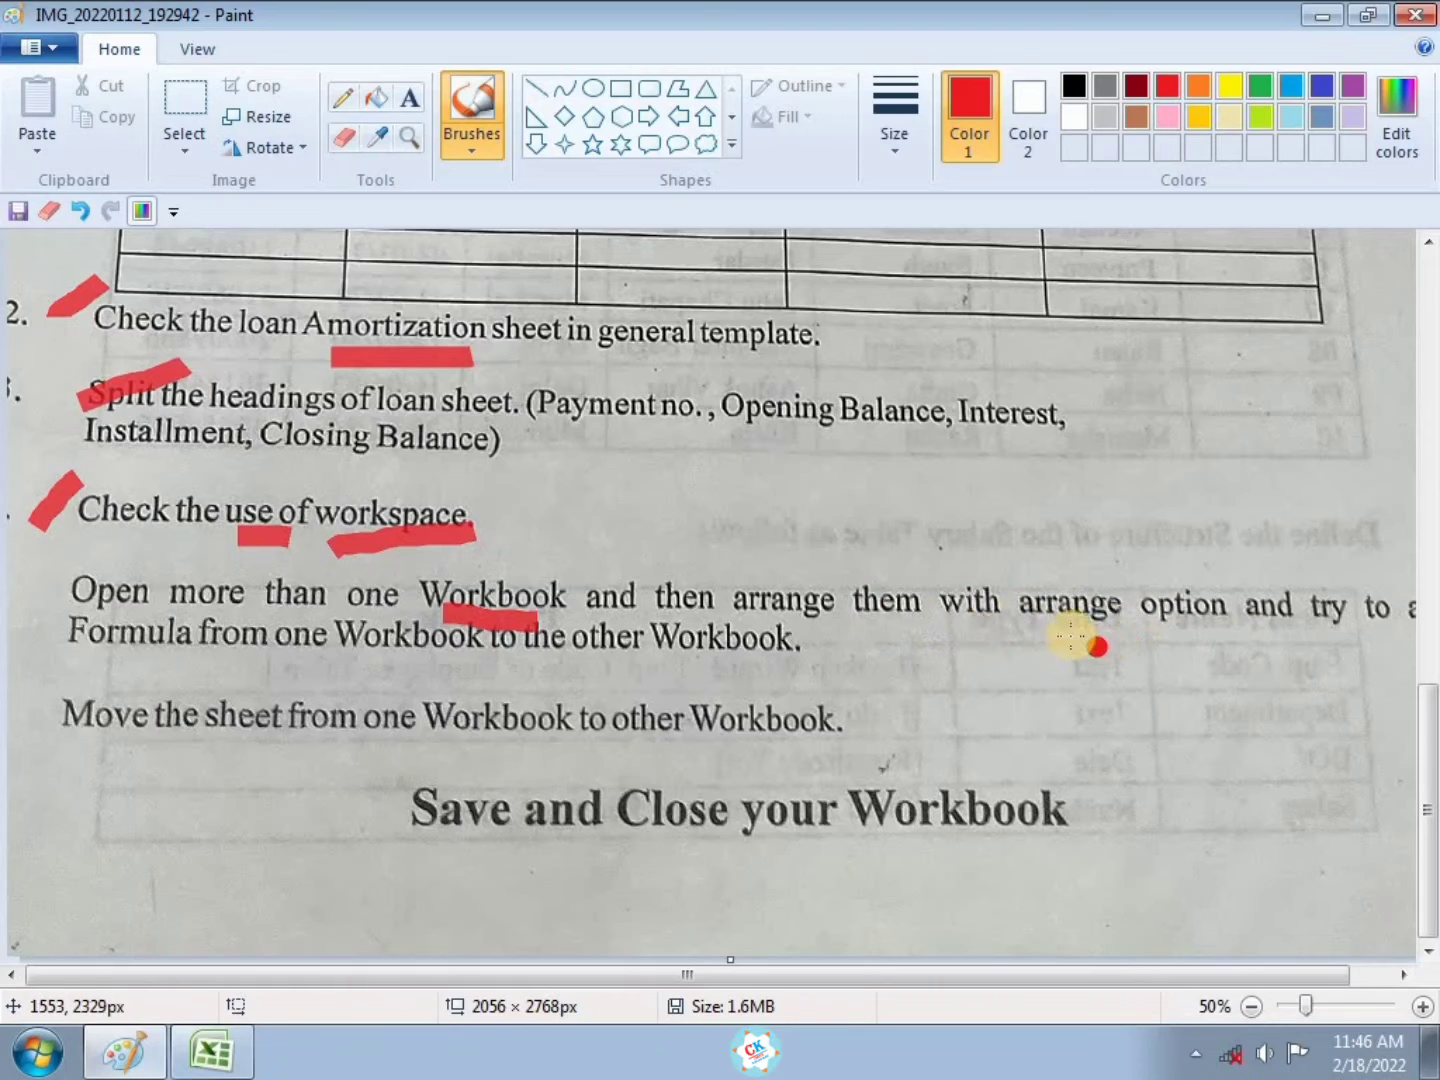
drag(1052, 630, 1189, 630)
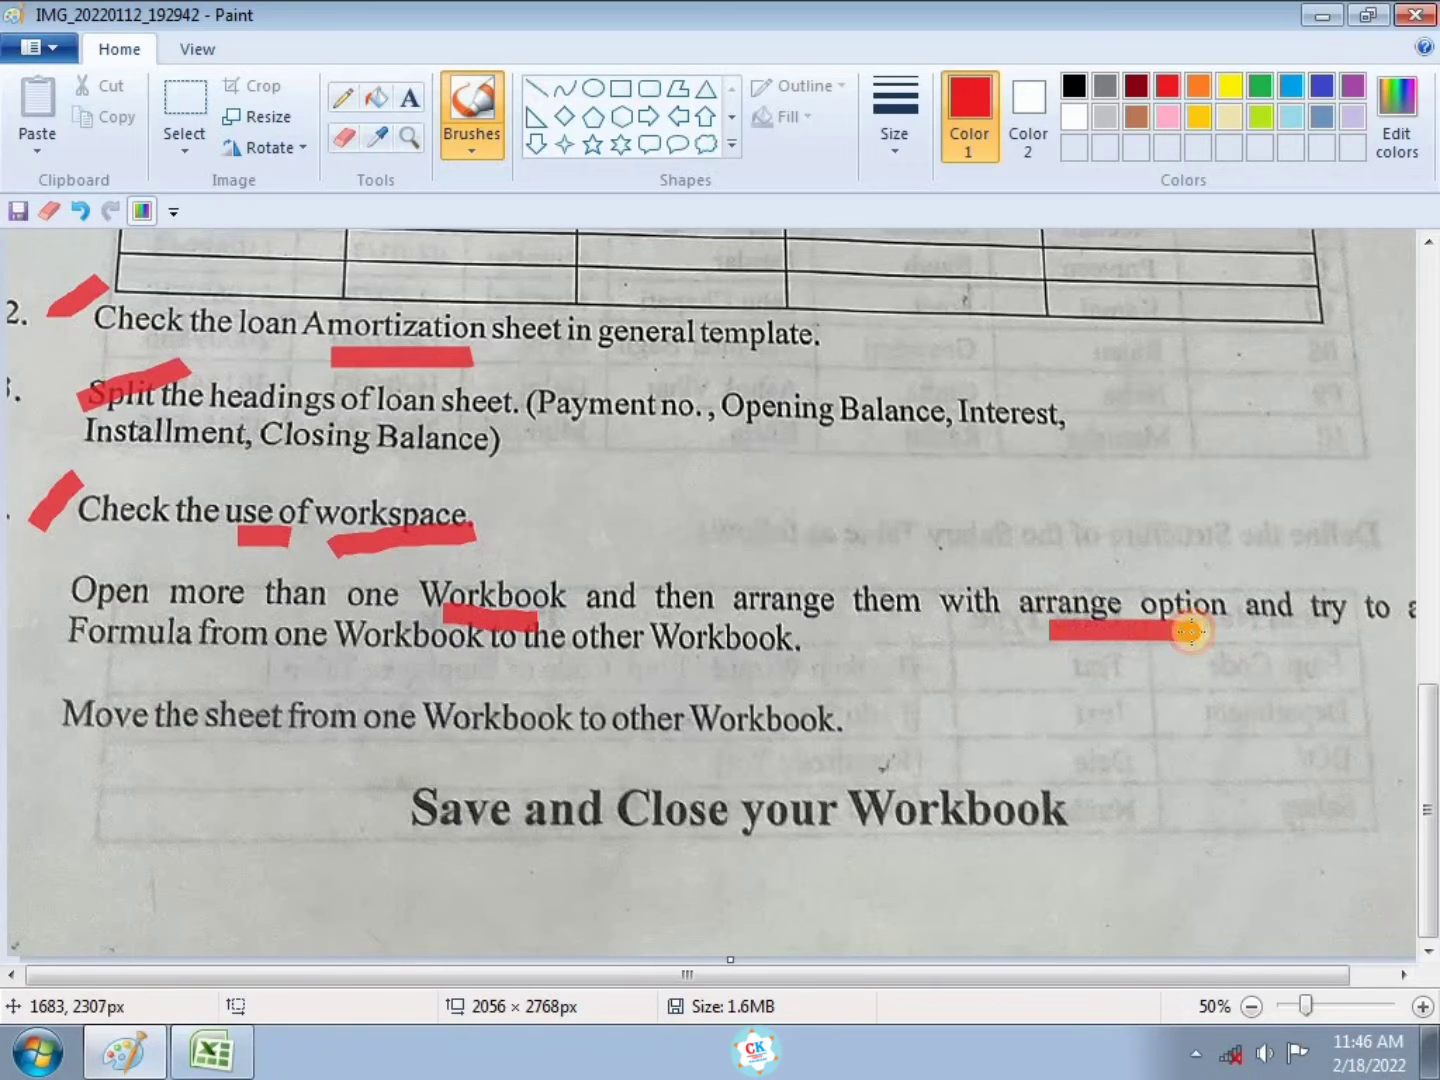
Return to the loan sheet in Excel and maximize the application window to fill the screen
click(209, 1065)
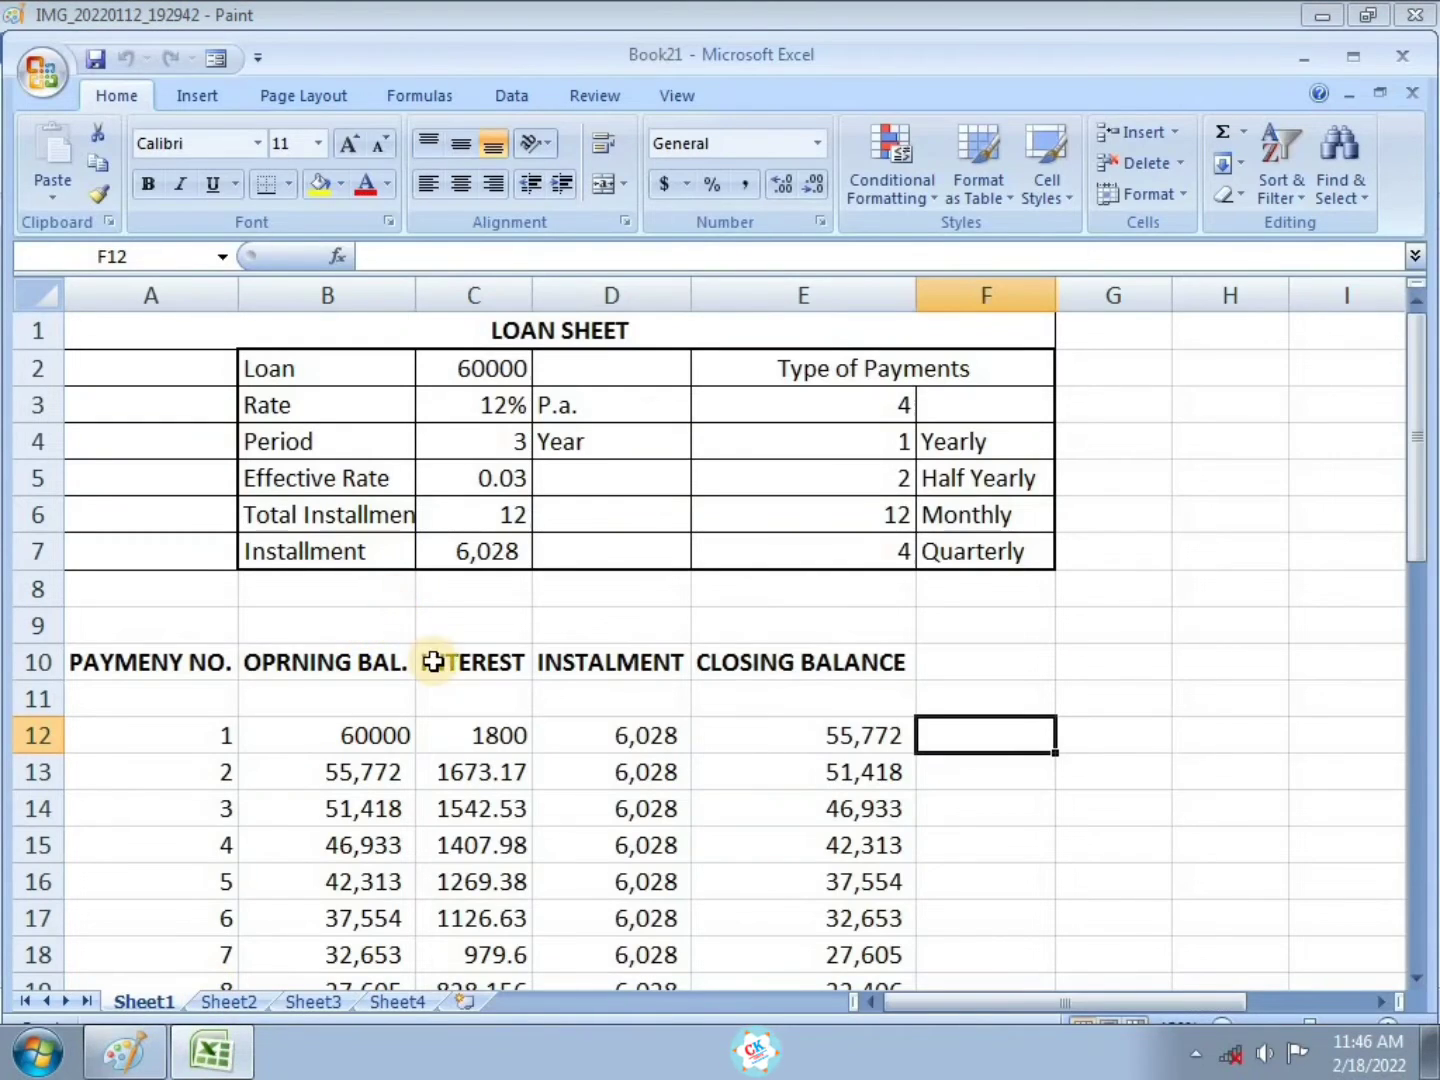
scroll(436, 661, down, 1)
scroll(436, 661, up, 1)
mouse_move(215, 1065)
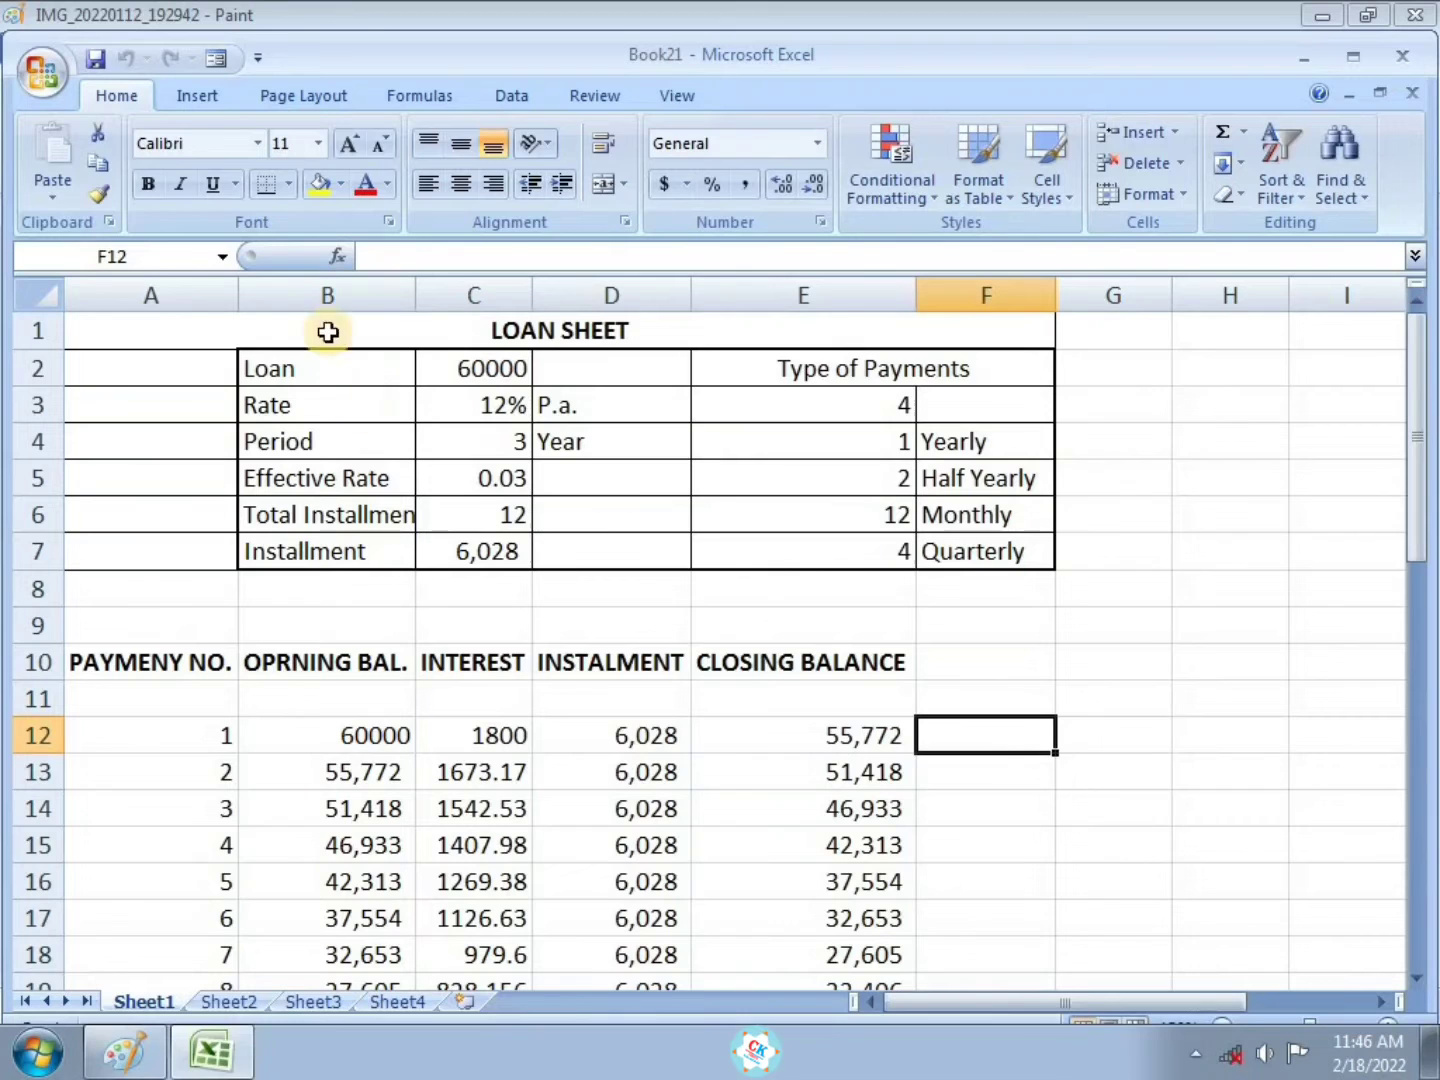
click(1356, 59)
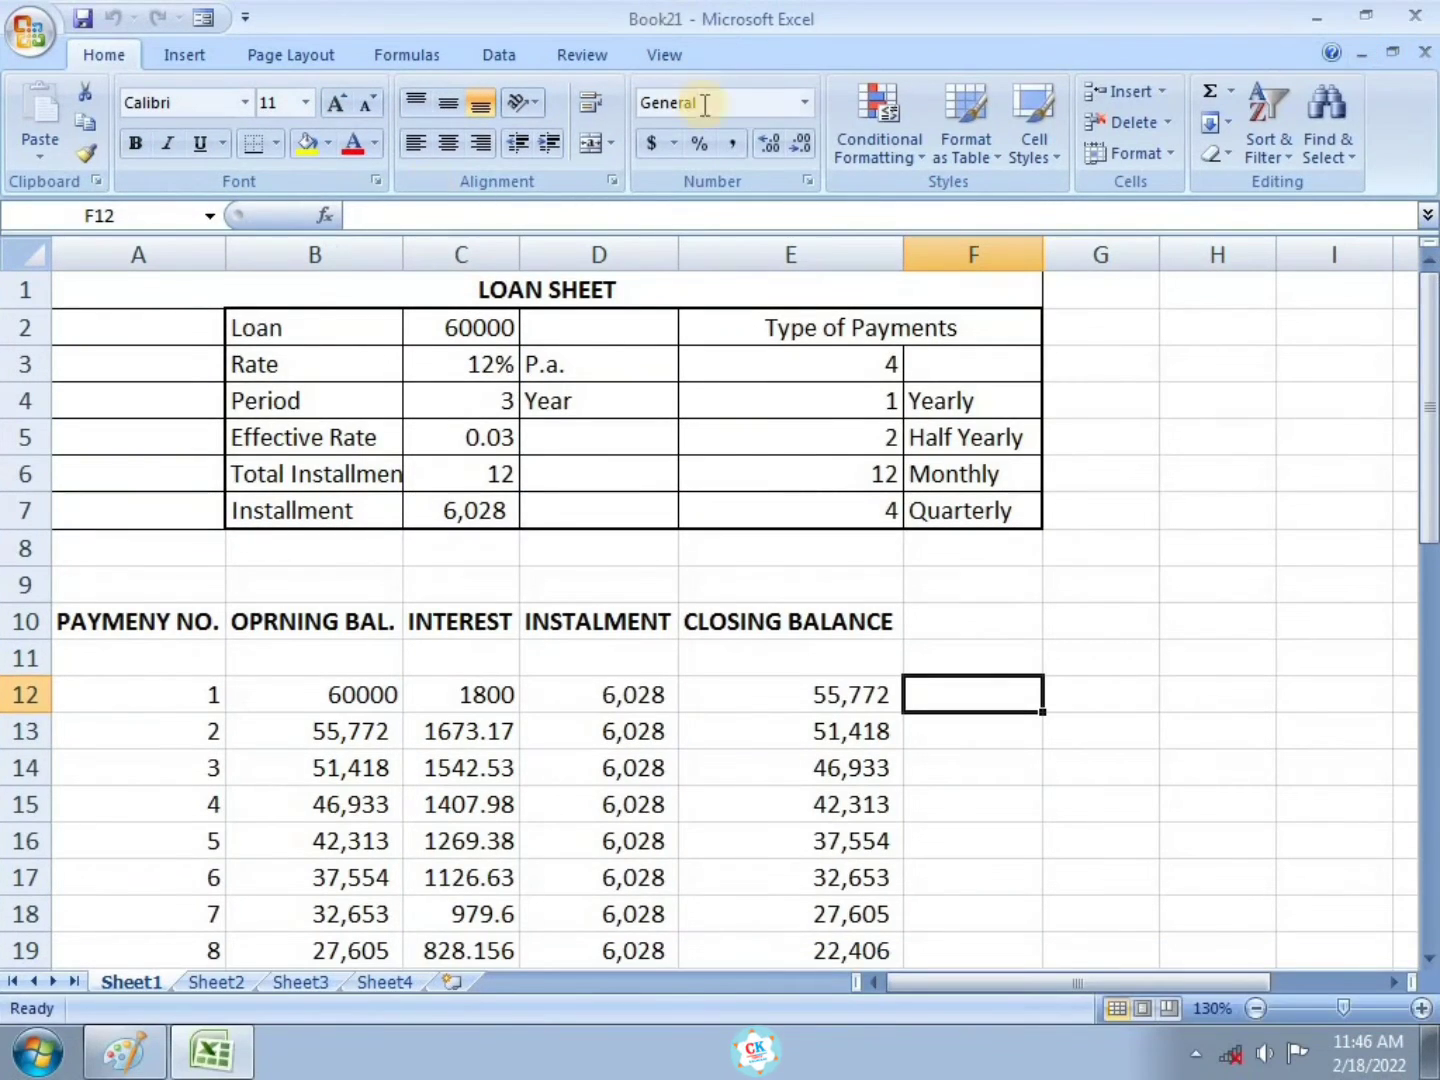
Open the recently used workbooks B and C alongside Book21
click(34, 37)
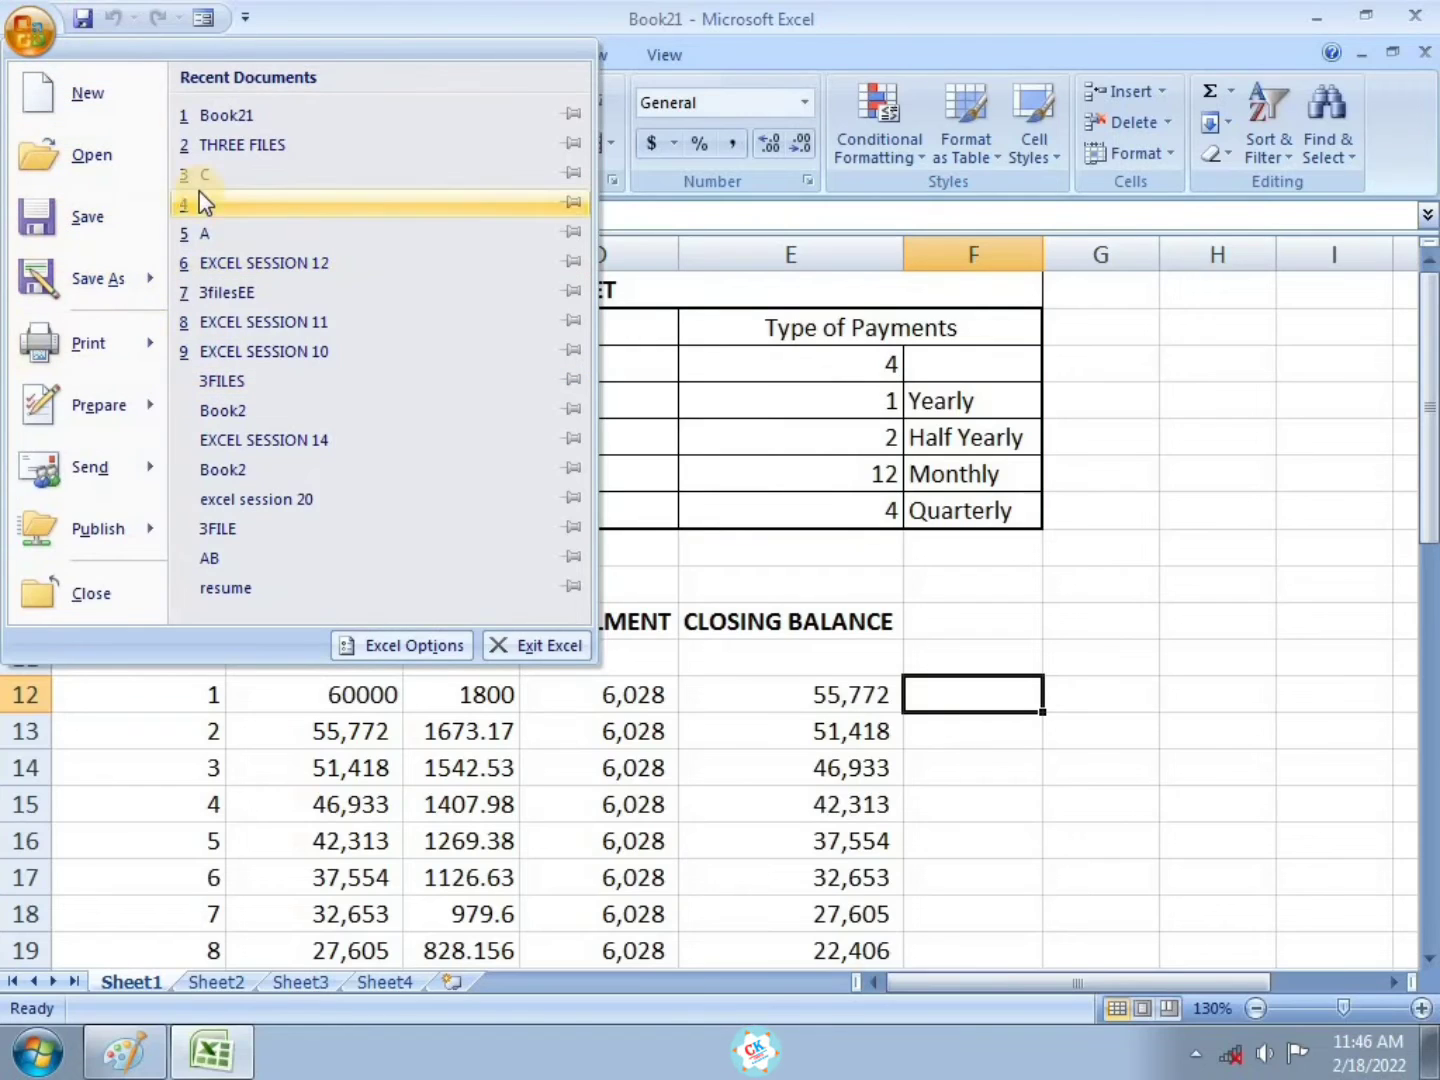
click(232, 205)
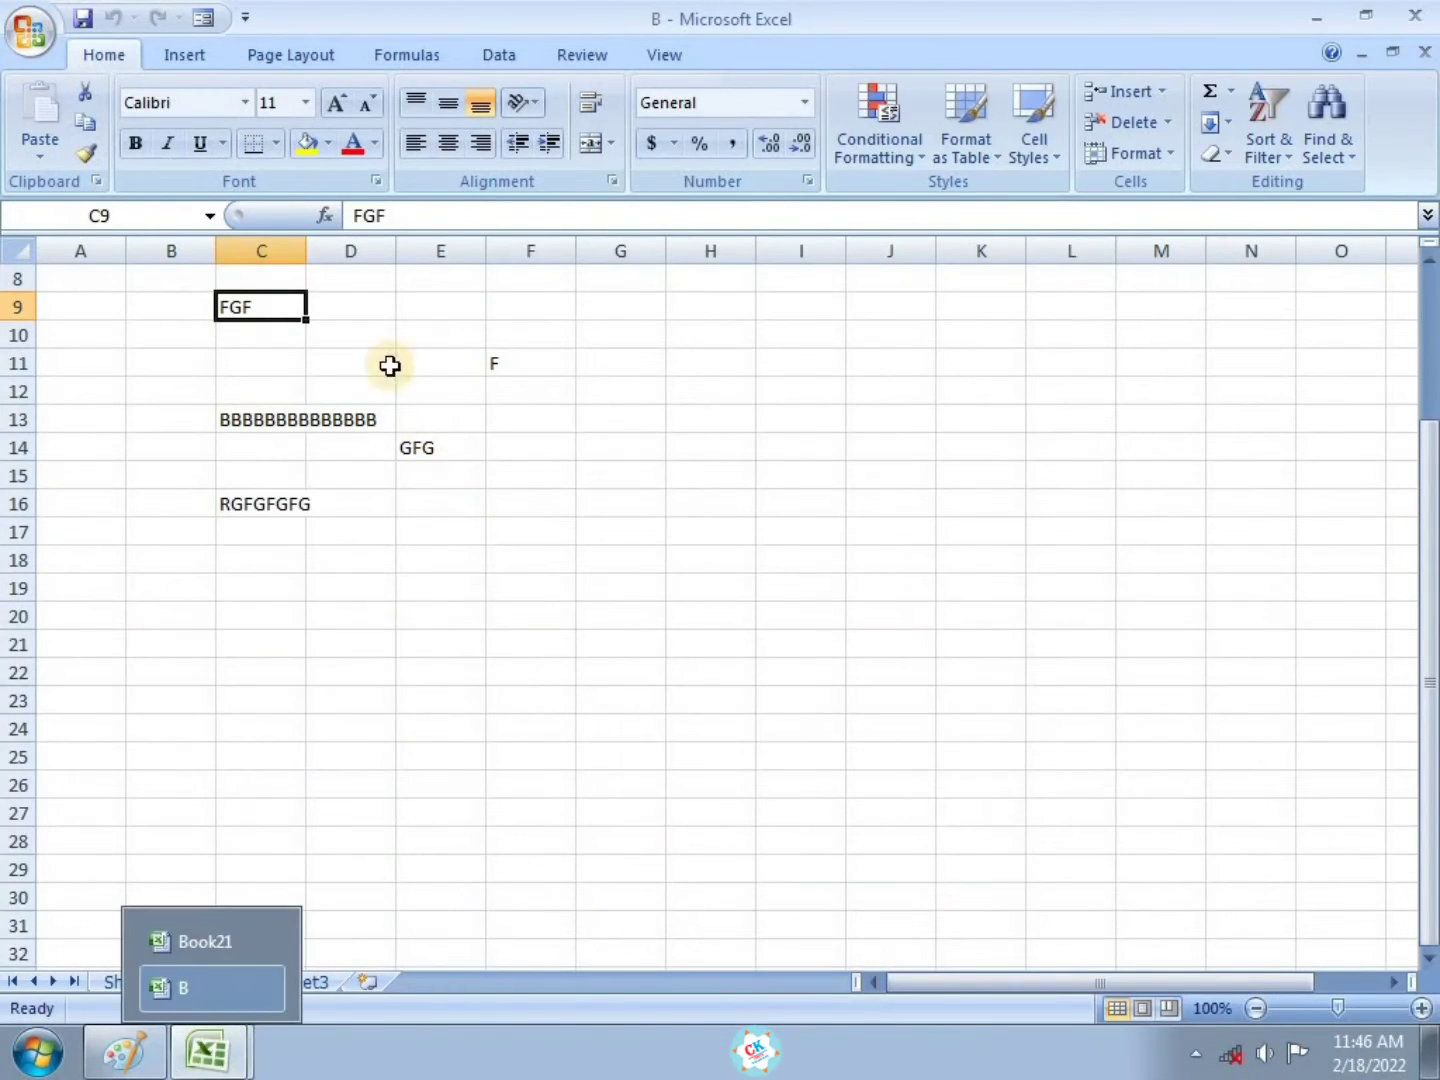
click(32, 23)
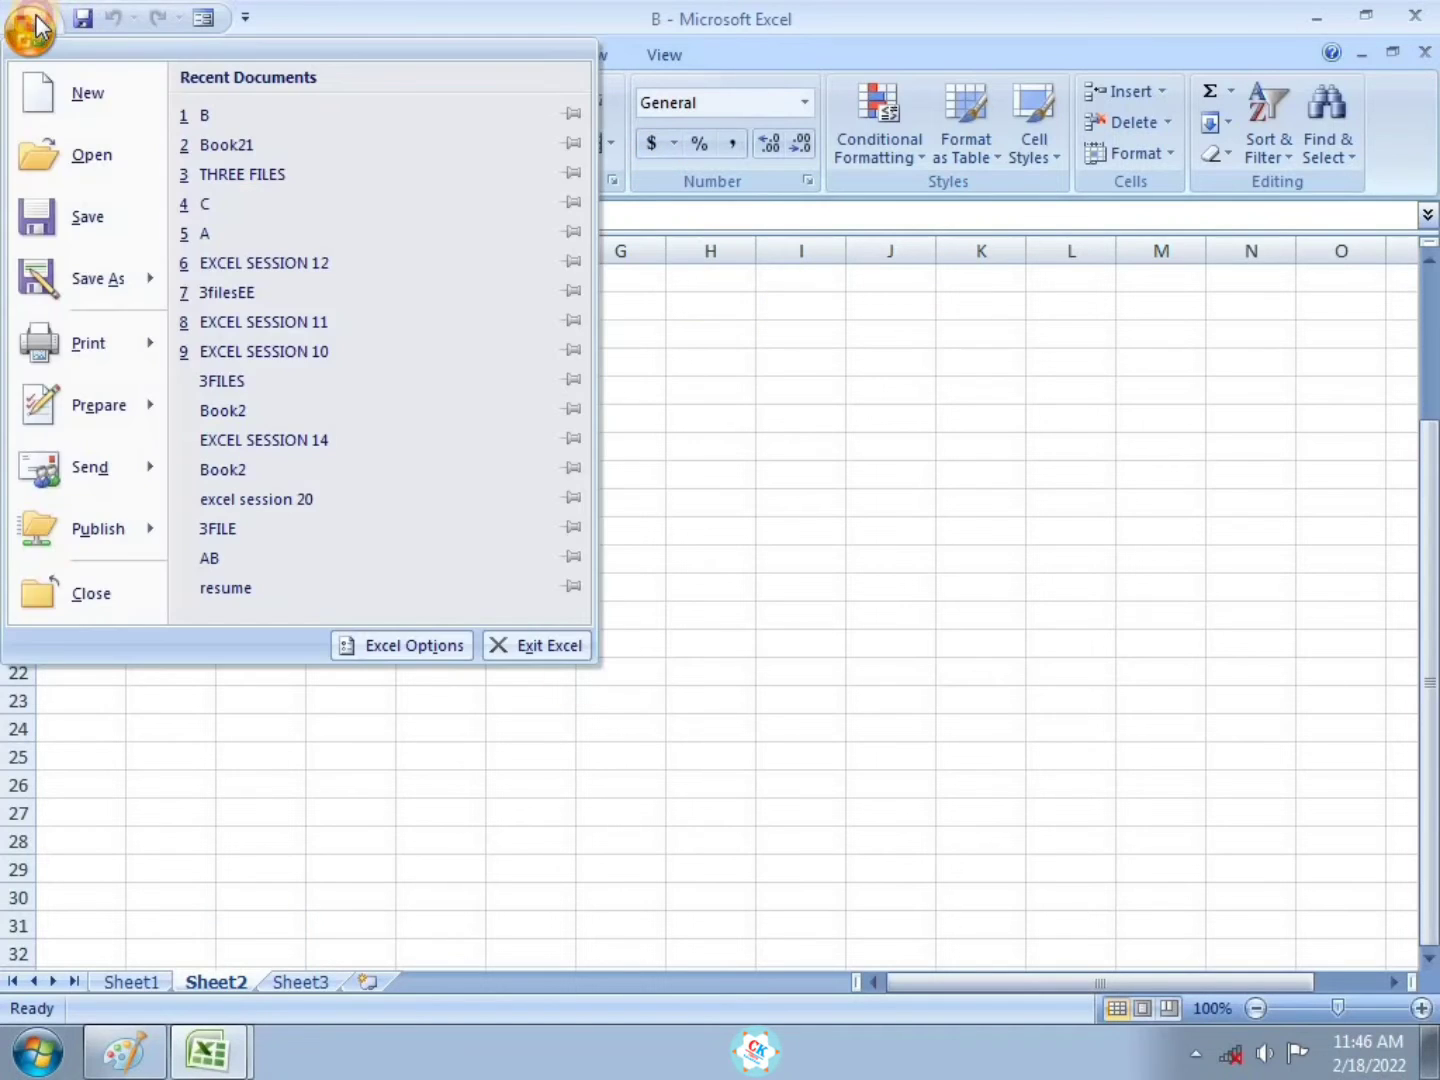
click(235, 205)
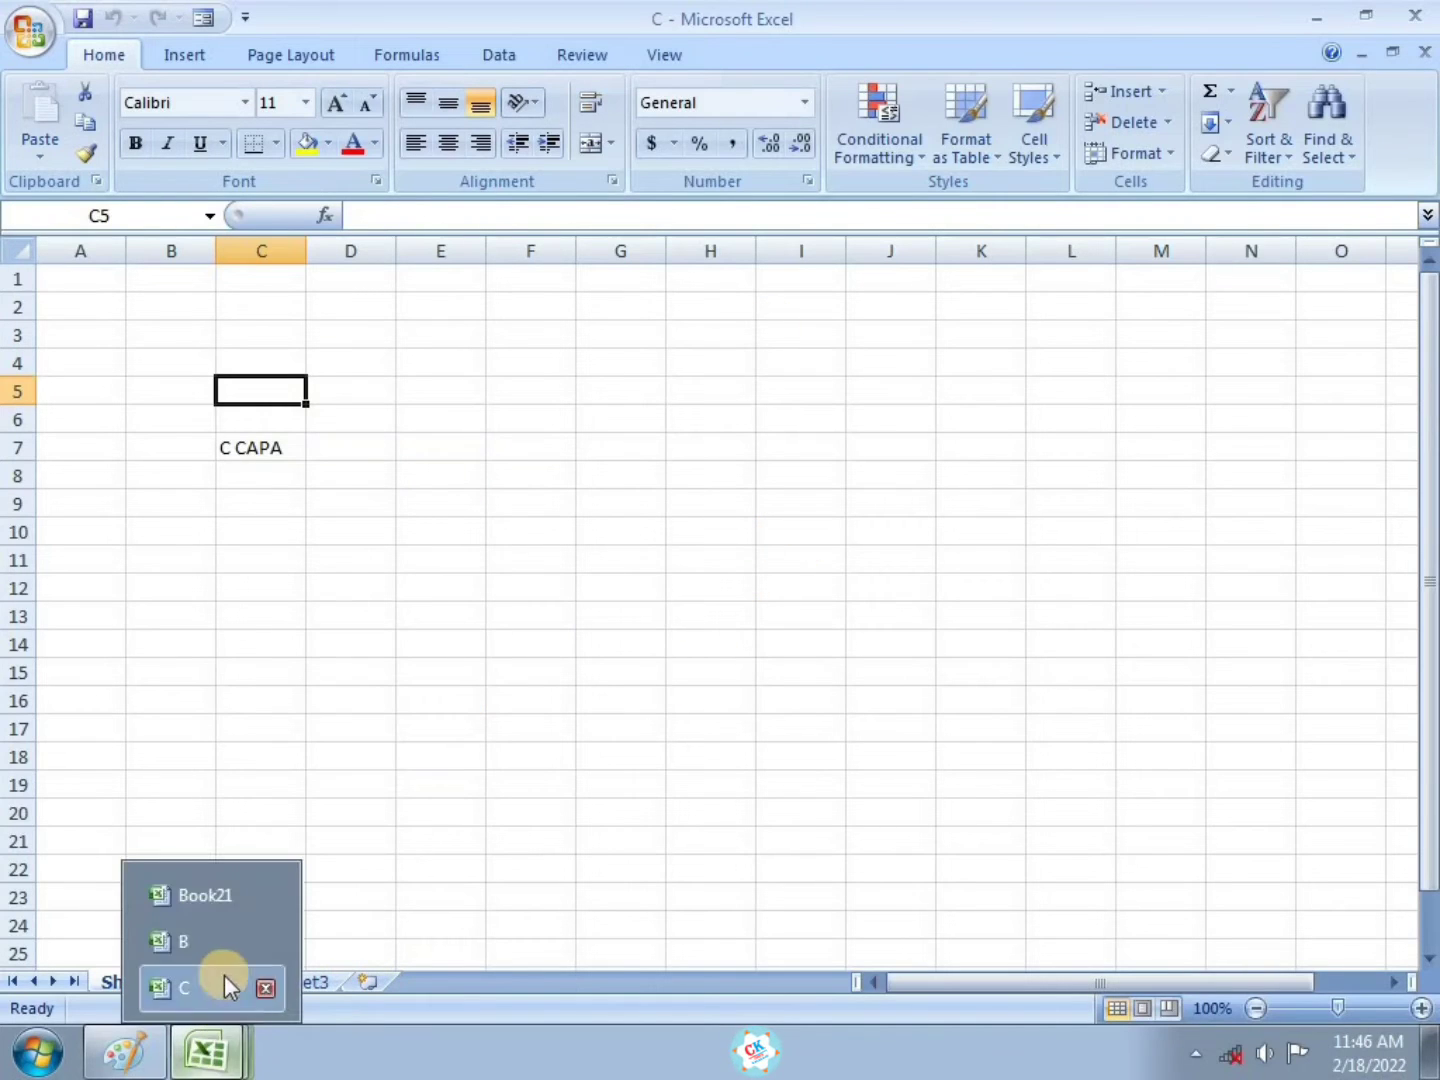
View the three open workbooks Book21, B and C in turn
click(200, 900)
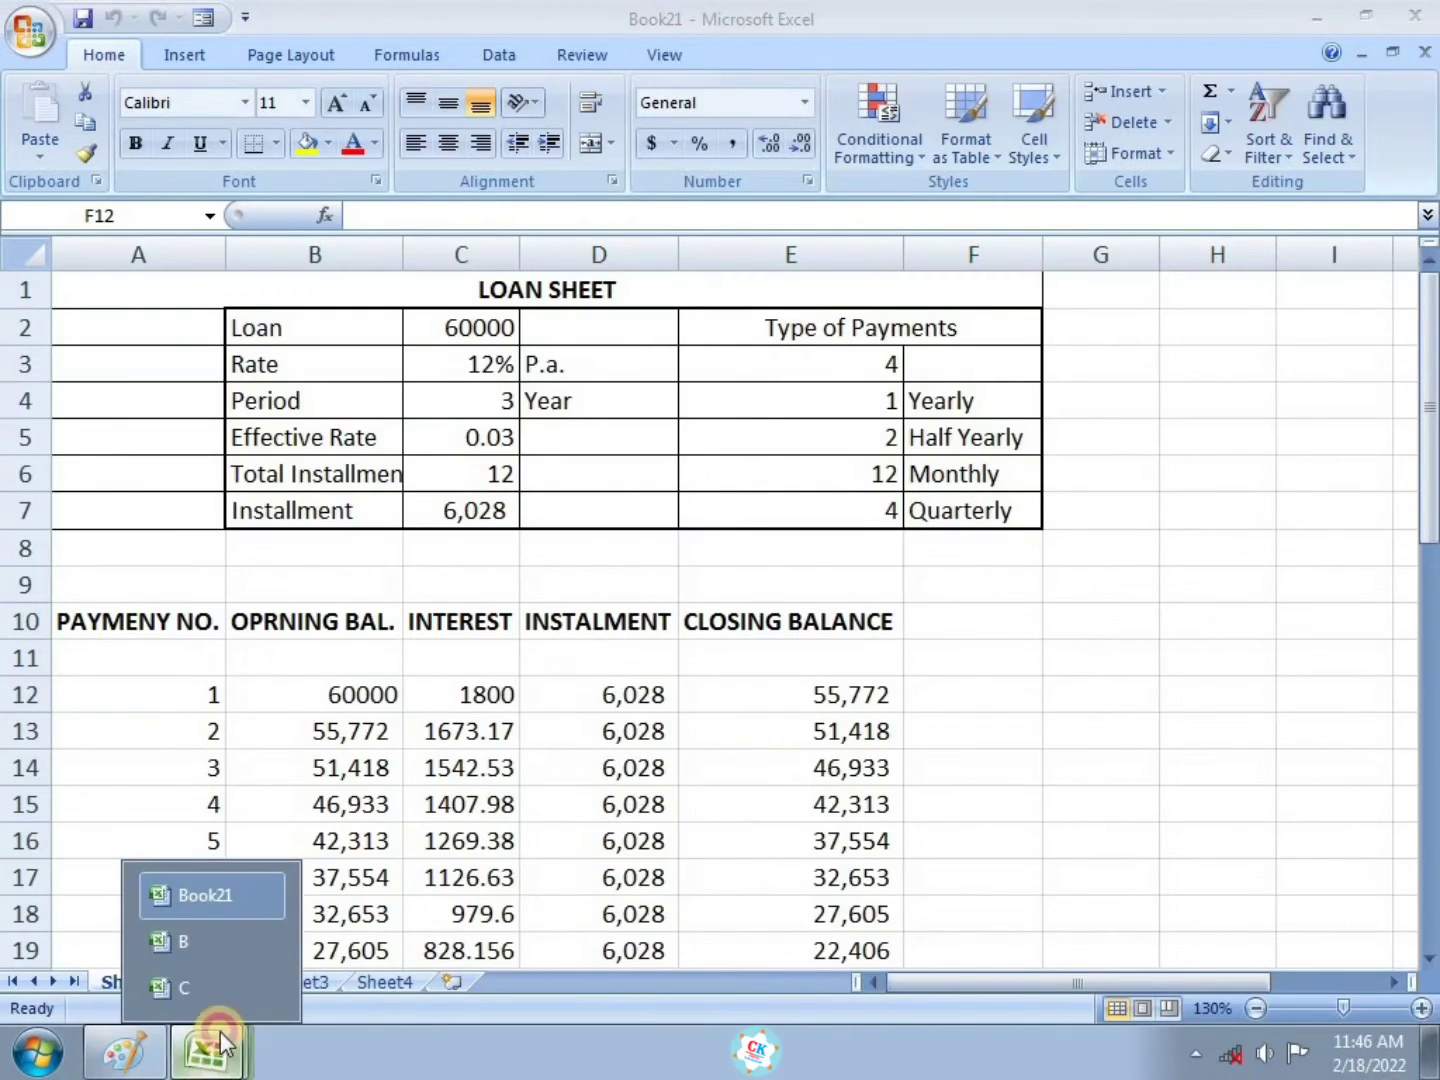
click(200, 940)
mouse_move(206, 1048)
click(184, 990)
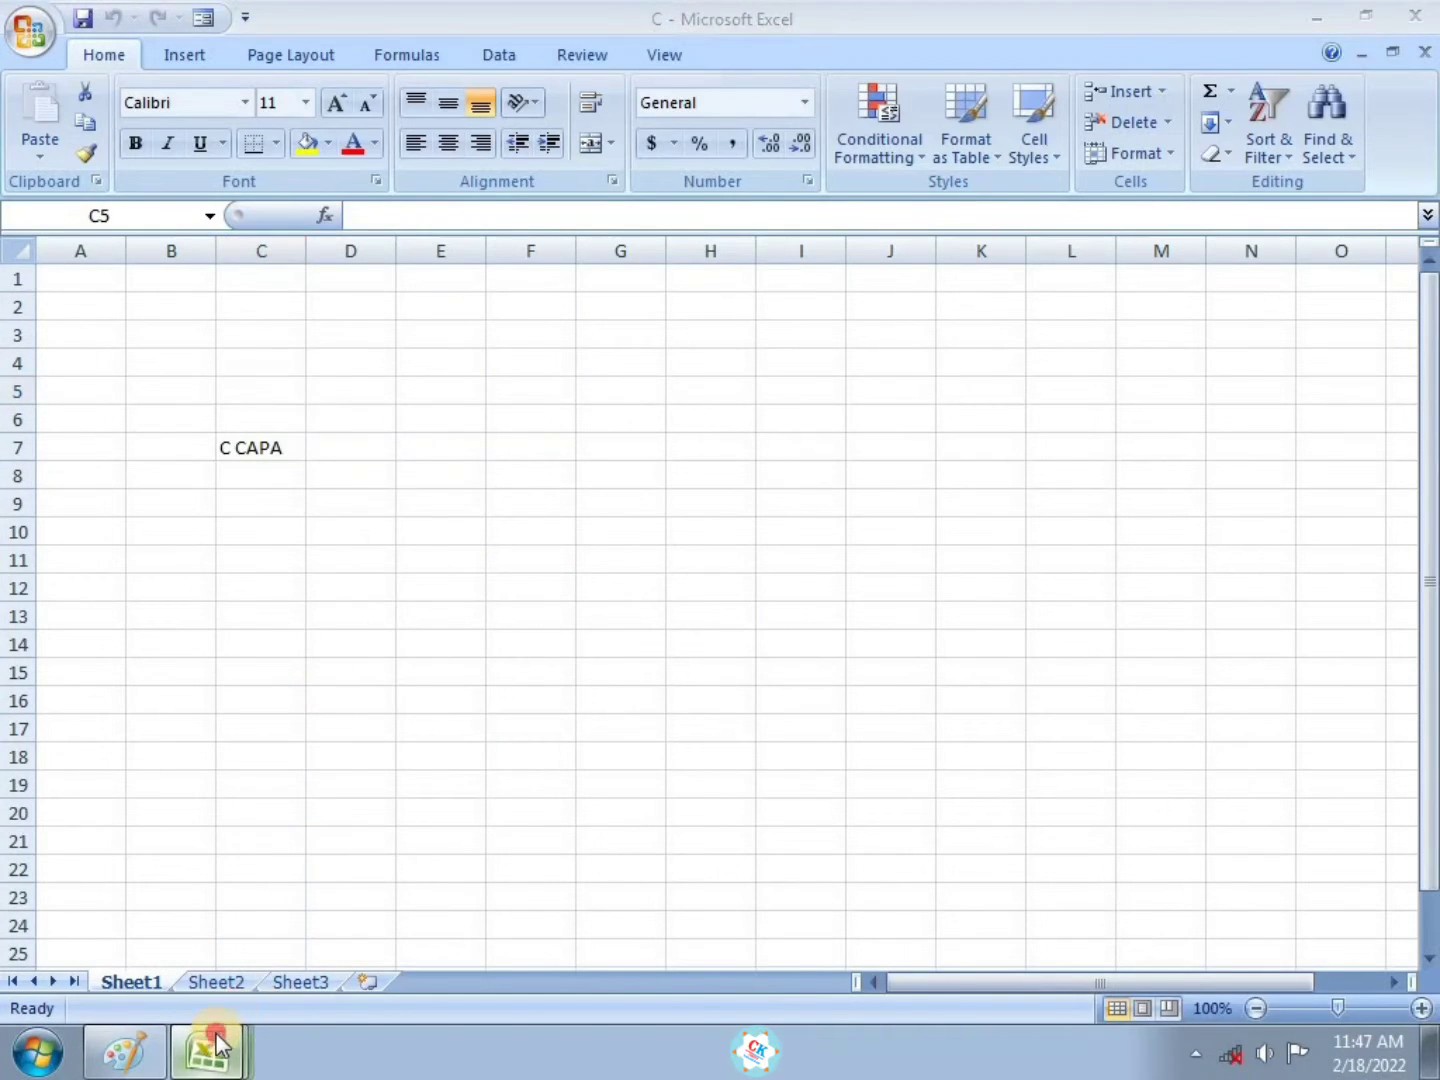
Switch through the open workbooks once more, from Book21 to B and C, and return to Book21
mouse_move(207, 1045)
click(200, 905)
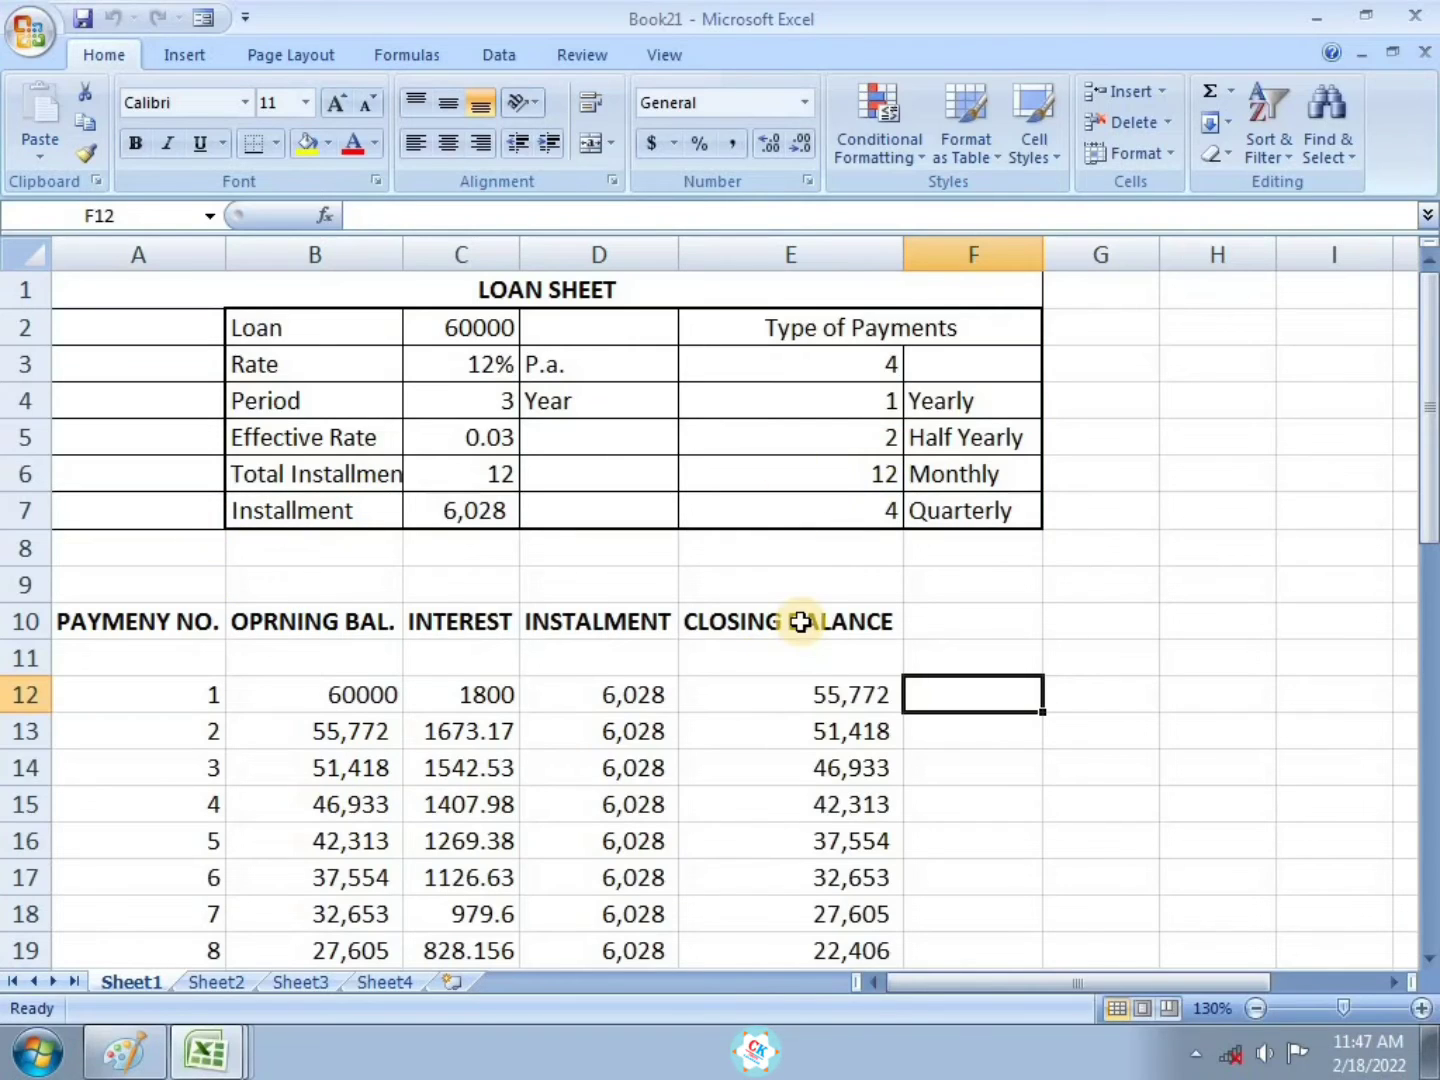
mouse_move(240, 1055)
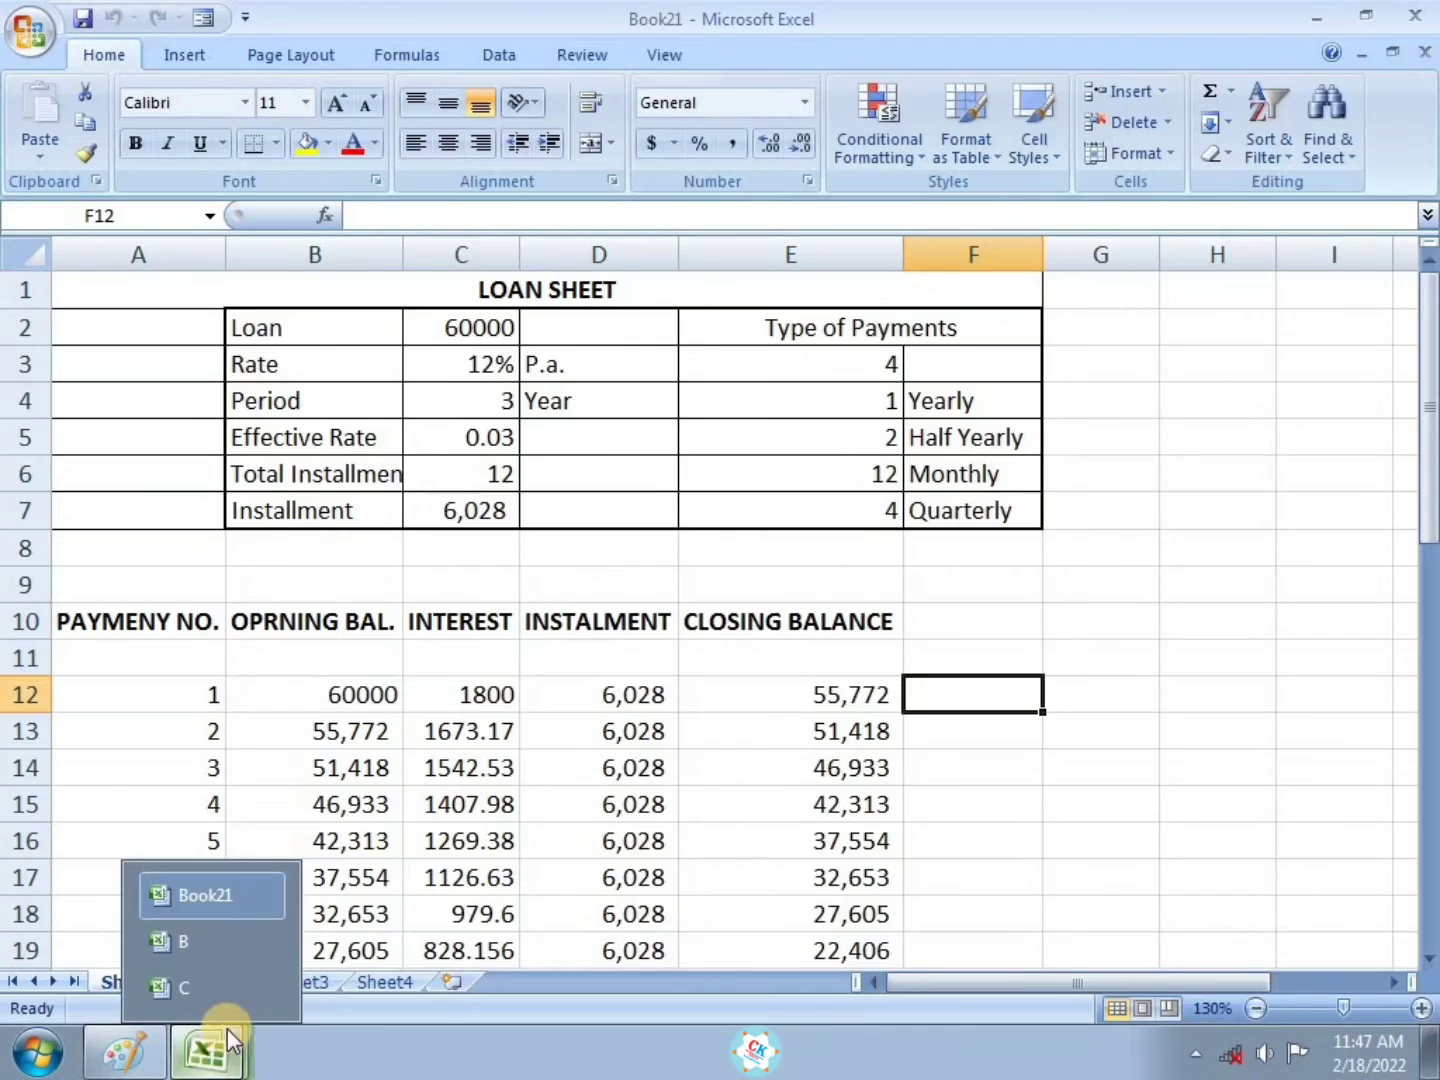
click(212, 938)
mouse_move(211, 1045)
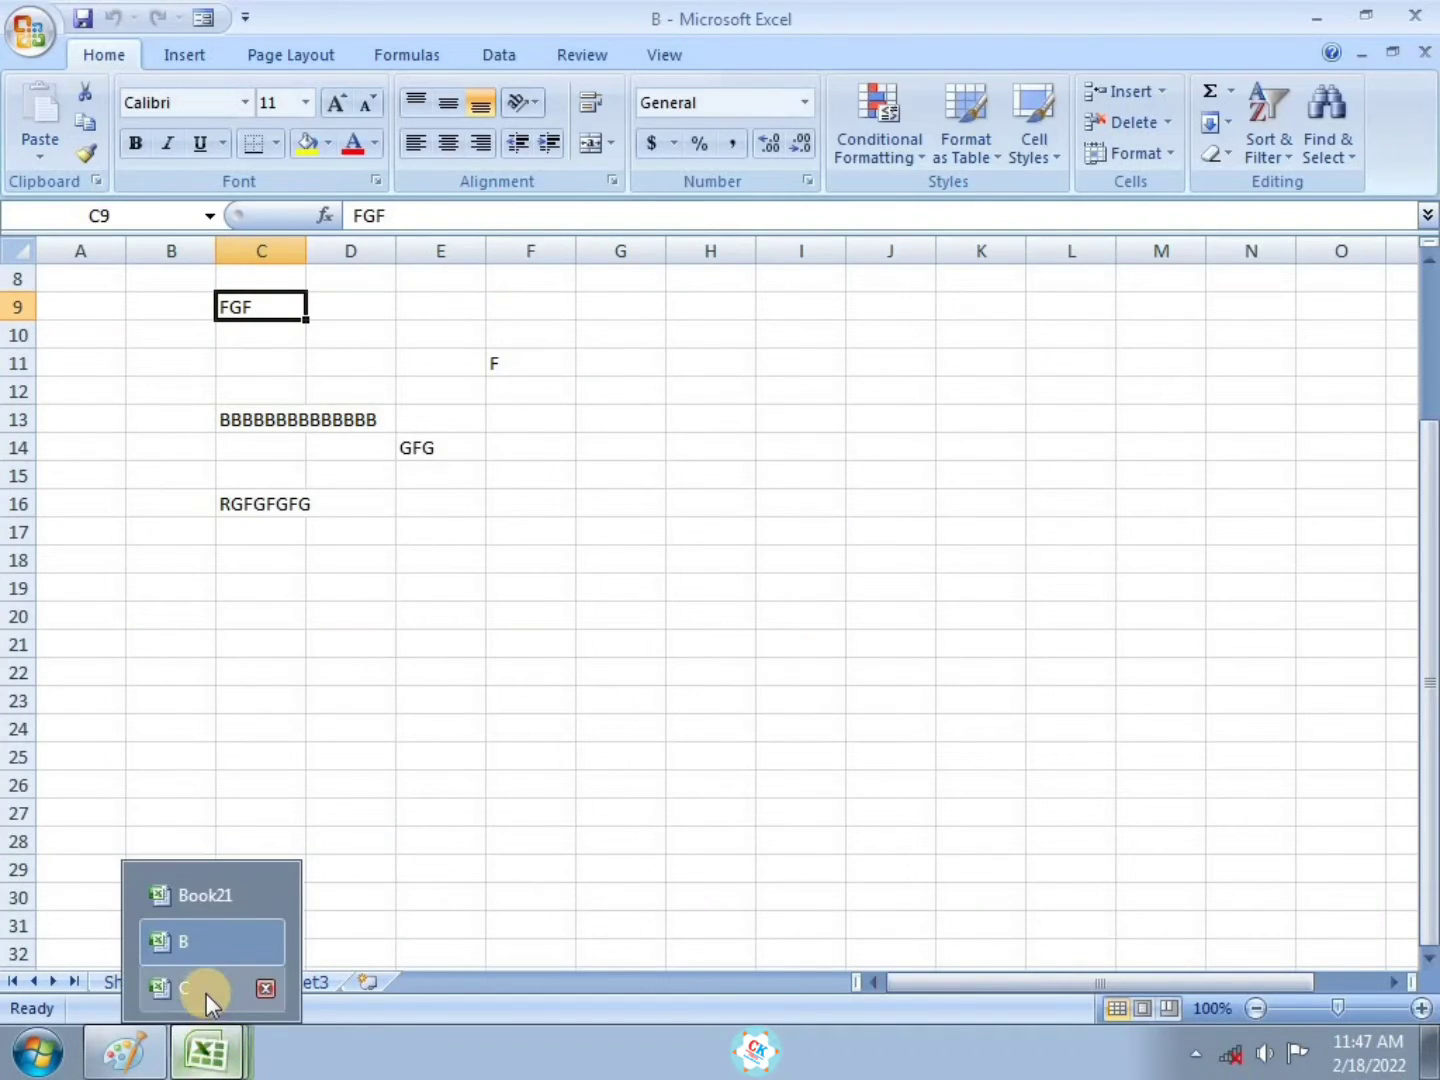
click(204, 991)
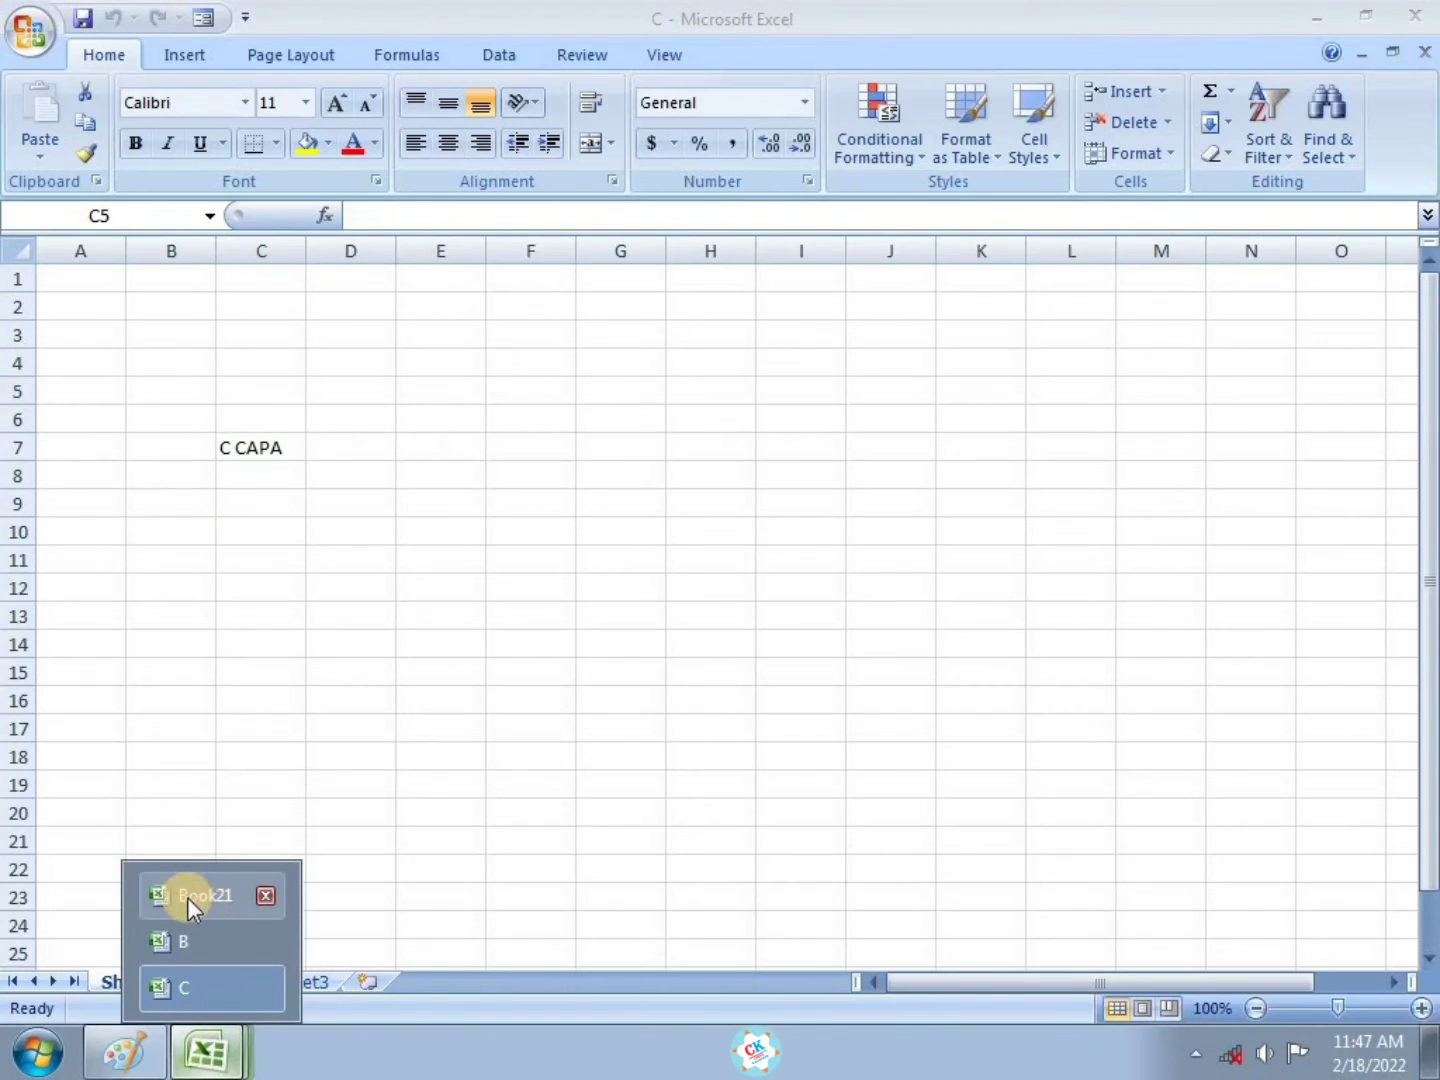
click(202, 899)
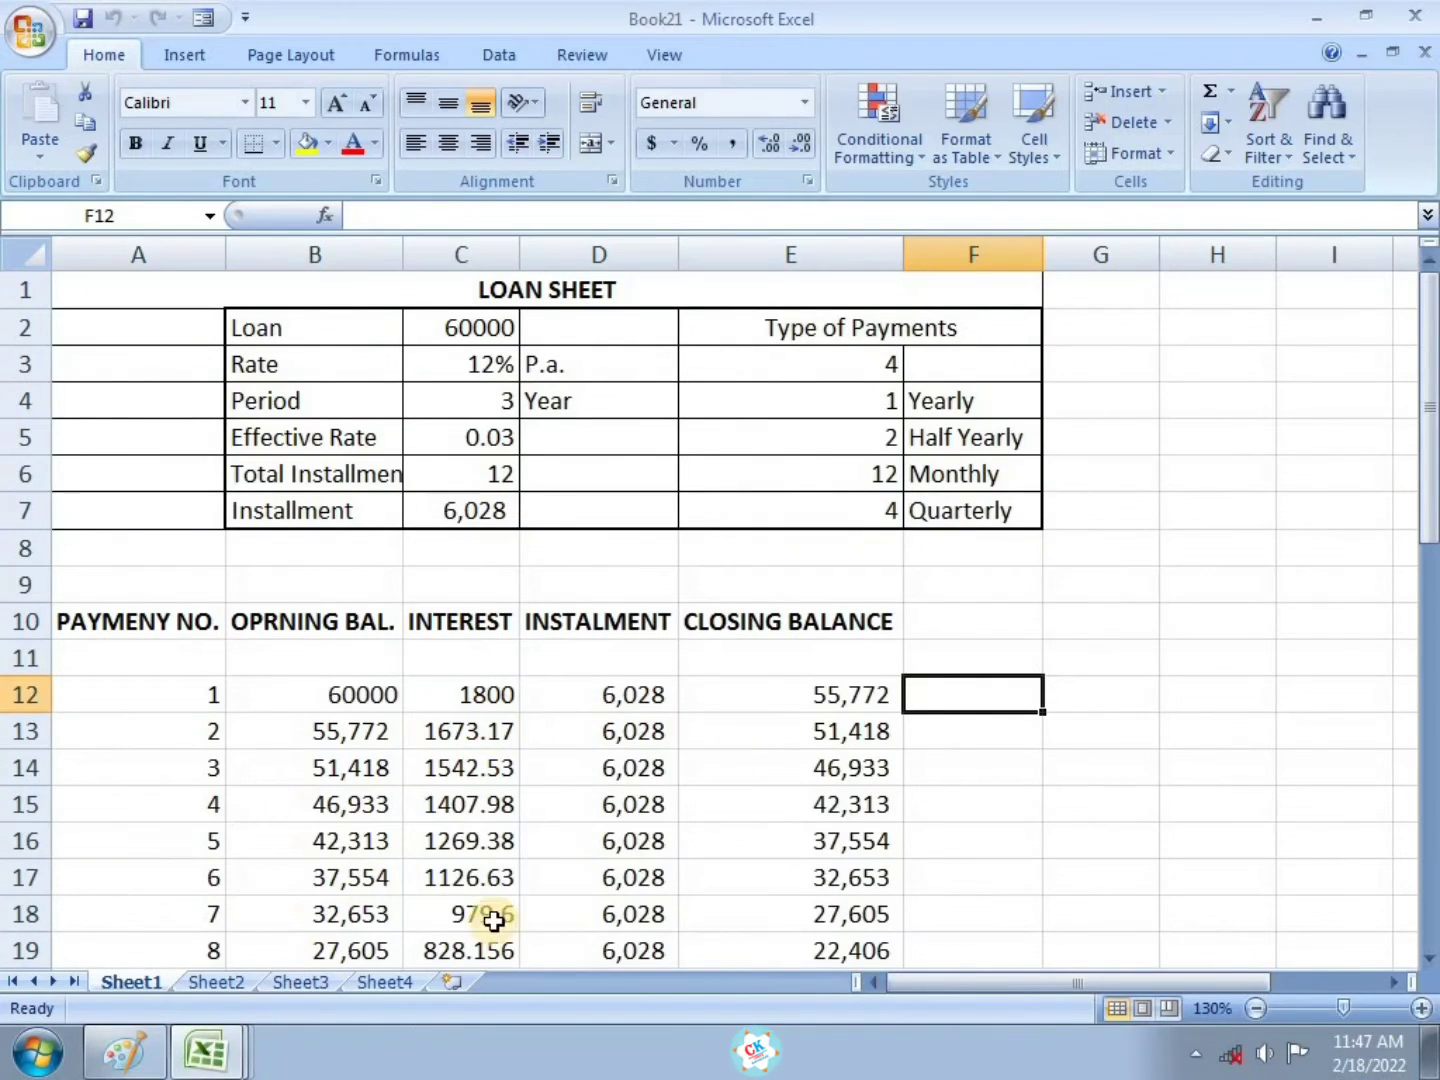
mouse_move(205, 1050)
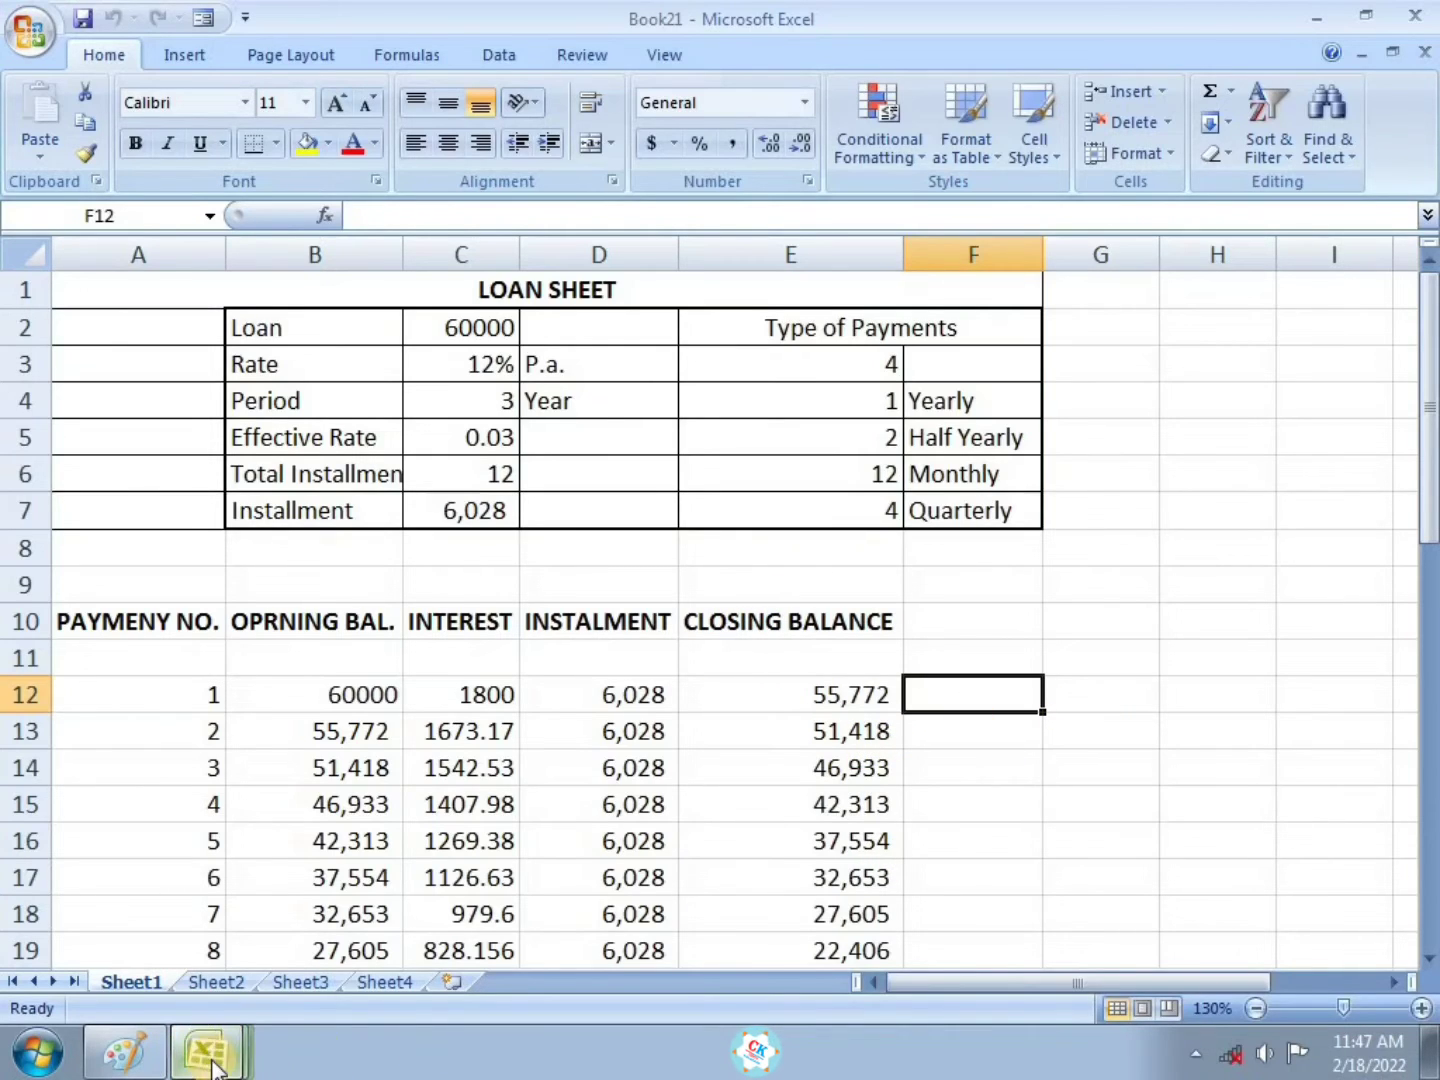
Arrange all open workbook windows with the Tiled option so Book21, C and B share the screen
click(664, 59)
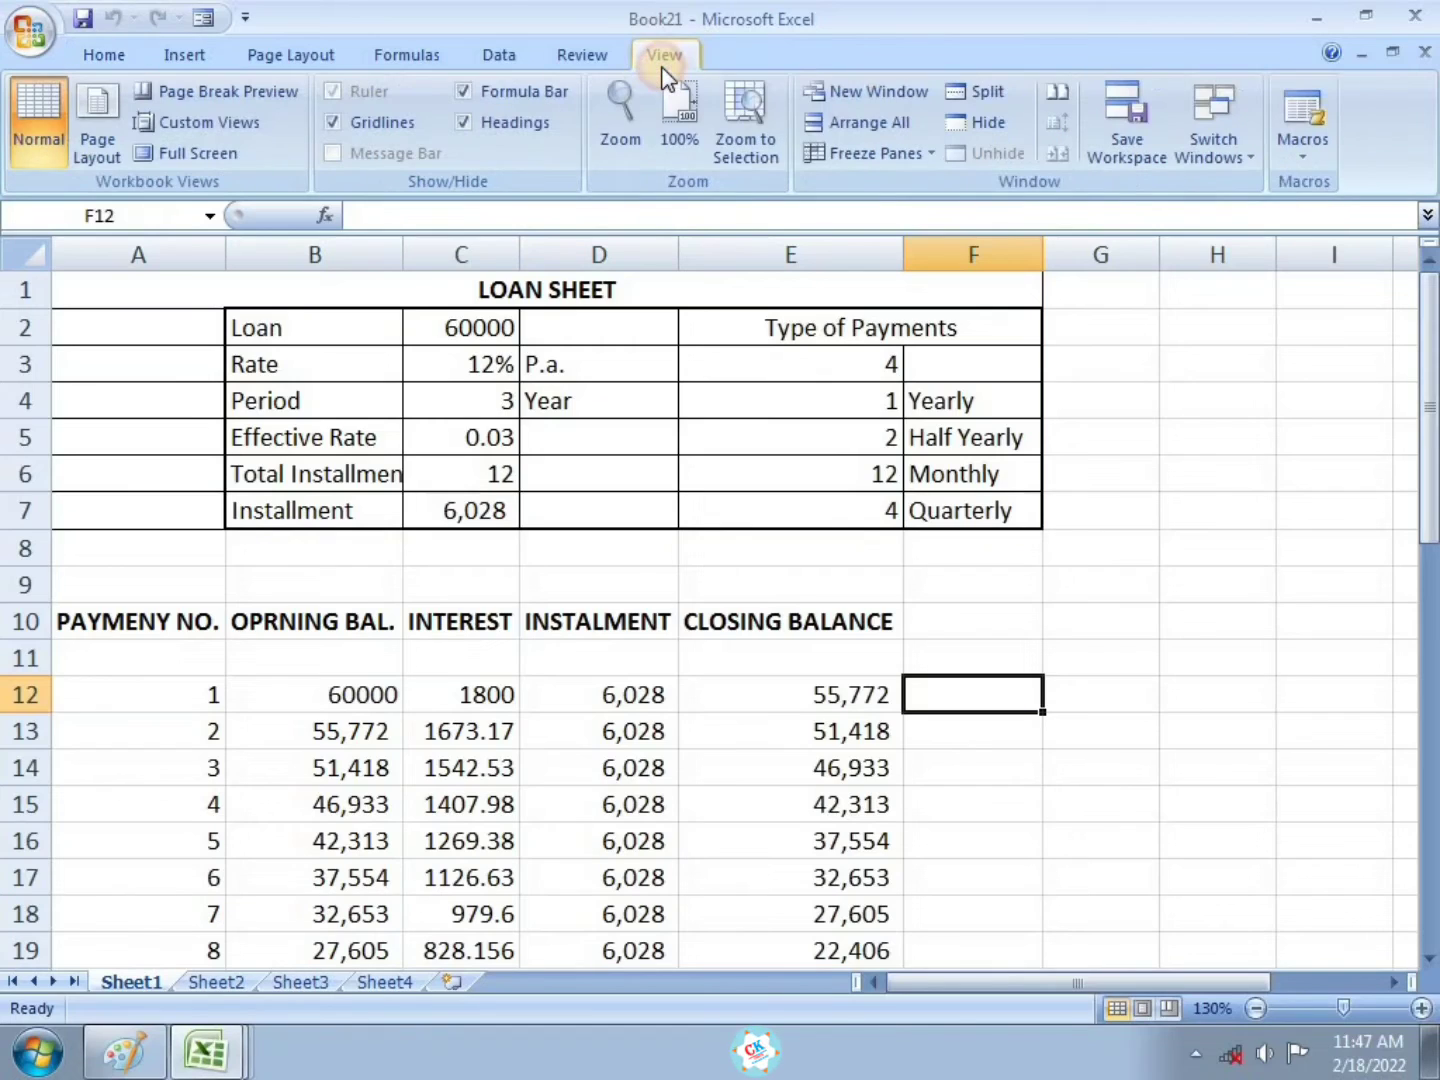
click(872, 124)
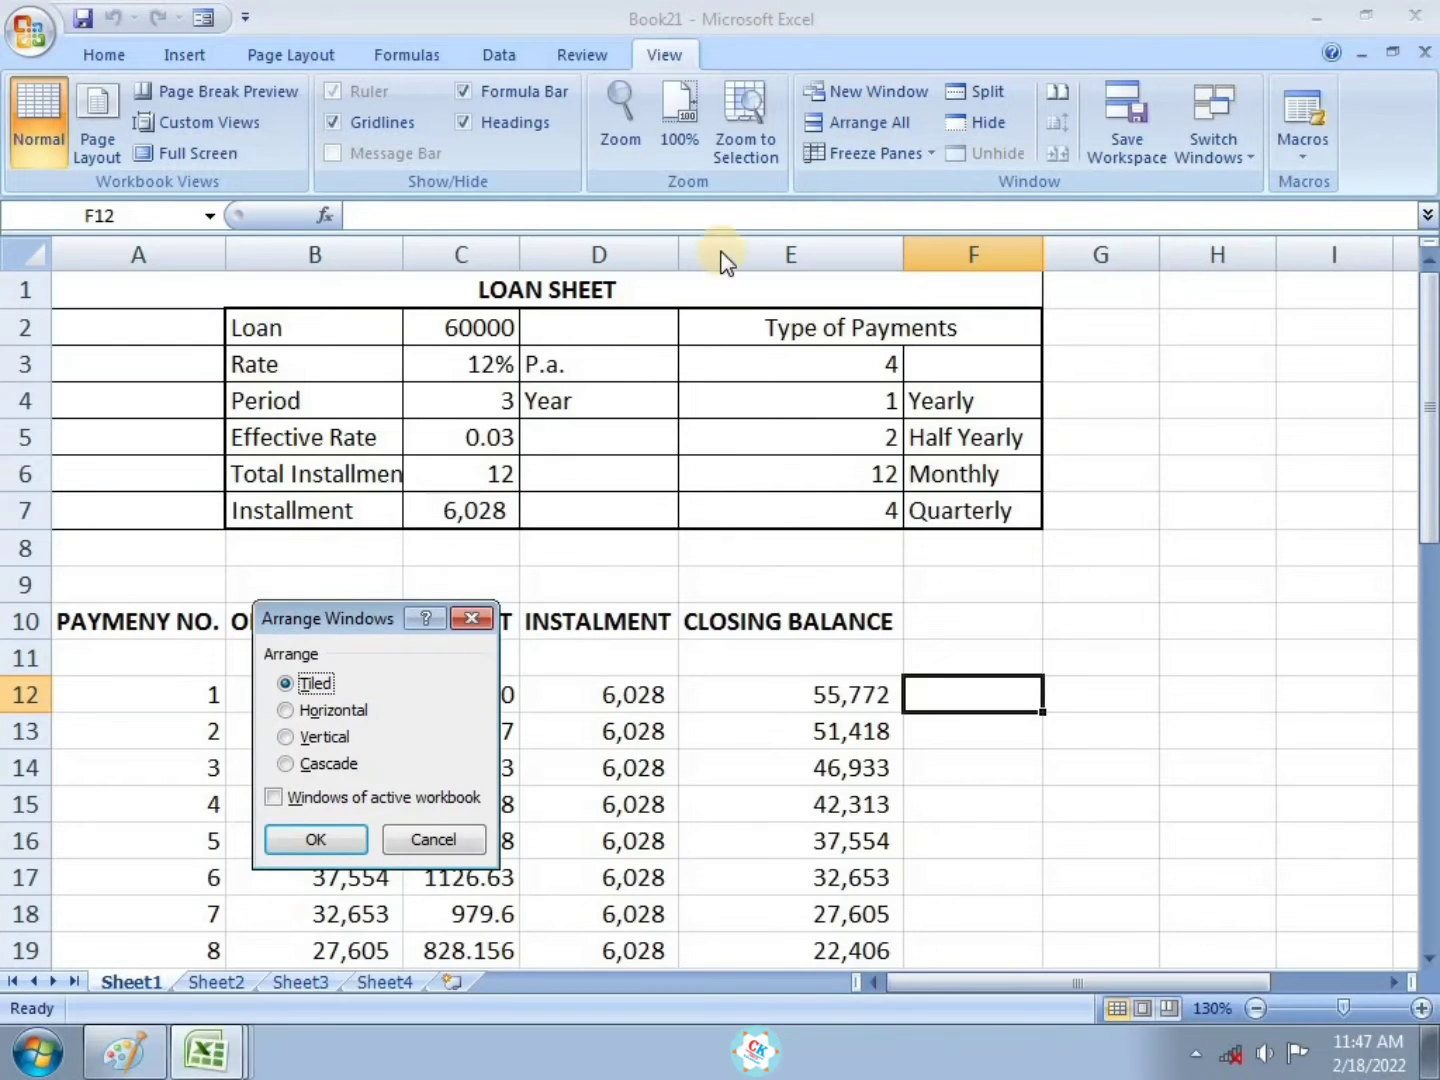
drag(328, 603, 1032, 518)
click(1031, 597)
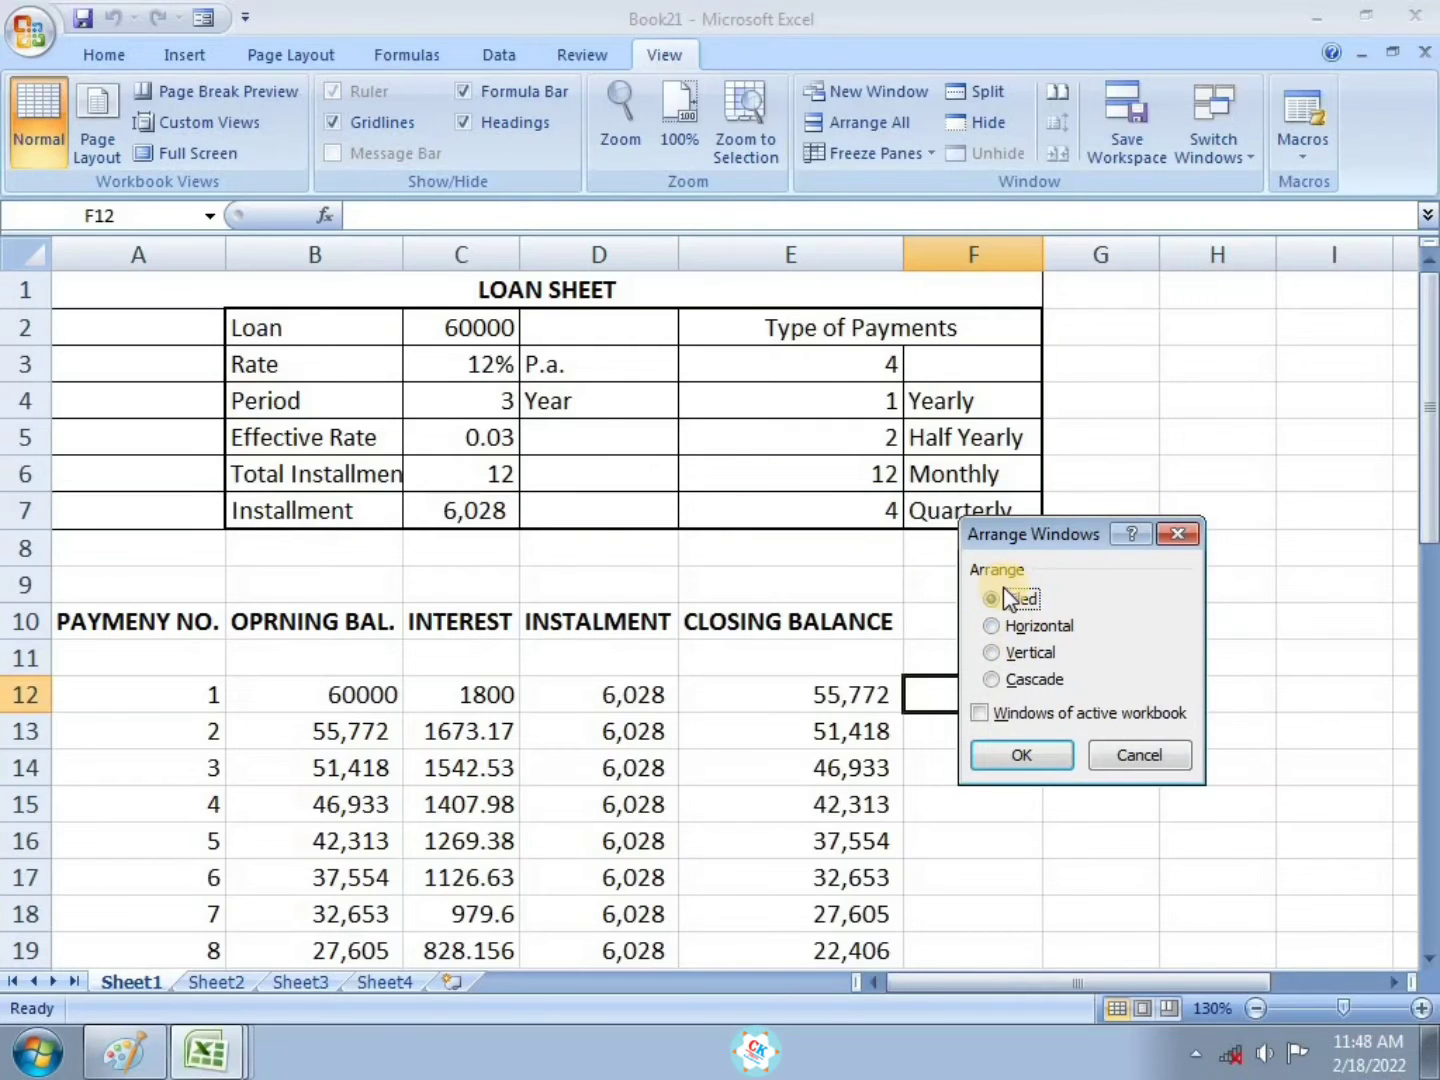
click(1016, 752)
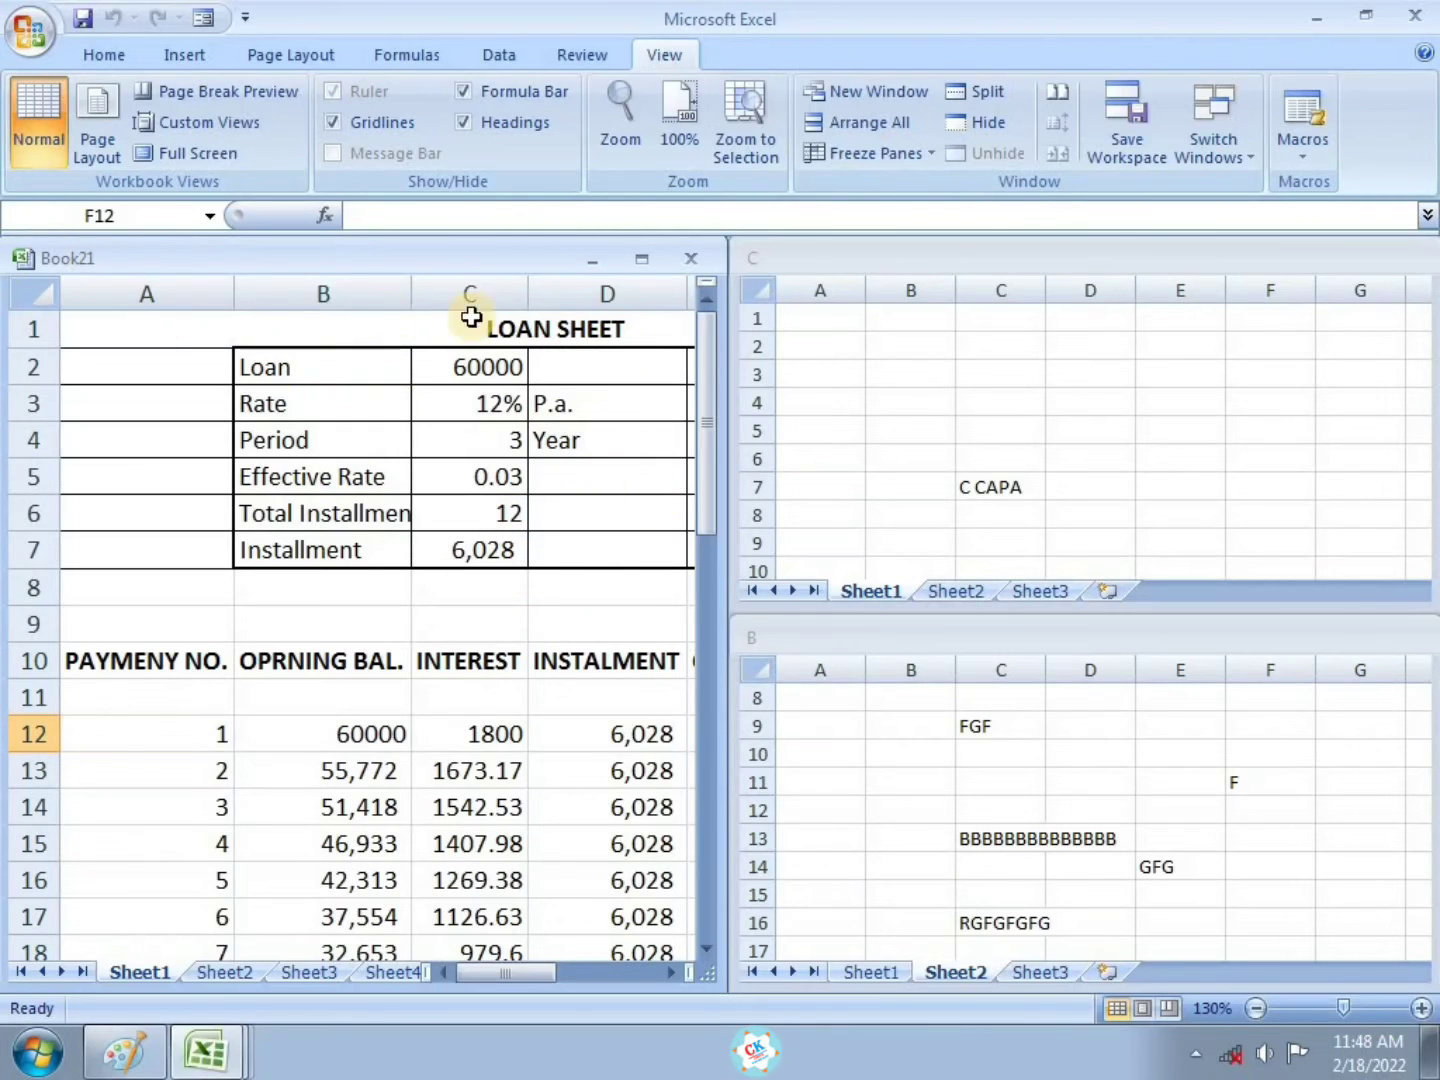
Examine each tiled workbook window by activating Book21, C and B and looking through their cells
click(480, 430)
click(190, 515)
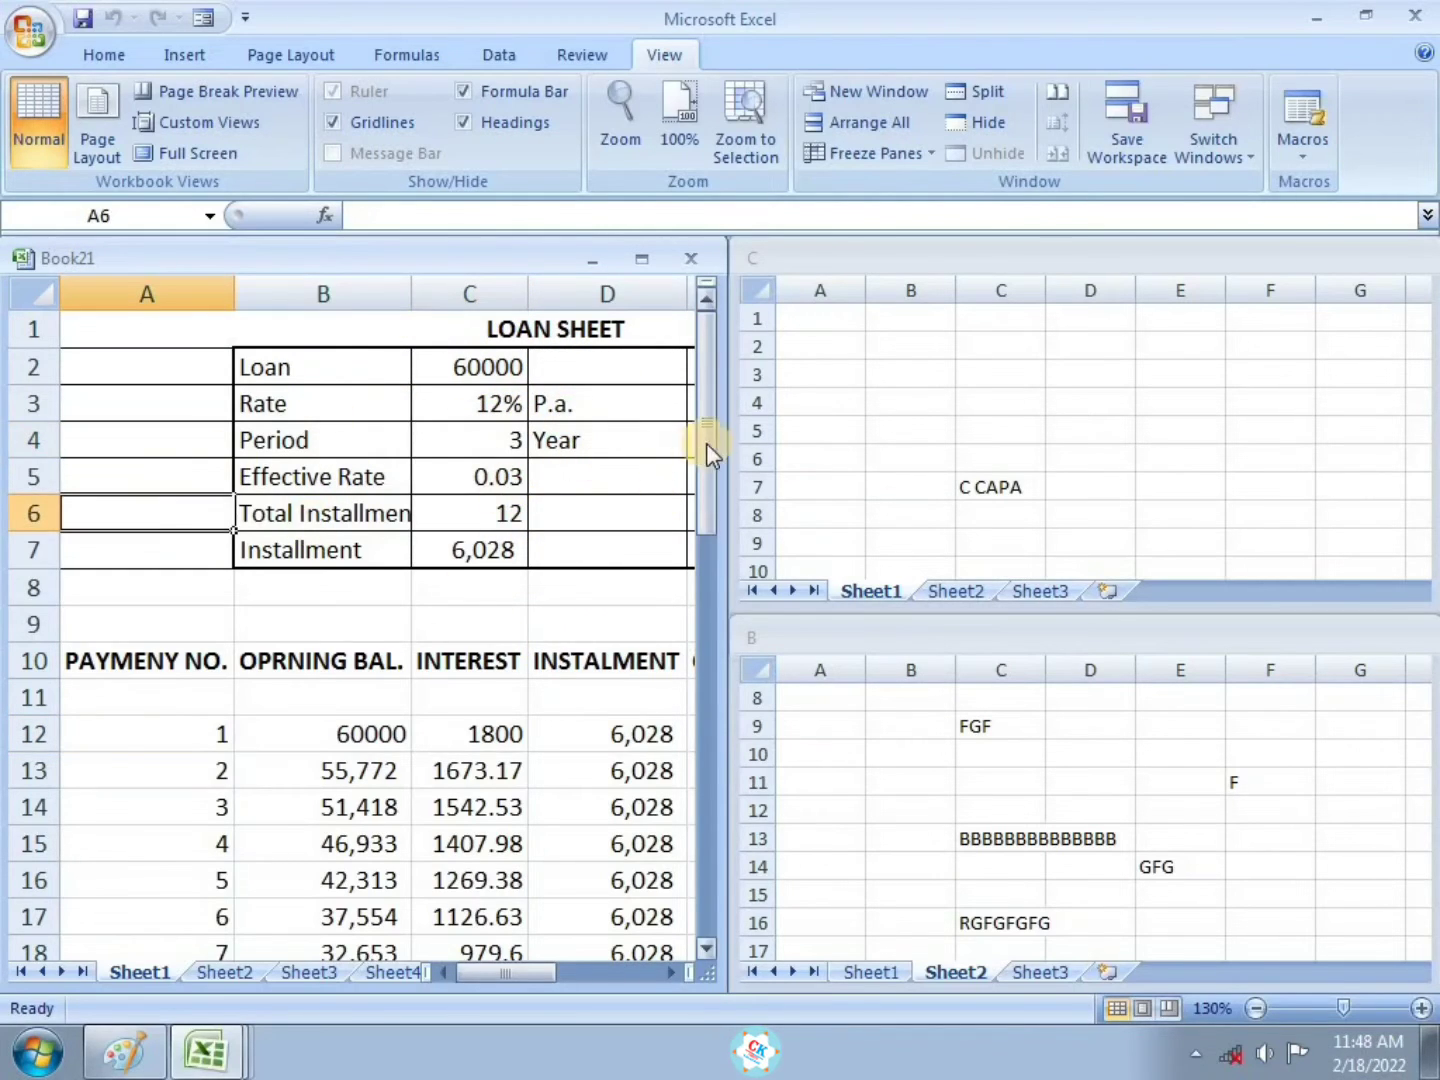
mouse_move(707, 443)
mouse_down()
mouse_move(707, 517)
mouse_move(680, 609)
mouse_move(700, 420)
mouse_up()
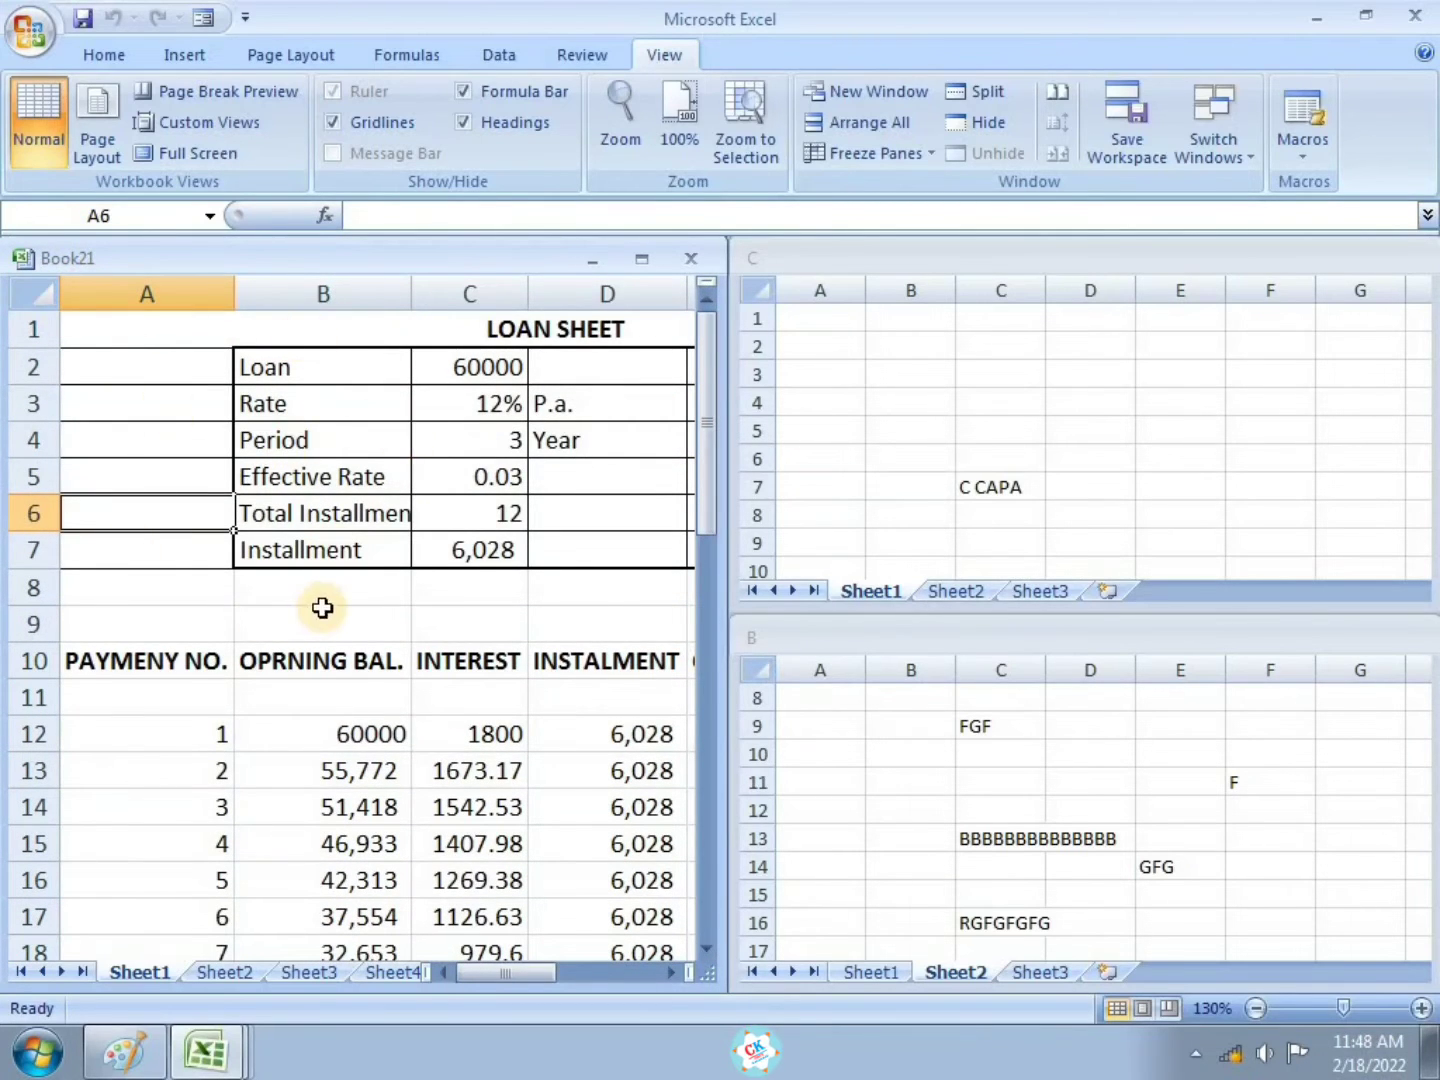
click(1027, 390)
drag(1430, 378, 1380, 350)
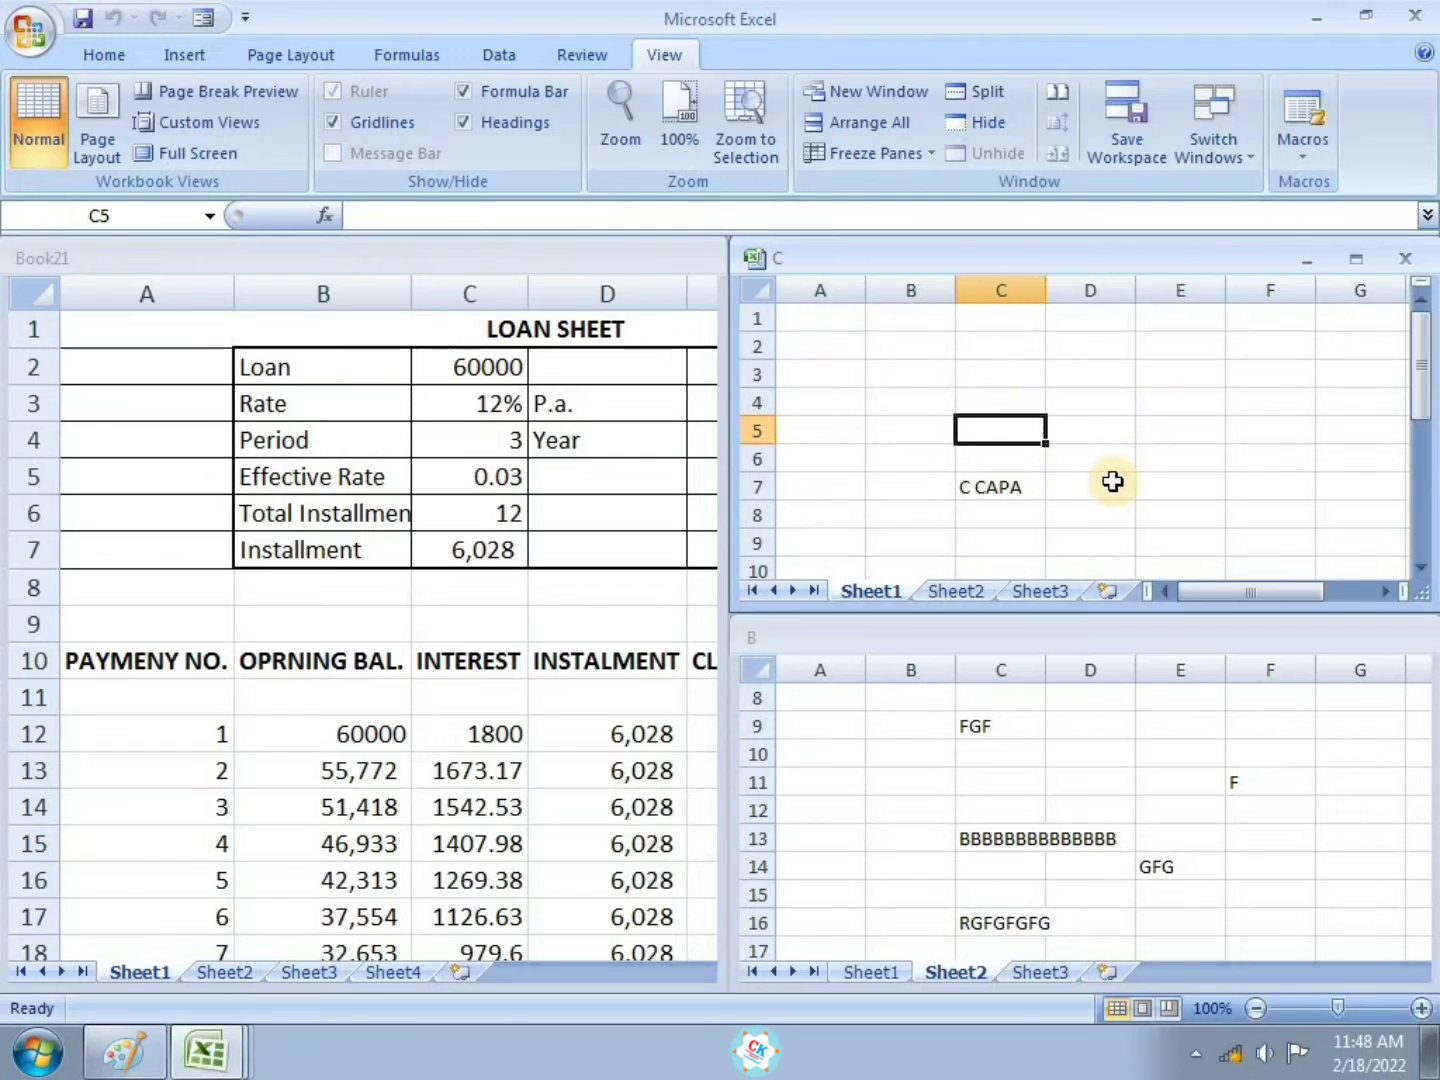
click(1032, 734)
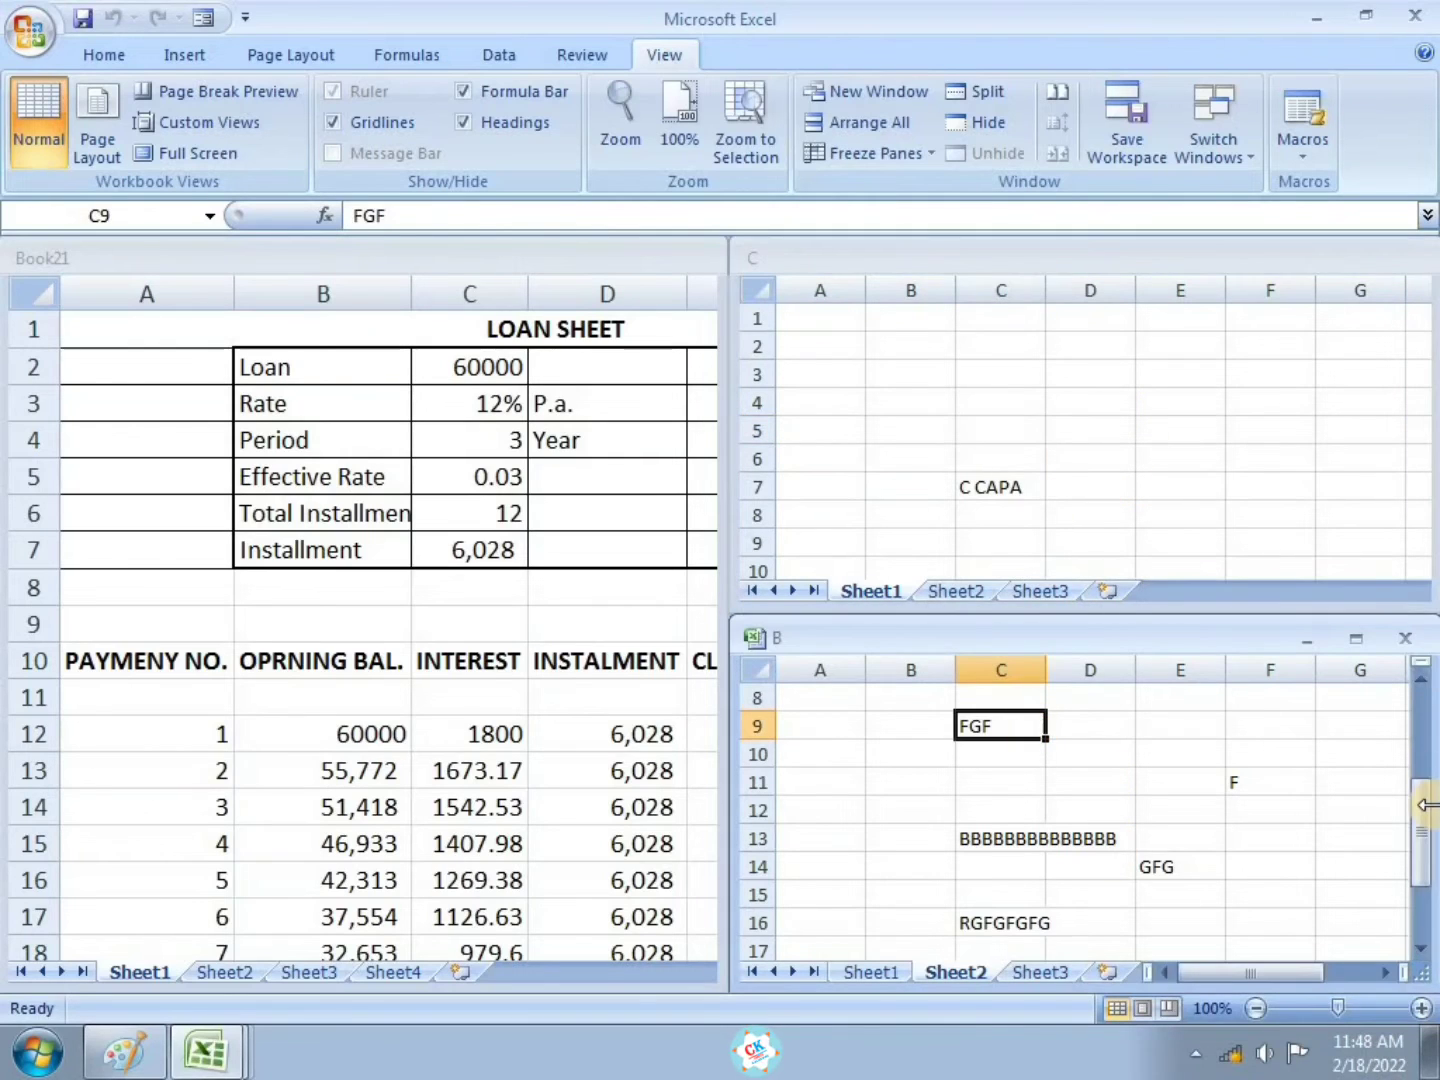
drag(1419, 835, 1419, 797)
click(979, 731)
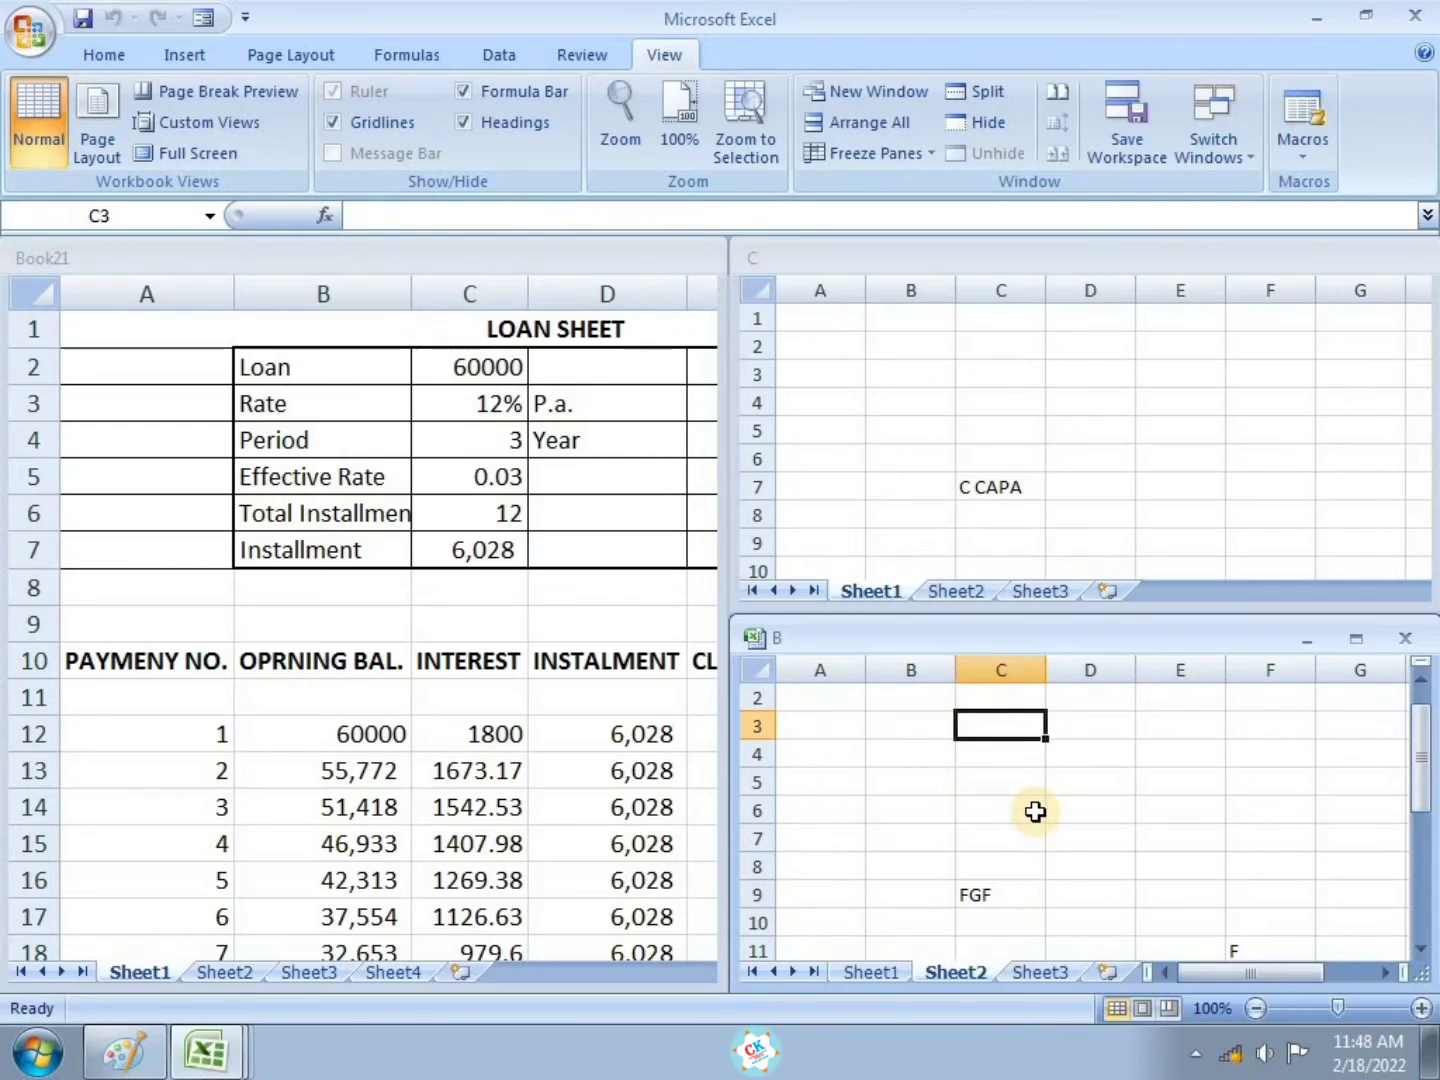
scroll(1035, 814, down, 2)
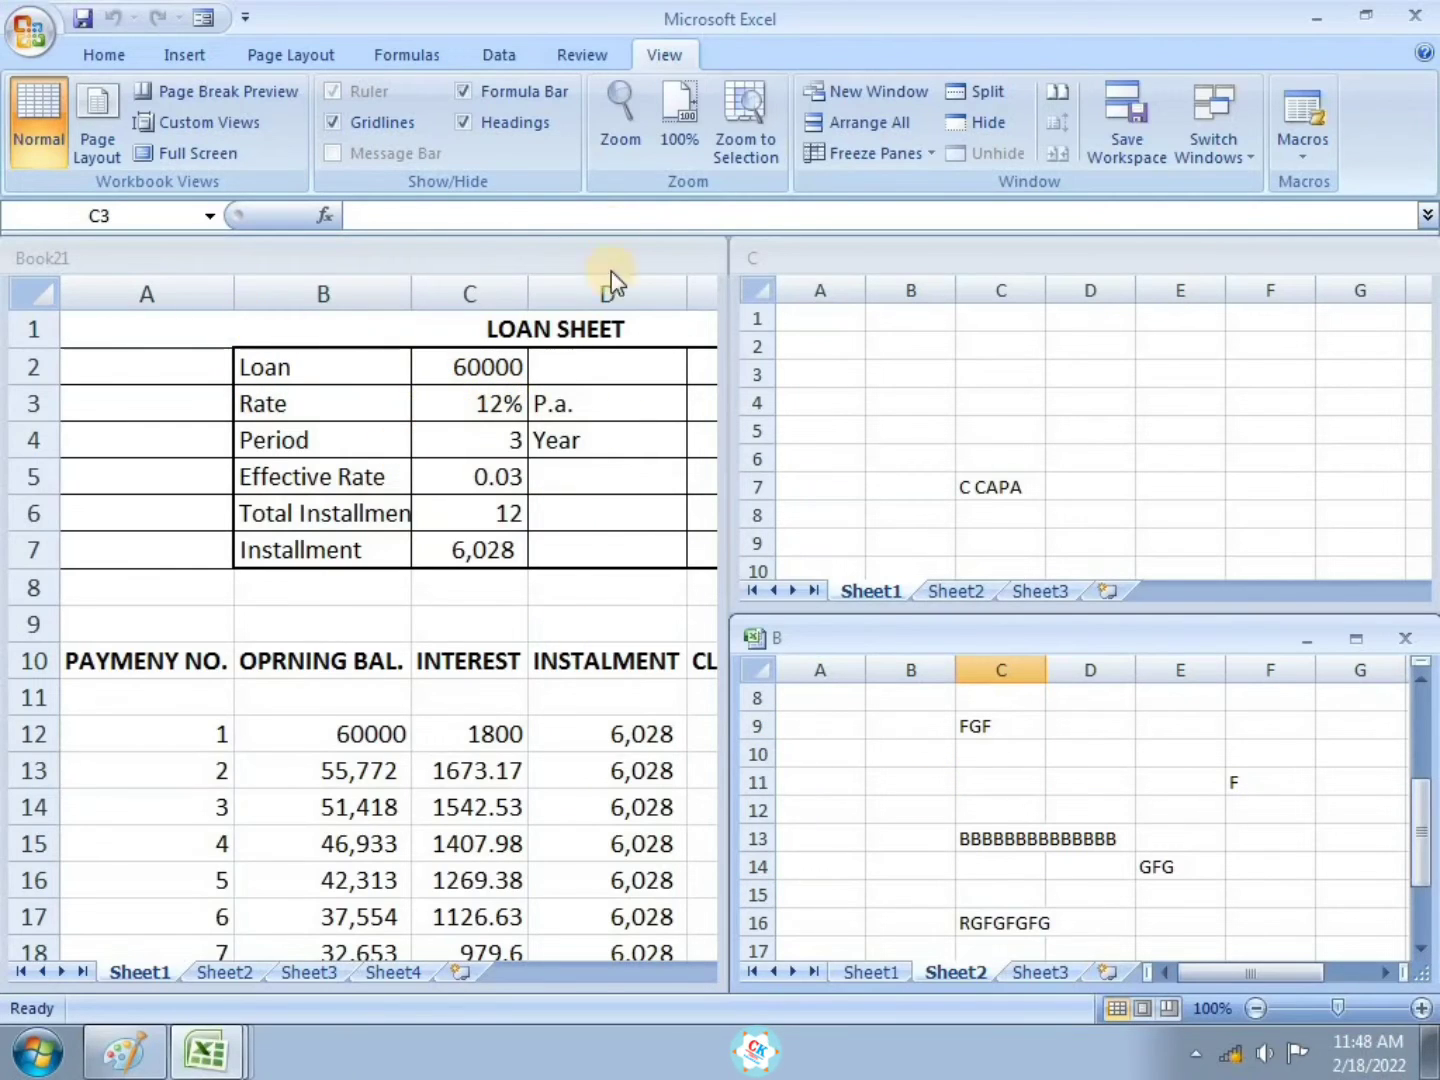
Look at Sheet4 of Book21, switch it to Sheet2, and compare it with the tiled workbook C
click(240, 984)
click(382, 975)
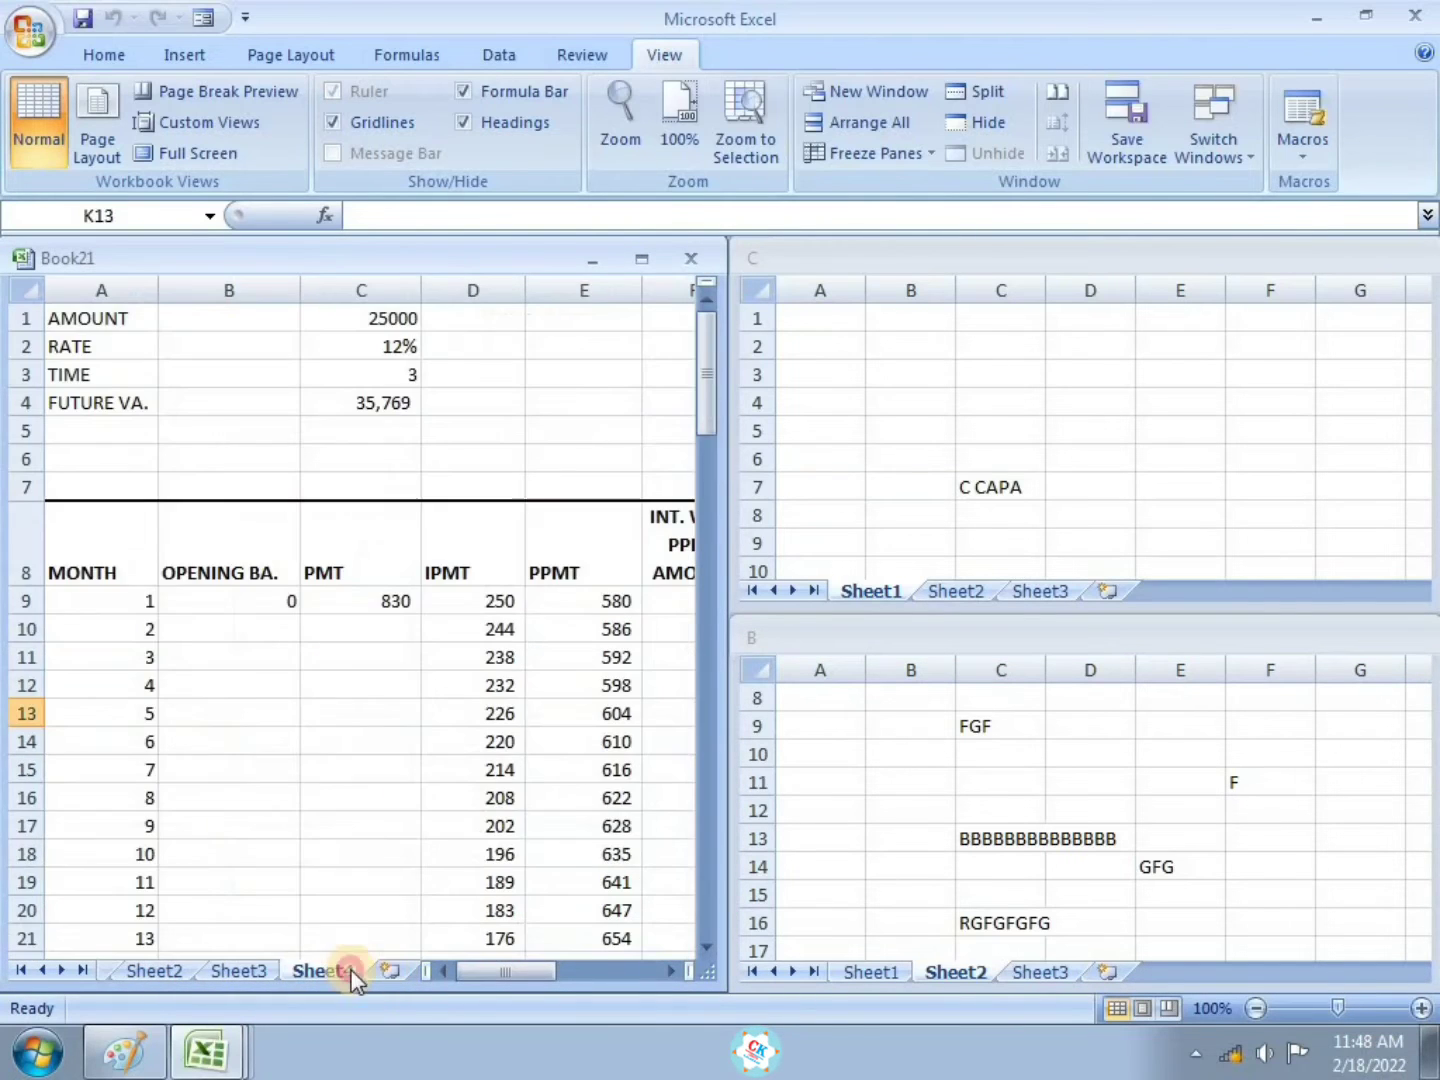
click(154, 971)
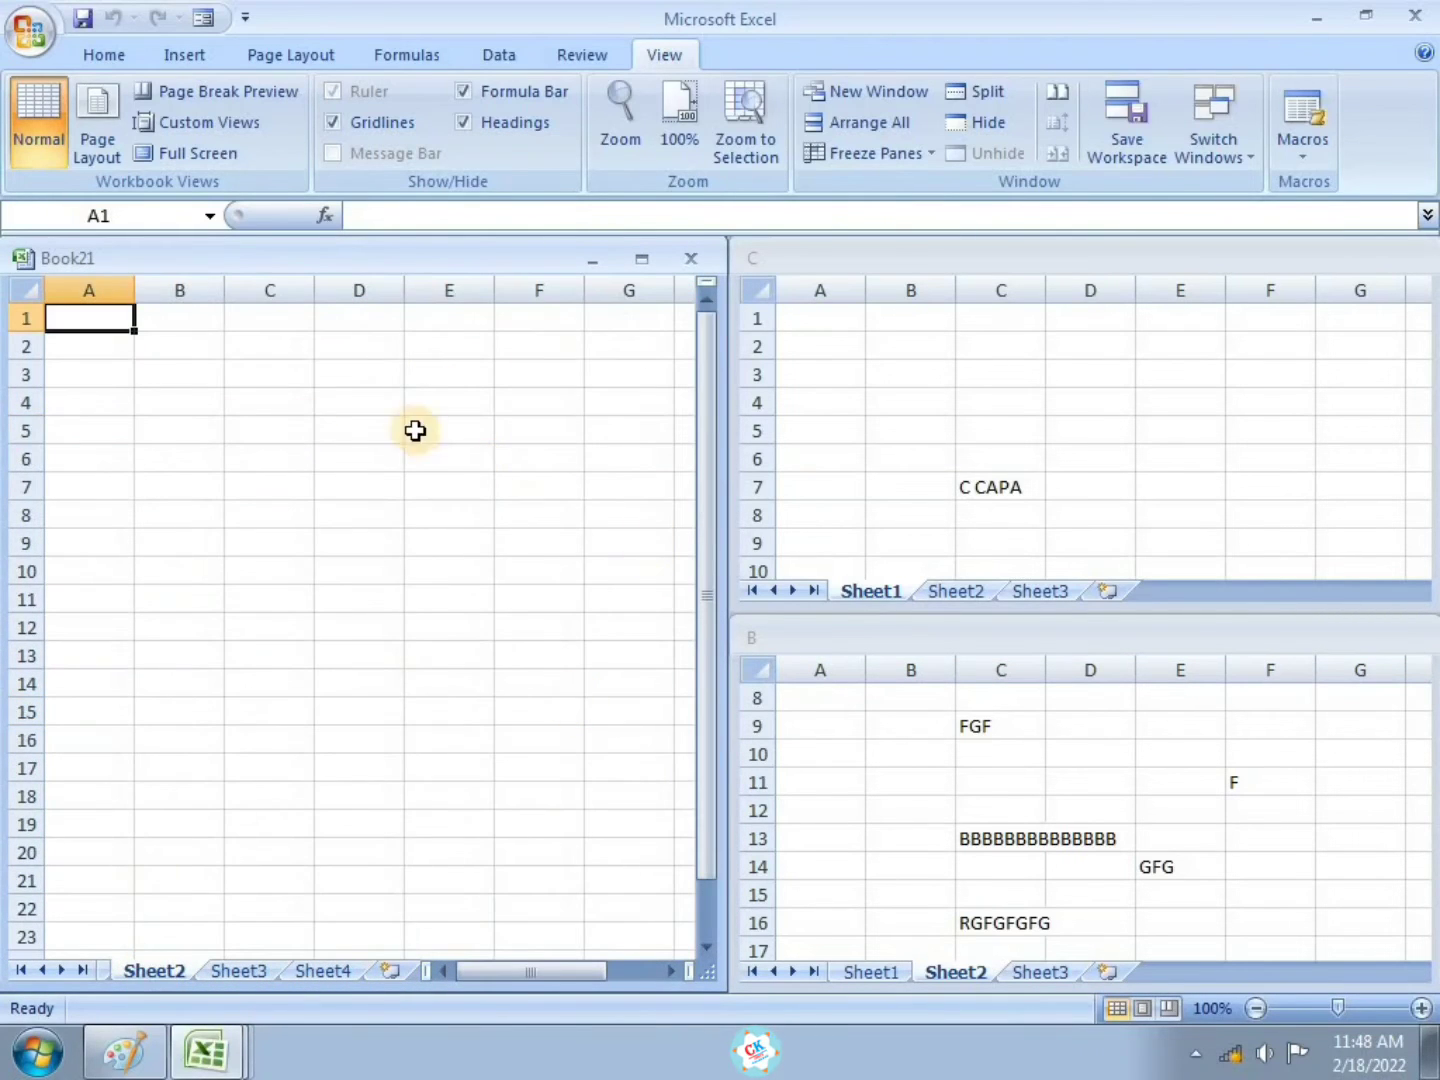
click(976, 434)
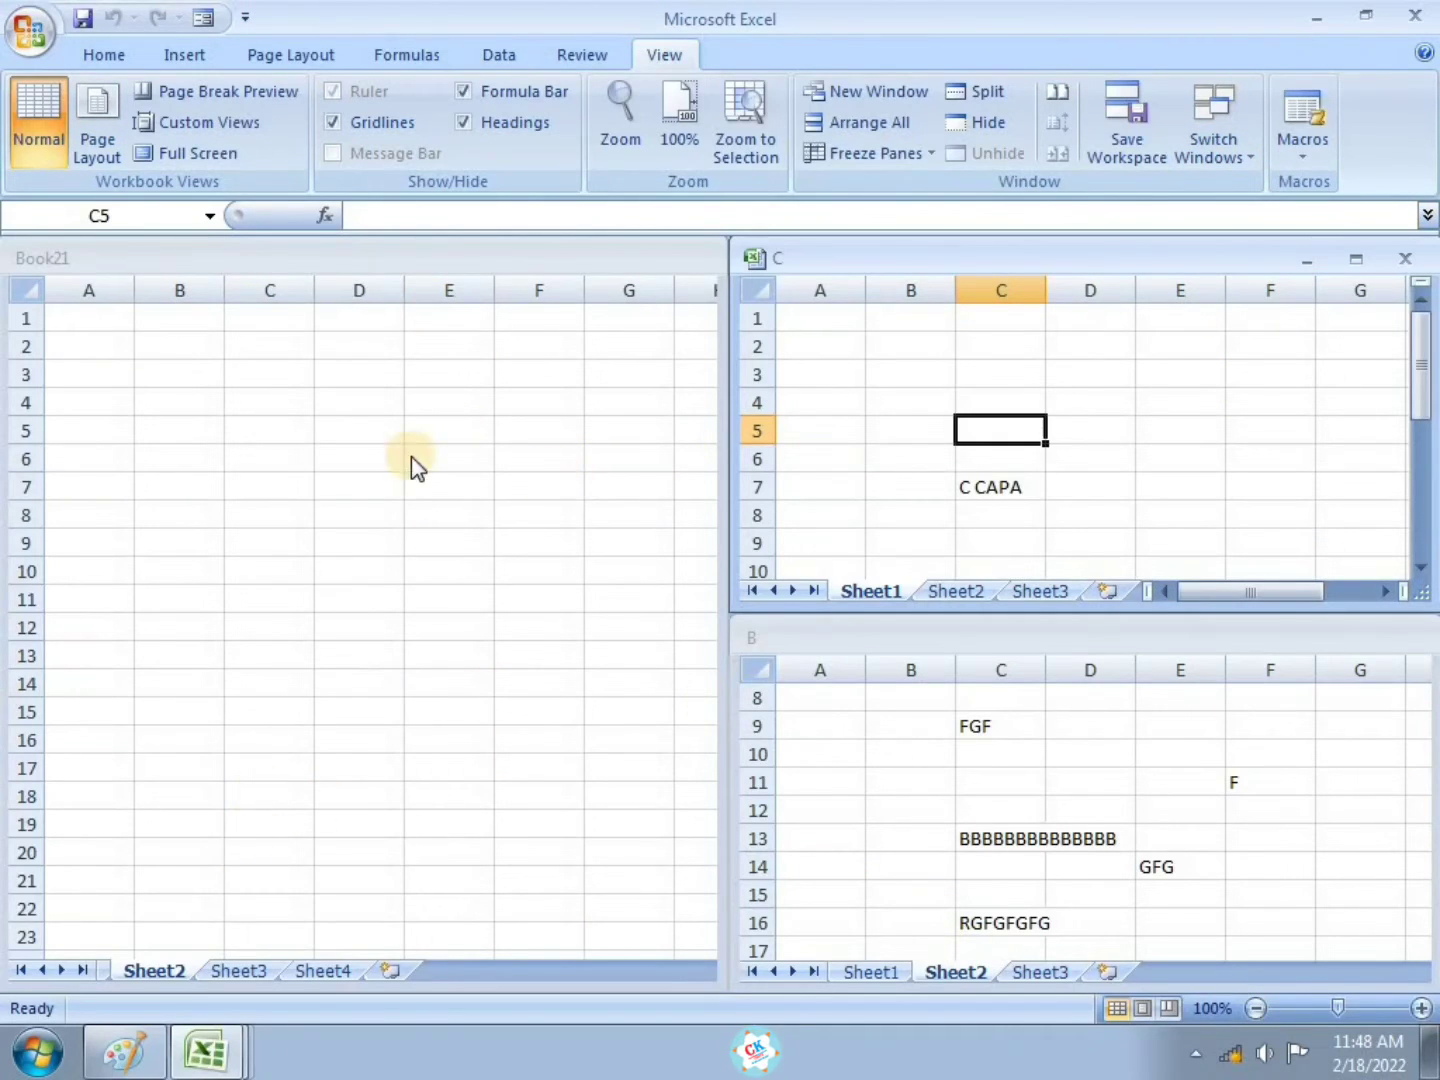
click(516, 438)
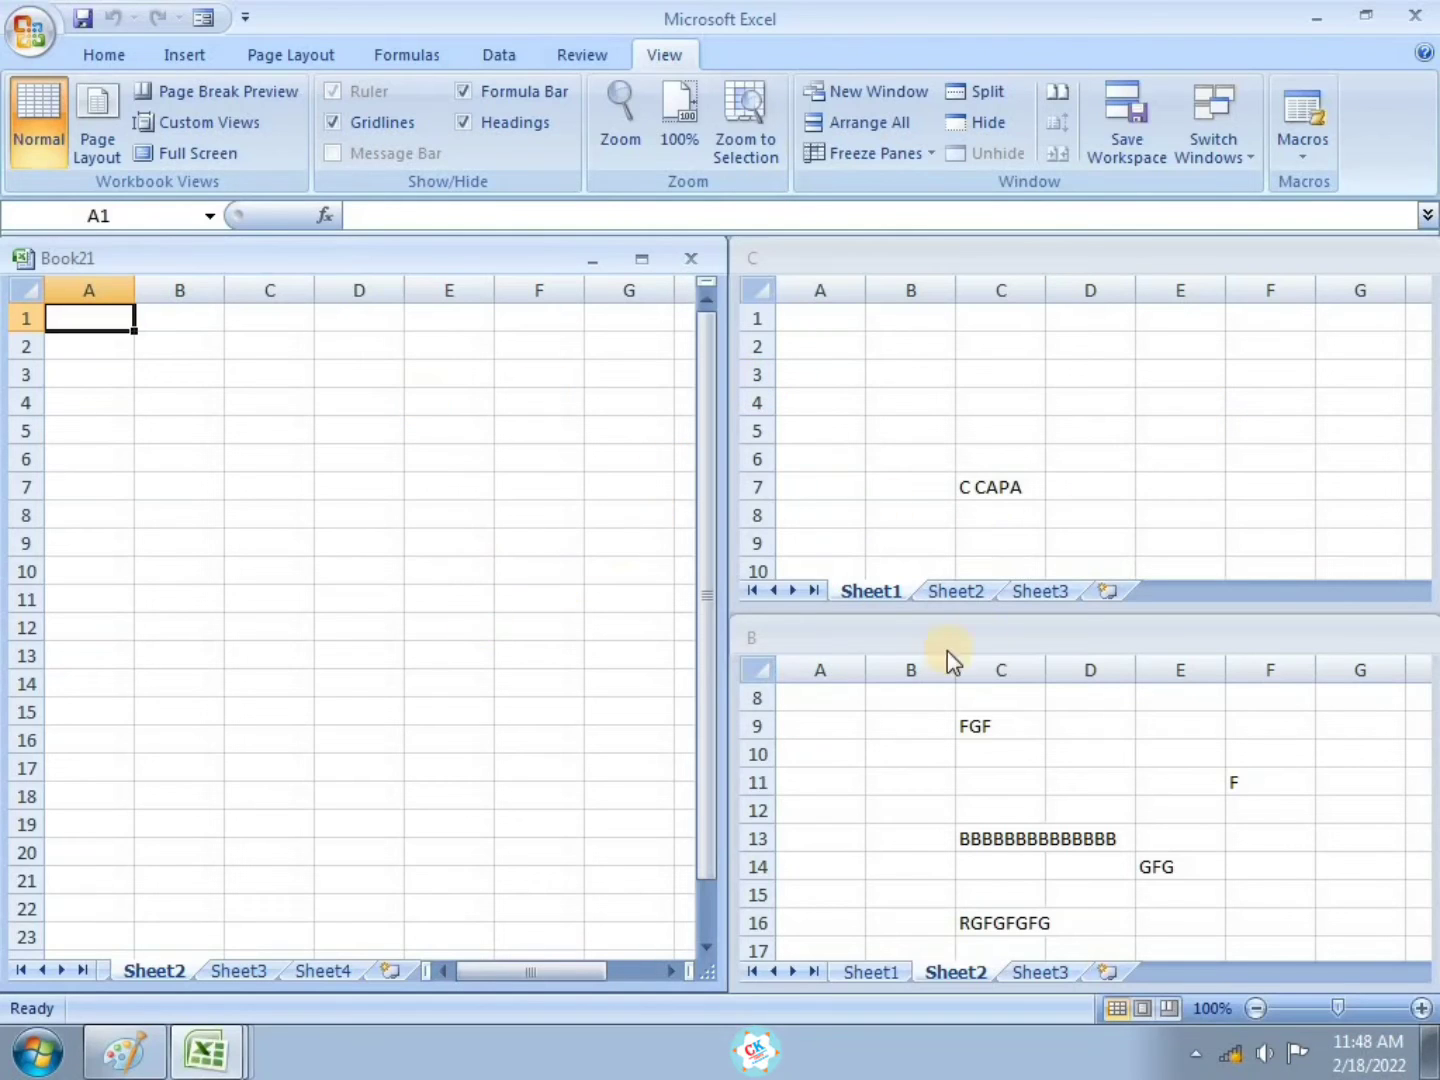
click(45, 35)
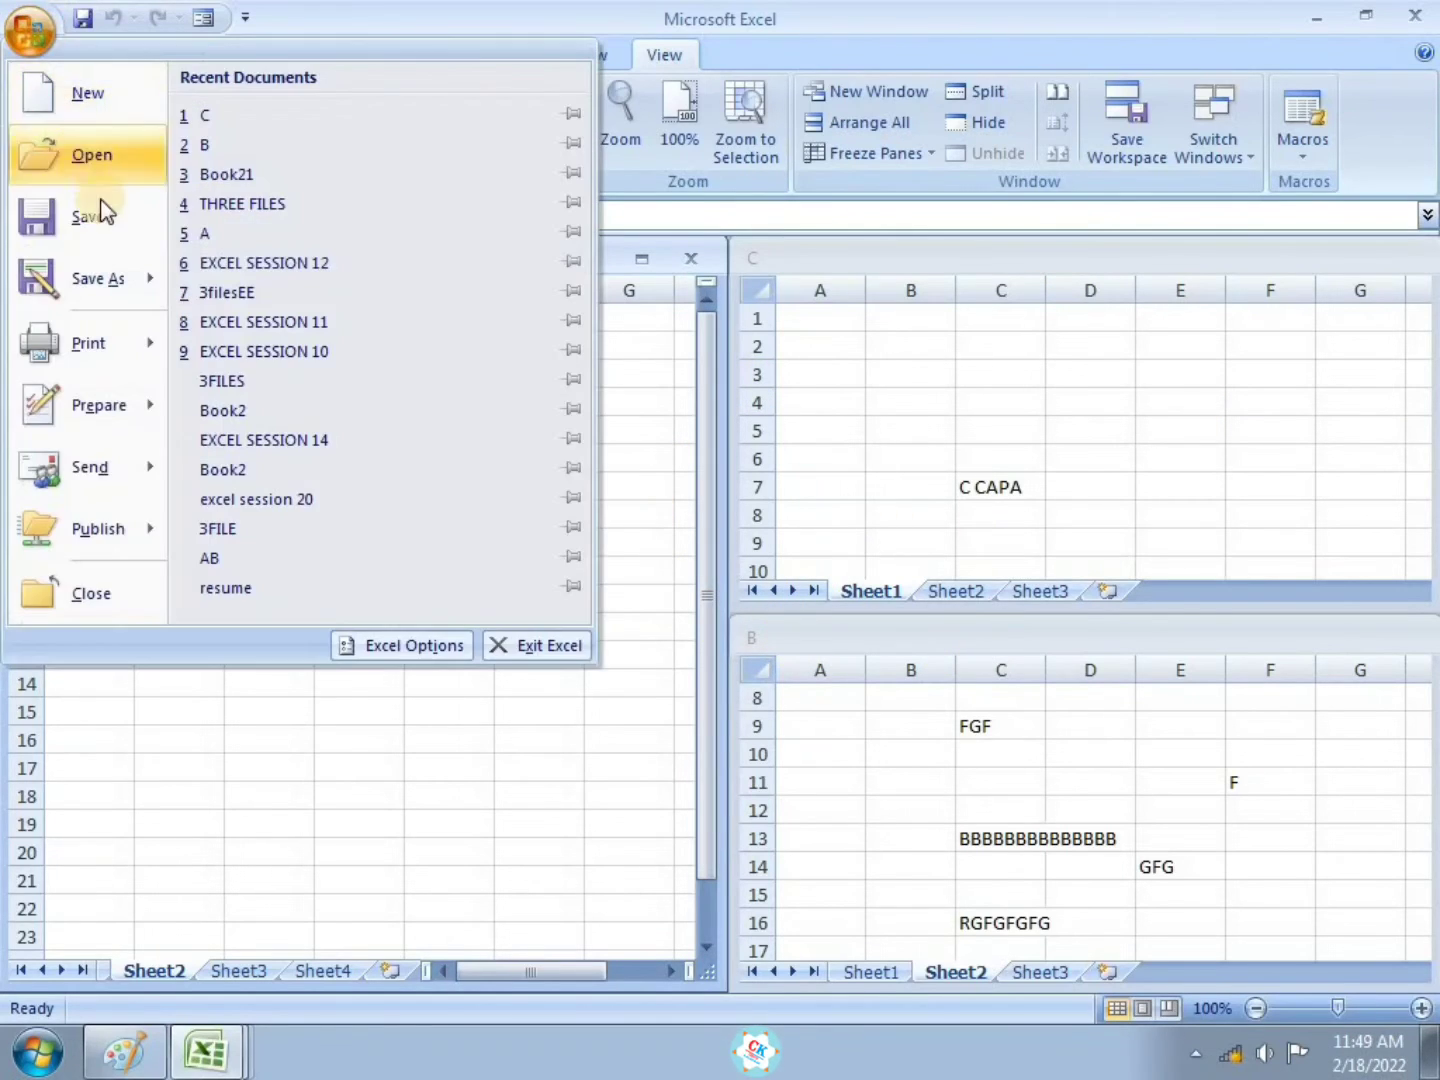
click(662, 450)
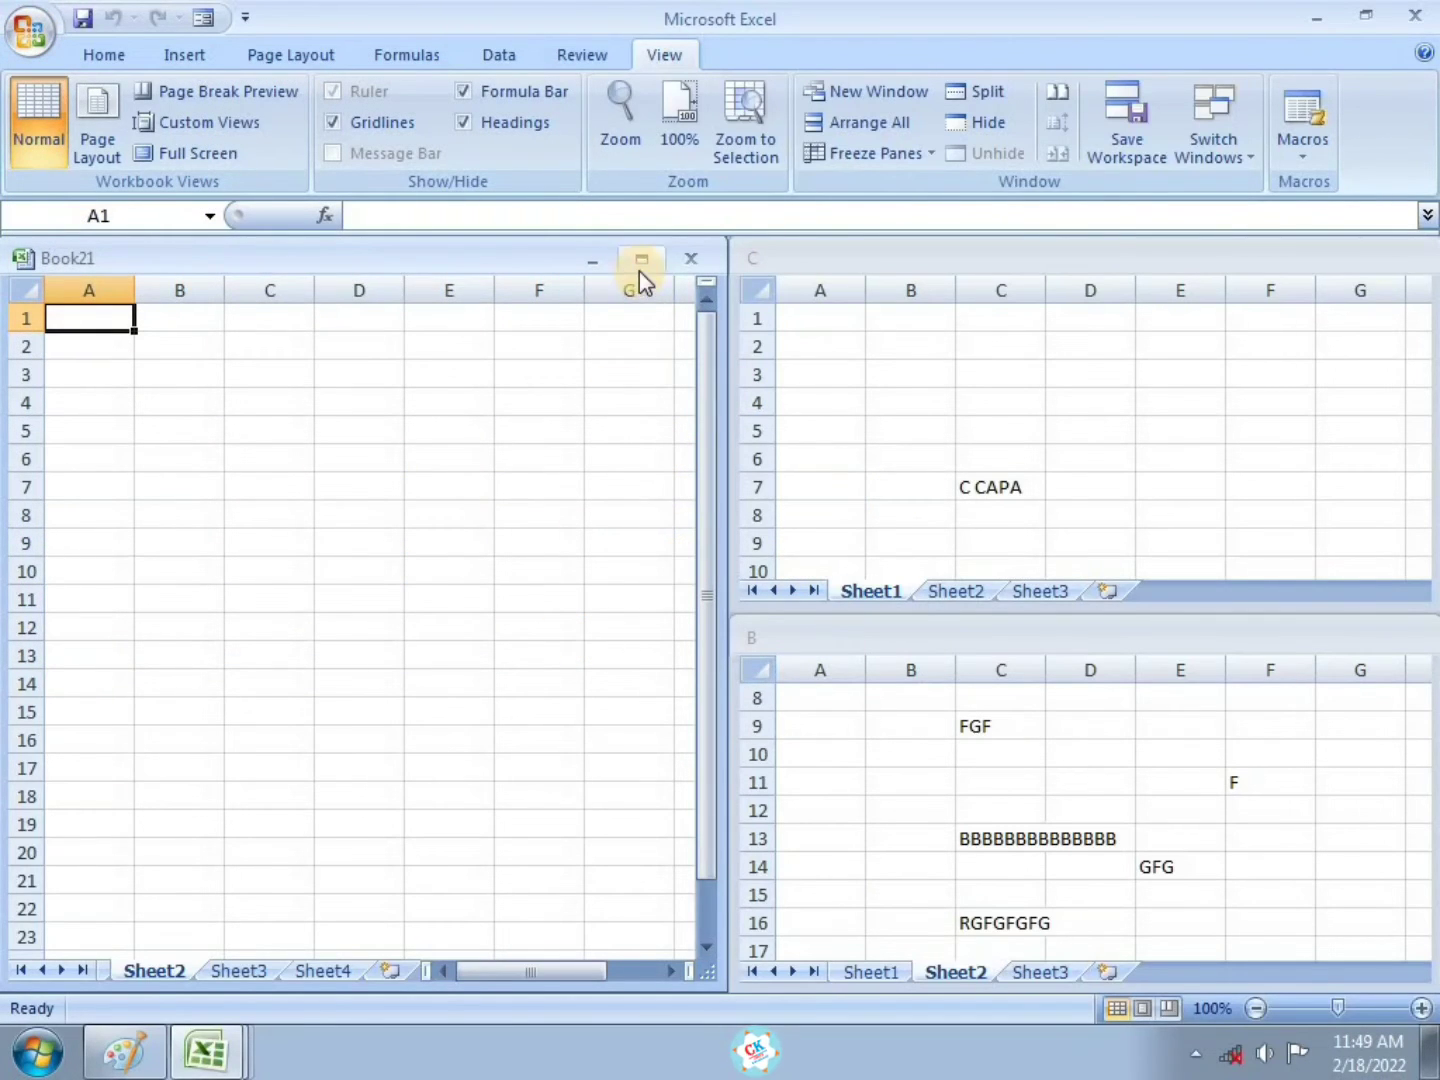
click(1086, 348)
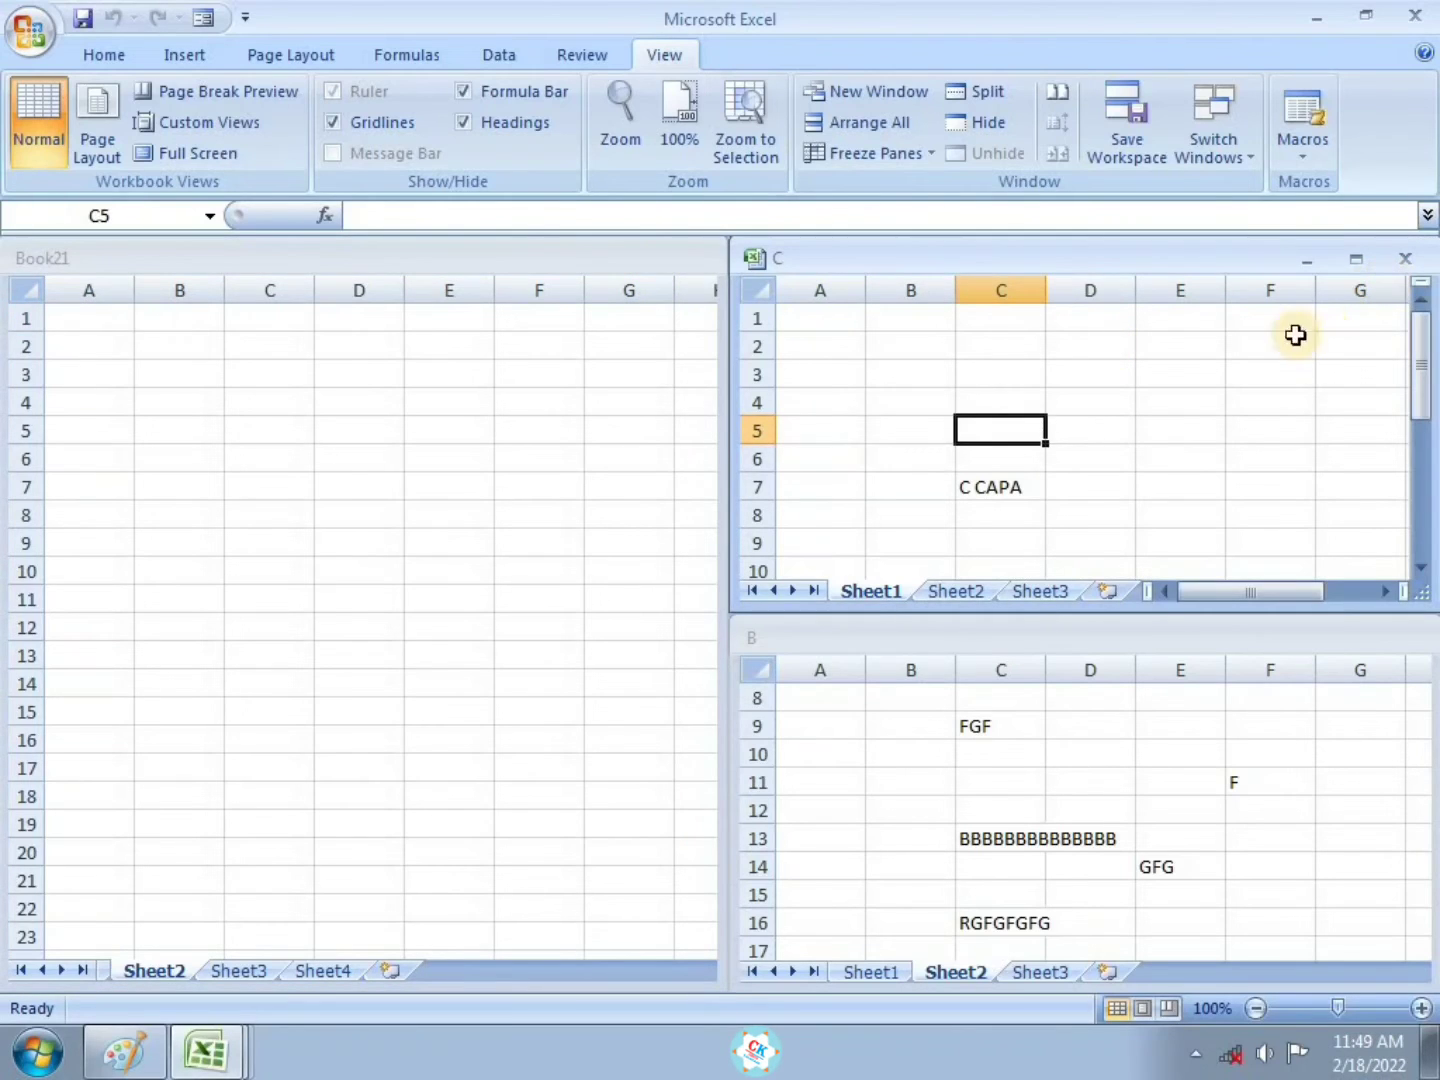
click(285, 553)
mouse_move(157, 1072)
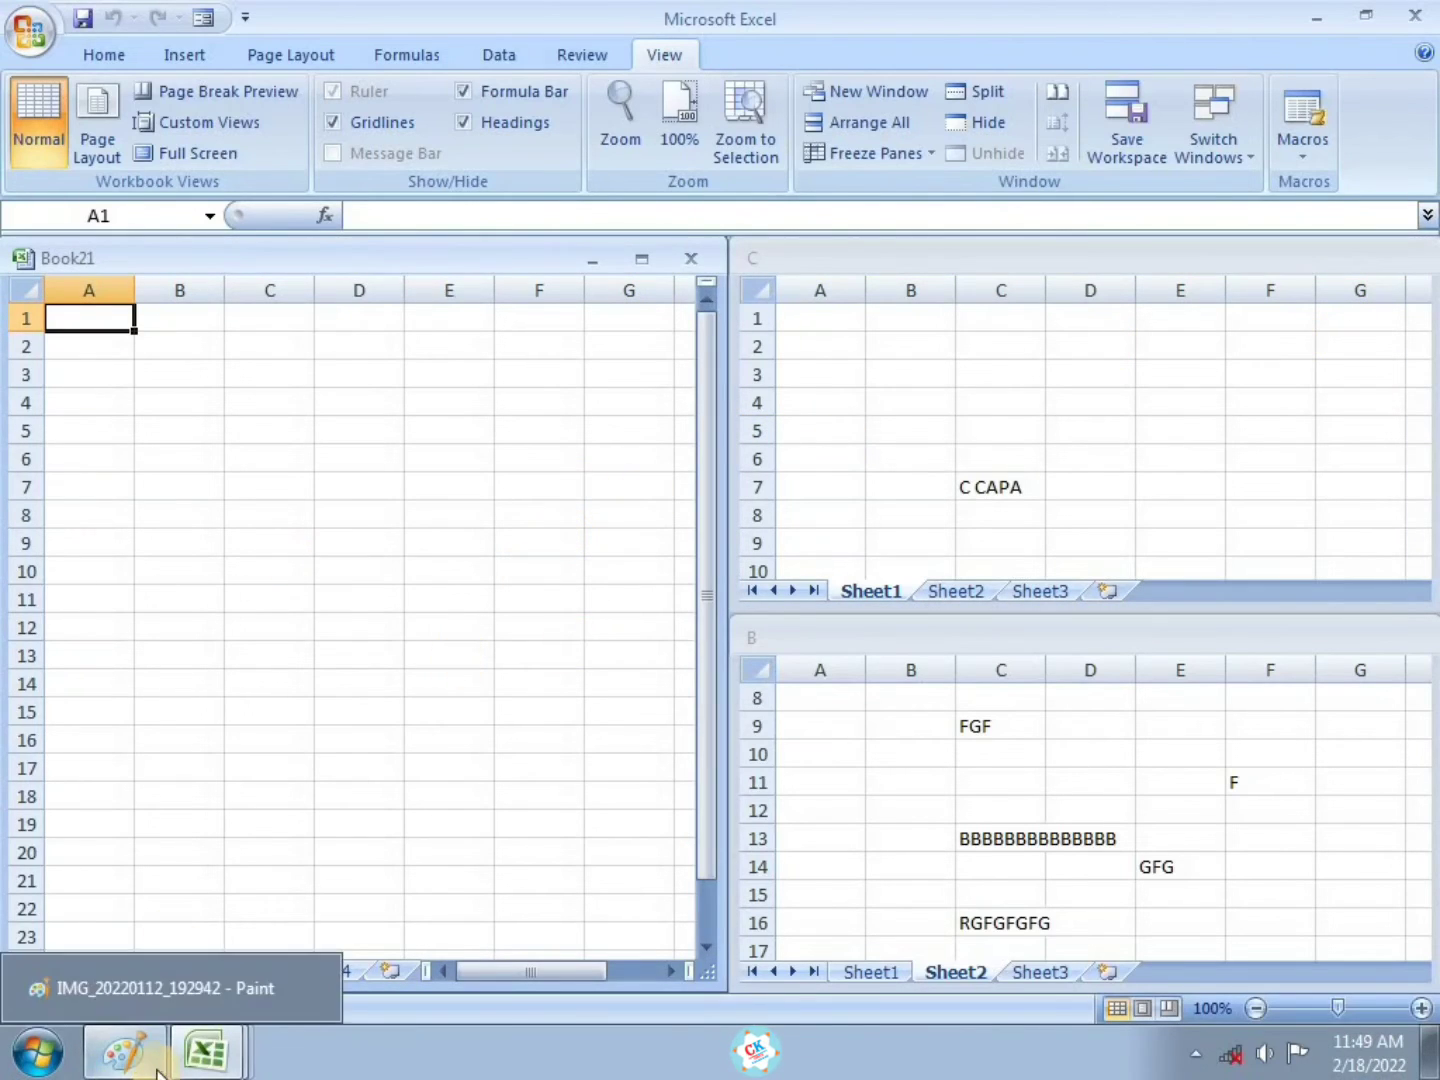
mouse_move(202, 1068)
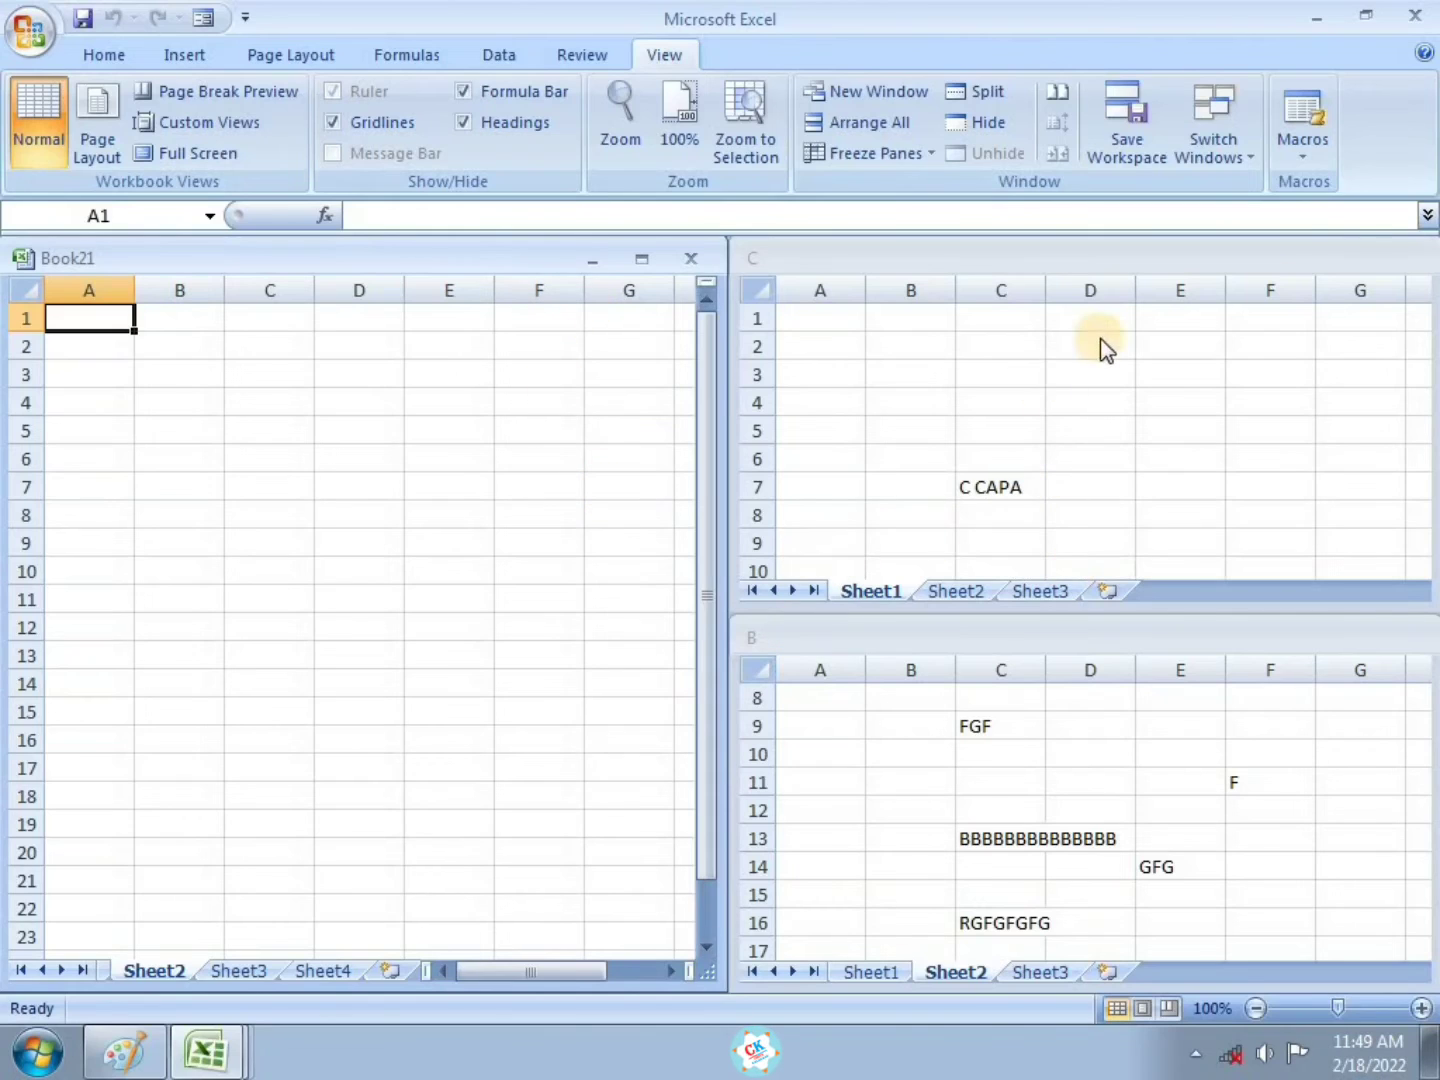
Close workbooks C and B, leaving only Book21 open
click(1001, 431)
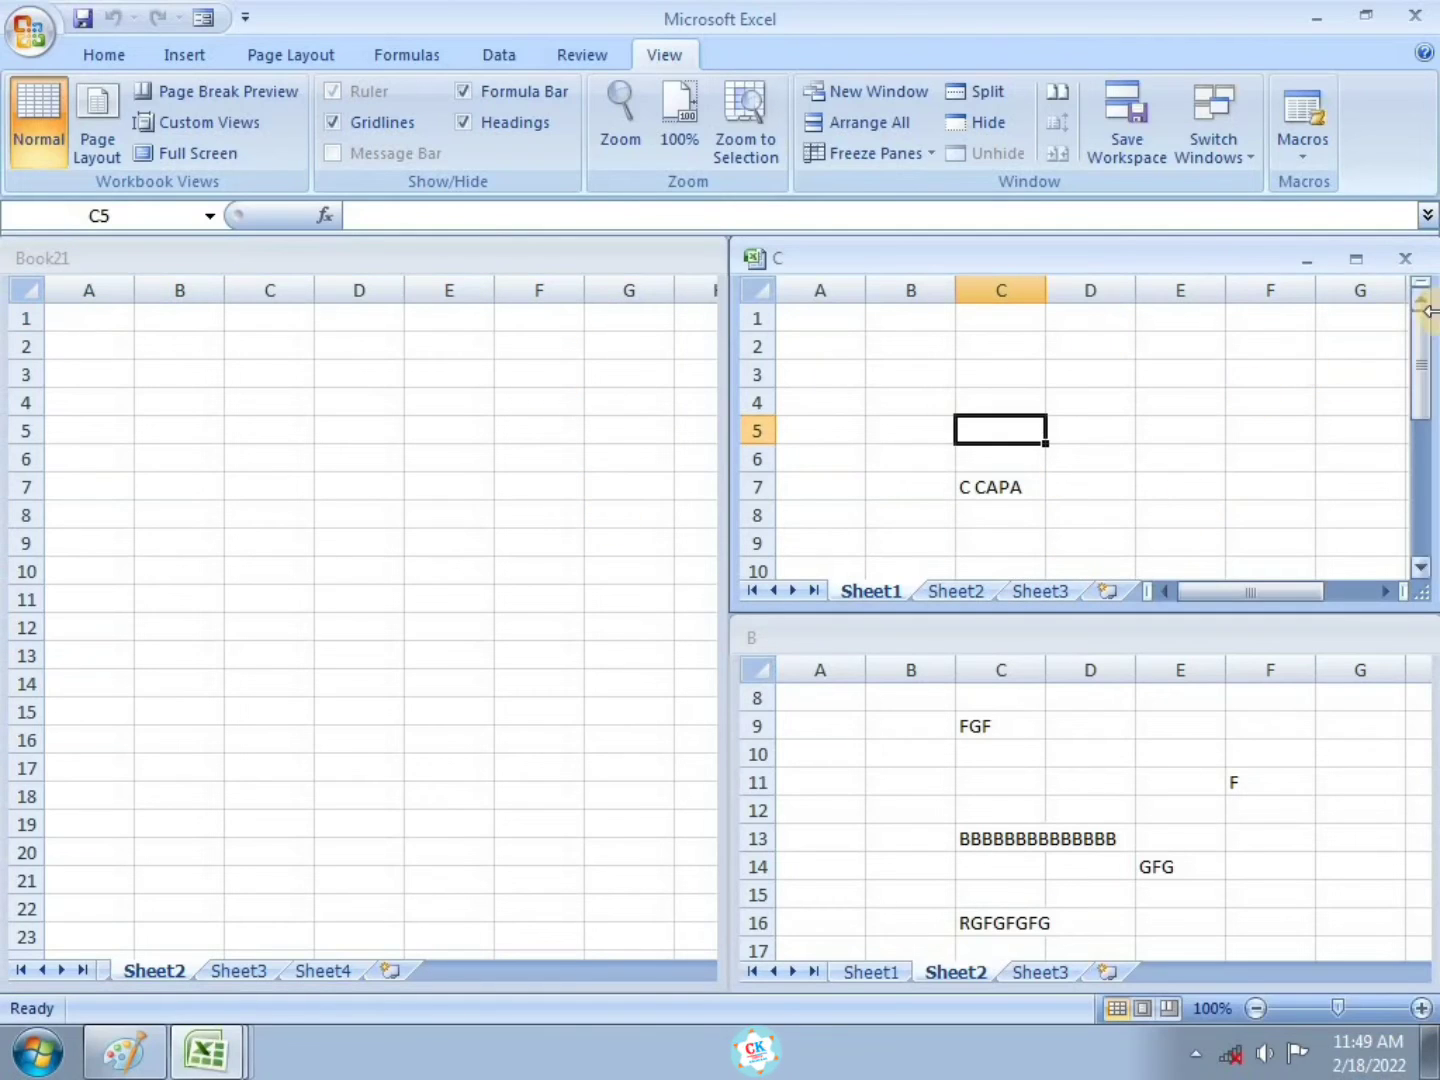
click(1408, 262)
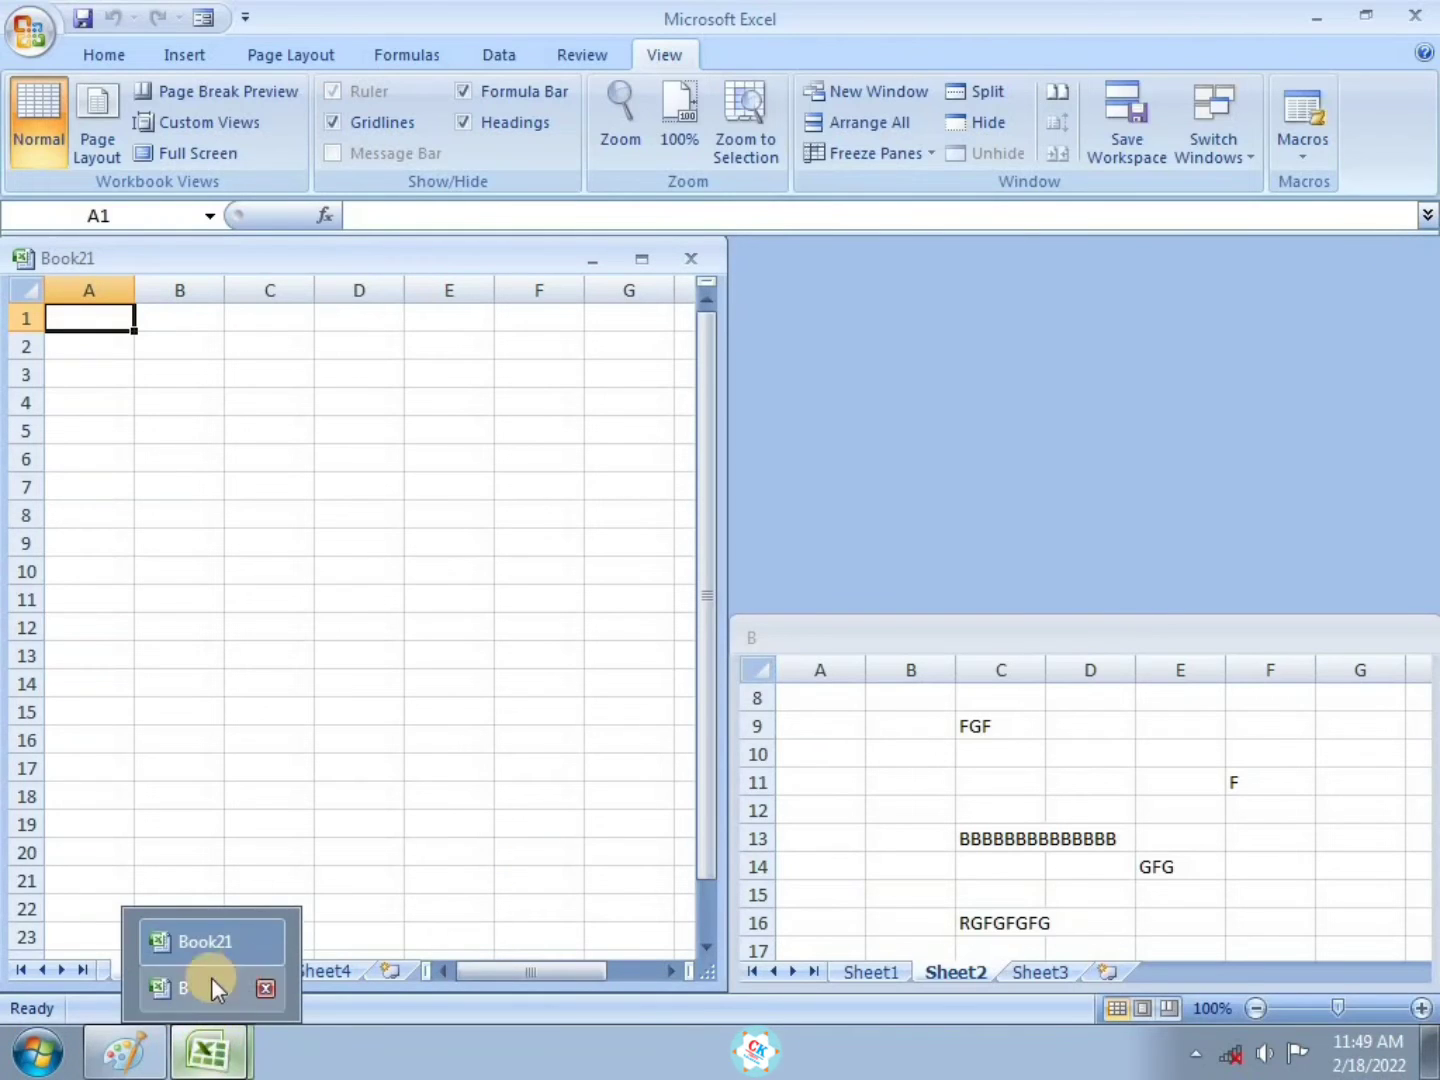
click(911, 623)
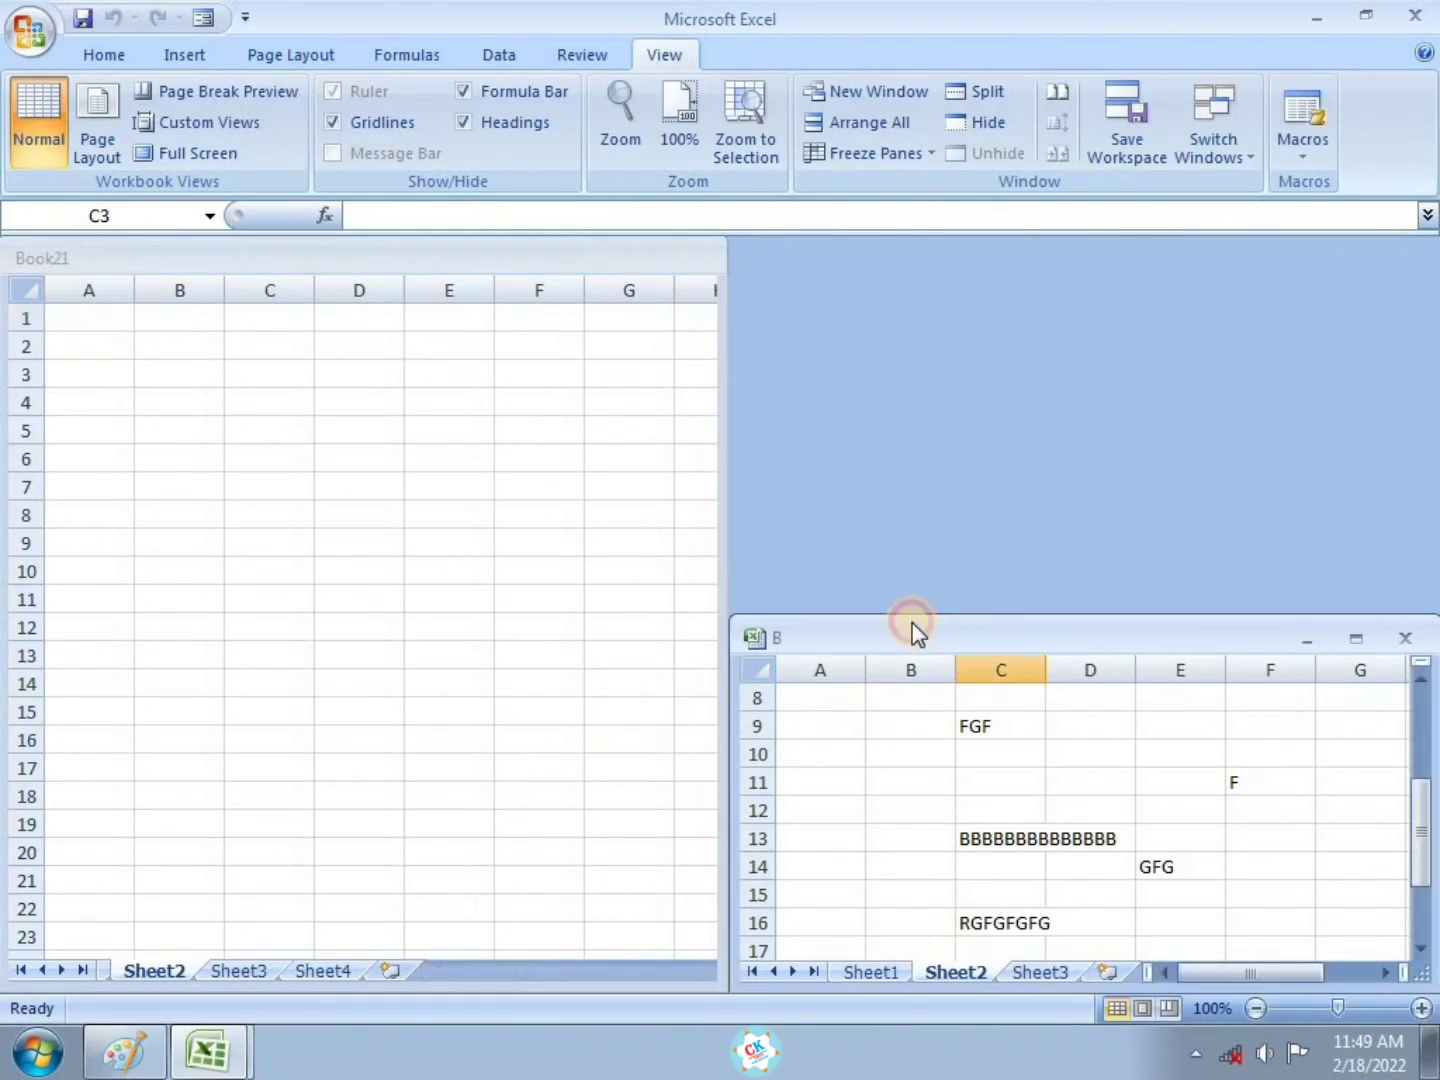
click(1408, 640)
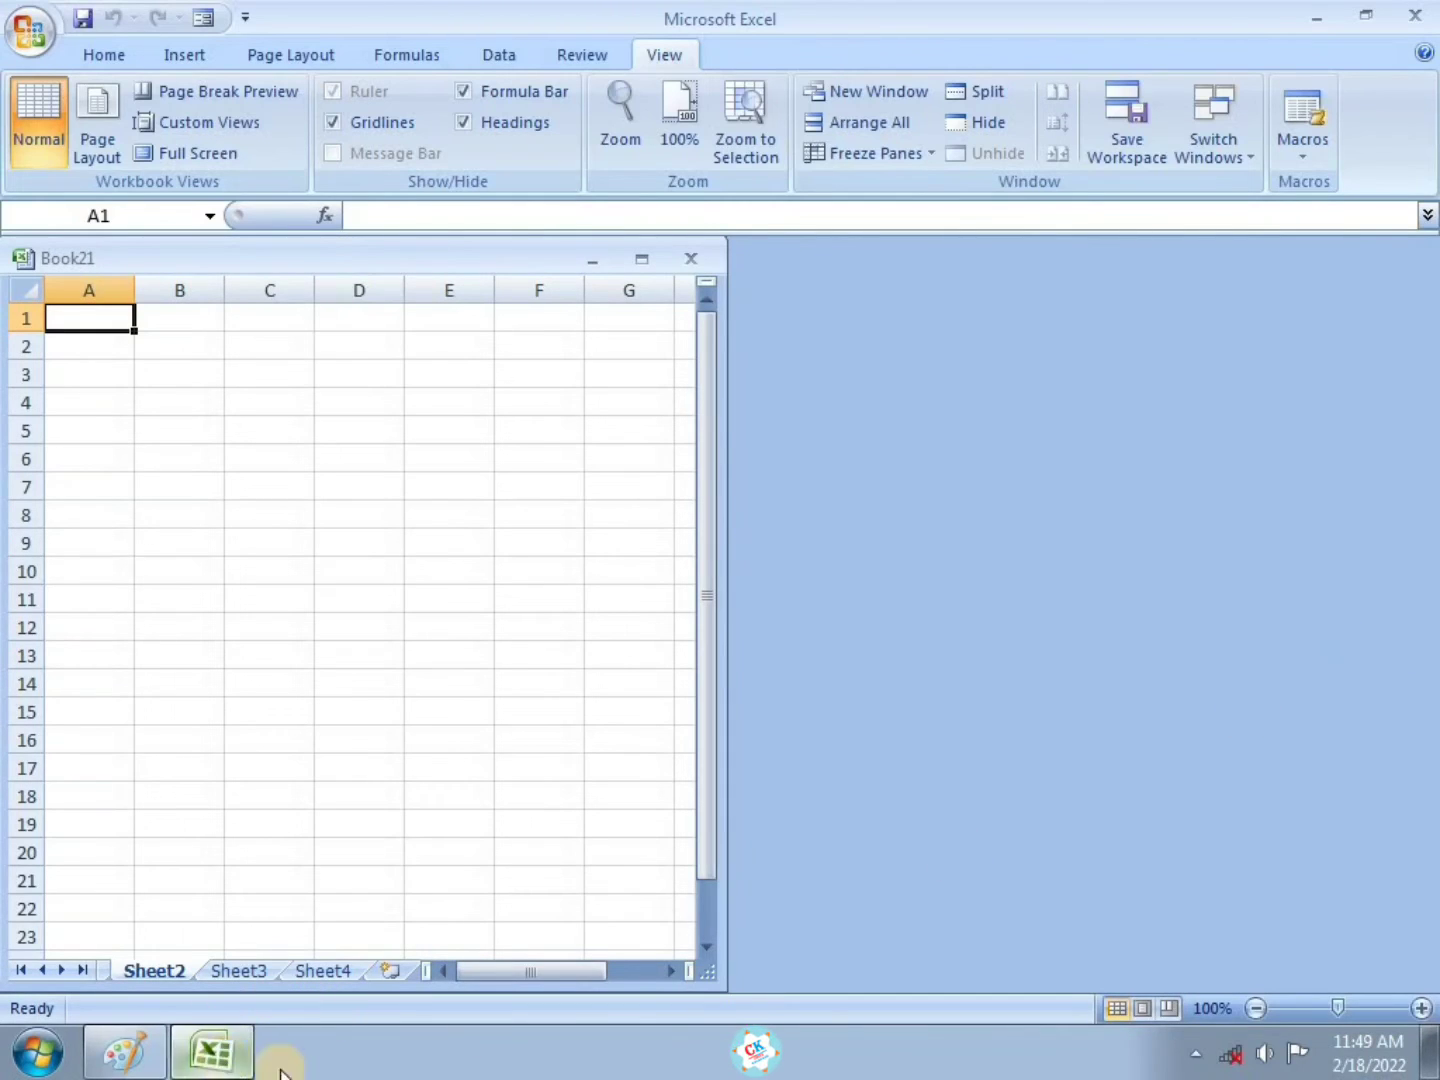
mouse_move(226, 1056)
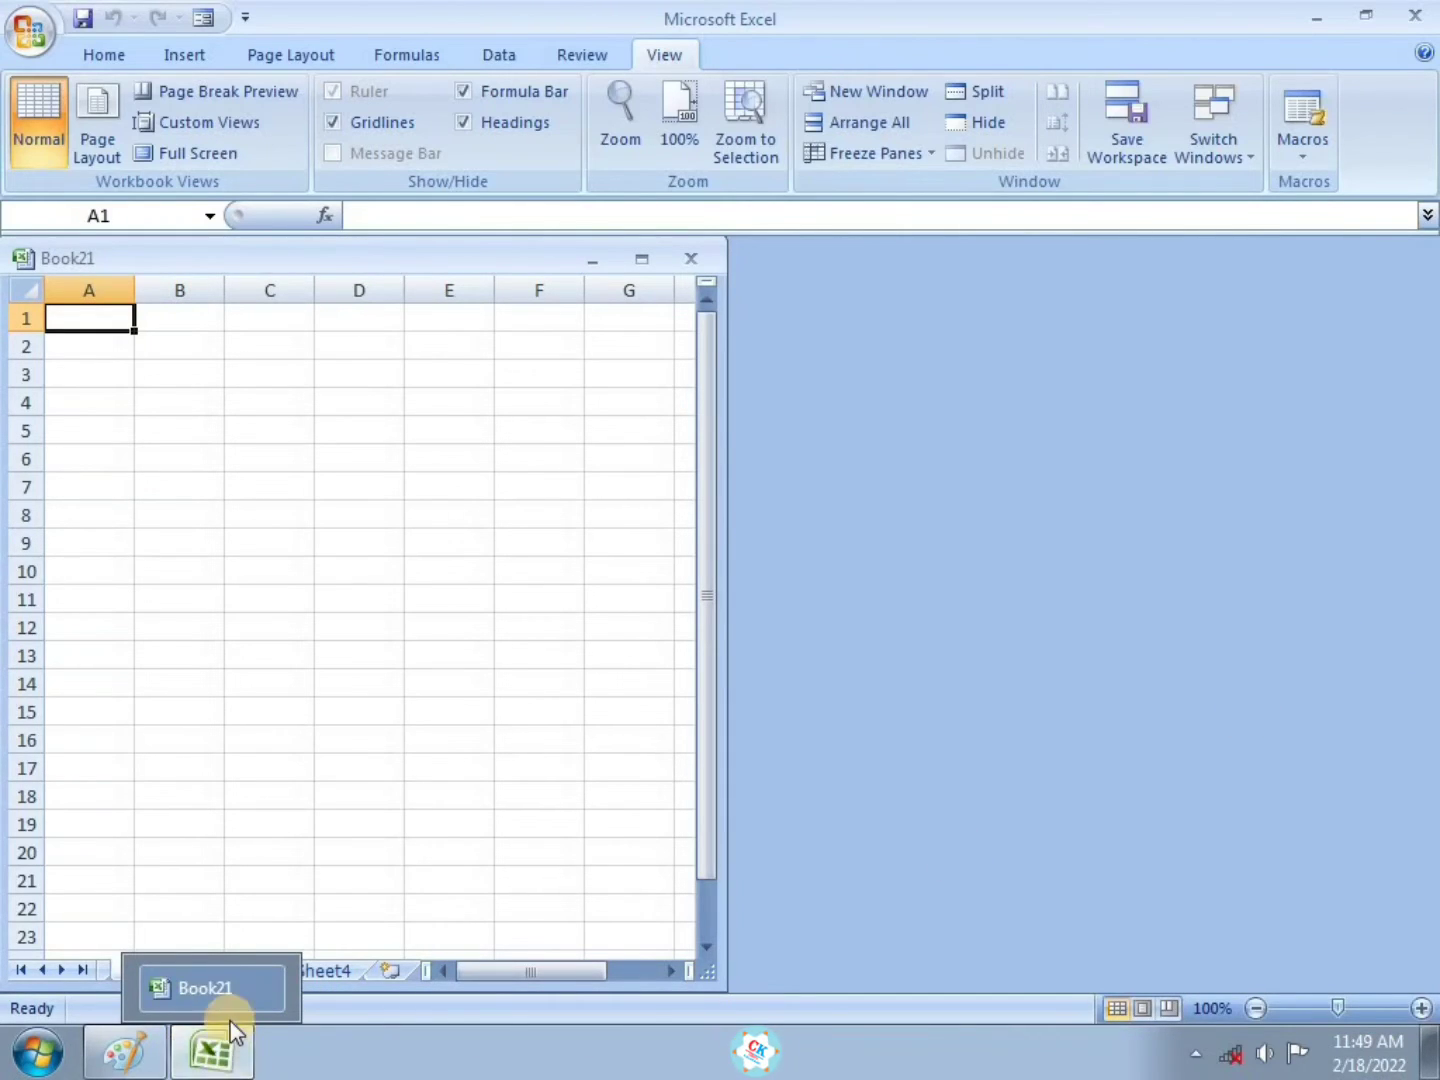
Show Sheet1 of Book21 with the loan sheet and maximize the workbook window
click(160, 971)
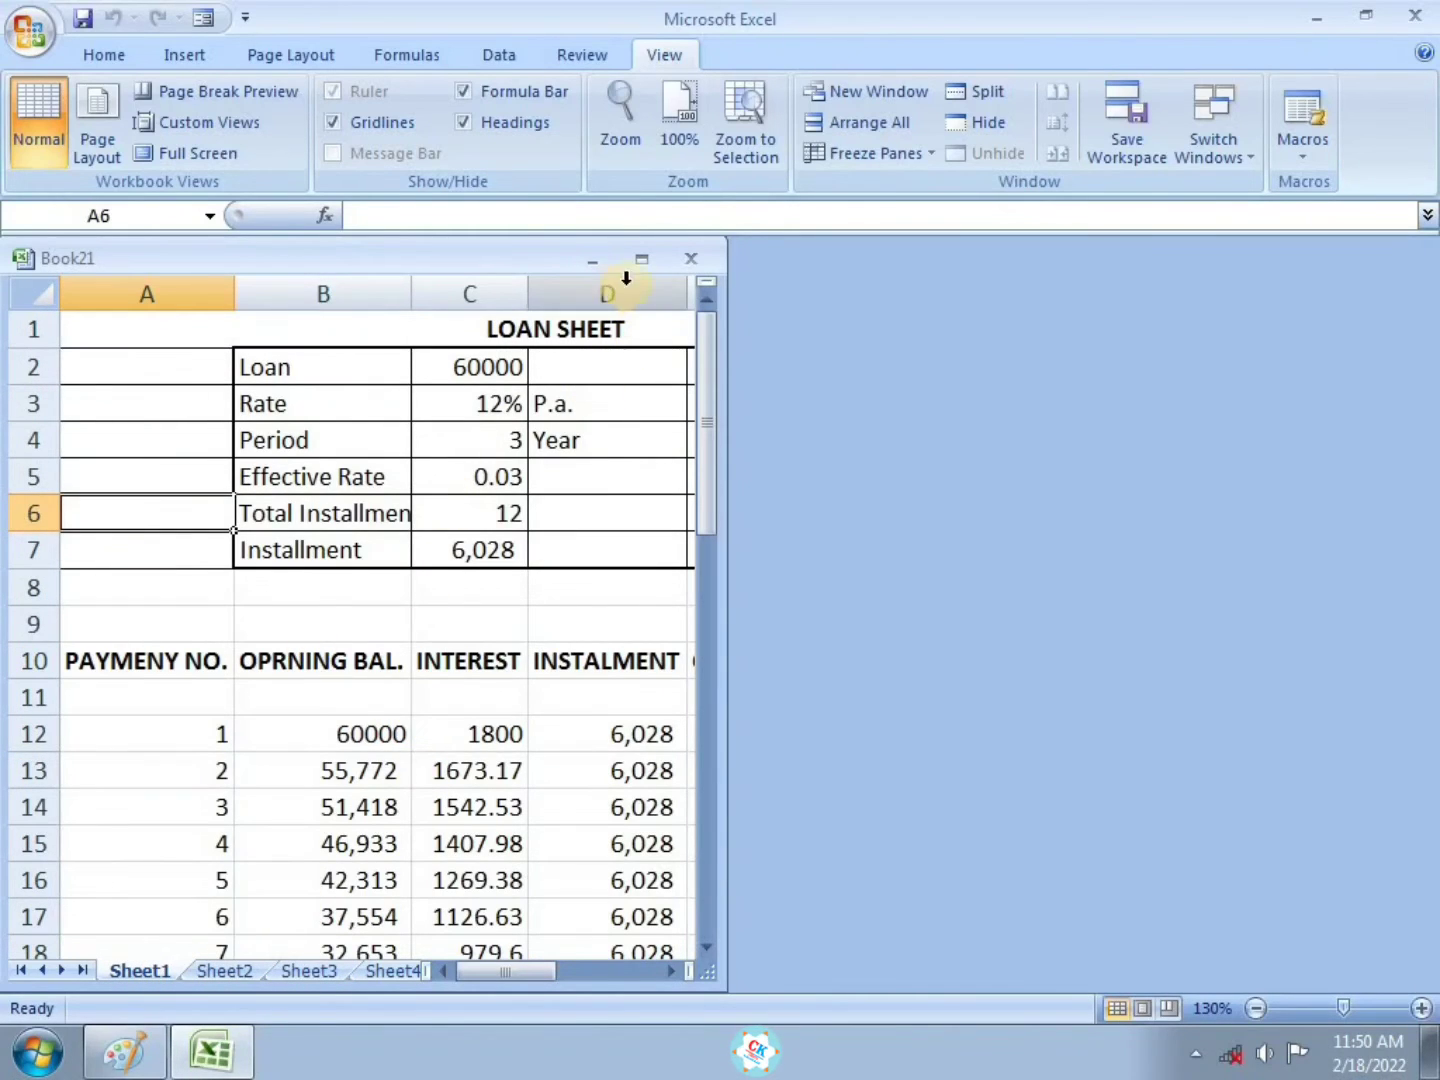
click(645, 258)
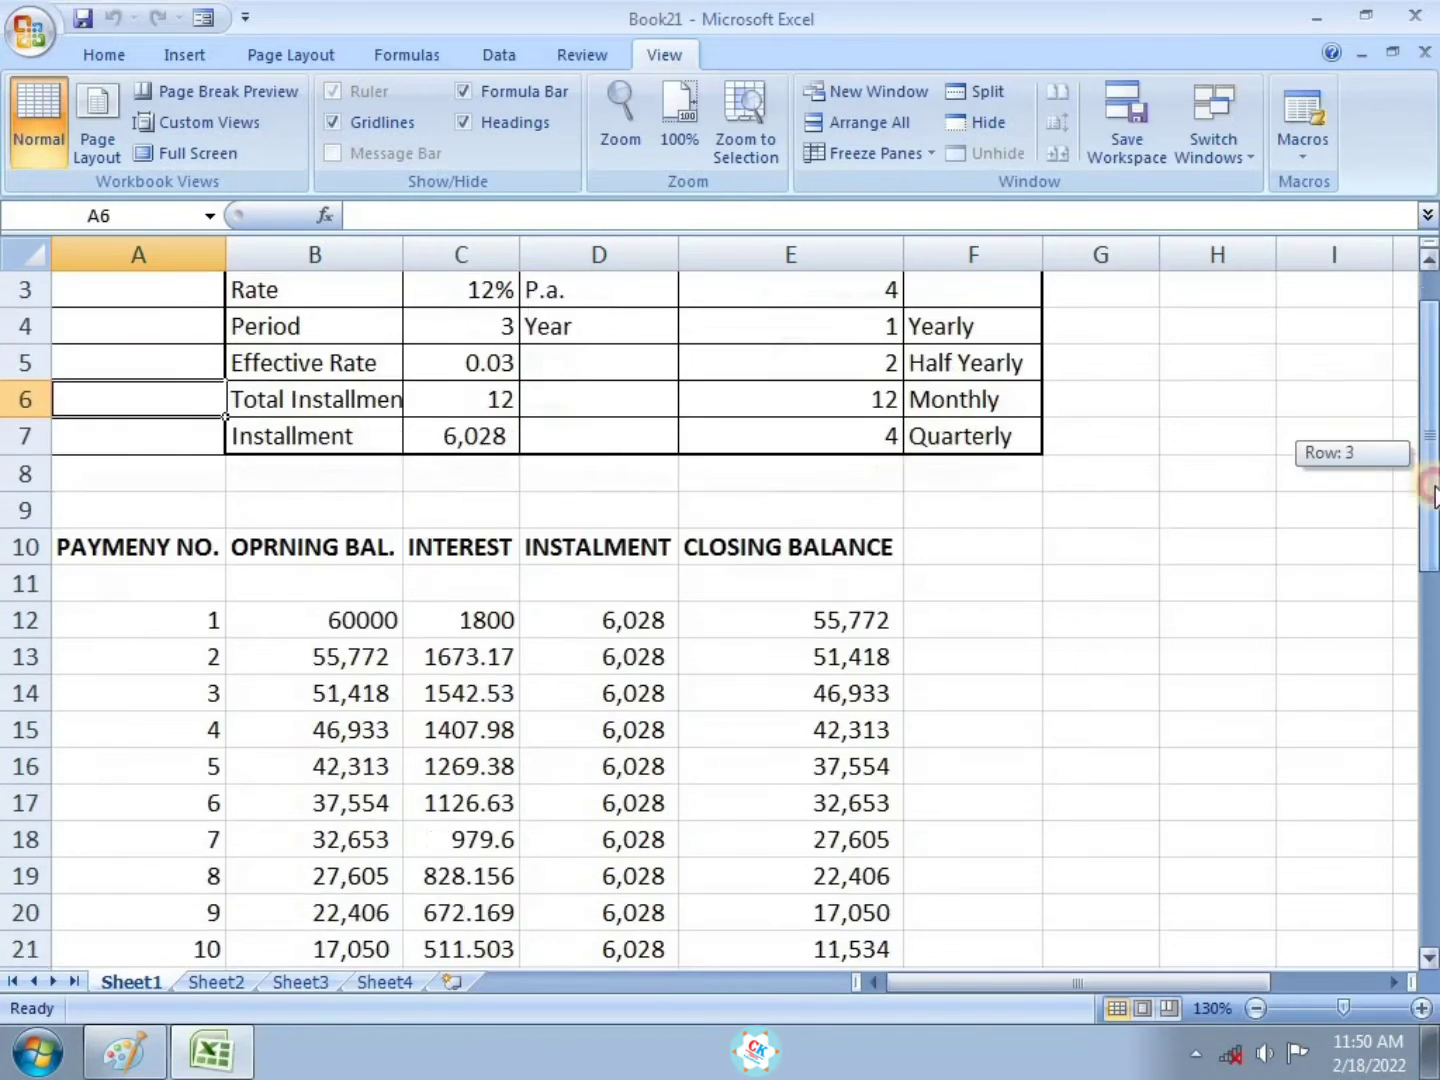
drag(1427, 432, 1430, 420)
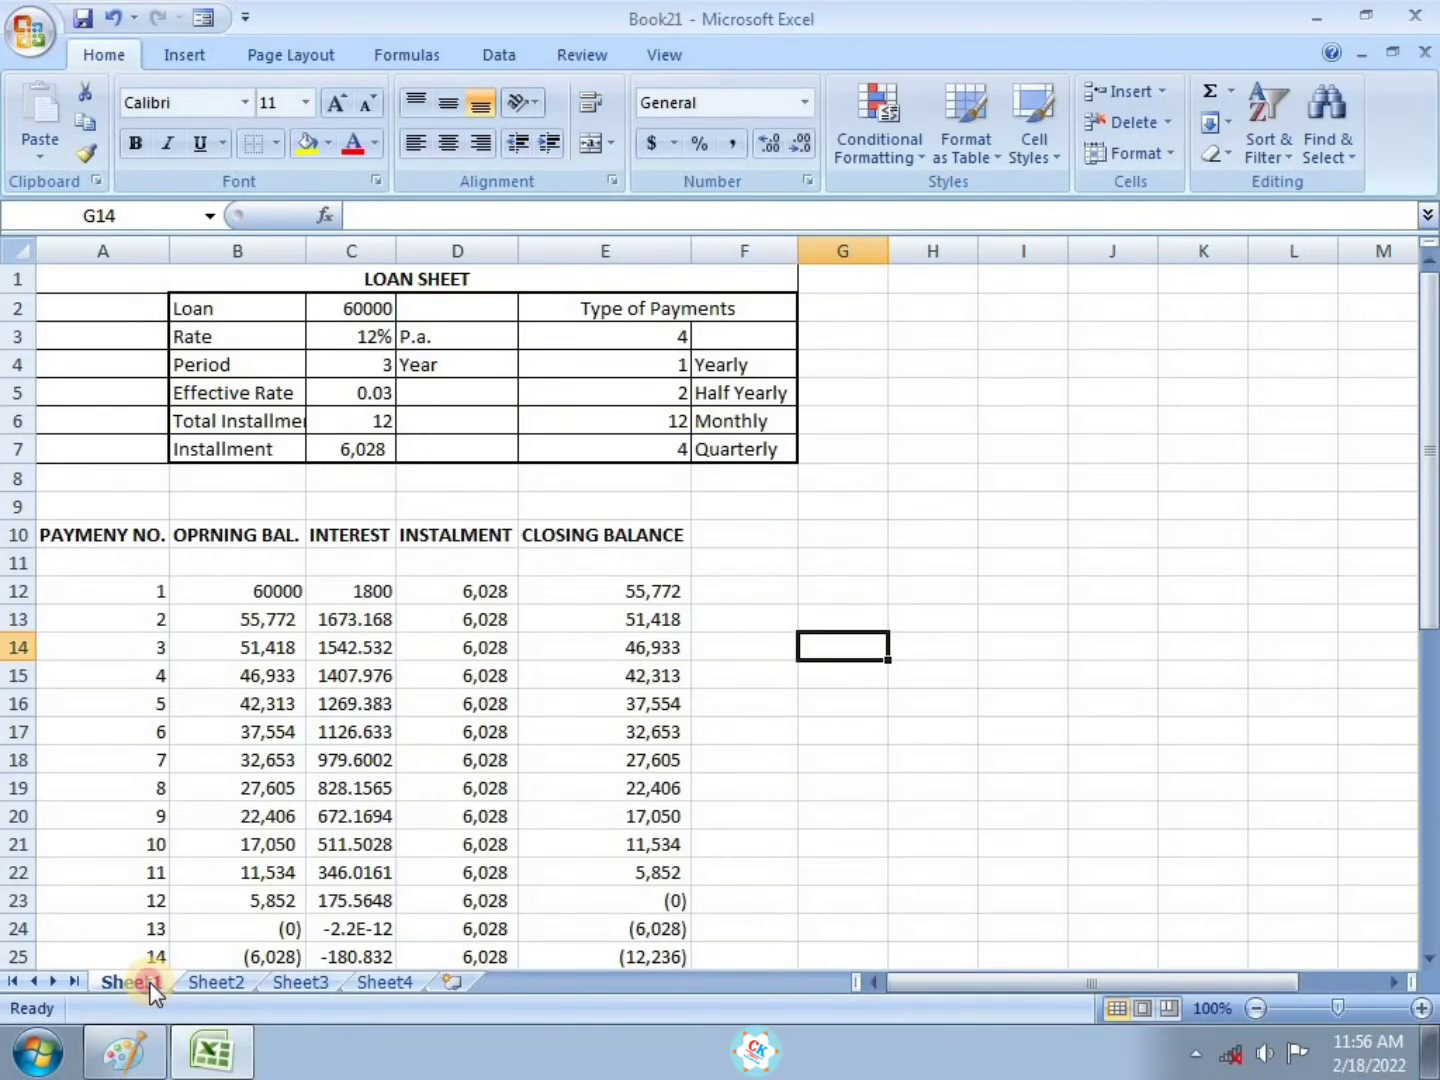
Enter a number made of nineteen 2s in cell C6 of Sheet2
click(233, 982)
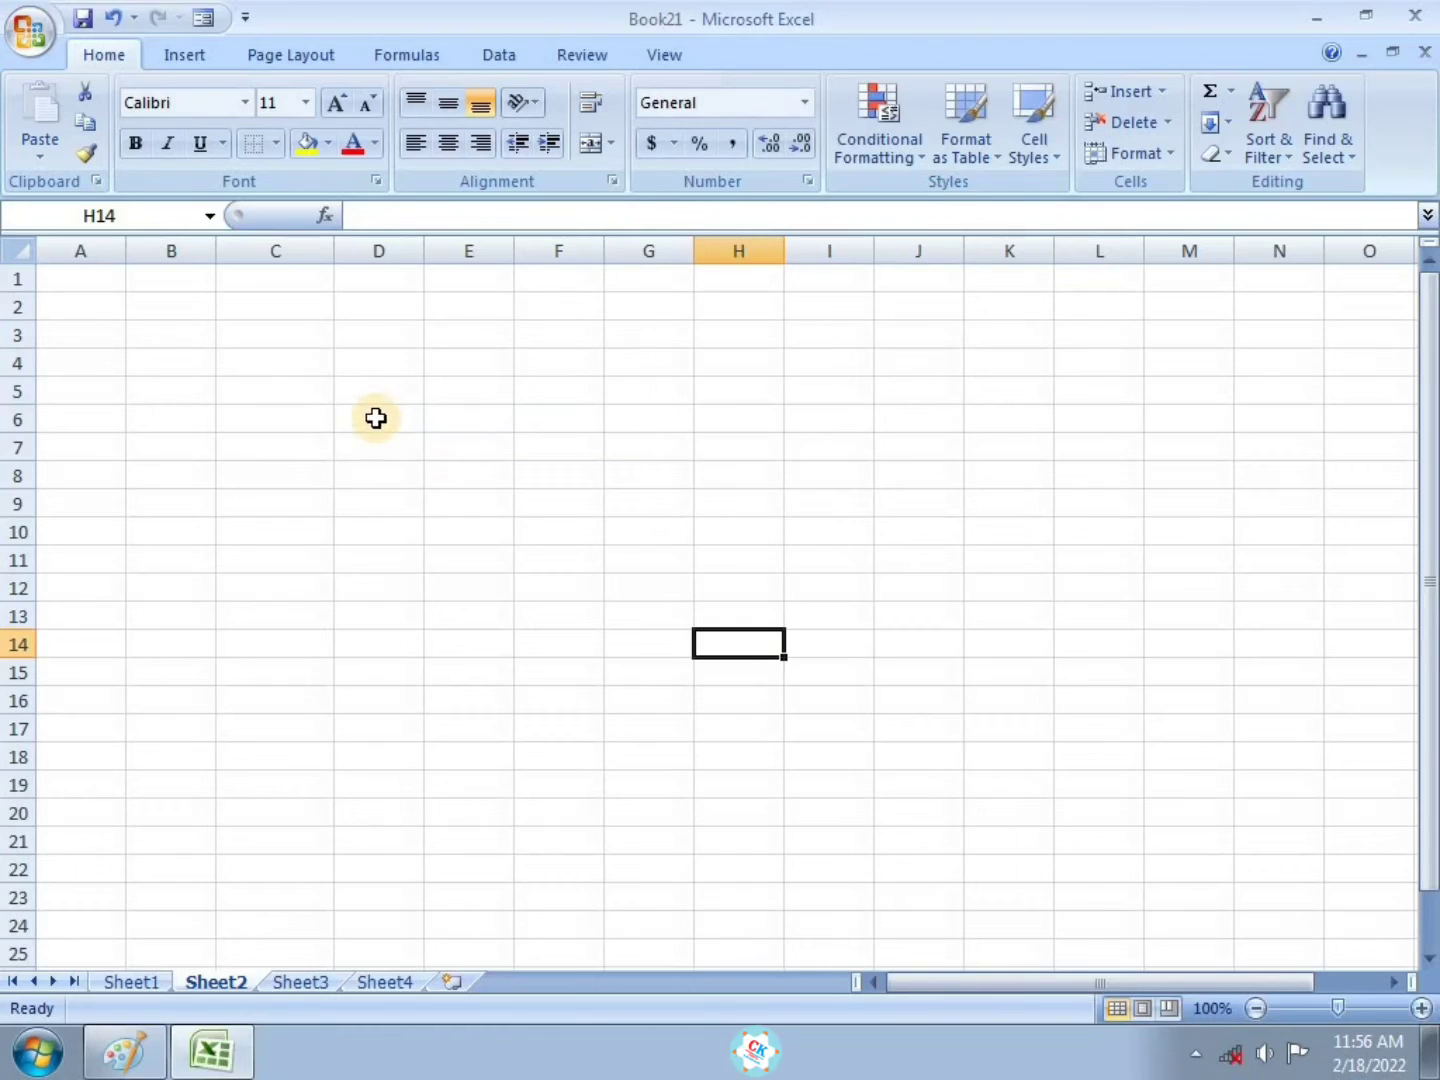
click(304, 417)
text(2)
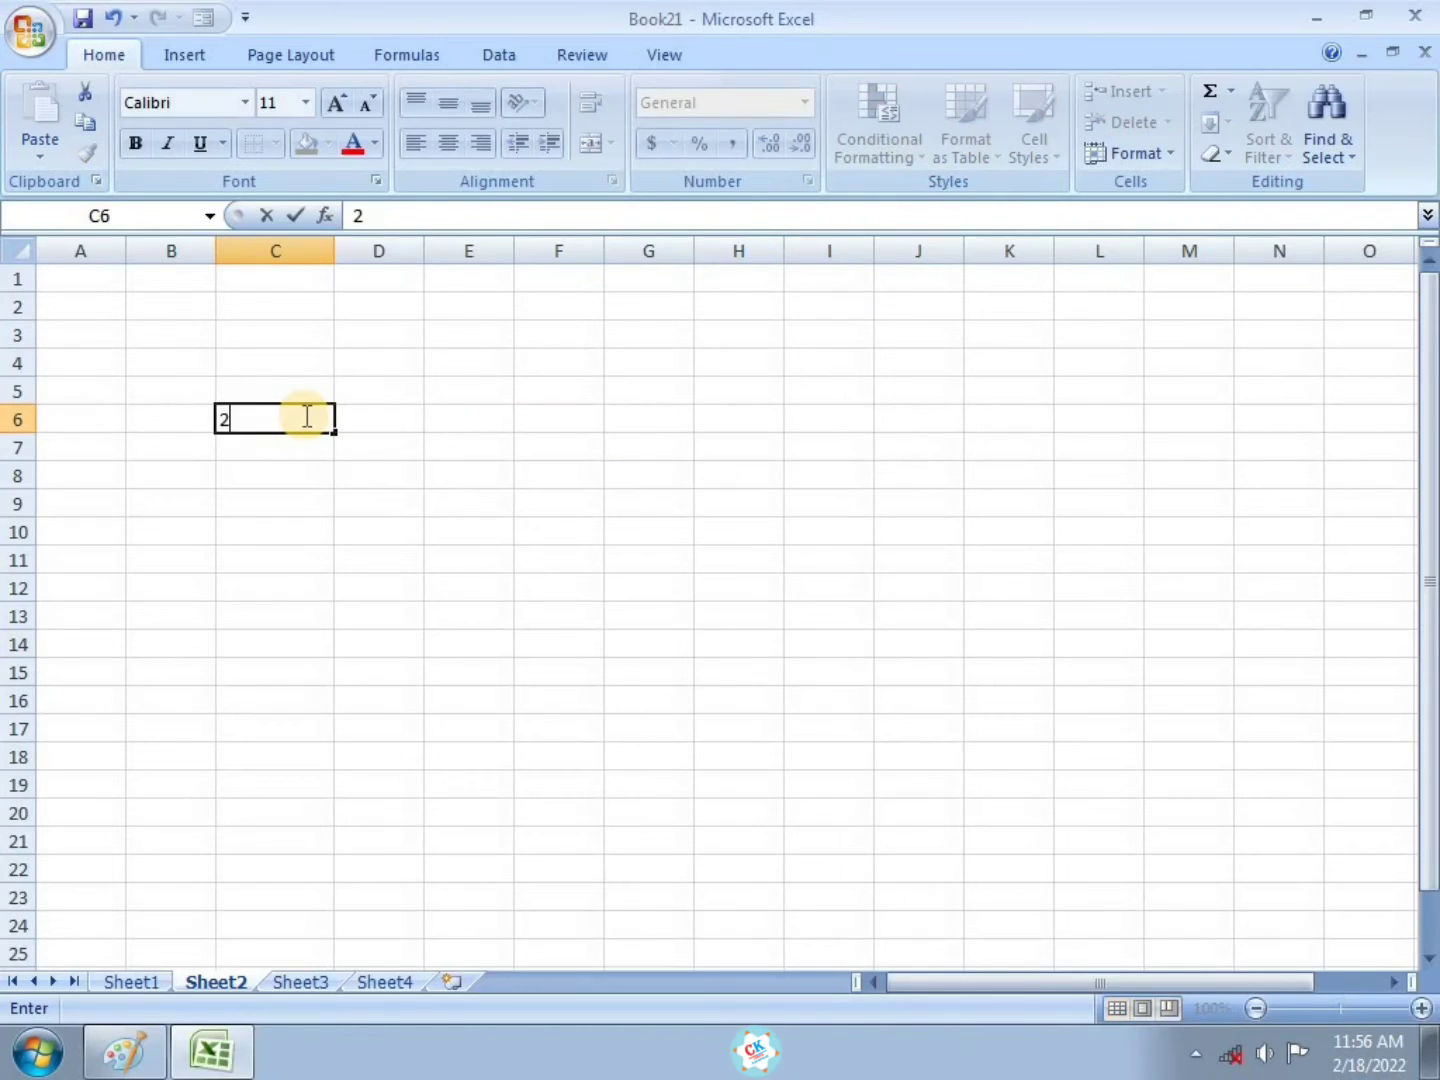
text(222222222222222222)
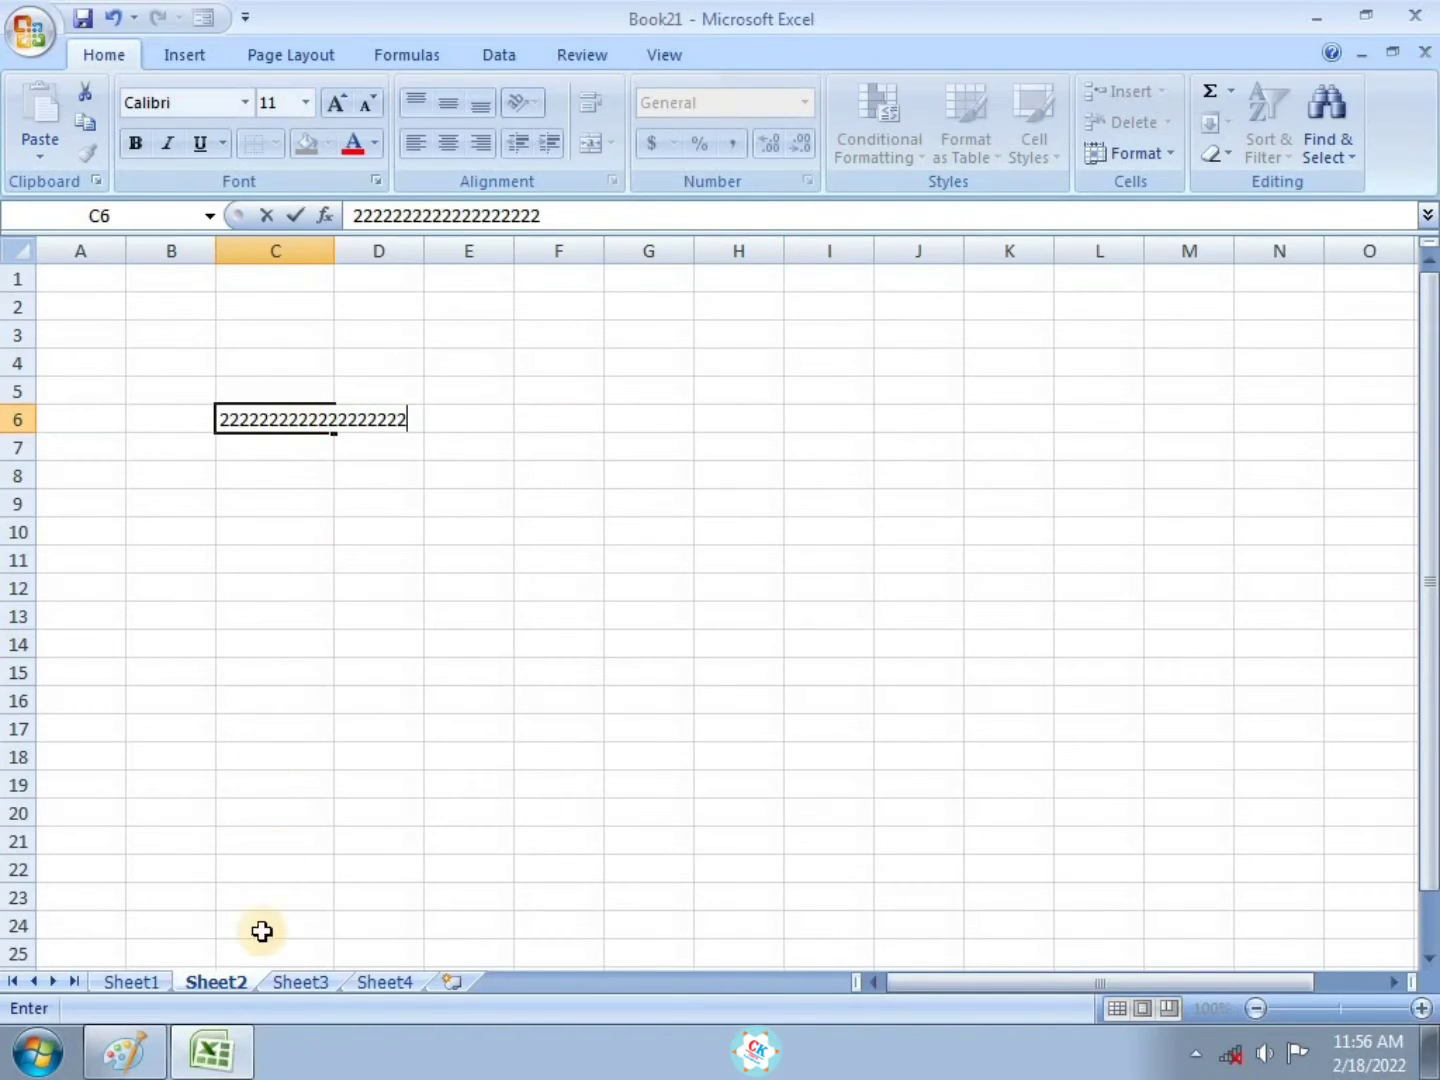
Enter a number made of twenty-one 3s in cell B27 of Sheet3
click(300, 982)
click(237, 417)
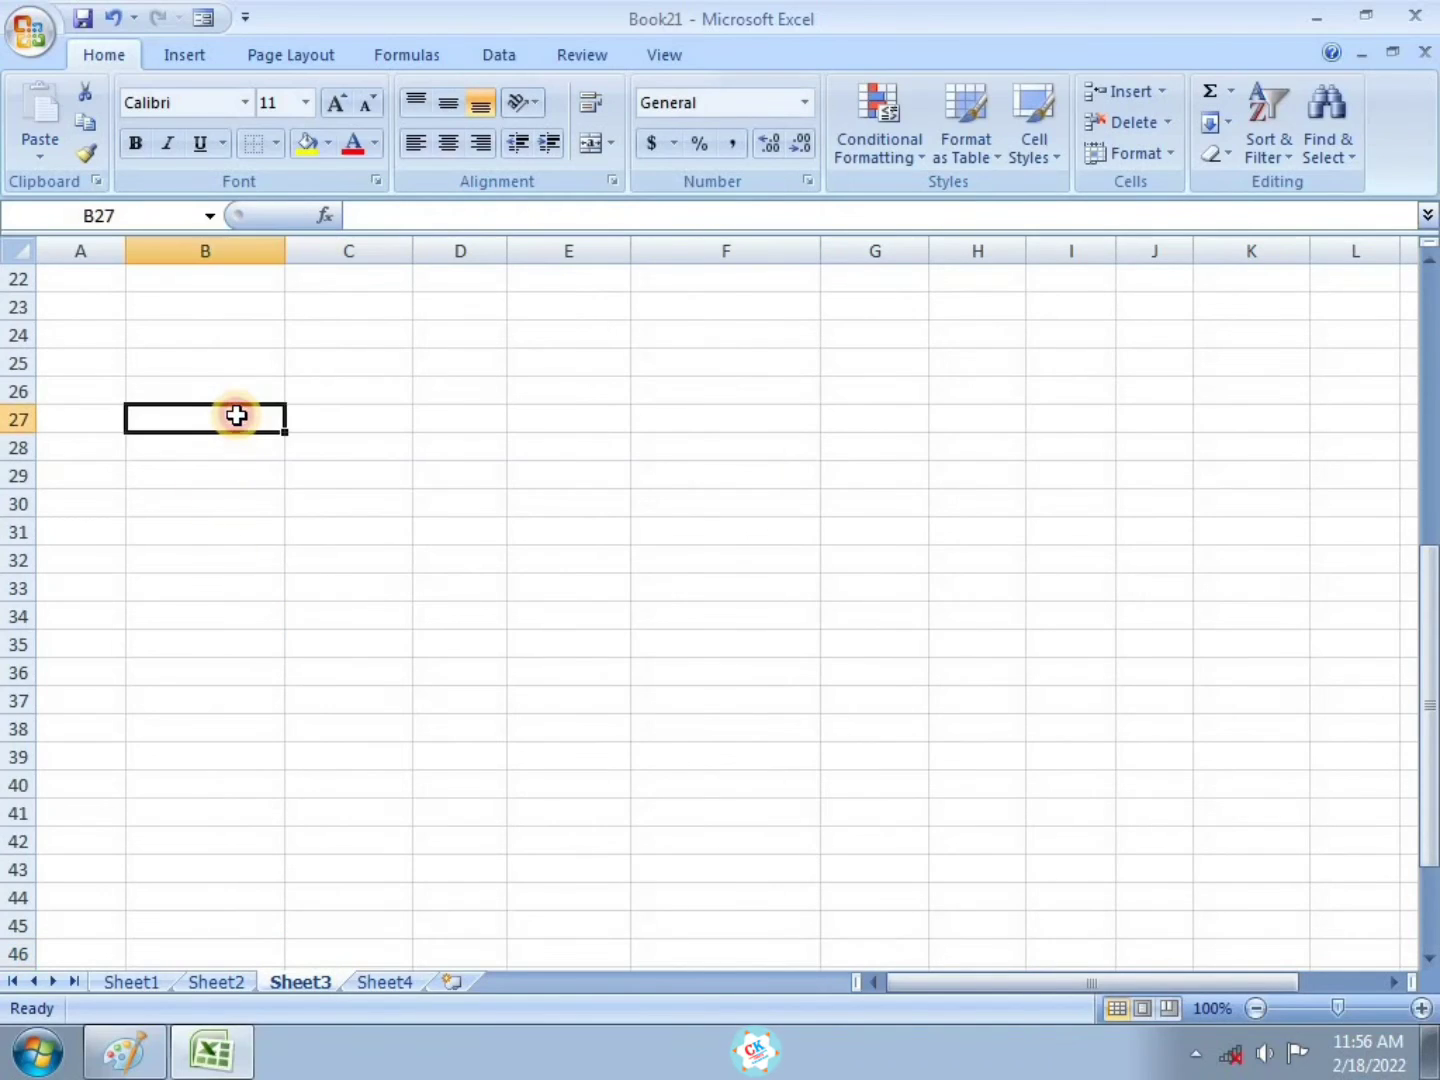
text(33333333333333333333)
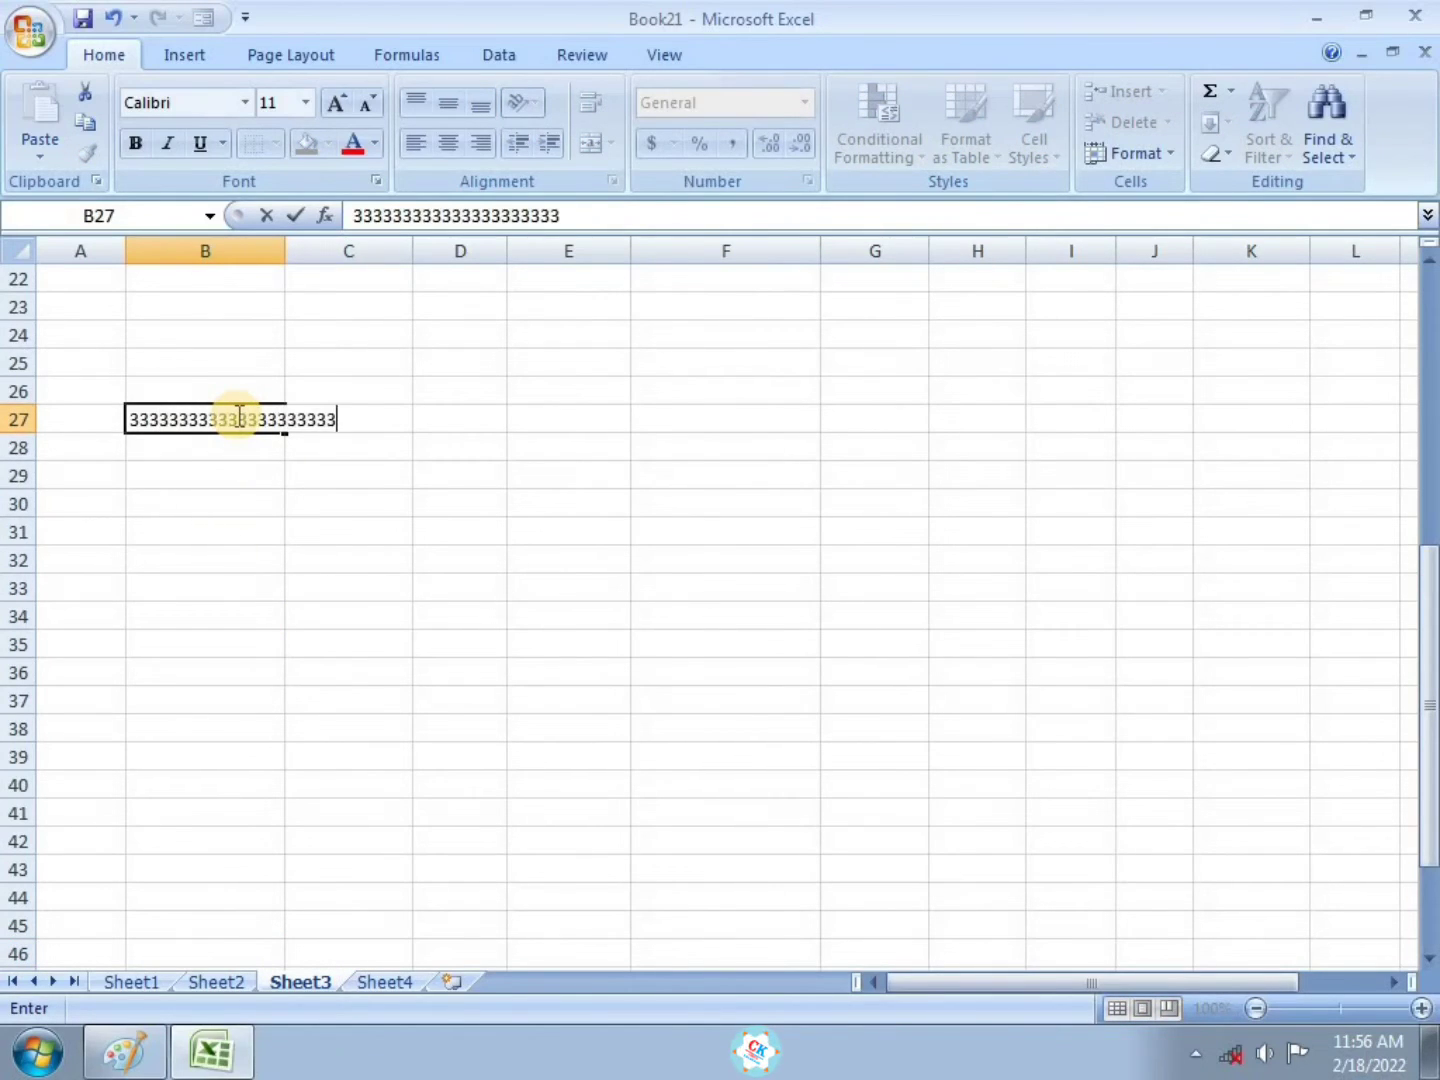
Enter a number made of twenty-nine 4s in cell B7 of Sheet4
click(388, 985)
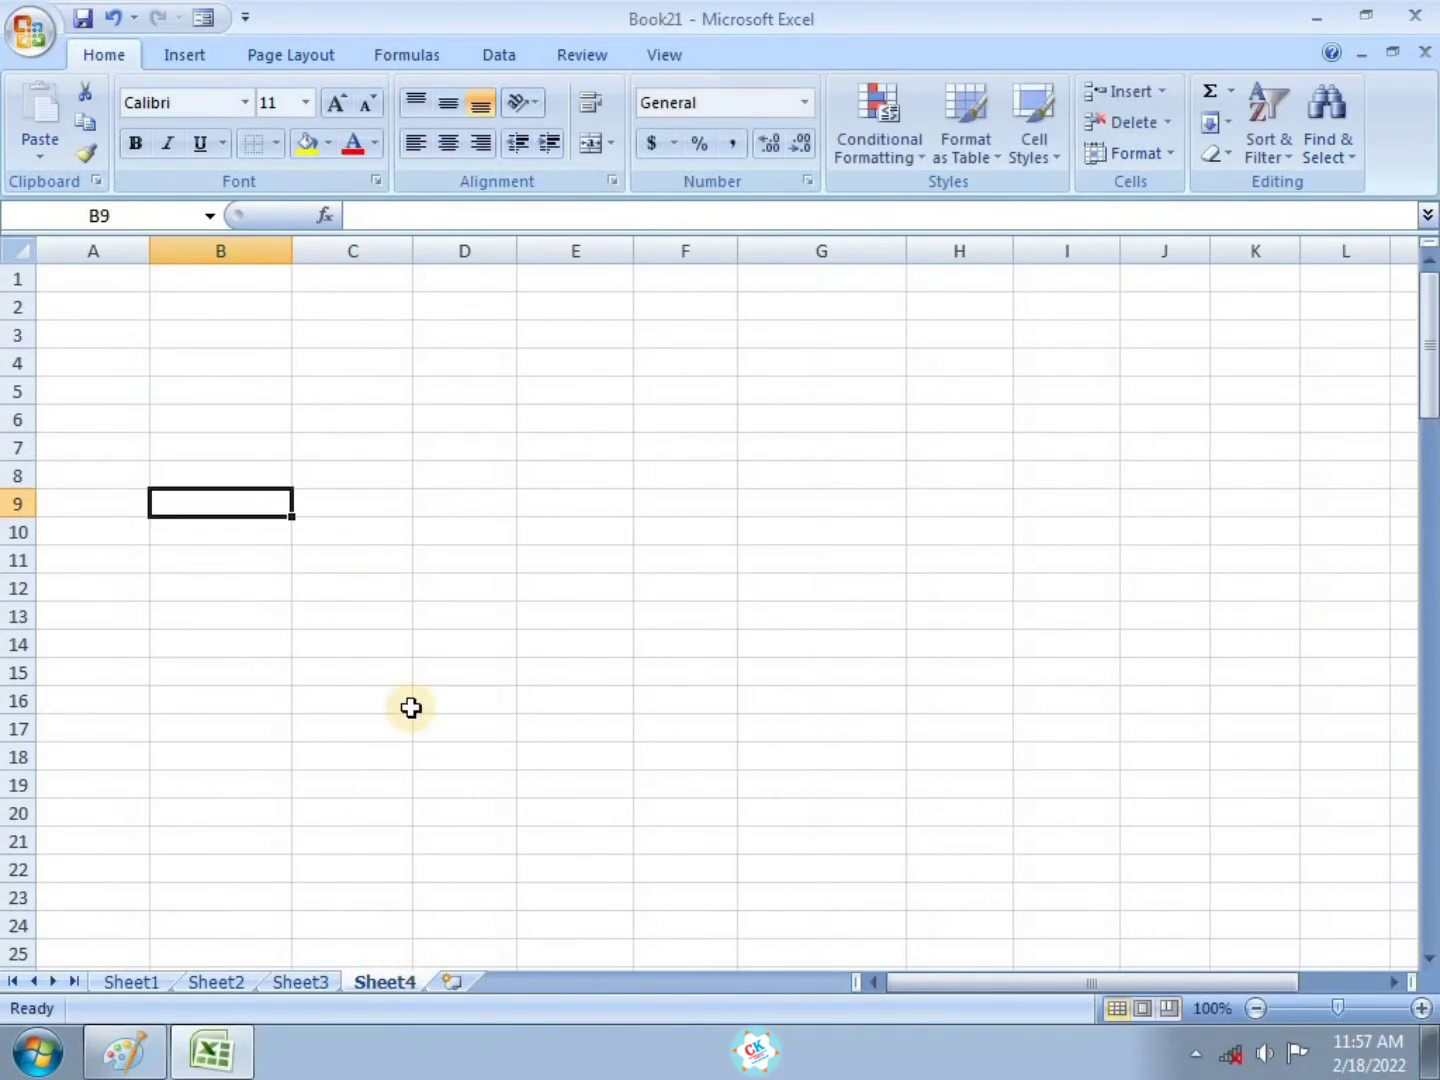
click(236, 440)
text(44444444444444444444444444444)
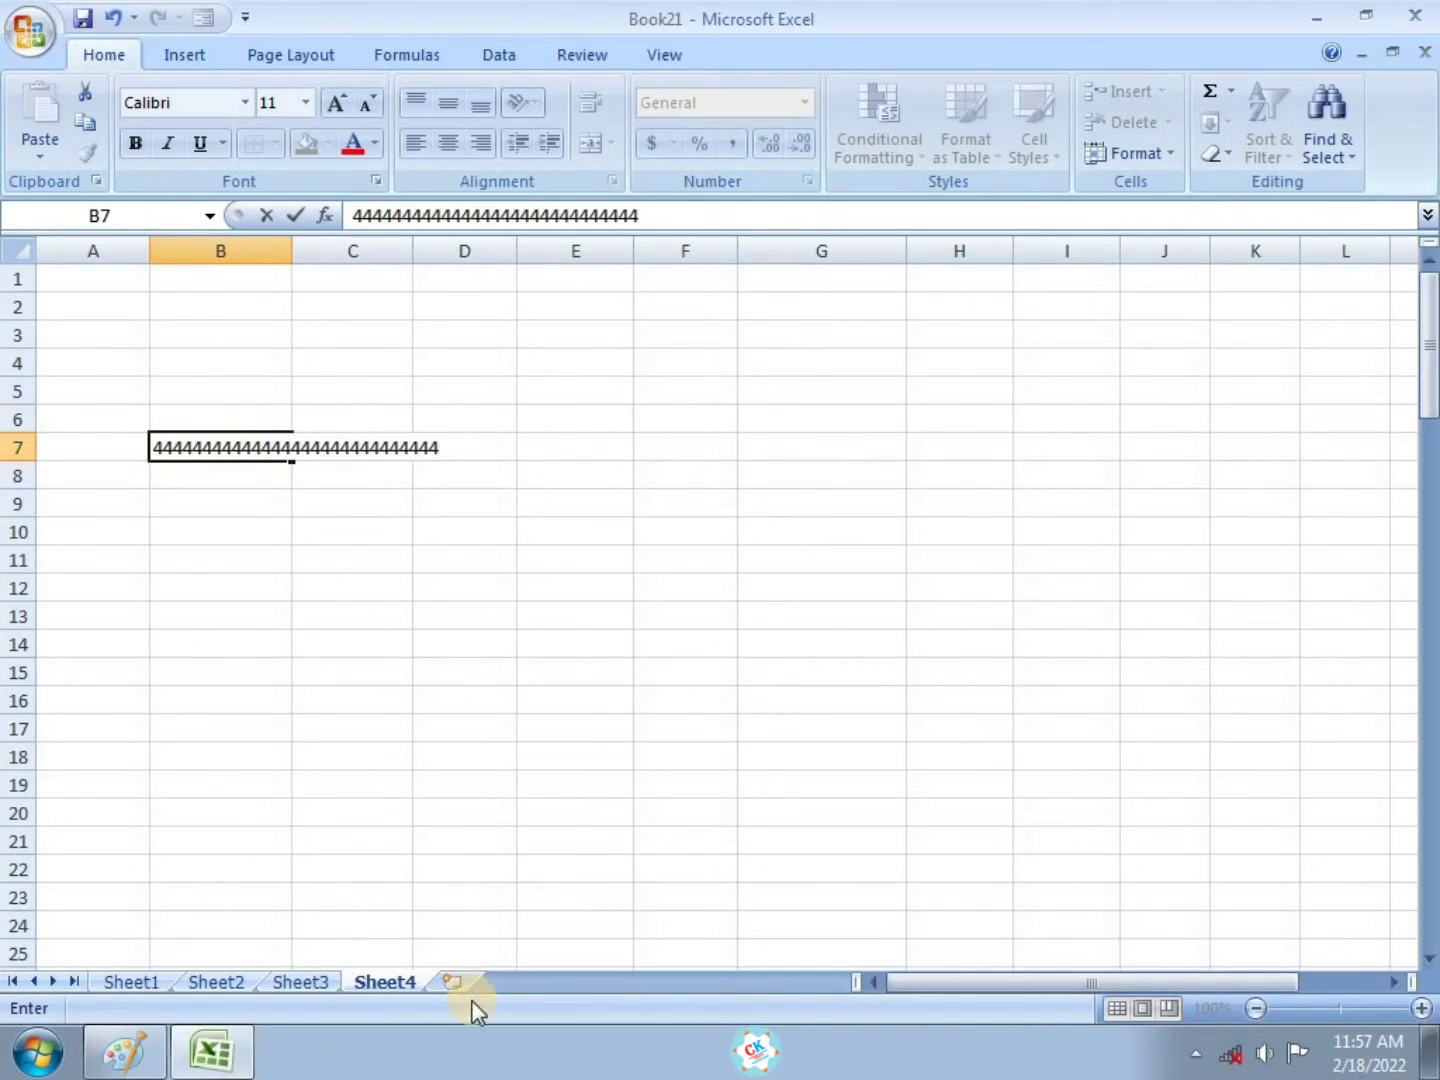
Review the contents of Sheet1 through Sheet4 one after another, and return to the loan sheet on Sheet1
click(131, 984)
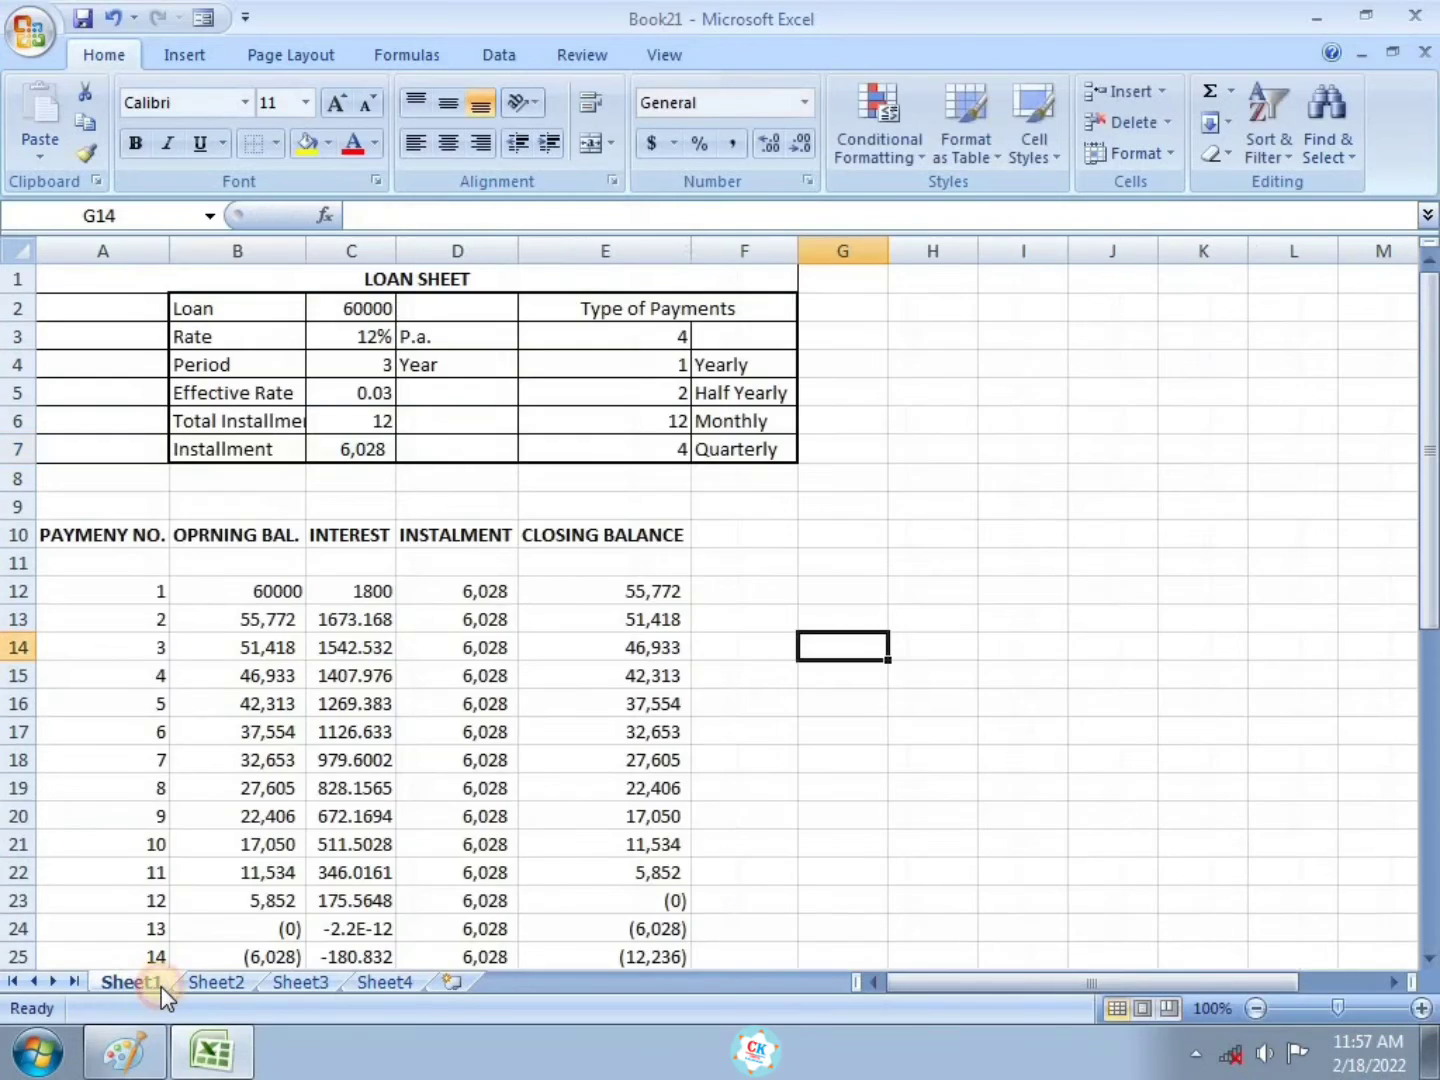
click(233, 985)
click(303, 985)
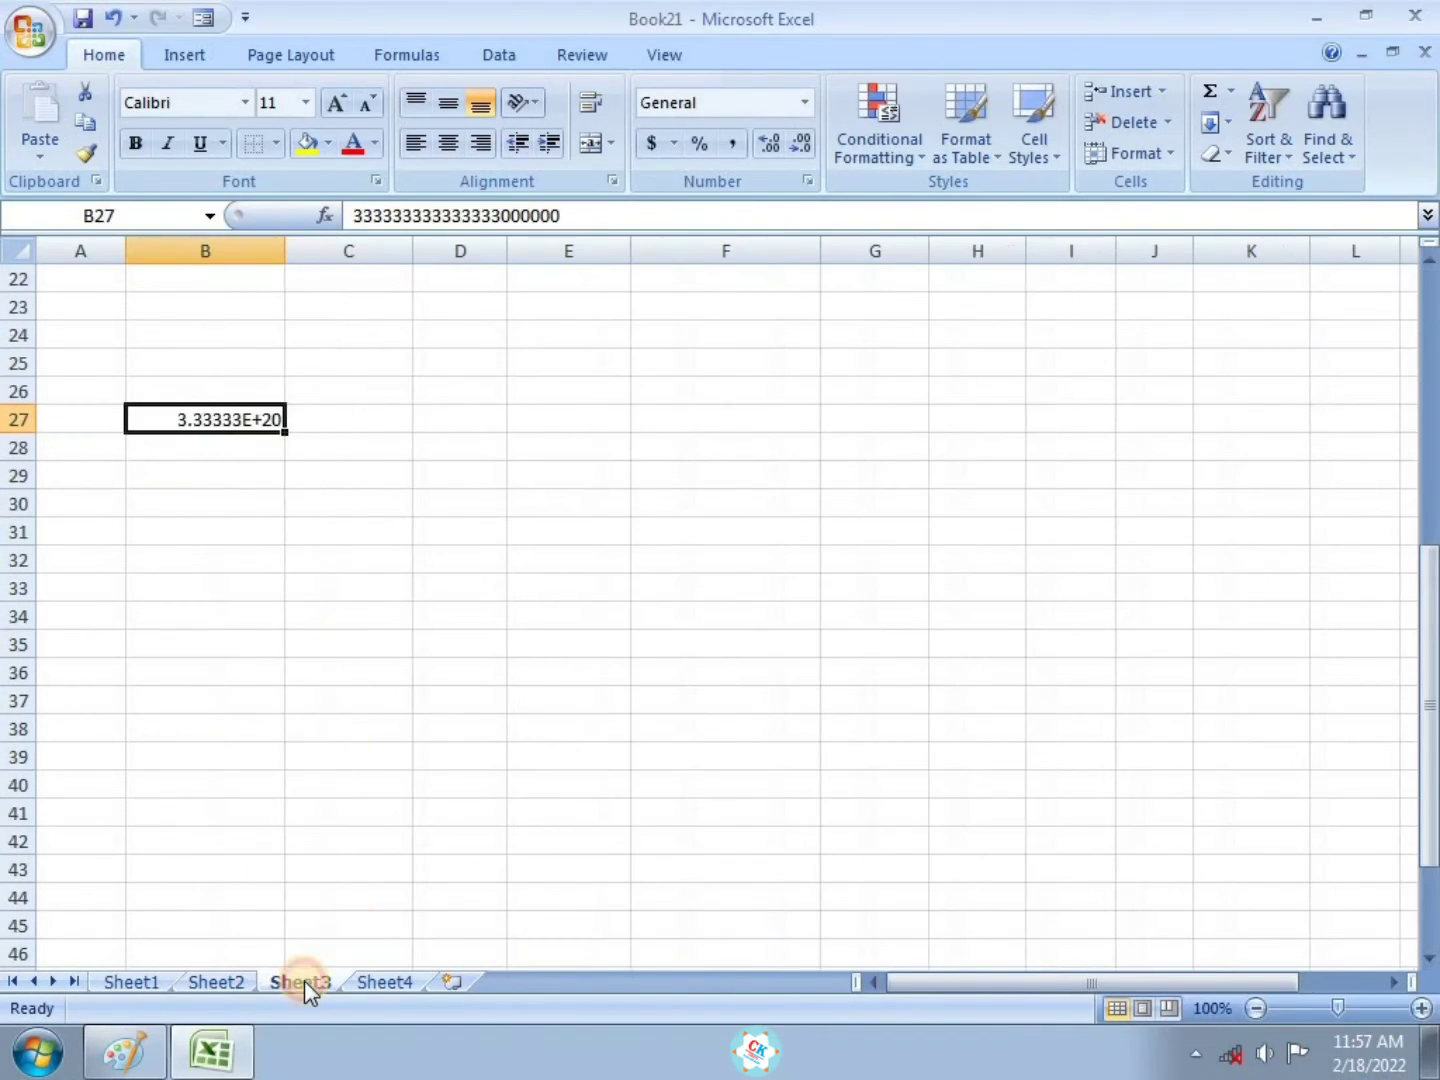
click(385, 984)
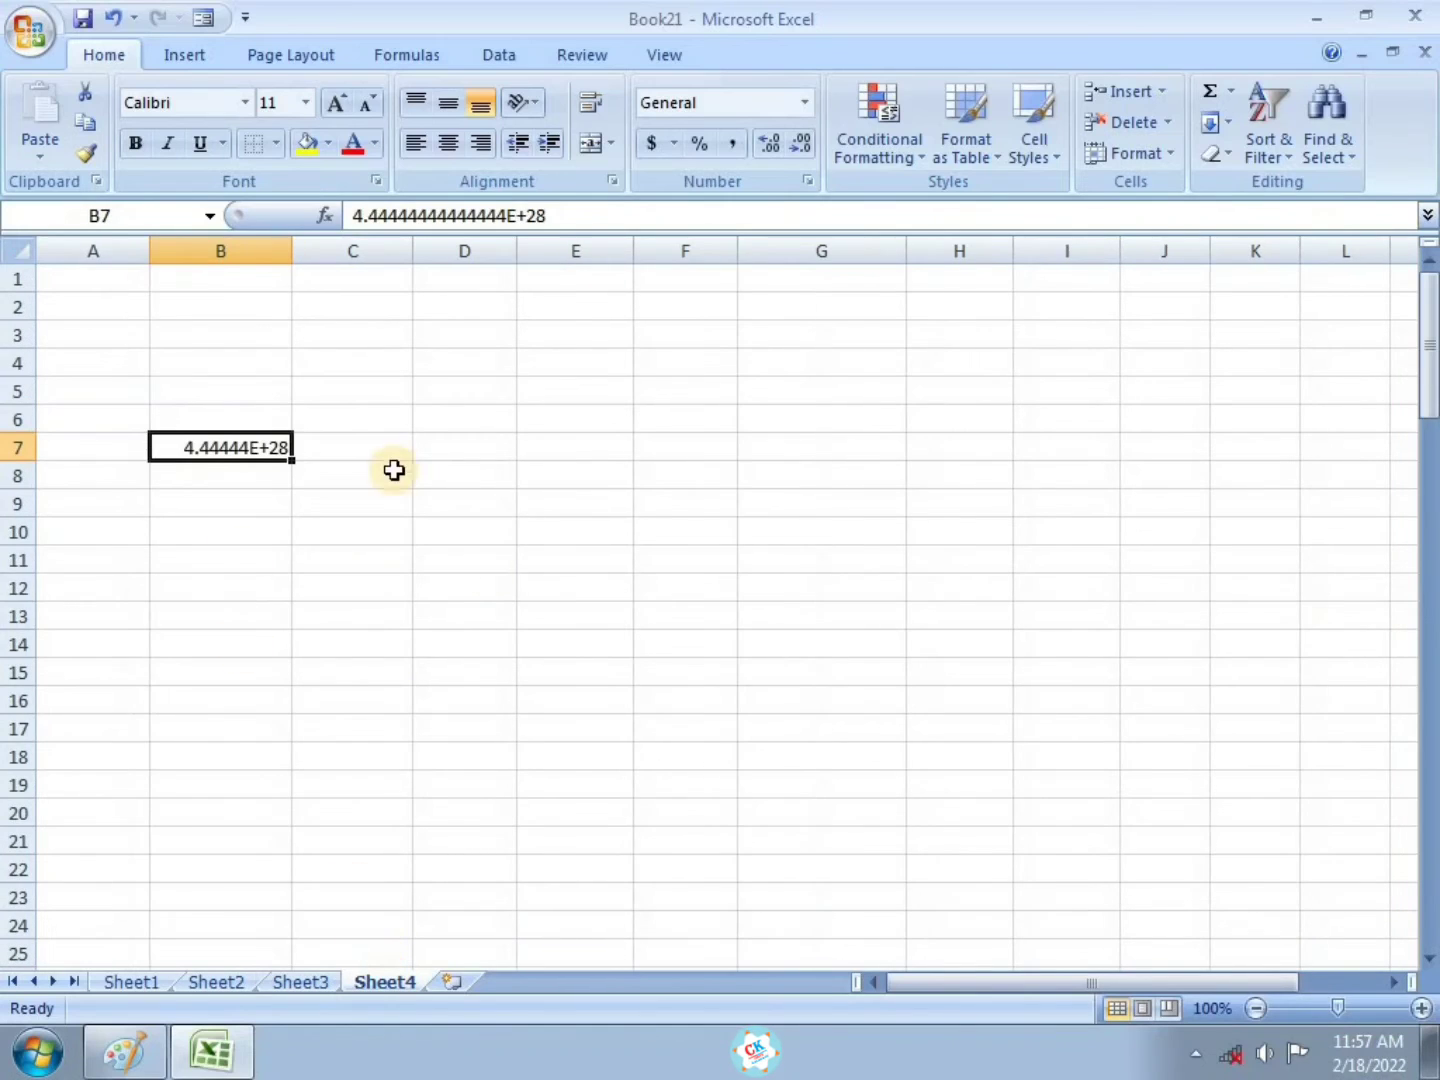
click(148, 983)
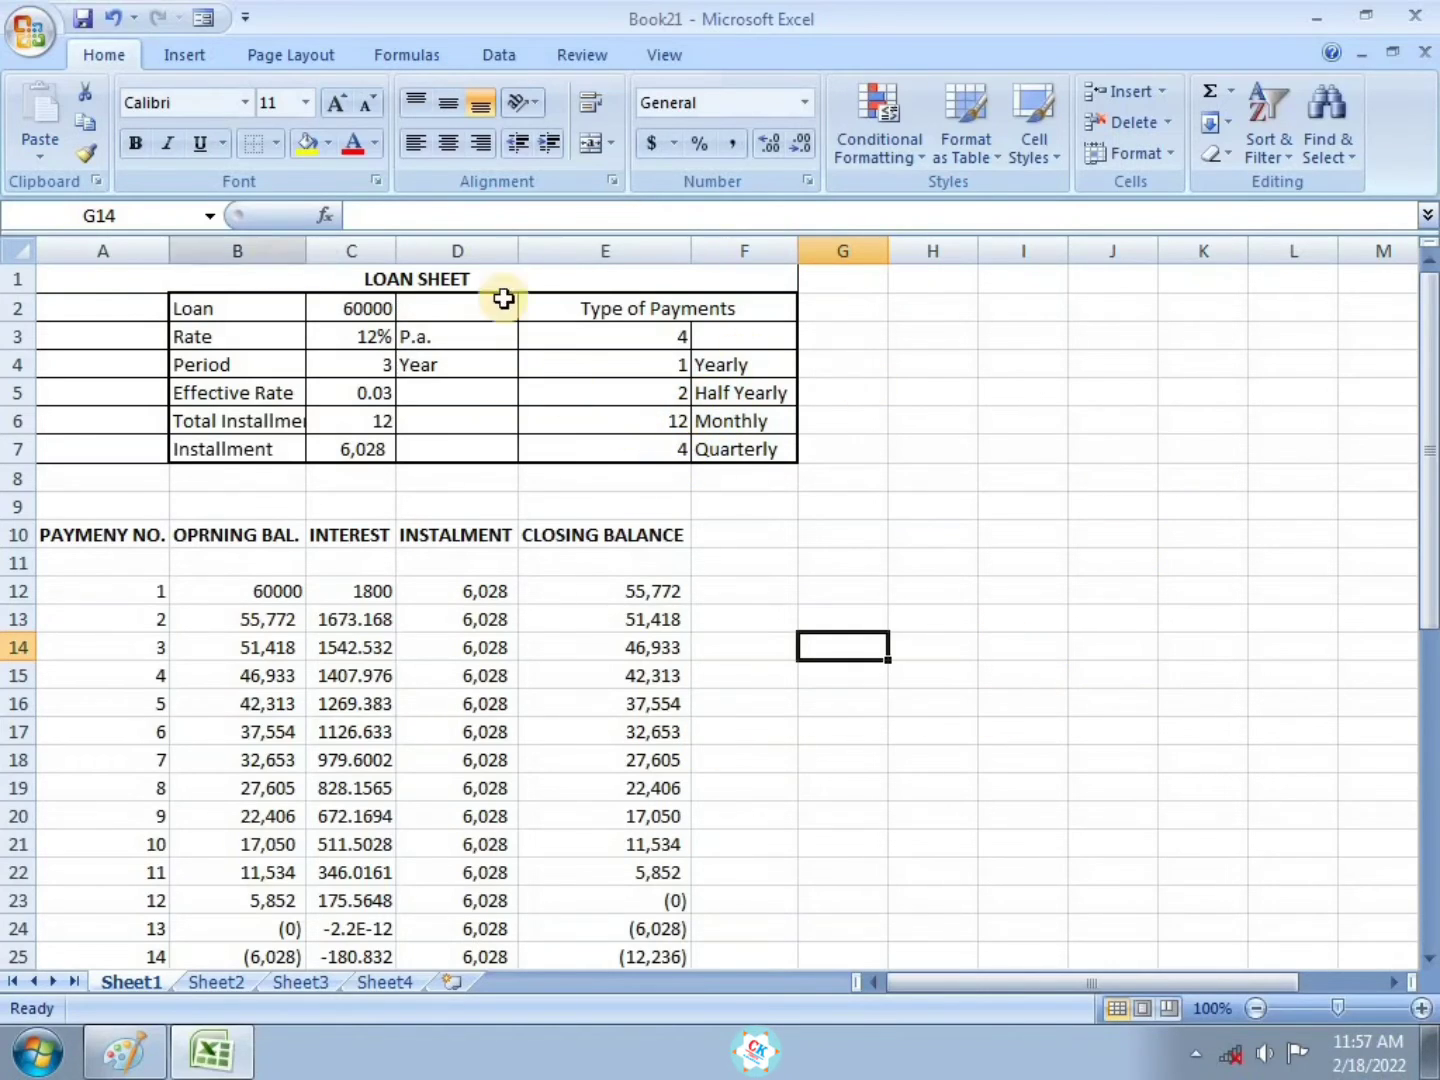
Restore Book21 to a floating window, shift it slightly within the workspace, and maximize it again
click(1392, 54)
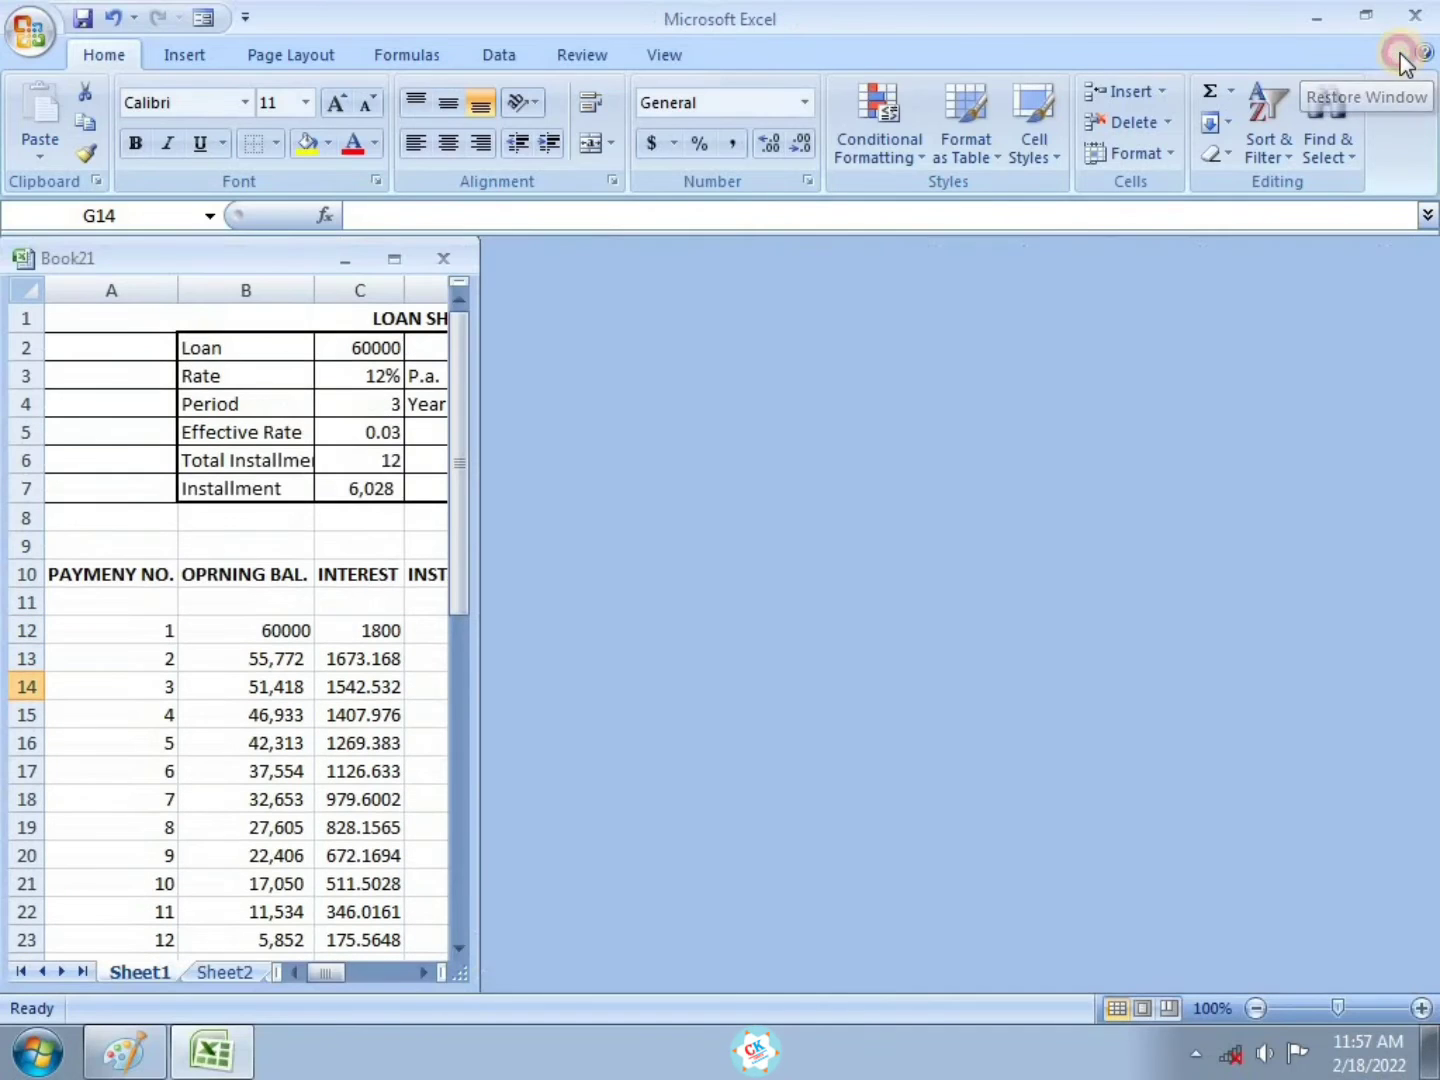
drag(274, 256, 217, 264)
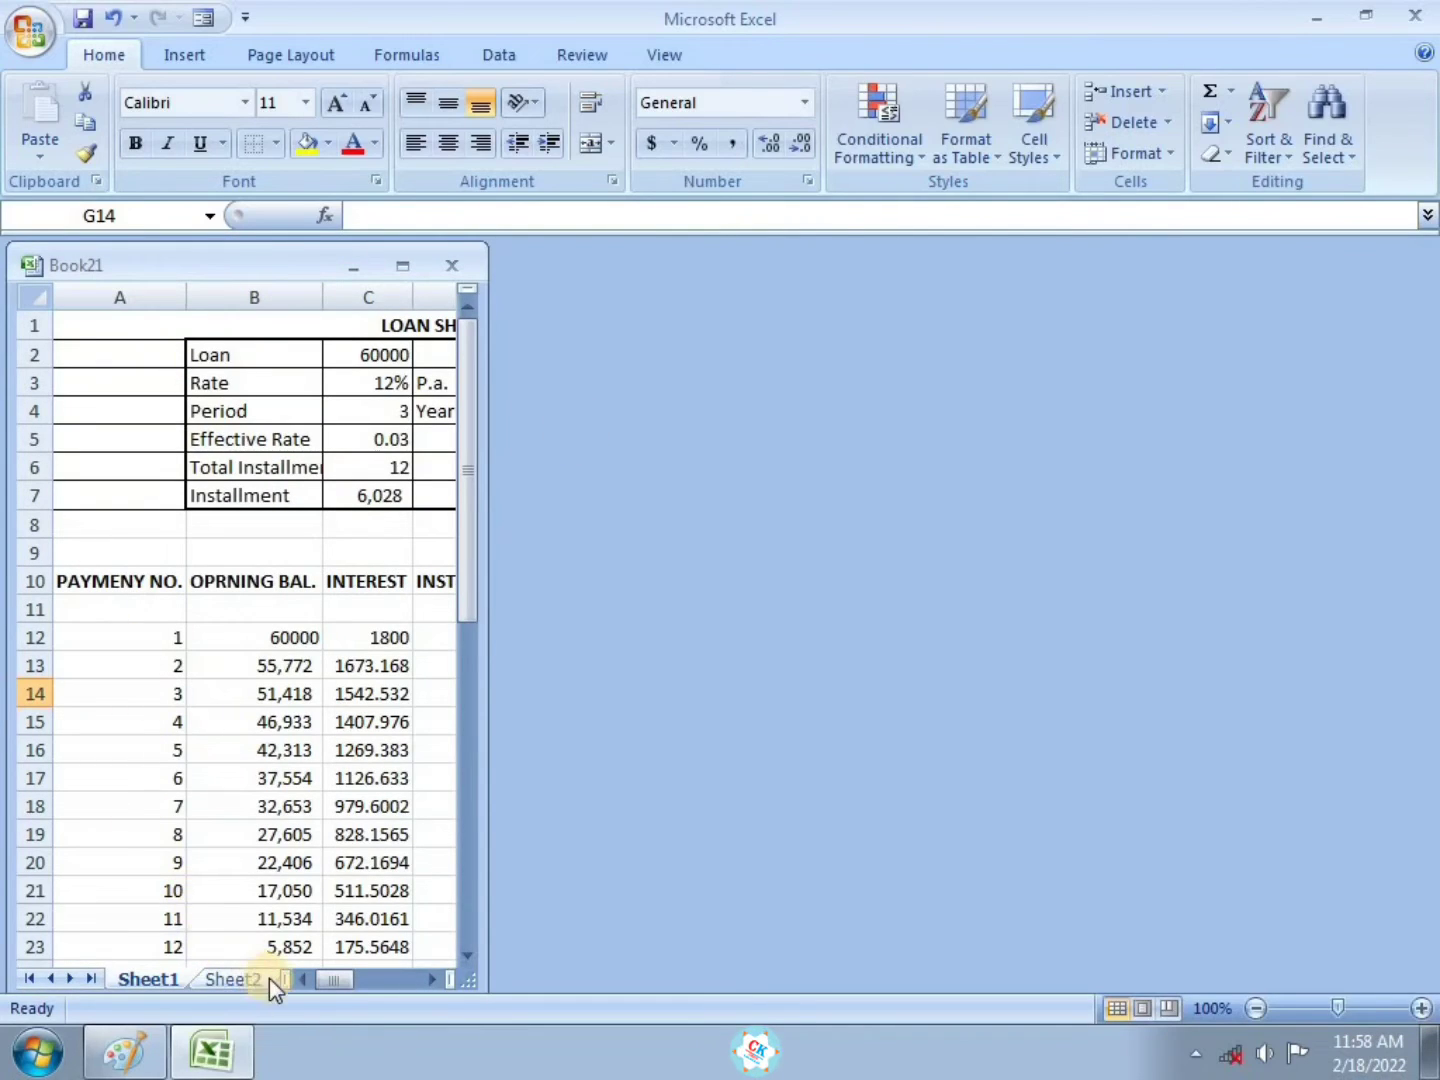
click(140, 980)
mouse_move(220, 268)
mouse_down()
mouse_move(278, 260)
mouse_move(236, 275)
mouse_move(224, 252)
mouse_move(206, 255)
mouse_up()
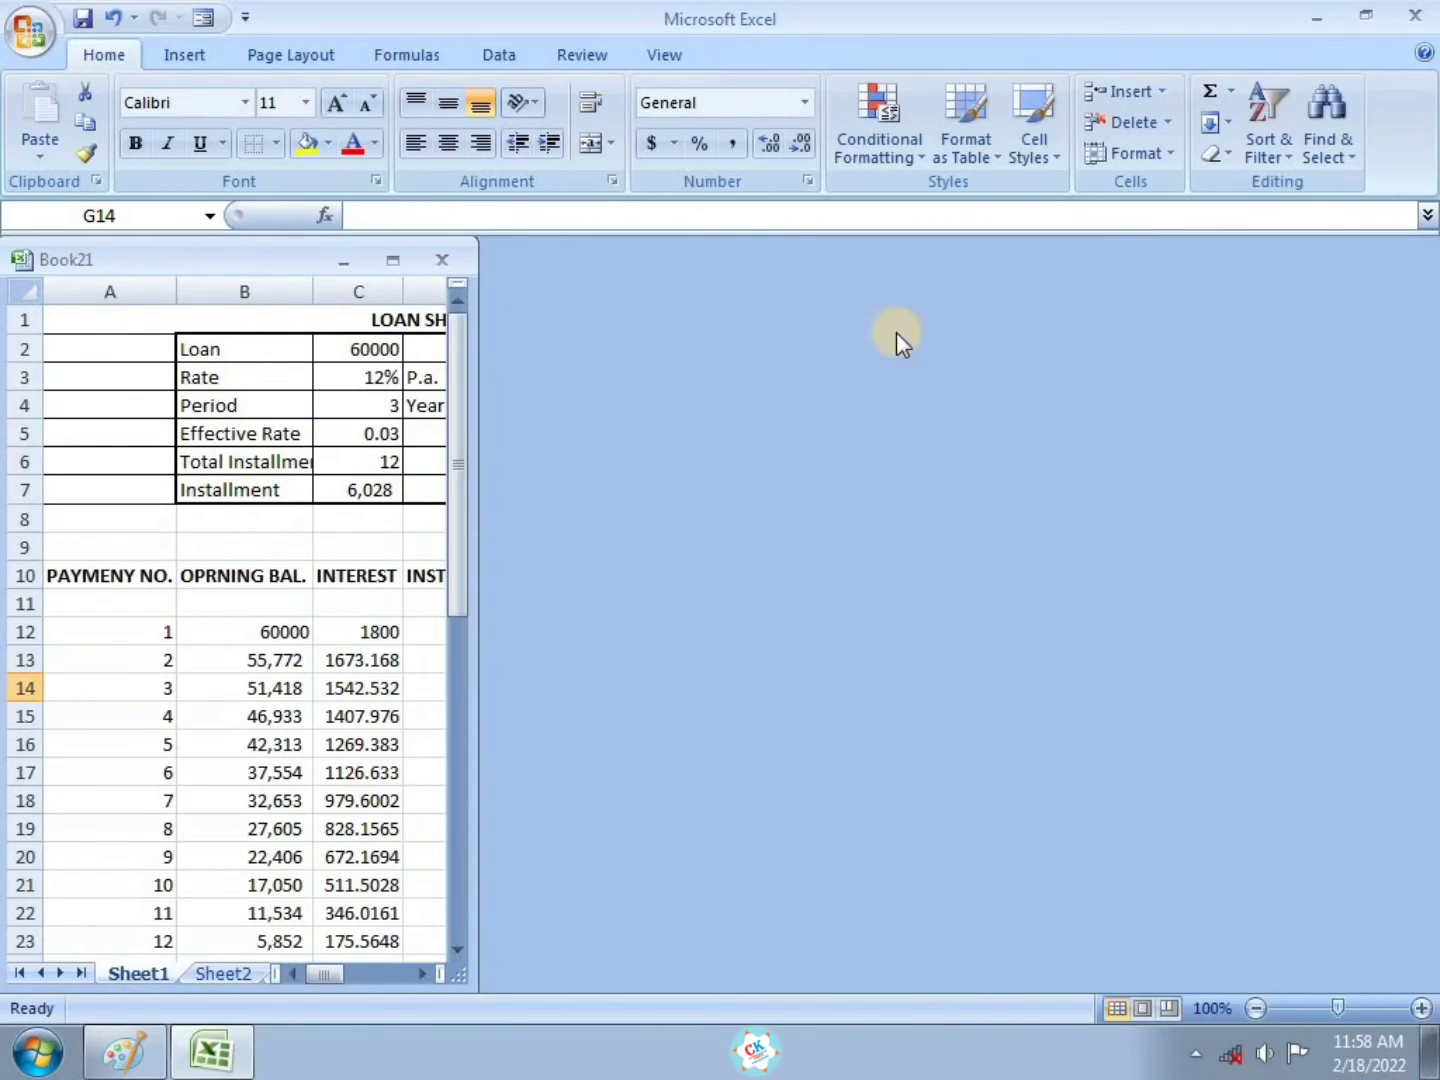
click(391, 259)
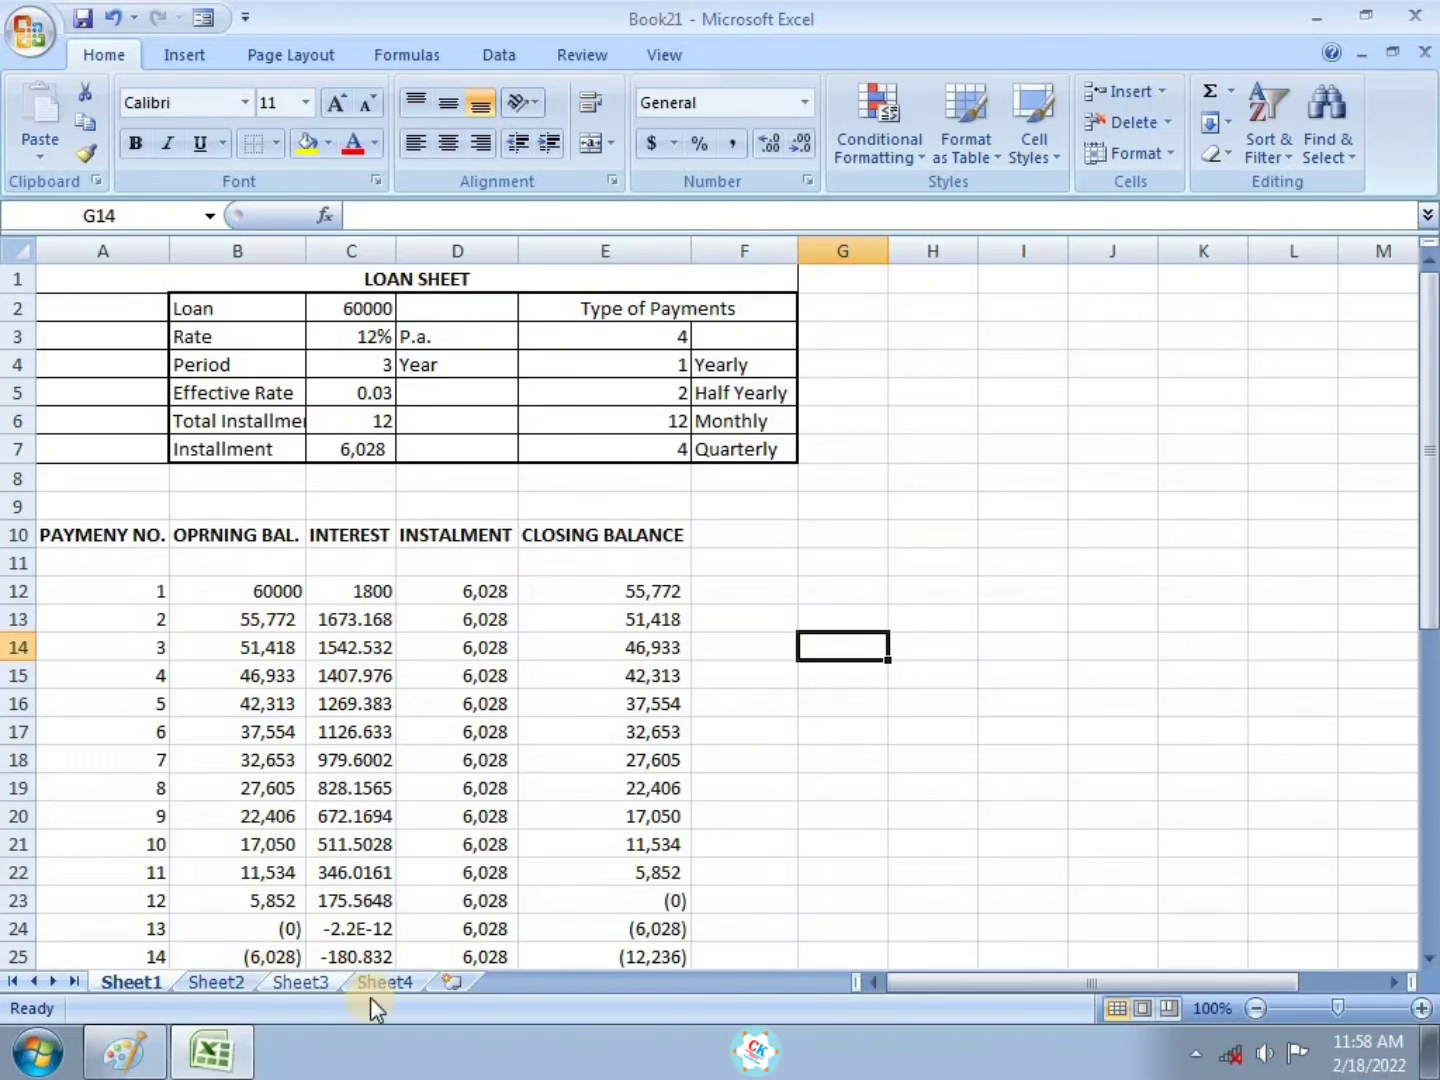
Open three additional windows of Book21 and arrange all four windows tiled
click(663, 55)
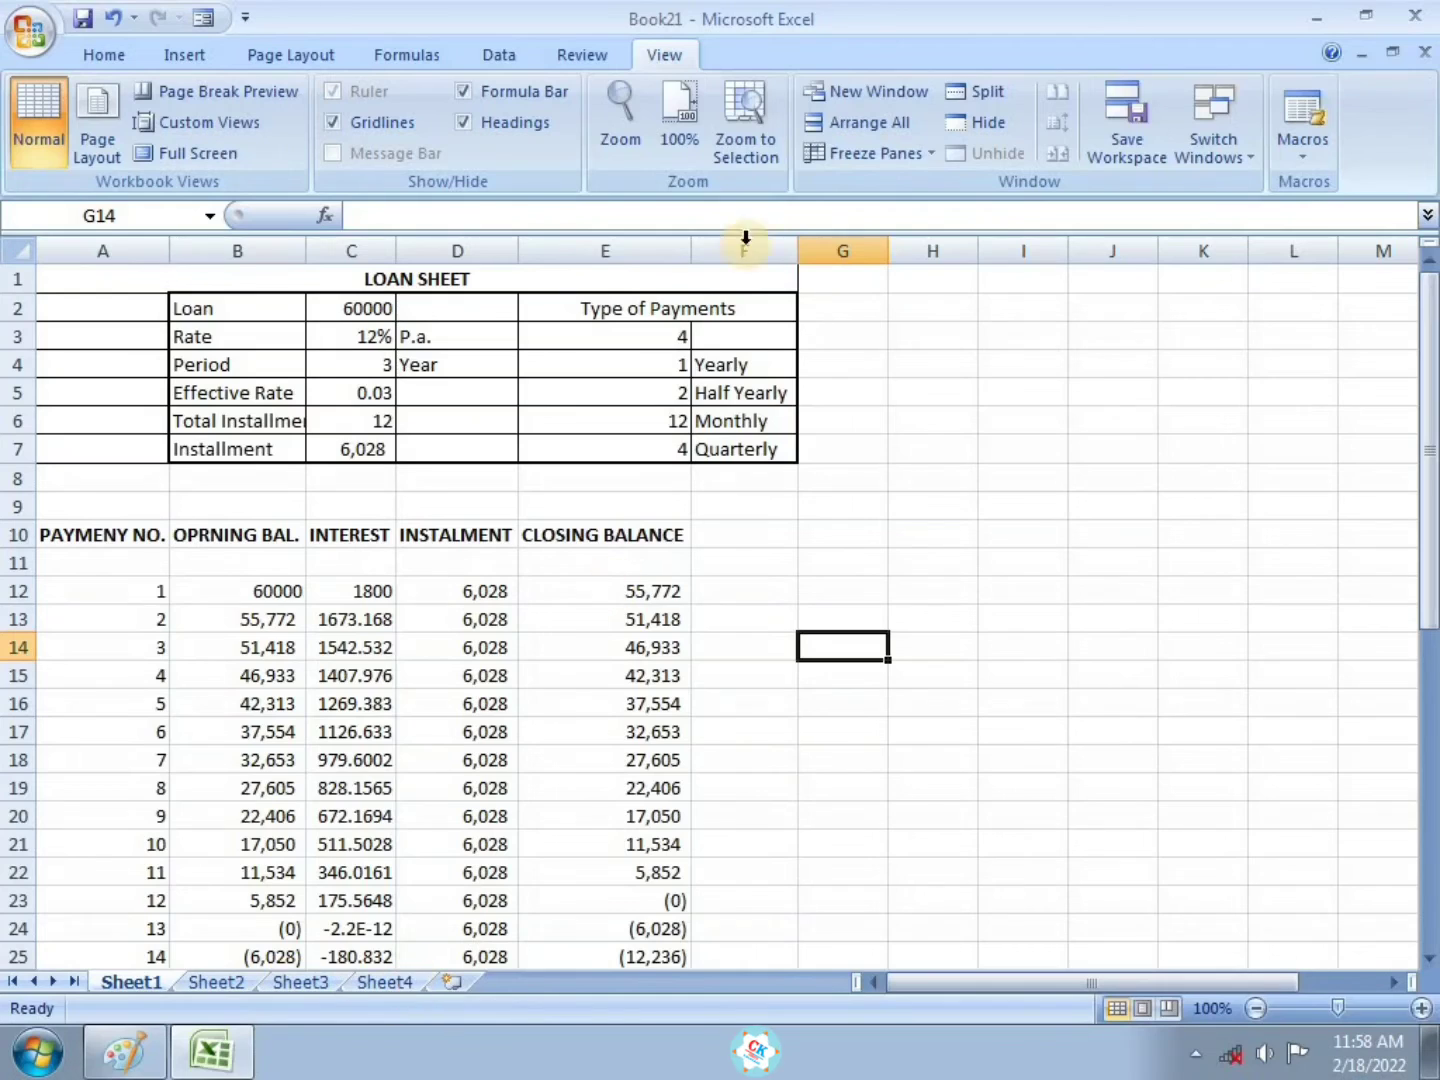
click(887, 95)
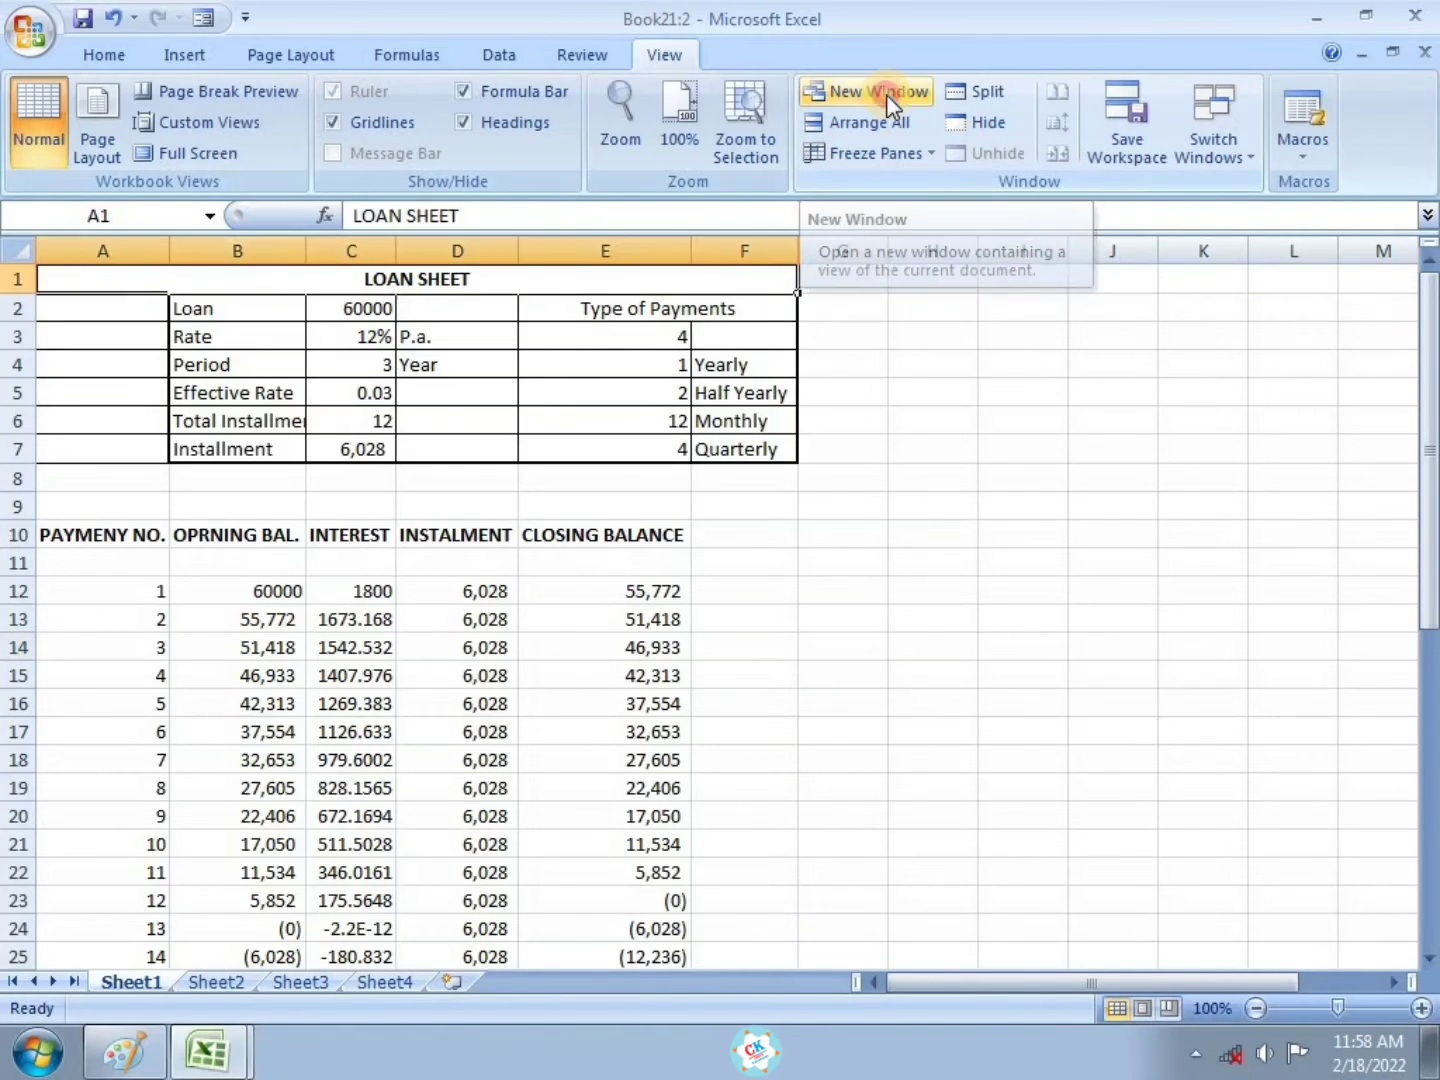
click(886, 95)
click(886, 92)
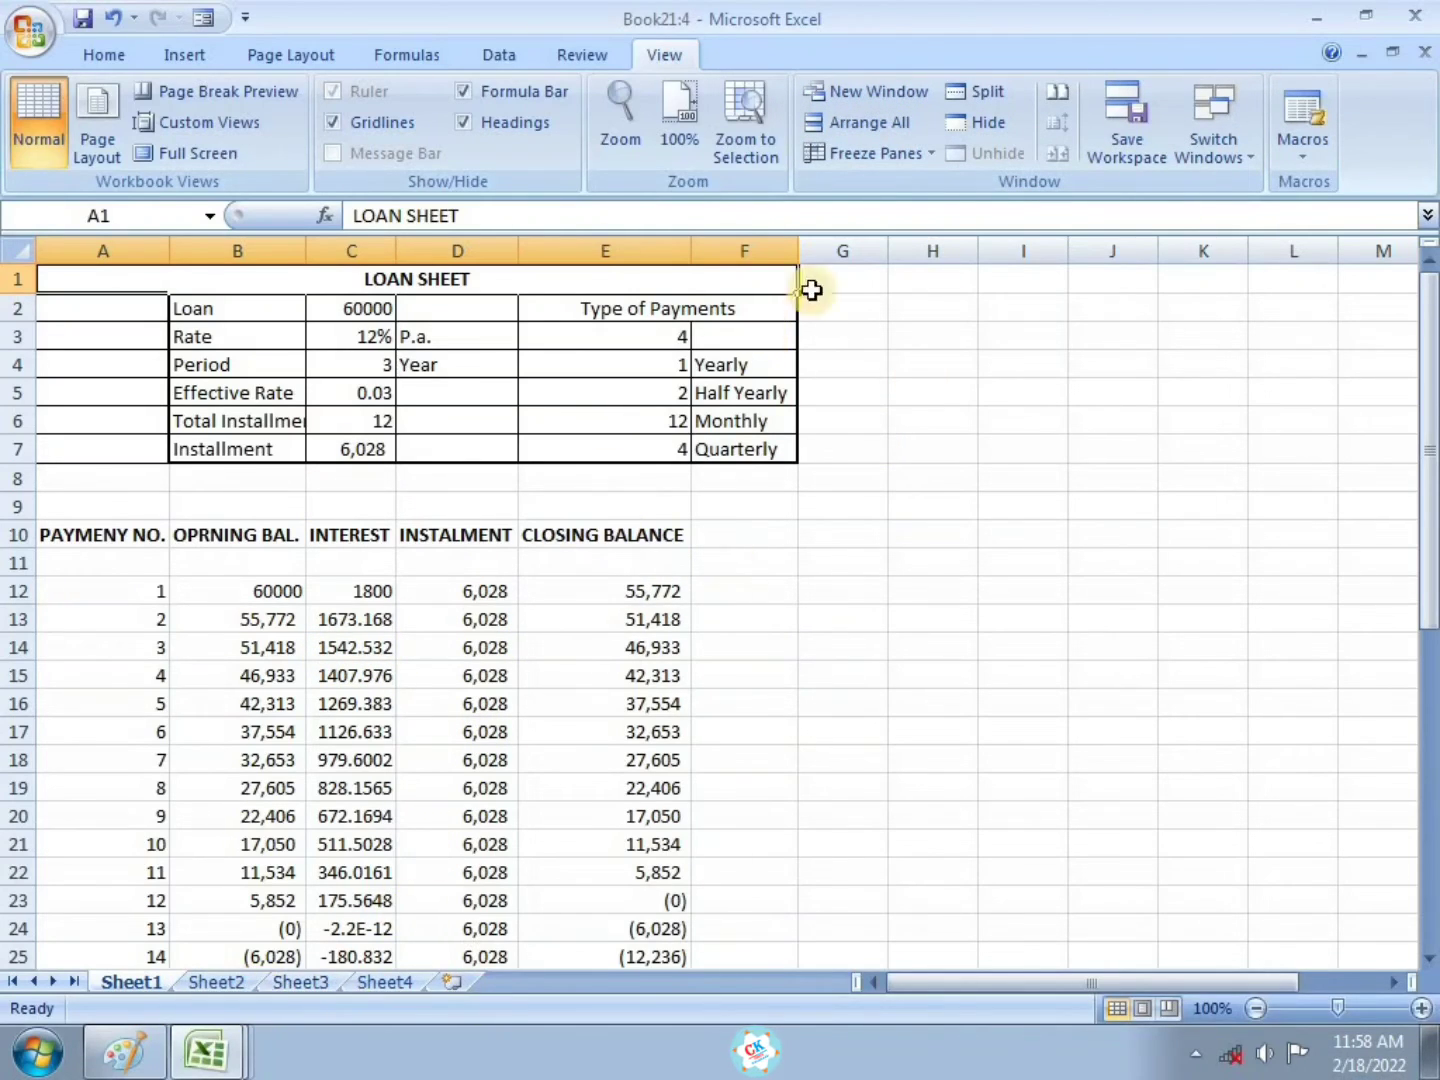
click(878, 127)
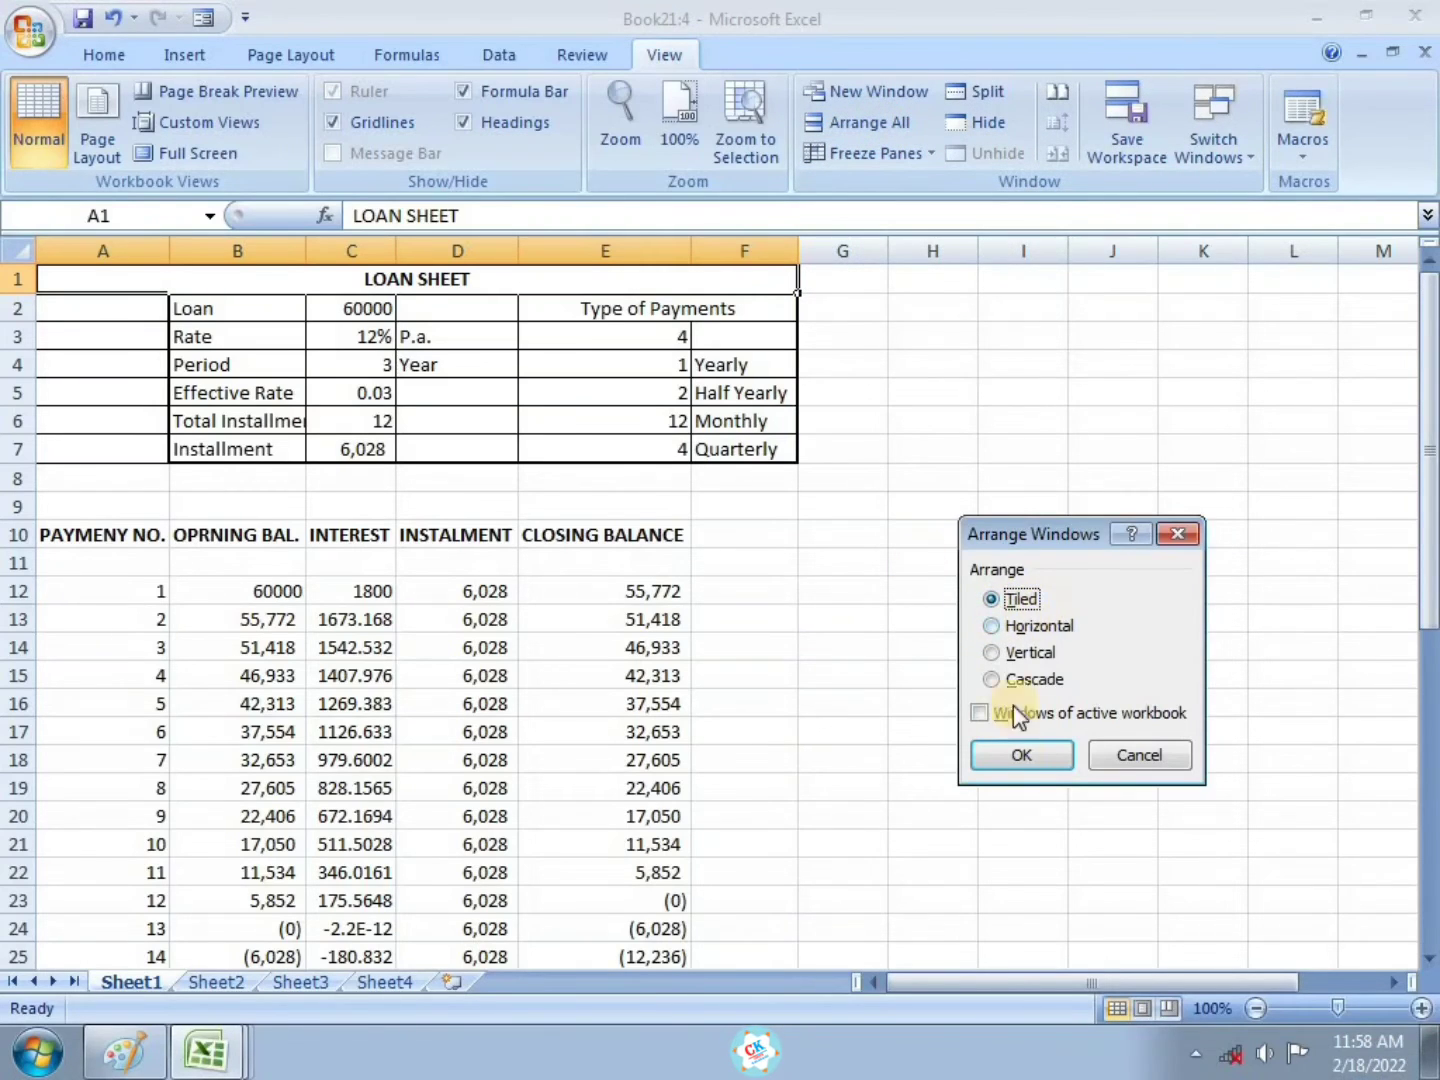
click(1022, 756)
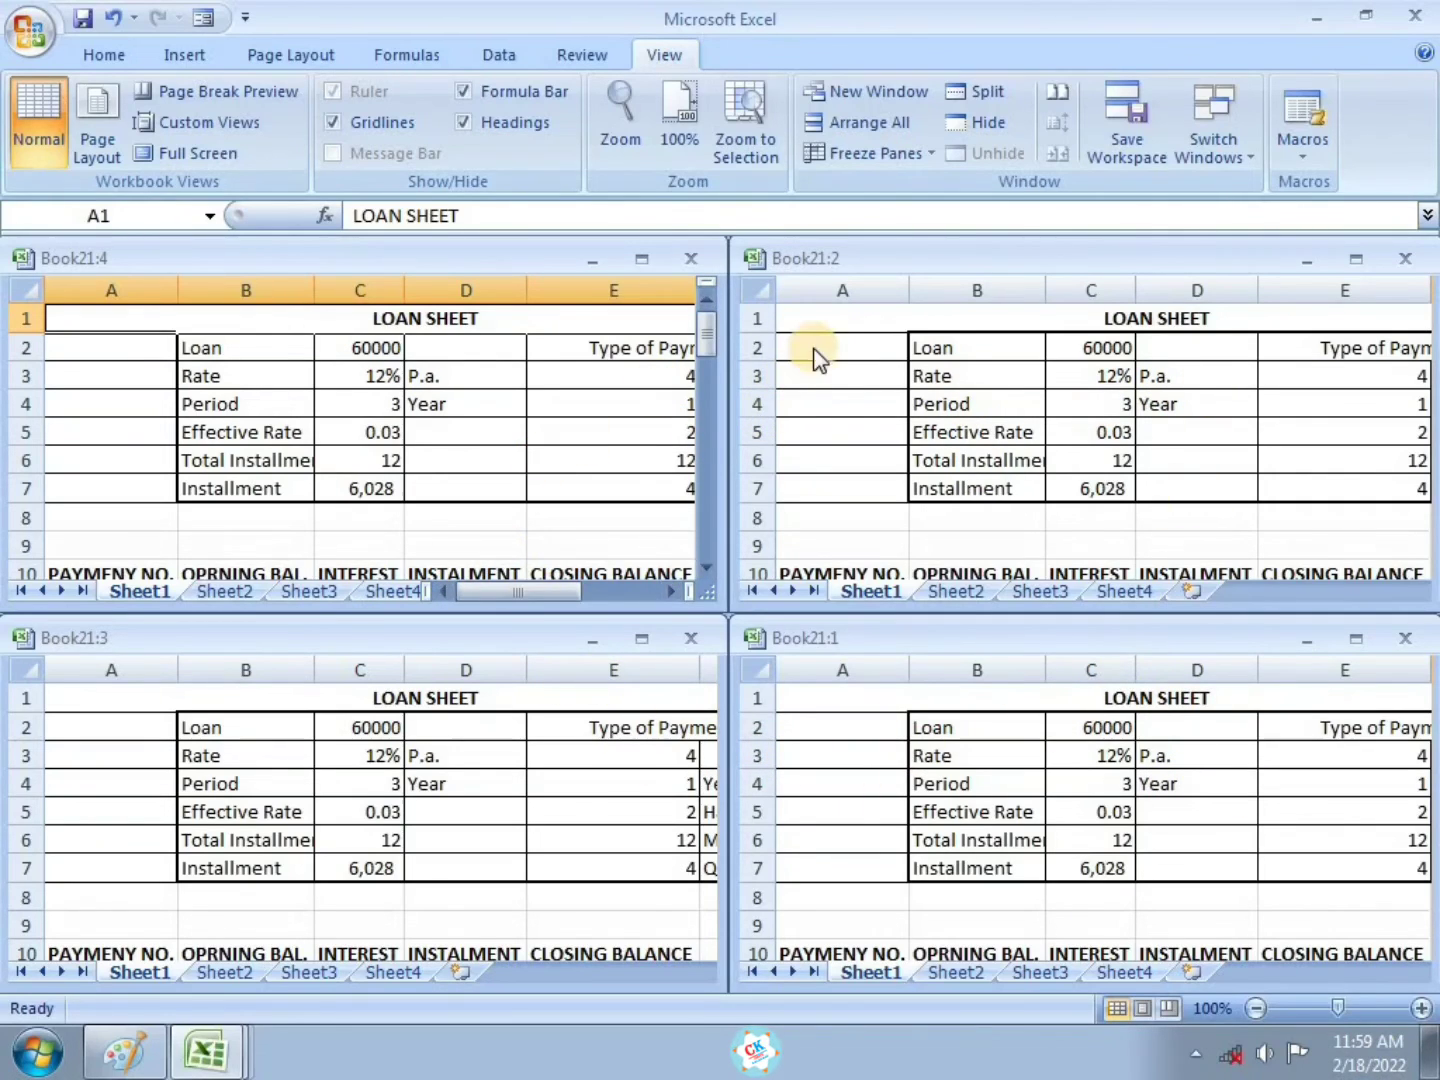
Select cell A4 on Sheet1 in window Book21:4 and show Sheet2 in window Book21:2
click(337, 429)
click(138, 407)
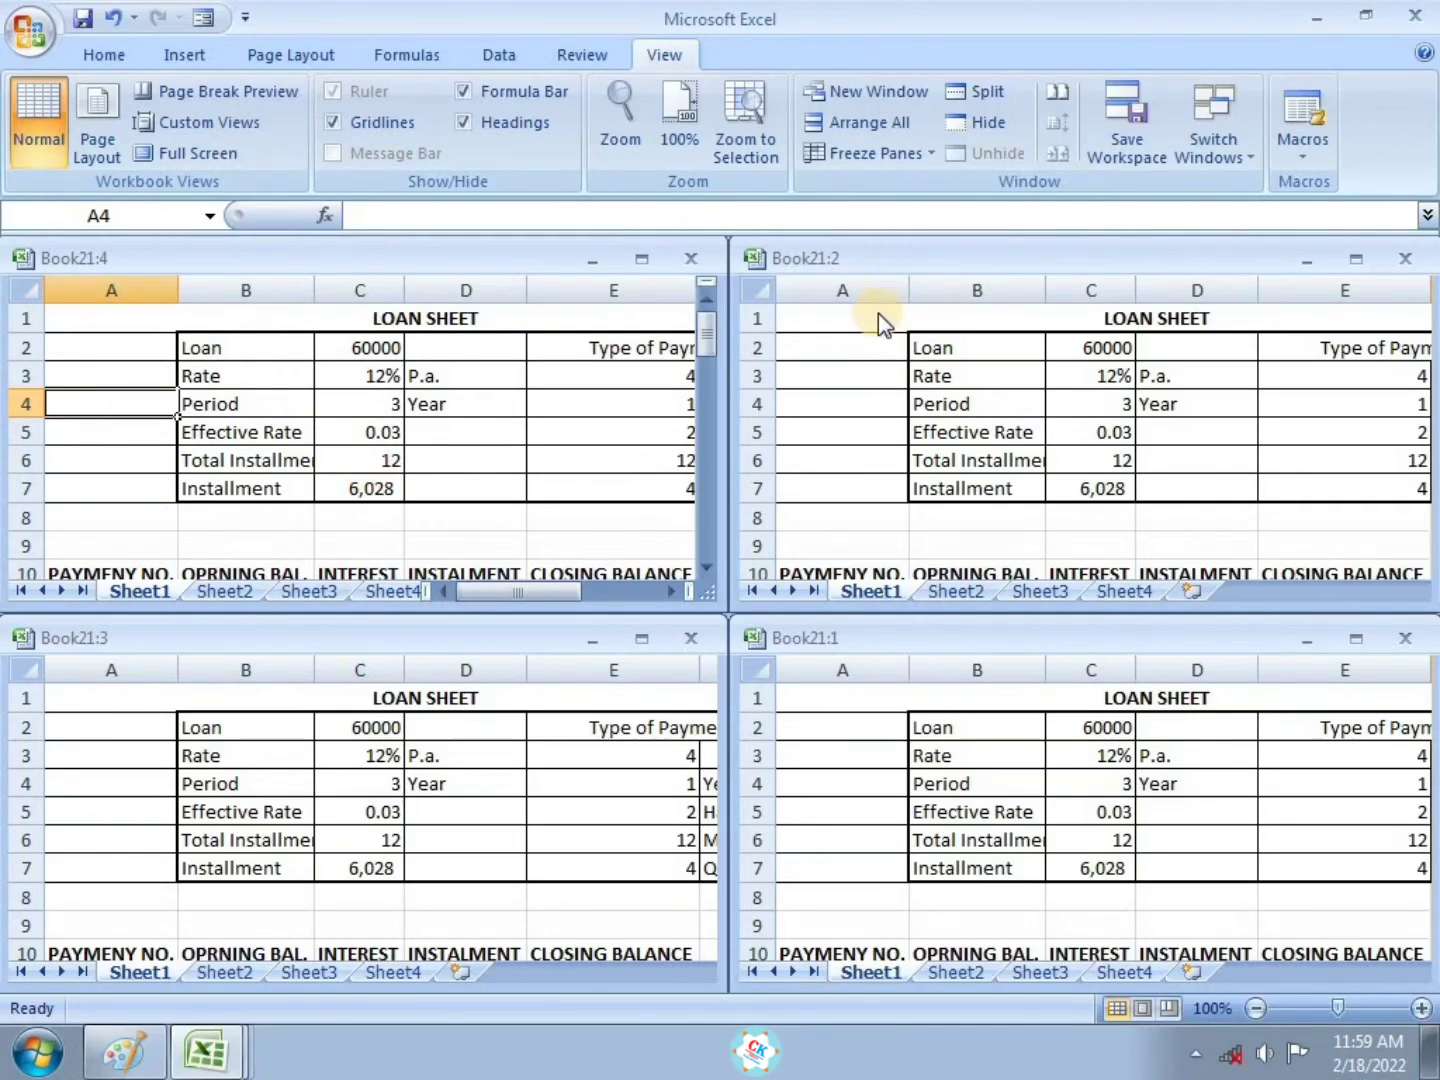
click(952, 589)
click(945, 591)
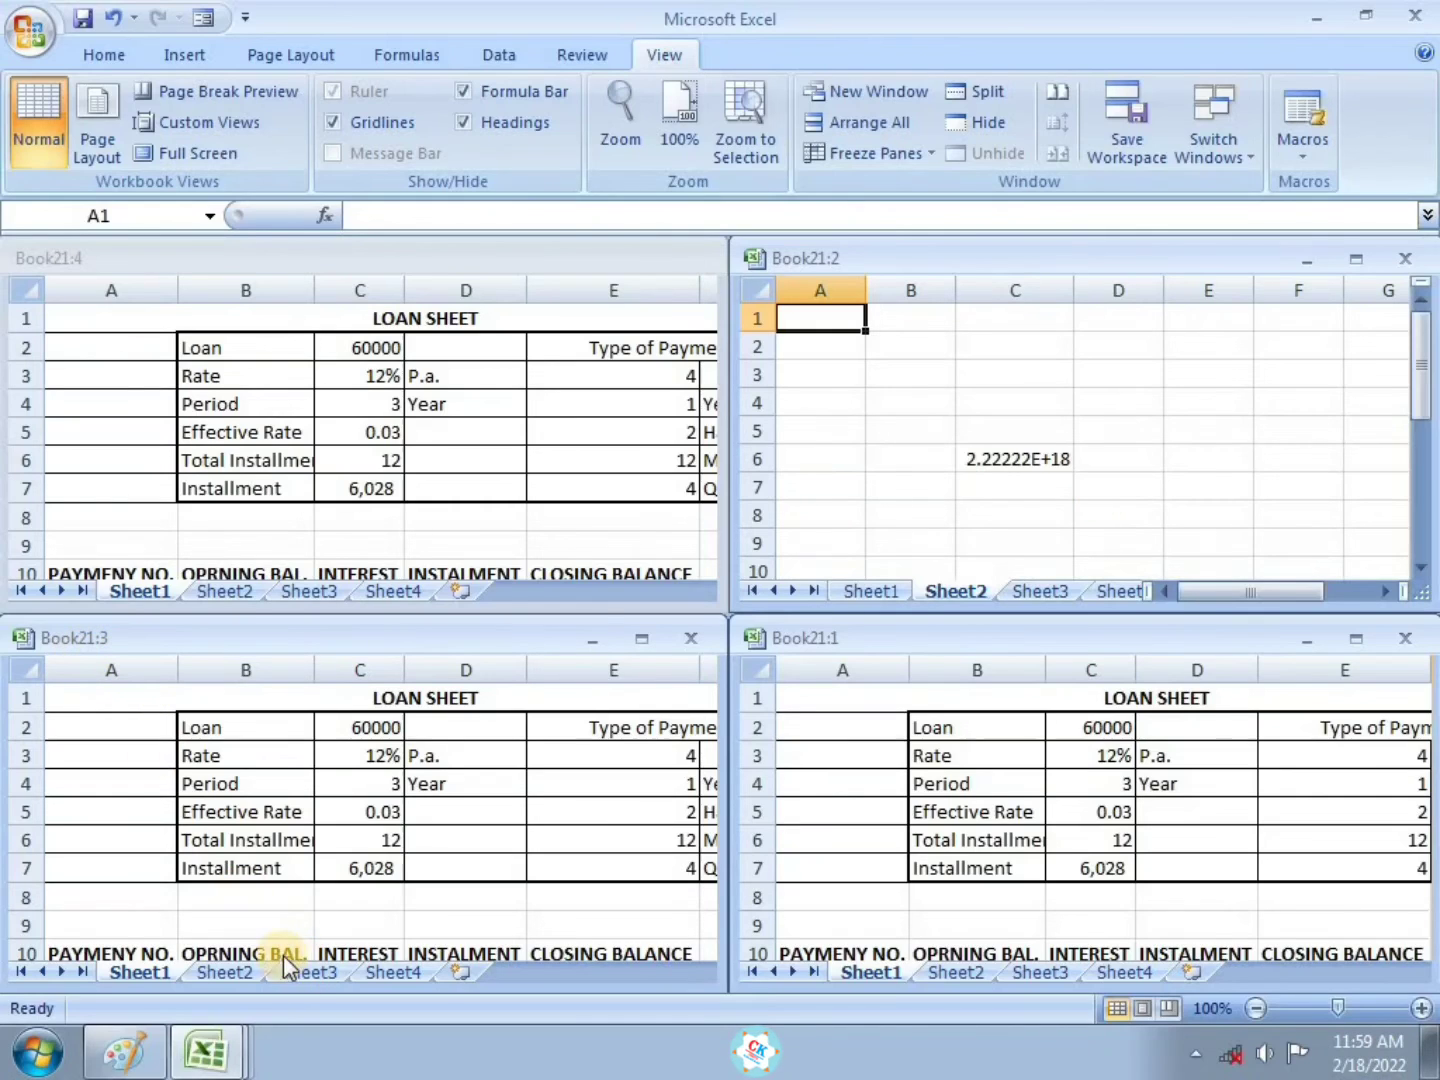
Show the area around row 27 of Sheet3 in window Book21:3, and Sheet4 in window Book21:1
click(302, 976)
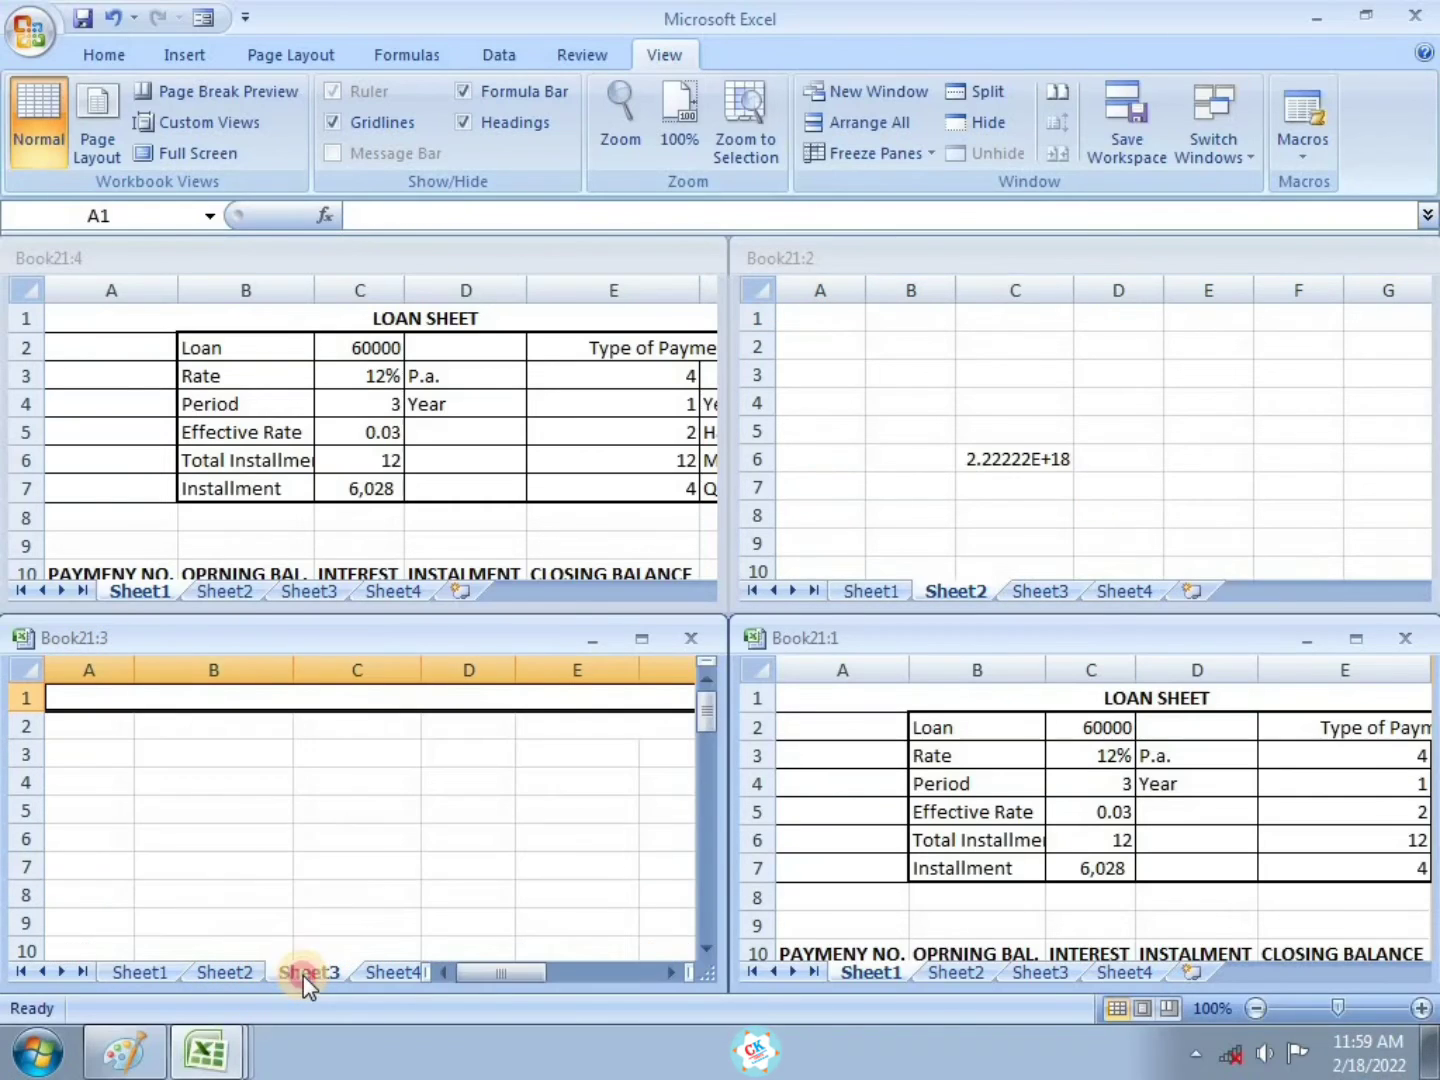
click(471, 810)
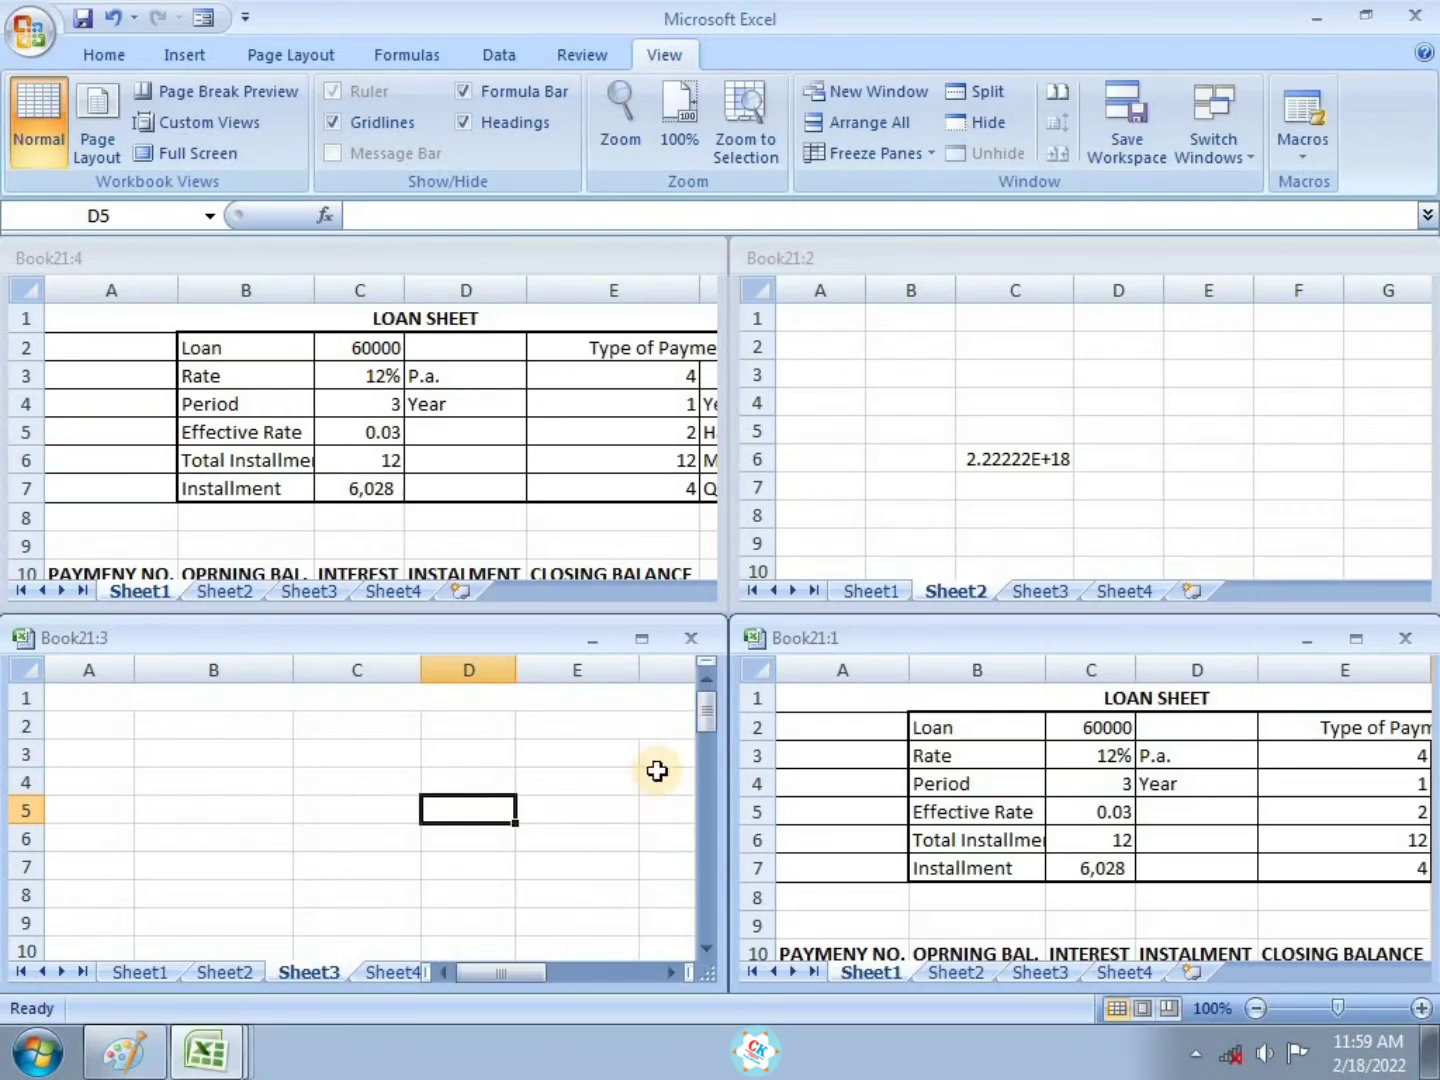
drag(706, 725, 706, 826)
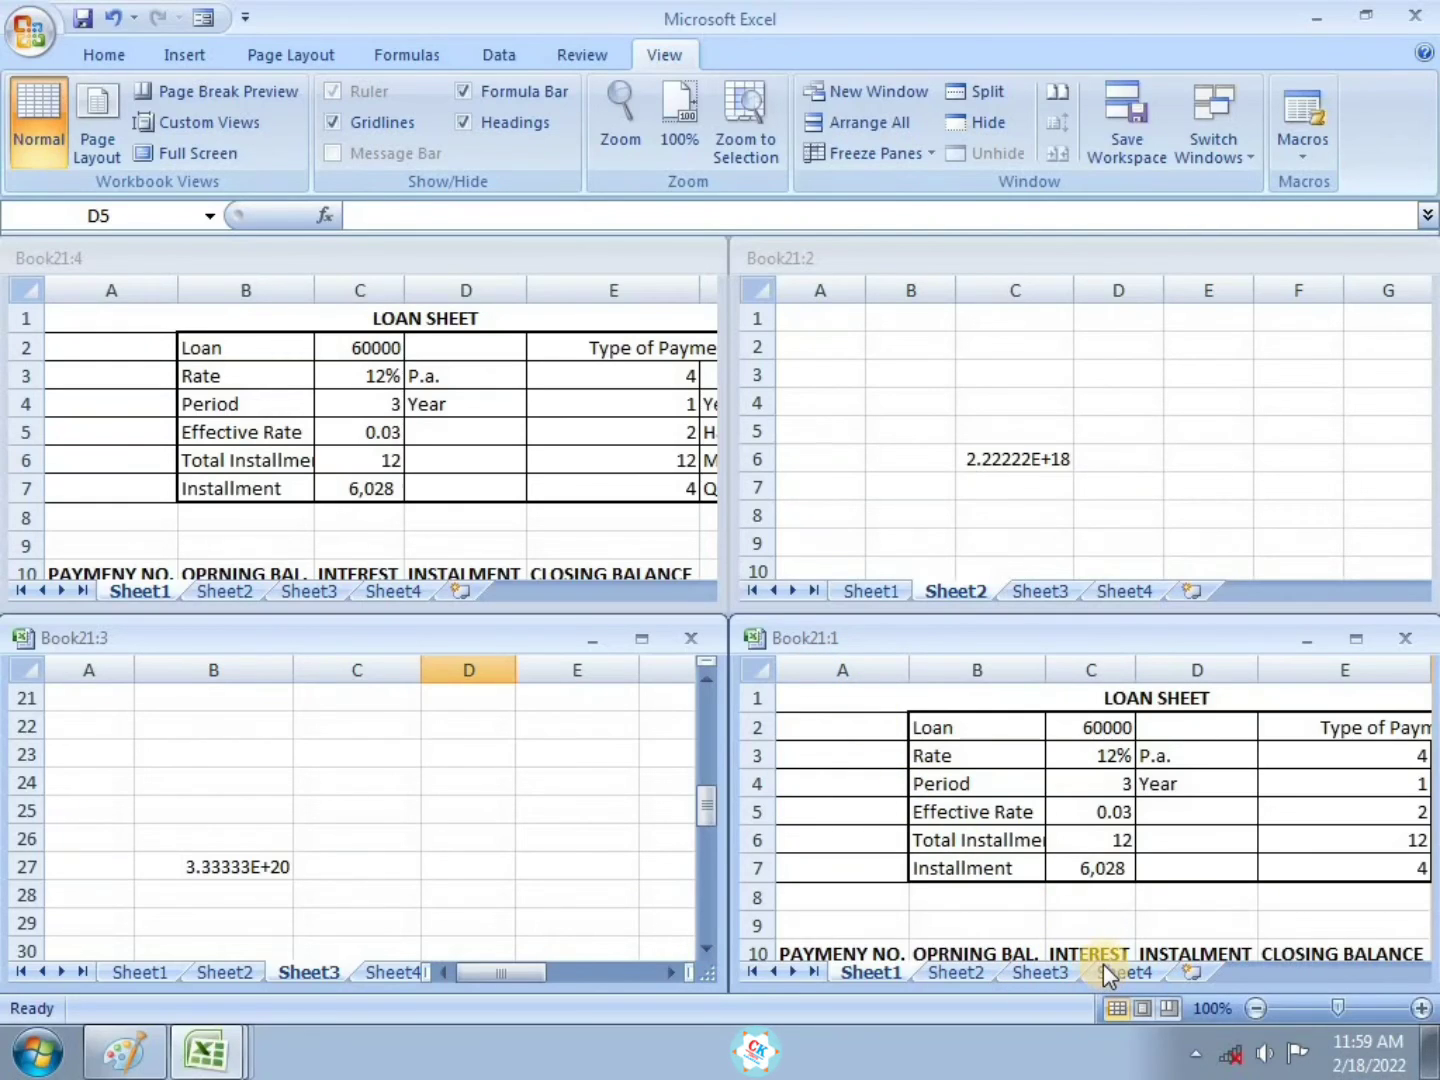
click(1128, 976)
click(1129, 975)
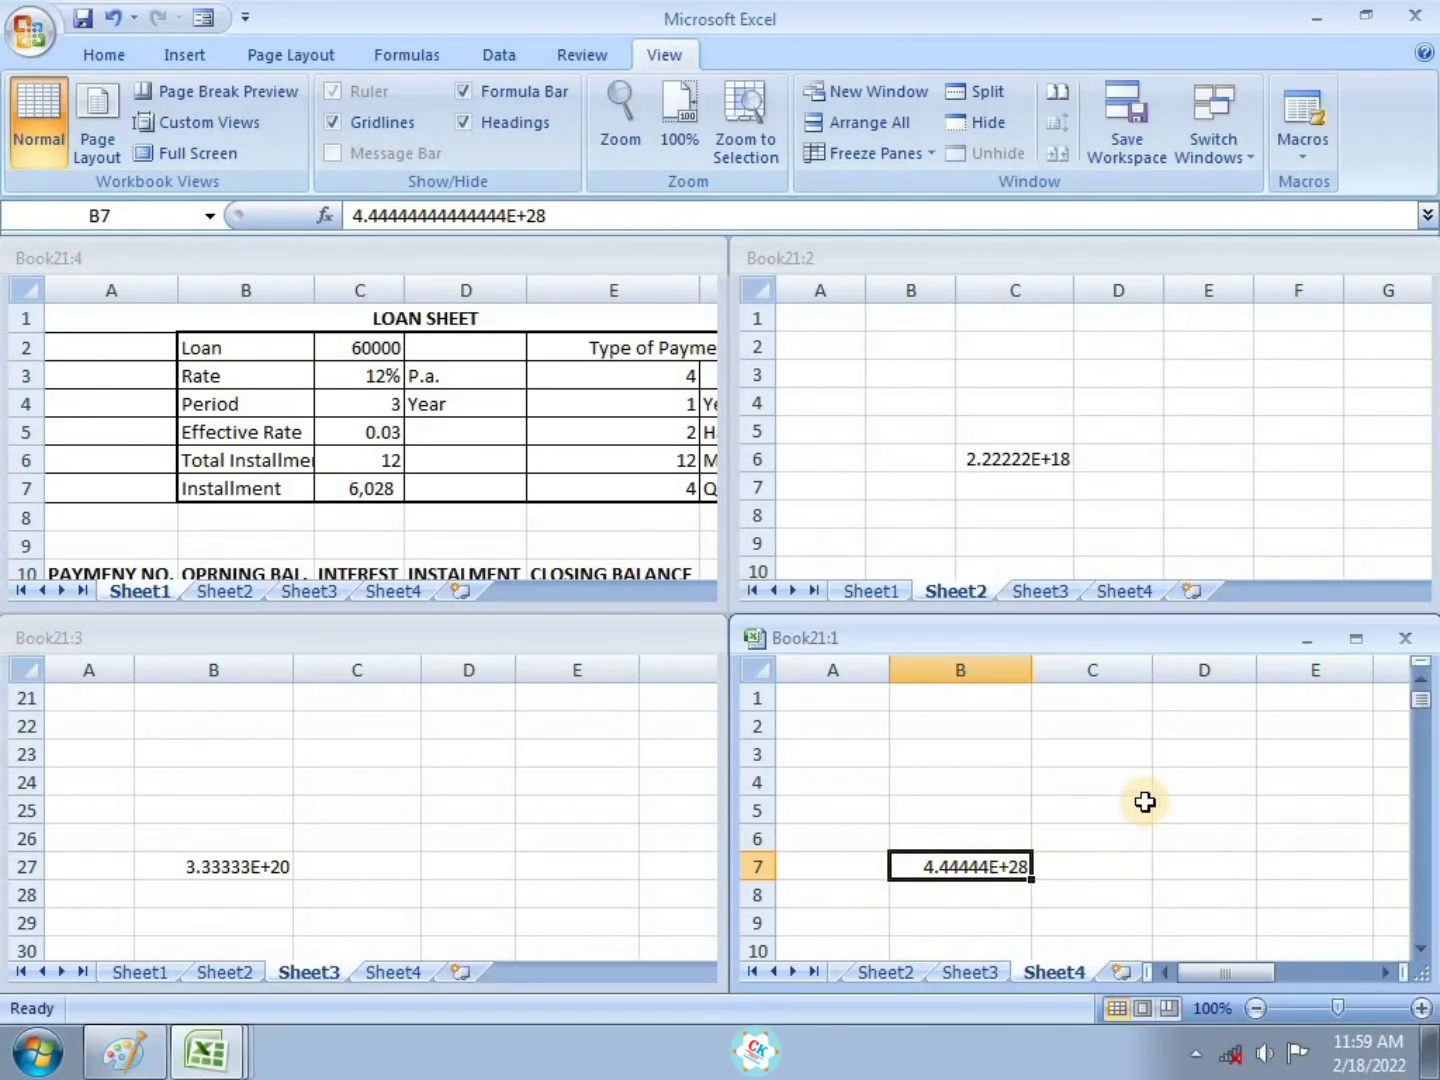
scroll(1148, 796, down, 1)
scroll(1147, 810, up, 1)
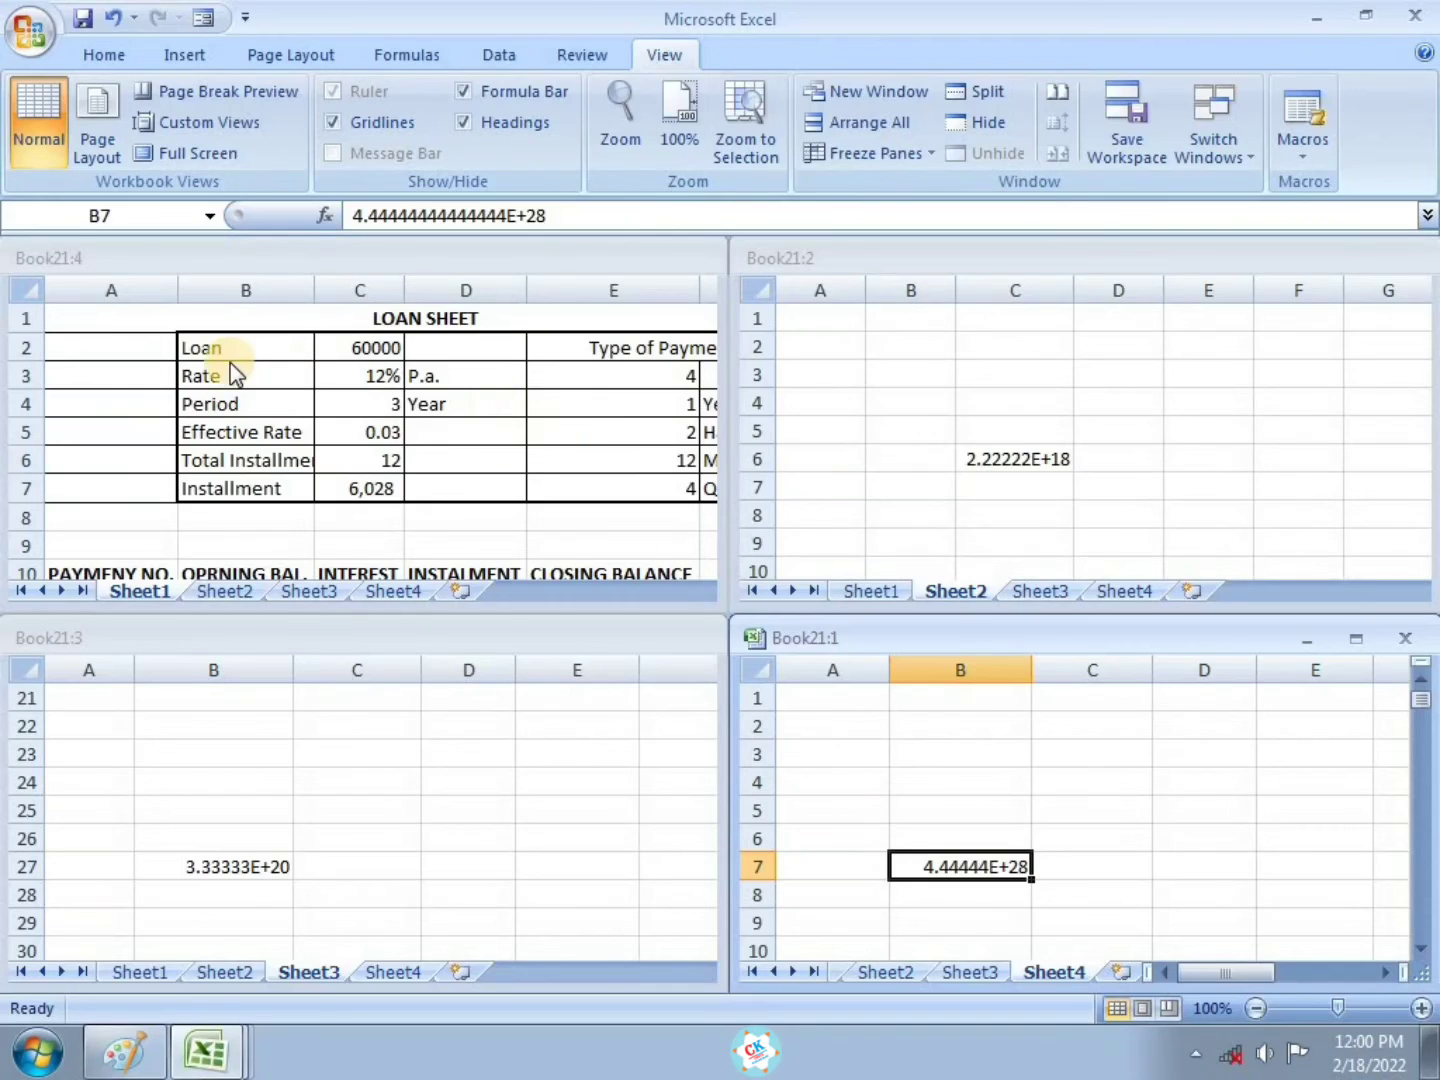
Look through Sheet2 in window Book21:2 and Sheet3 in window Book21:3, scrolling each window independently
click(1146, 395)
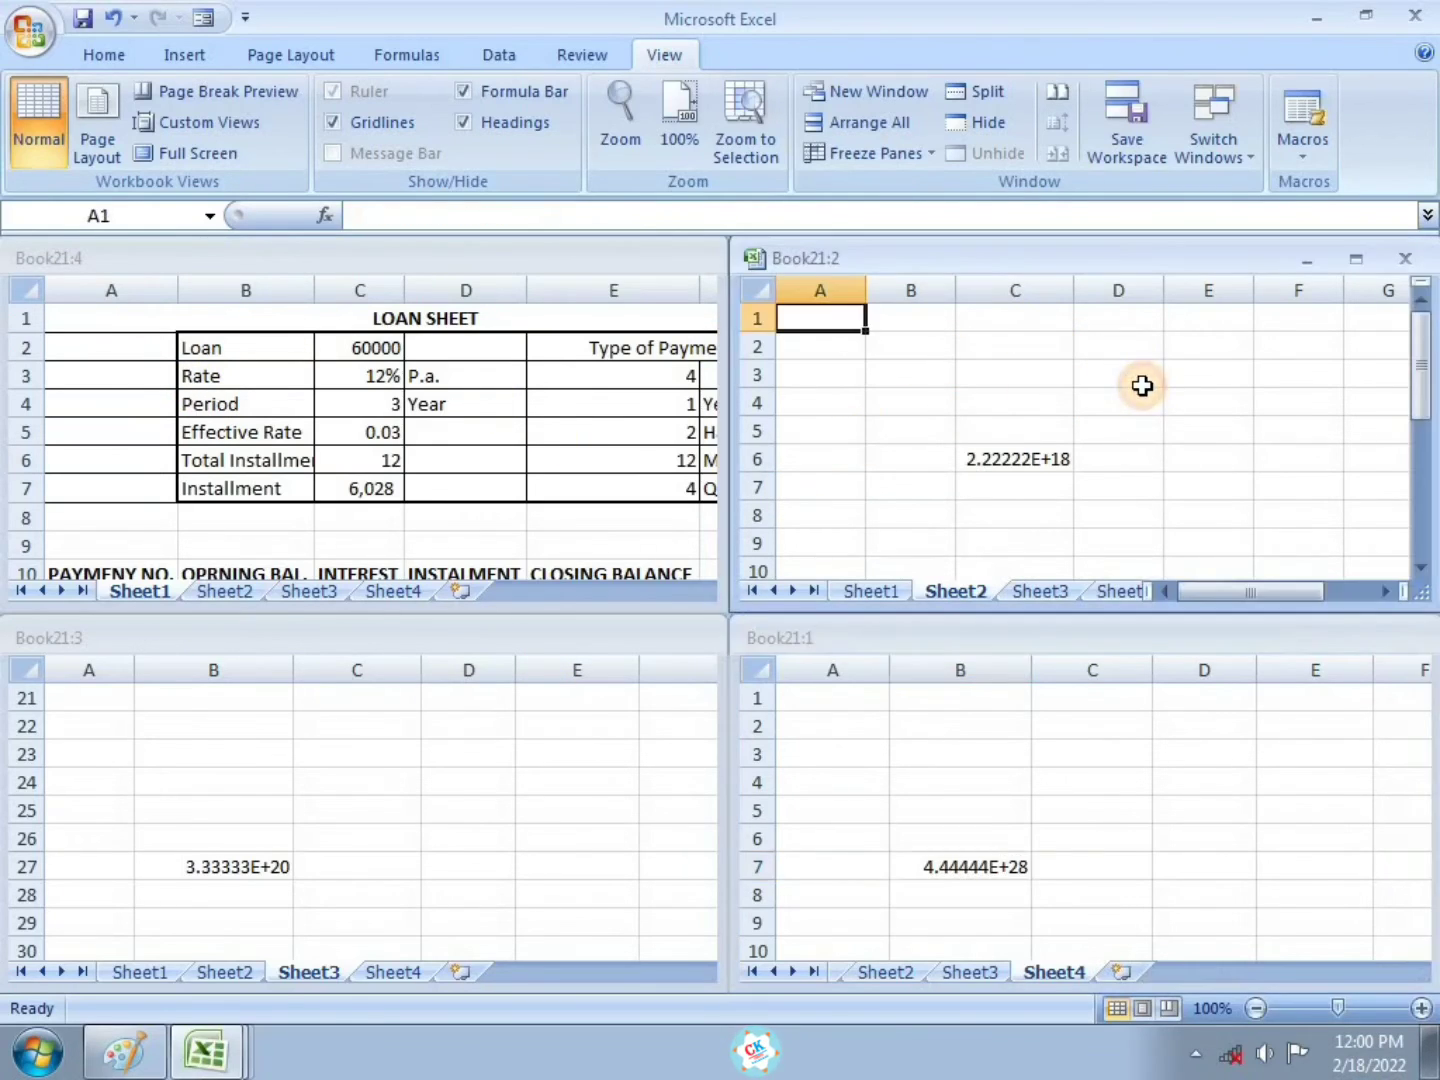
mouse_move(1421, 373)
mouse_down()
mouse_move(1424, 456)
mouse_move(1420, 356)
mouse_move(1417, 398)
mouse_move(1420, 385)
mouse_up()
click(605, 781)
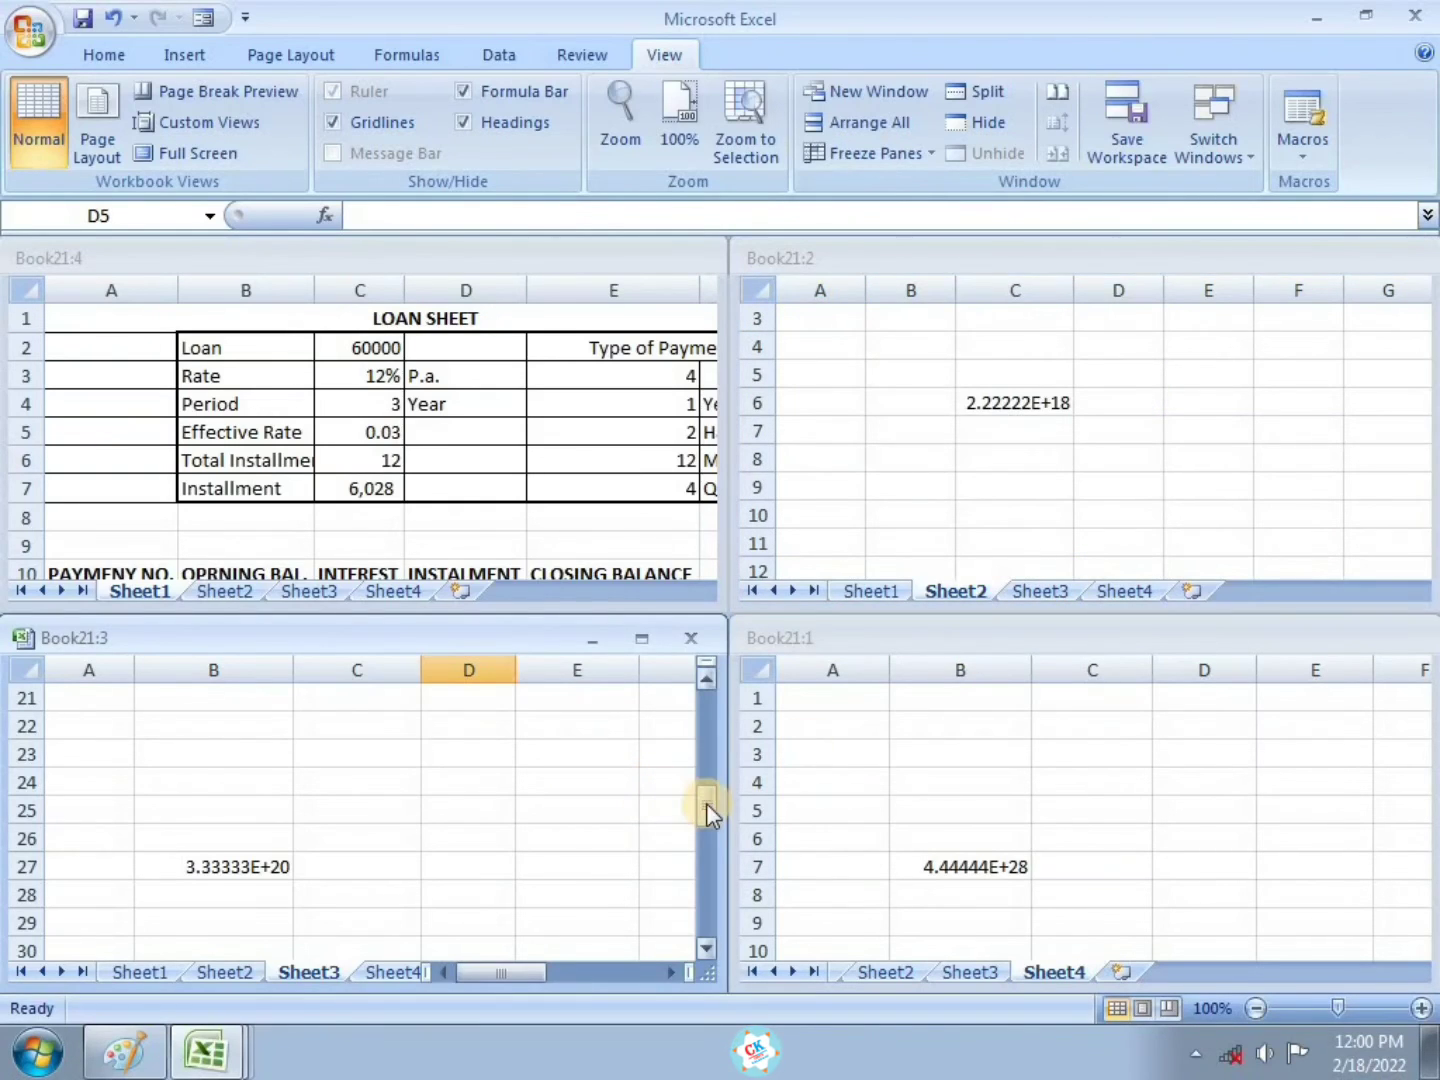
drag(707, 804, 706, 729)
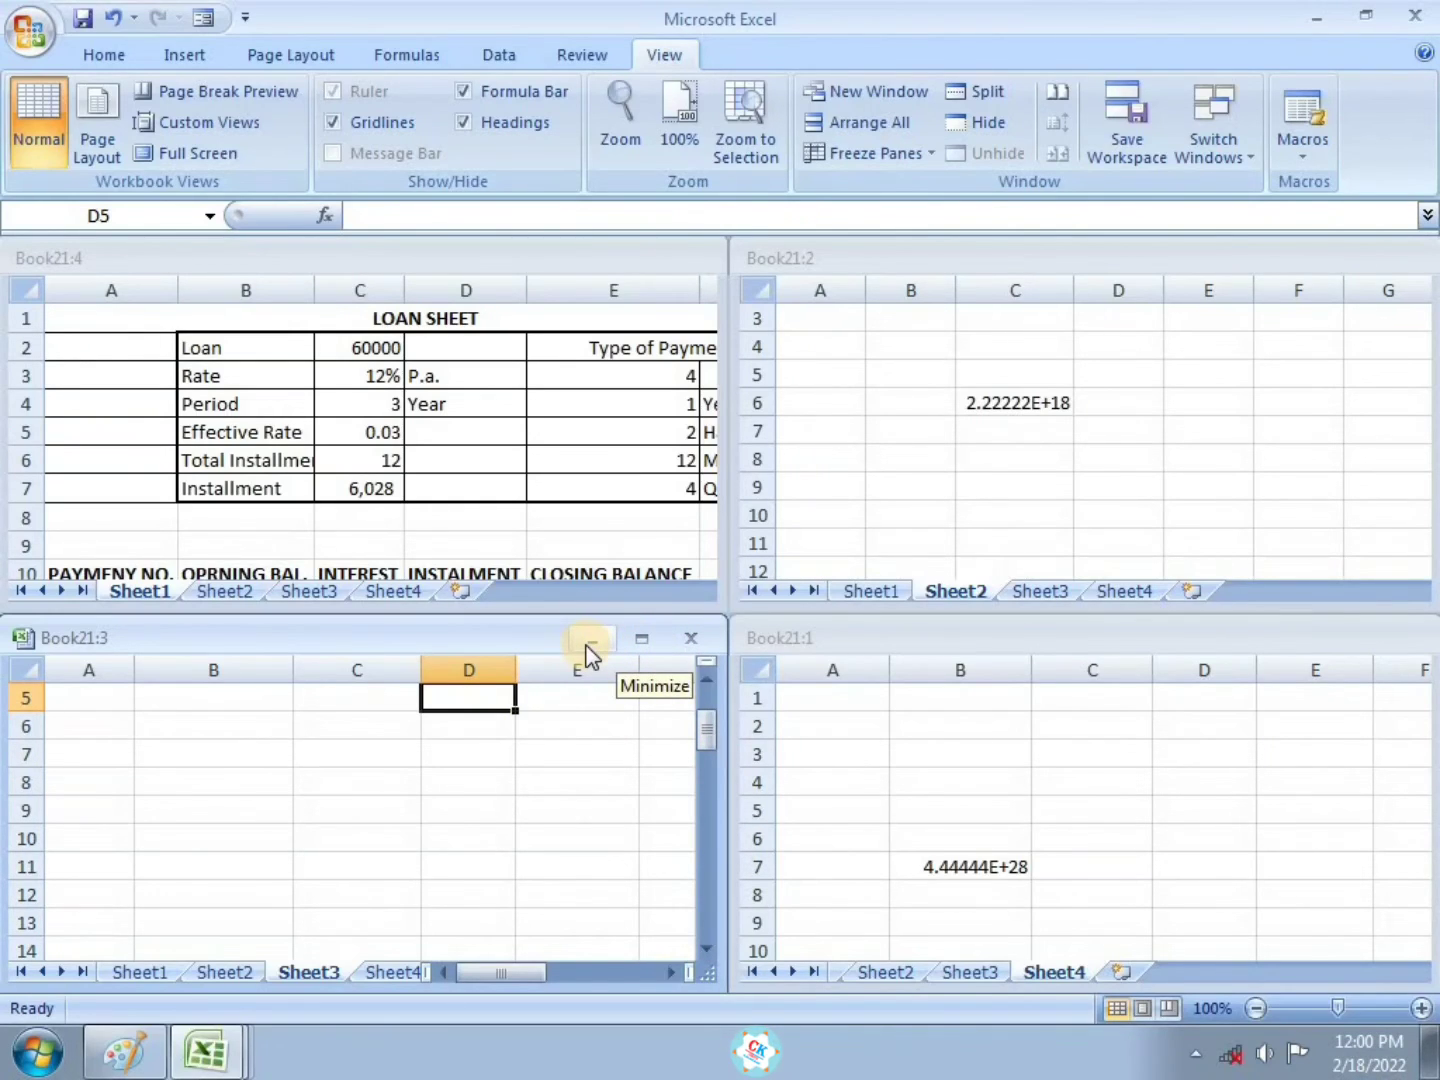
Shift the four tiled Book21 windows individually to slightly different positions in the workspace
mouse_move(586, 648)
mouse_down()
mouse_move(630, 566)
mouse_move(530, 646)
mouse_move(593, 658)
mouse_up()
drag(535, 258, 643, 285)
drag(890, 260, 925, 261)
mouse_move(919, 632)
mouse_down()
mouse_move(996, 636)
mouse_move(927, 643)
mouse_up()
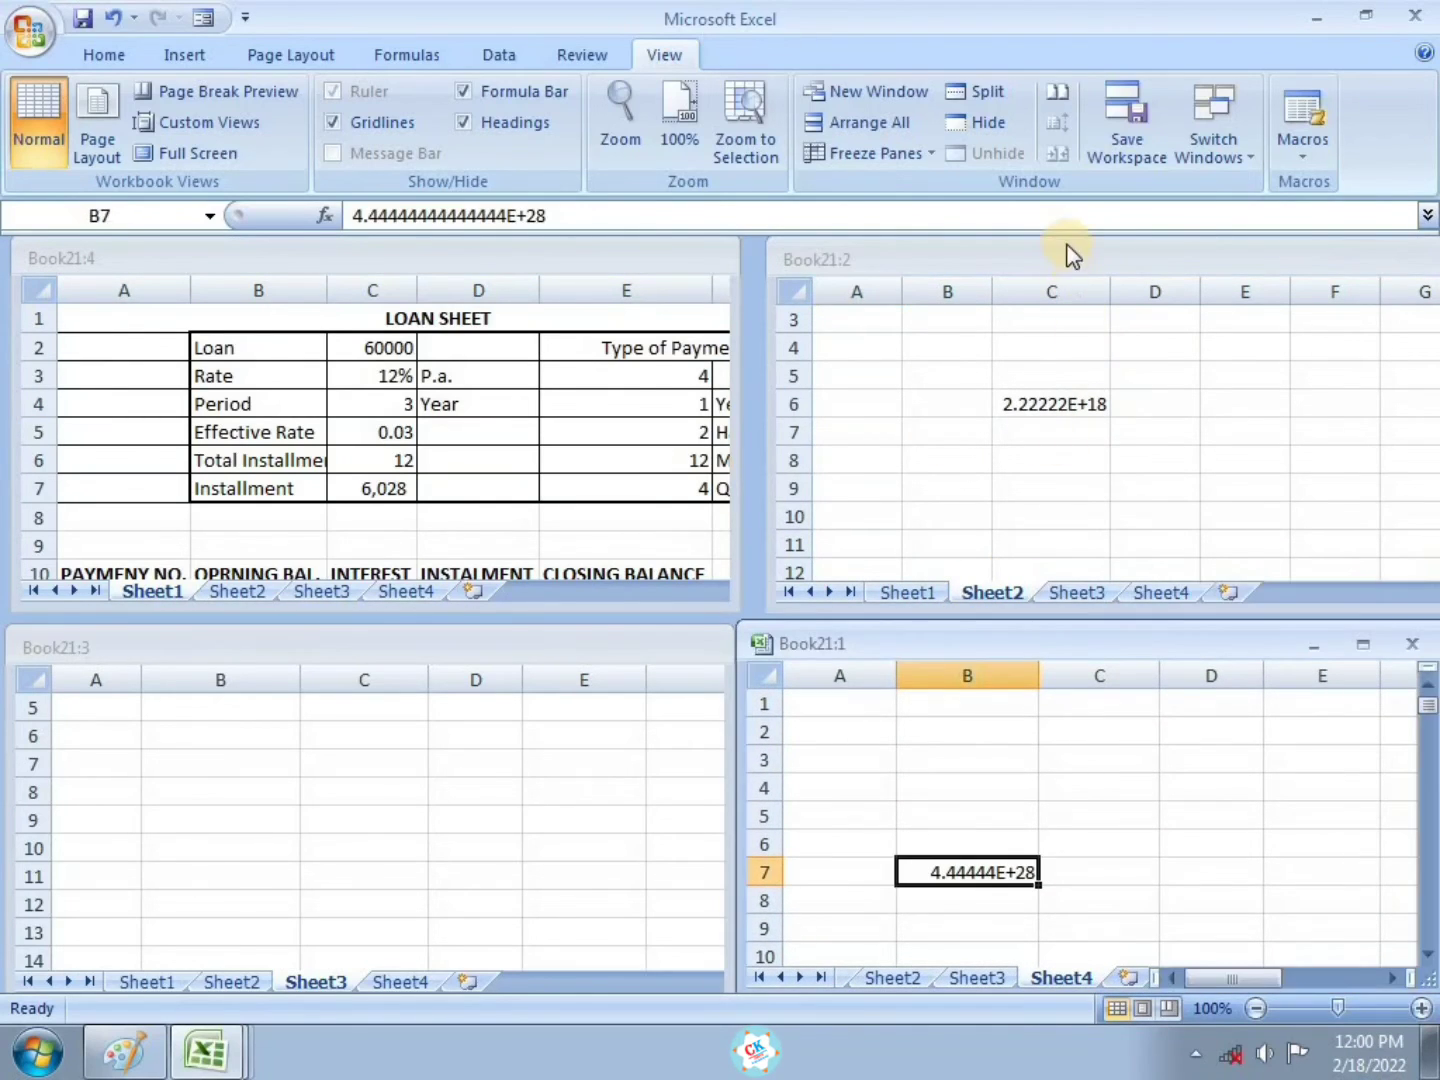
drag(1072, 256, 1050, 259)
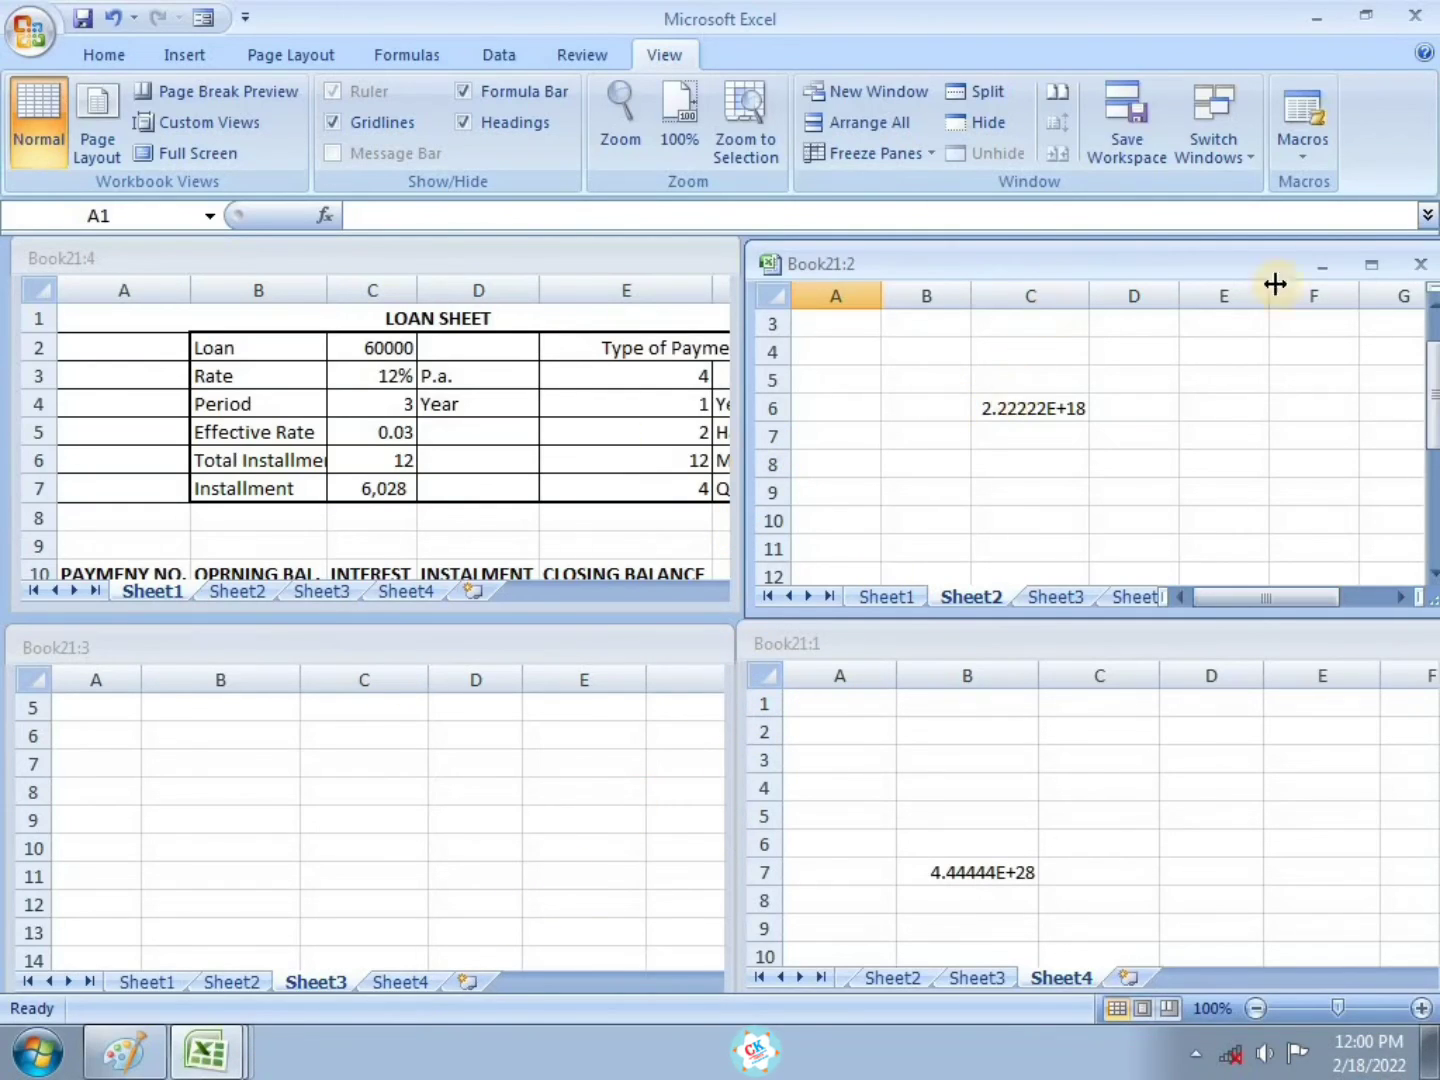
Close the Book21 windows showing Sheet2, Sheet4 and Sheet3, and maximize the remaining window with the loan sheet
click(1421, 265)
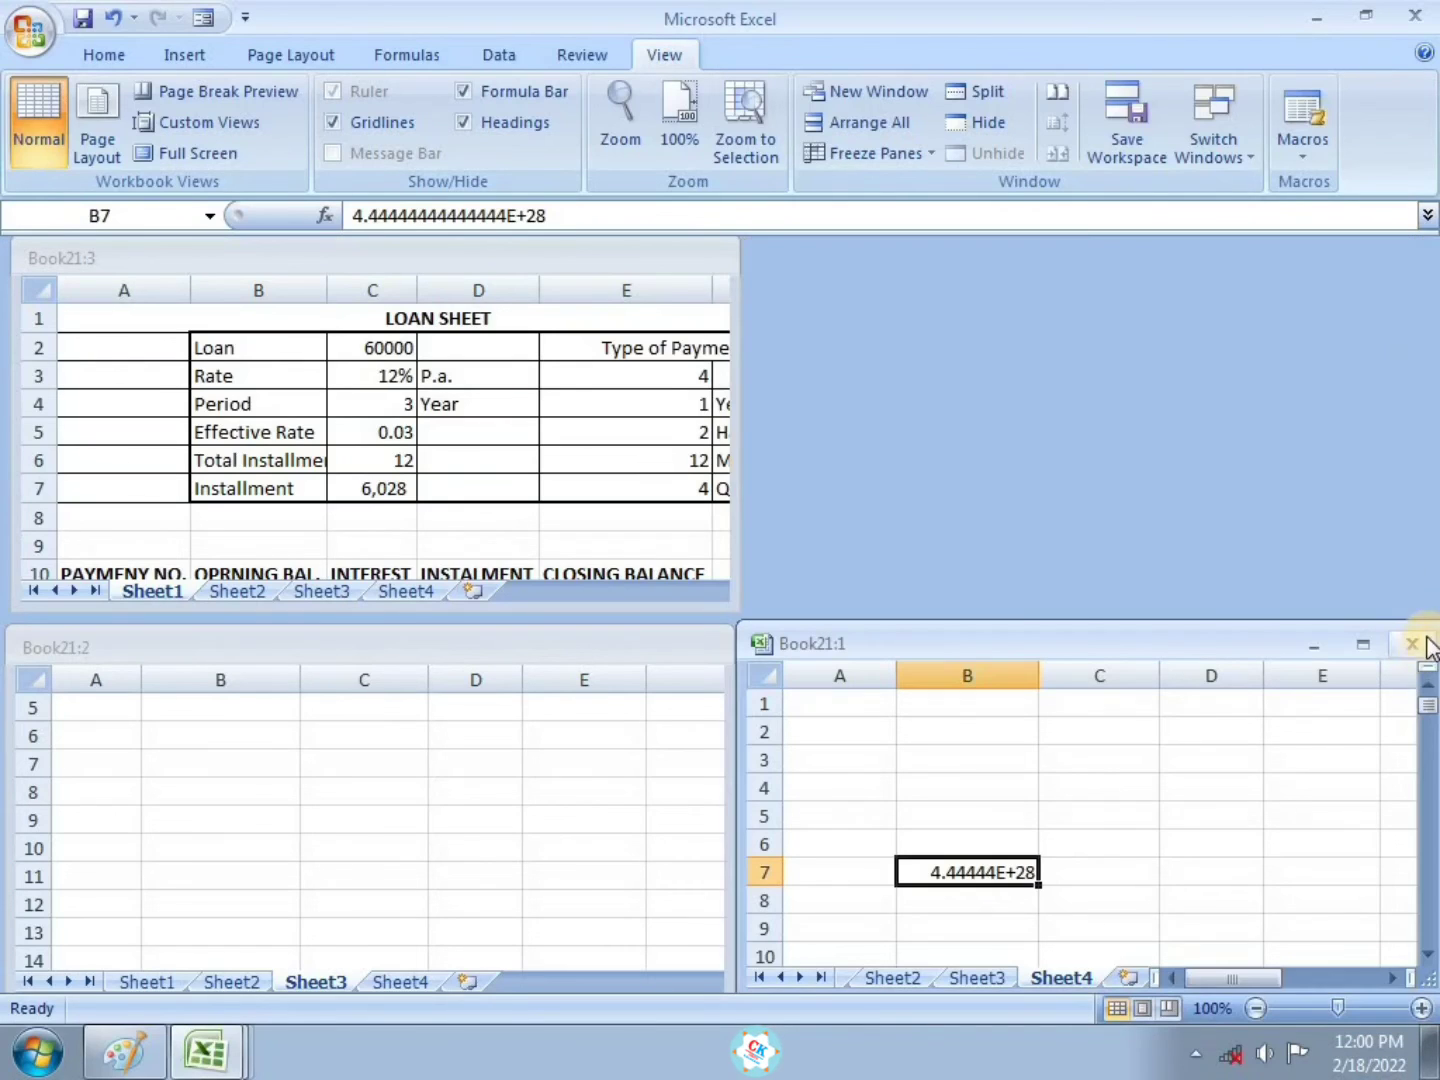
click(1406, 644)
click(698, 645)
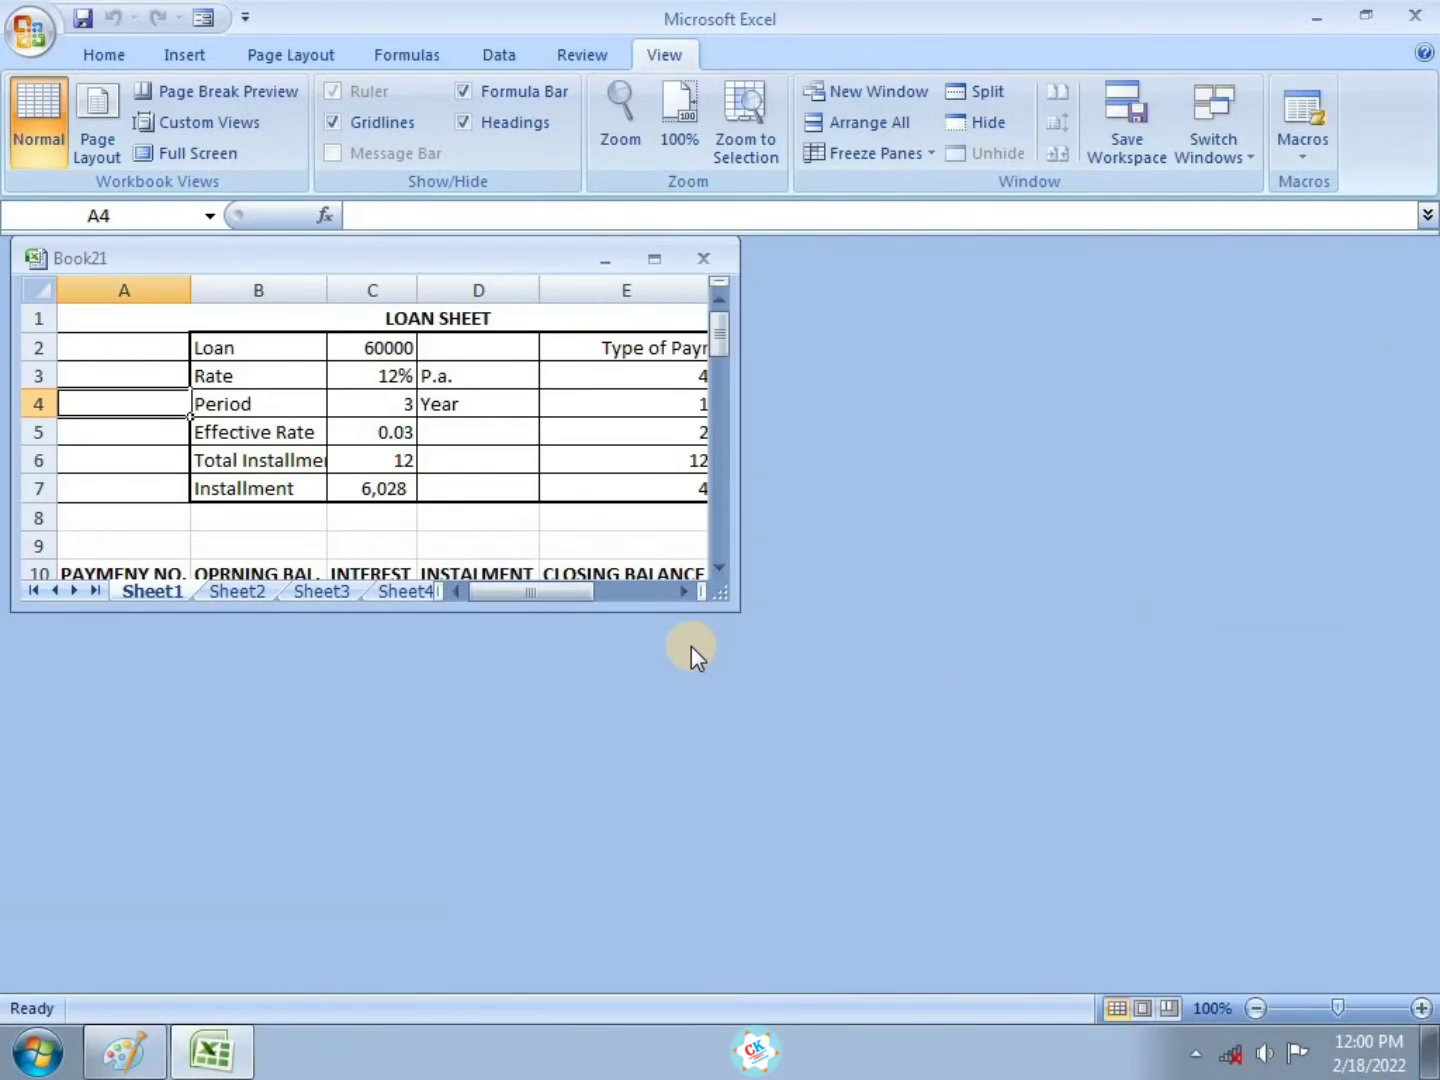
click(654, 261)
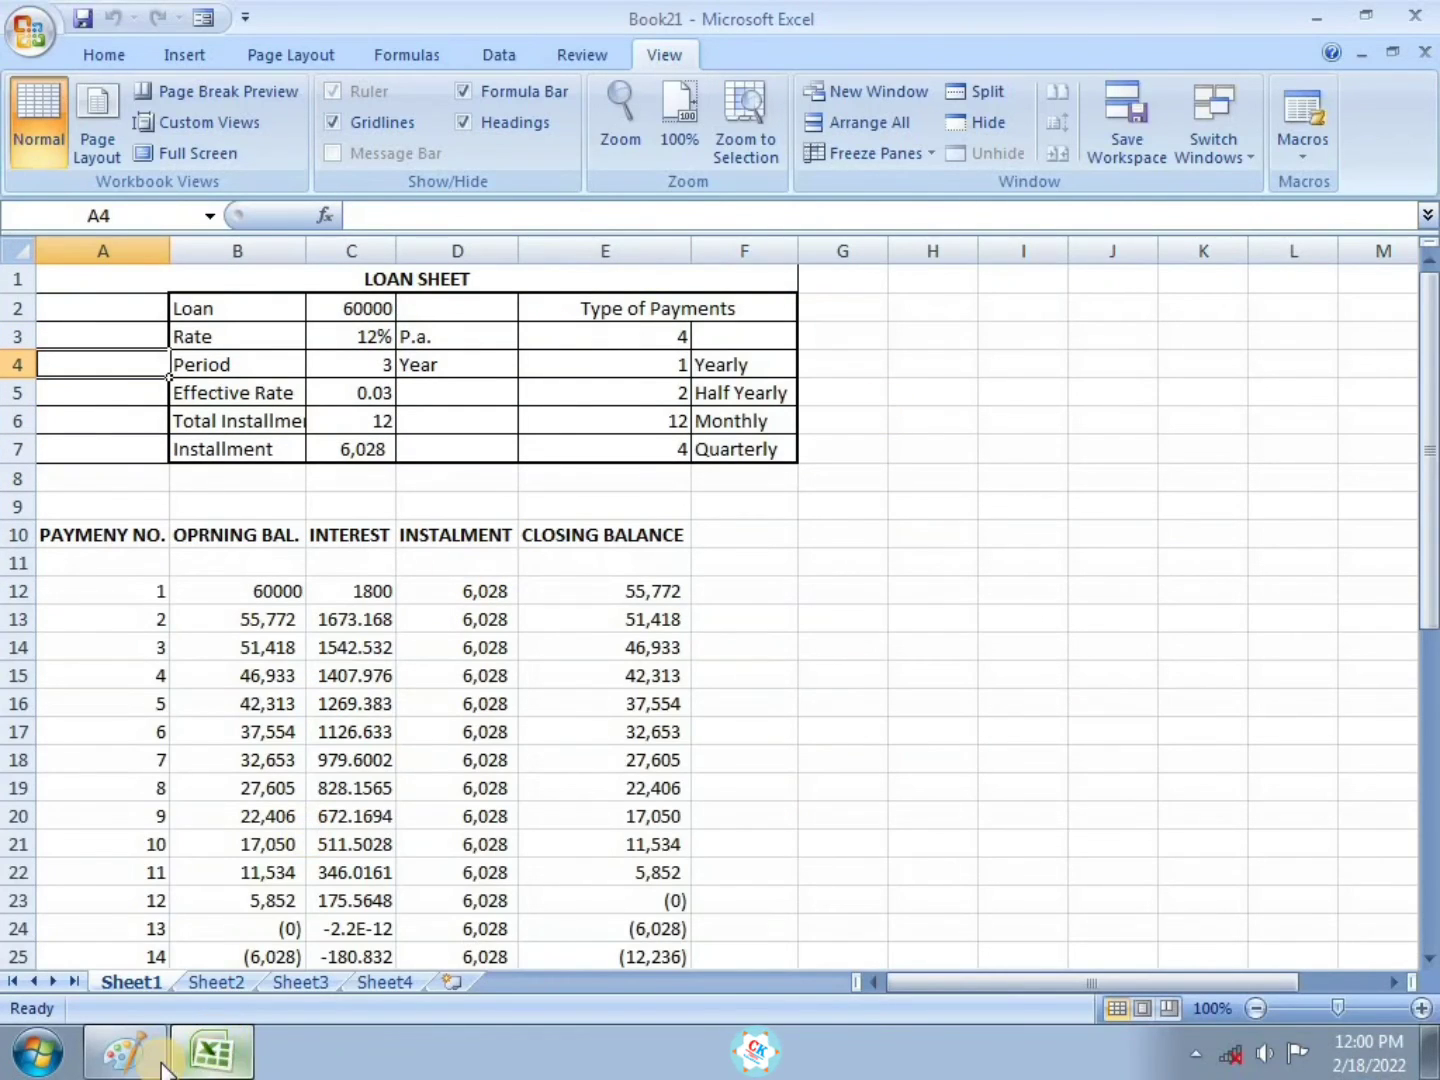
Switch to Paint, mark the workbook-arranging exercise with a red stroke, and underline the key words of the move-sheet exercise
click(124, 1051)
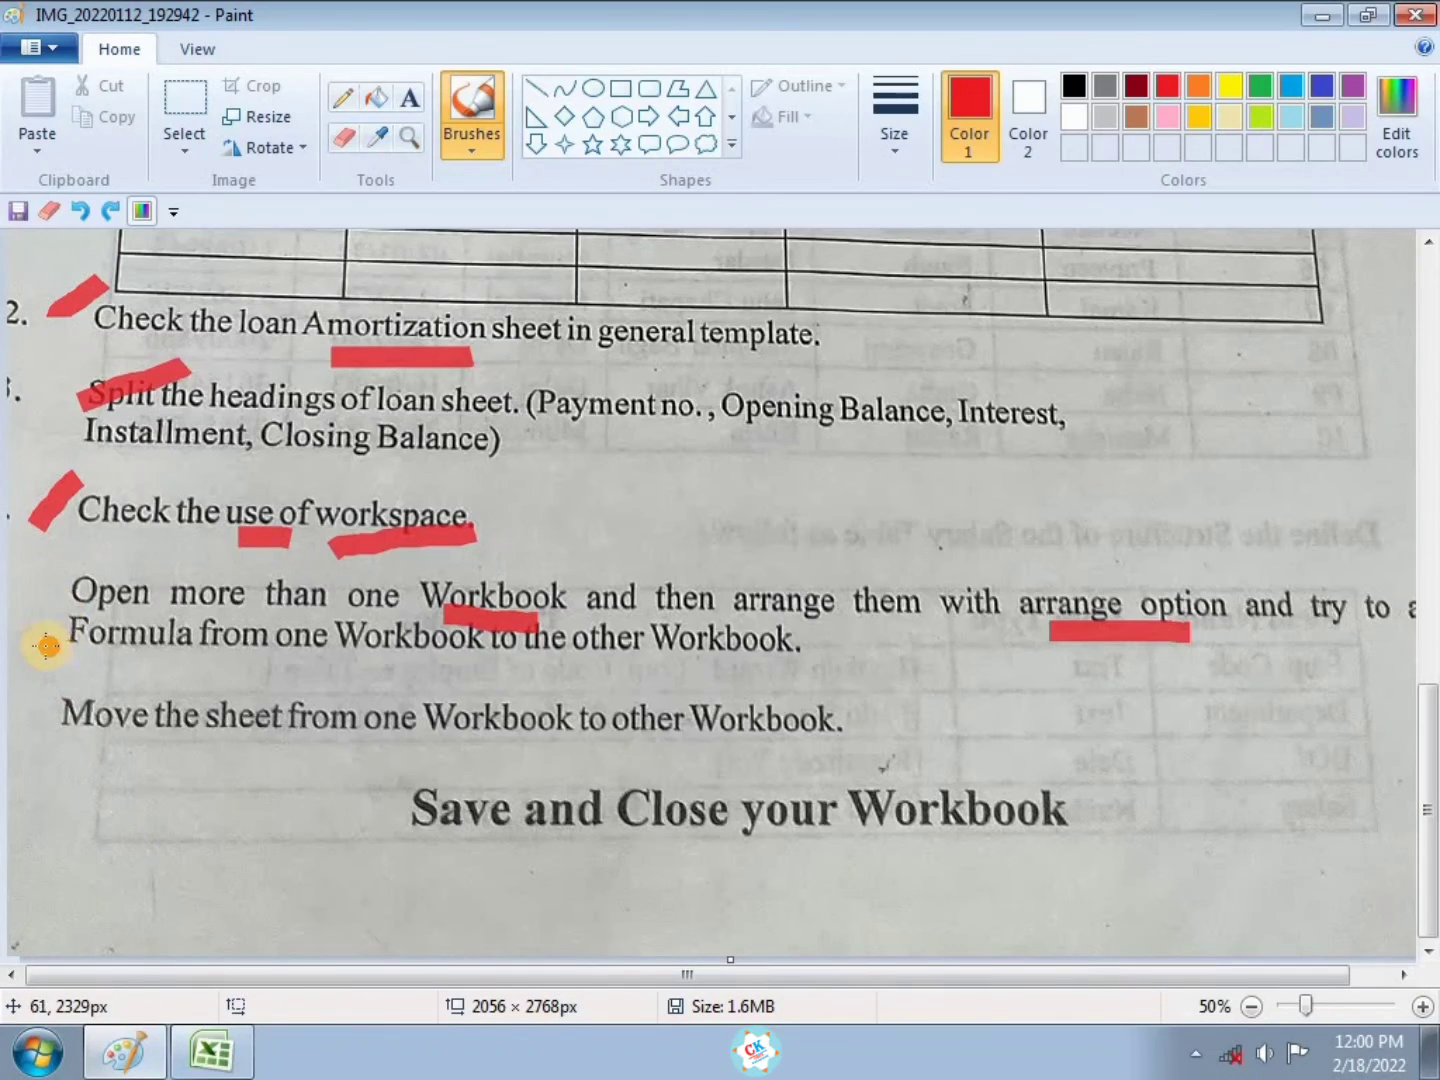
drag(39, 633, 130, 553)
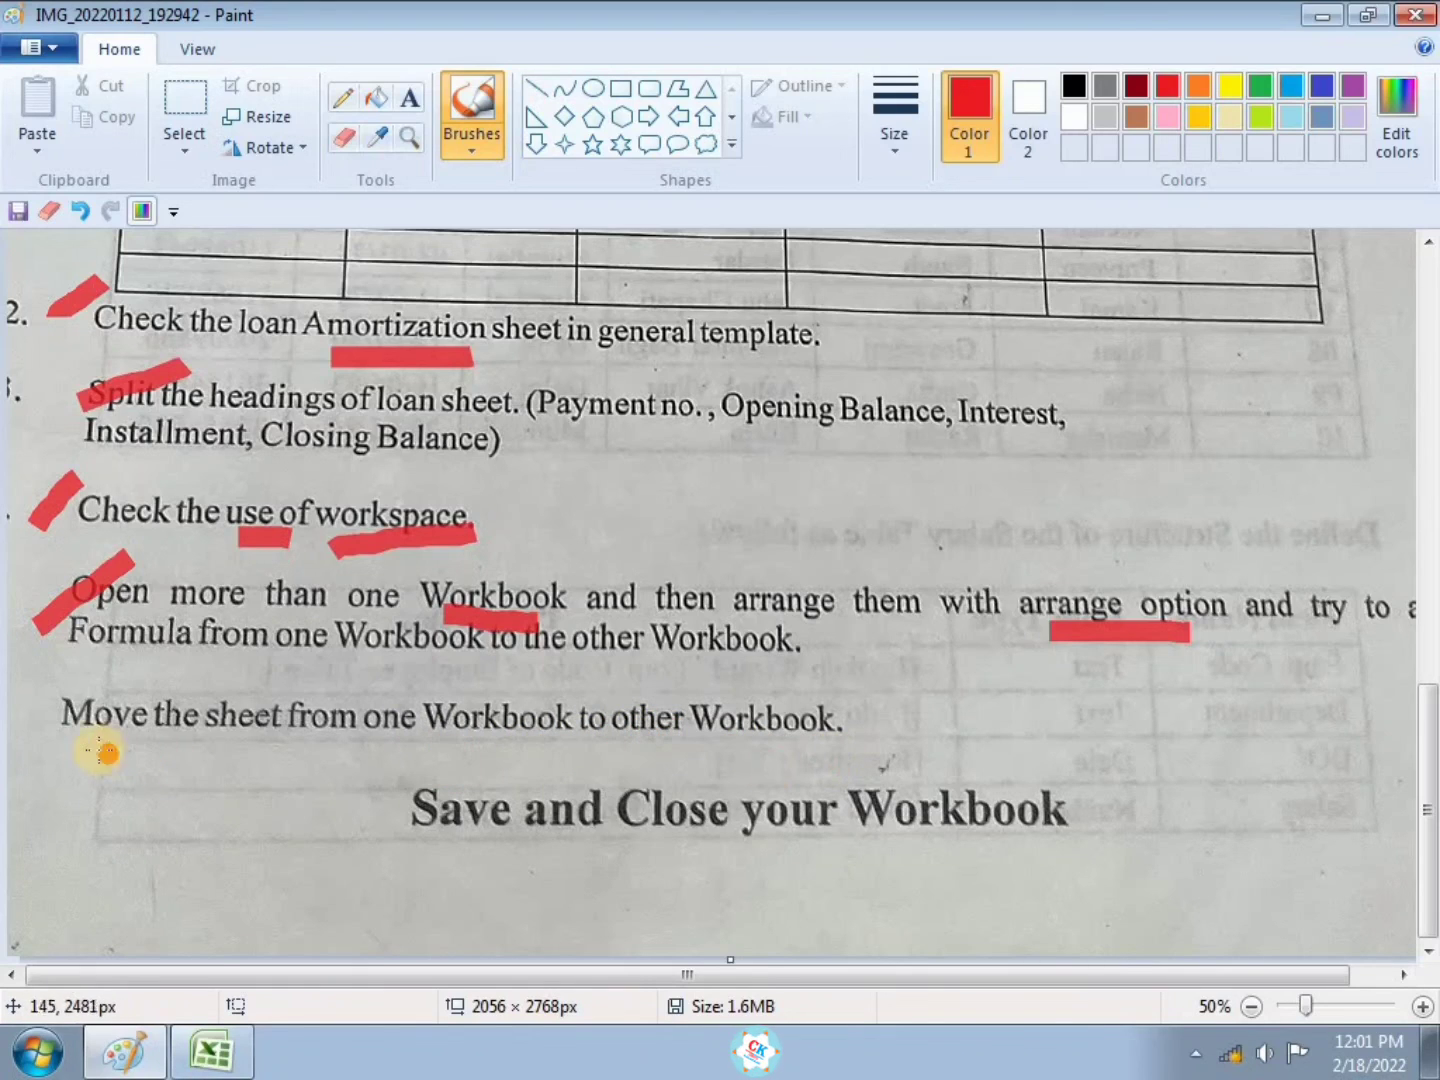
drag(100, 746, 305, 752)
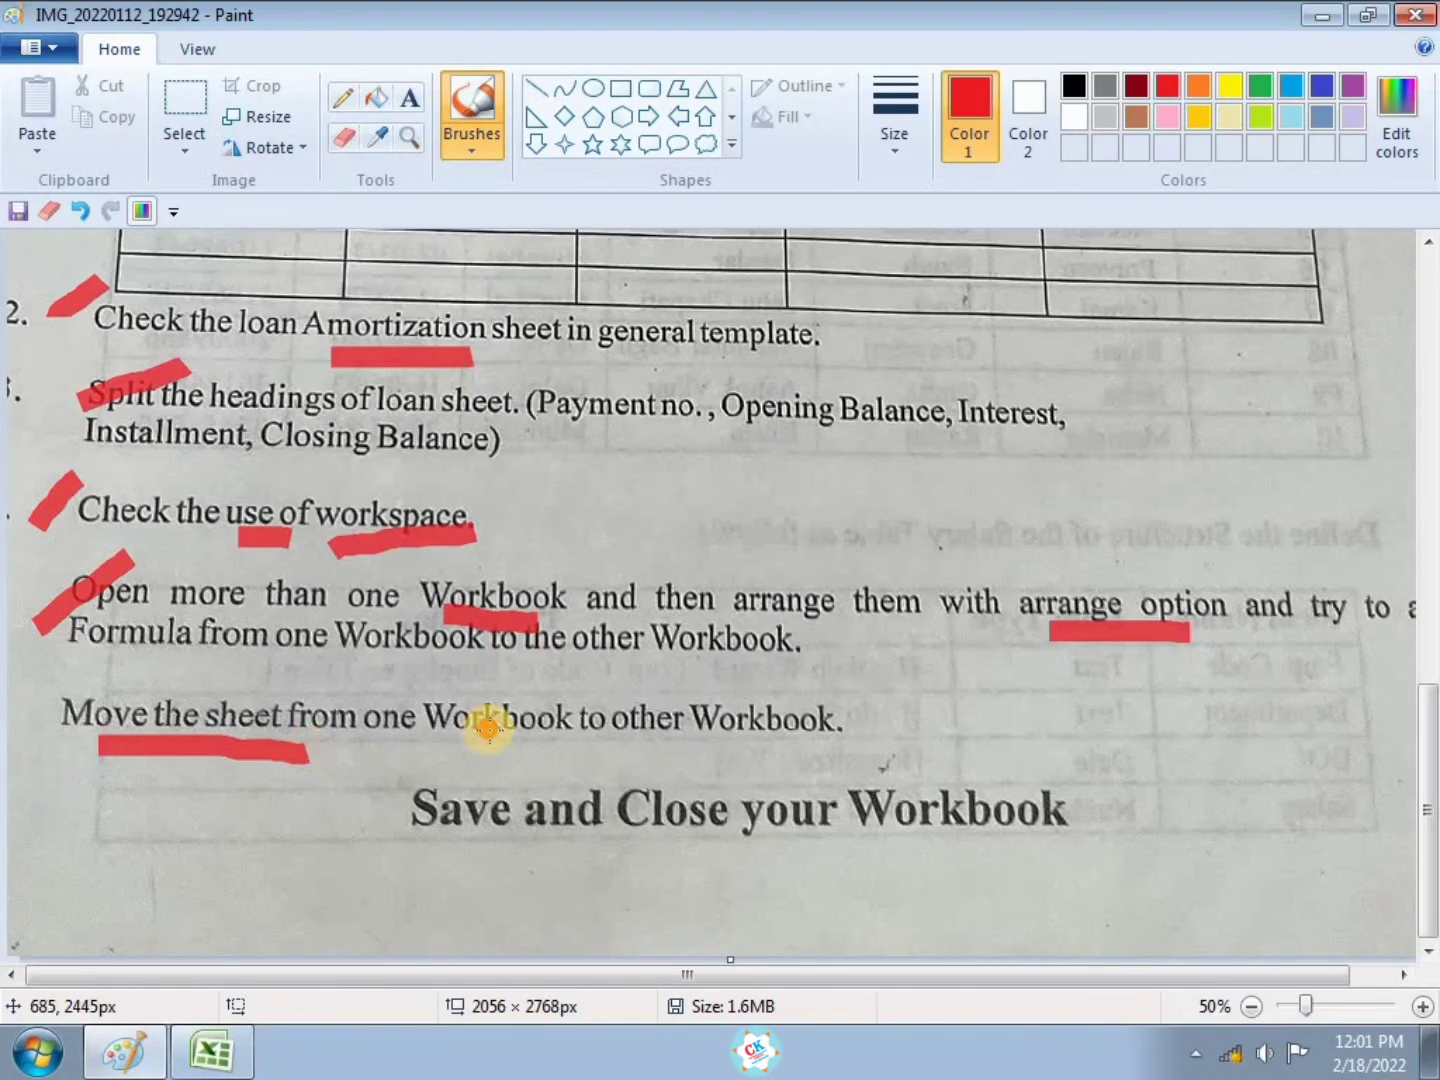
drag(457, 743, 553, 744)
drag(684, 743, 805, 740)
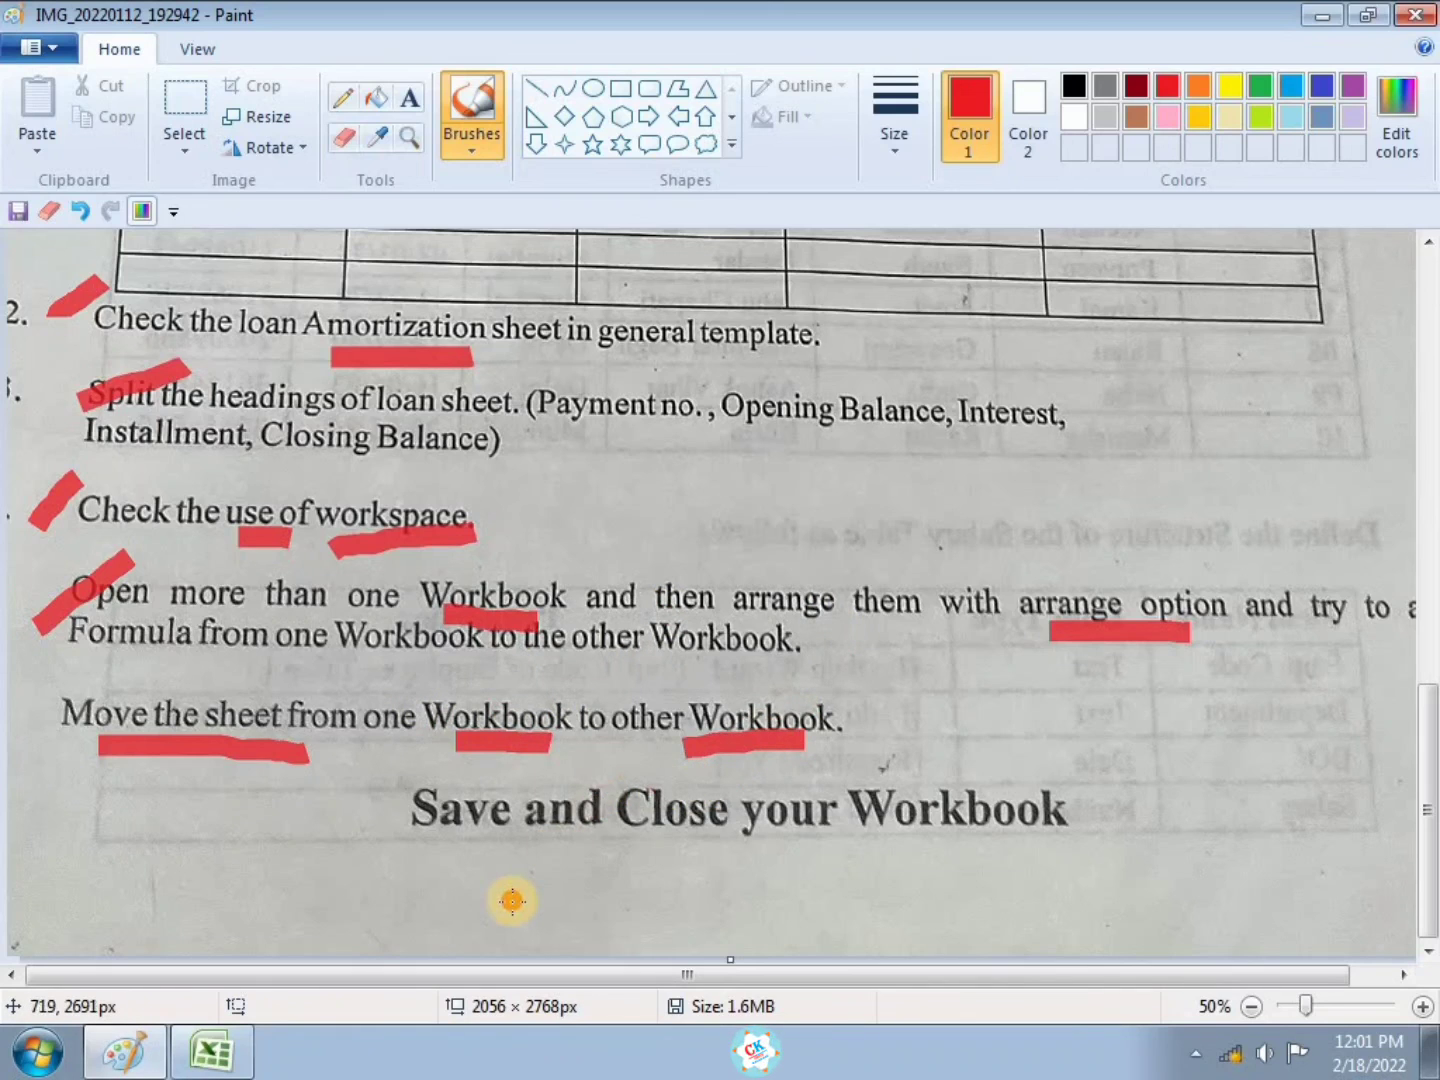
Switch to Excel, open the recent workbook B, and return to the Book21 window
click(213, 1052)
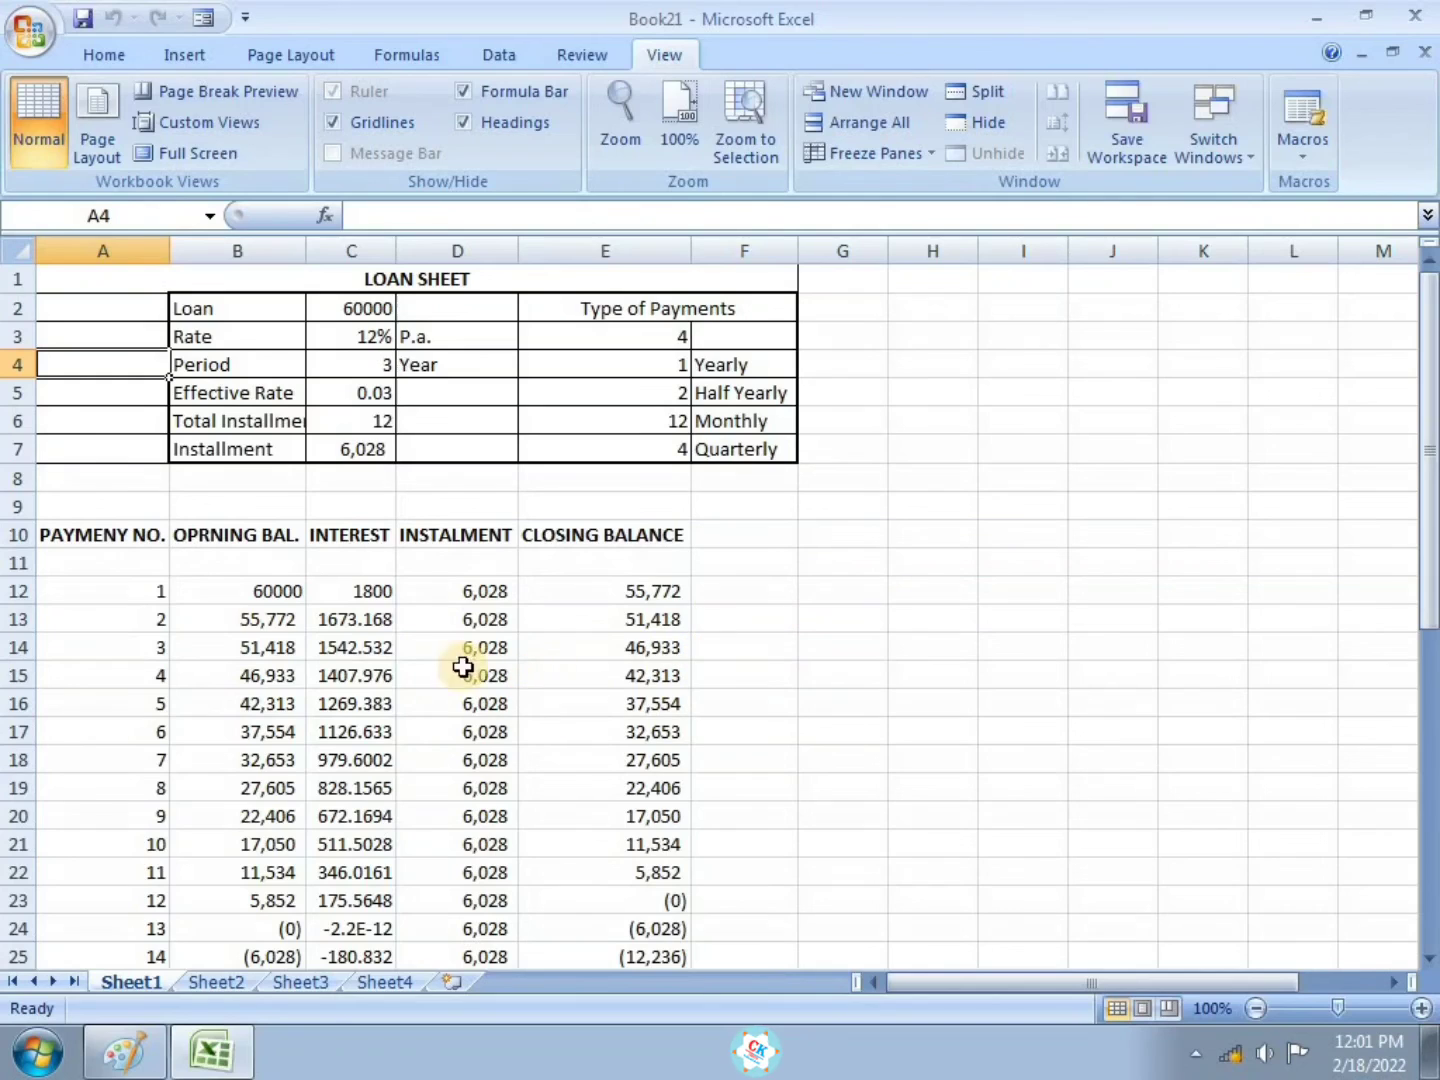
click(37, 31)
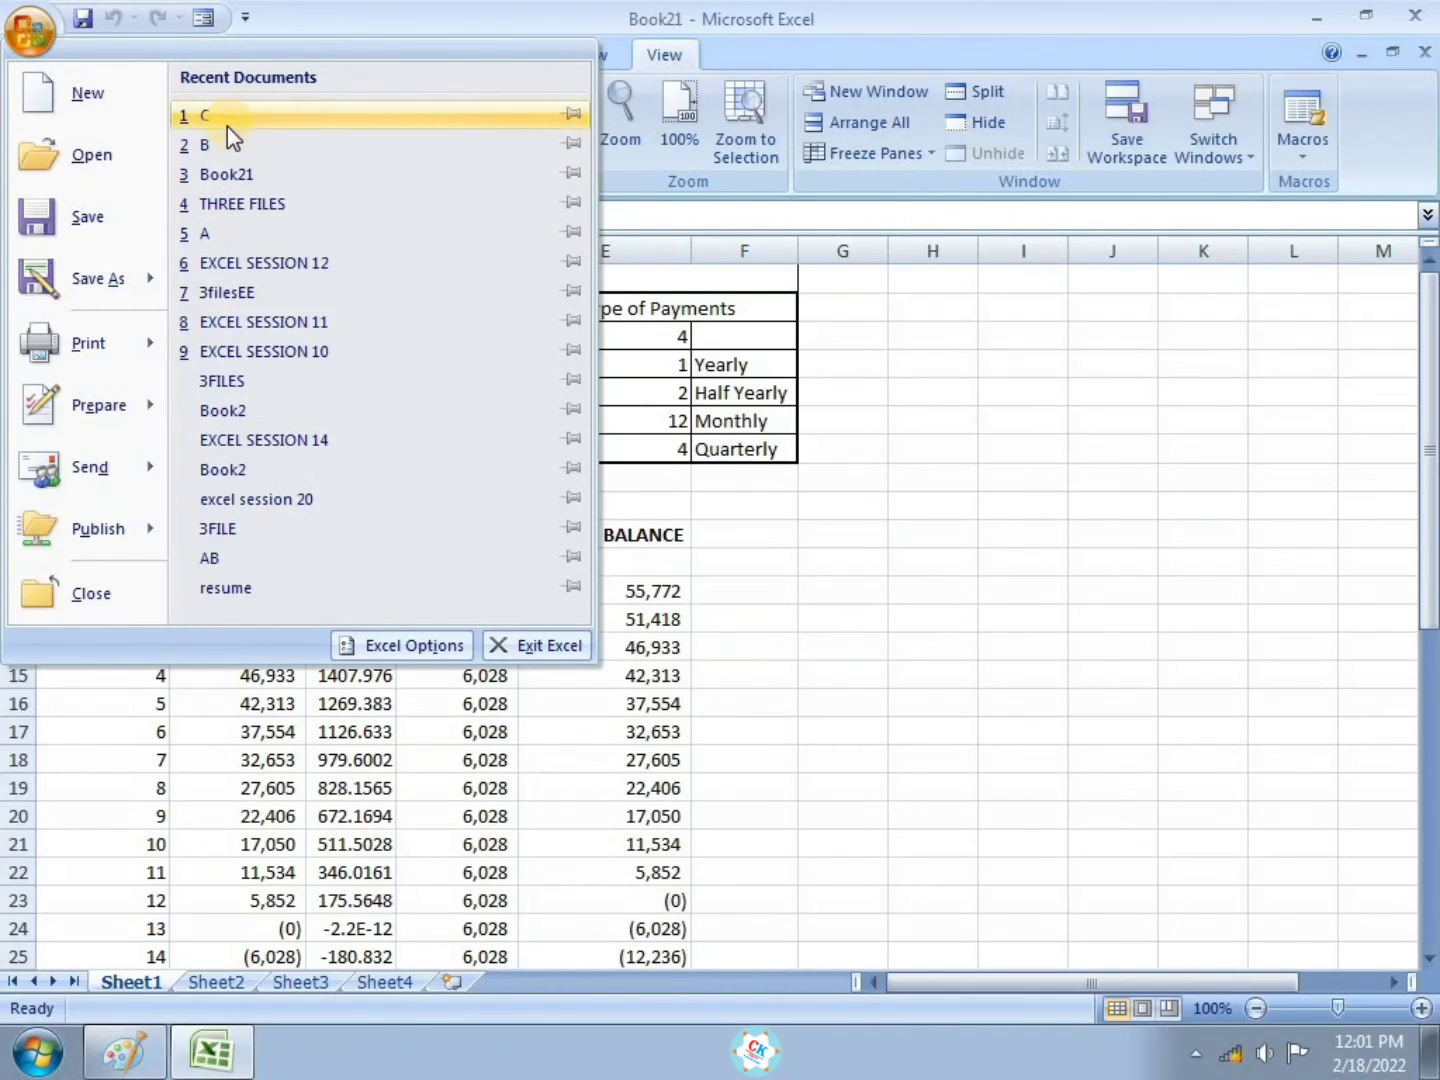
click(290, 143)
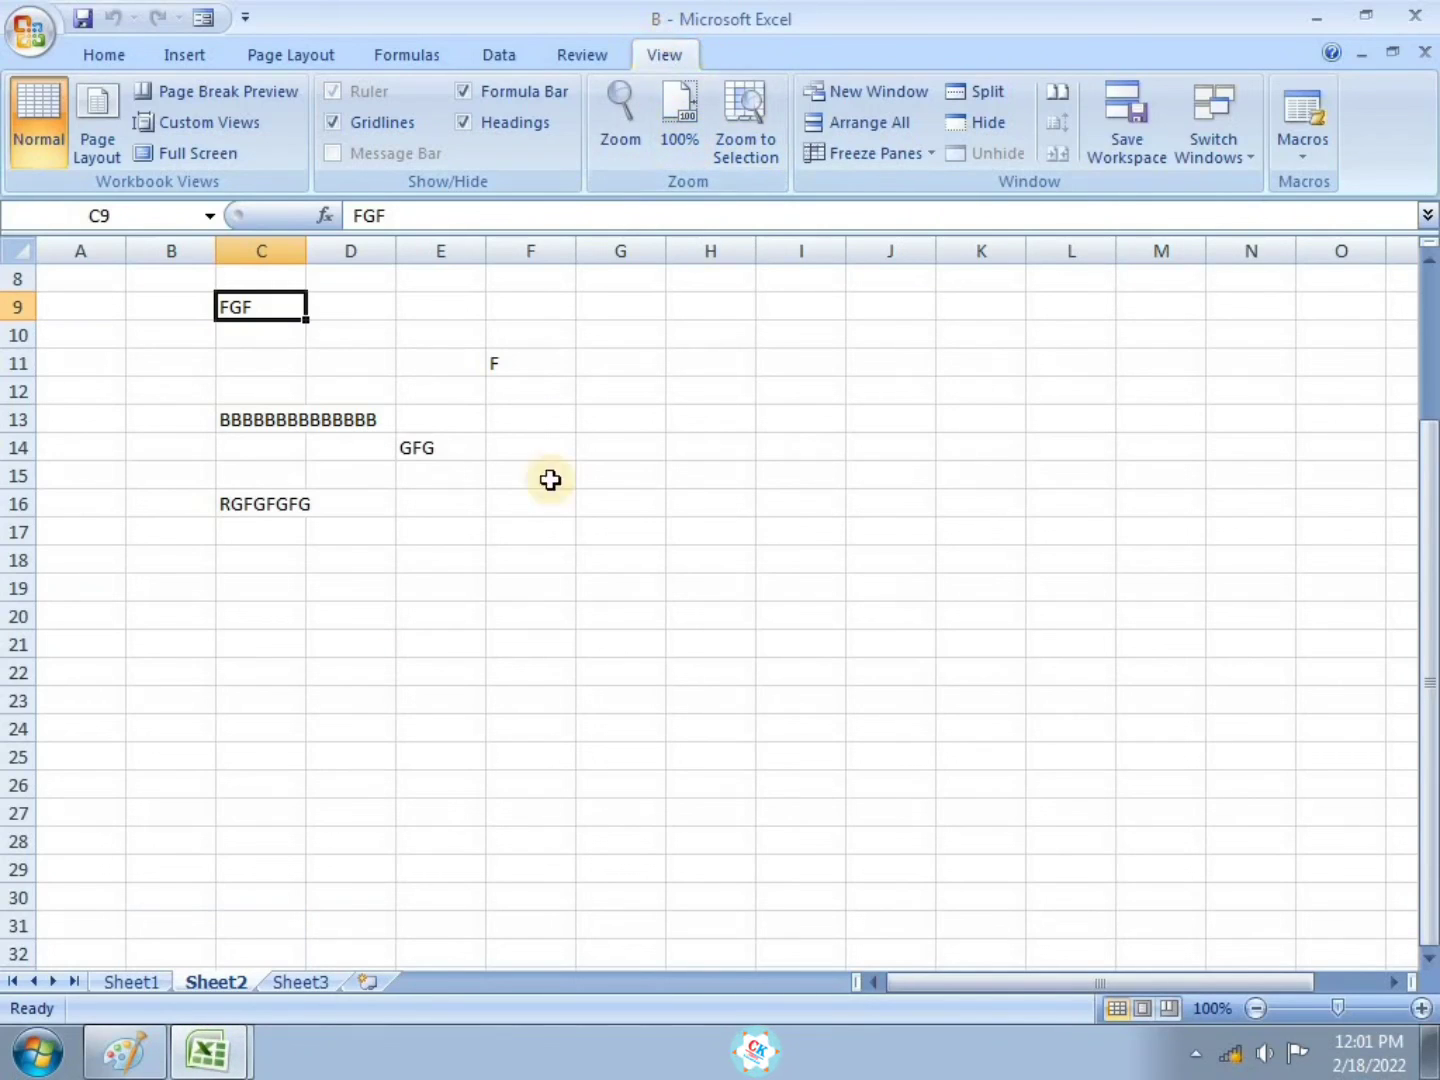
click(209, 1049)
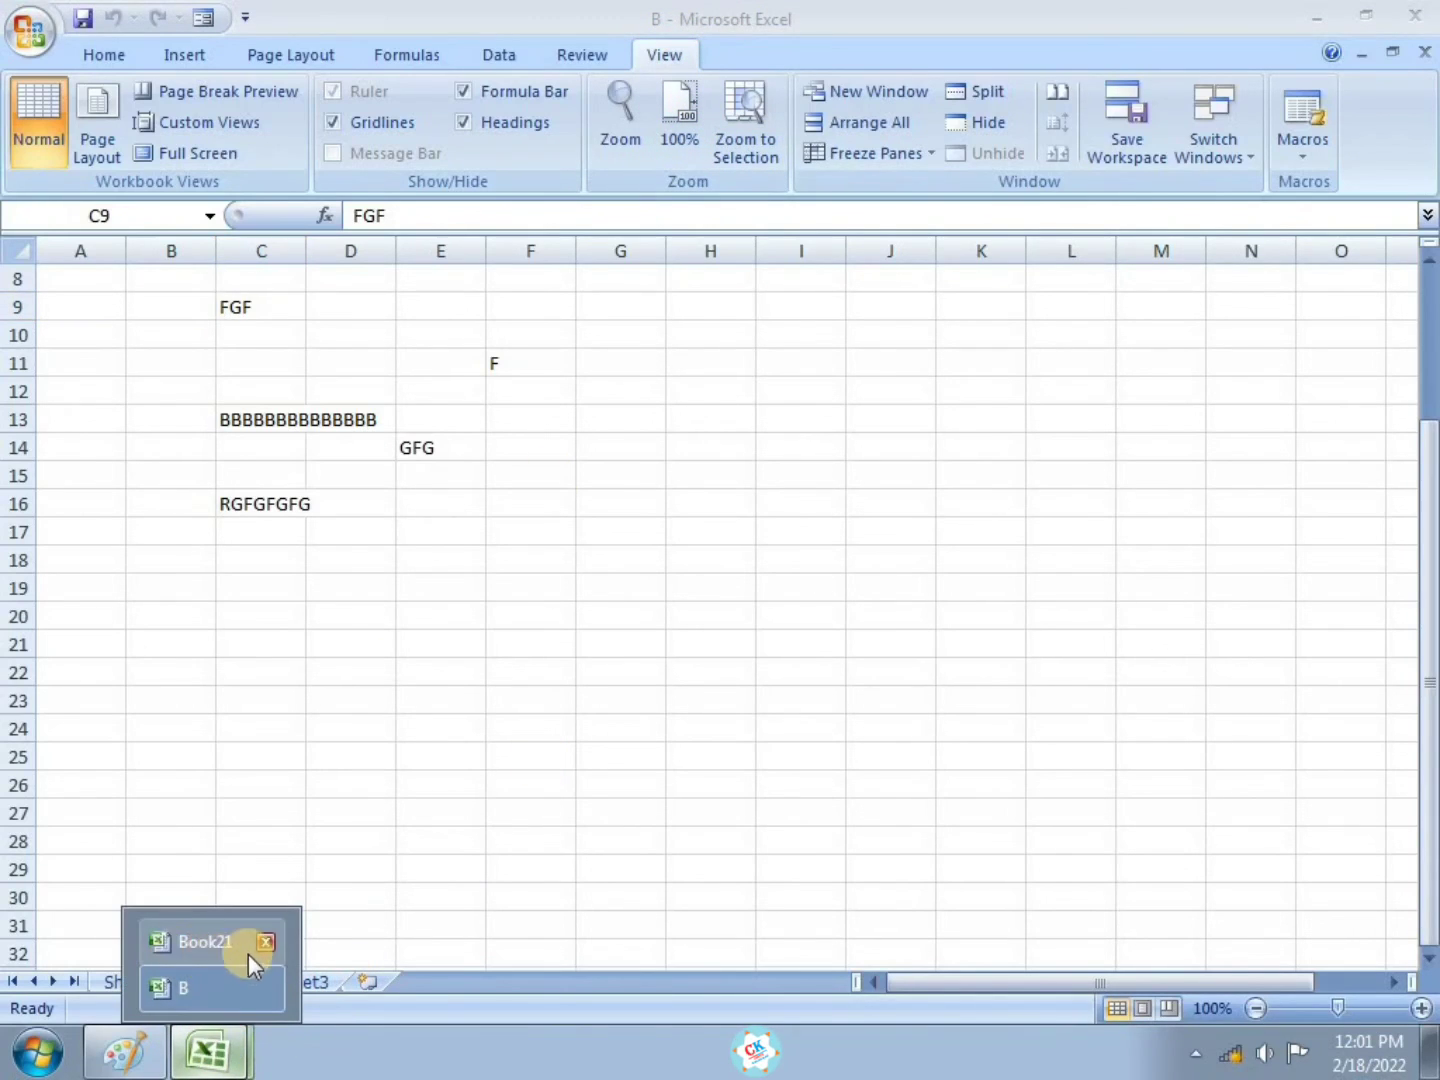
click(200, 940)
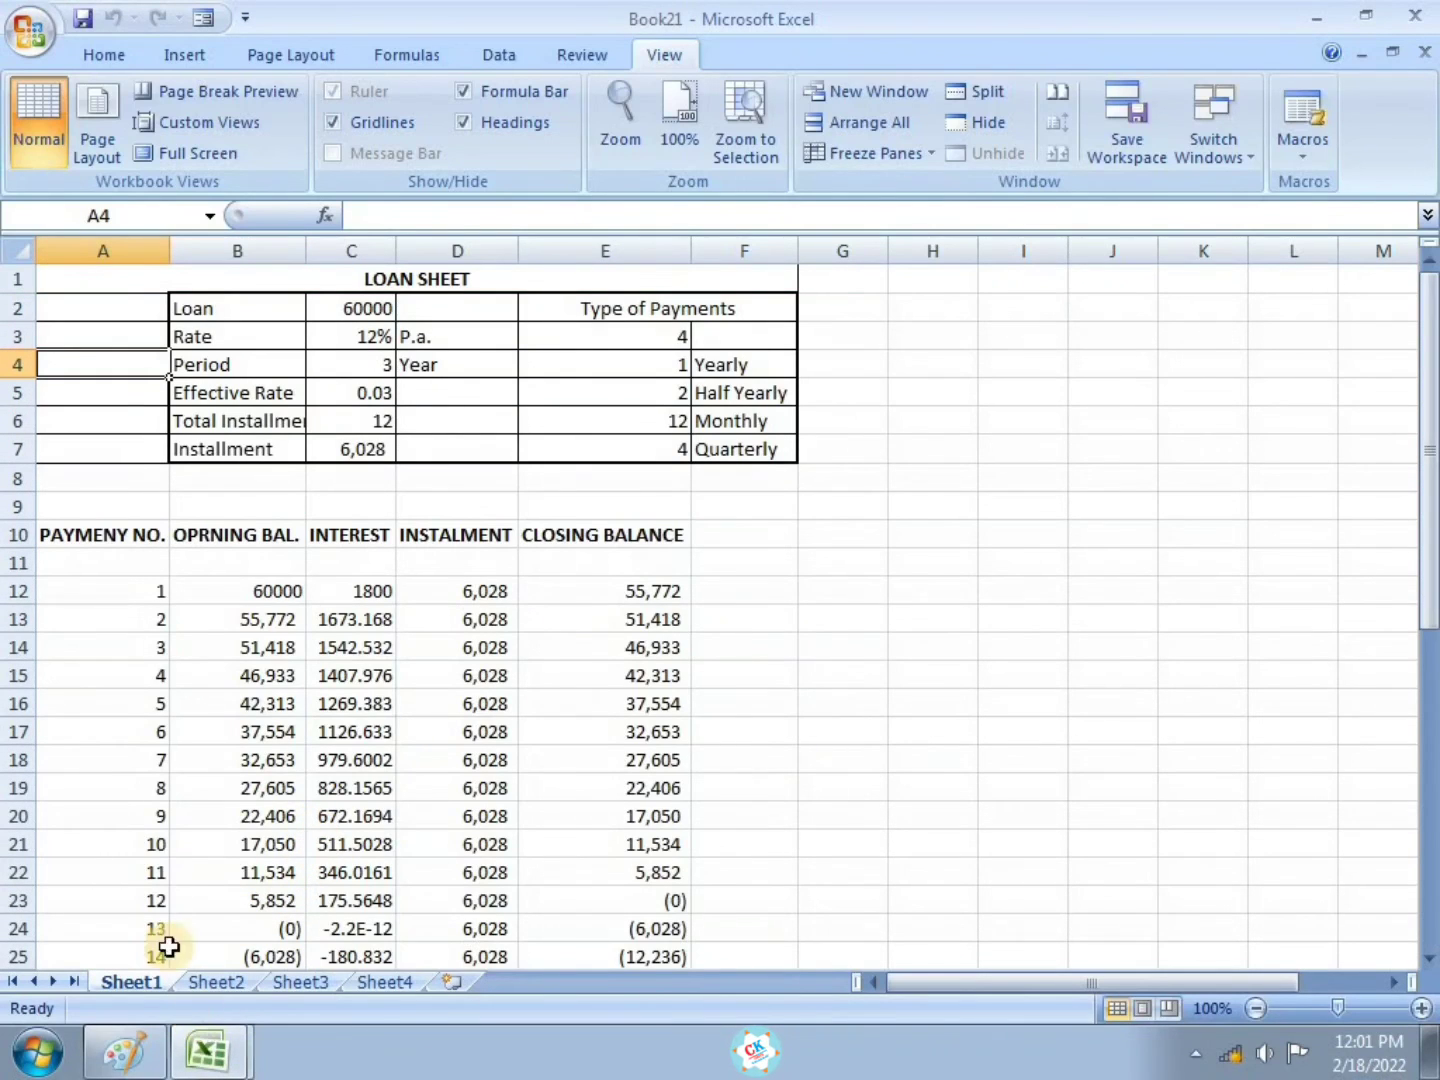
Move Sheet4 from Book21 to the end of workbook B.xlsx without creating a copy
click(394, 985)
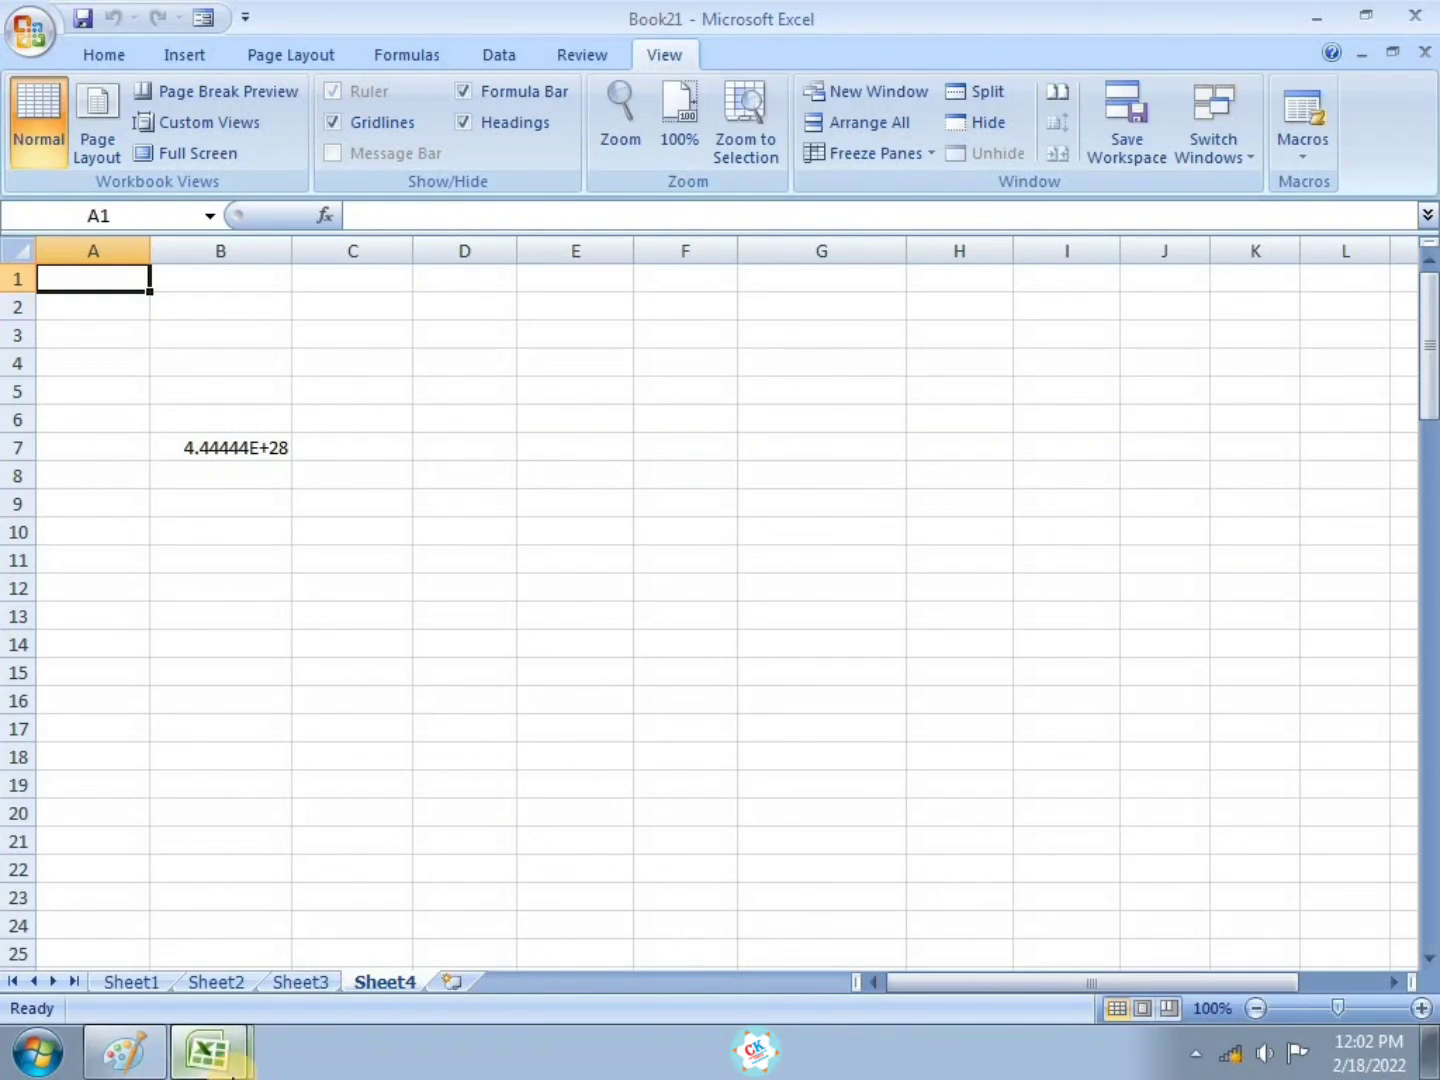
mouse_move(239, 1066)
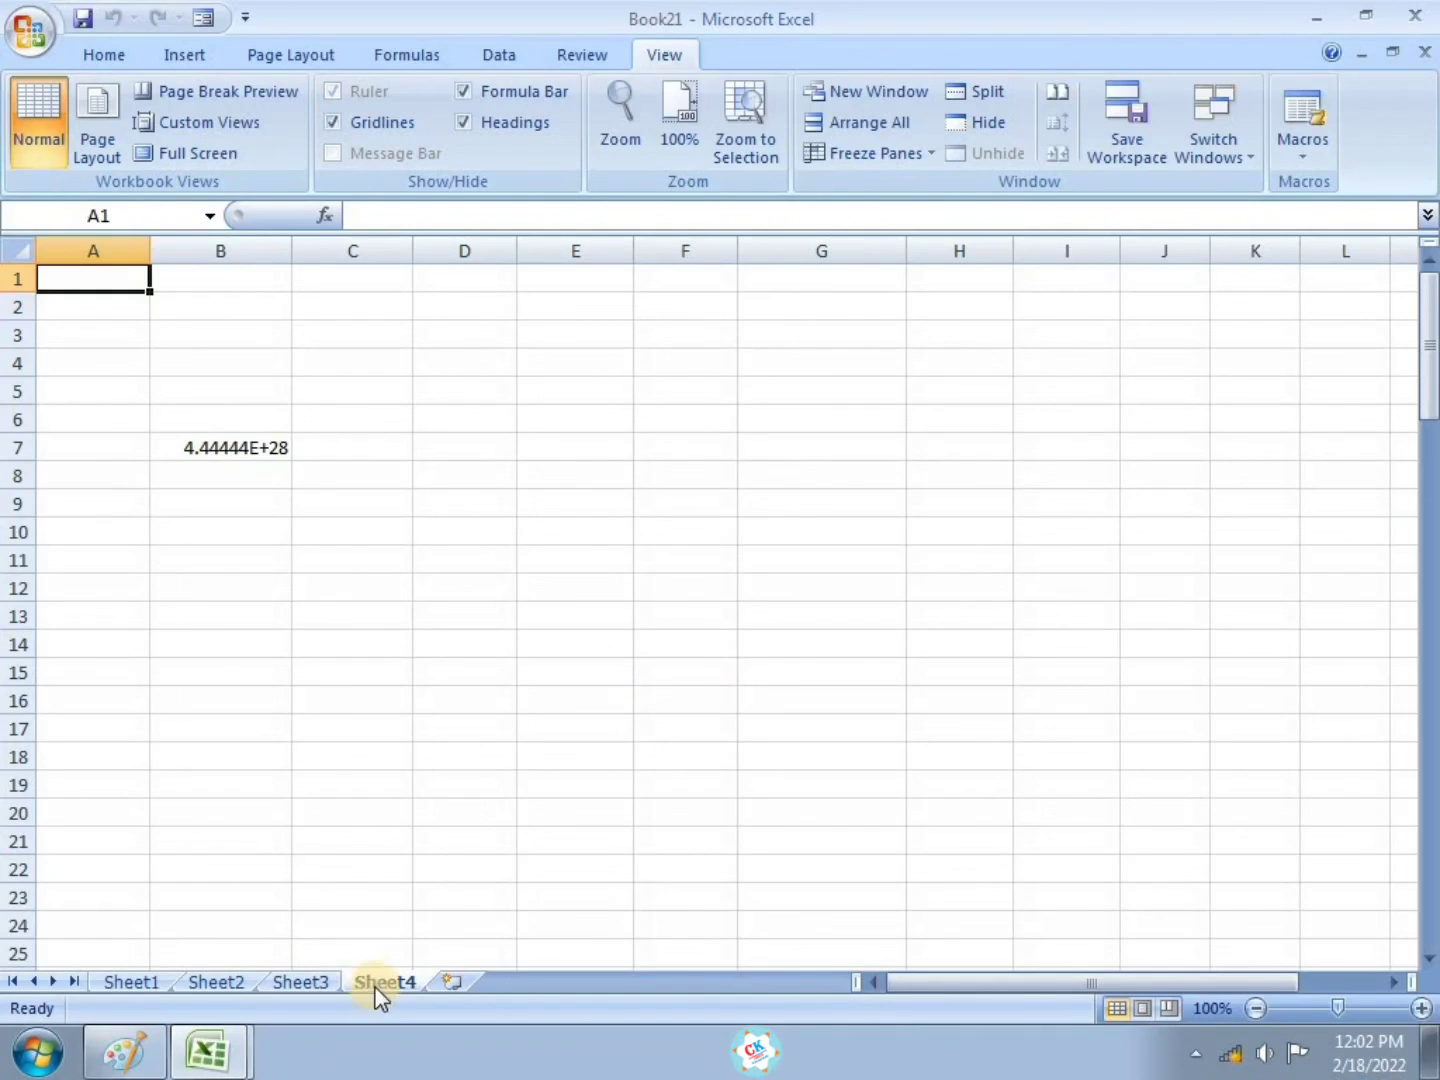
drag(383, 978, 417, 982)
drag(283, 976, 463, 978)
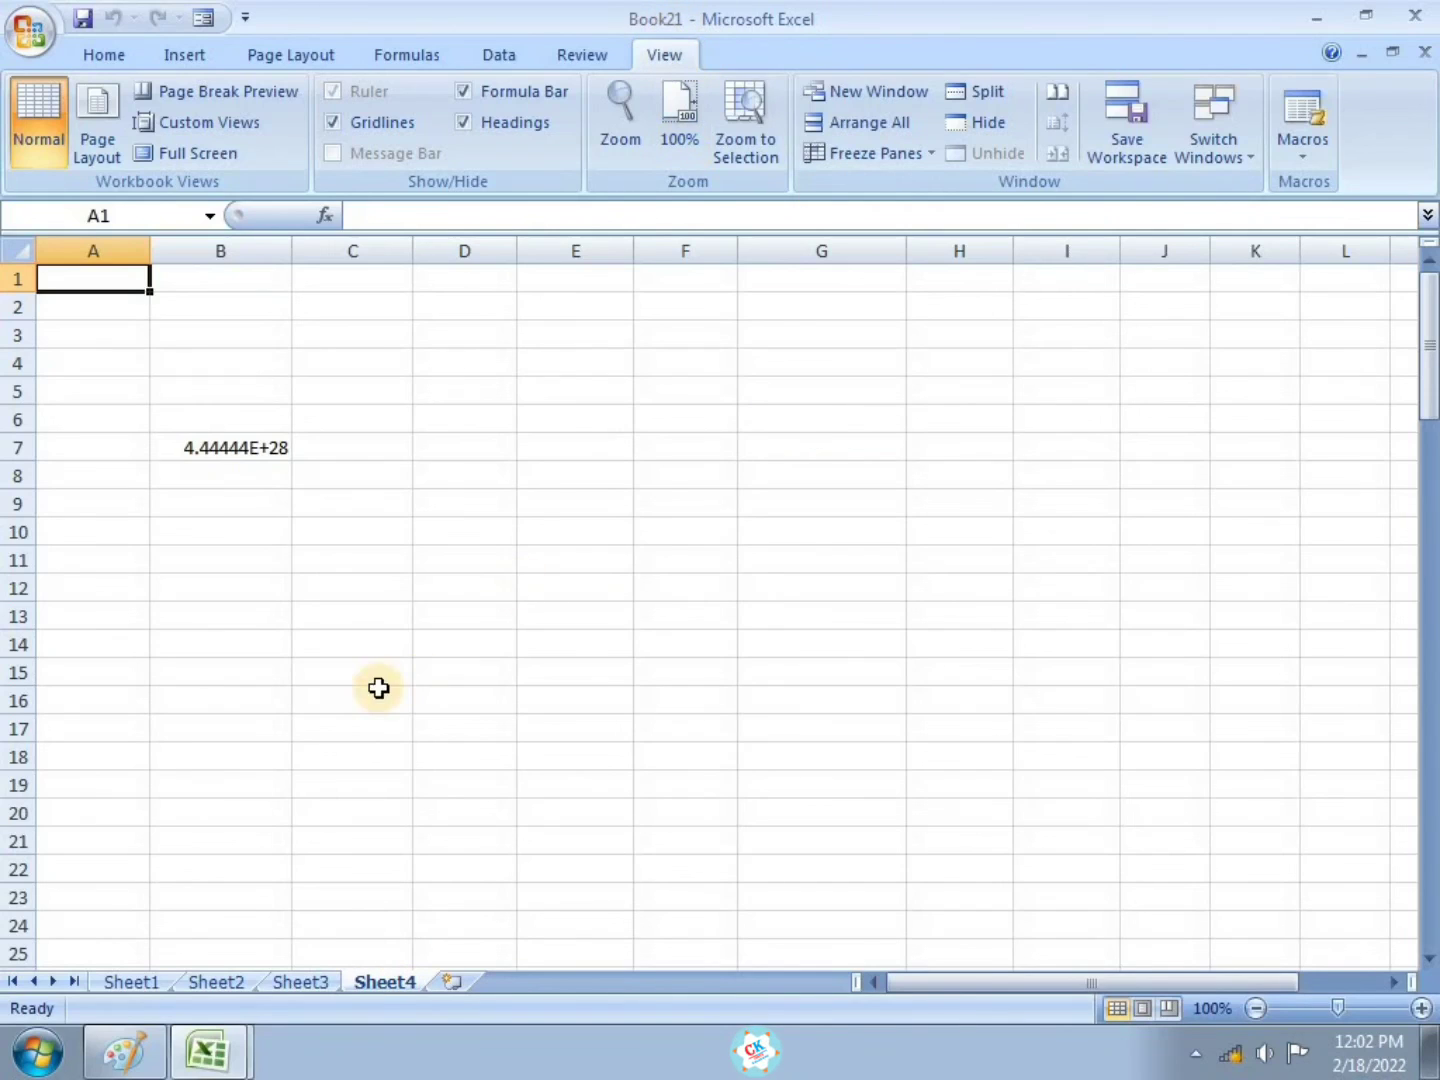
right_click(387, 979)
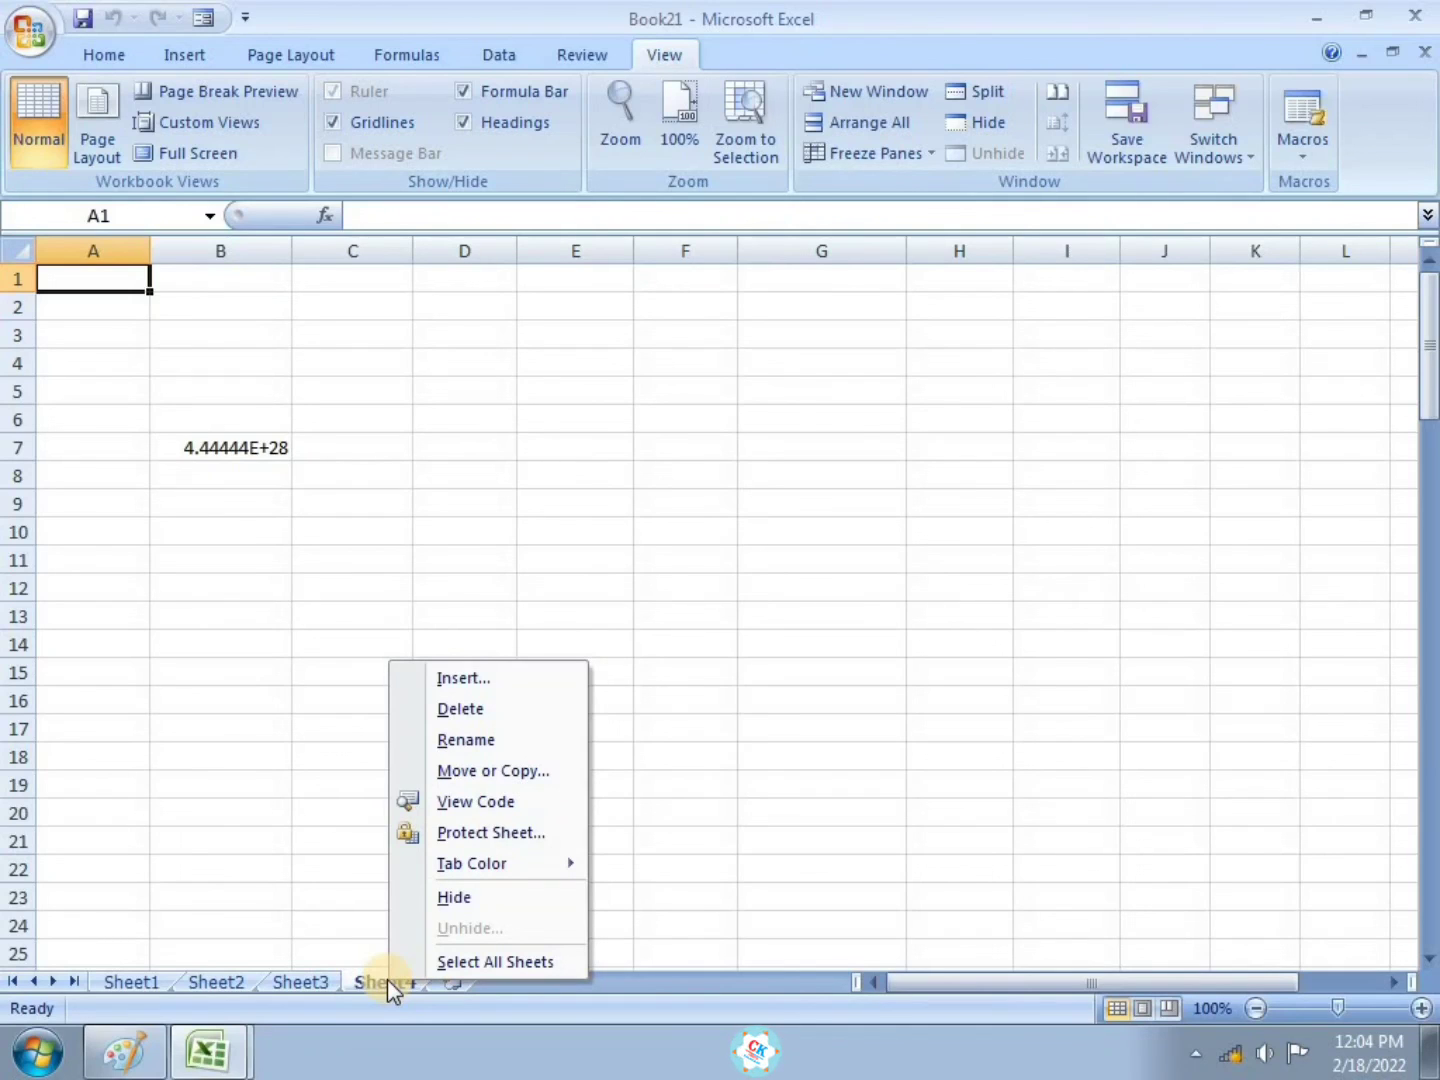
click(516, 780)
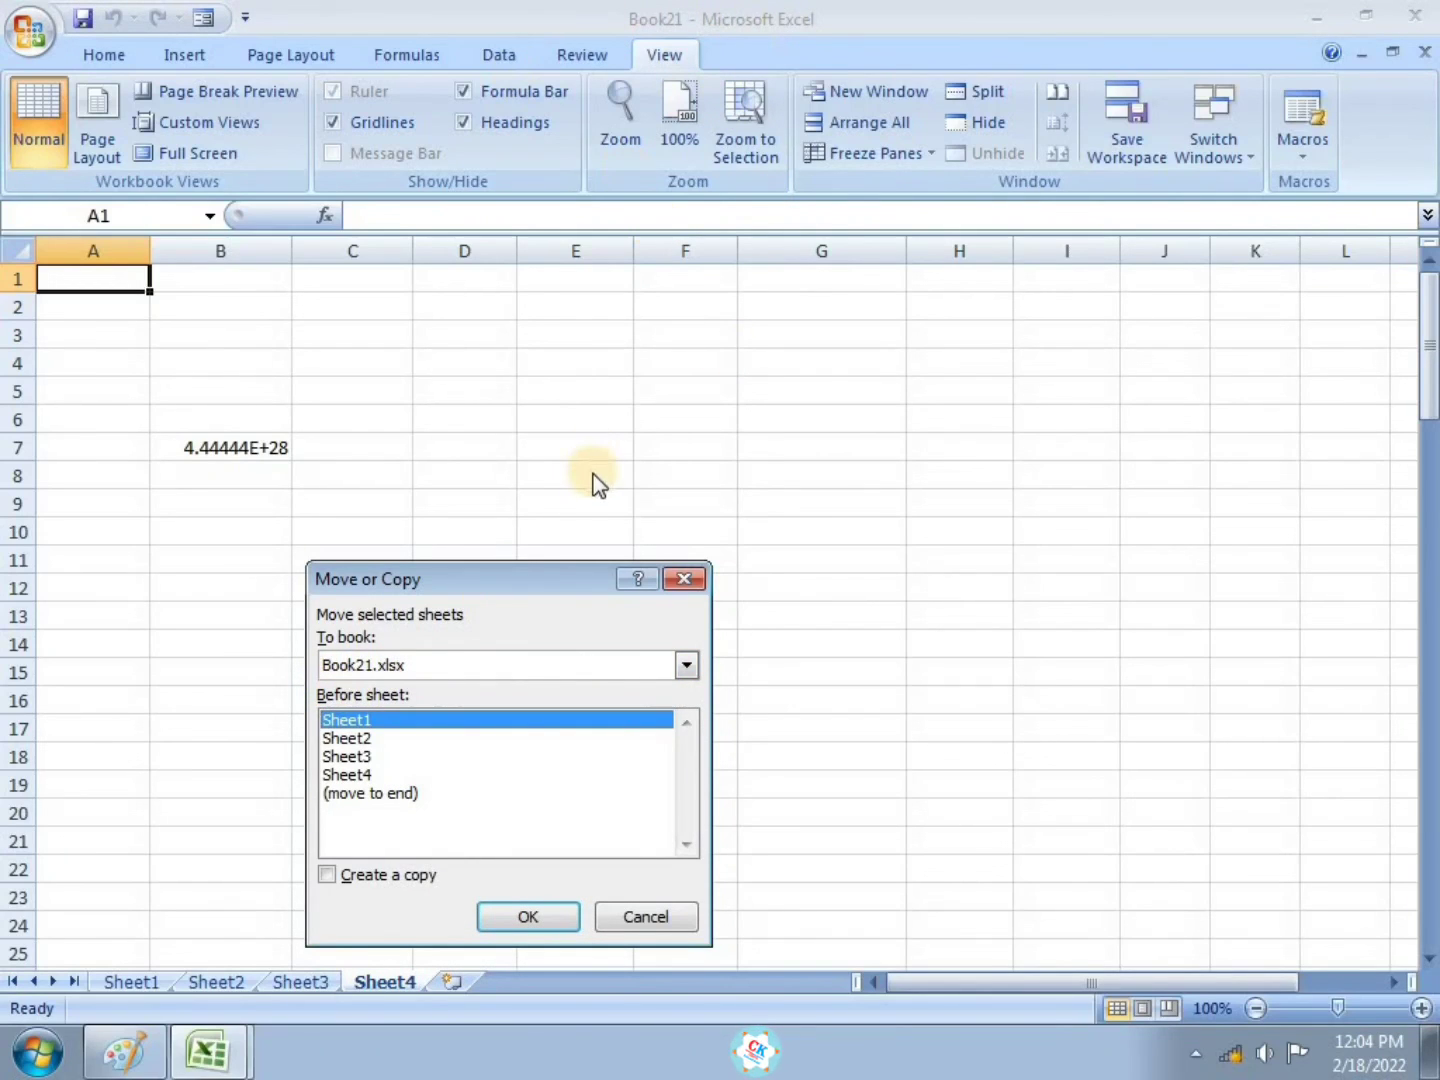
click(360, 774)
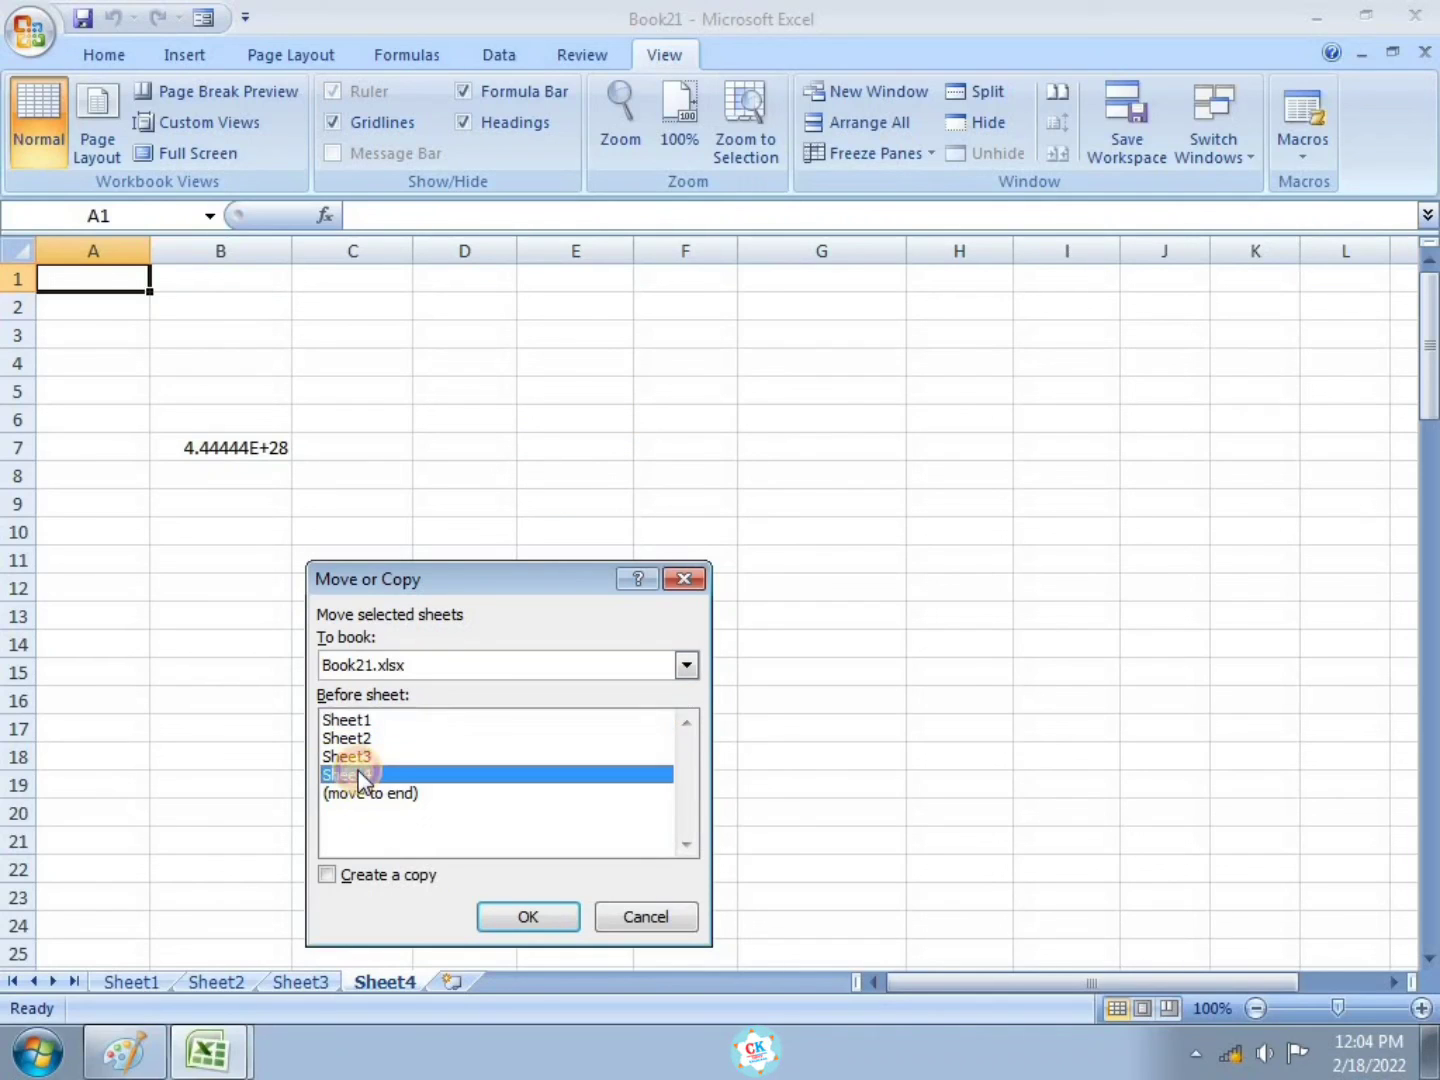
click(684, 665)
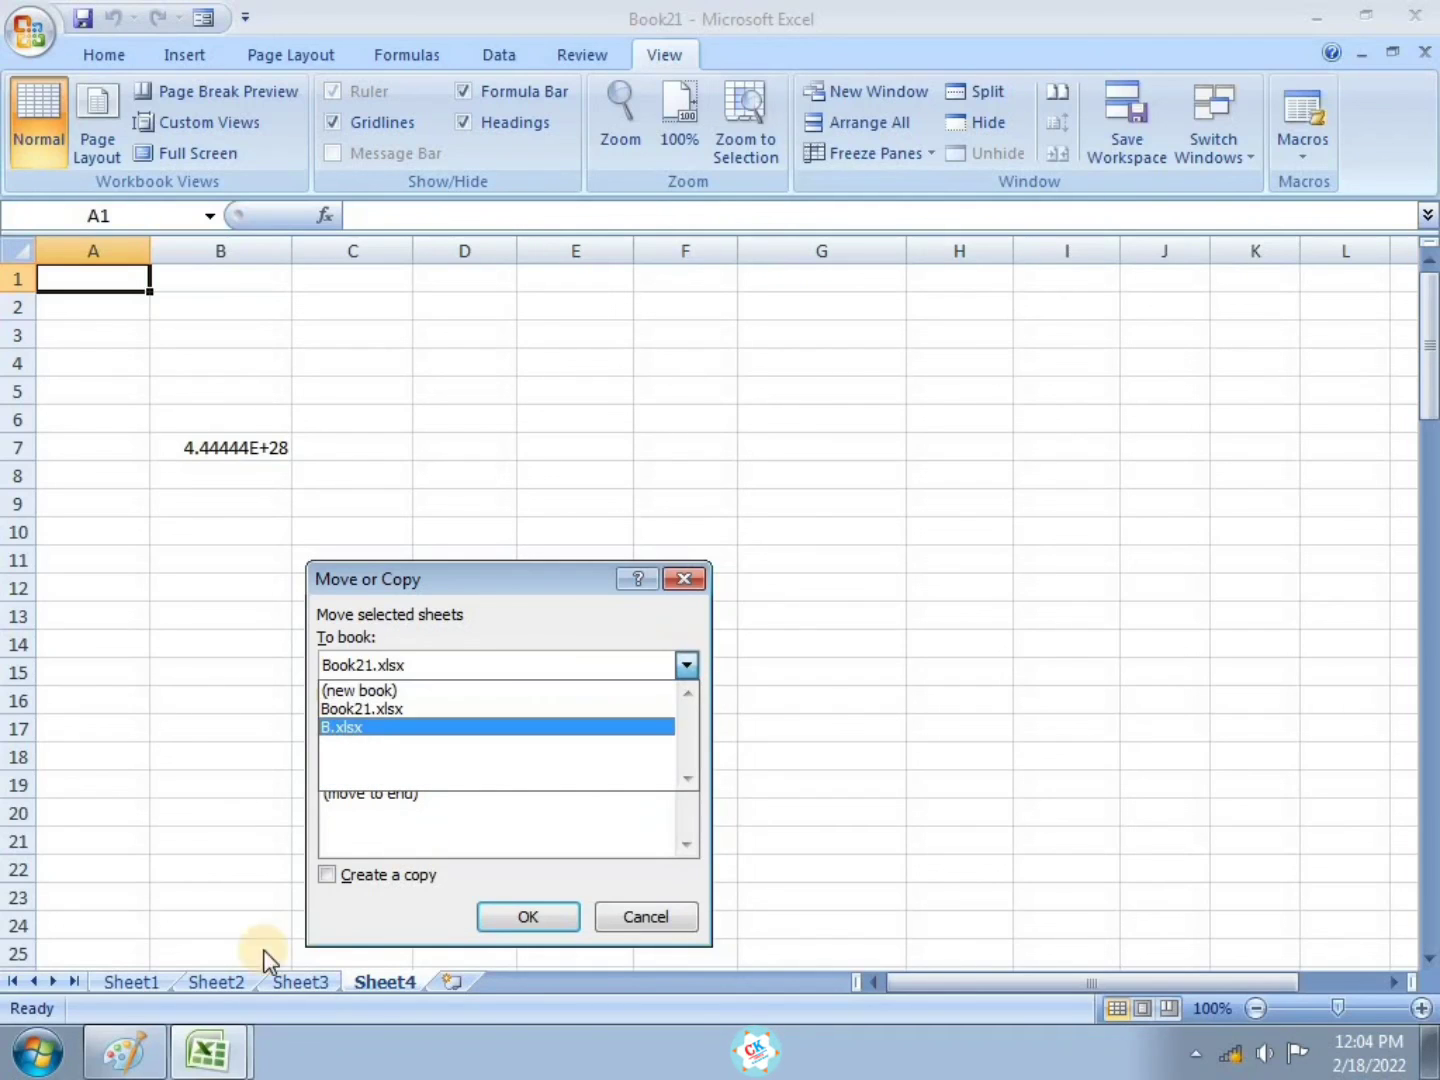
mouse_move(203, 1056)
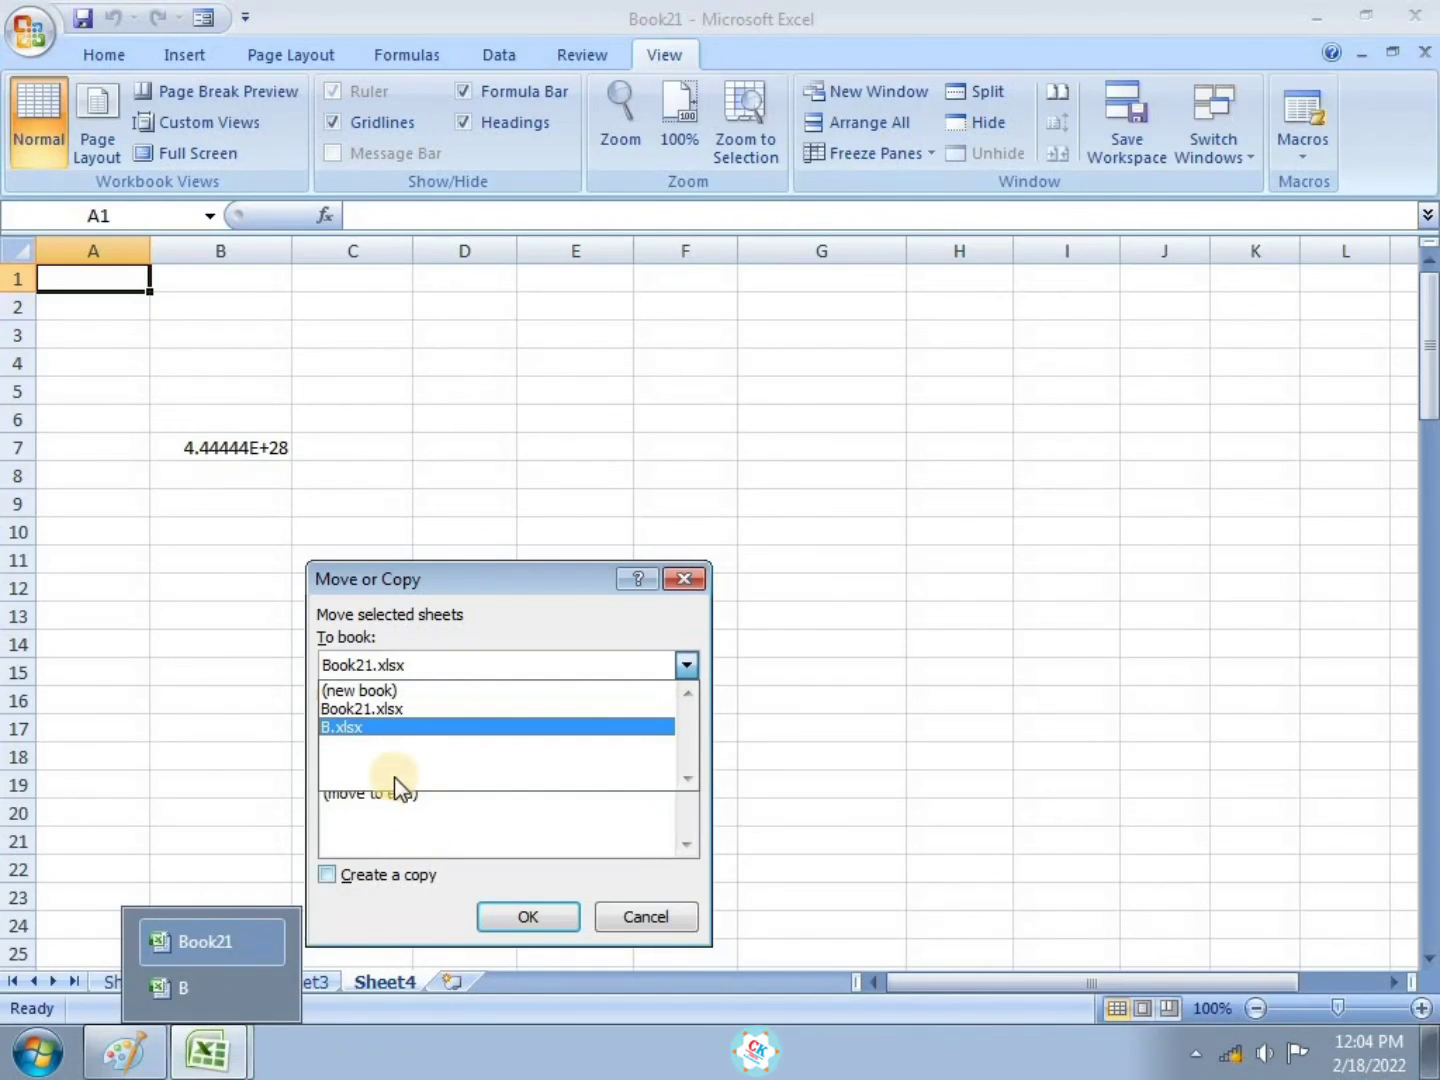
click(350, 726)
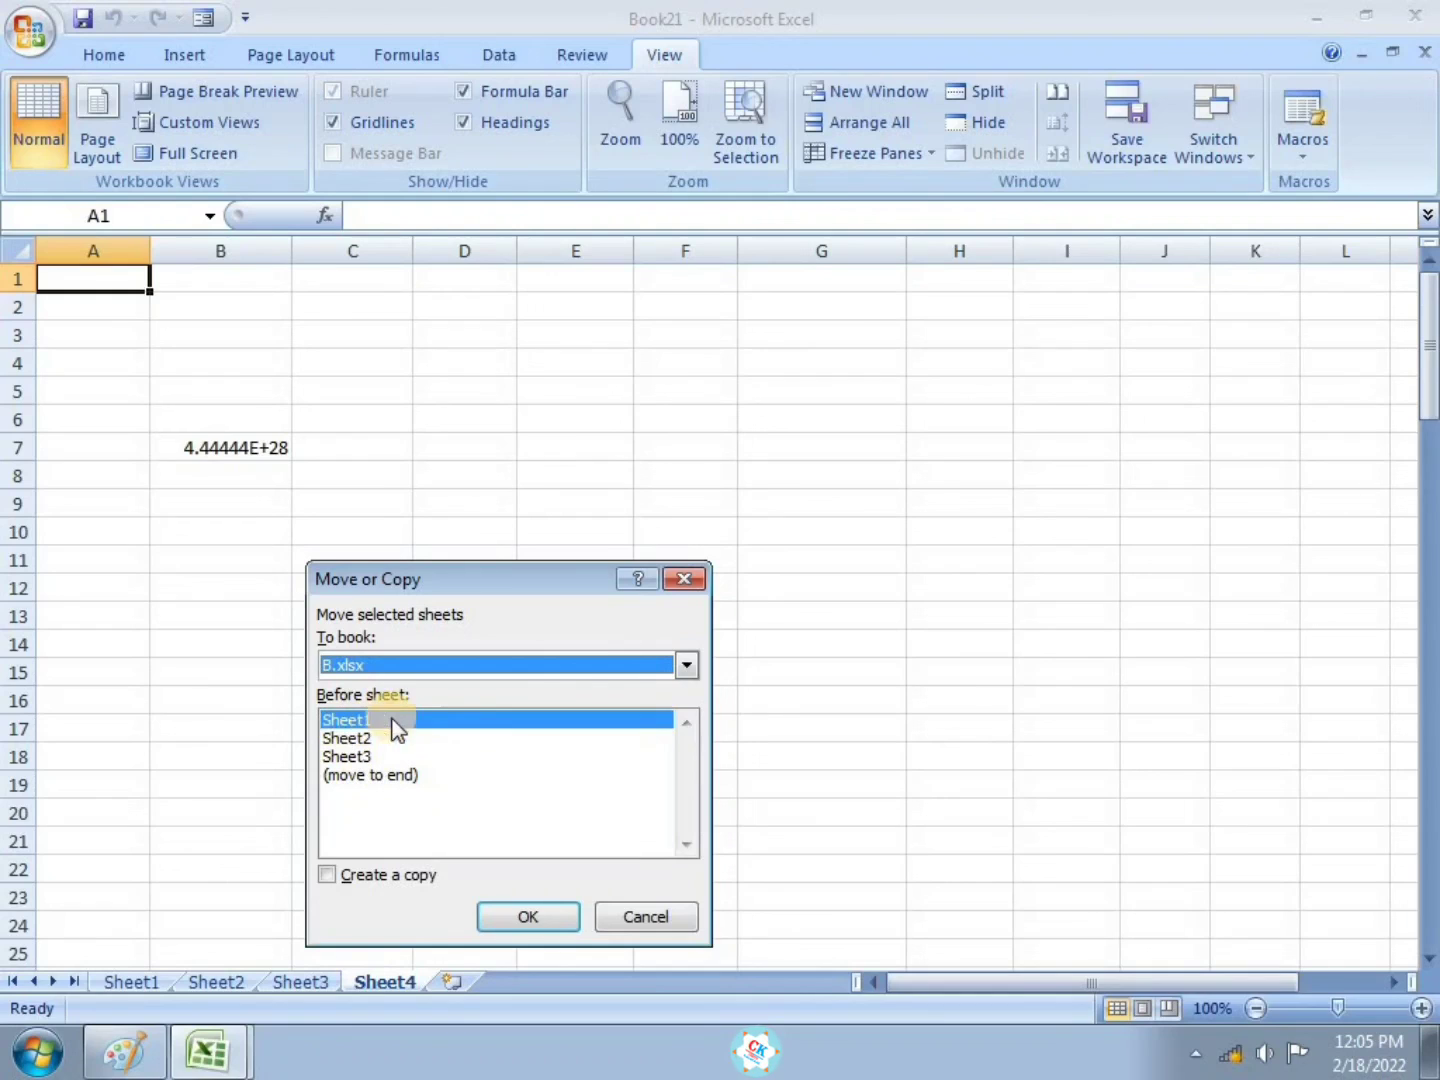
click(376, 773)
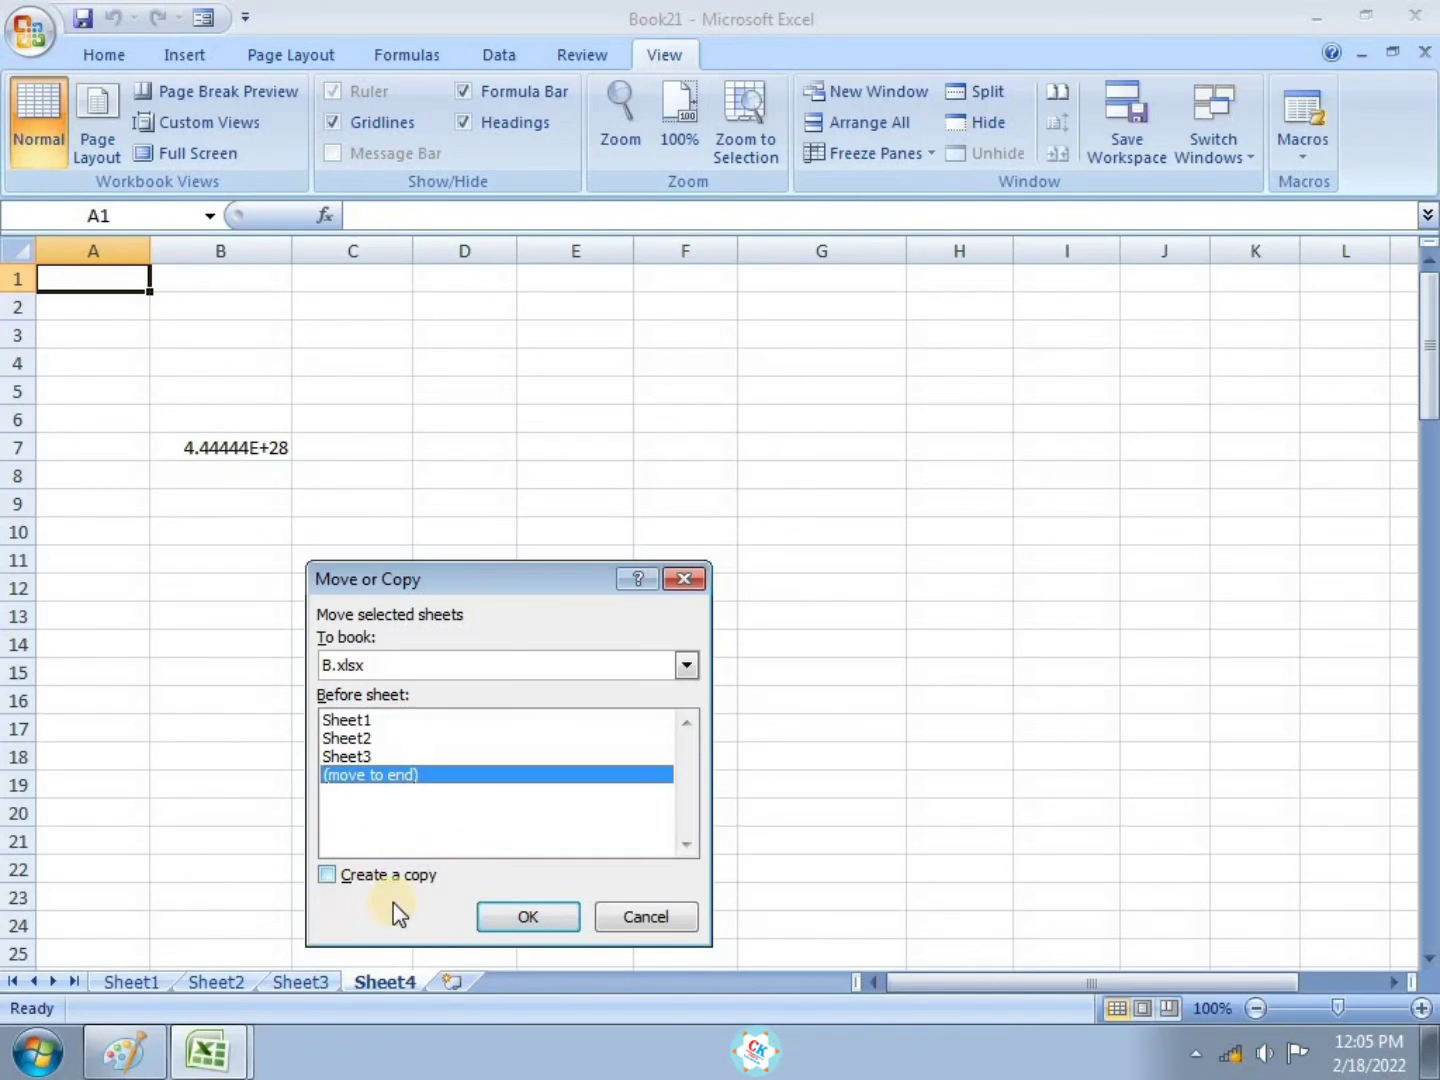
click(525, 916)
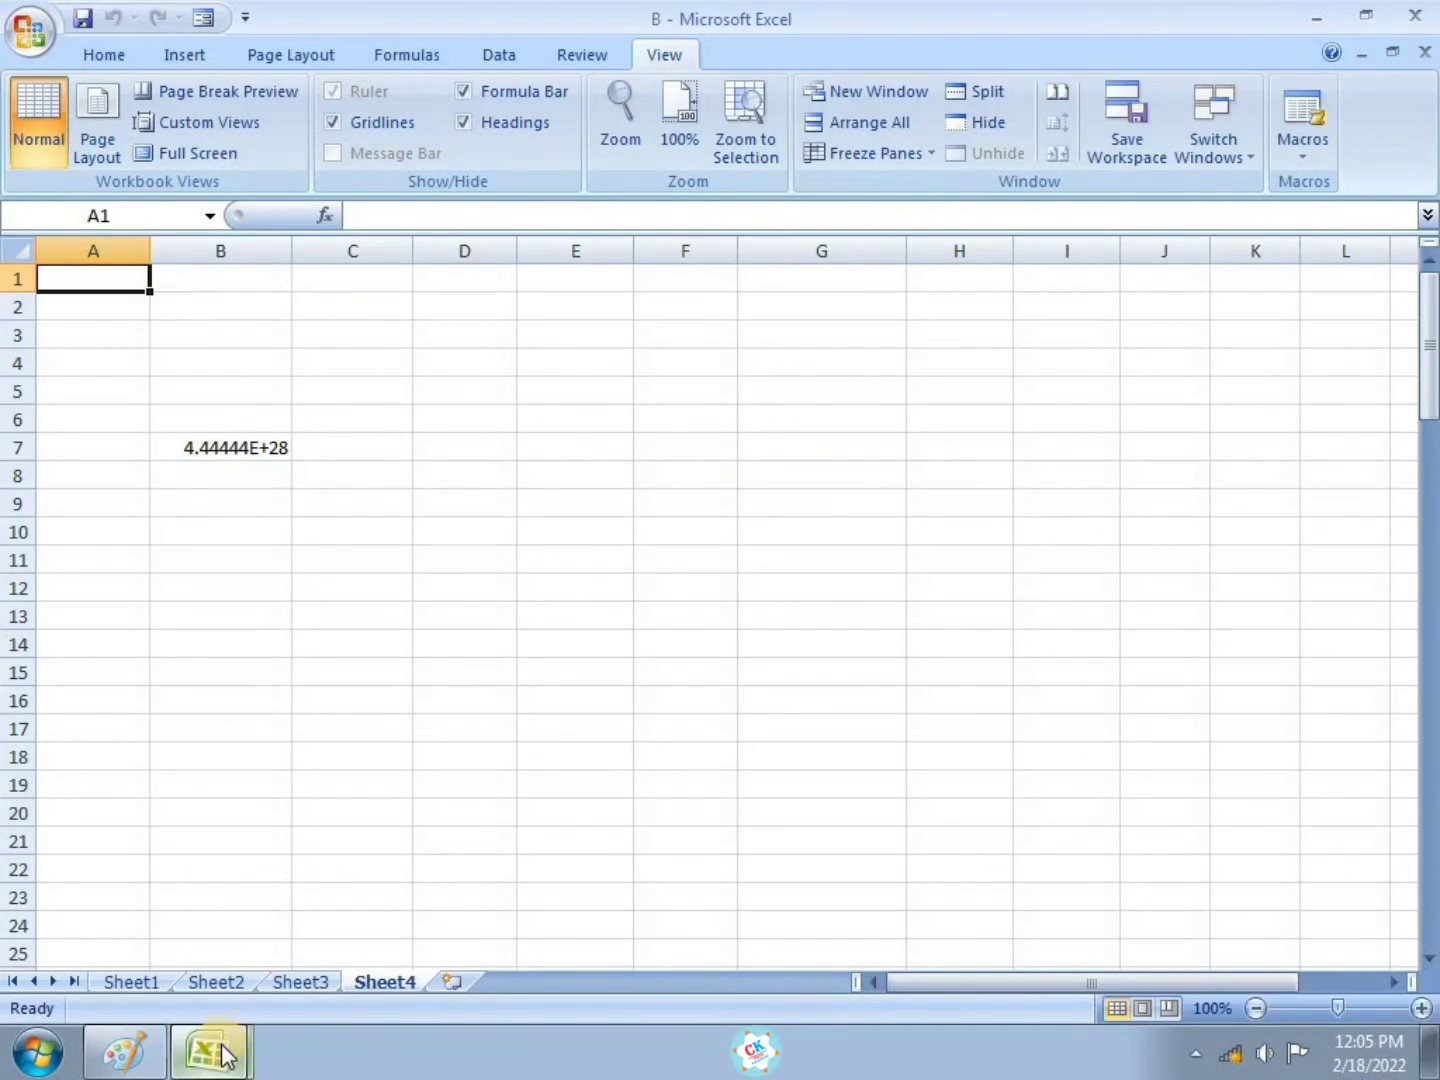
Compare the sheets listed in Book21 and workbook B to check where Sheet4 is
mouse_move(224, 1054)
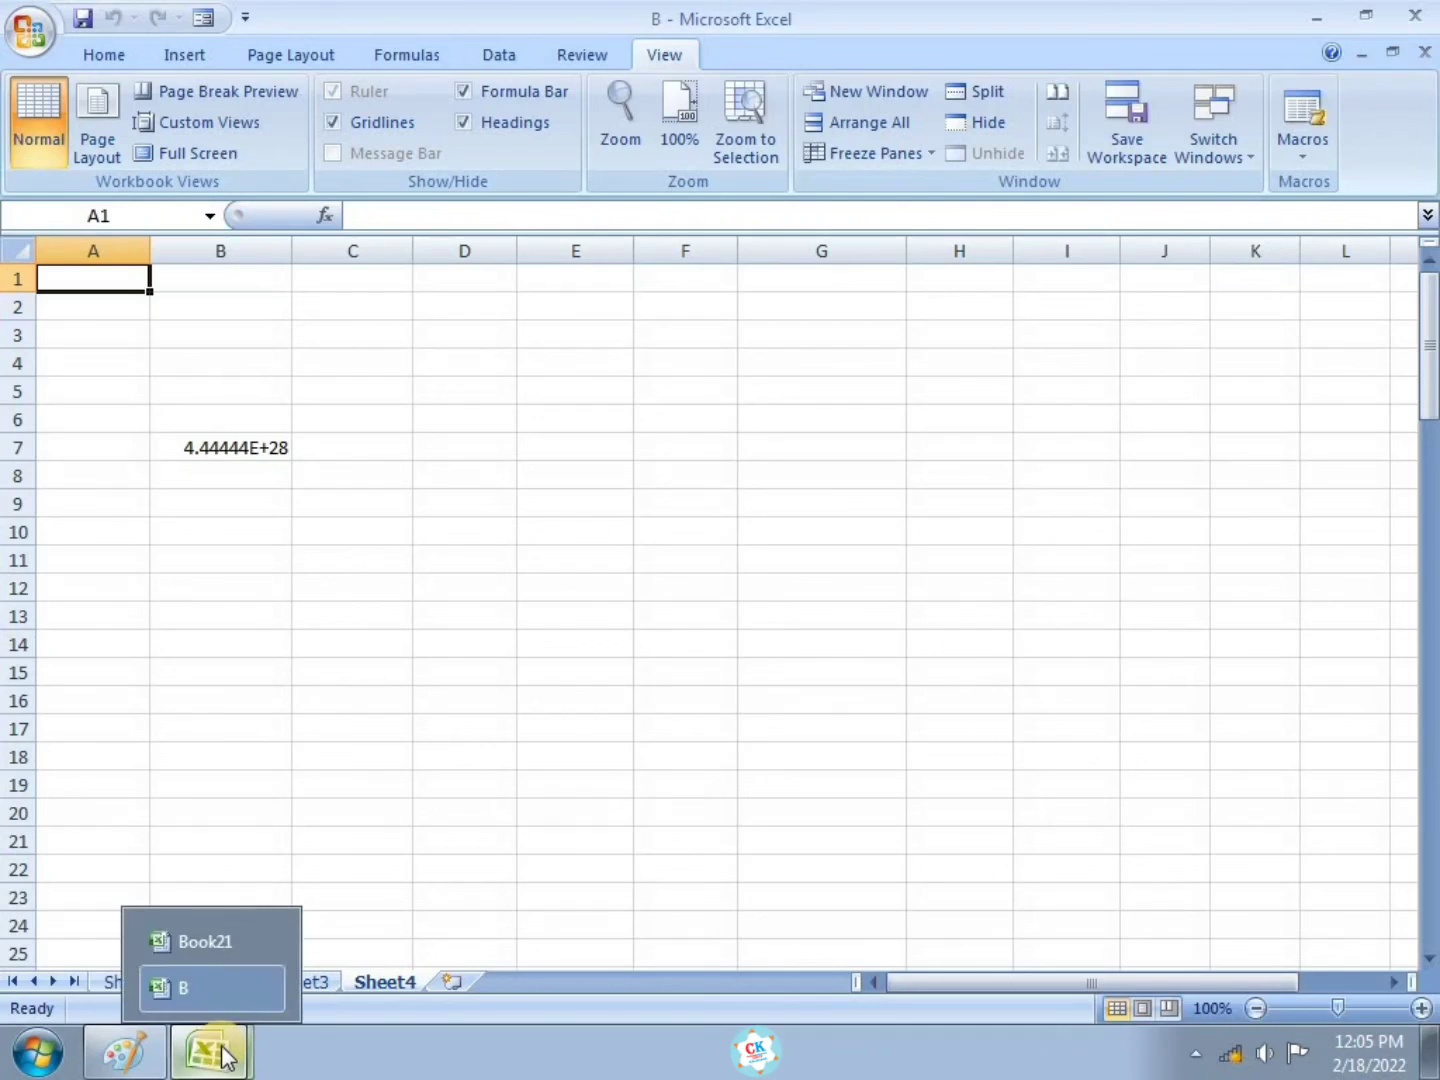
click(224, 940)
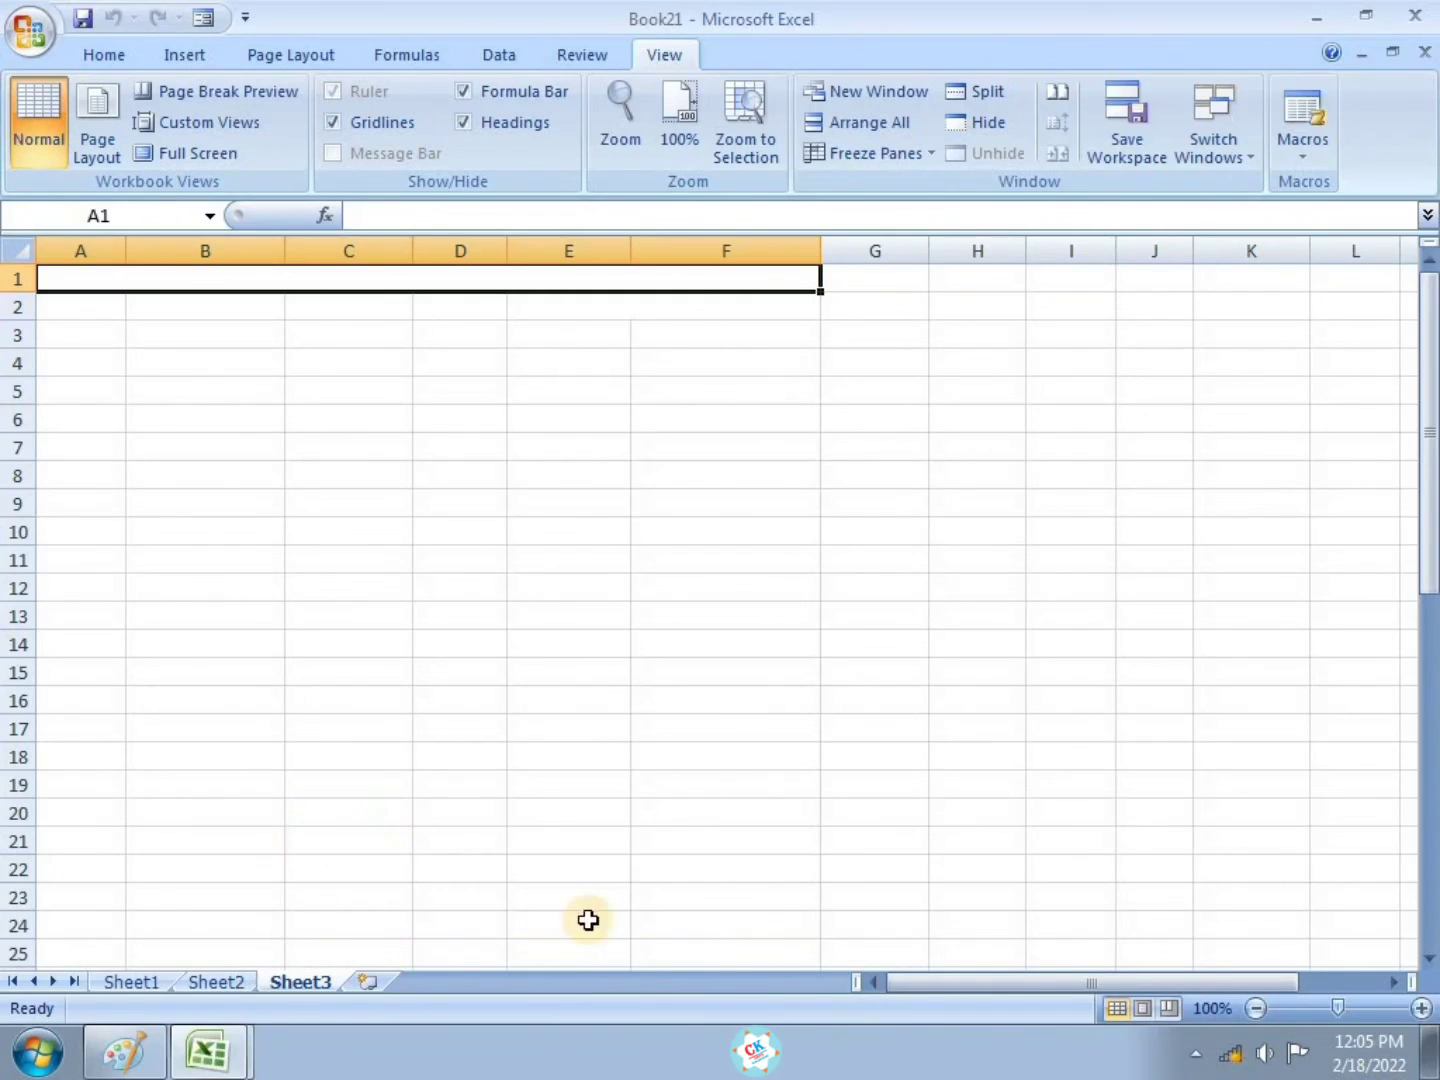
click(584, 753)
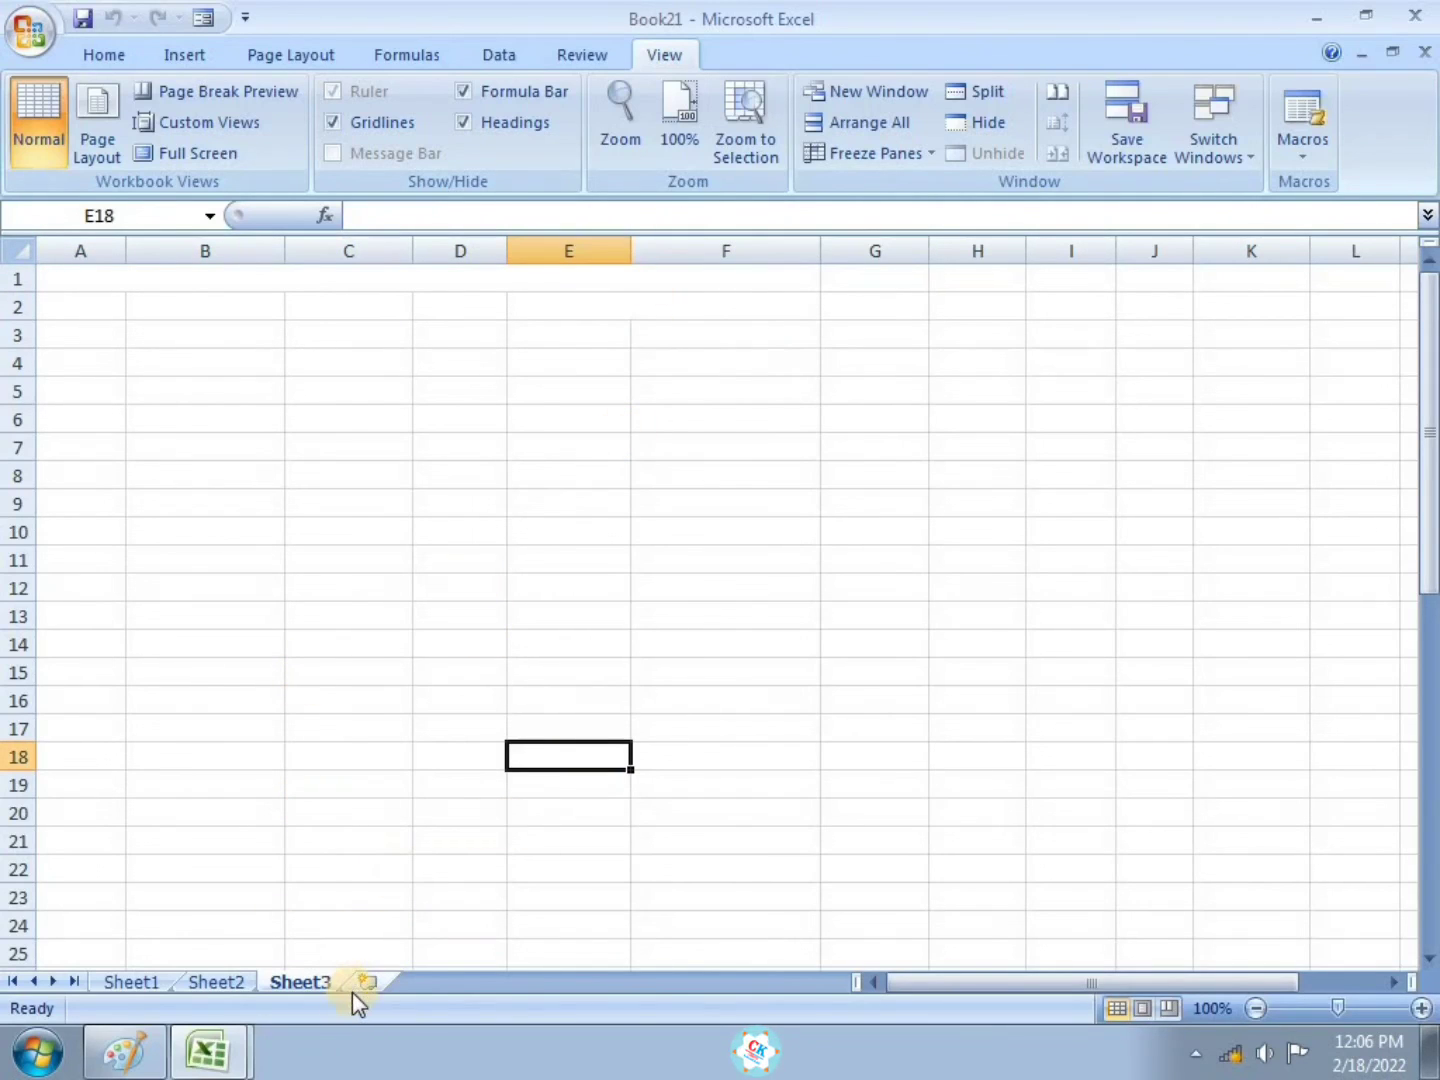
click(210, 1051)
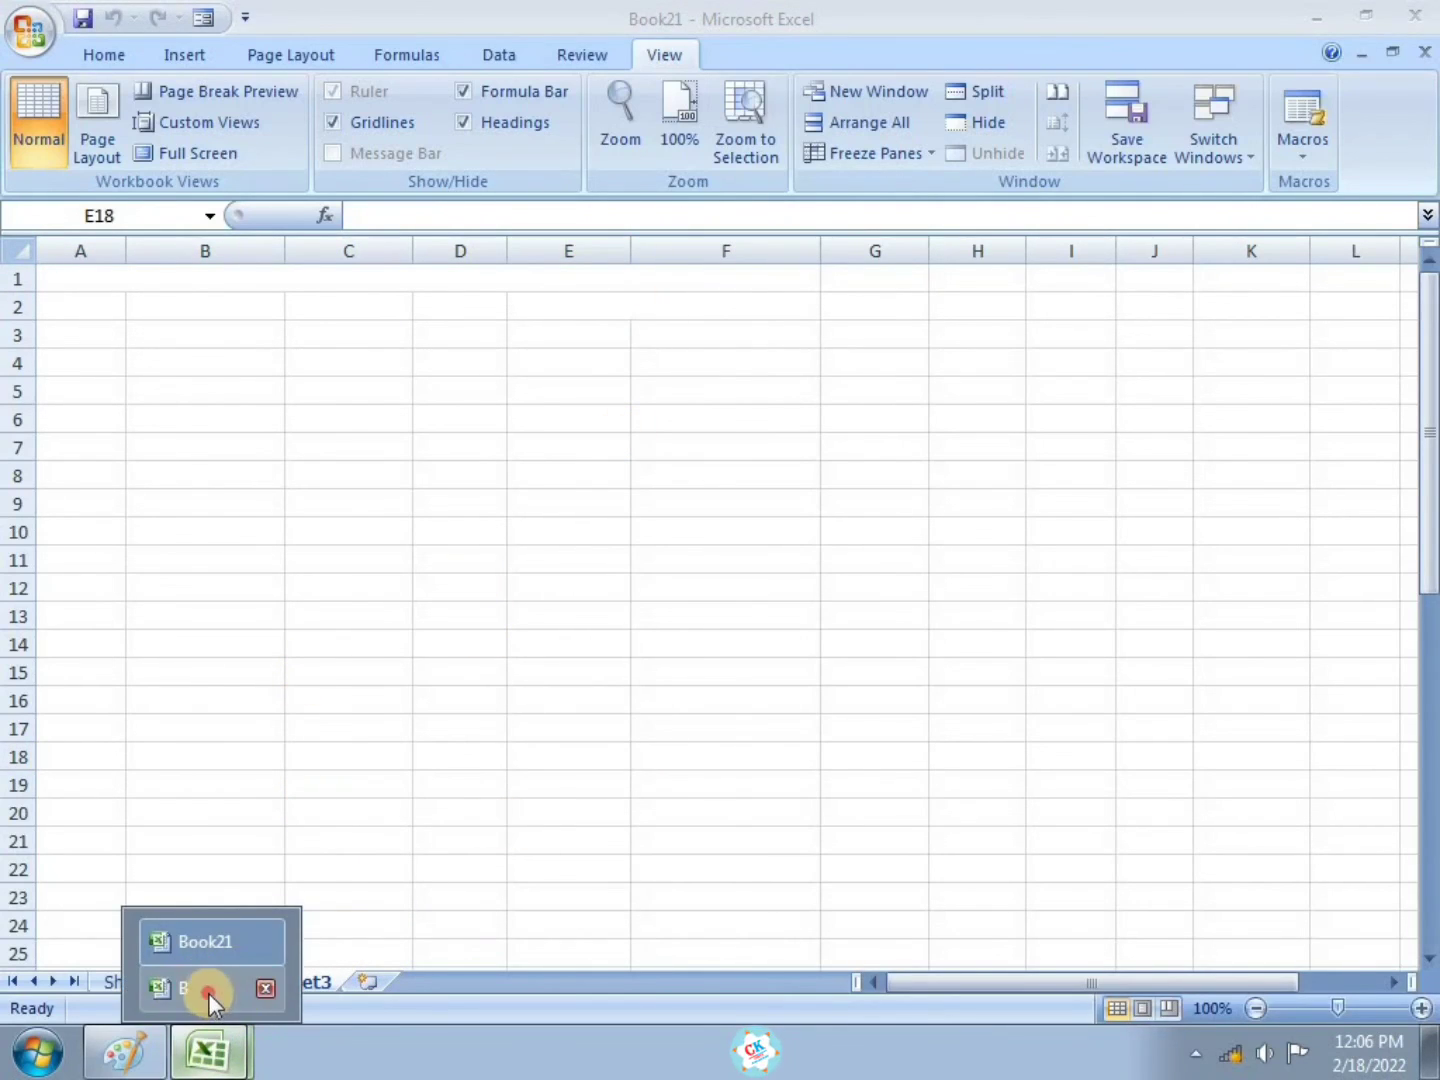
click(208, 994)
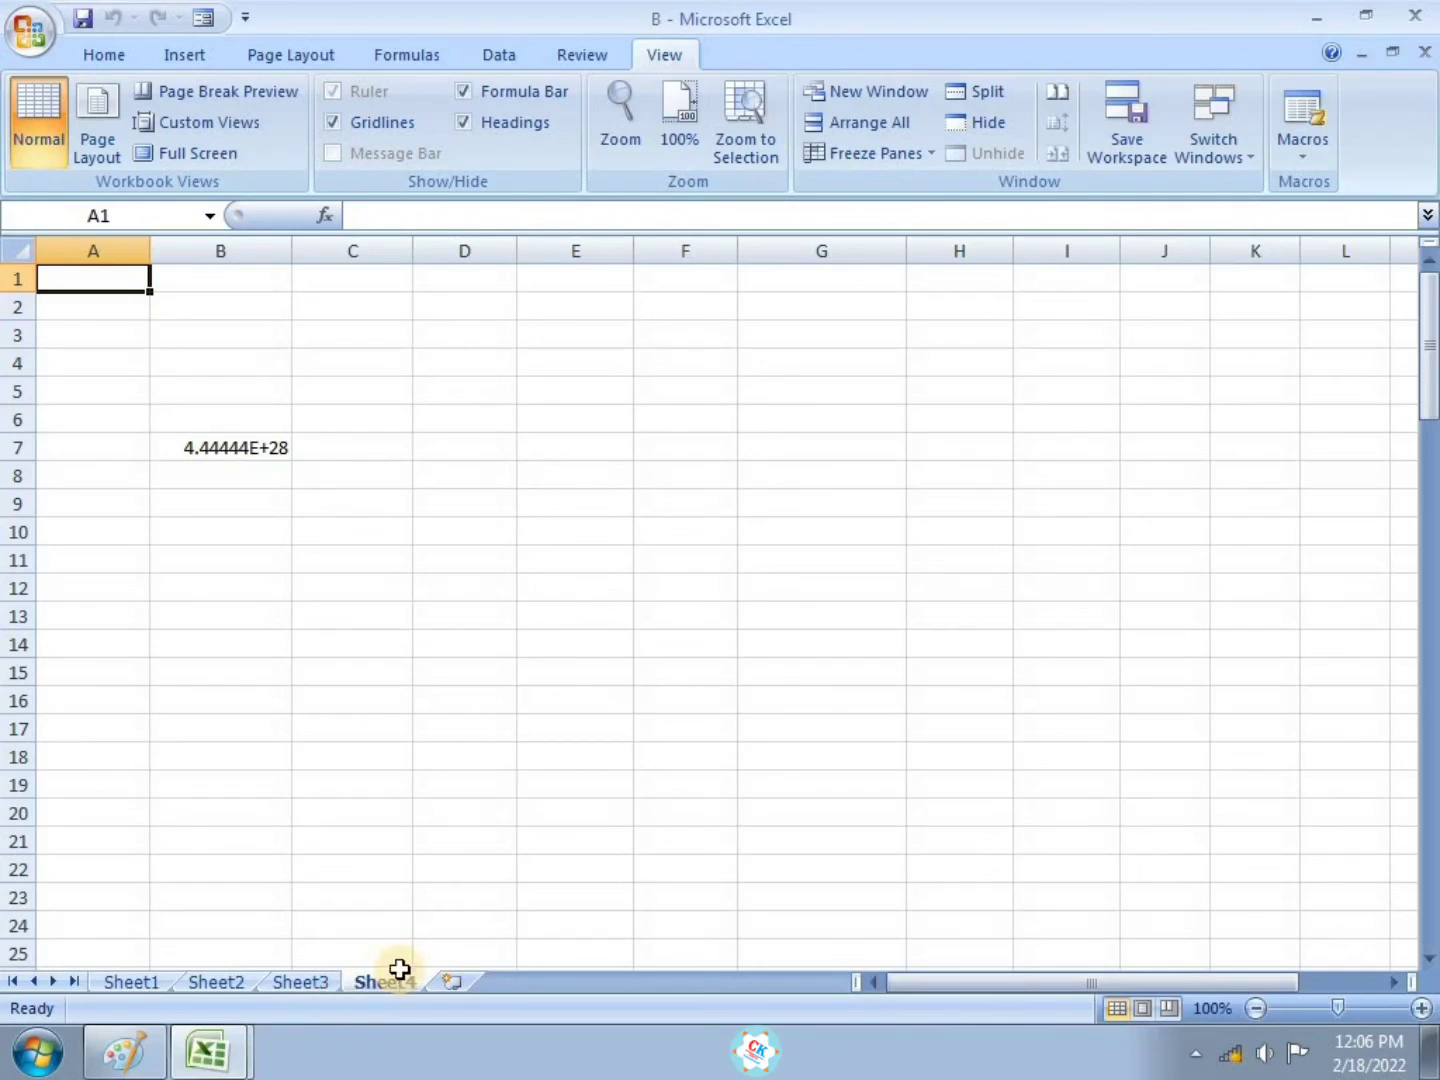
Switch to Paint and mark the start of the "Save and Close your Workbook" line with a red stroke
click(122, 1051)
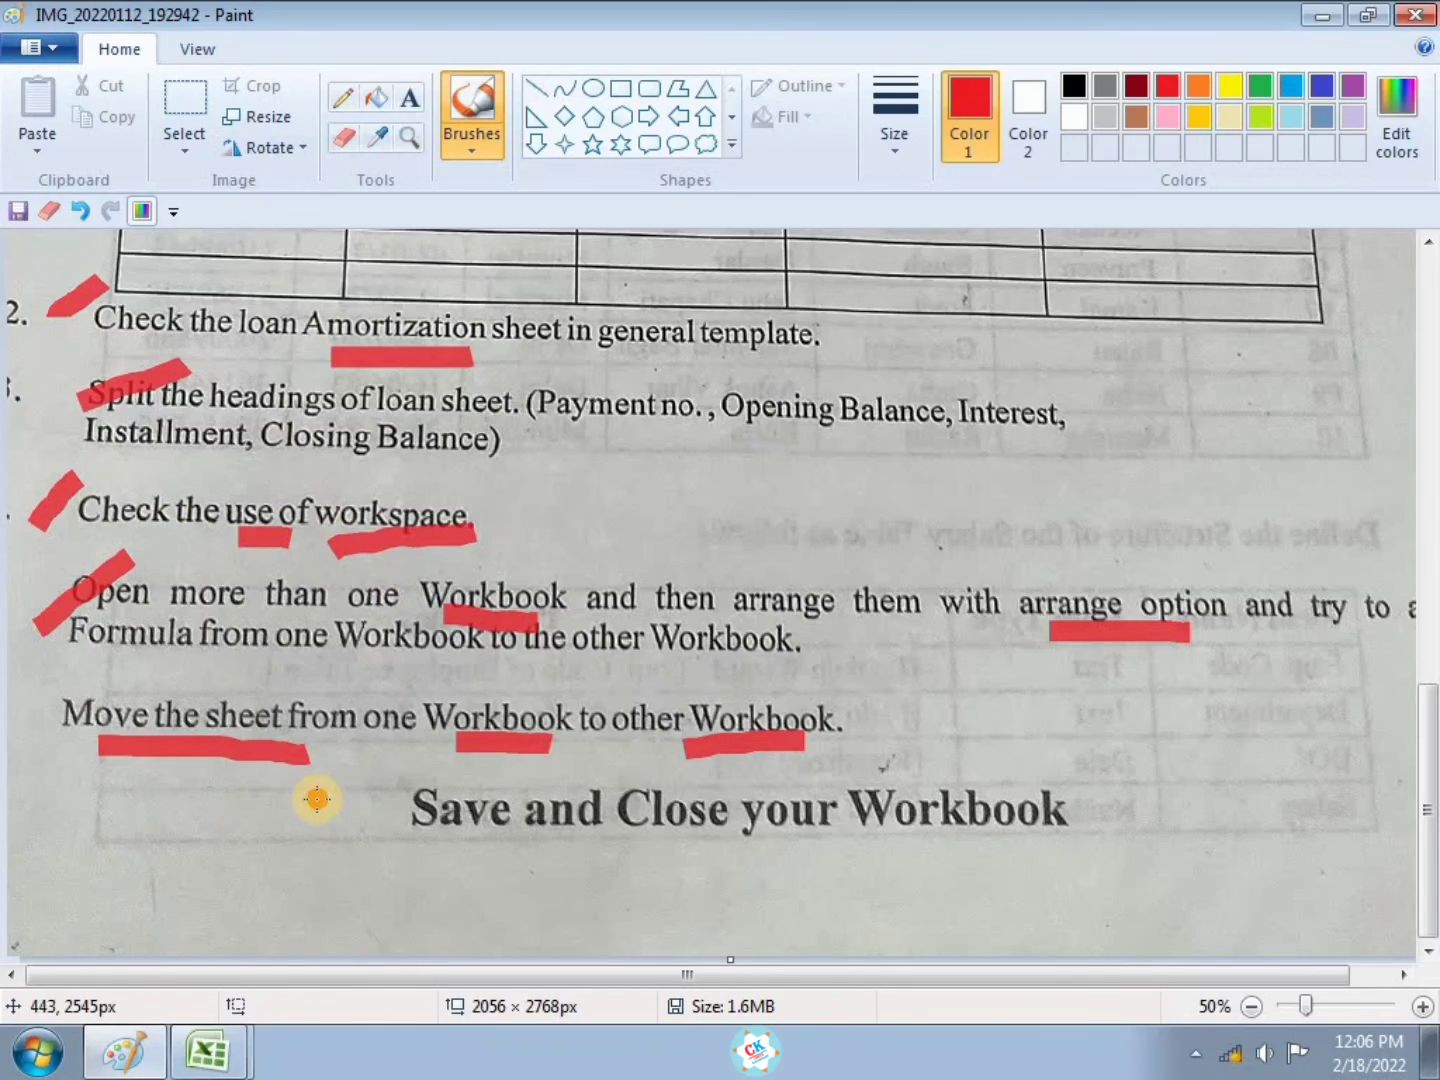
drag(318, 818, 450, 788)
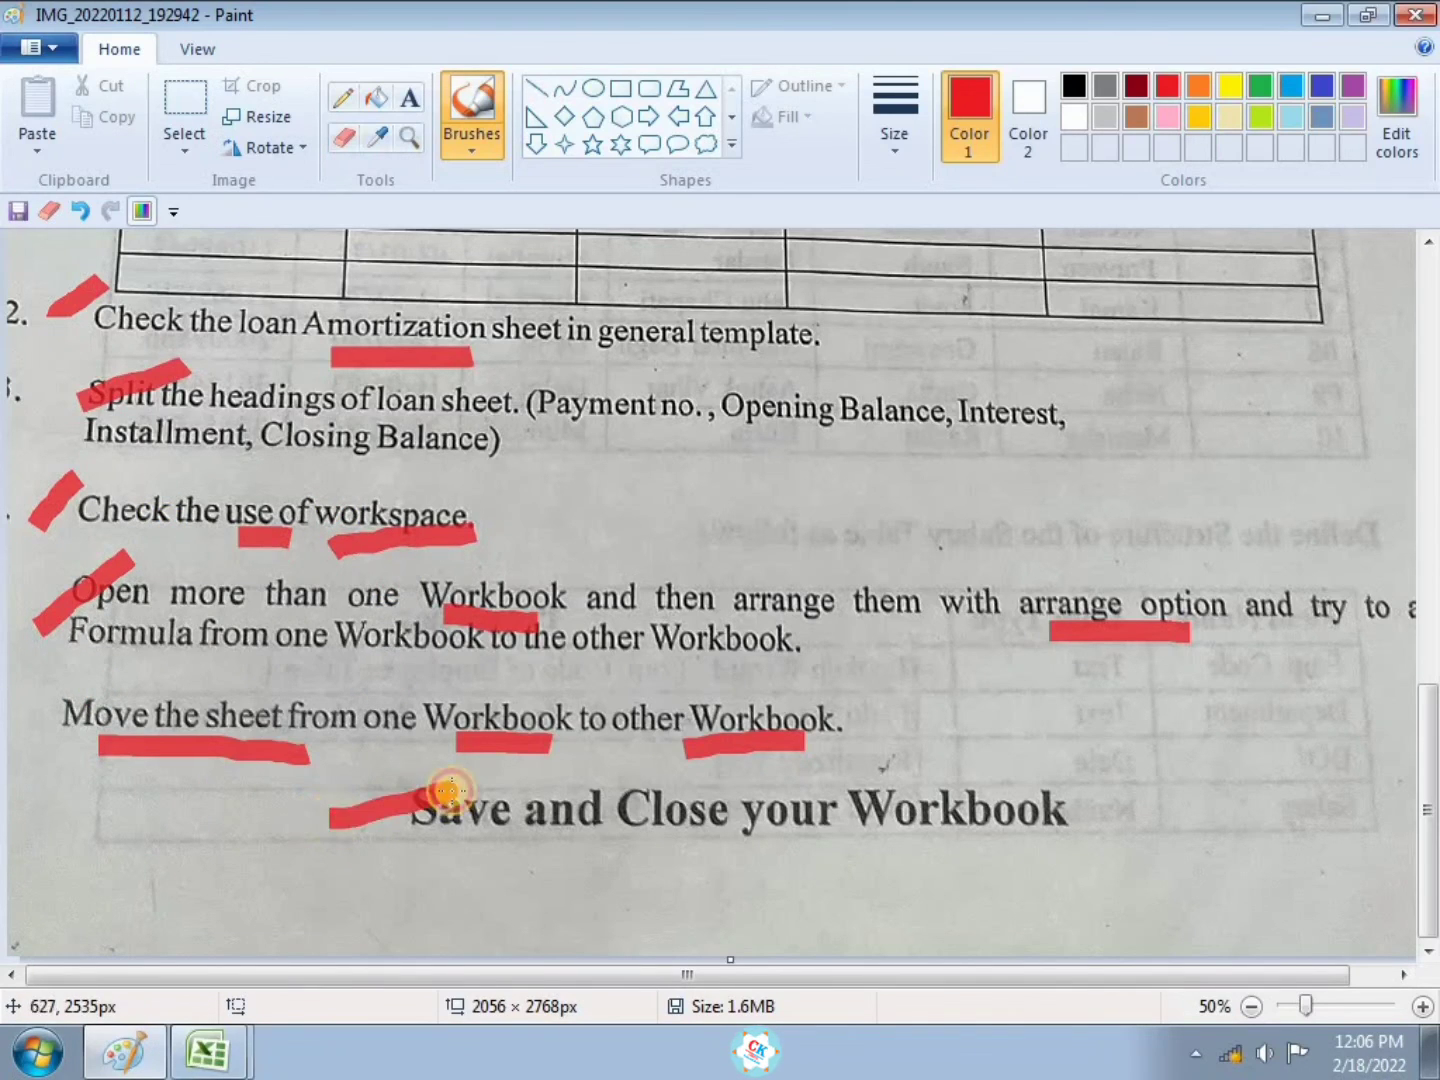
Switch to Excel, close Book21 and workbook B without saving B's changes, and exit Excel
mouse_move(207, 1051)
click(193, 935)
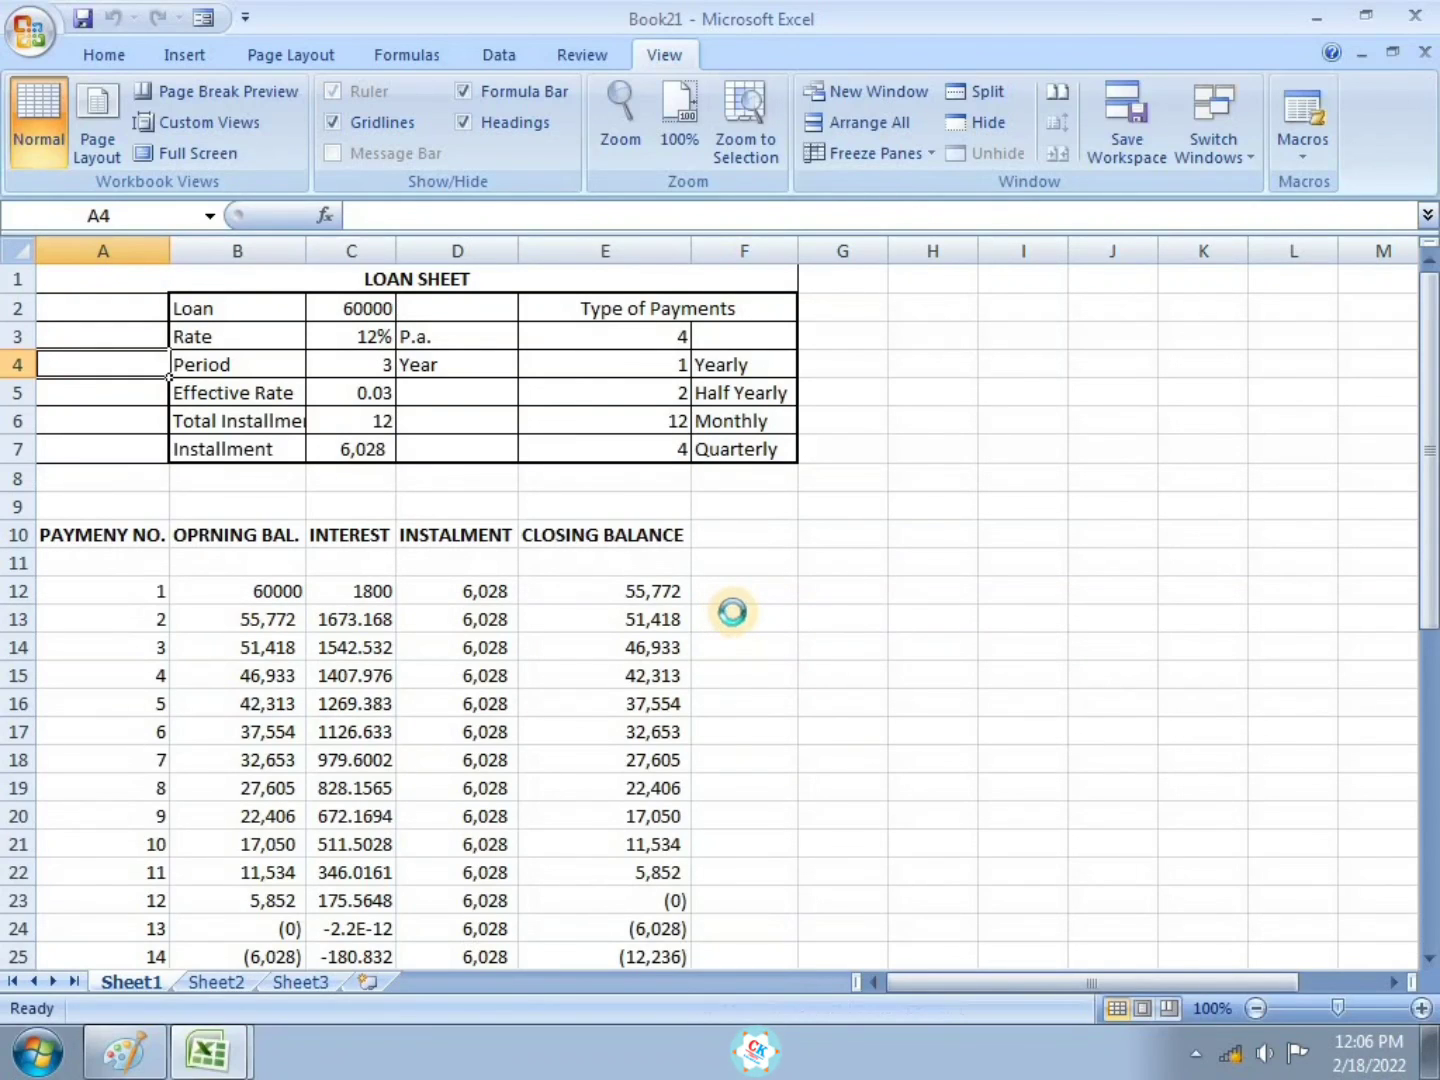
click(1424, 52)
click(1424, 49)
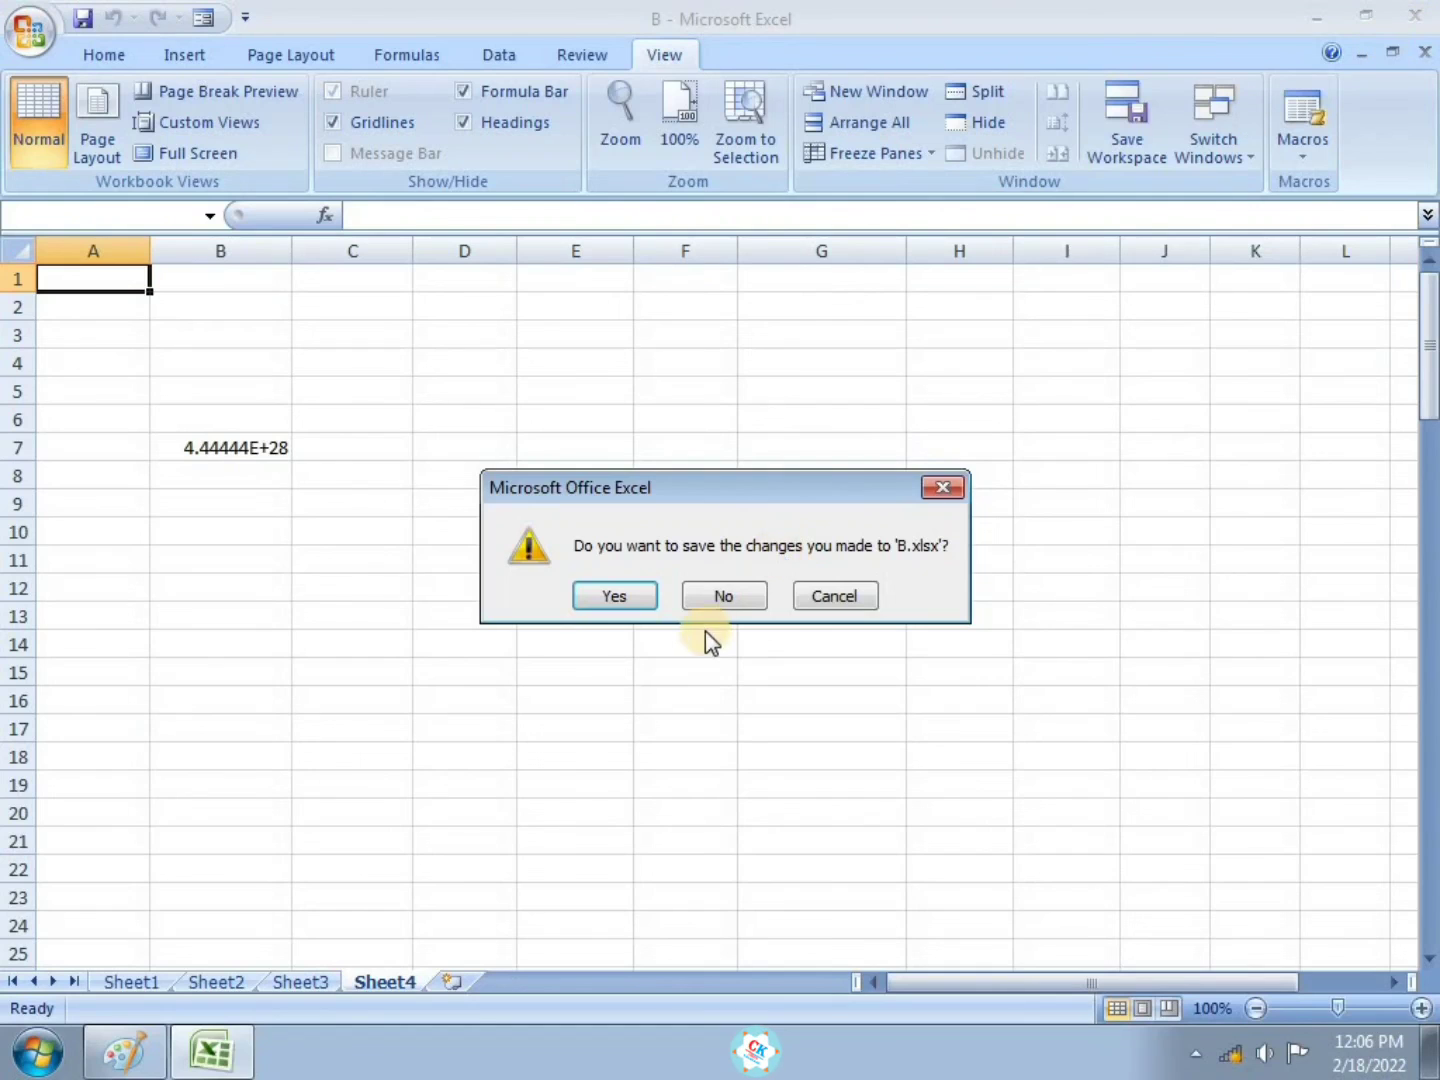
click(743, 594)
click(1414, 16)
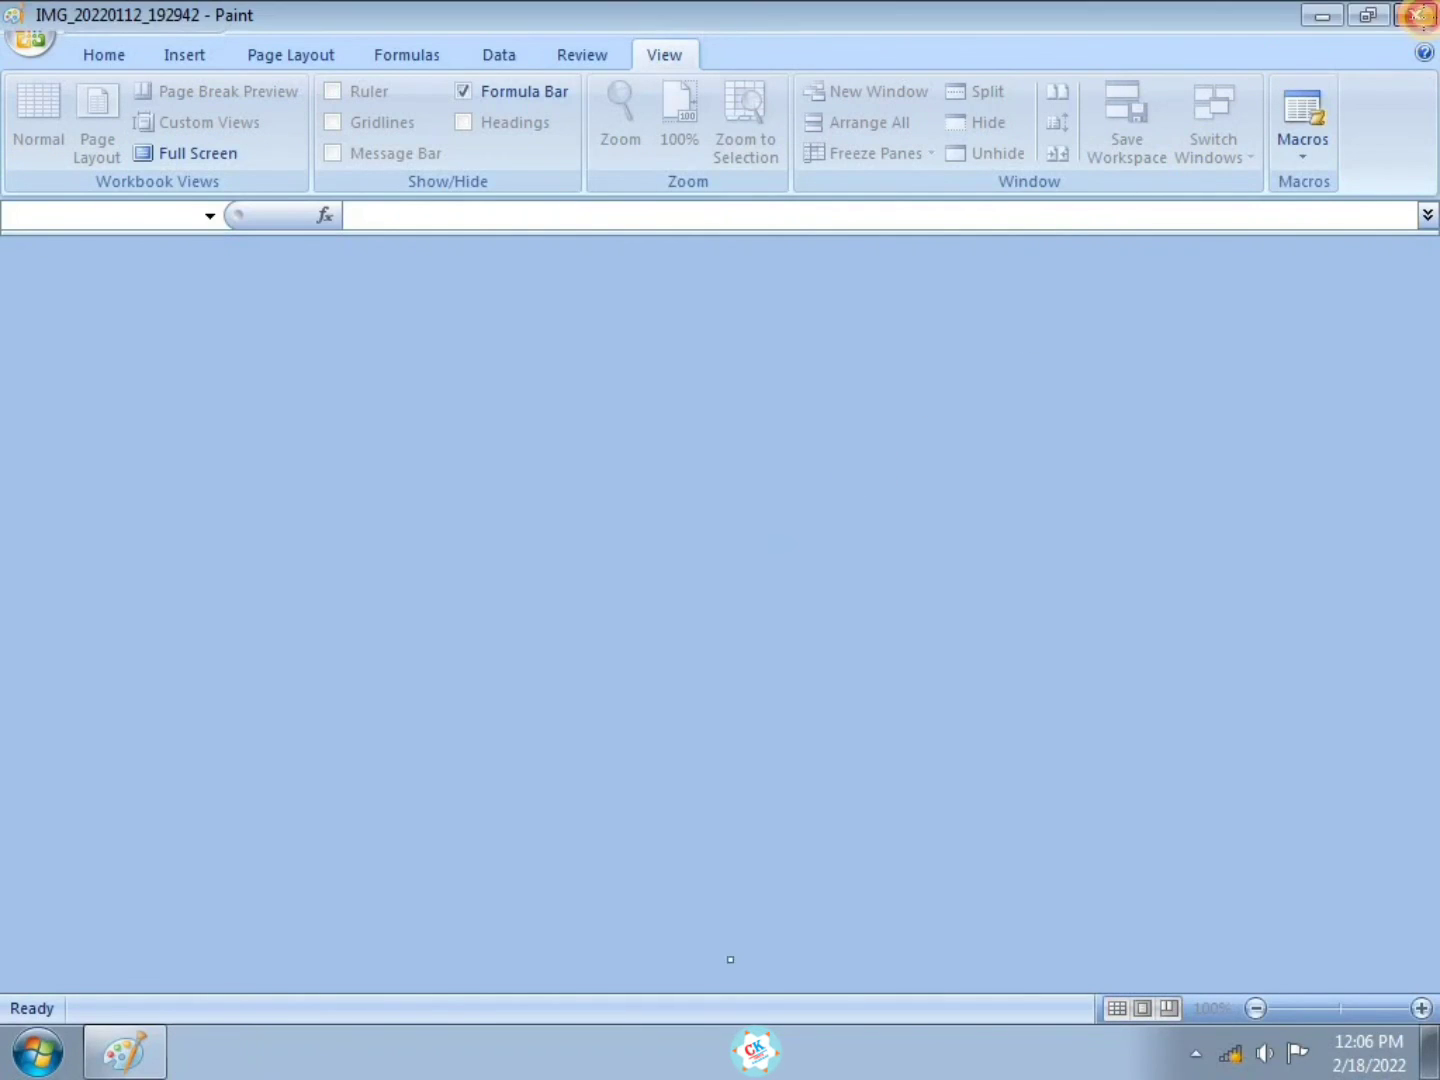